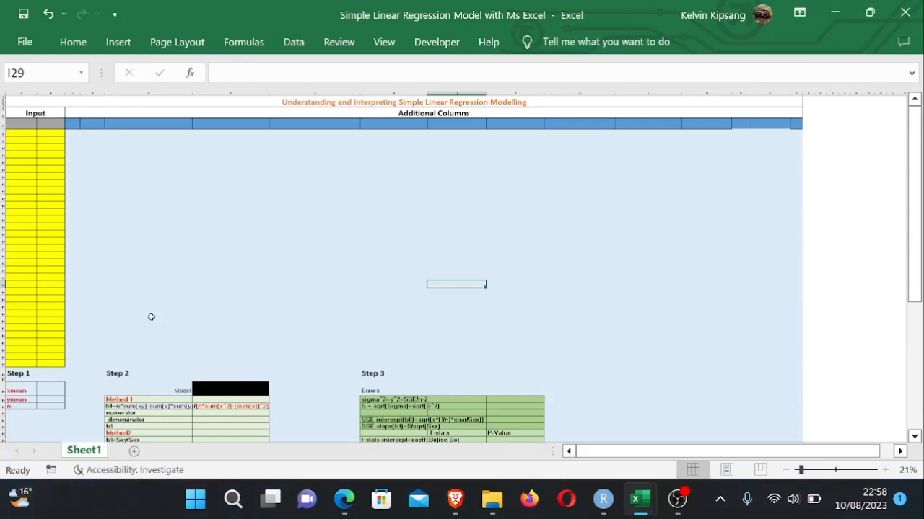
- Examine the template's yellow input columns and the Additional Columns header area
left_click(238, 218)
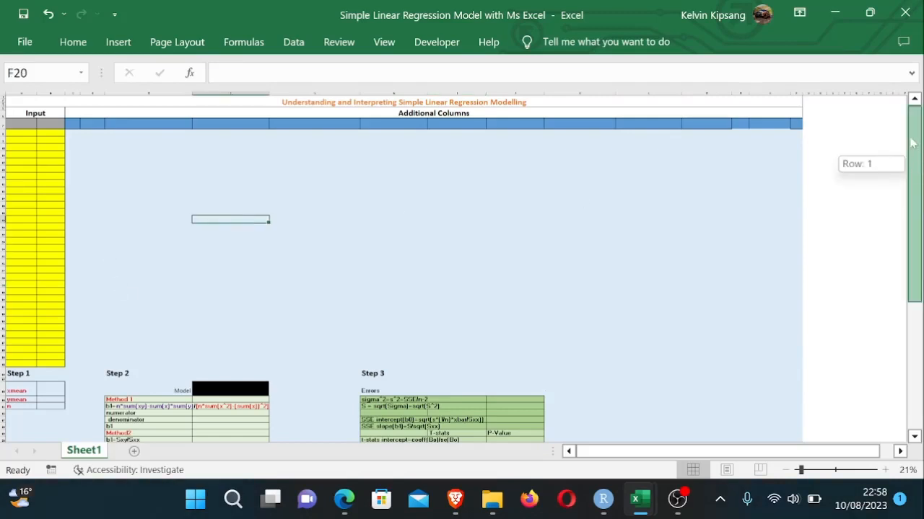
left_click(476, 166)
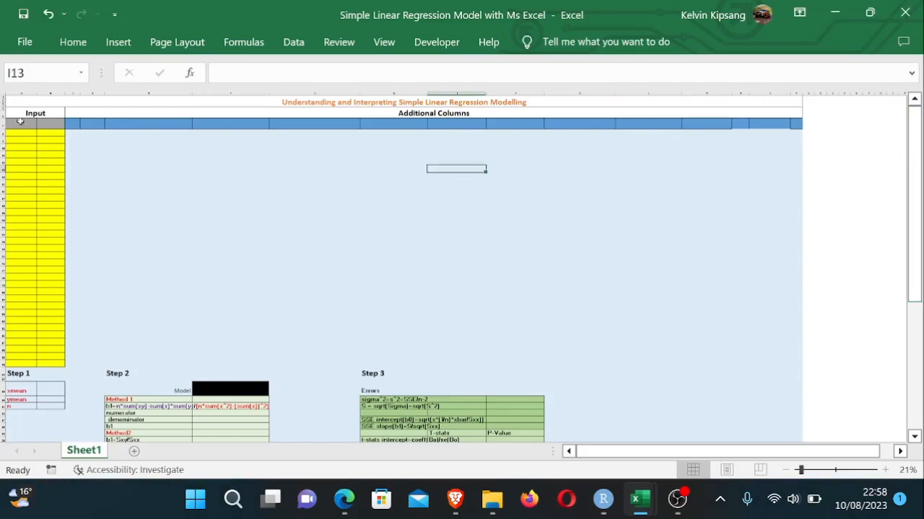
left_click(347, 213)
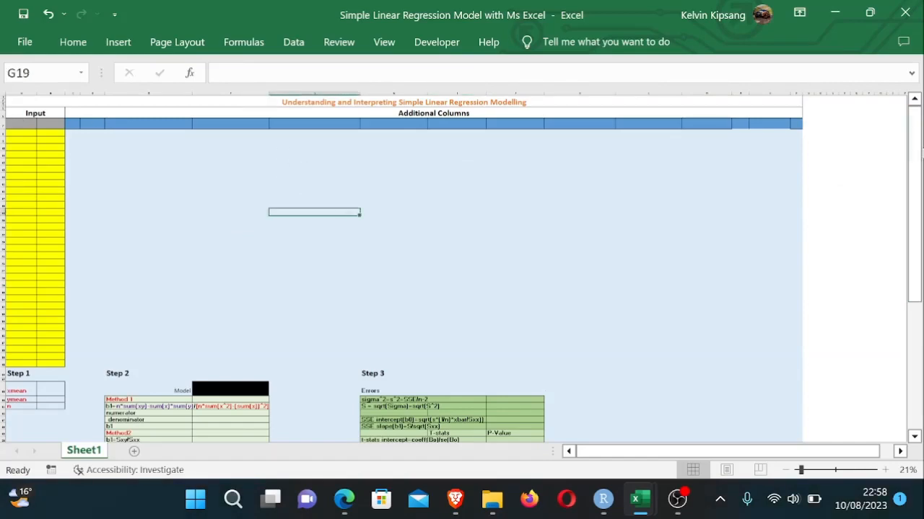
left_click_drag(917, 153, 916, 84)
left_click_drag(915, 159, 914, 157)
left_click(24, 133)
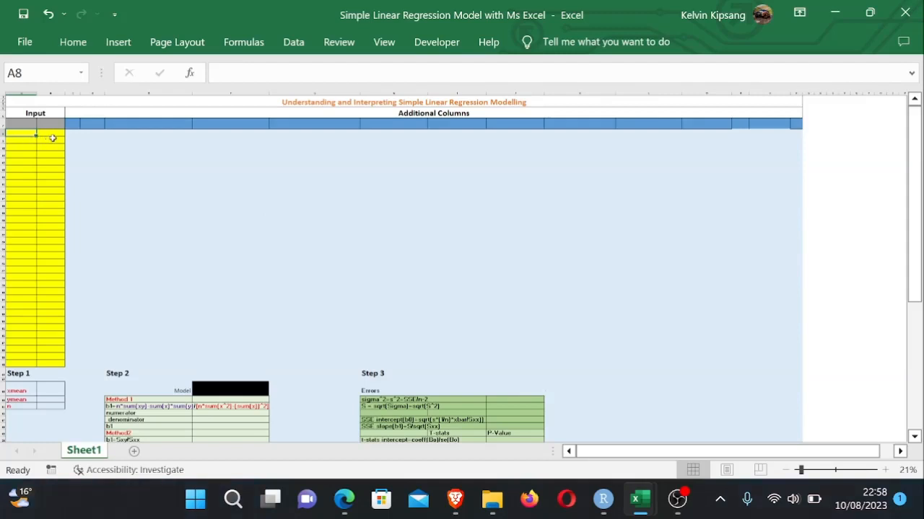
left_click(53, 139)
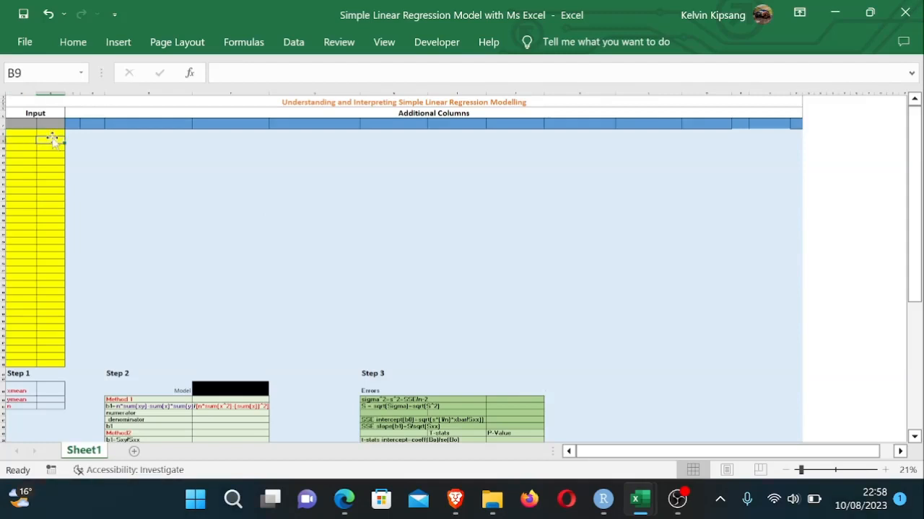
left_click(232, 184)
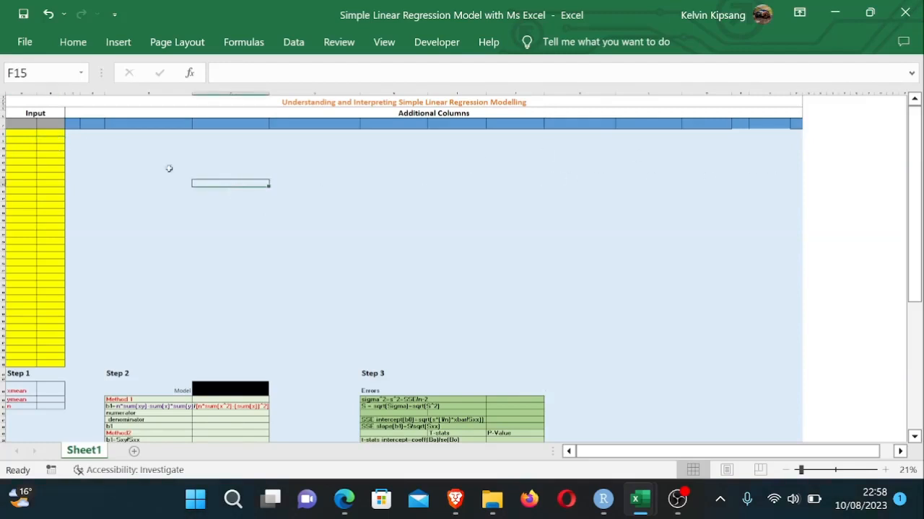
left_click_drag(78, 125, 245, 133)
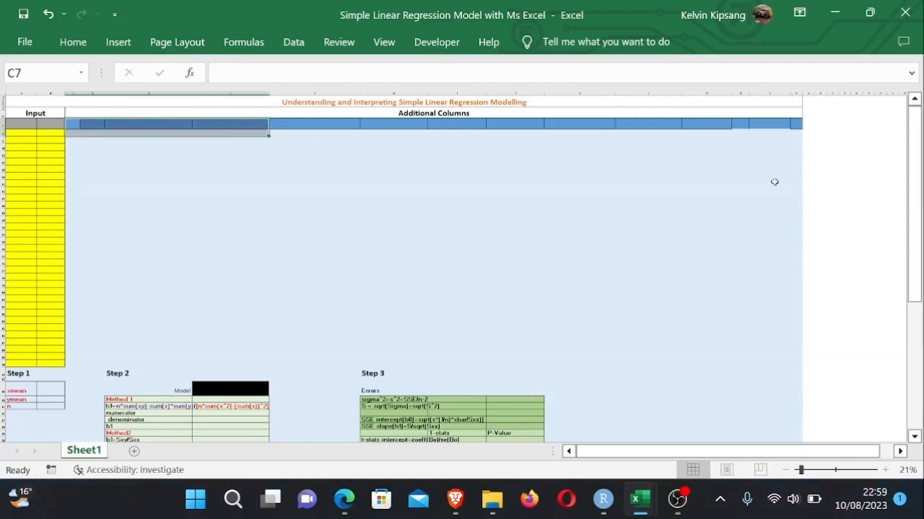
- Examine the Step 1 to Step 6 calculation tables further down the regression template
left_click_drag(915, 202, 920, 217)
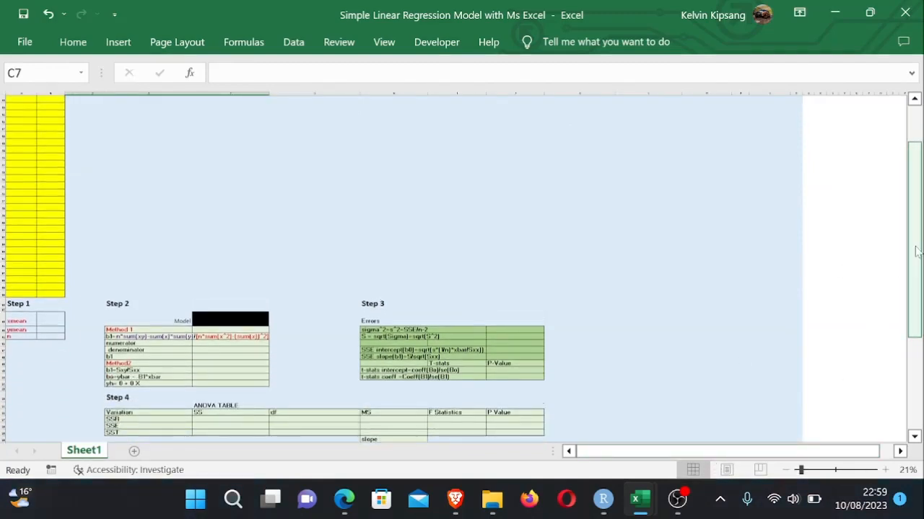
left_click_drag(916, 251, 917, 321)
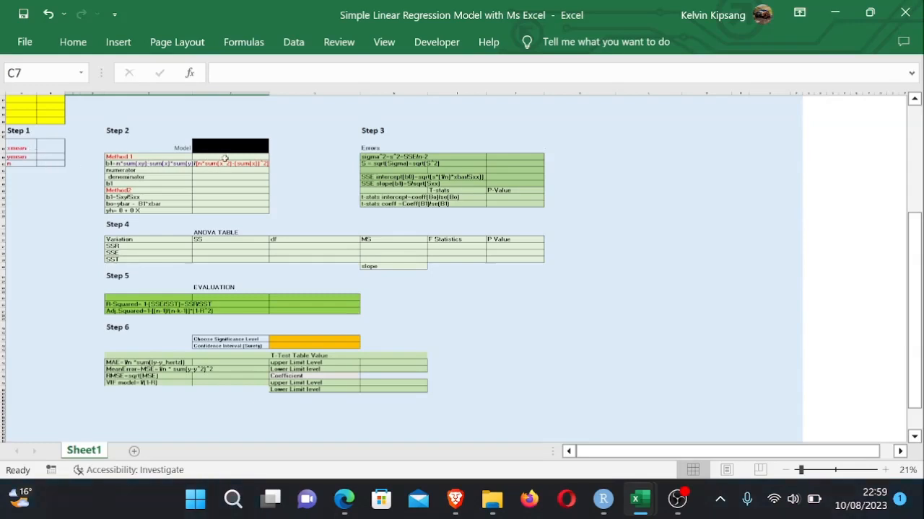
left_click(439, 147)
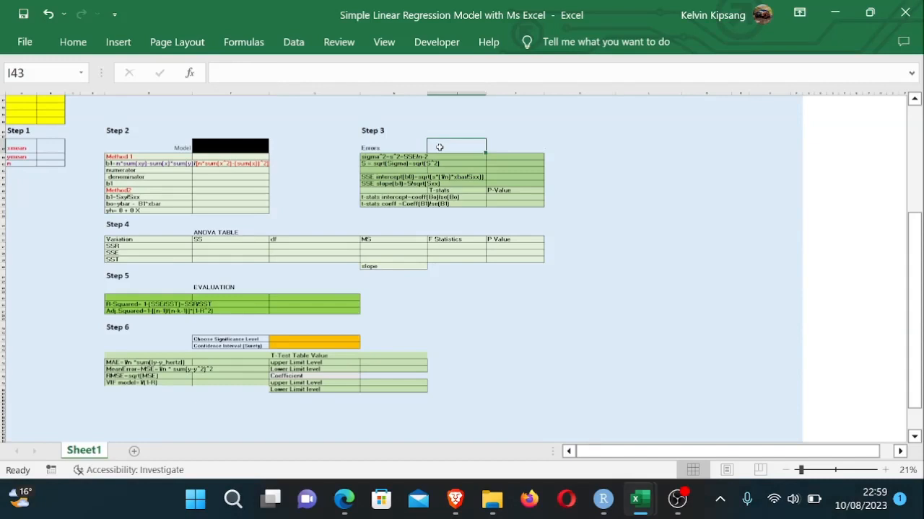
left_click(474, 210)
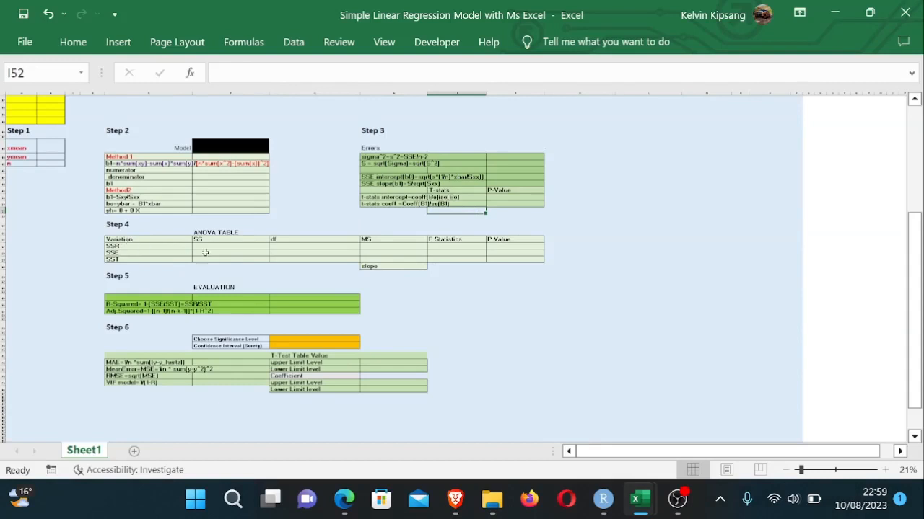
left_click(319, 255)
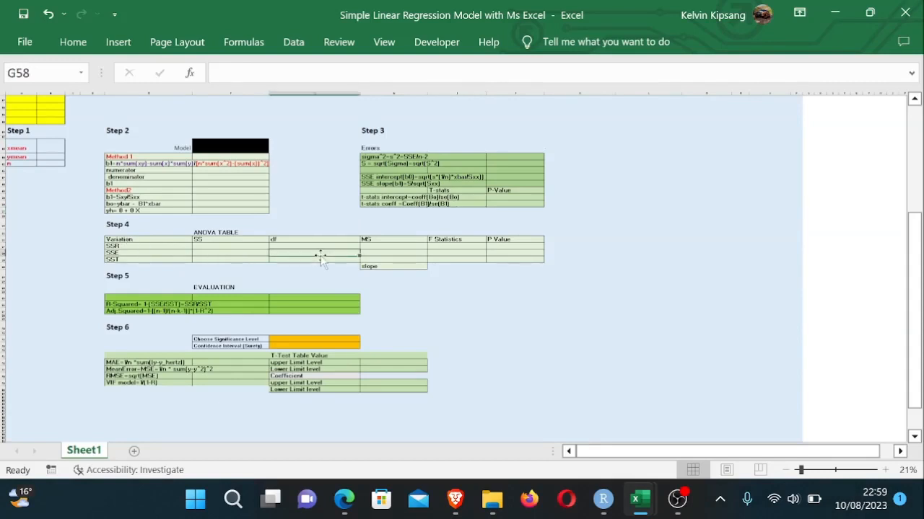
left_click(437, 267)
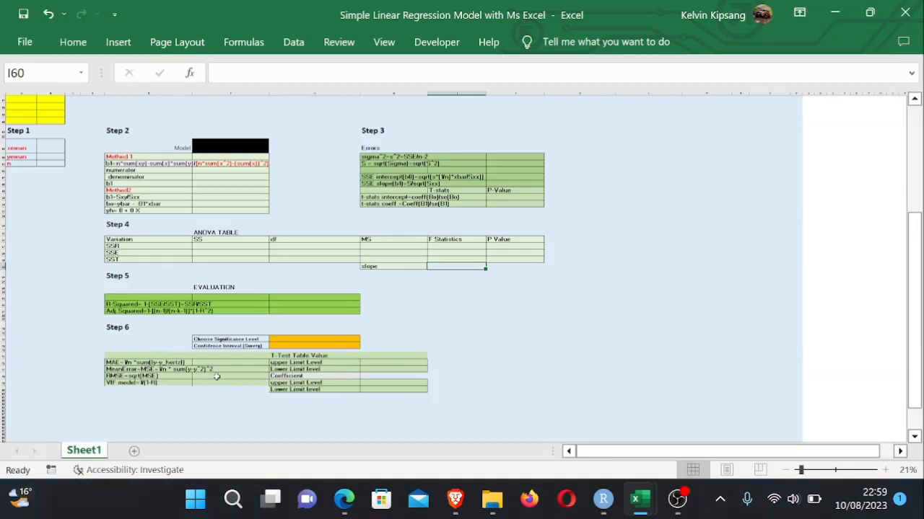
left_click(528, 376)
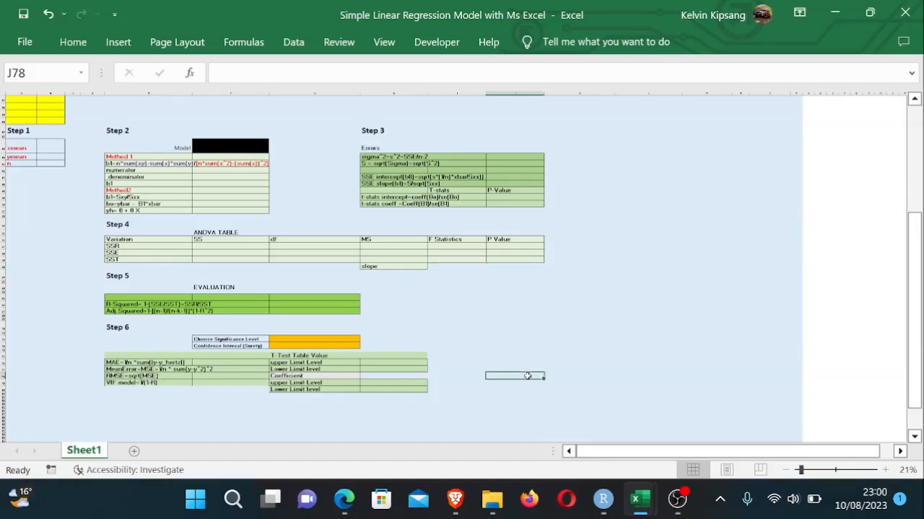
left_click(313, 338)
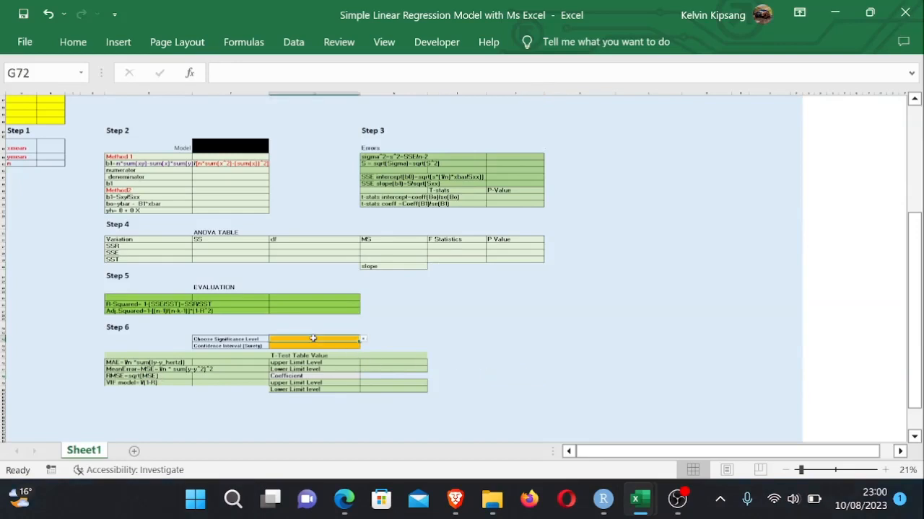
left_click(287, 346)
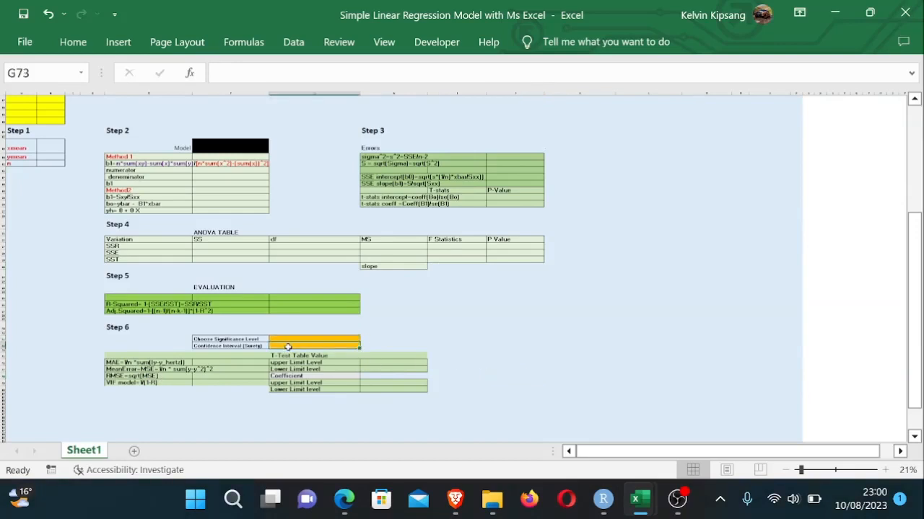
left_click(455, 370)
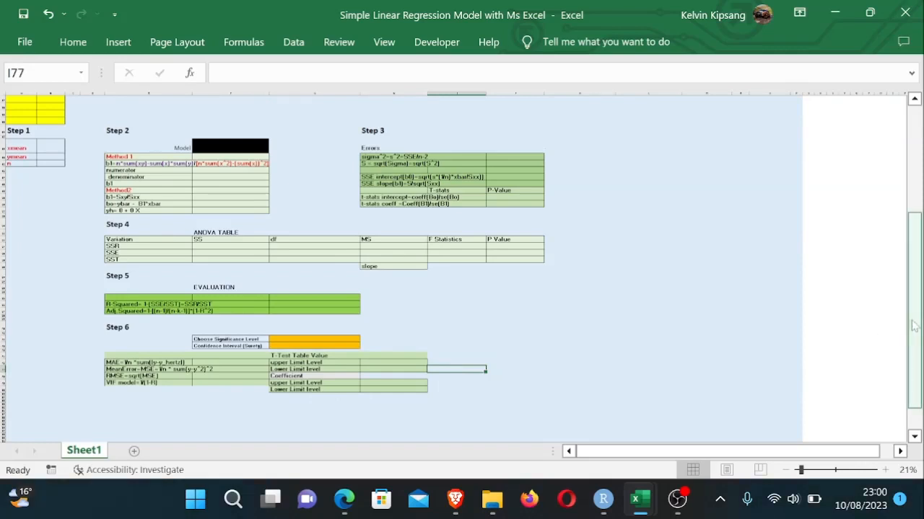
left_click_drag(913, 325, 914, 119)
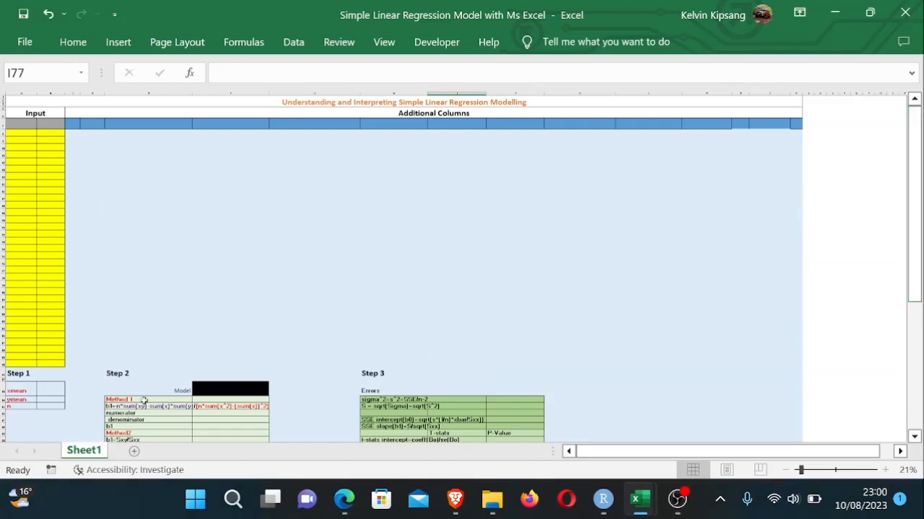
- Switch to the Model Data workbook and copy the TV and Sales columns with their headers
mouse_move(640, 496)
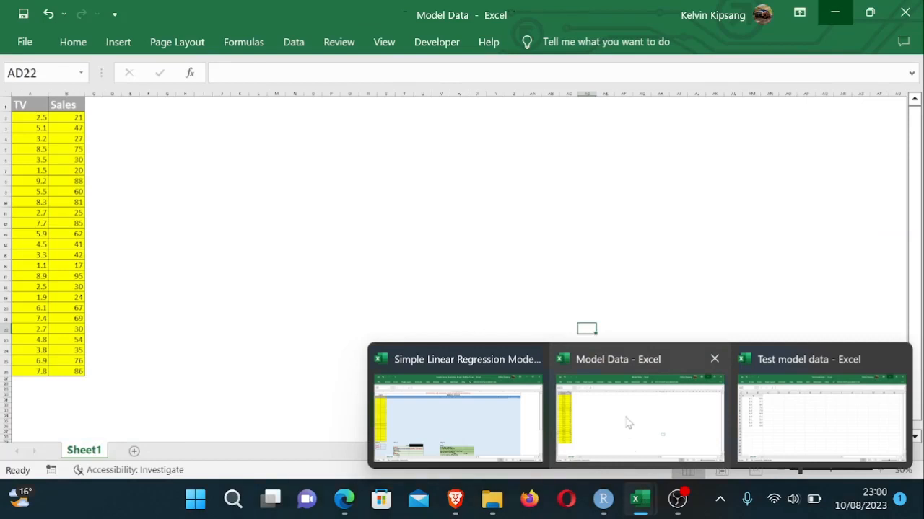
left_click(627, 425)
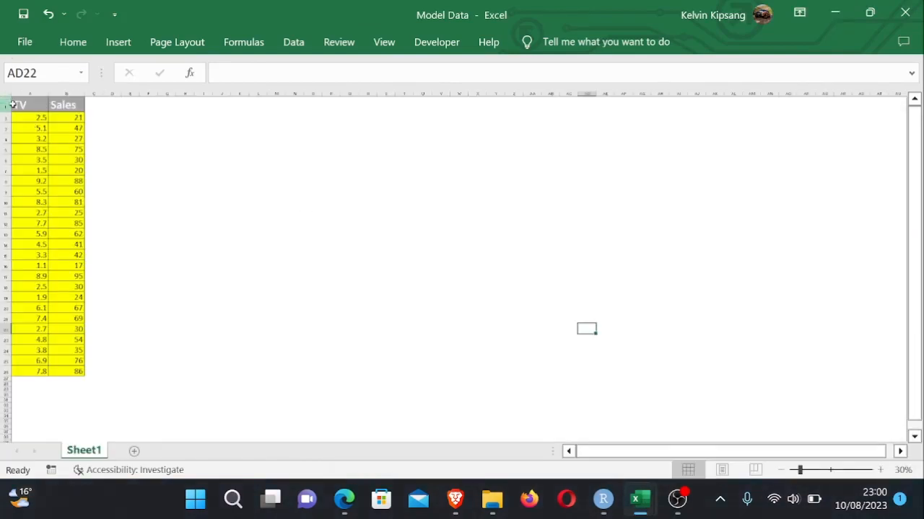
left_click_drag(28, 106, 80, 376)
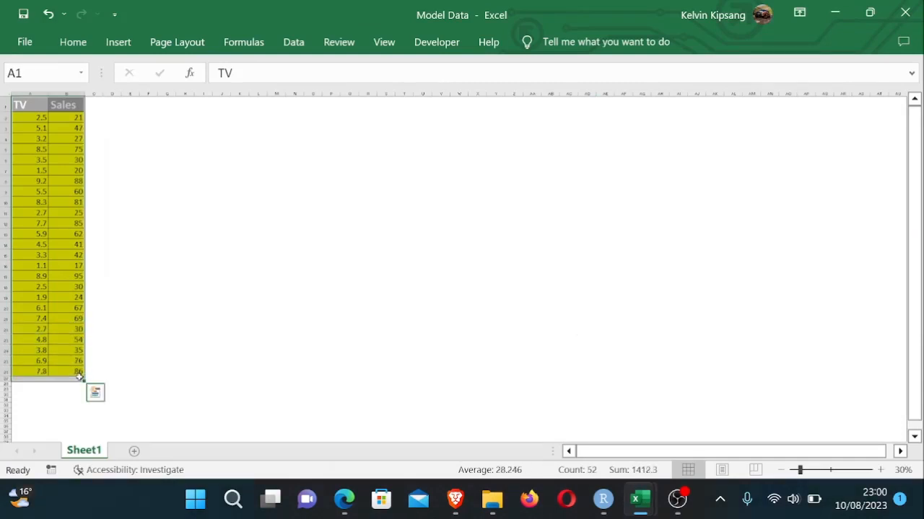
key("ctrl+c")
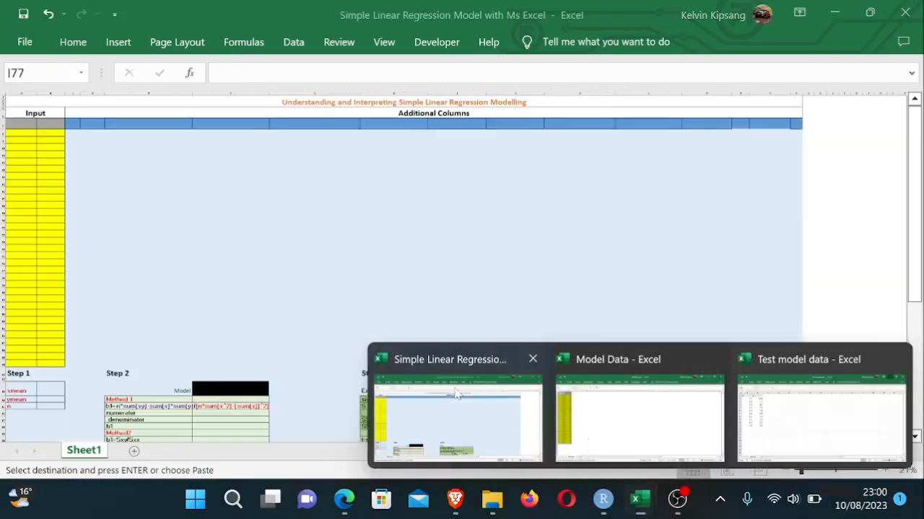
- Paste the TV and Sales data into the yellow Input columns of the regression template
left_click(459, 394)
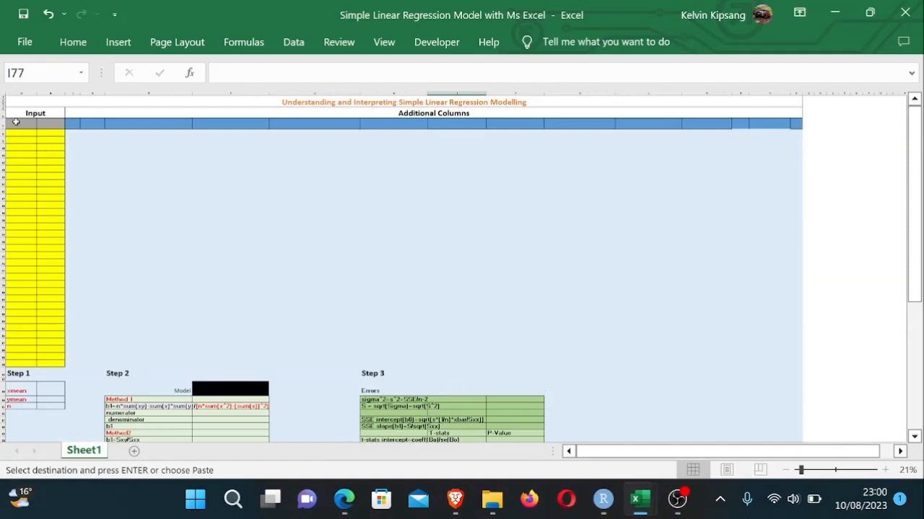
left_click_drag(16, 125, 52, 364)
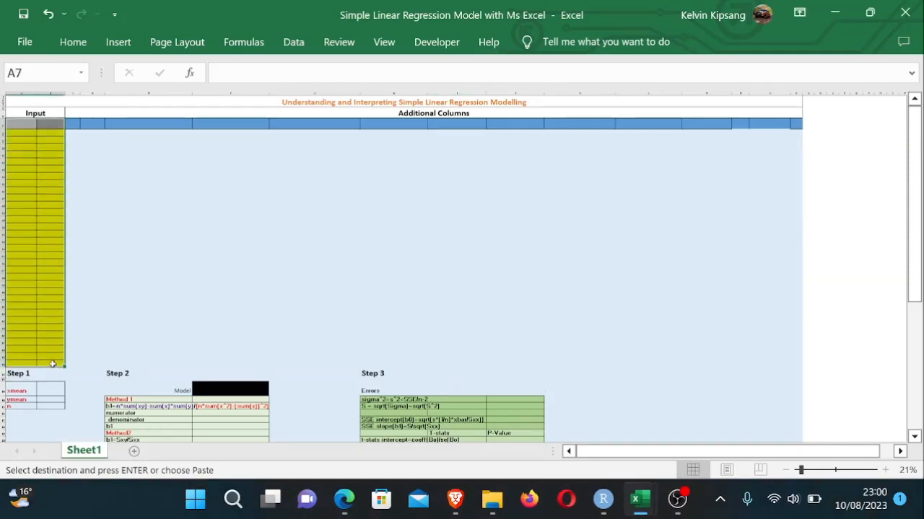
key("ctrl+v")
left_click(184, 332)
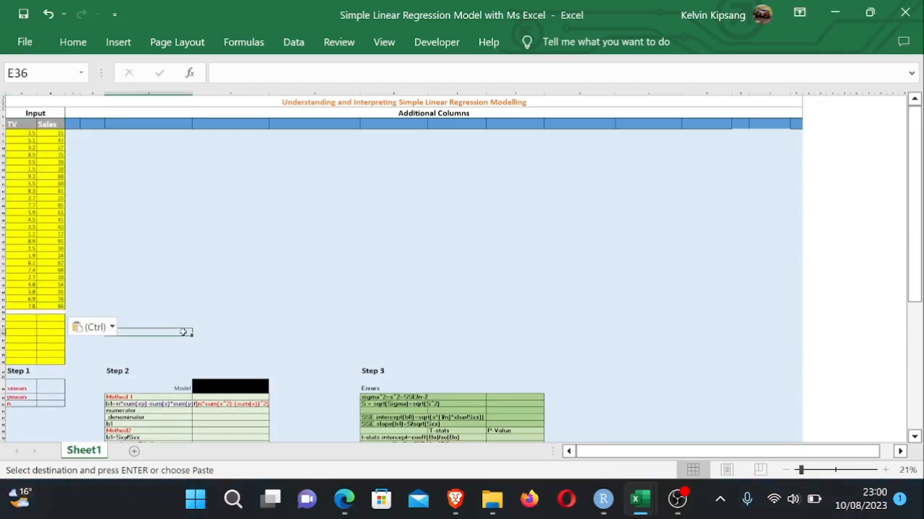
- Try to copy the yellow input formatting onto the last data row with Format Painter, then undo it
left_click(16, 318)
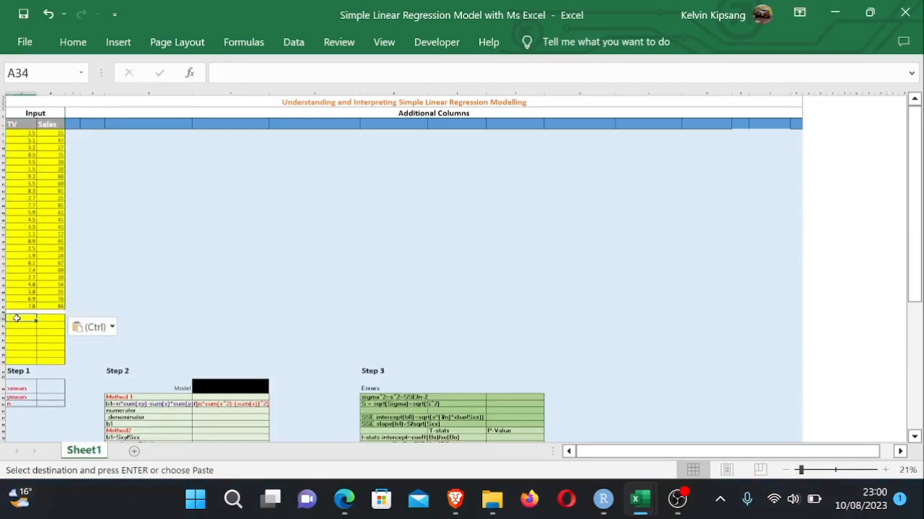
left_click(73, 42)
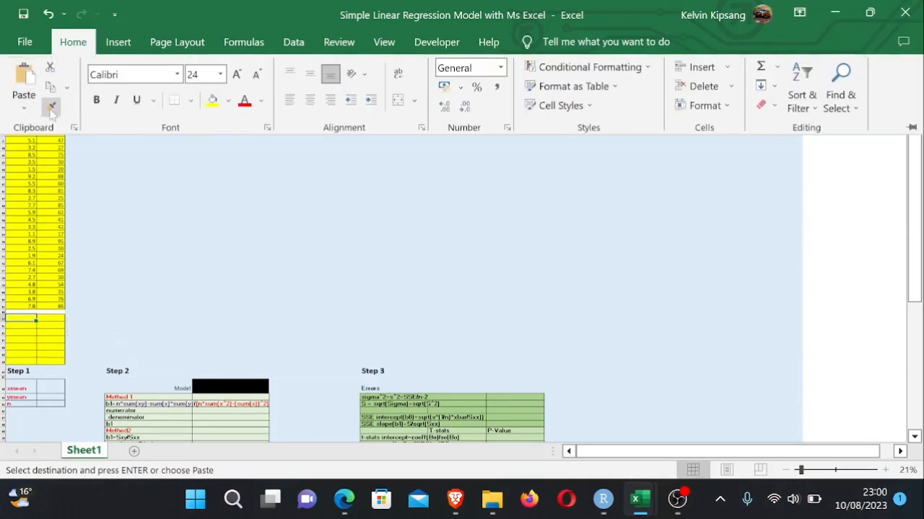
left_click(50, 108)
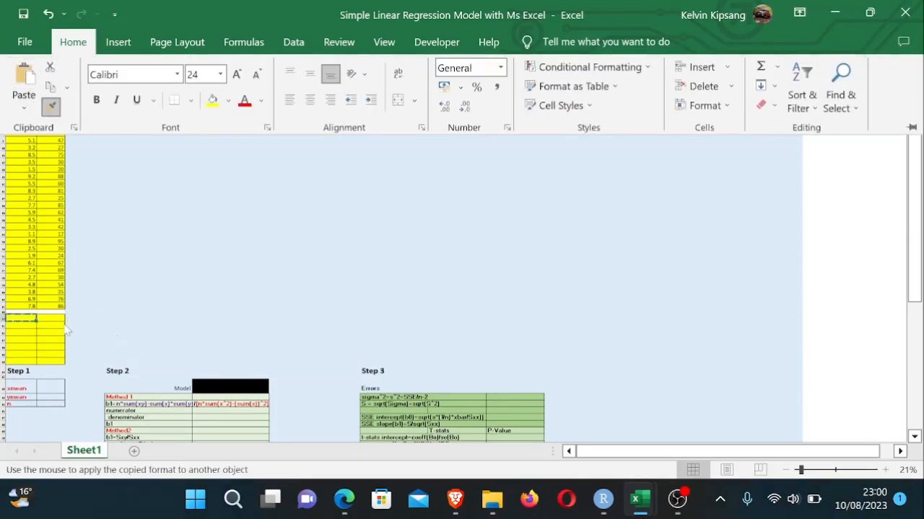
left_click(16, 315)
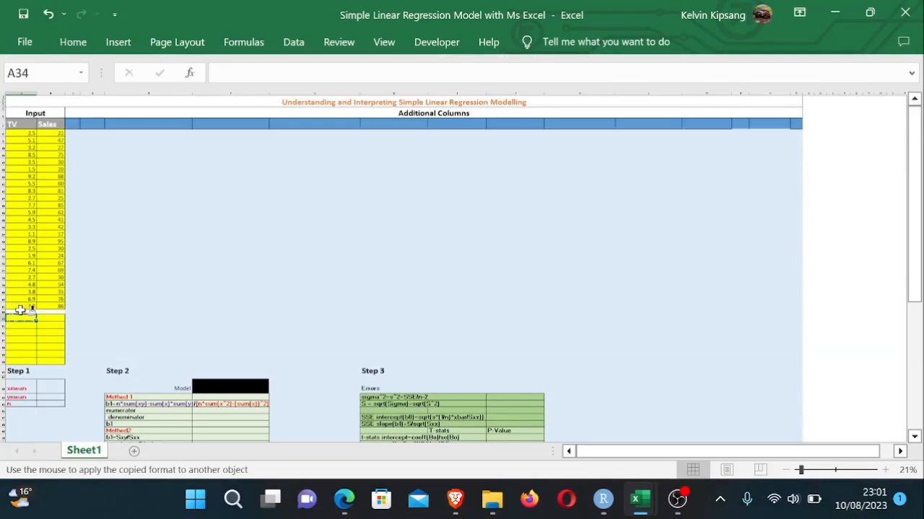
mouse_move(18, 306)
left_mouse_down()
mouse_move(76, 310)
mouse_move(65, 319)
mouse_move(68, 311)
left_mouse_up()
left_click(200, 315)
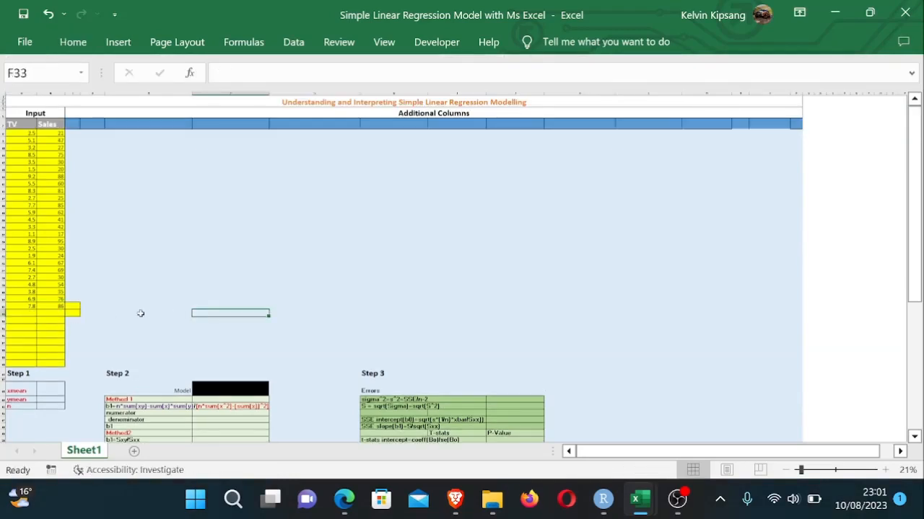
left_click(91, 299)
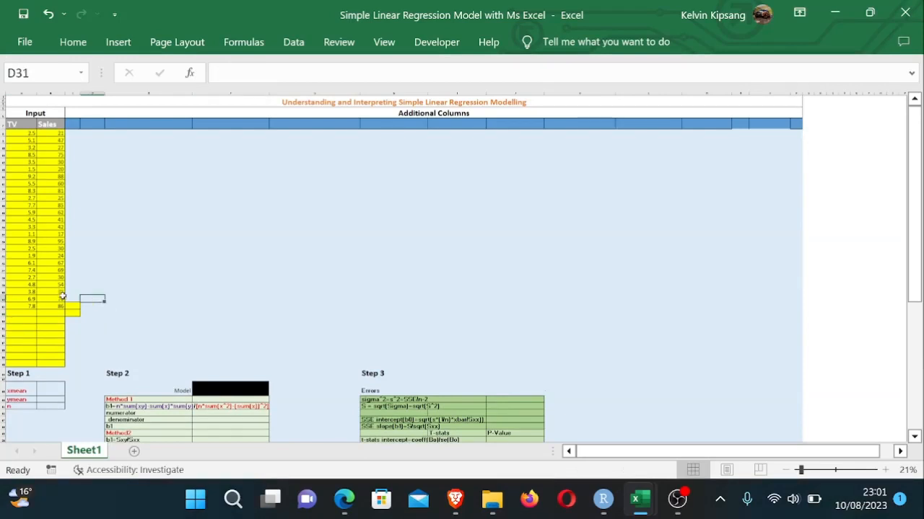
key("ctrl+z")
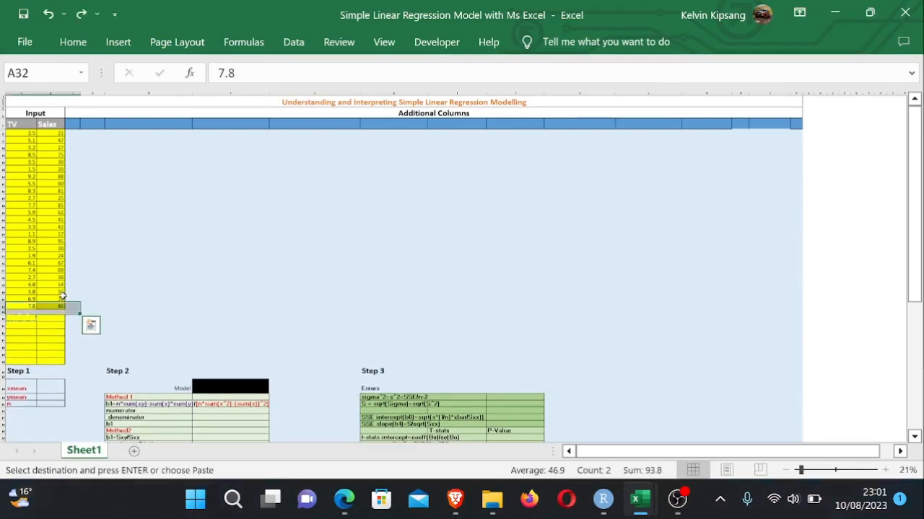
- Apply the yellow input formatting from an empty input row onto the last TV and Sales data rows with Format Painter
double_click(223, 284)
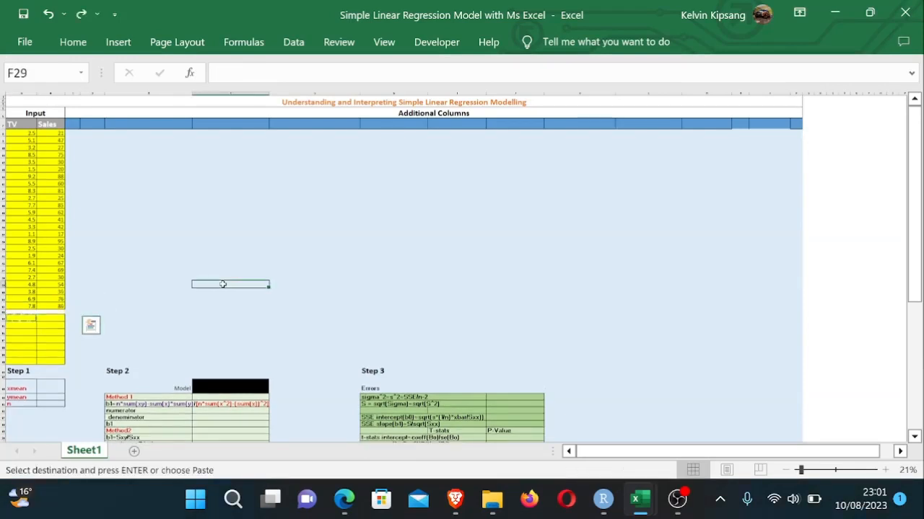
left_click(315, 300)
left_click(22, 319)
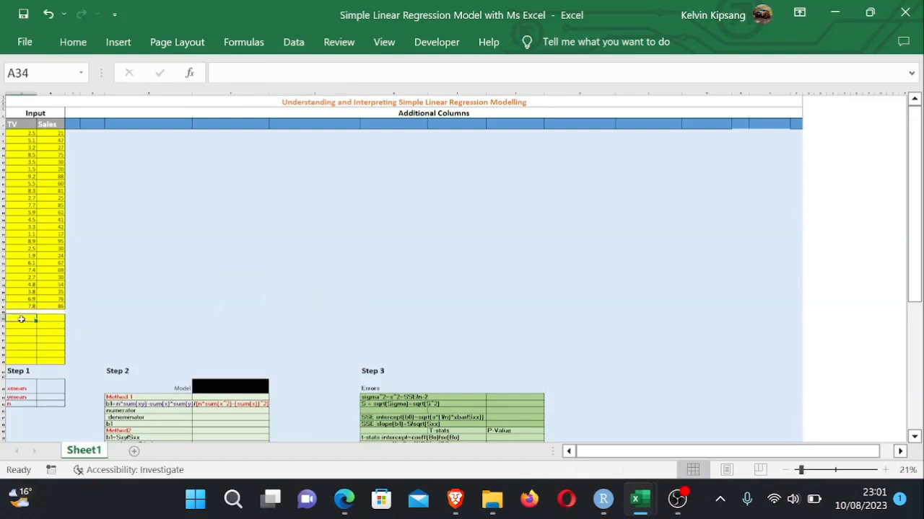
left_click(77, 40)
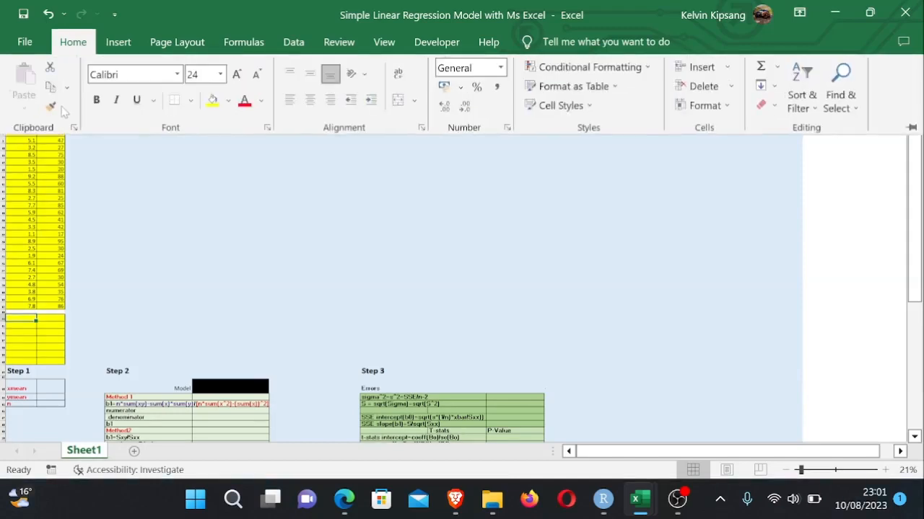
left_click(50, 106)
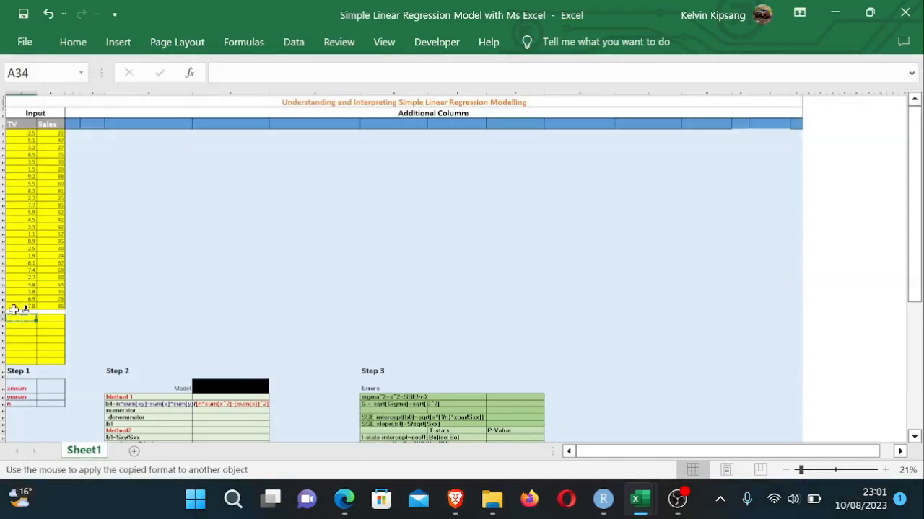
left_click_drag(14, 306, 61, 315)
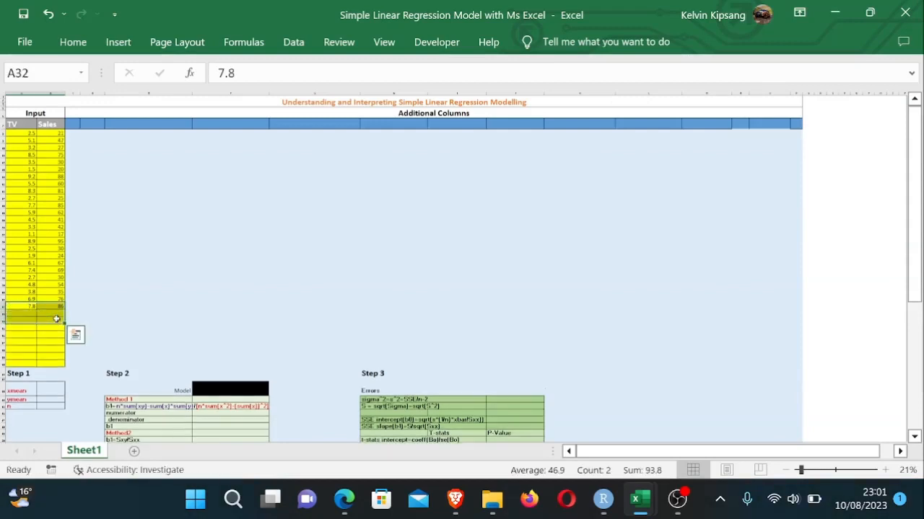
- Look over the Test model data workbook and return to the regression template
left_click(163, 315)
left_click(915, 161)
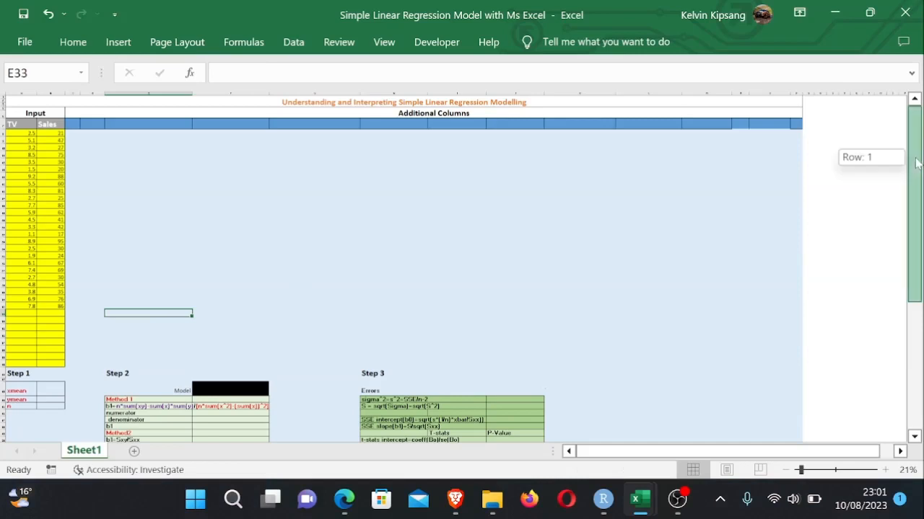
scroll(666, 219, "up", 2)
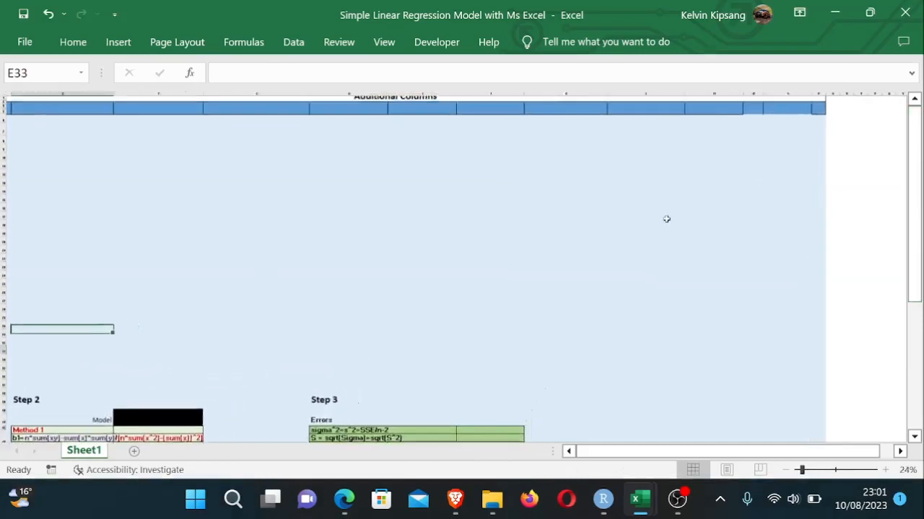
left_click_drag(659, 461, 596, 453)
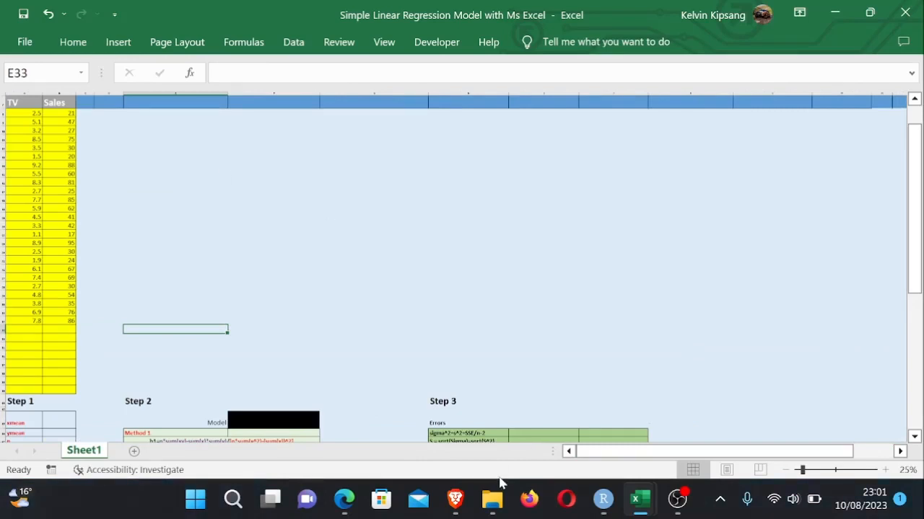
mouse_move(640, 497)
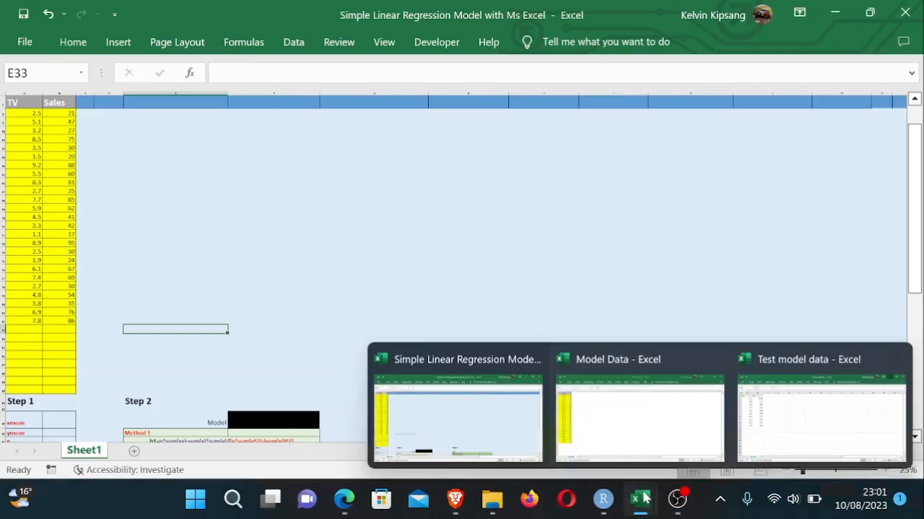
left_click(804, 426)
left_click(311, 246)
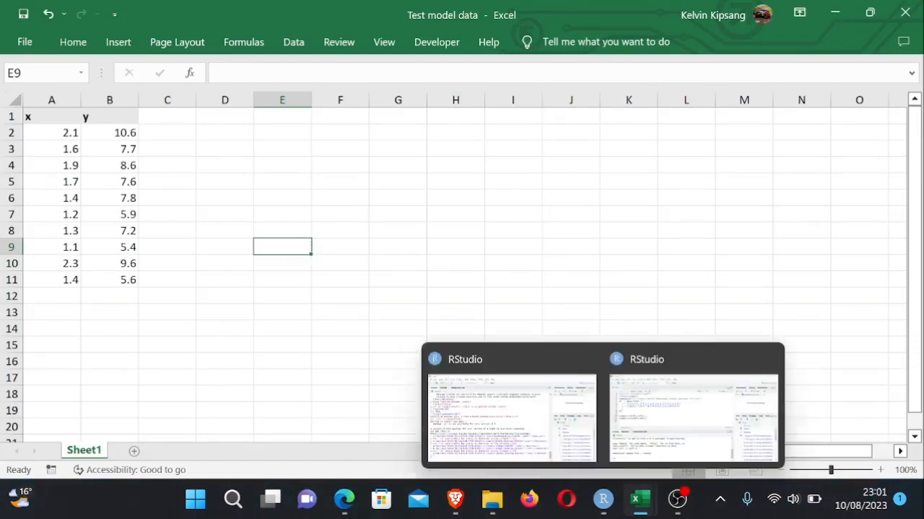
mouse_move(639, 502)
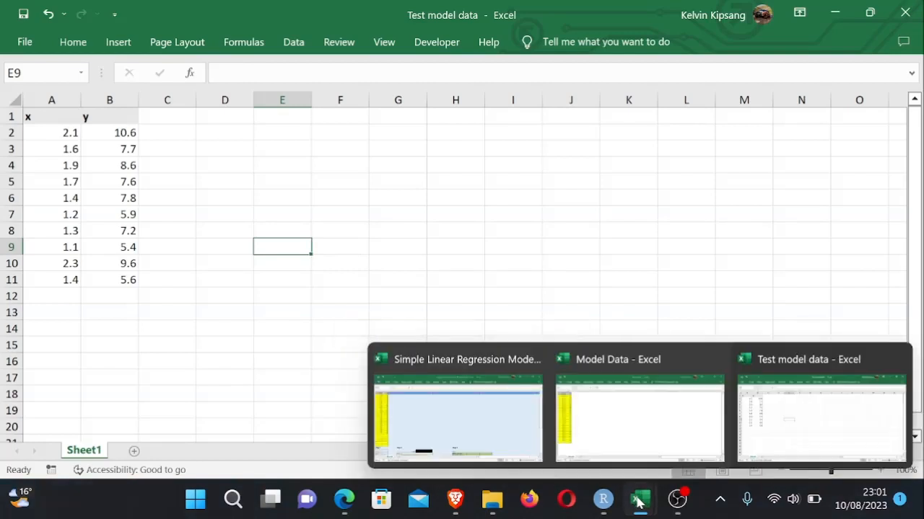
left_click(481, 440)
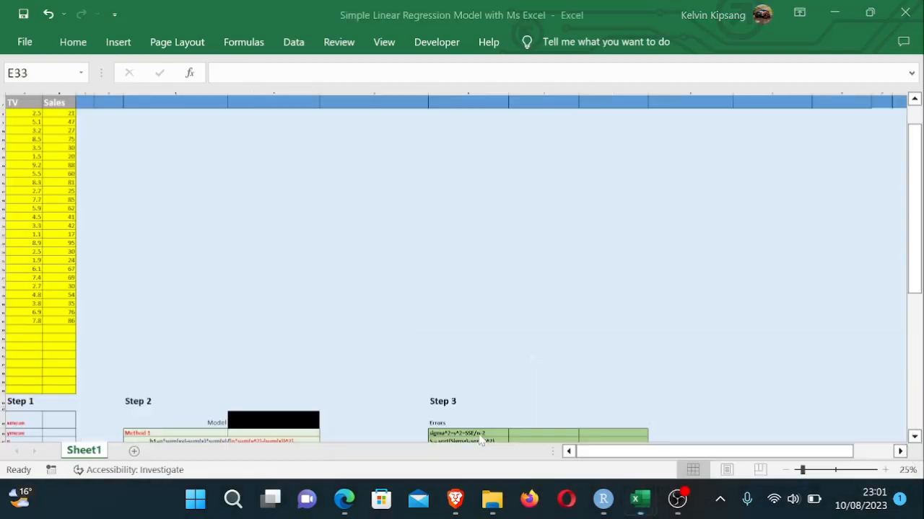
left_click(325, 267)
left_click(531, 193)
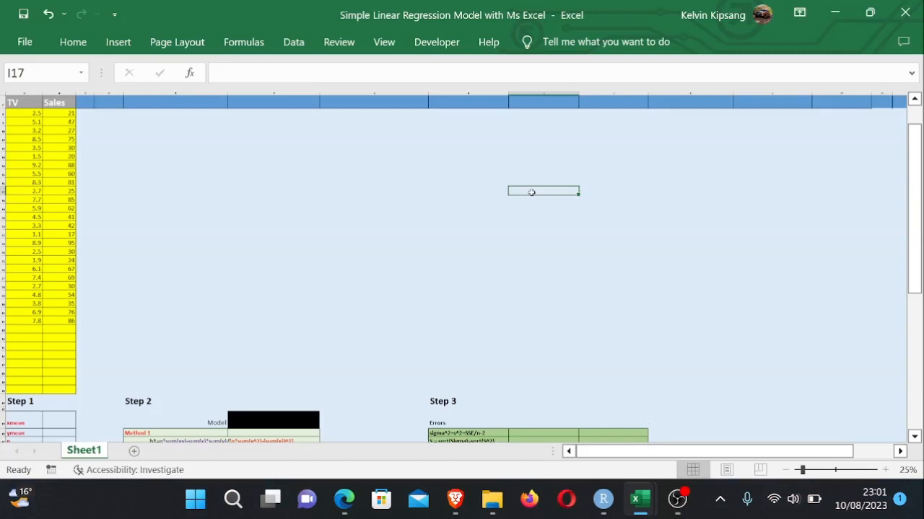
- Widen the first Additional Columns column and enter the header X^2
left_click(91, 103)
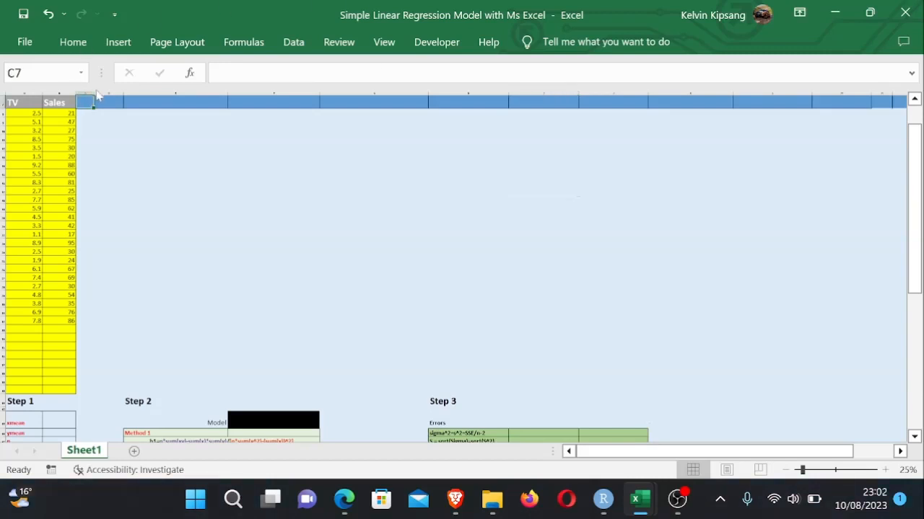
left_click_drag(93, 92, 133, 100)
left_click(123, 132)
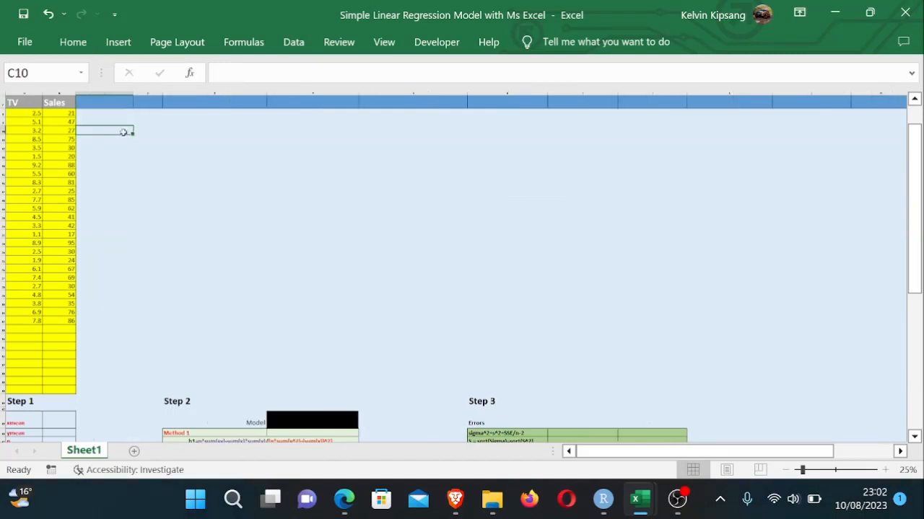
left_click(100, 101)
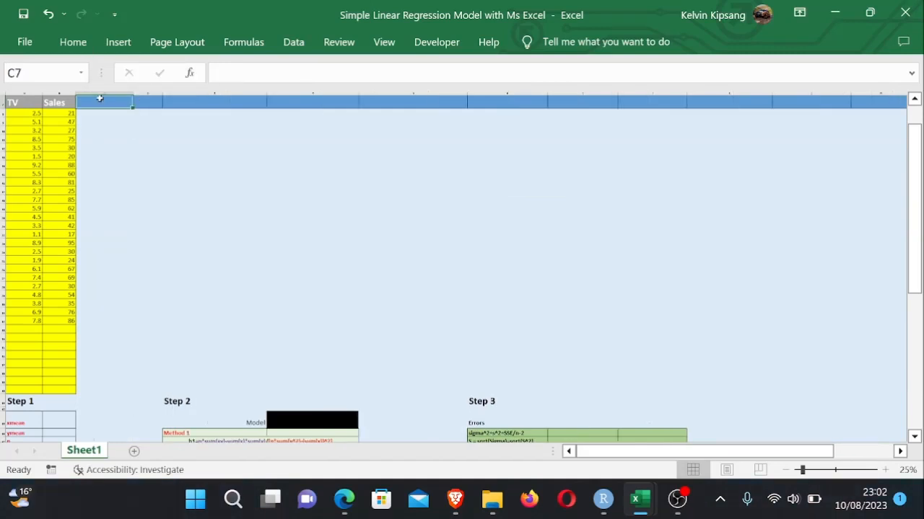
type("X")
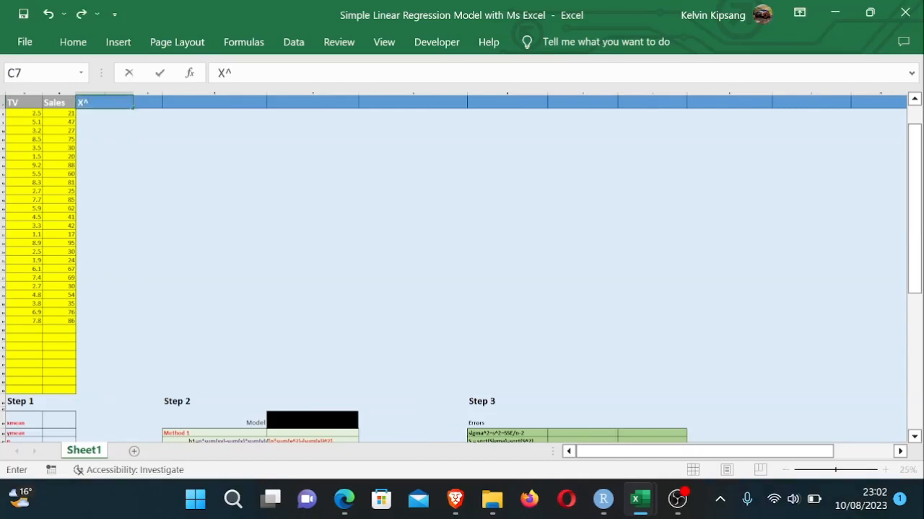
type("^2")
key("Return")
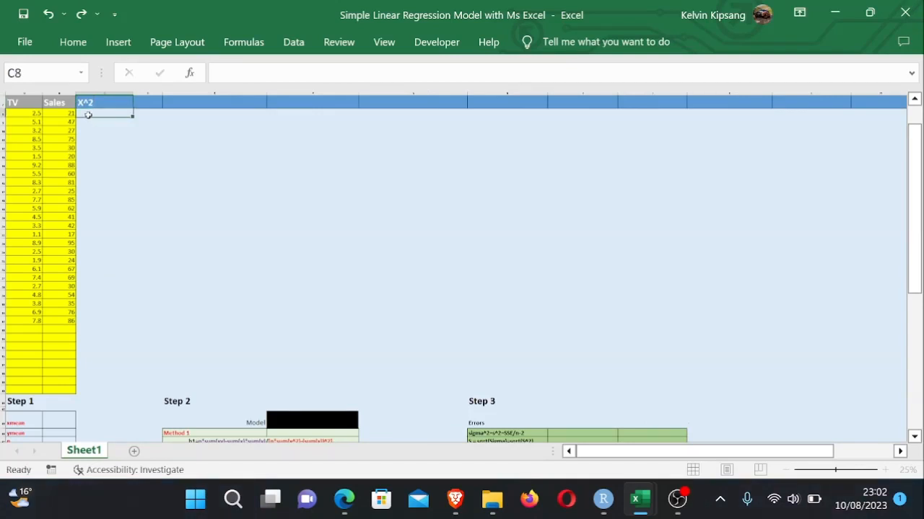
- Enter a formula in the first X^2 cell squaring the first TV value, =A8^2
type("=")
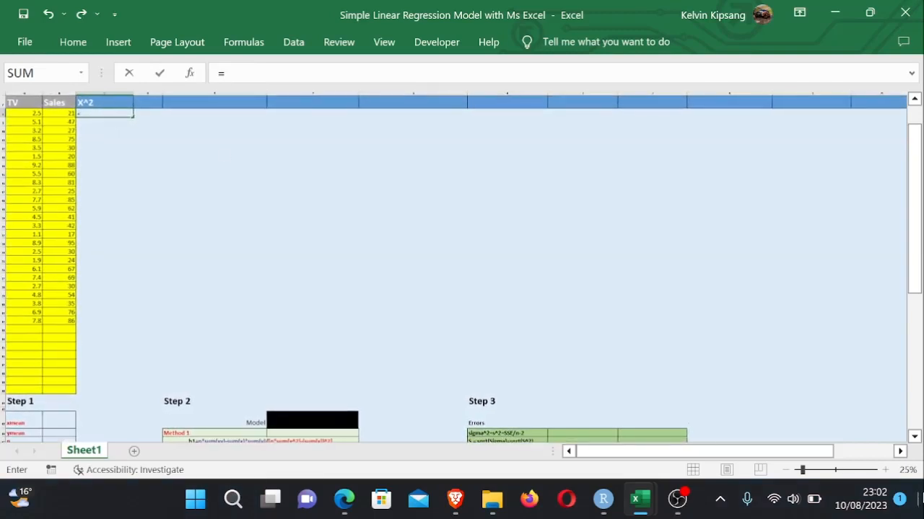
left_click_drag(802, 470, 816, 471)
left_click(170, 217)
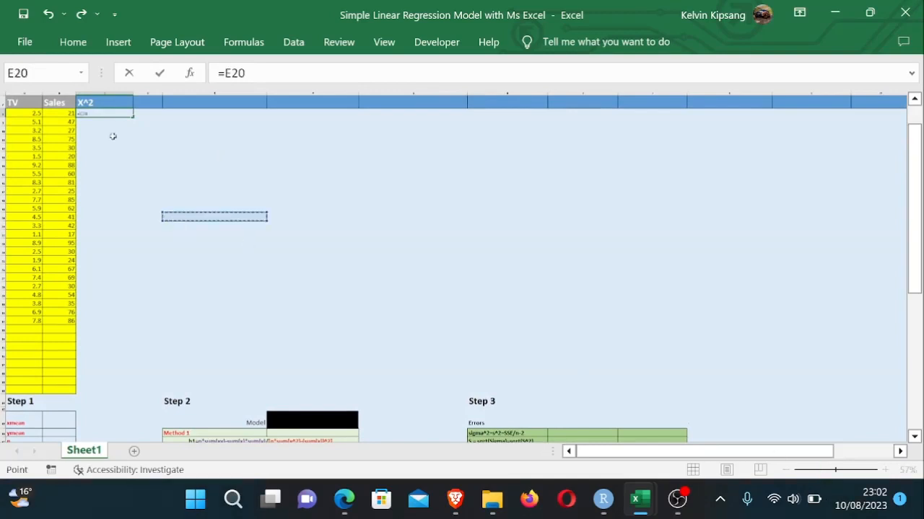
key("BackSpace")
key("BackSpace")
key("BackSpace")
key("BackSpace")
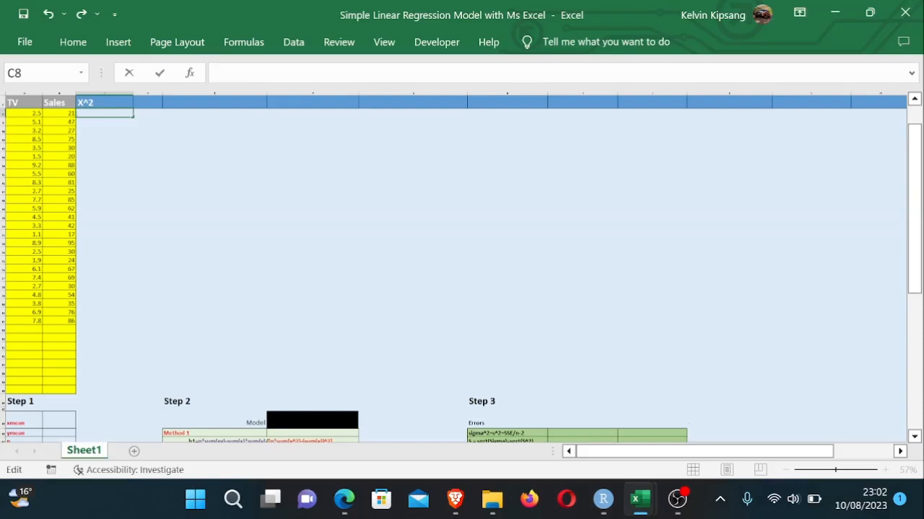
type("=")
left_click(28, 114)
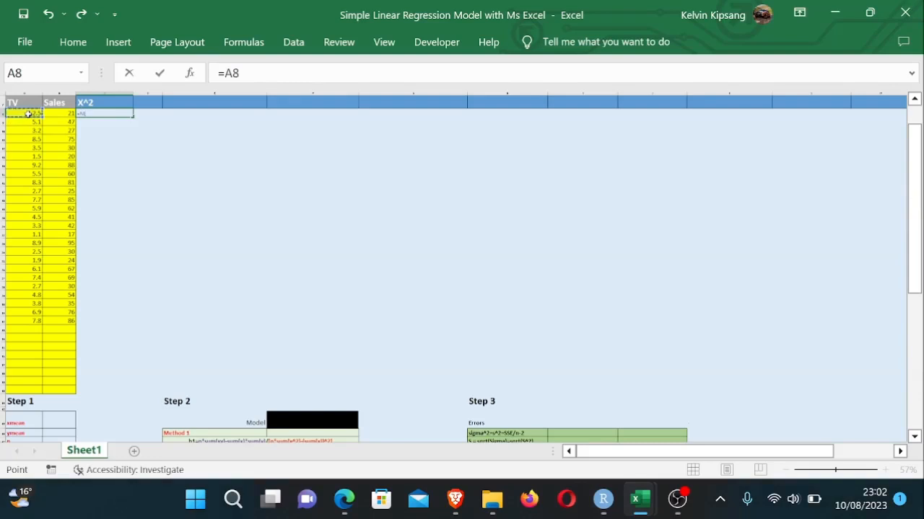
type("^2")
key("Return")
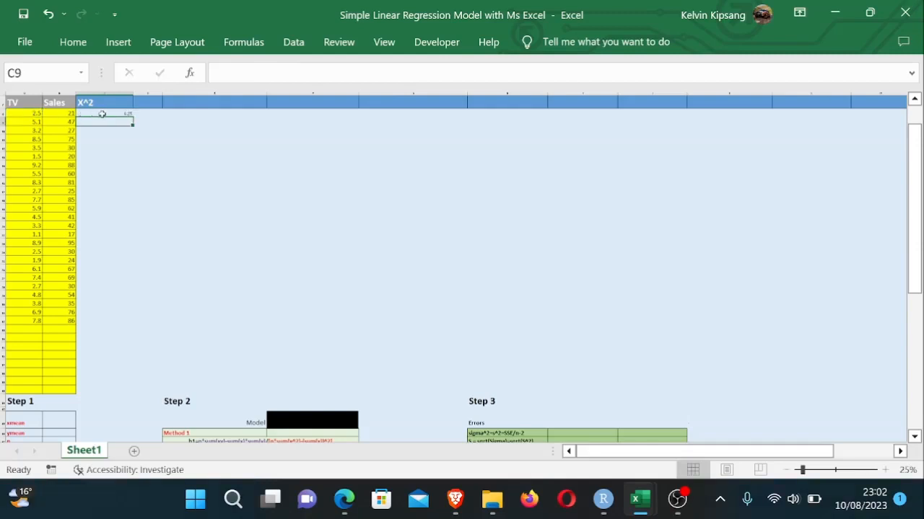
- Fill the X^2 formula down through all the input rows
left_click(102, 114)
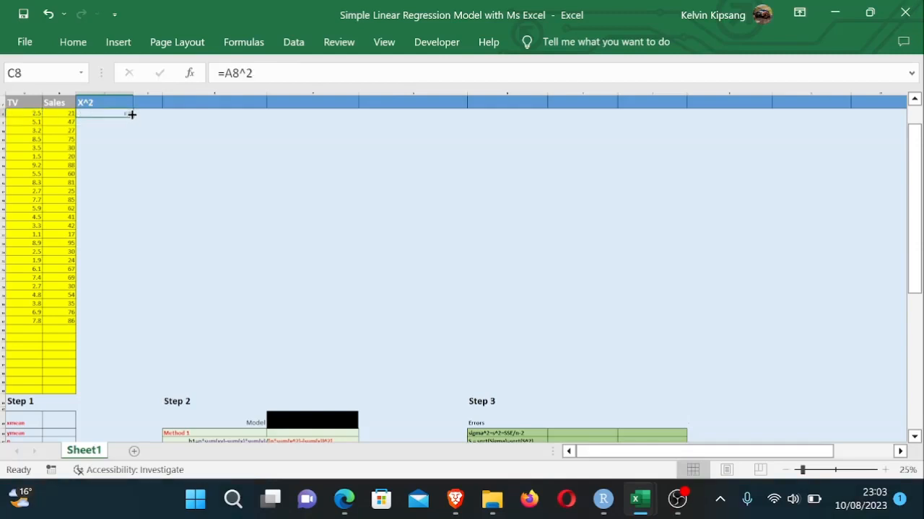
left_click_drag(131, 114, 108, 395)
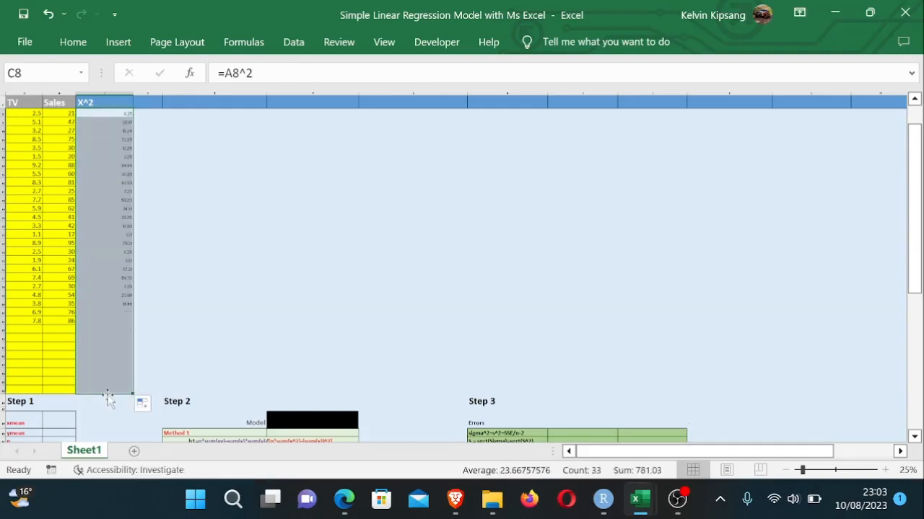
left_click(185, 311)
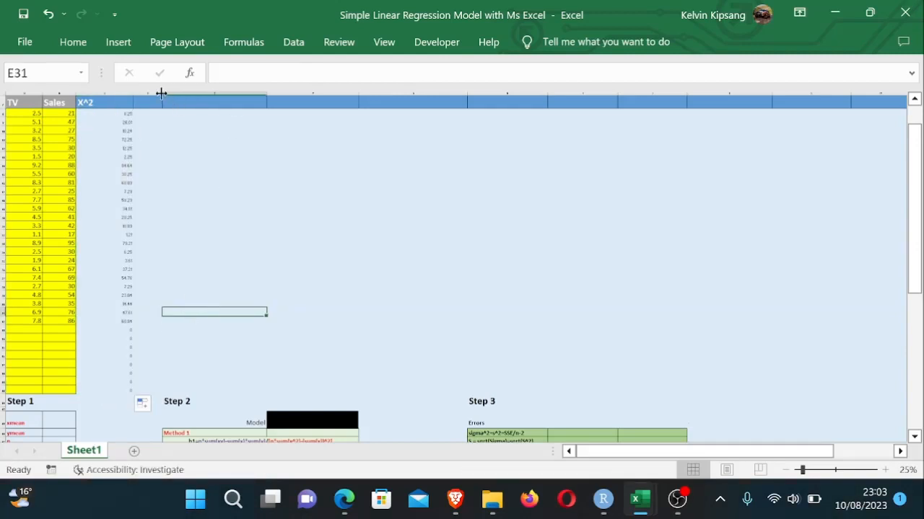
- Widen the next Additional Columns column and enter the header y^2
left_click_drag(161, 92, 197, 94)
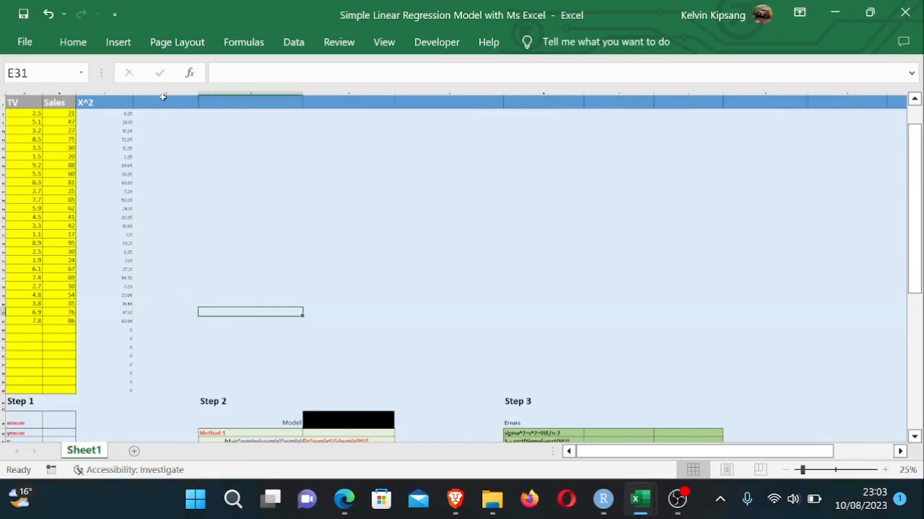
left_click(162, 99)
type("t")
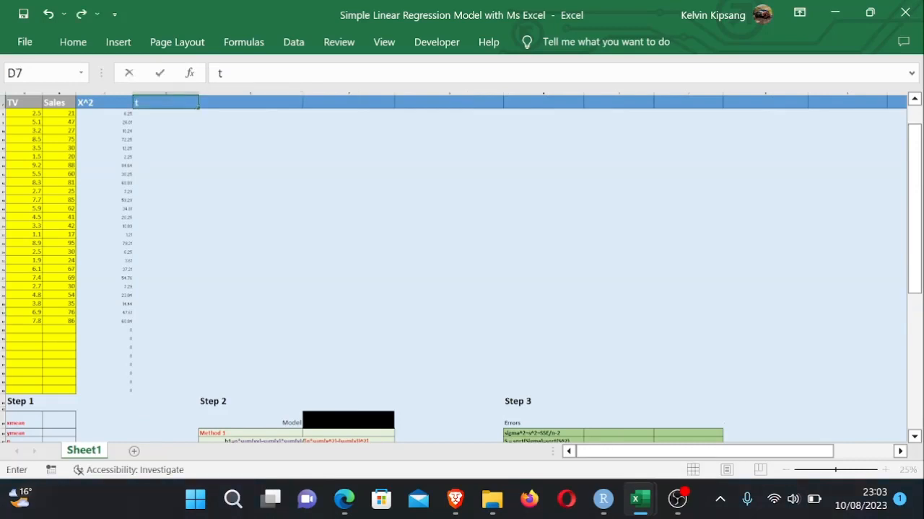
type("^2")
key("Return")
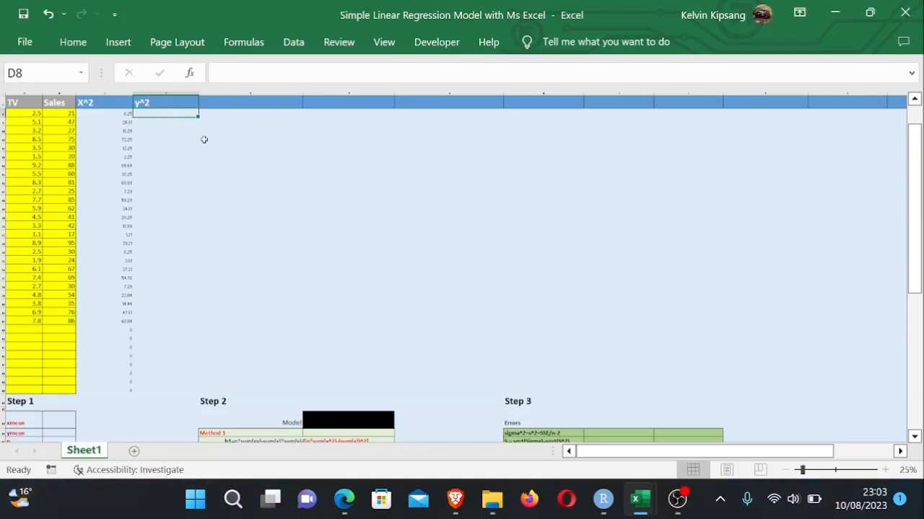
scroll(204, 138, "up", 2)
mouse_move(612, 452)
left_mouse_down()
mouse_move(617, 458)
mouse_move(601, 456)
left_mouse_up()
scroll(421, 356, "up", 2)
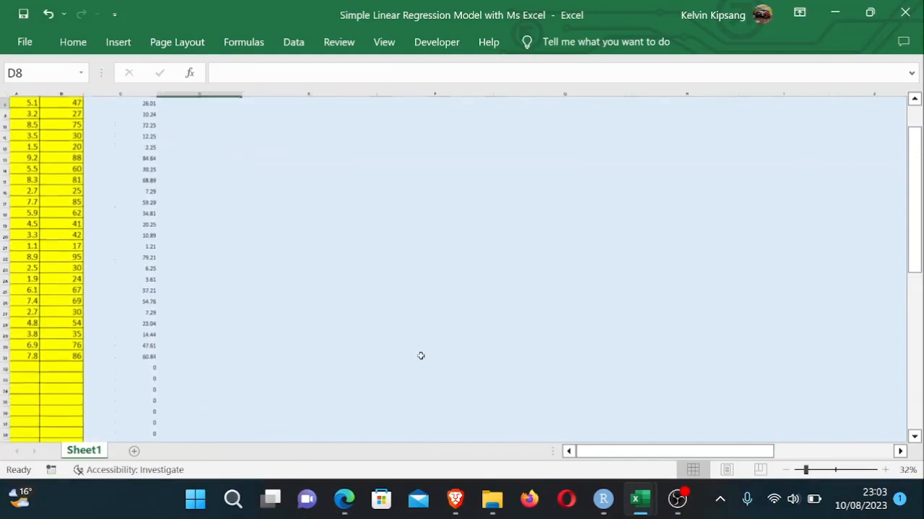
left_click_drag(920, 199, 918, 170)
left_click_drag(622, 455, 600, 453)
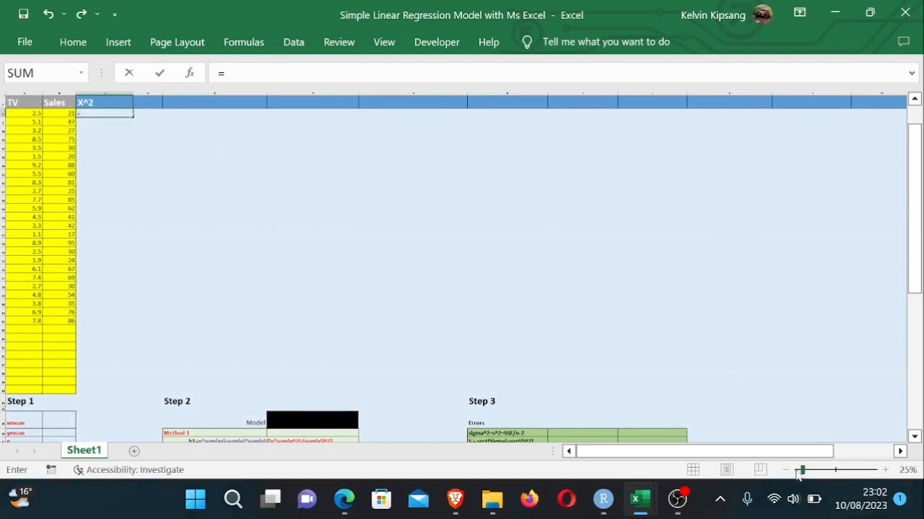
- Enter =A8^2 in the first X^2 cell to square the first TV value
left_click_drag(801, 469, 819, 472)
left_click(174, 217)
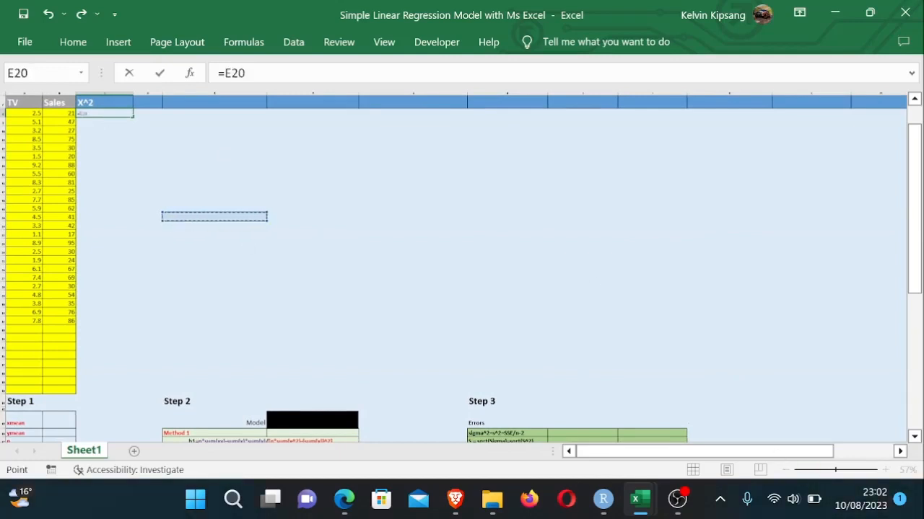
key("BackSpace")
key("BackSpace")
key("BackSpace")
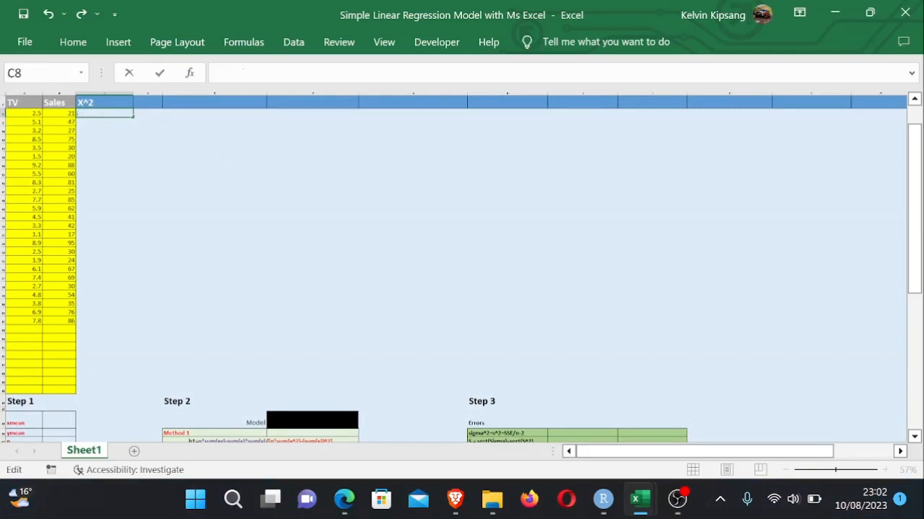
type("=")
left_click(28, 114)
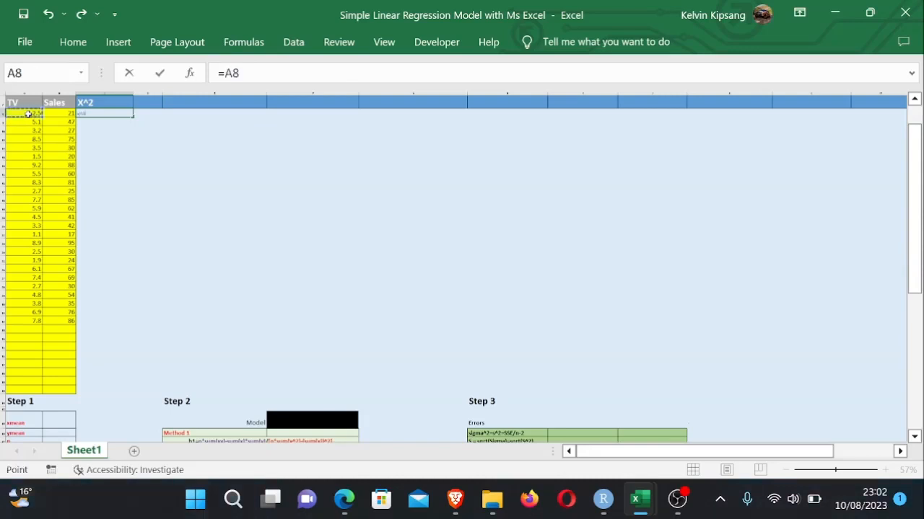
type("^2")
key("Return")
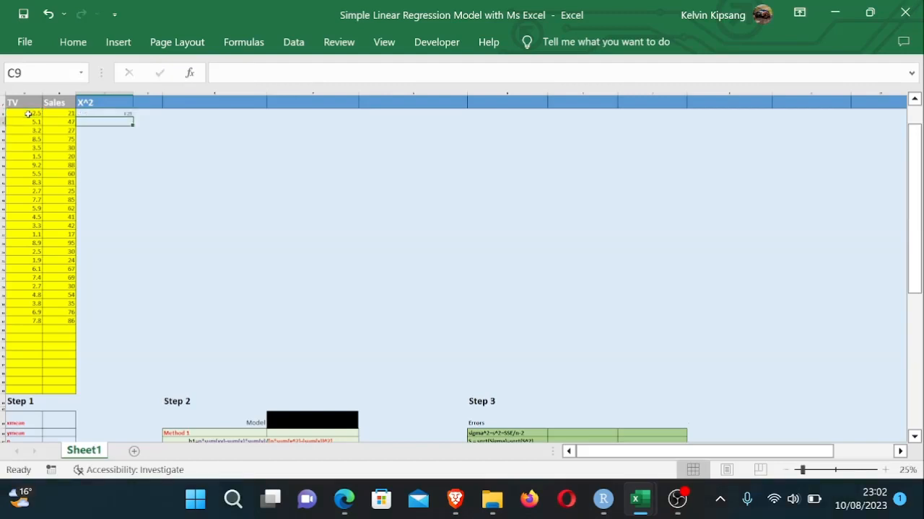
- Copy the first X^2 formula down the column through all the input rows
left_click(103, 114)
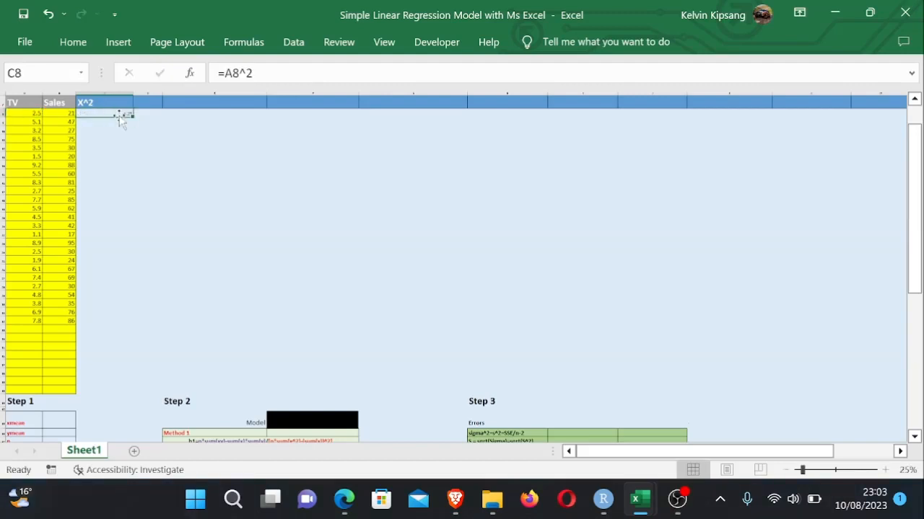
left_click_drag(133, 114, 107, 395)
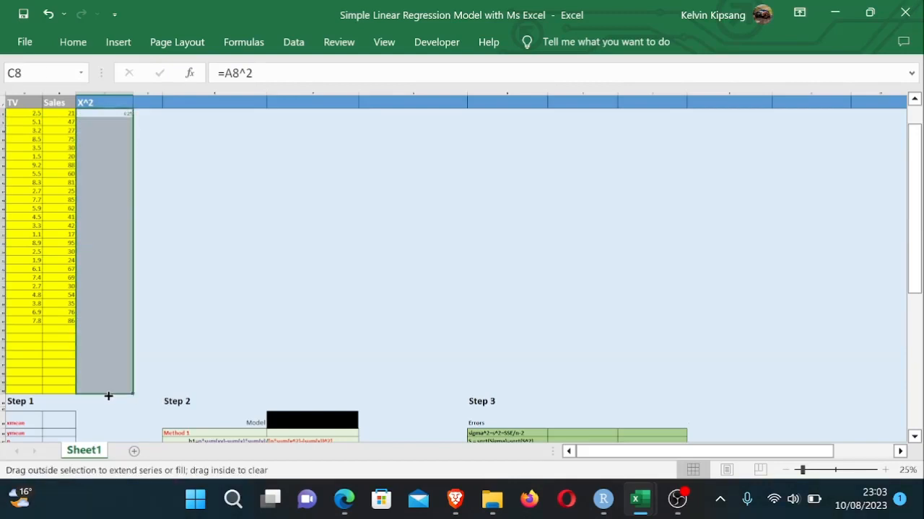
left_click(187, 310)
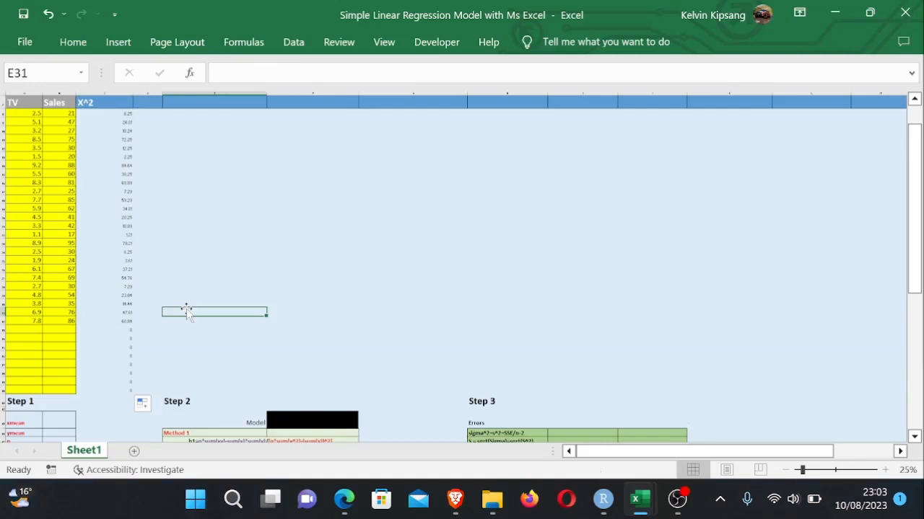
- Widen the next Additional Columns column and enter the header y^2
left_click_drag(161, 93, 197, 93)
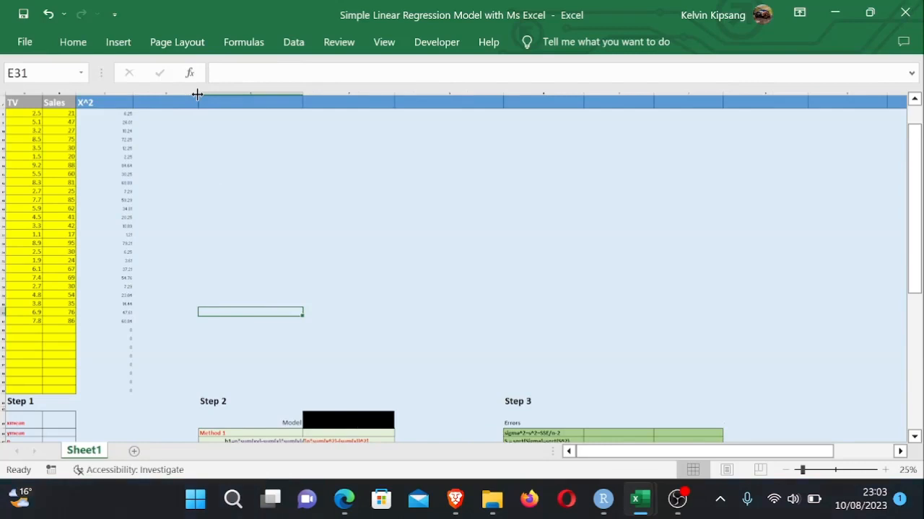
left_click(162, 99)
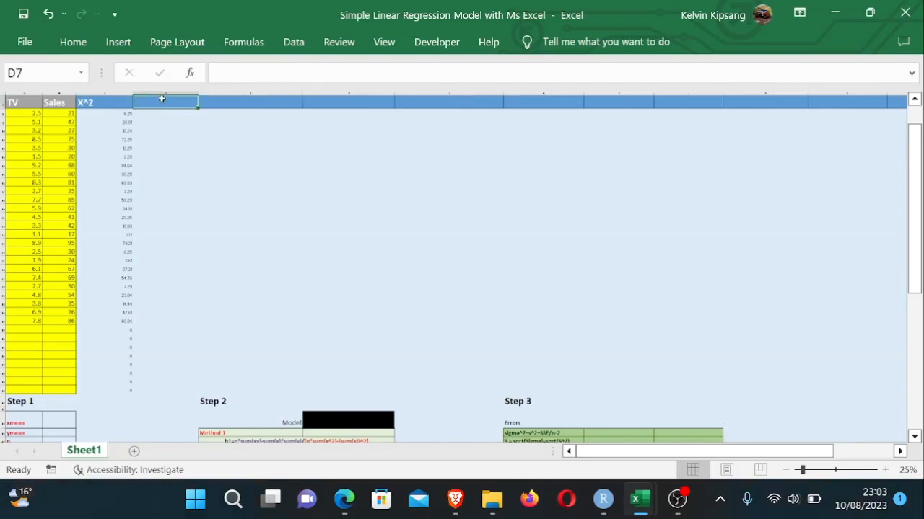
type("t")
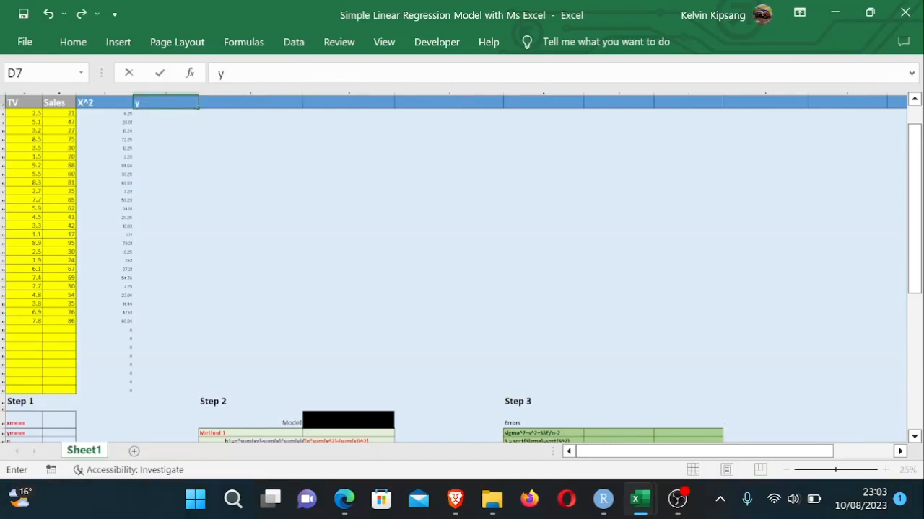
type("^2")
left_click(171, 115)
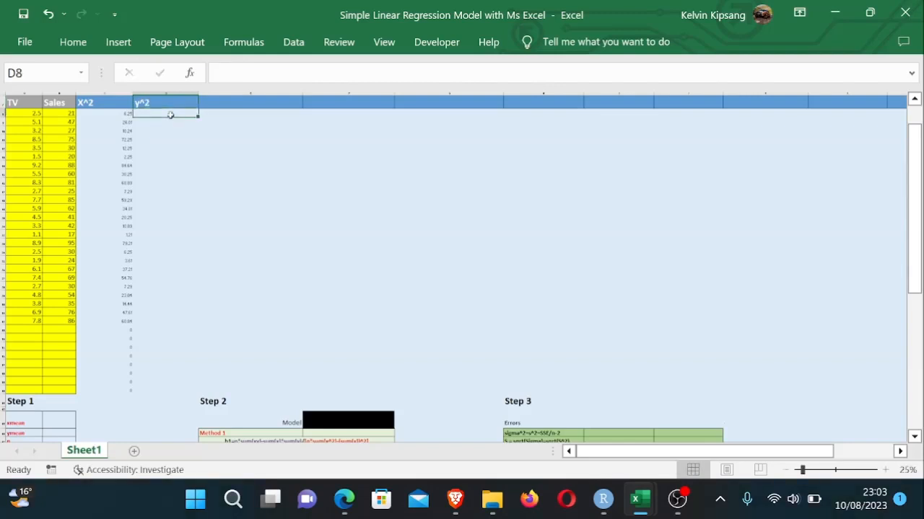
- Enter =B8^2 in the first y^2 cell to square the first Sales value
scroll(204, 140, "up", 2)
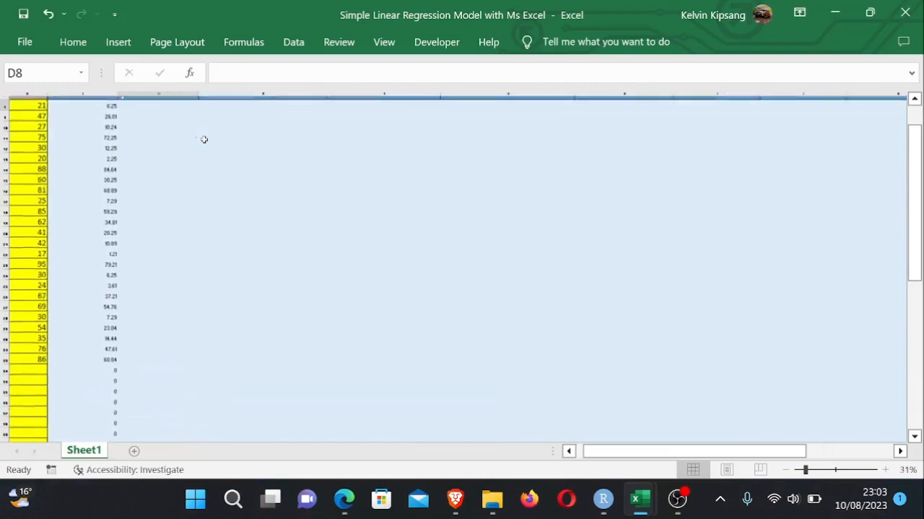
left_click_drag(604, 451, 584, 451)
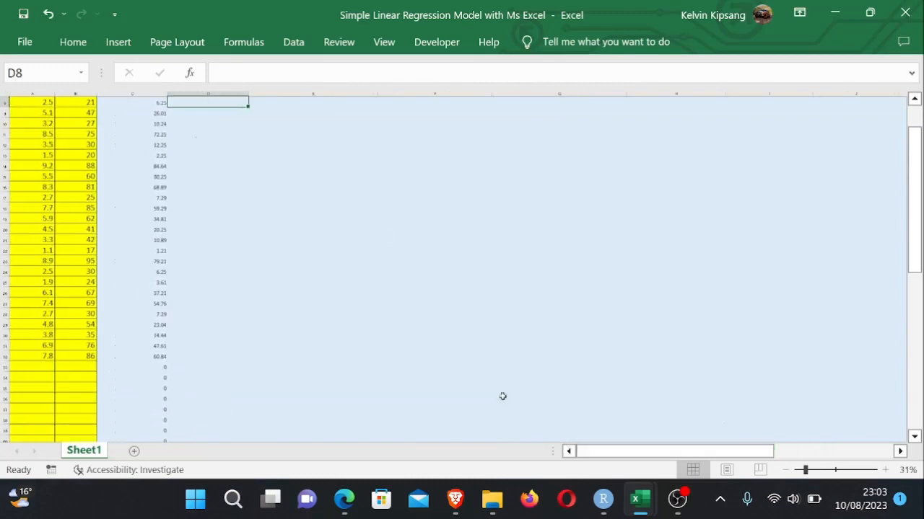
scroll(421, 356, "up", 1)
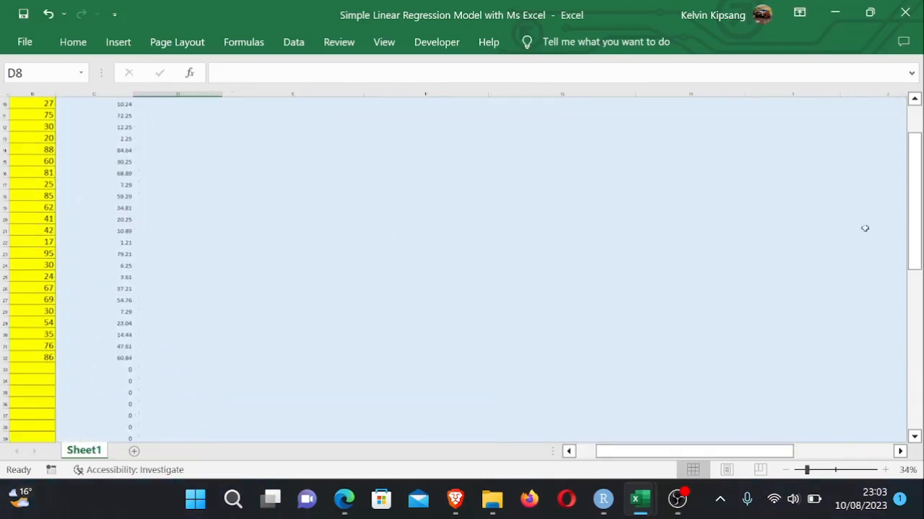
left_click_drag(915, 180, 907, 84)
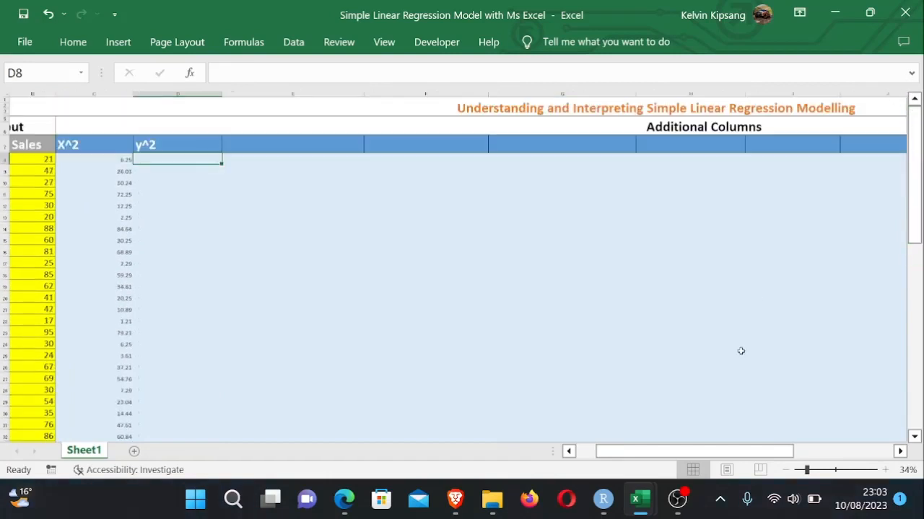
left_click_drag(622, 454, 599, 451)
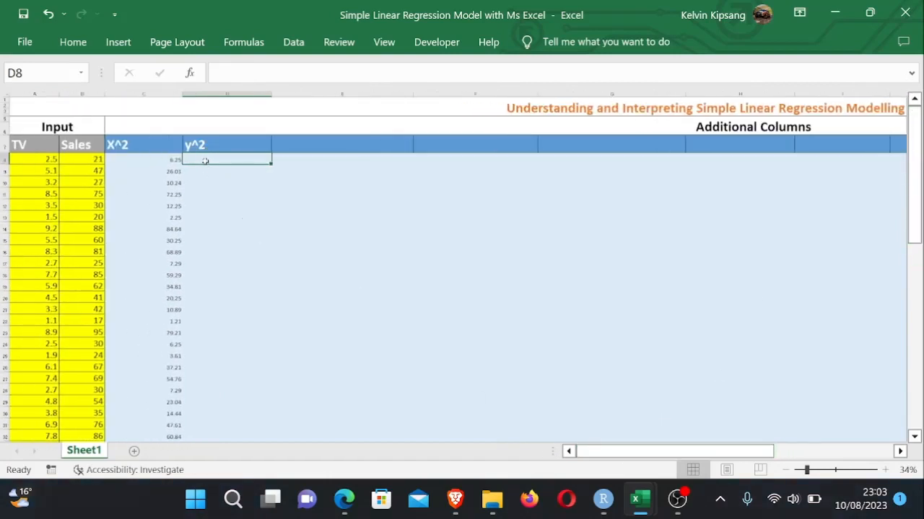
type("=")
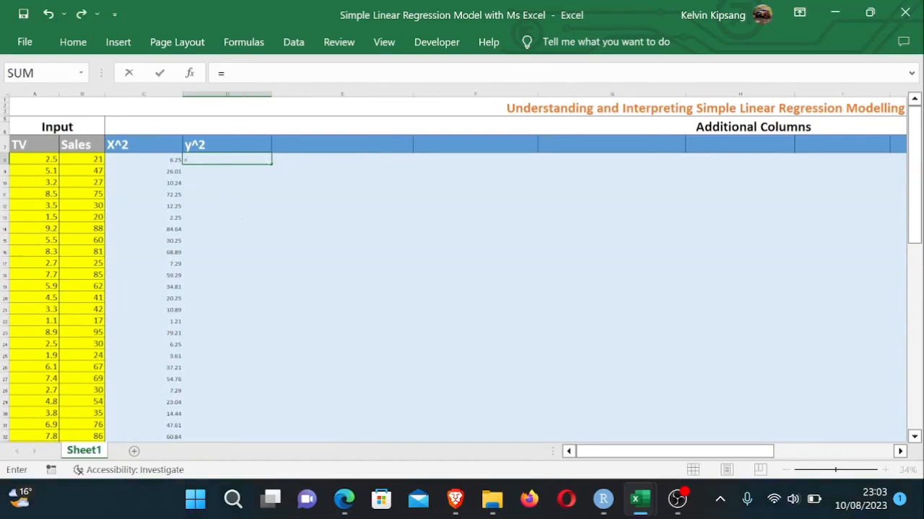
left_click(86, 159)
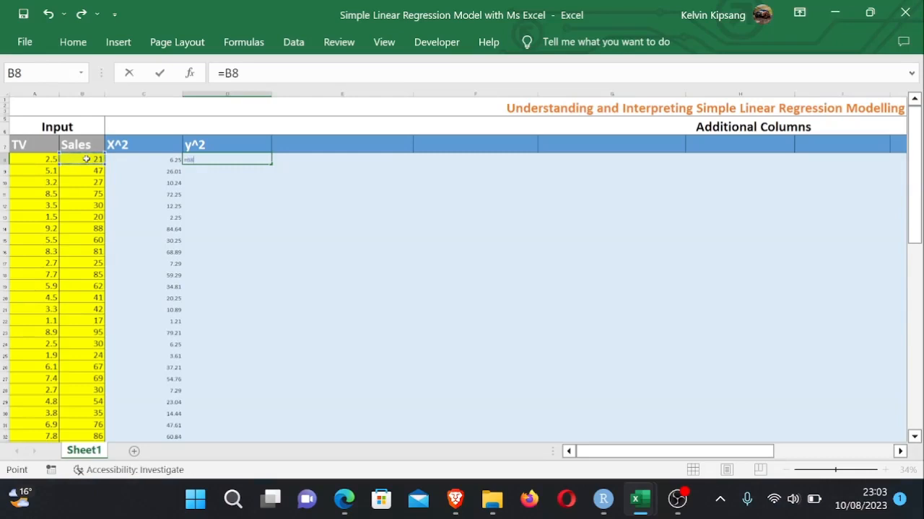
type("^2")
key("Return")
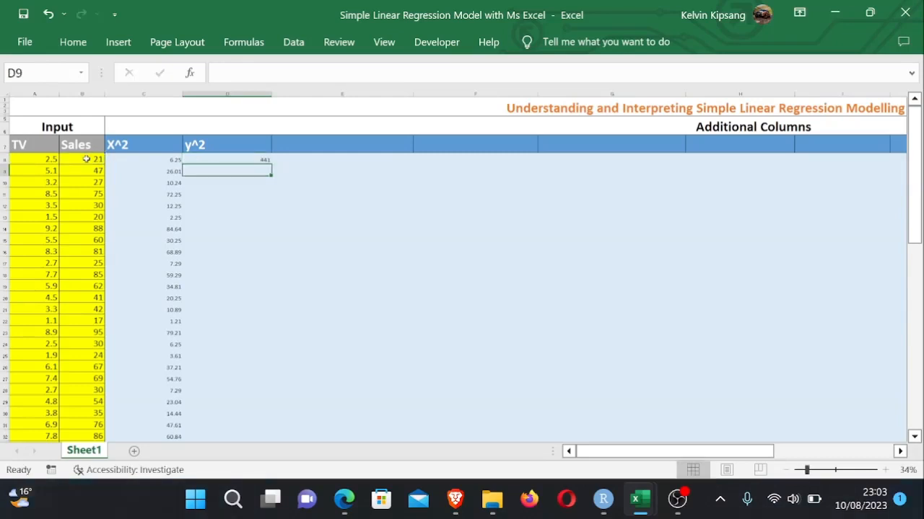
- Fill the y^2 formula down through all the input rows
left_click(246, 159)
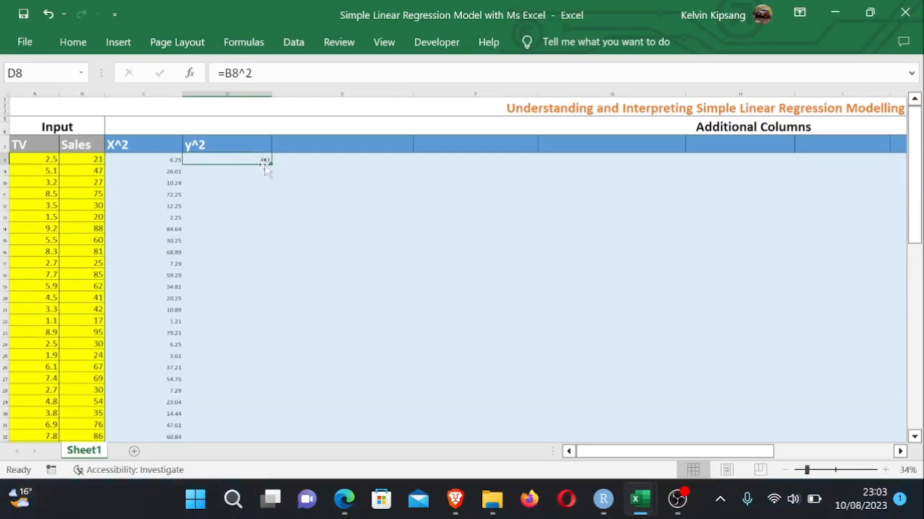
left_click_drag(271, 164, 260, 389)
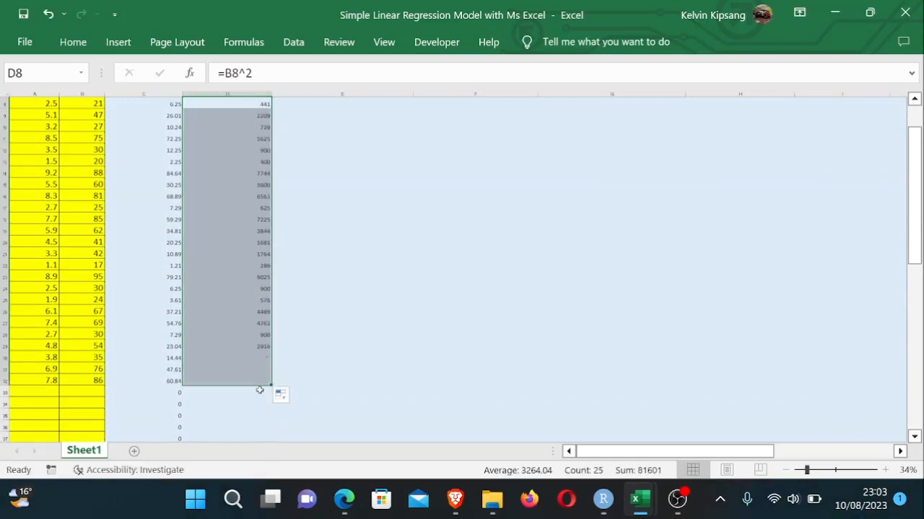
double_click(256, 380)
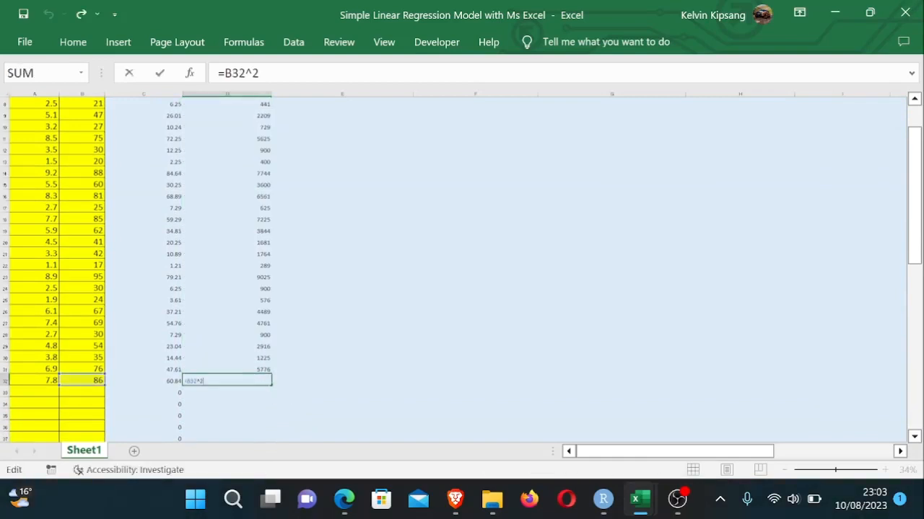
key("Return")
left_click_drag(914, 206, 914, 186)
left_click_drag(921, 119, 921, 119)
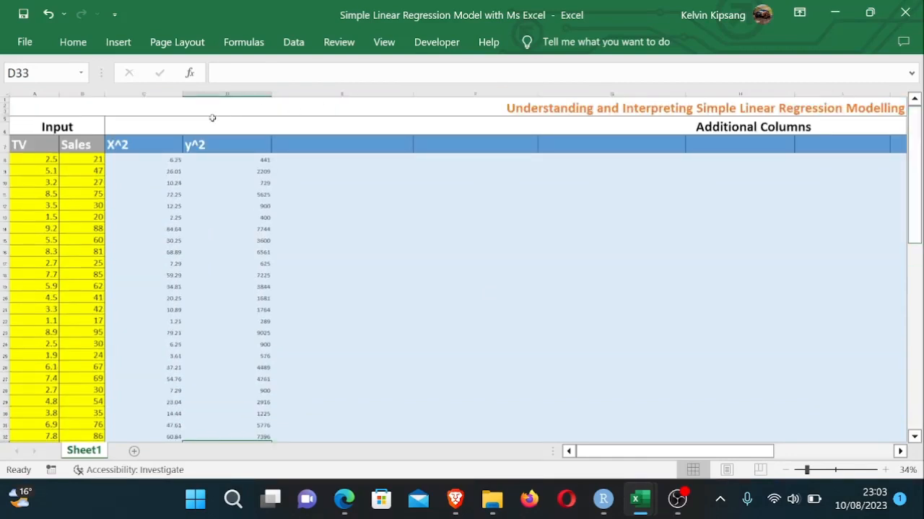
- Enter the header XY in the next Additional Columns column
left_click(310, 146)
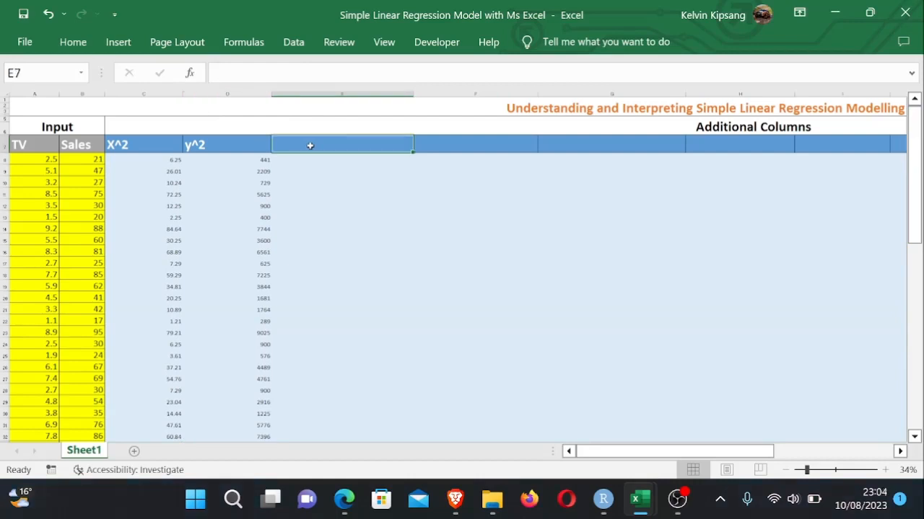
type("XY")
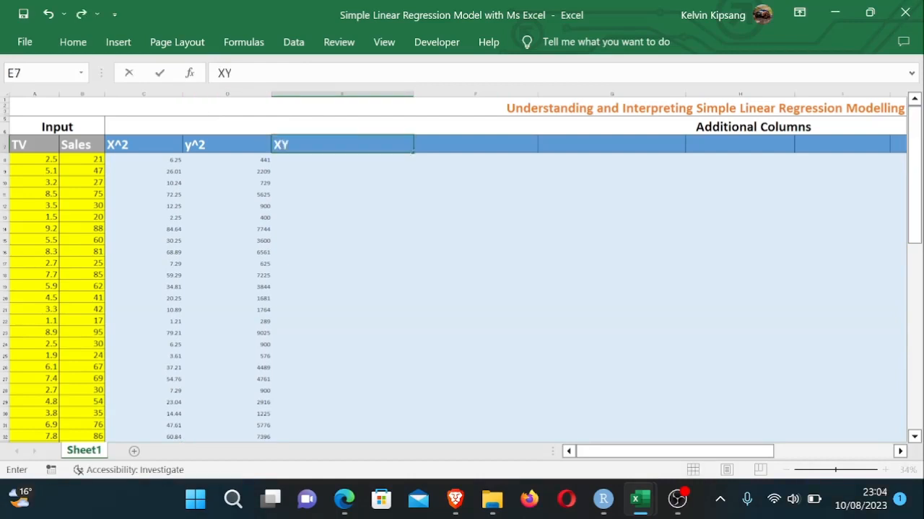
key("Return")
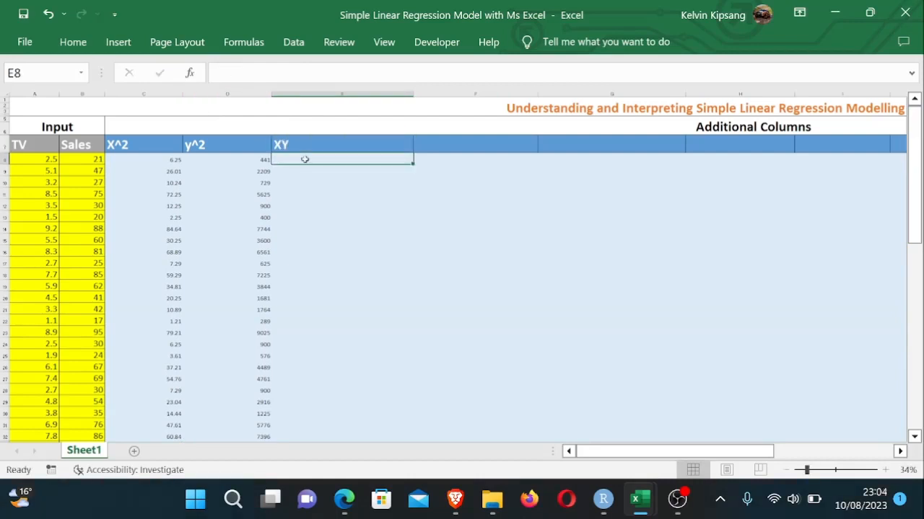
- Enter the formula =A8*C8 in the first XY cell
type("=")
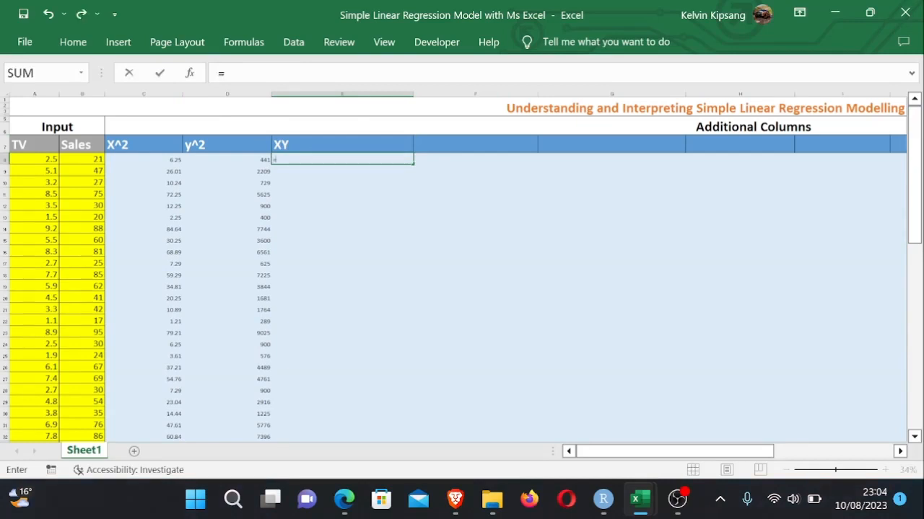
left_click(38, 160)
type("*")
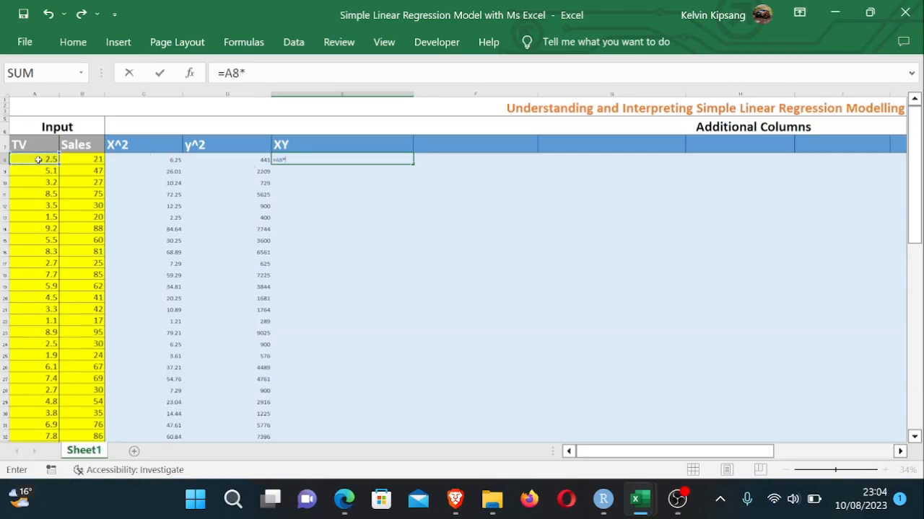
left_click(172, 160)
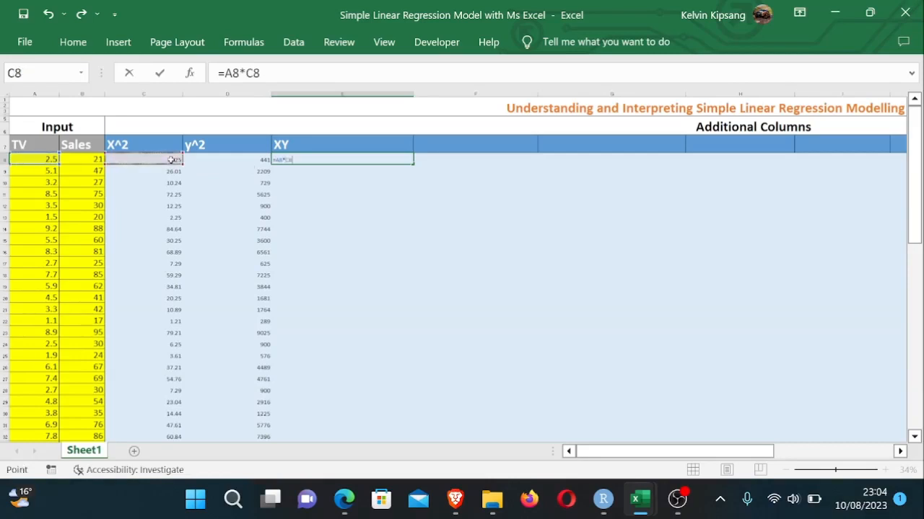
key("Return")
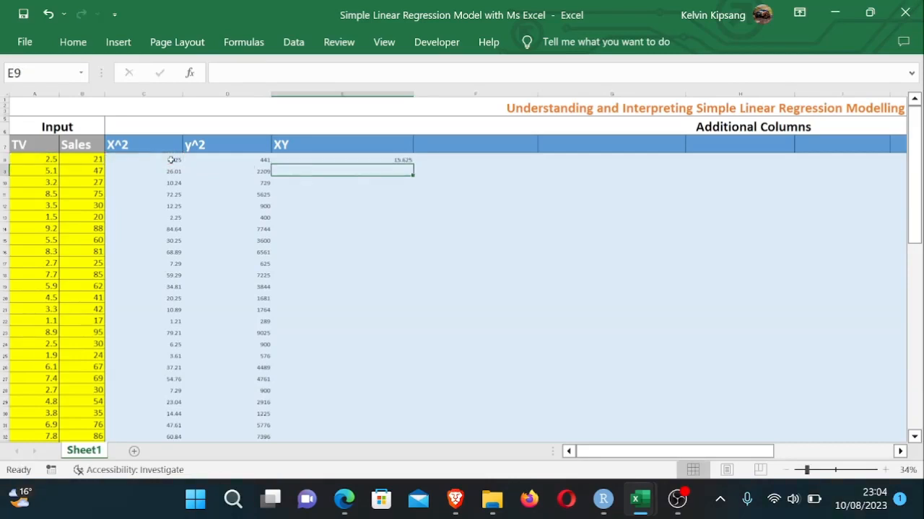
- Fill the XY formula down through all the input rows
left_click(364, 158)
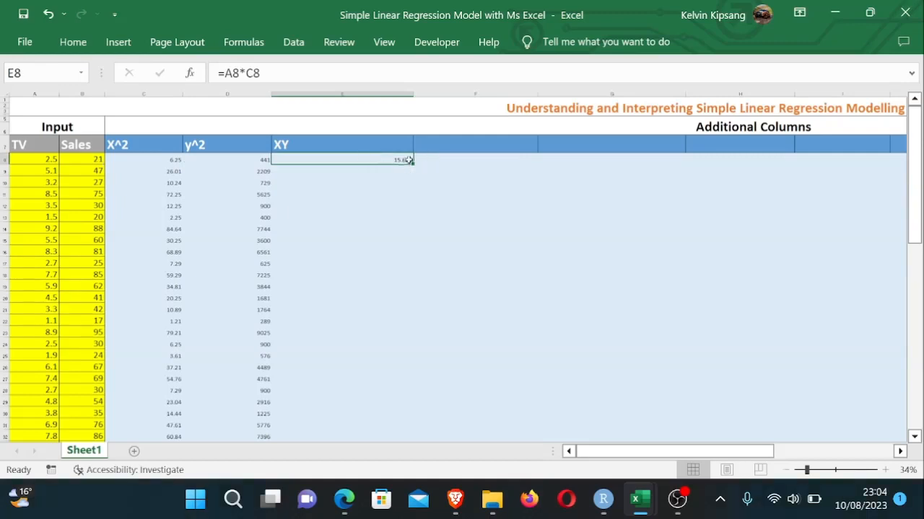
left_click_drag(410, 161, 412, 388)
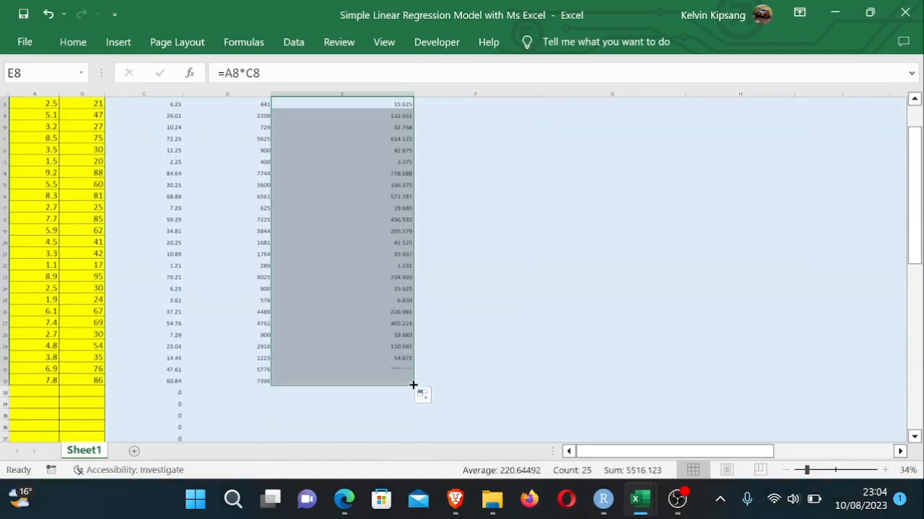
left_click(487, 368)
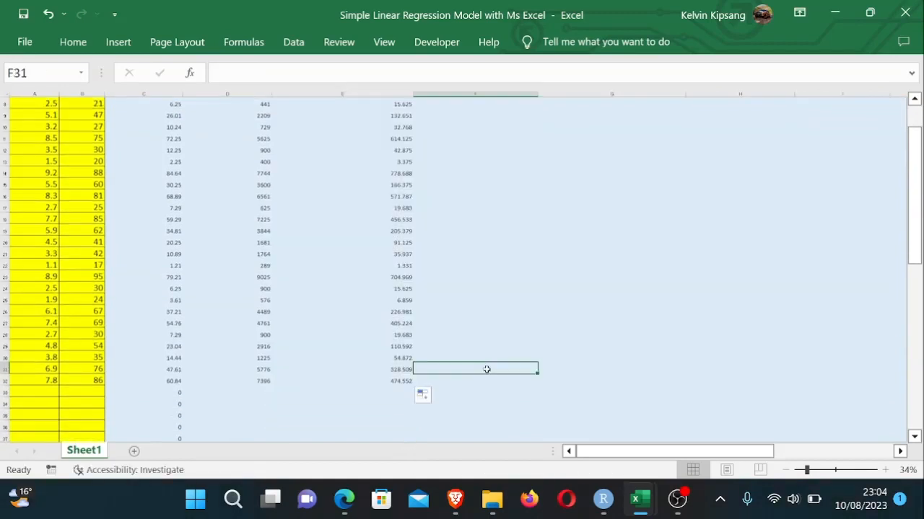
- Switch to the Simple Linear Regression PDF and read through its slope and intercept formulas
left_click(347, 504)
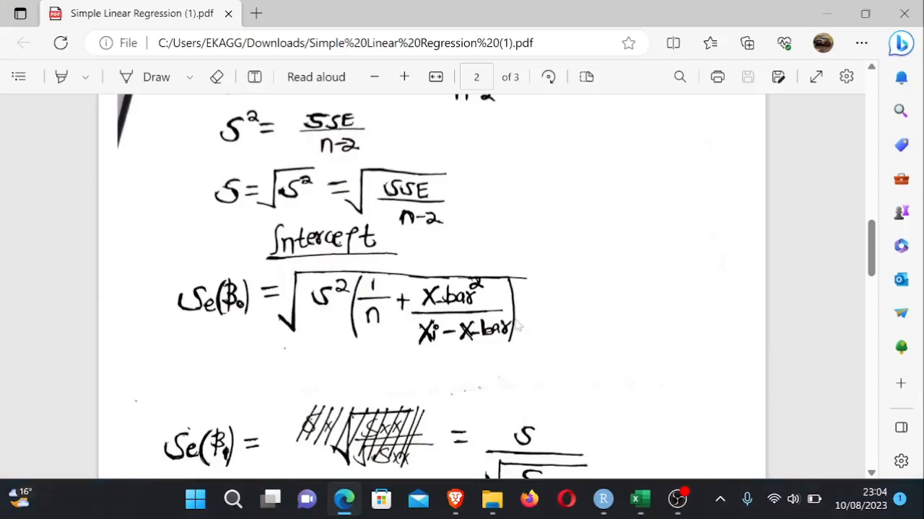
left_click_drag(870, 254, 876, 50)
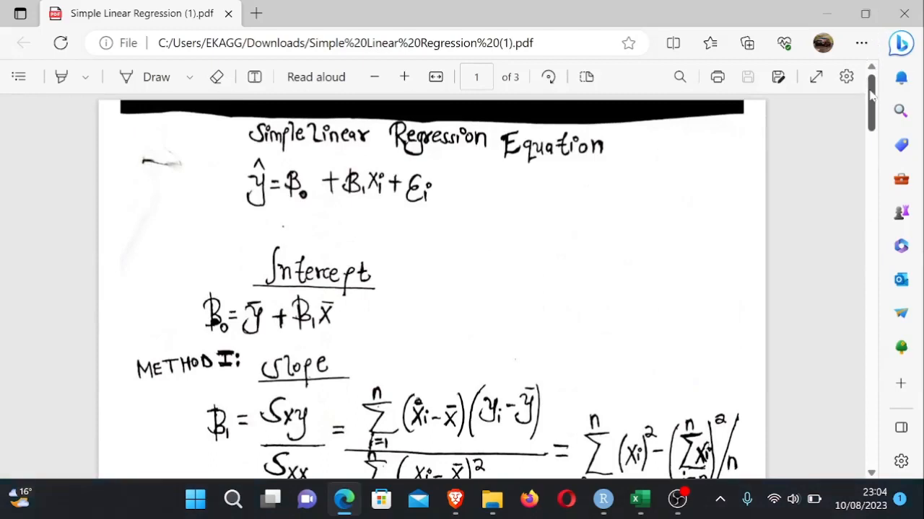
mouse_move(871, 95)
left_mouse_down()
mouse_move(871, 114)
mouse_move(872, 94)
left_mouse_up()
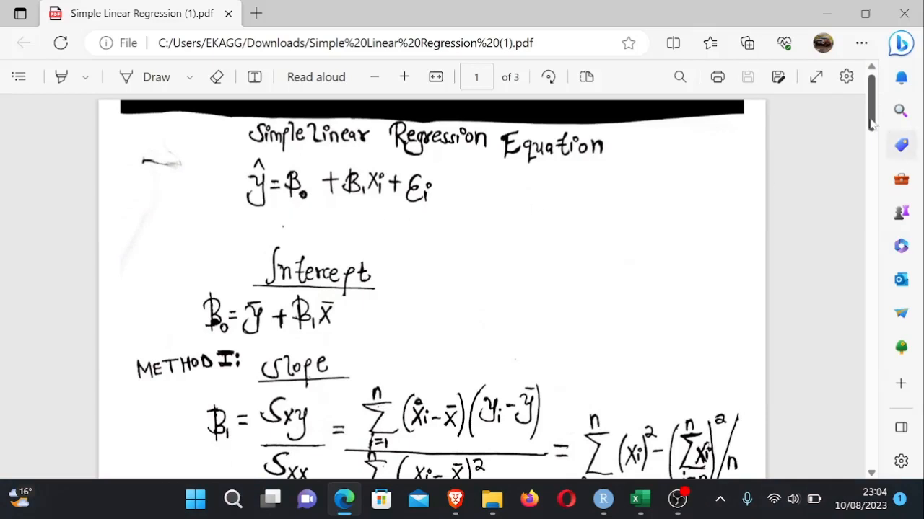
left_click_drag(871, 126, 872, 143)
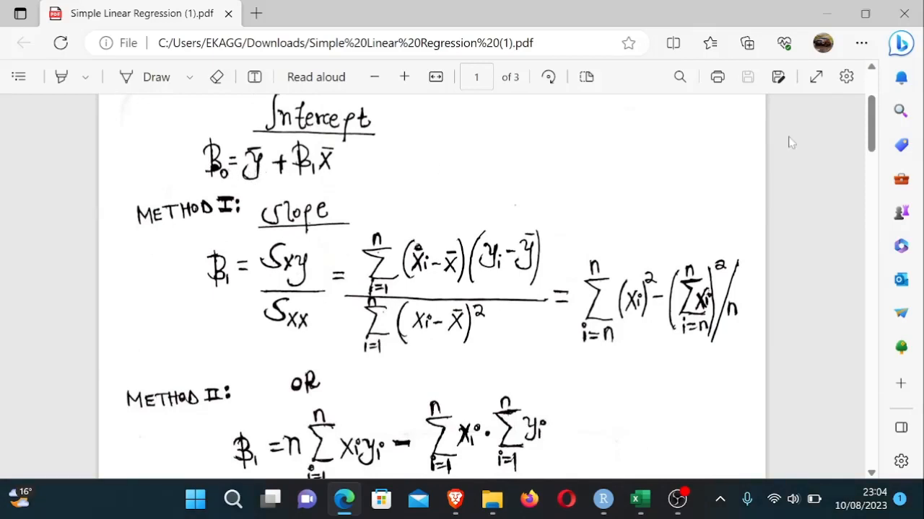
left_click_drag(873, 137, 873, 144)
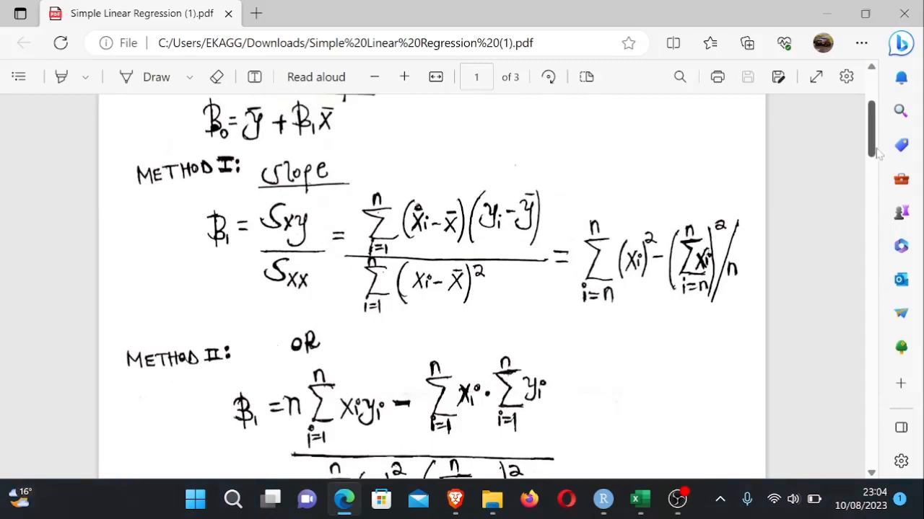
mouse_move(873, 150)
left_mouse_down()
mouse_move(874, 179)
mouse_move(875, 136)
left_mouse_up()
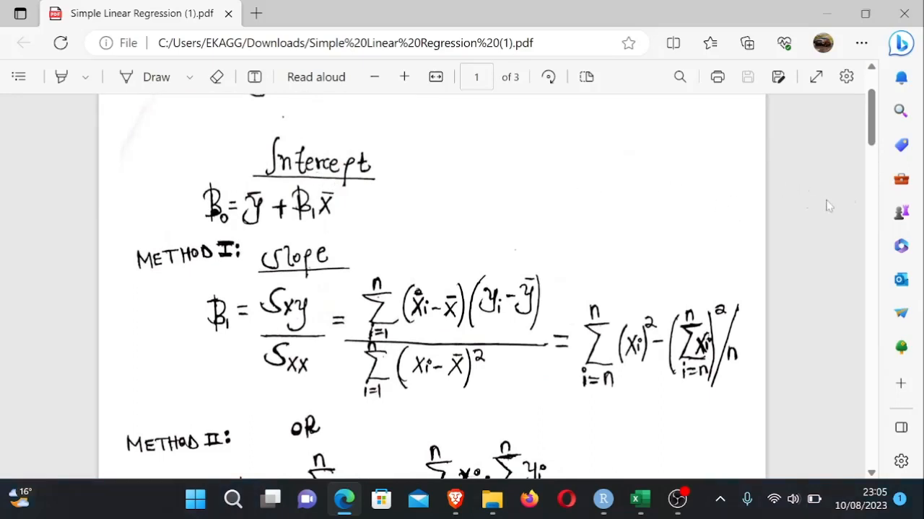
- Scroll up through the PDF to review the regression equation, intercept and slope formulas
scroll(873, 148, "down", 1)
left_click_drag(875, 150, 876, 154)
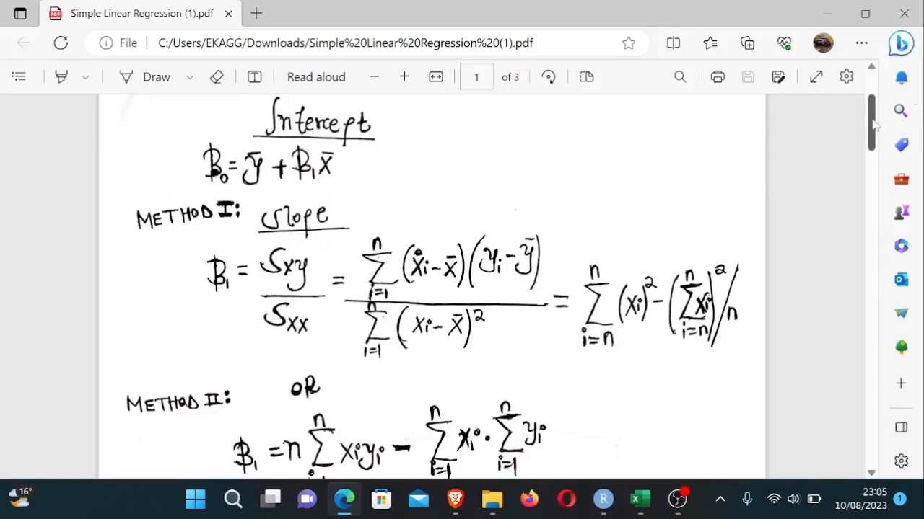
mouse_move(873, 119)
left_mouse_down()
mouse_move(876, 145)
mouse_move(878, 122)
left_mouse_up()
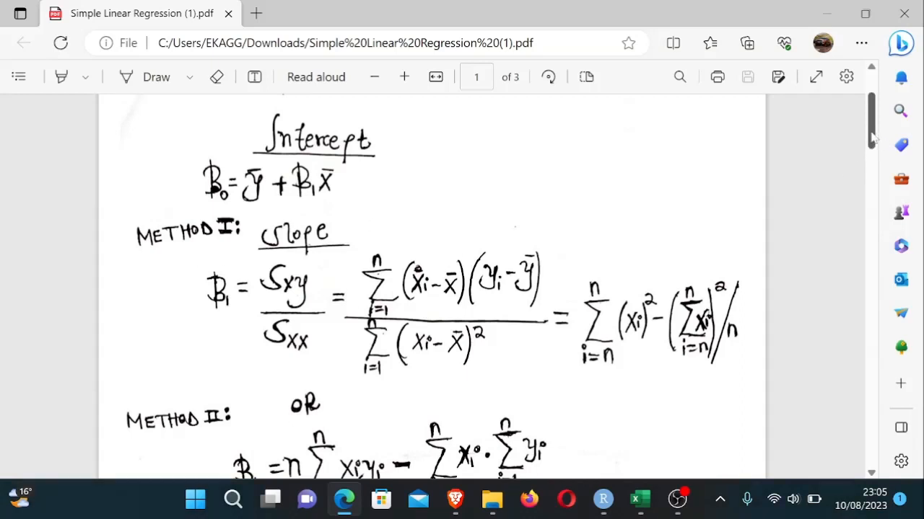
scroll(872, 137, "down", 1)
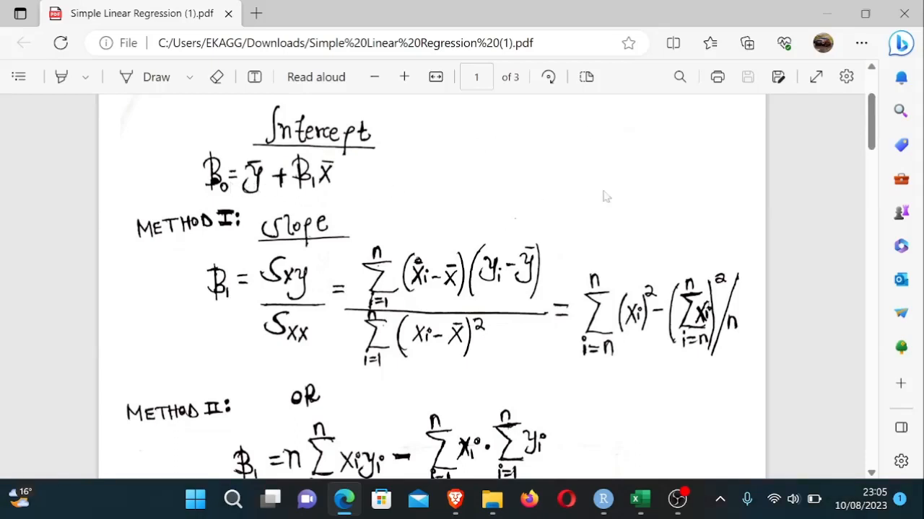
left_click_drag(871, 124, 871, 107)
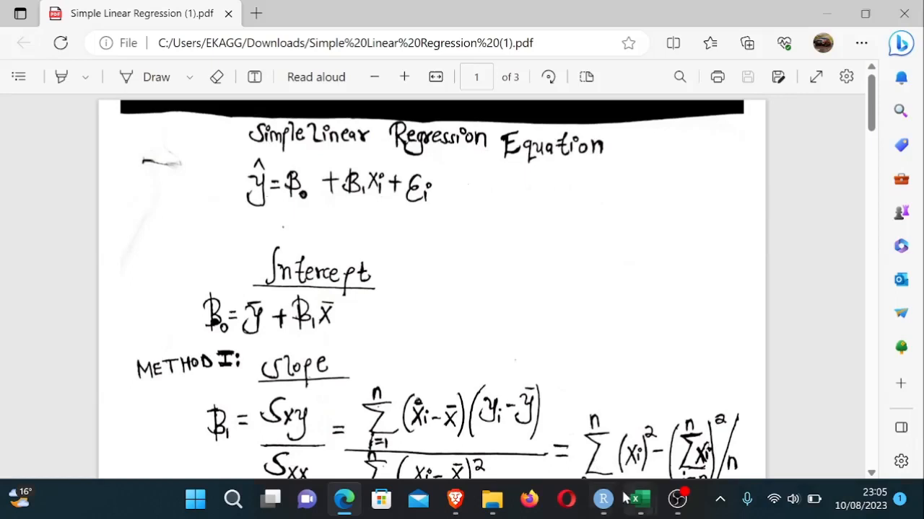
- Switch back to the Simple Linear Regression Model workbook in Excel
mouse_move(639, 507)
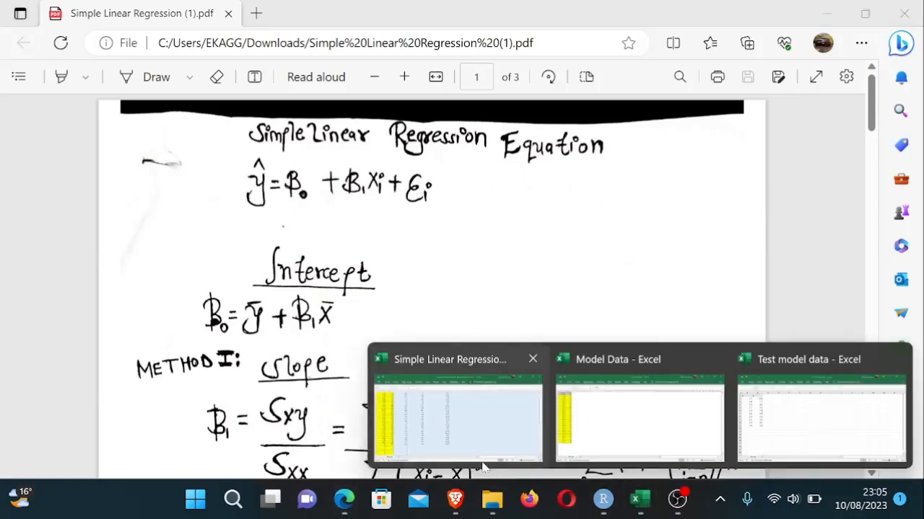
left_click(464, 427)
left_click(618, 272)
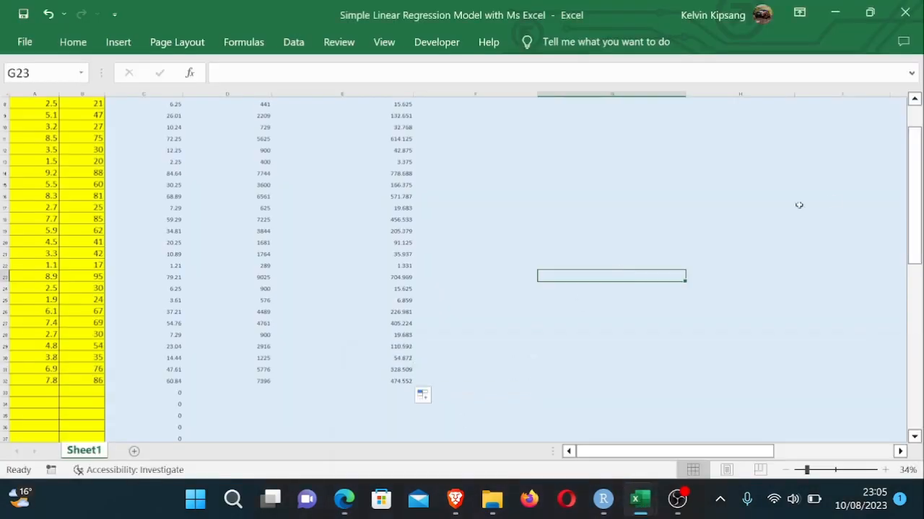
left_click_drag(911, 210, 911, 151)
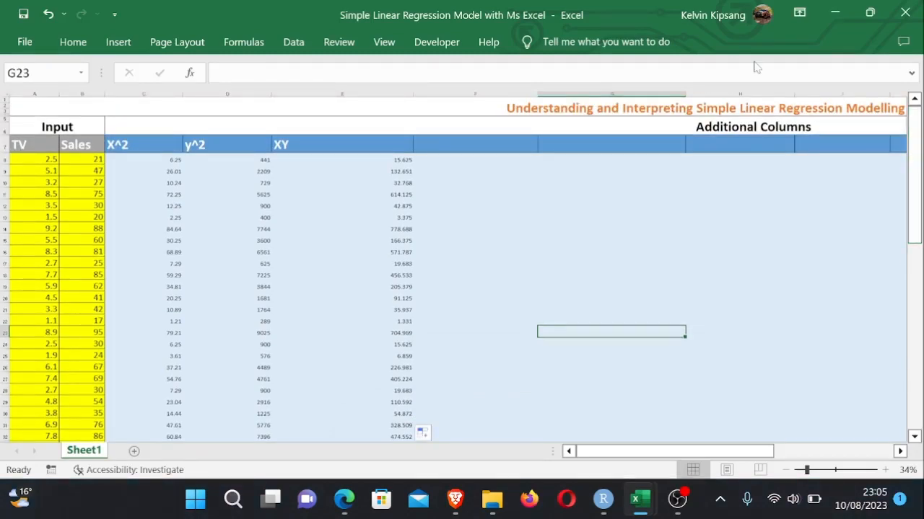
- Enter the header Sxy=(X_bar-x)*(y_bar-y) in the next Additional Columns cell and widen its column to fit
left_click(464, 151)
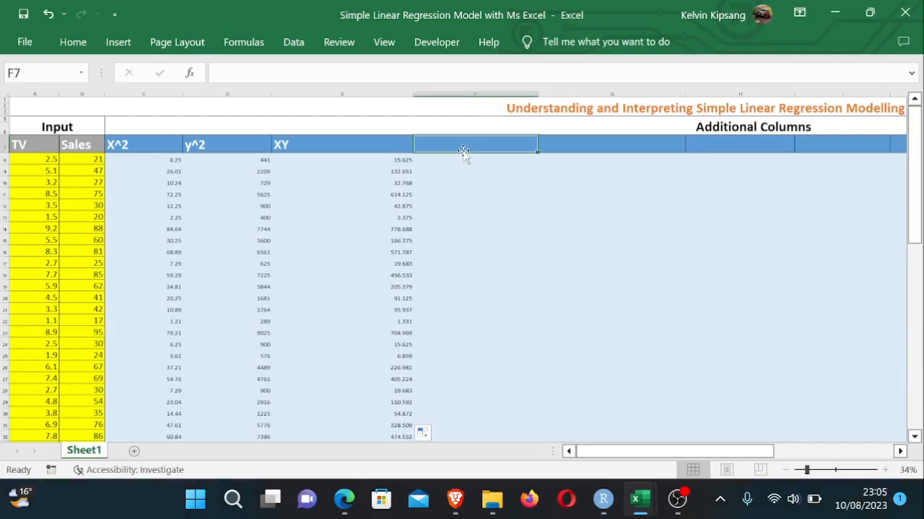
double_click(464, 143)
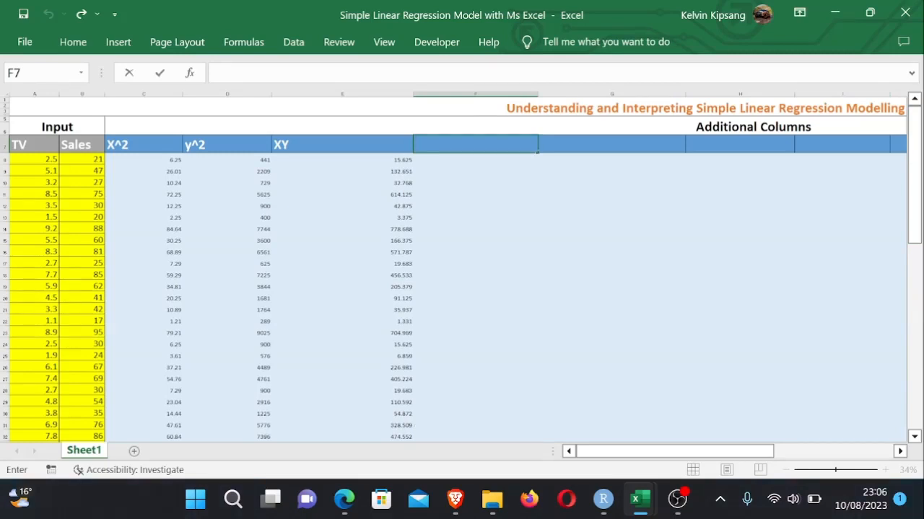
type("Sxy=(")
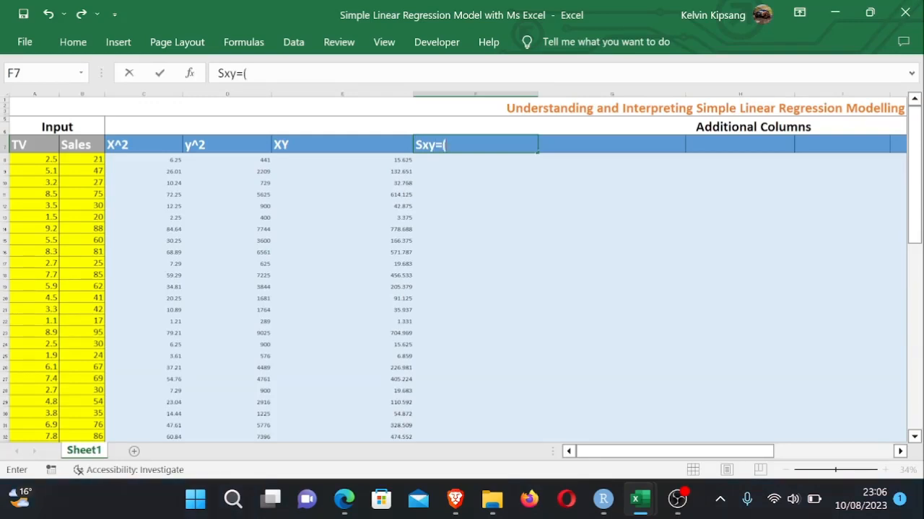
type("X_bar-x")
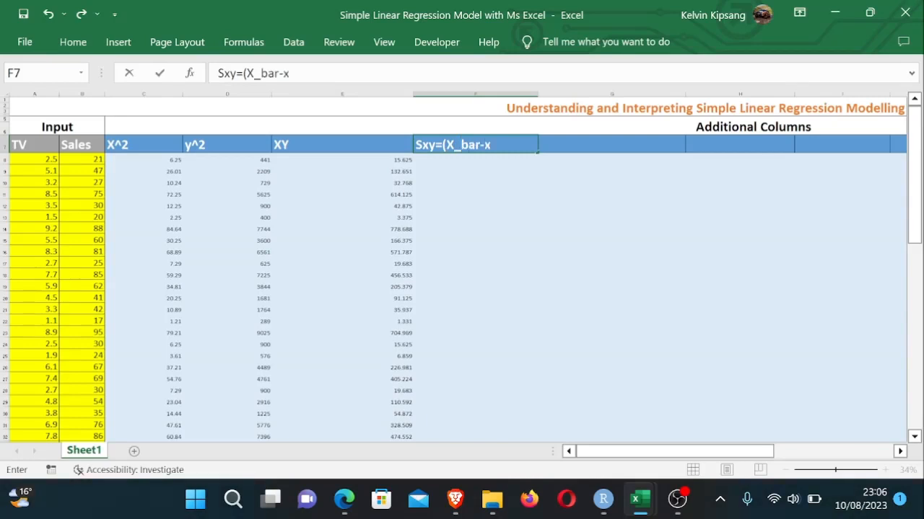
type(")*(y_bar")
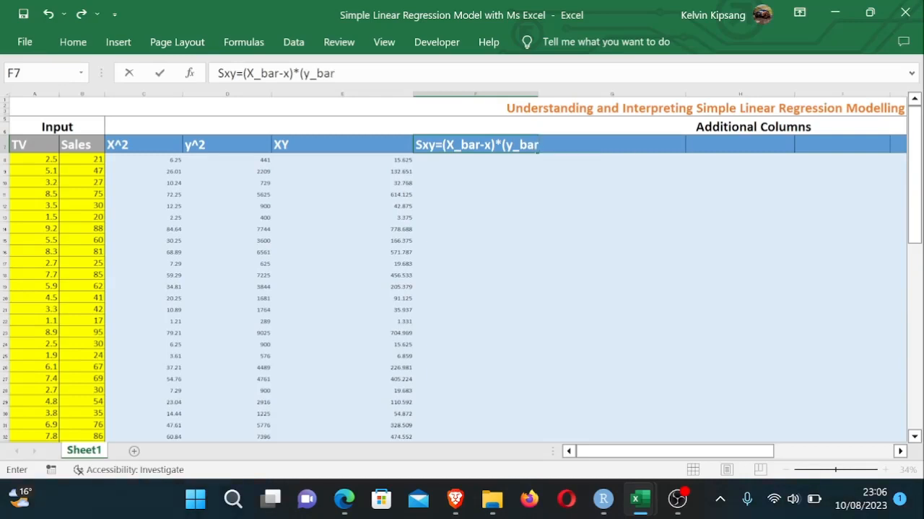
type("-y)")
left_click(609, 168)
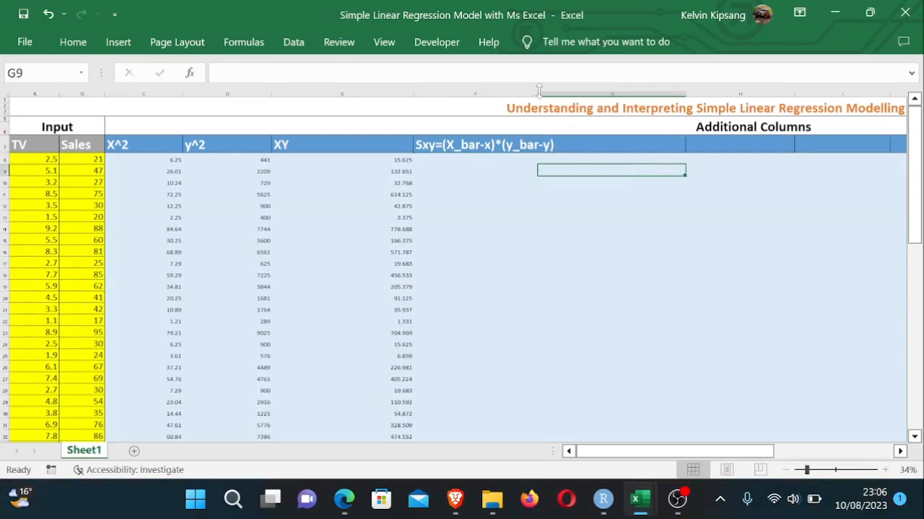
left_click_drag(538, 95, 559, 97)
- Enter the header Sxx=(X_mean - X) in the following Additional Columns cell
left_click(596, 203)
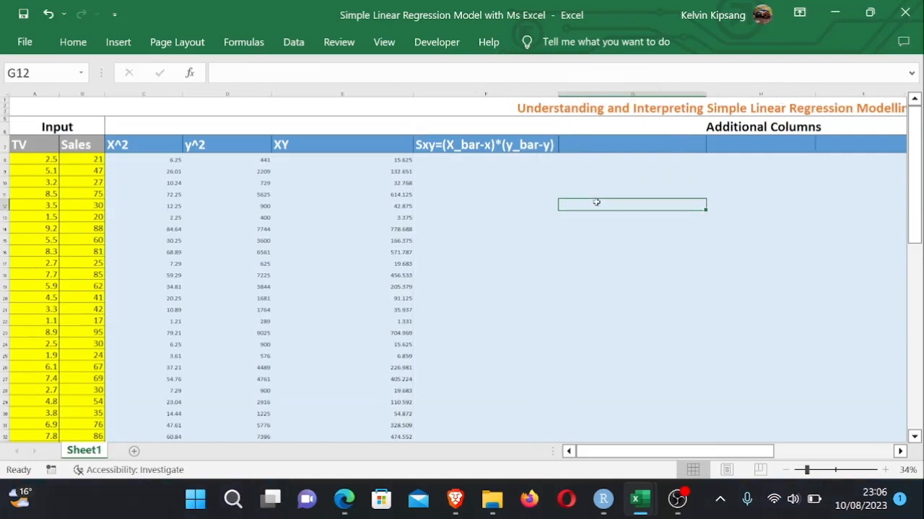
left_click(593, 148)
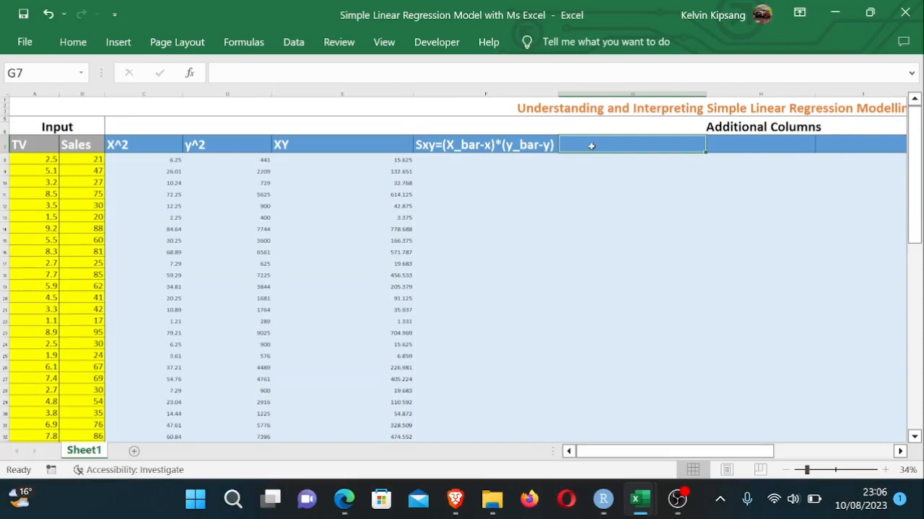
type("Sxx")
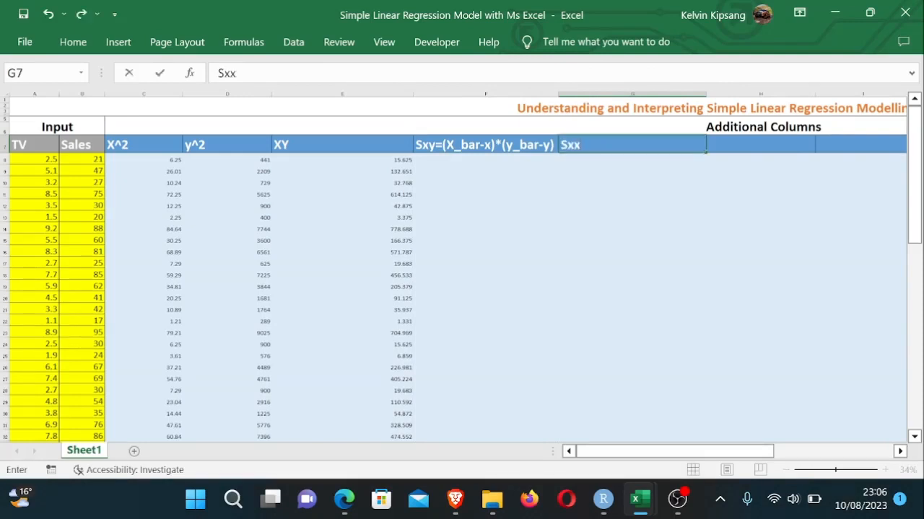
type("=(X_mea")
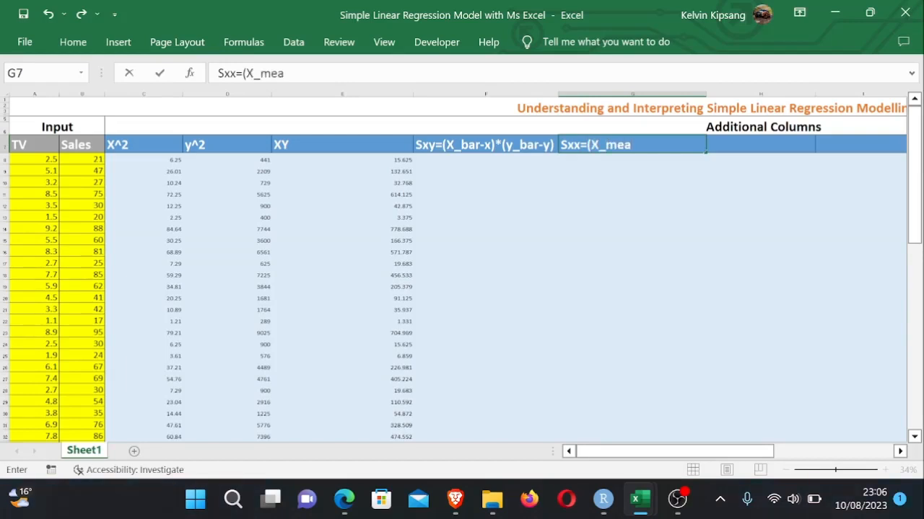
type("n - X)")
key("Return")
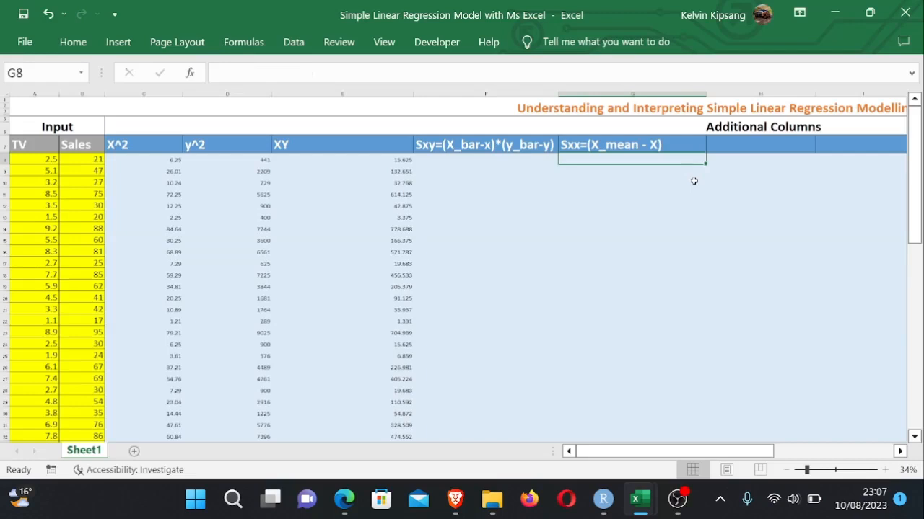
- Move down to the Step 1 table and start a formula in the xmean value cell
left_click(747, 143)
left_click_drag(913, 172, 912, 184)
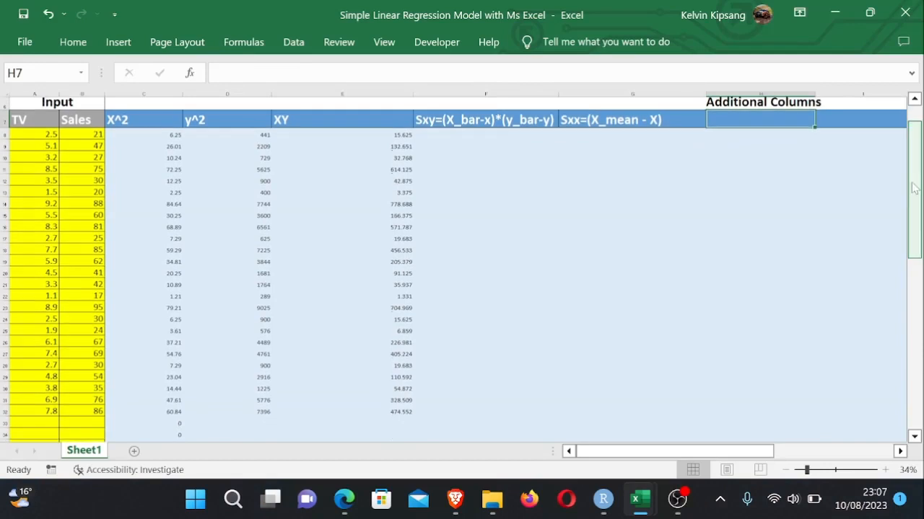
left_click(440, 133)
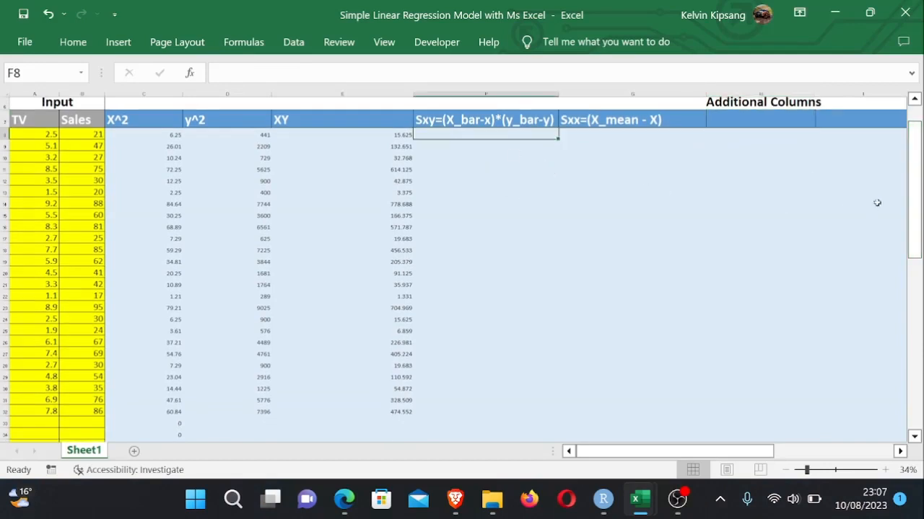
left_click_drag(916, 215, 917, 220)
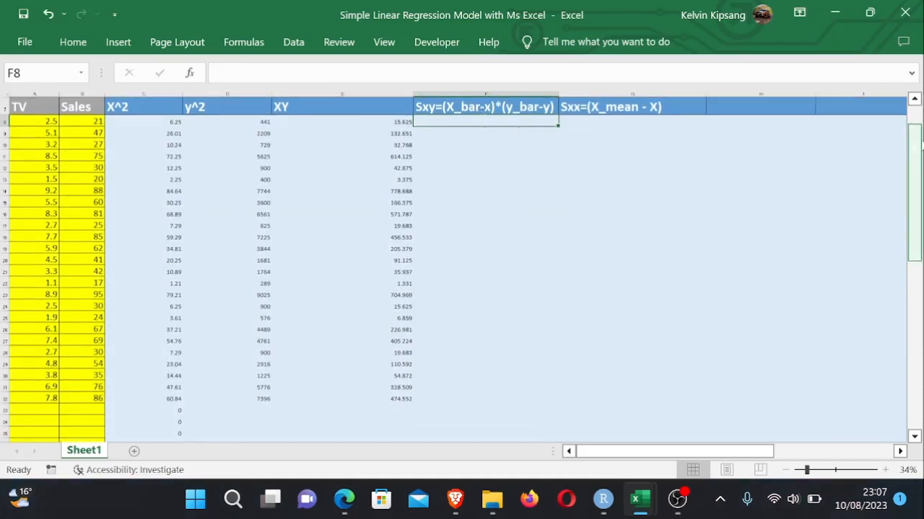
left_click_drag(920, 155, 920, 241)
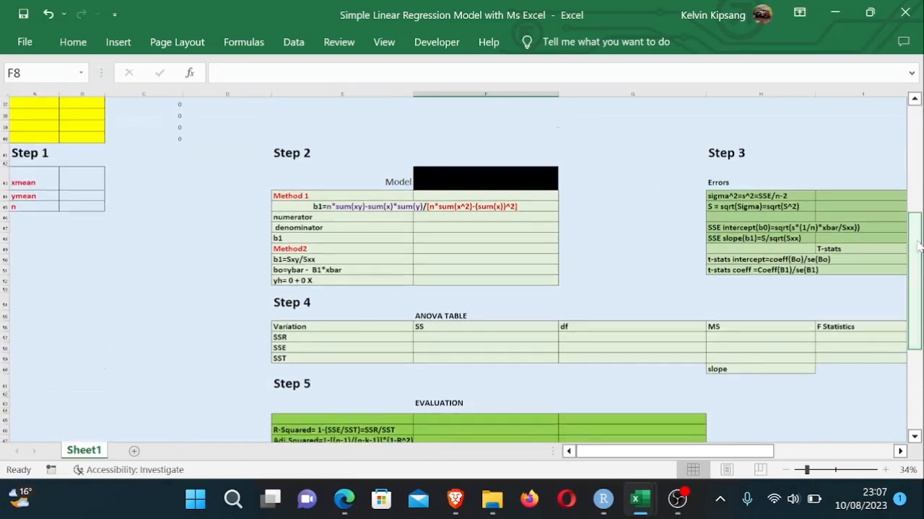
left_click_drag(706, 452, 630, 445)
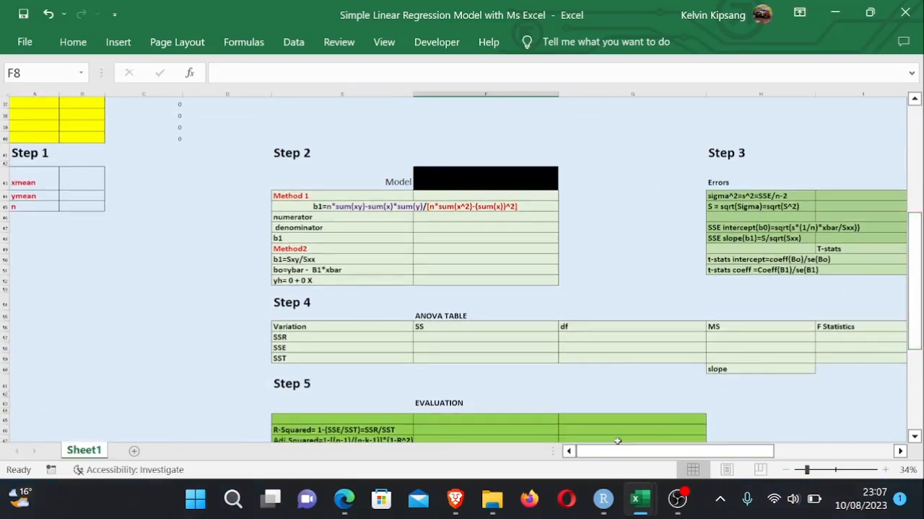
left_click(85, 186)
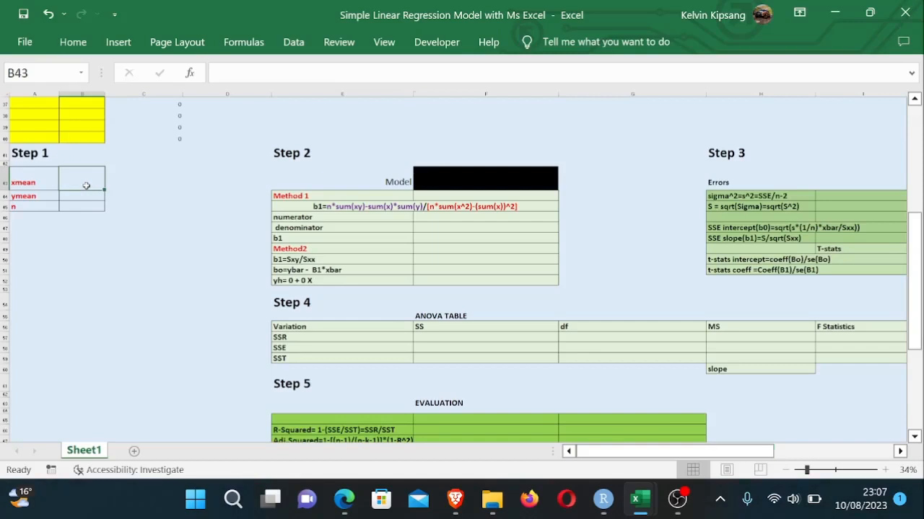
type("=")
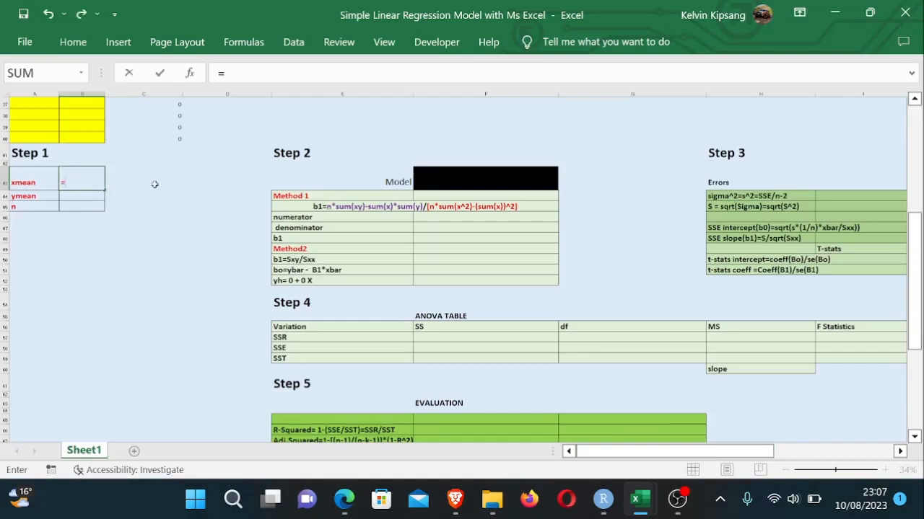
type("Aver")
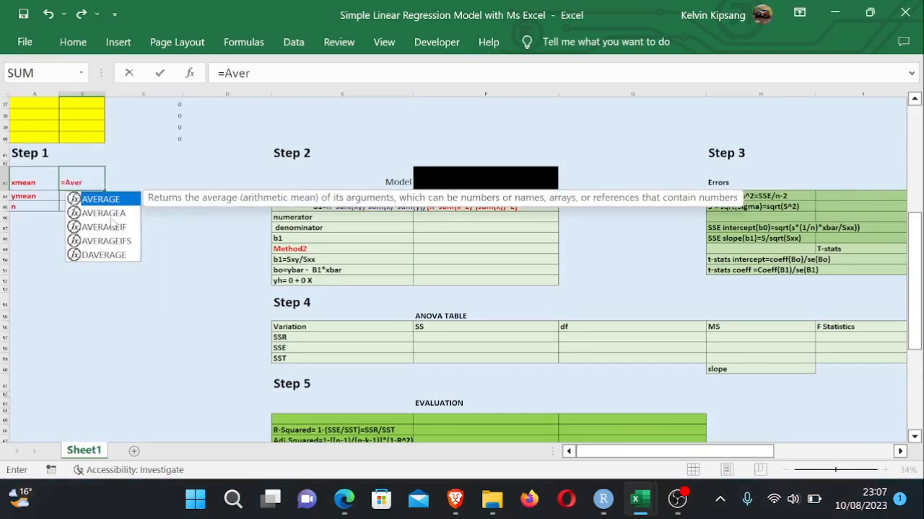
double_click(123, 255)
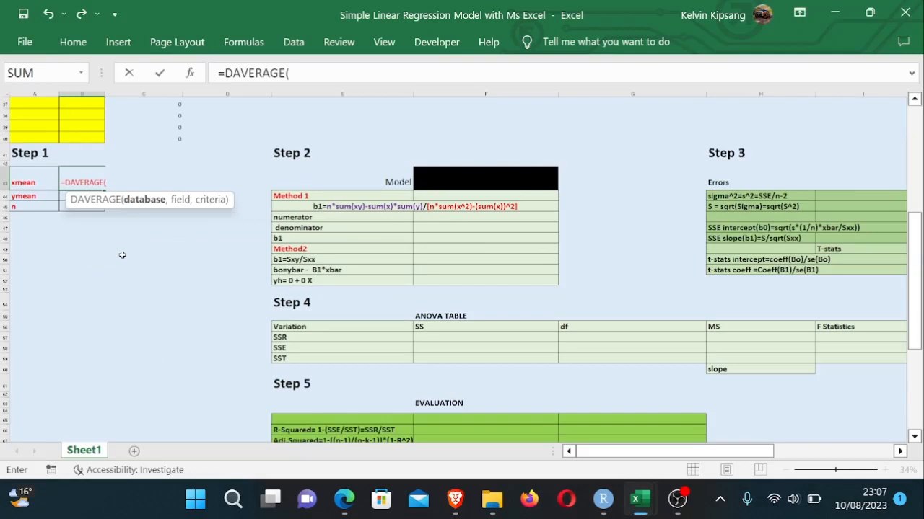
key("BackSpace")
key("BackSpace")
key("BackSpace")
key("BackSpace")
key("BackSpace")
key("BackSpace")
key("BackSpace")
key("BackSpace")
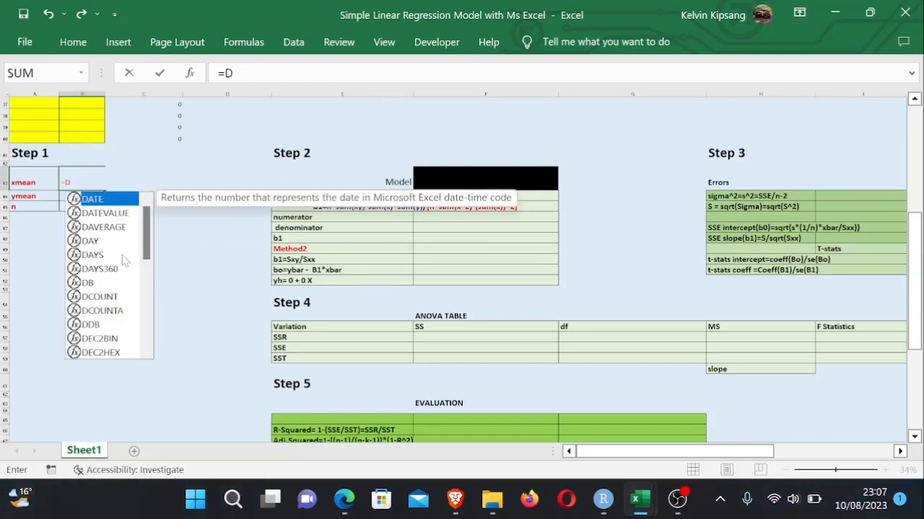
key("BackSpace")
- Complete the xmean formula as =AVERAGE(A8:A39) over the TV column
type("AVER")
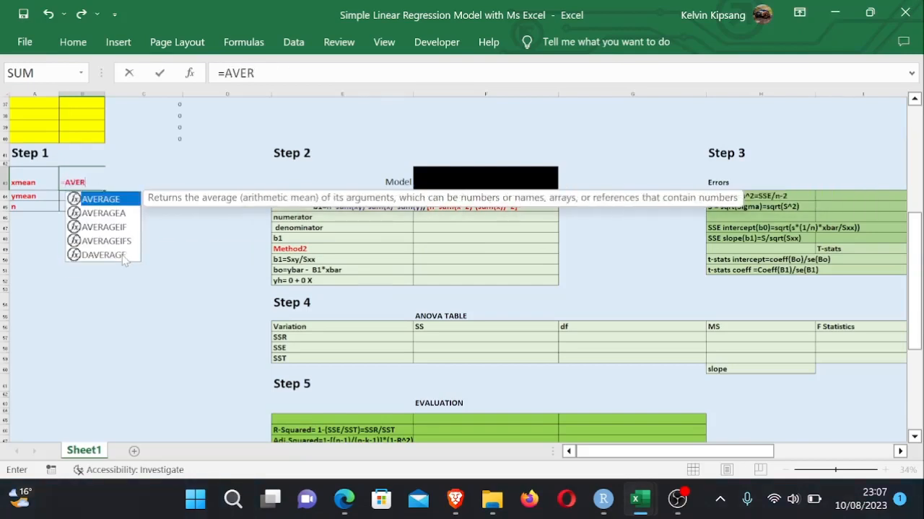
double_click(115, 199)
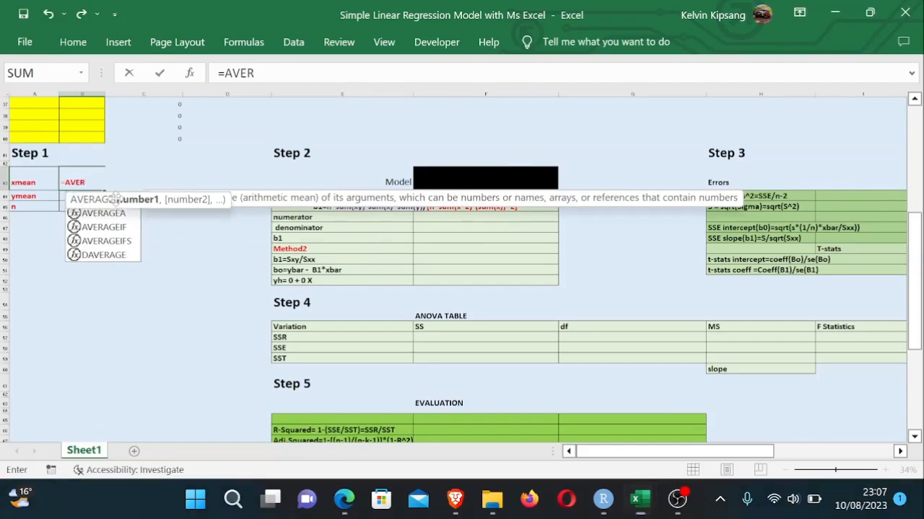
left_click(920, 213)
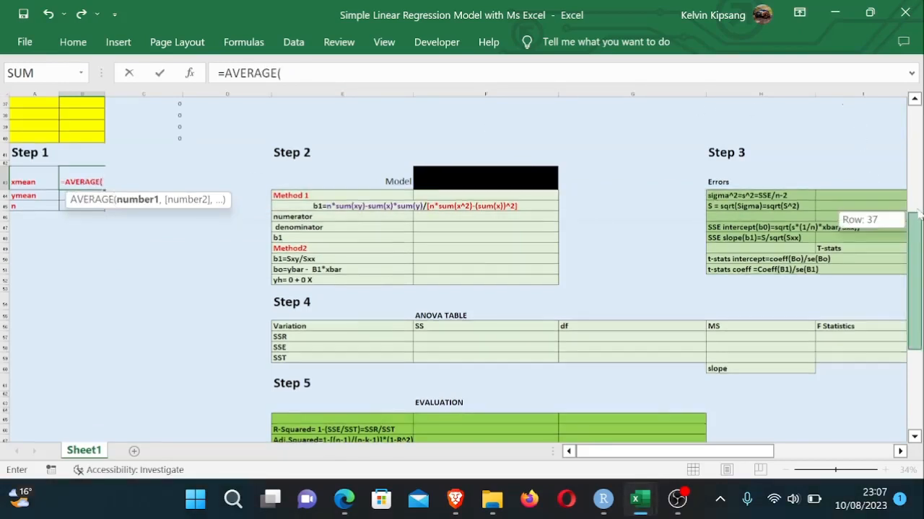
left_click_drag(920, 214, 917, 151)
left_click_drag(920, 190, 920, 144)
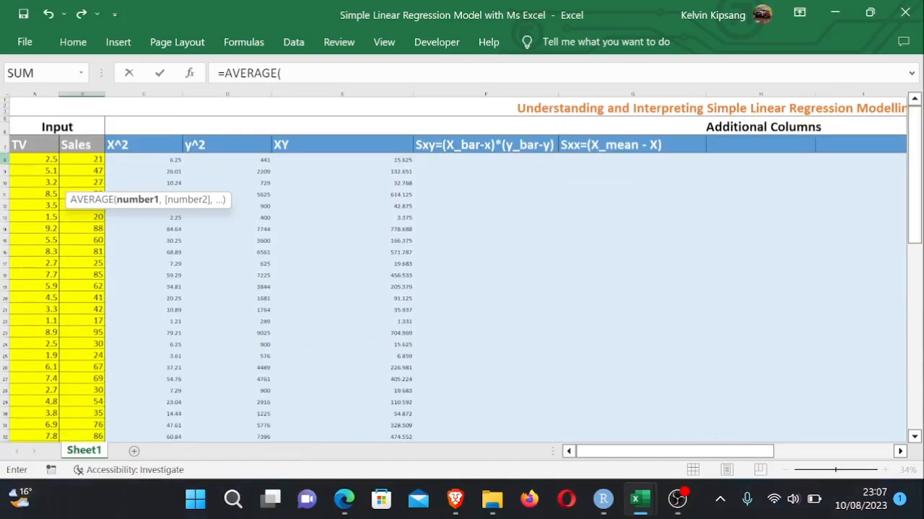
left_click(33, 160)
left_click_drag(32, 160, 47, 388)
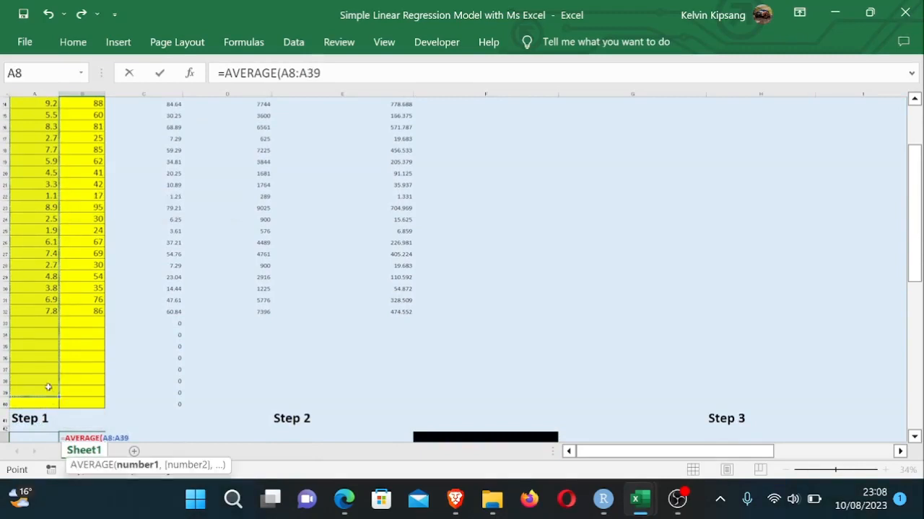
type(")")
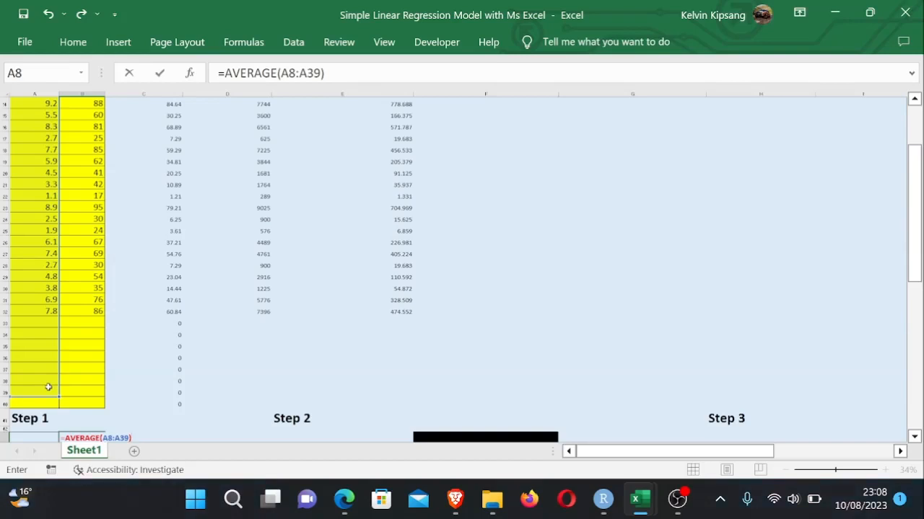
key("Return")
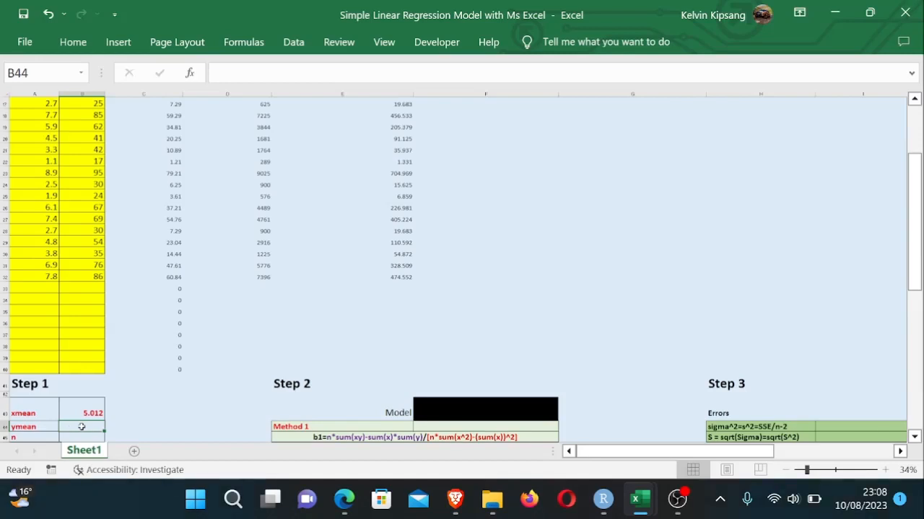
- Enter the ymean formula =AVERAGE(B8:B32) over the Sales values in the Step 1 table
type("=")
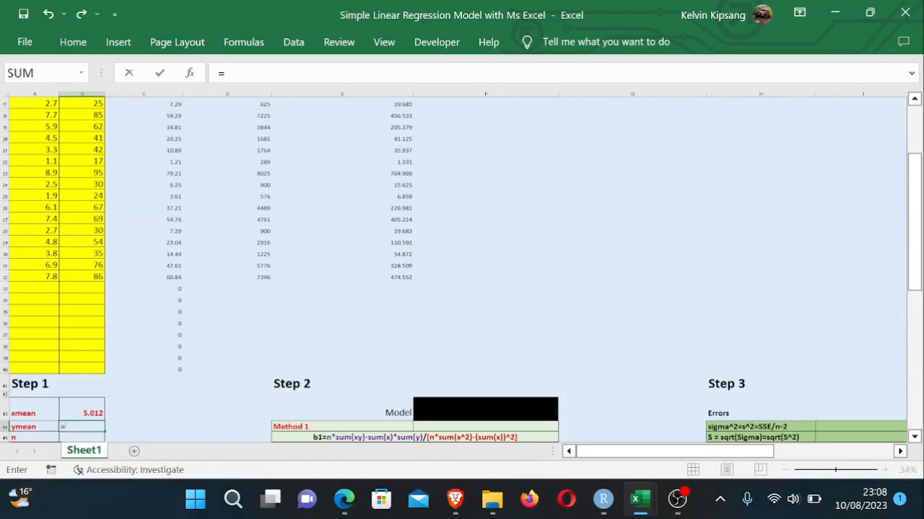
type("Aver")
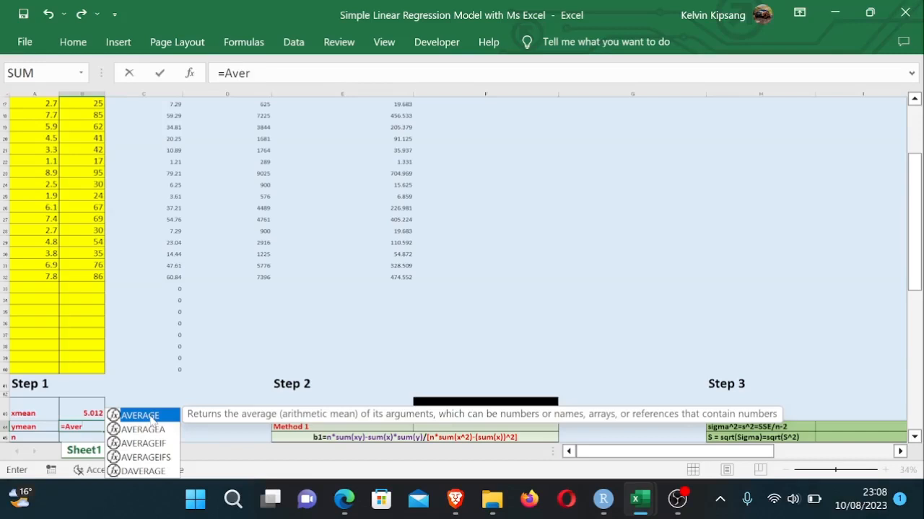
double_click(140, 416)
left_click(90, 277)
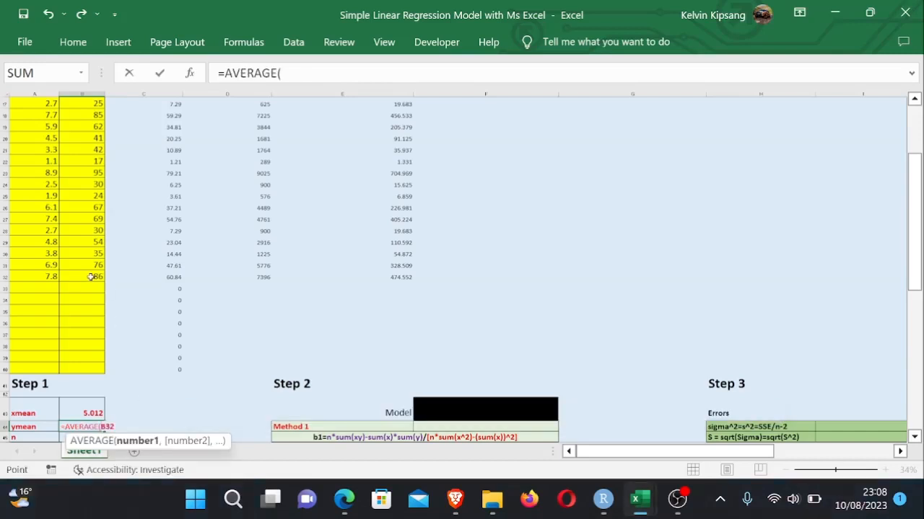
left_click_drag(90, 277, 96, 158)
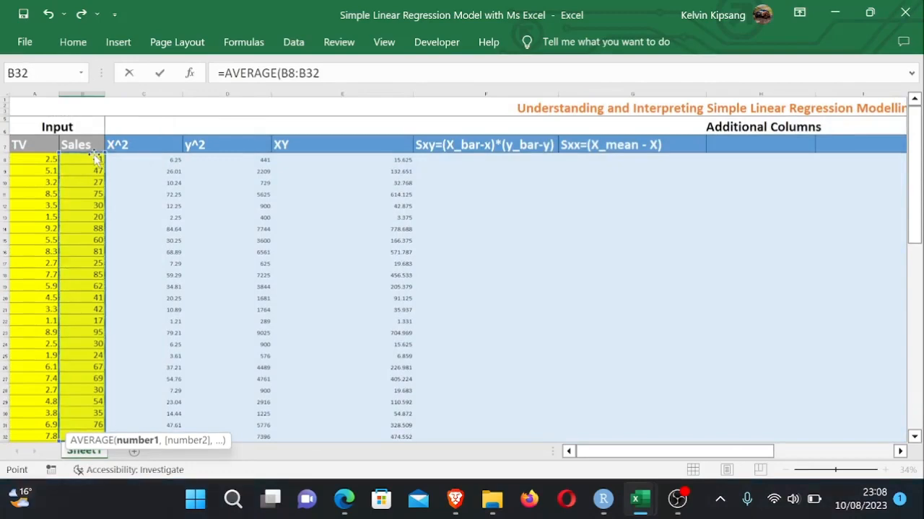
type(")")
key("Return")
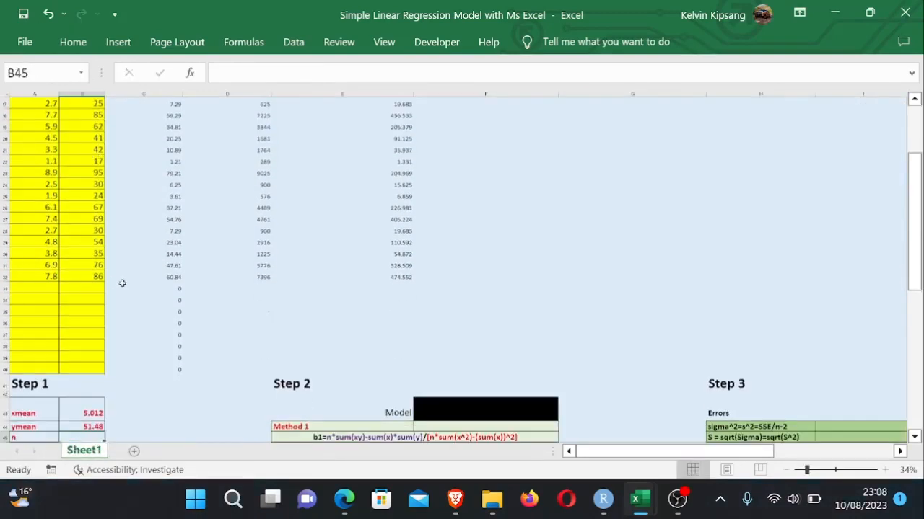
- Enter the n formula =COUNTA(A8:A39) over the TV column in the Step 1 table
left_click_drag(921, 155, 920, 189)
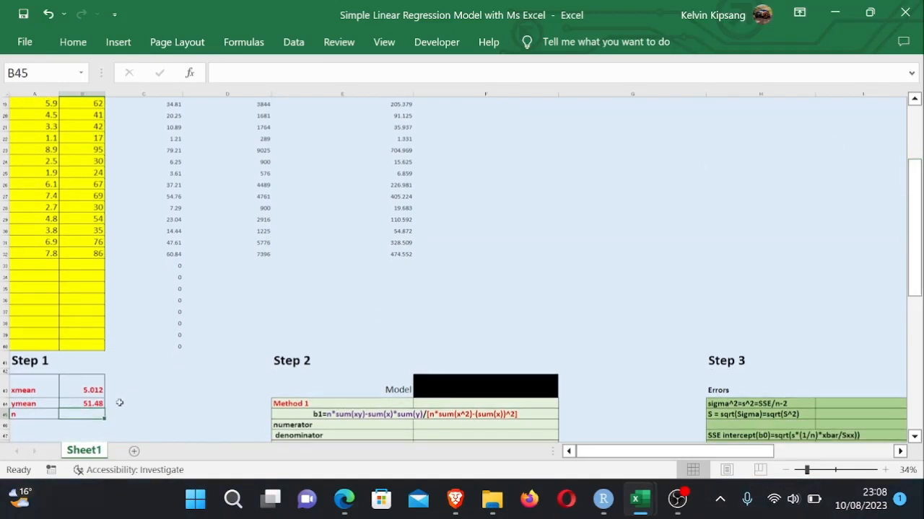
double_click(85, 415)
type("=")
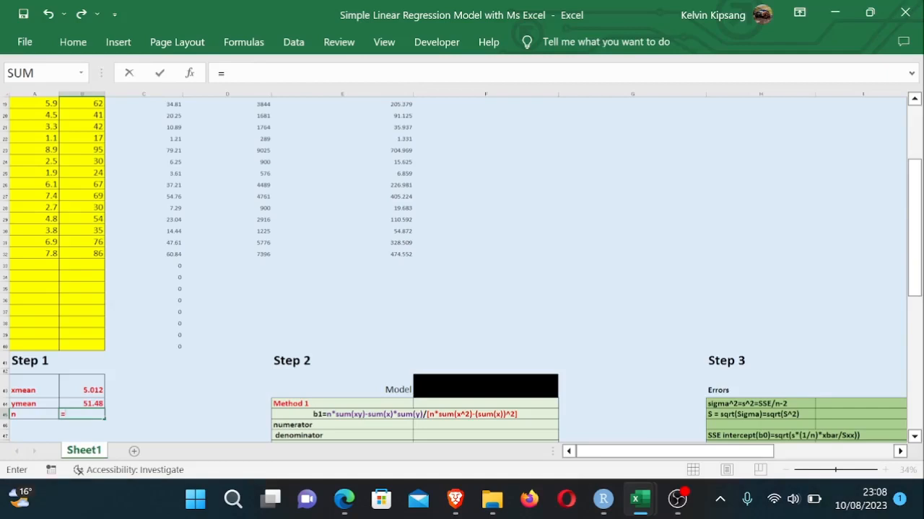
type("COUNT")
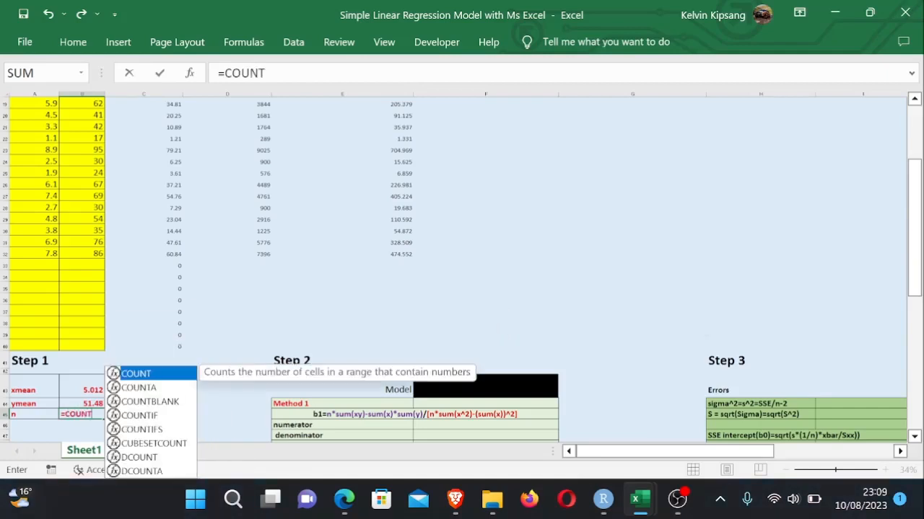
type("A")
double_click(96, 428)
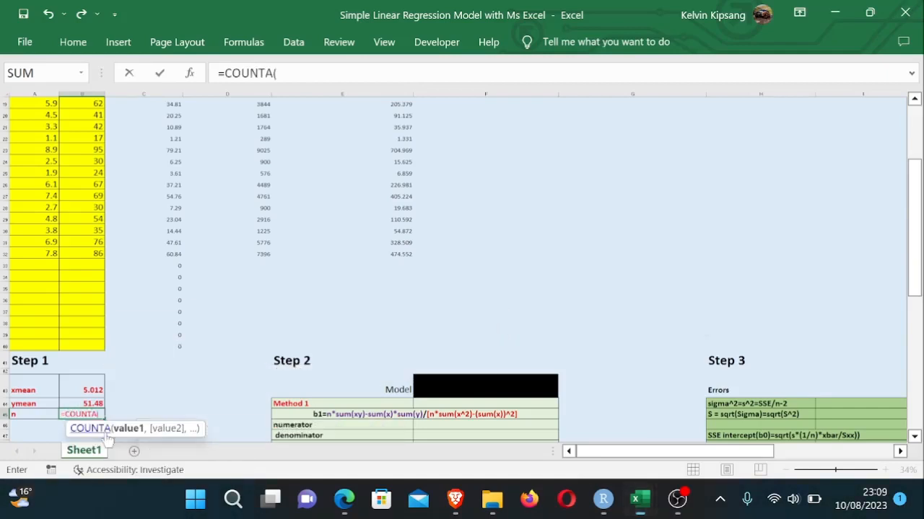
left_click(41, 335)
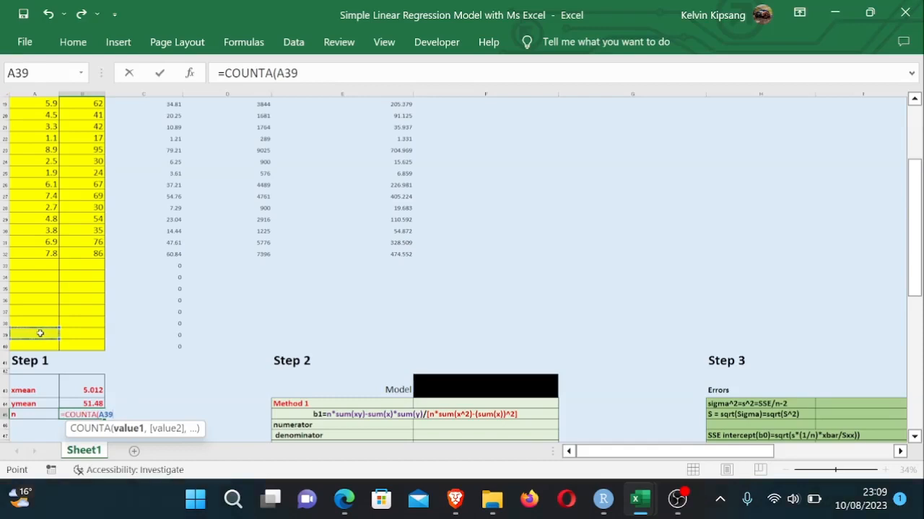
left_click_drag(41, 332, 42, 159)
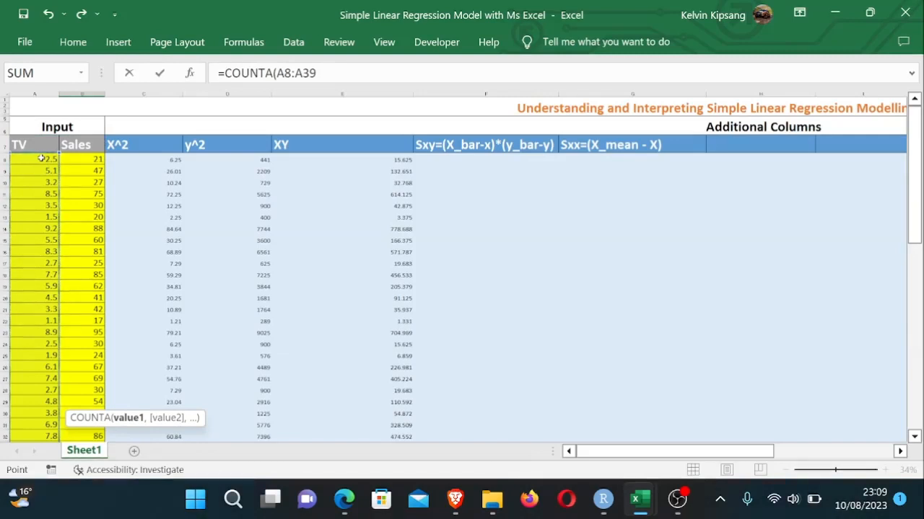
type(")")
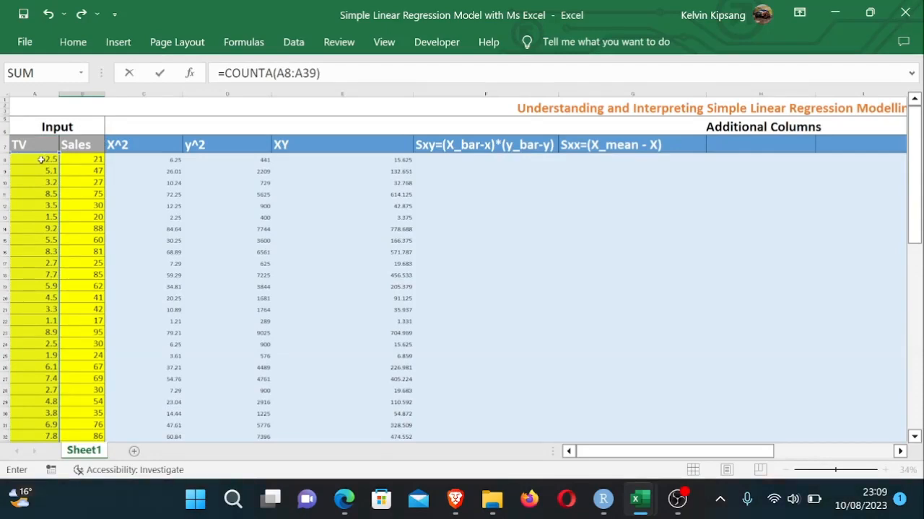
key("Return")
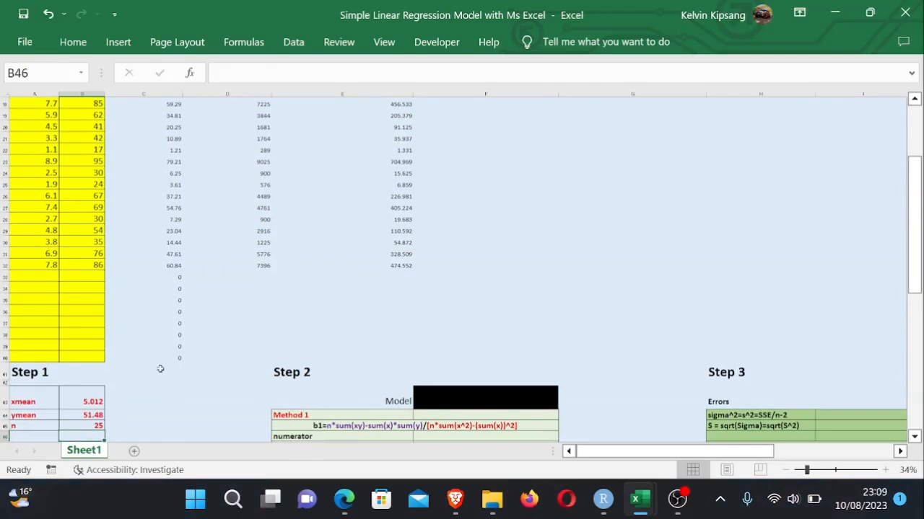
- Widen column E so the Step 2 formula labels fit
left_click(170, 411)
left_click_drag(913, 192, 902, 223)
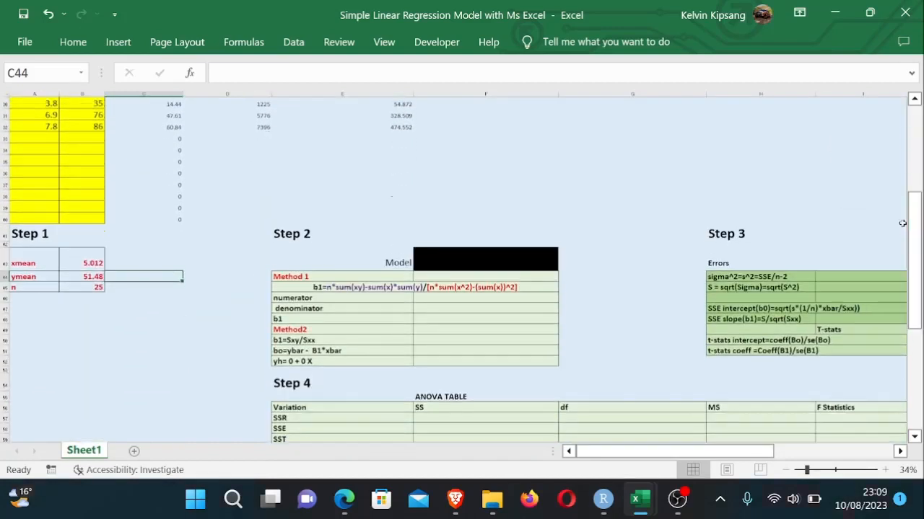
left_click(426, 314)
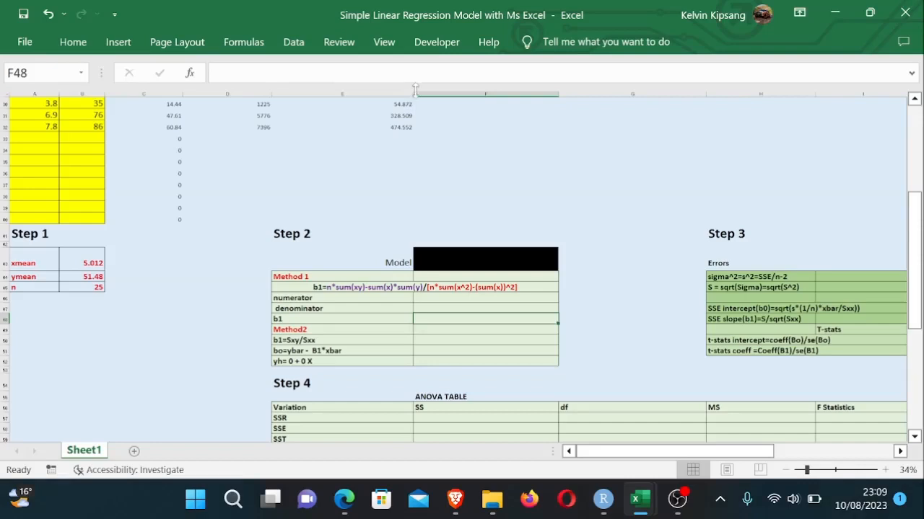
left_click_drag(413, 94, 524, 109)
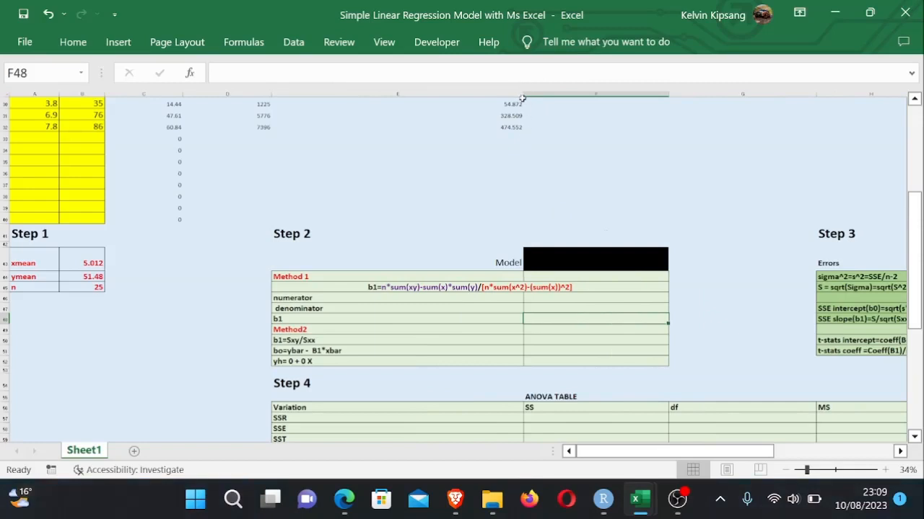
- Left-align the Method 1 b1 formula label cell in Step 2
left_click(459, 298)
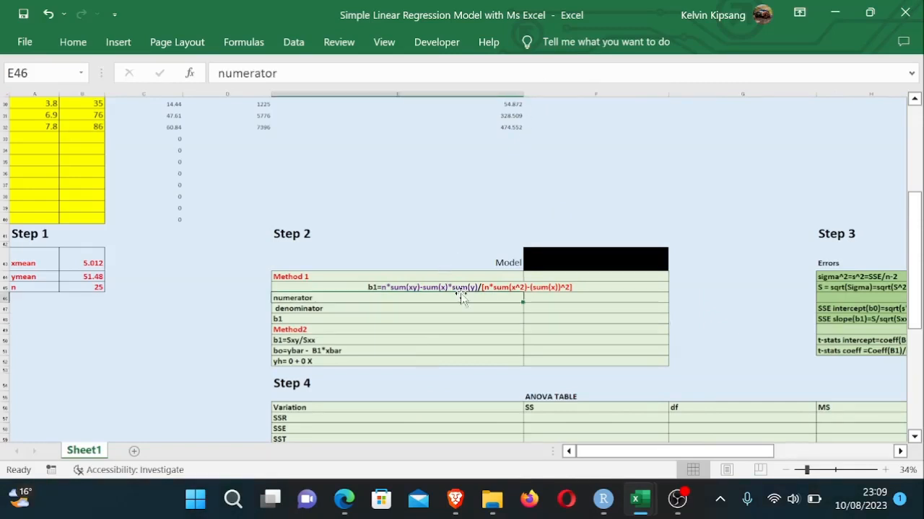
left_click(460, 288)
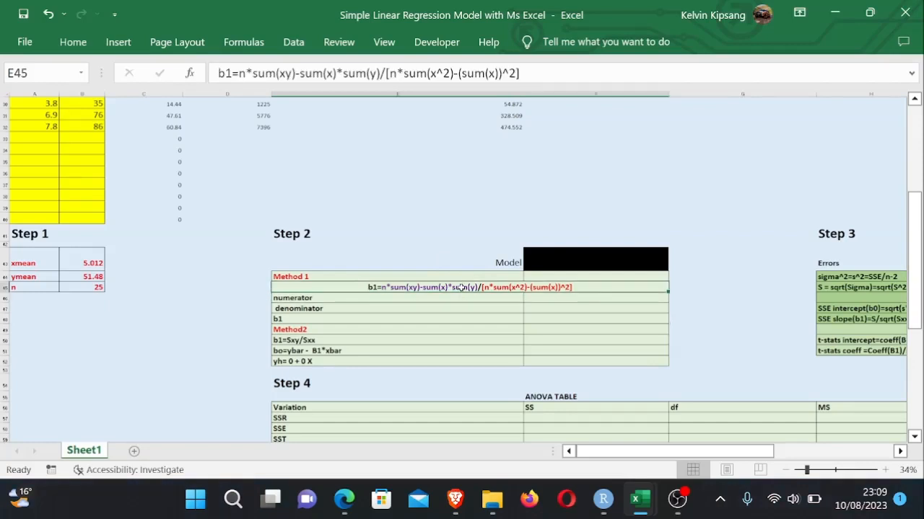
left_click(73, 44)
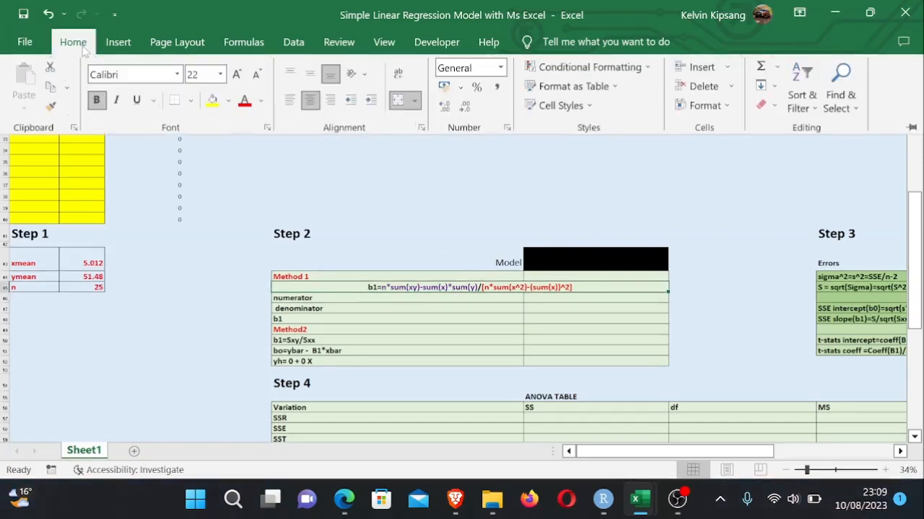
left_click(289, 99)
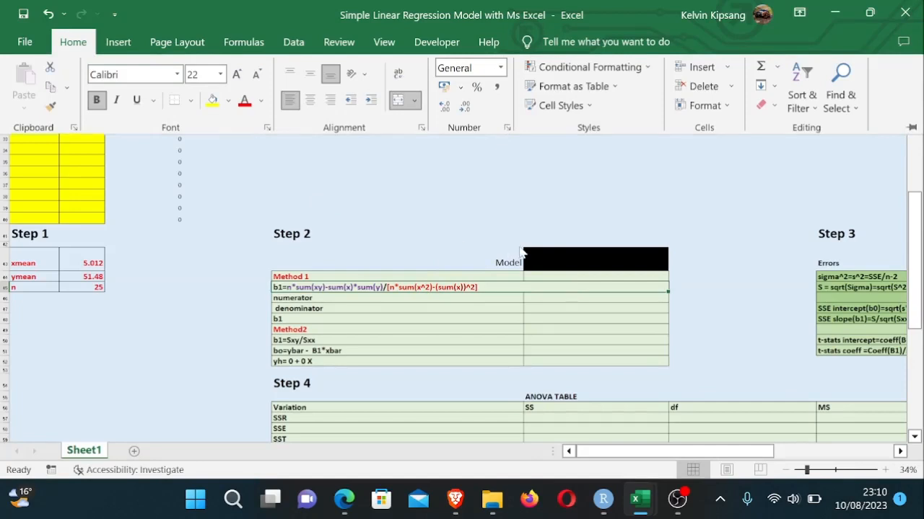
- Narrow column E slightly to tighten the Step 2 label column
left_click(515, 127)
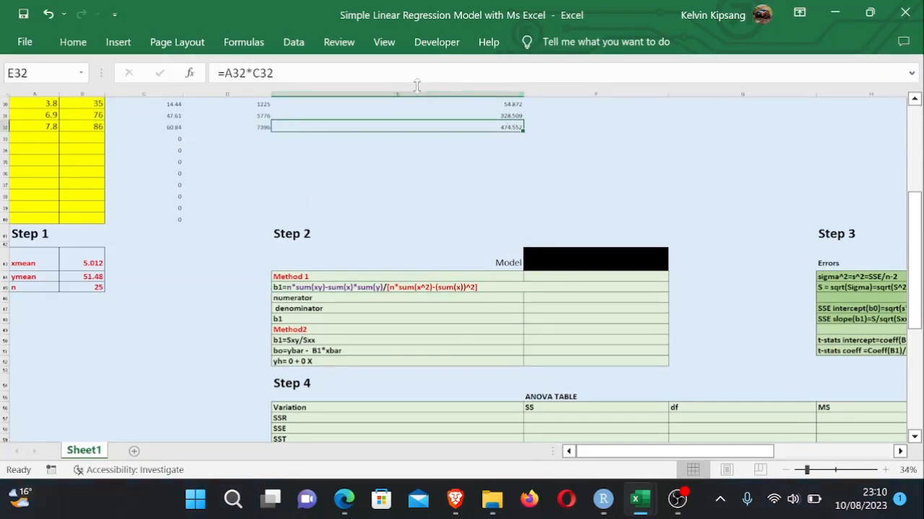
left_click_drag(522, 92, 484, 92)
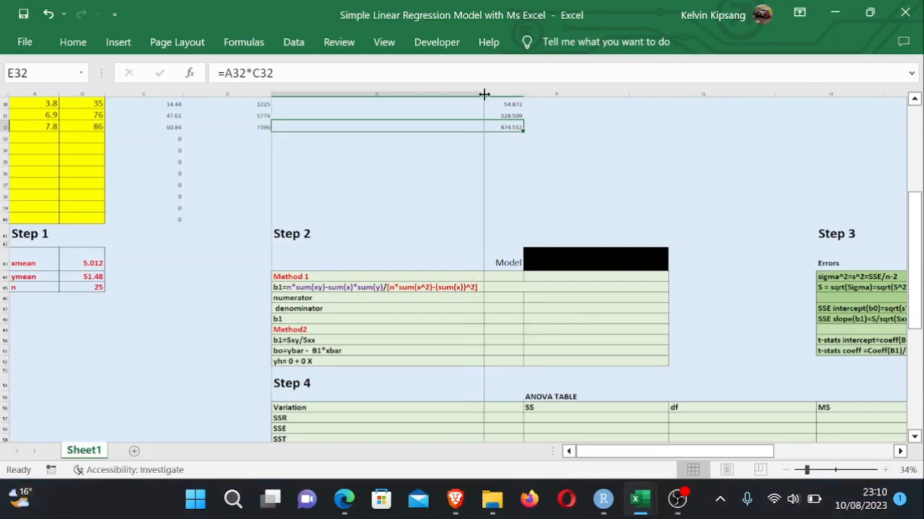
left_click(554, 256)
left_click(542, 307)
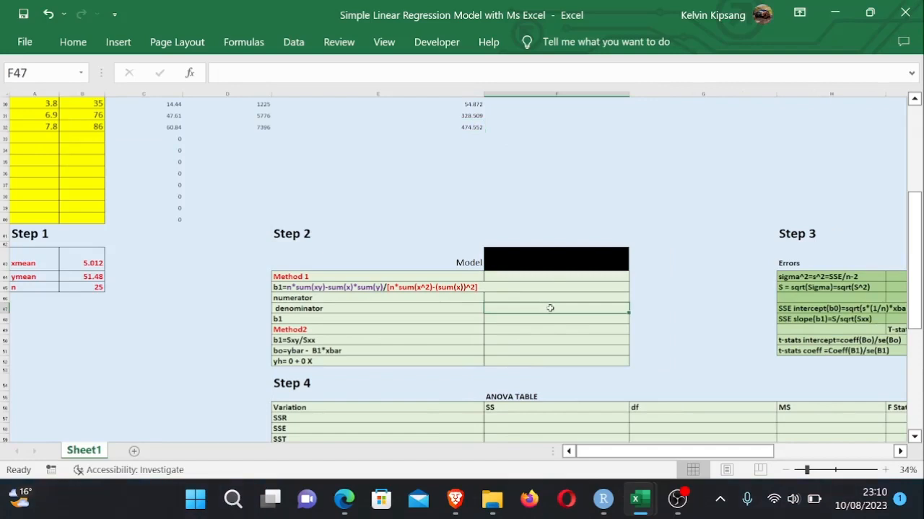
- Switch to the regression PDF notes, review the Method I and Method II slope formulas, and return to the workbook
left_click(344, 499)
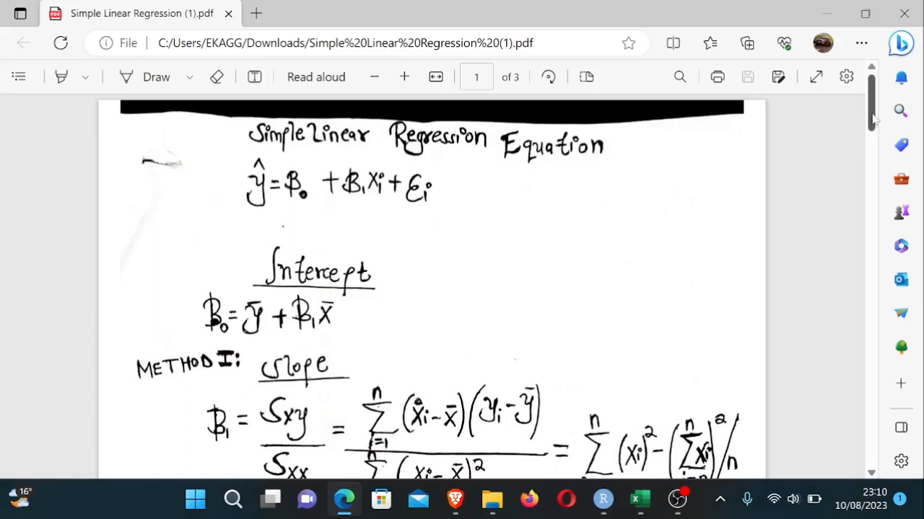
scroll(871, 126, "down", 1)
left_click_drag(872, 126, 871, 154)
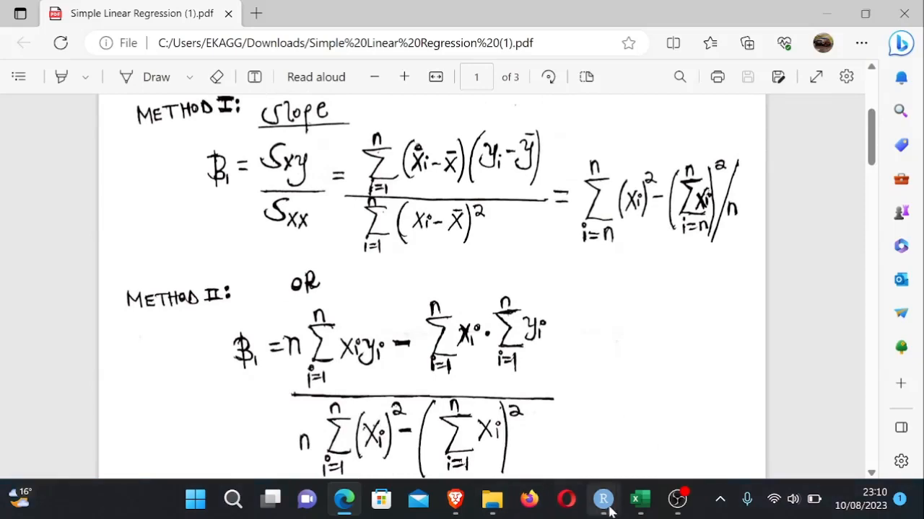
mouse_move(613, 510)
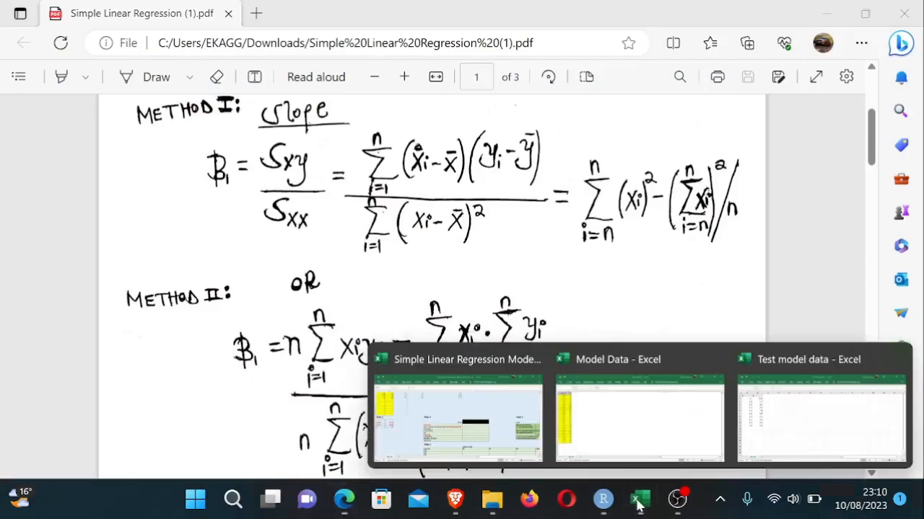
mouse_move(458, 411)
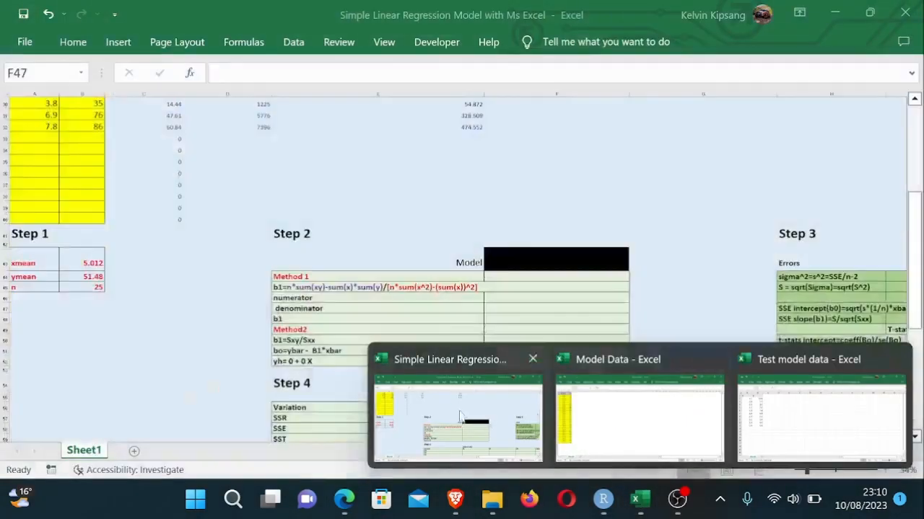
left_click(458, 412)
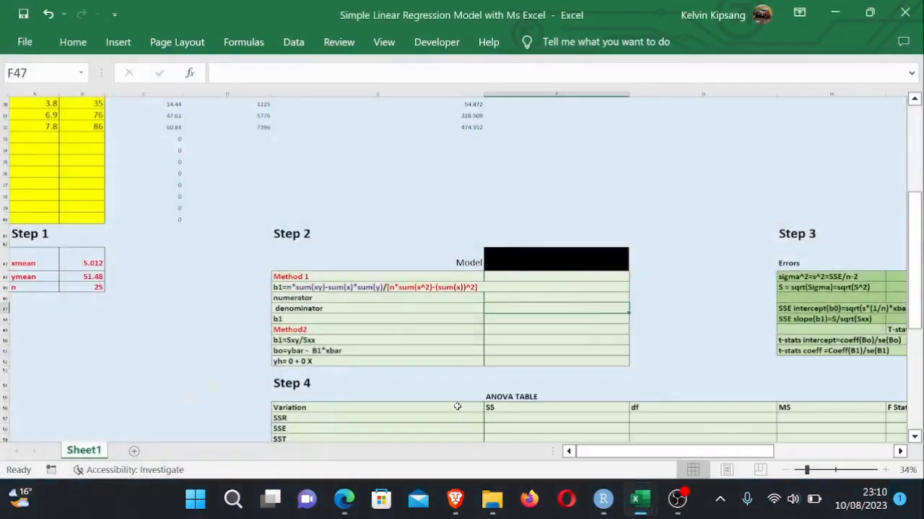
left_click(508, 297)
type("=")
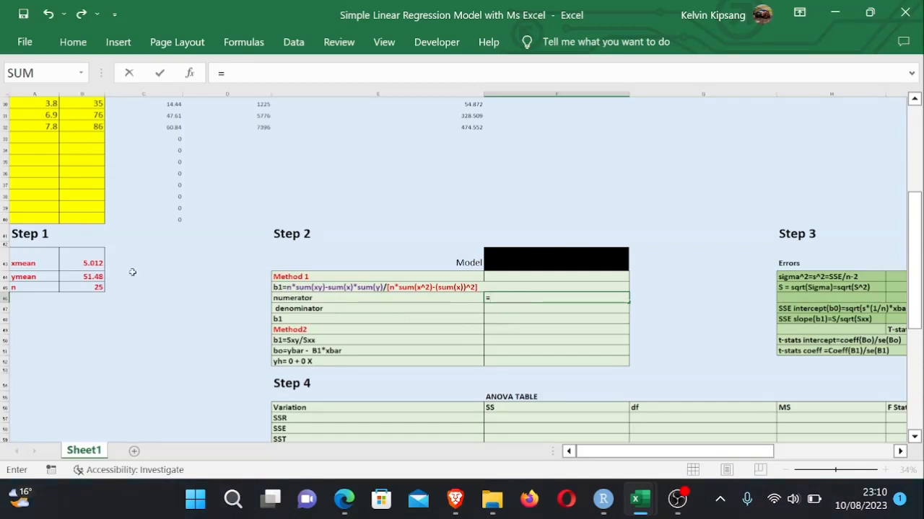
left_click(96, 287)
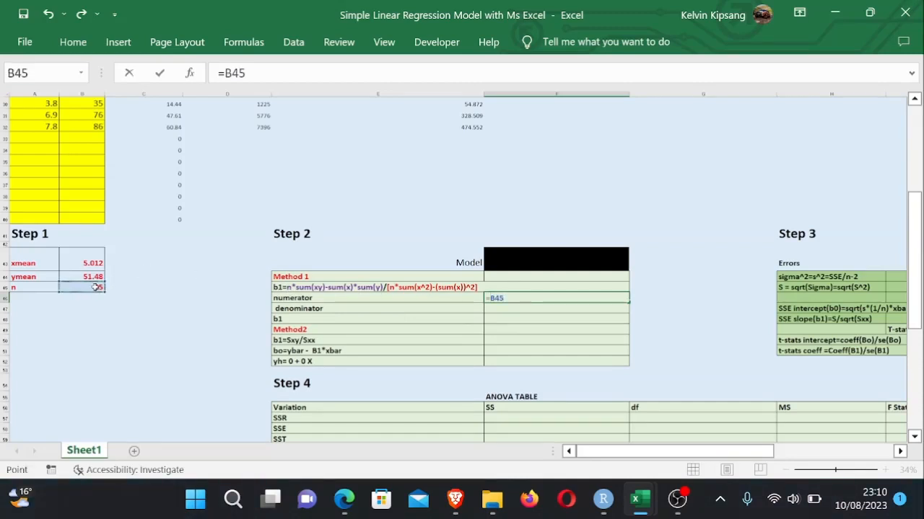
type("*")
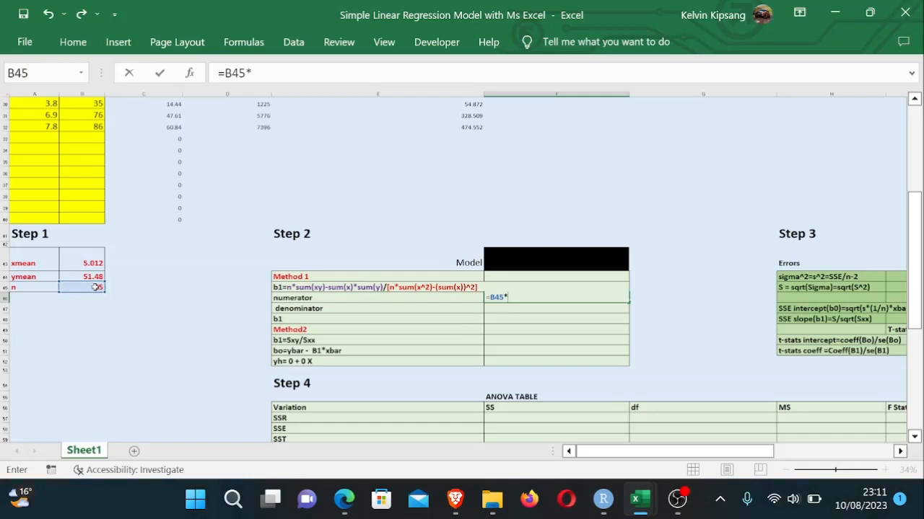
key("BackSpace")
key("BackSpace")
key("BackSpace")
key("BackSpace")
key("BackSpace")
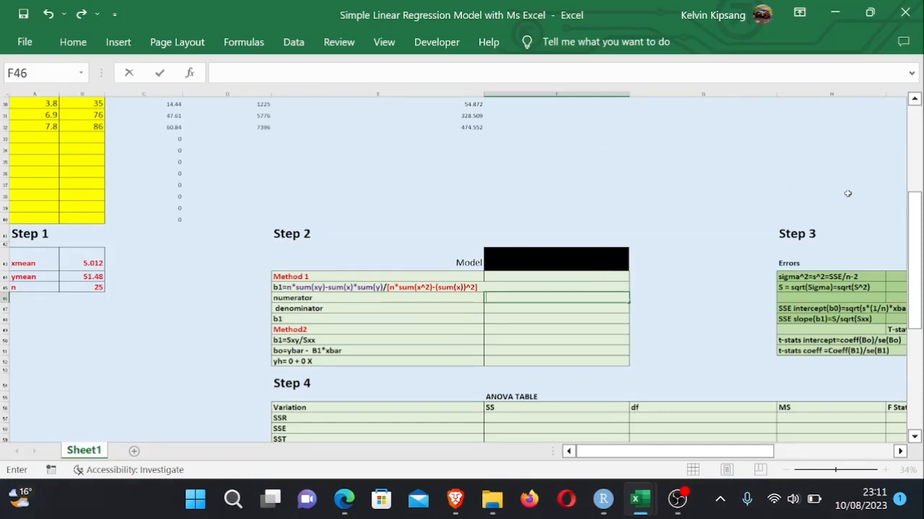
left_click_drag(918, 225, 916, 203)
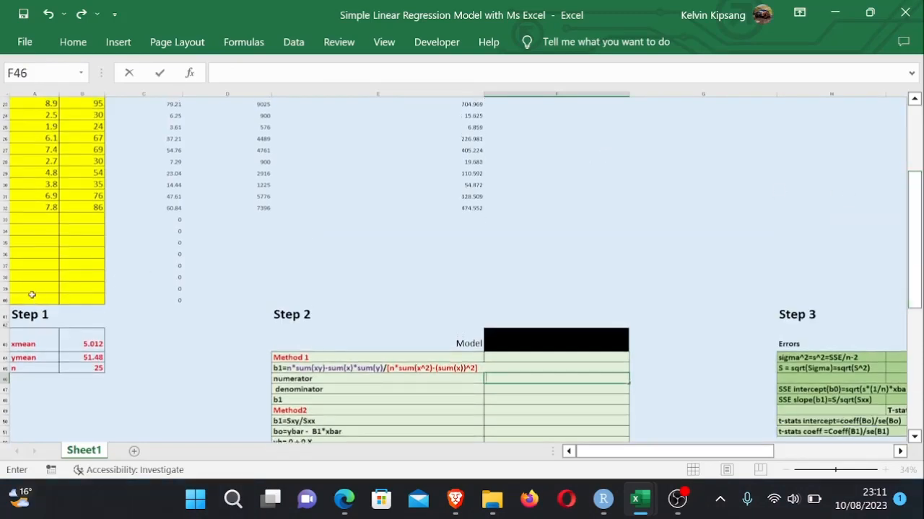
left_click_drag(32, 294, 495, 296)
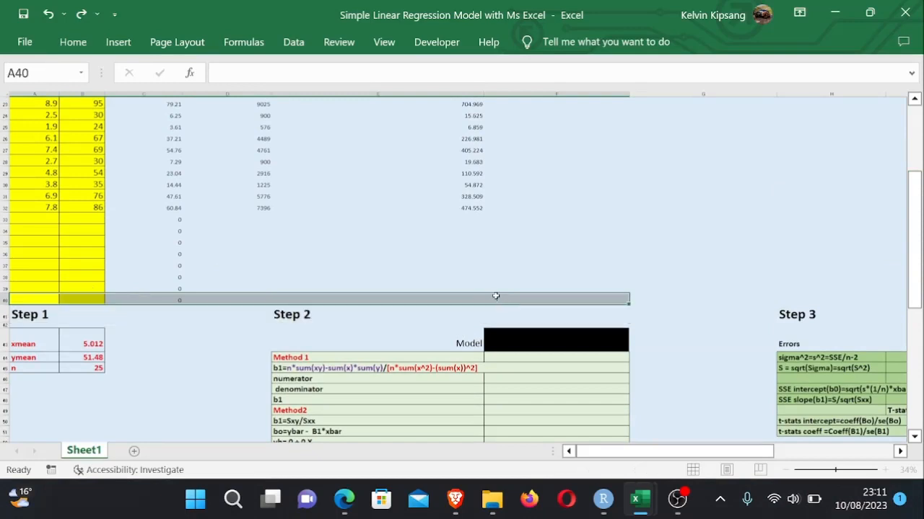
left_click(371, 243)
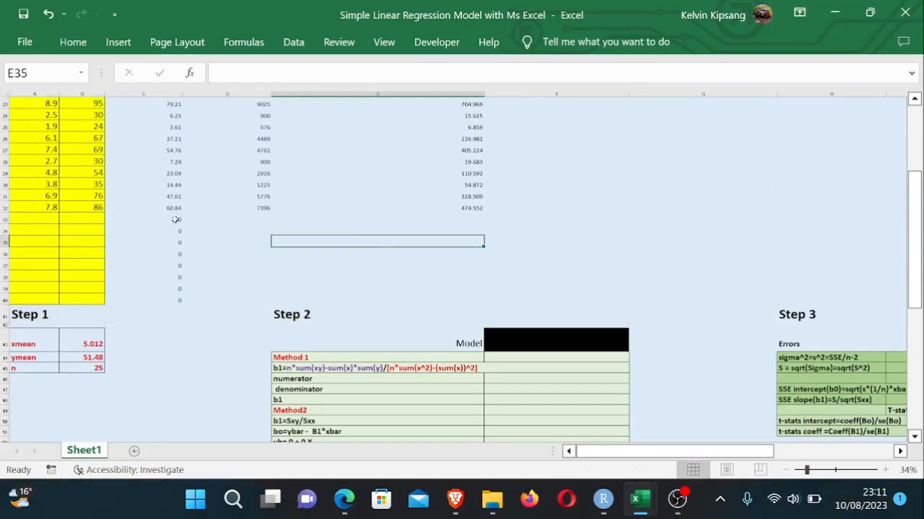
- Clear the zero placeholder values from the empty rows 33 to 40 of the X^2 column
left_click_drag(176, 219, 180, 305)
key("Delete")
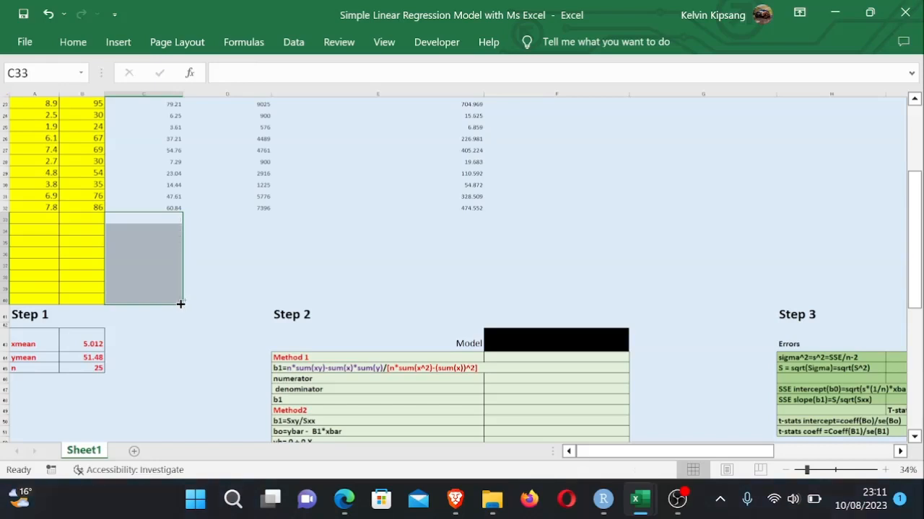
- AutoSum the X^2 column into C40 as =SUM(C8:C39)
left_click(215, 301)
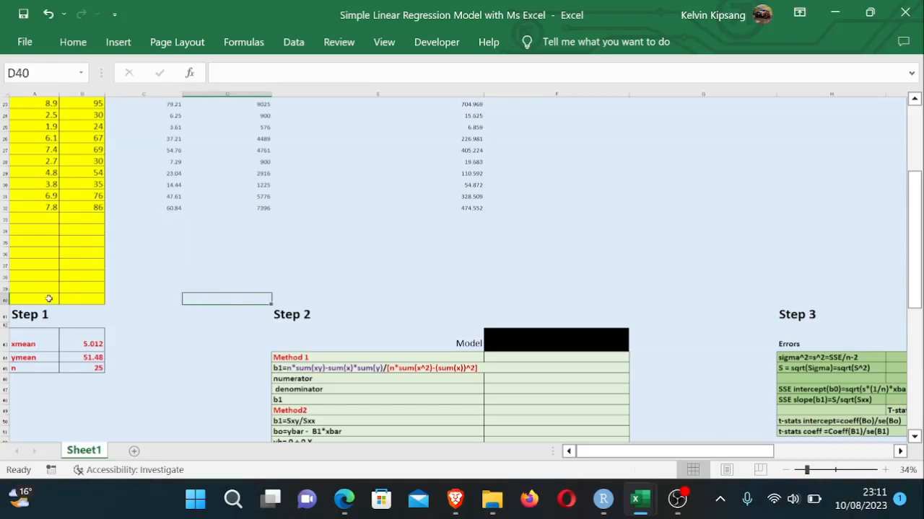
left_click(177, 296)
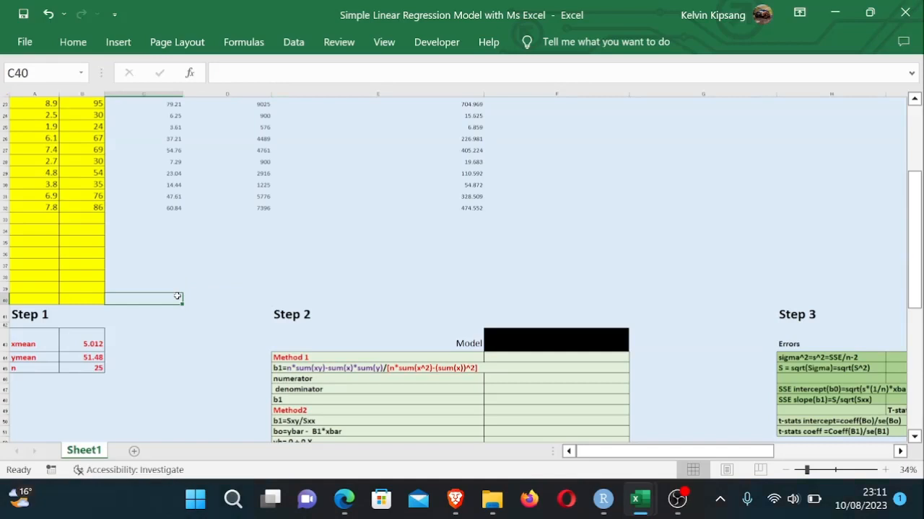
key("alt+equal")
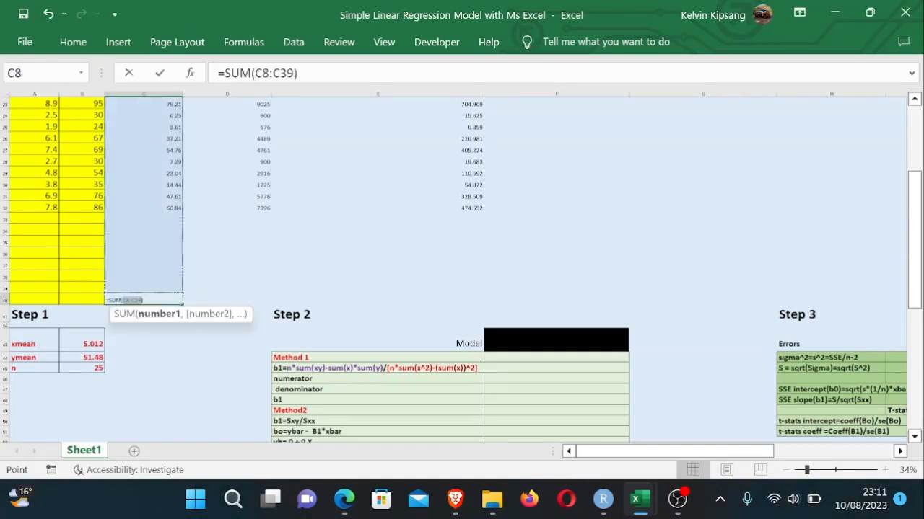
key("Return")
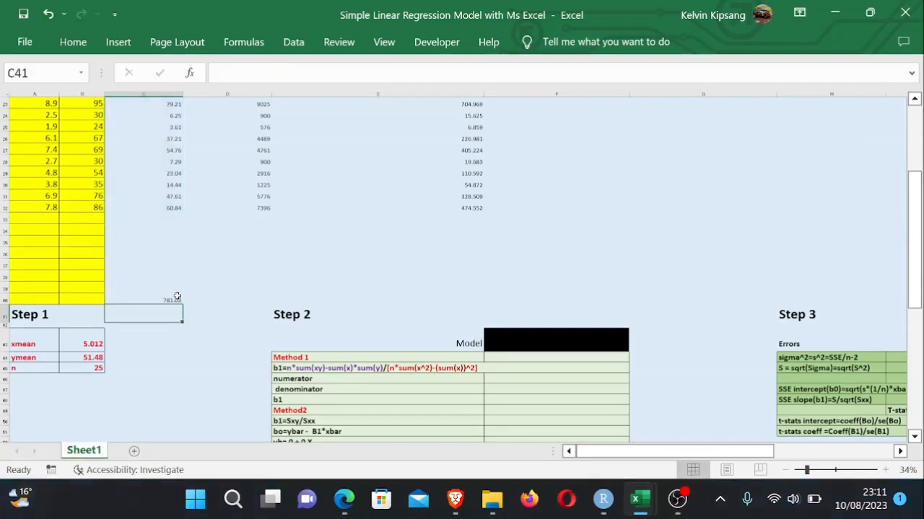
- AutoSum the y^2 column into D40 as =SUM(D8:D39)
left_click(257, 297)
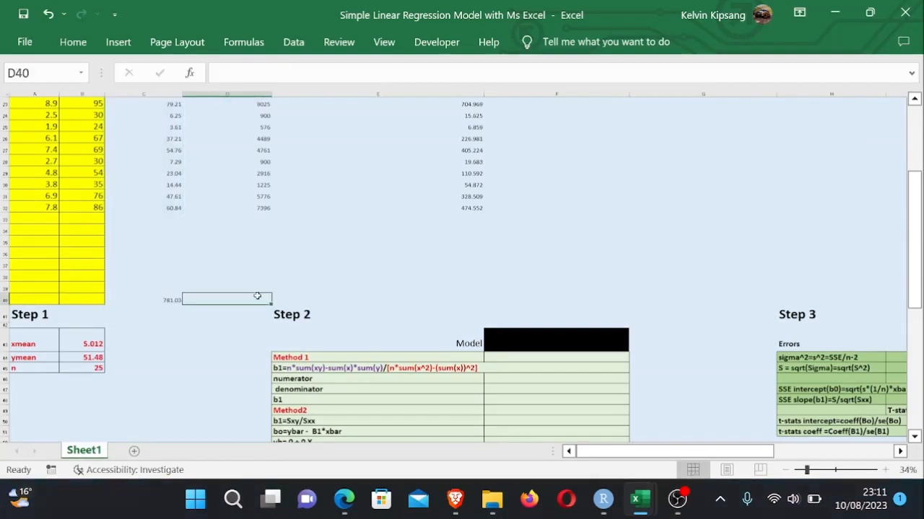
key("alt+equal")
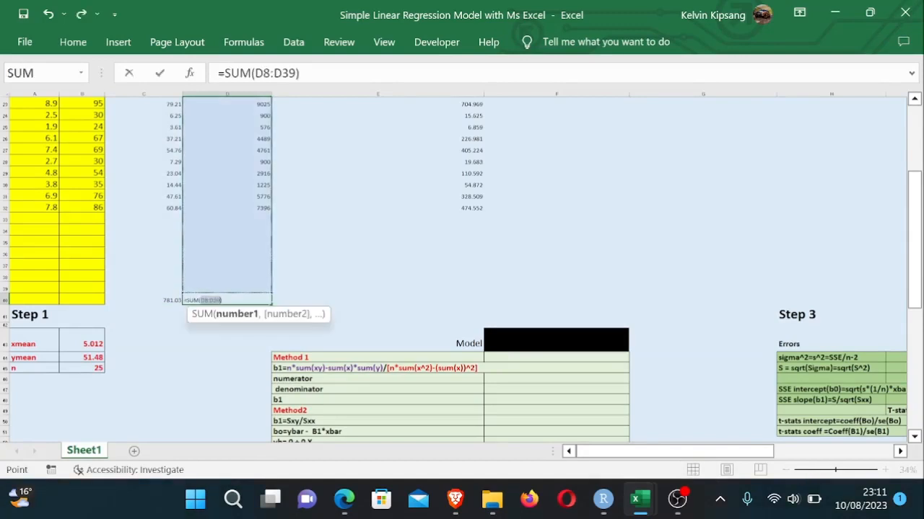
key("Return")
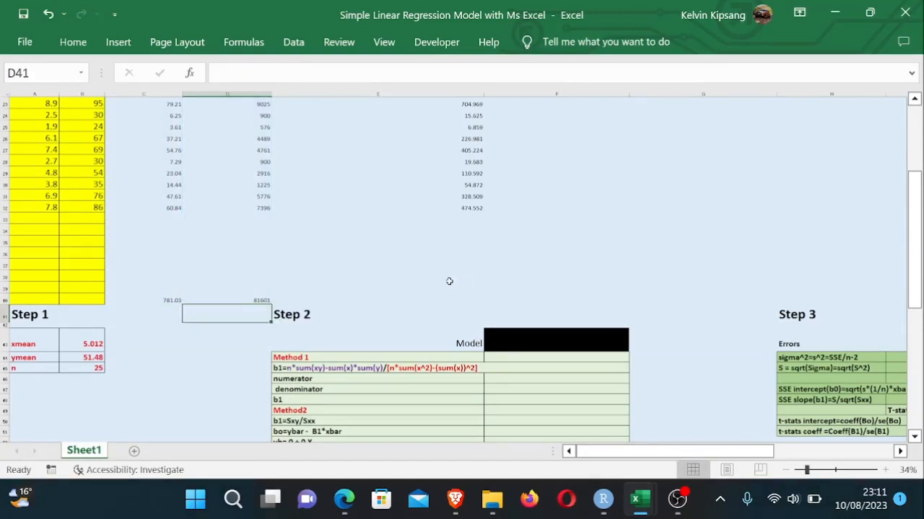
- Enter the XY column total in E40 as =SUM(E8:E39)
left_click(467, 297)
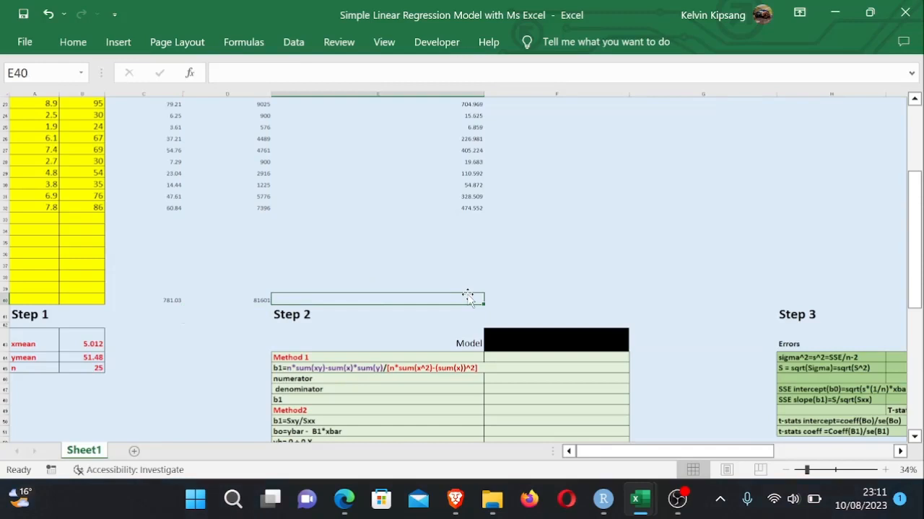
key("alt+equal")
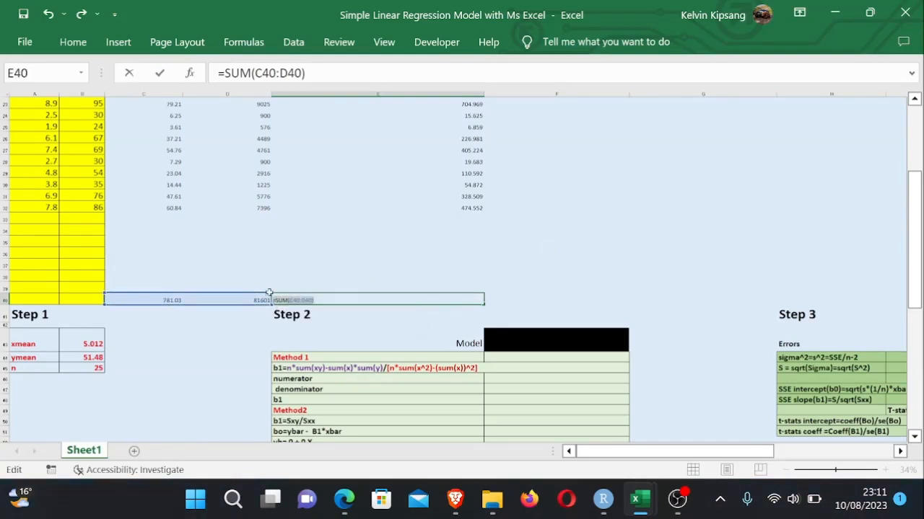
key("BackSpace")
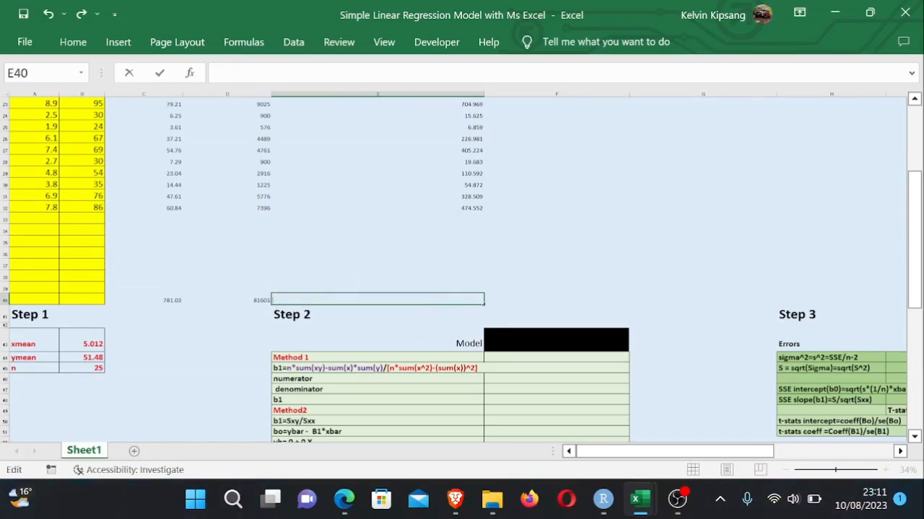
type("=sum")
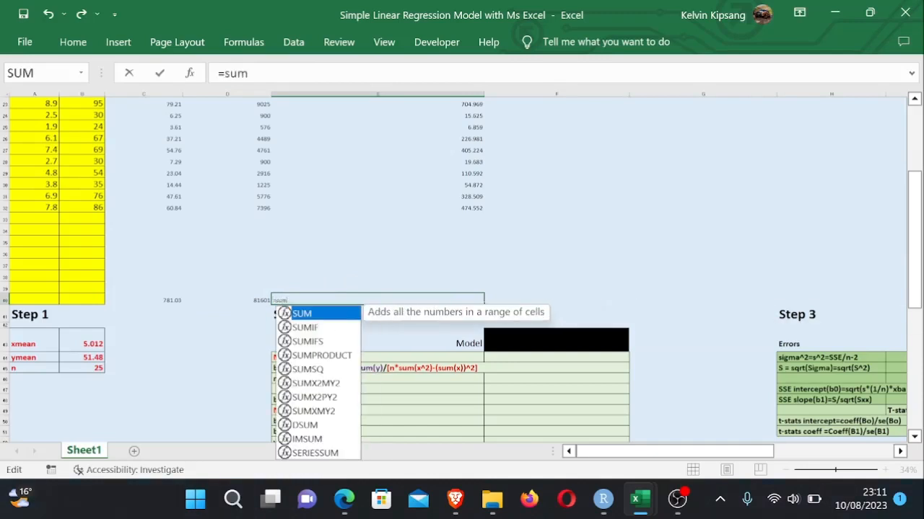
double_click(321, 314)
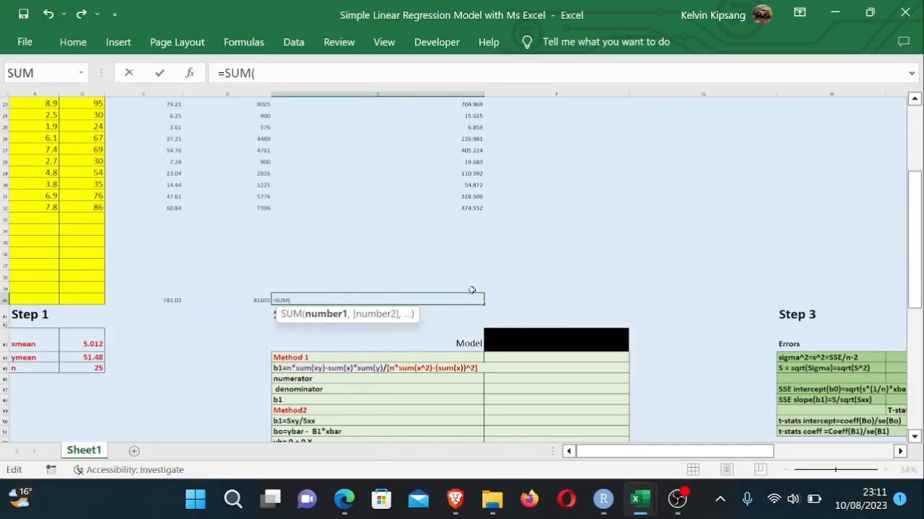
left_click_drag(471, 290, 459, 157)
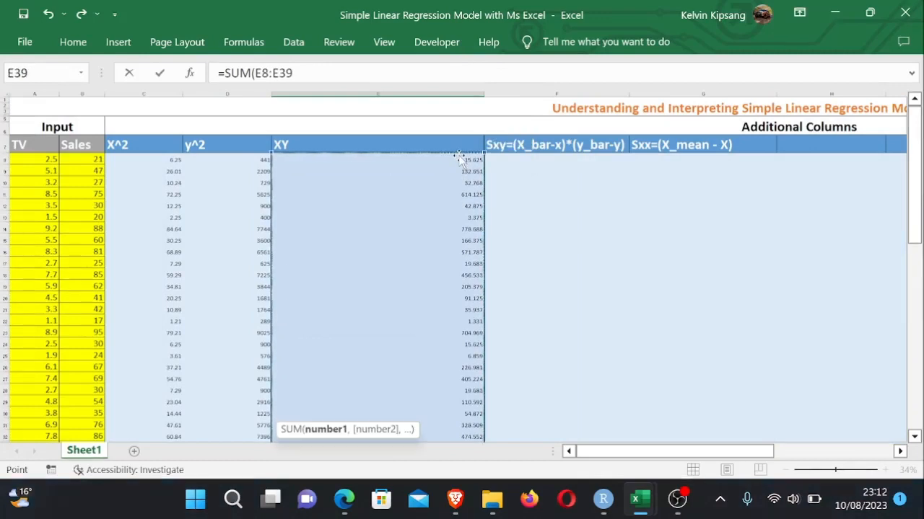
type(")")
key("Return")
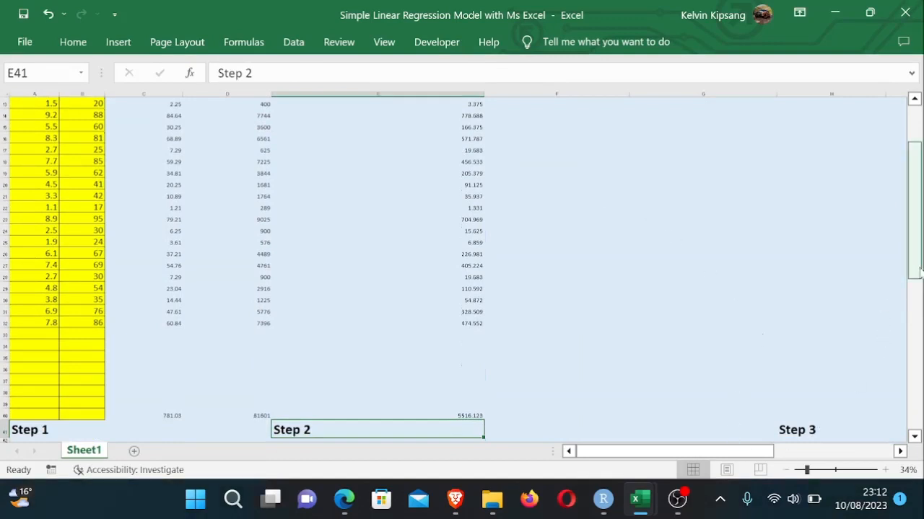
- Enter the Sxy column total in F40 as =SUM(F8:F39)
left_click(606, 413)
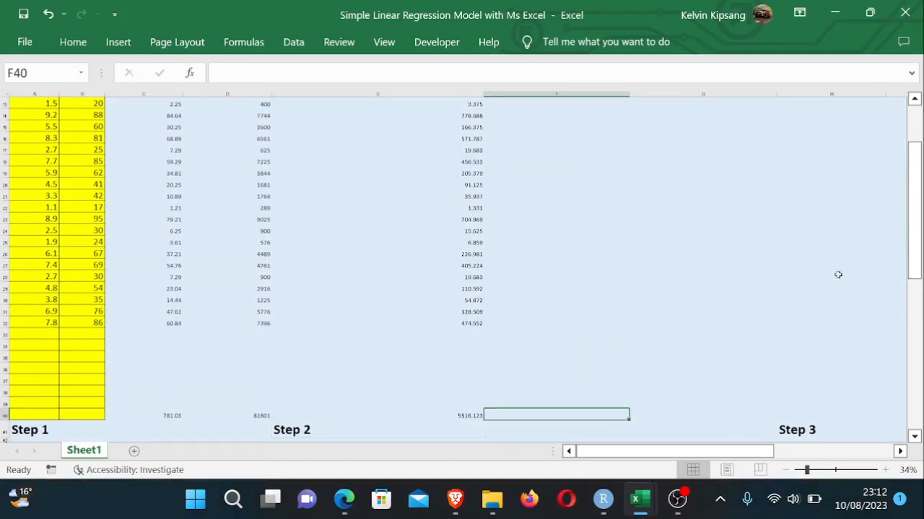
left_click_drag(918, 244, 912, 275)
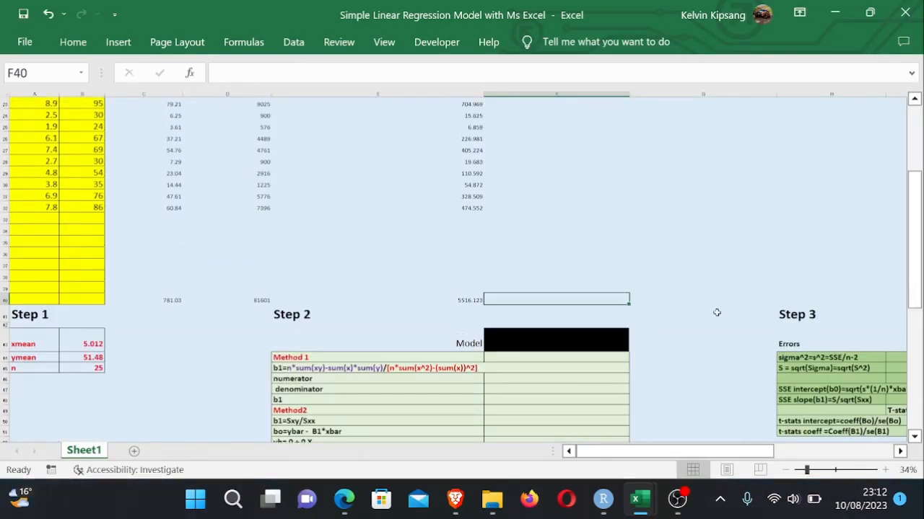
type("=sum")
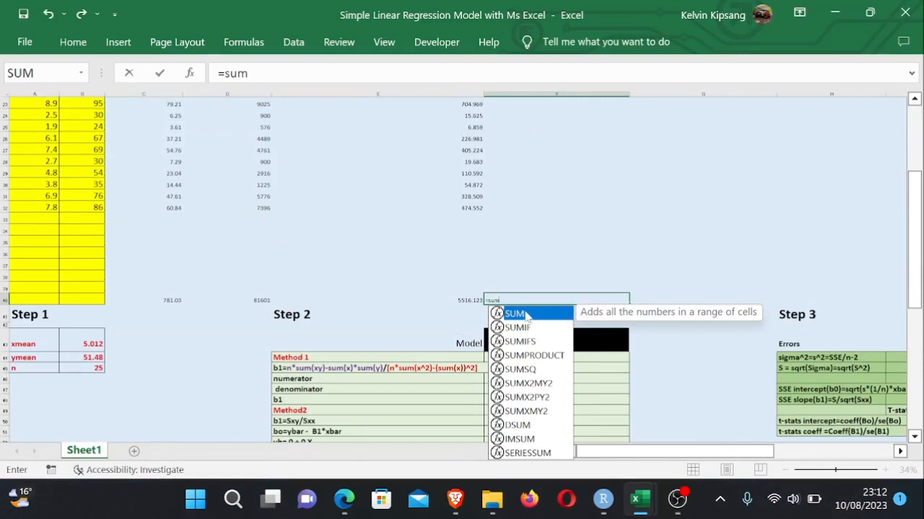
key("Tab")
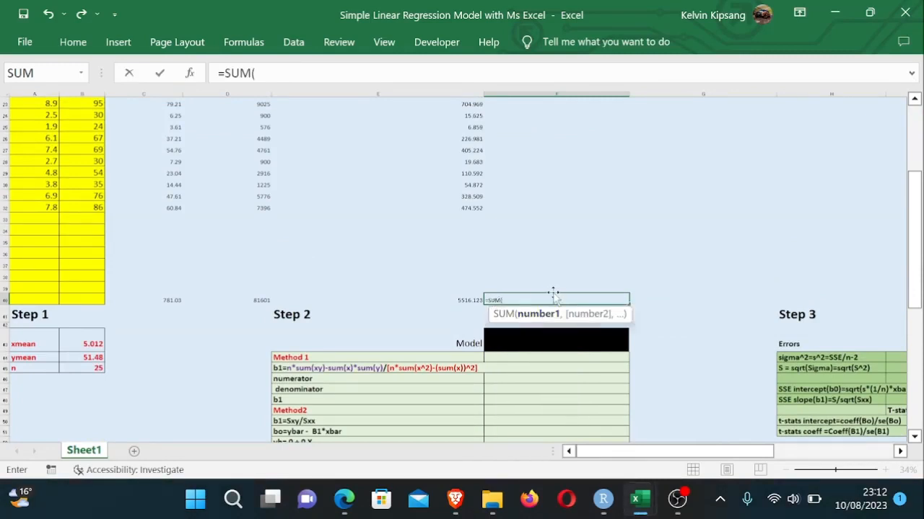
left_click_drag(554, 289, 583, 156)
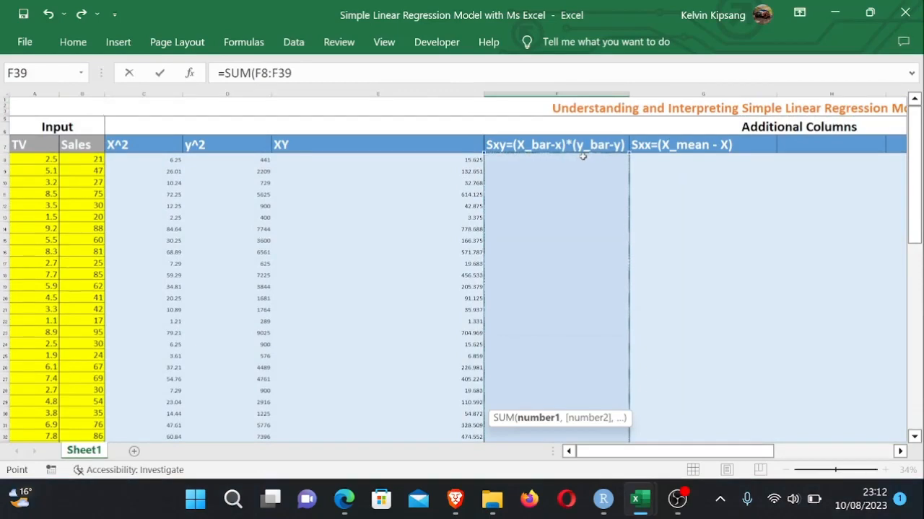
type(")")
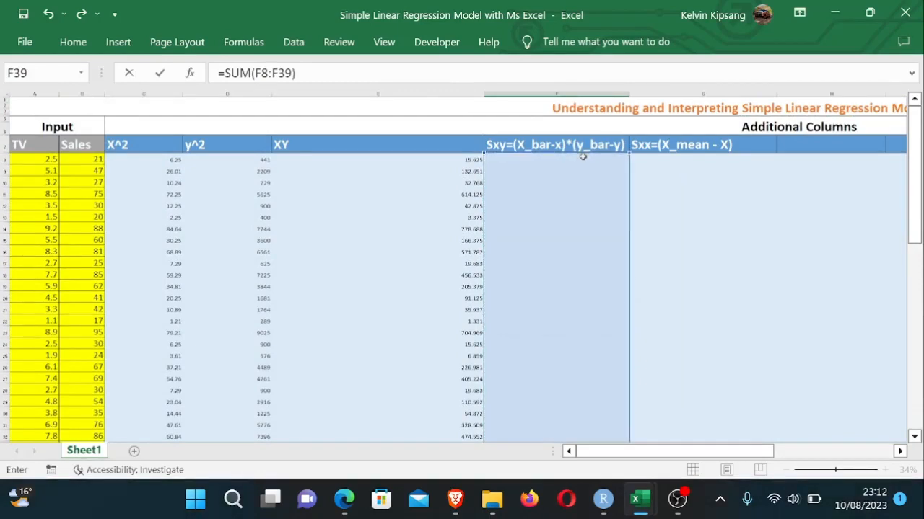
key("Return")
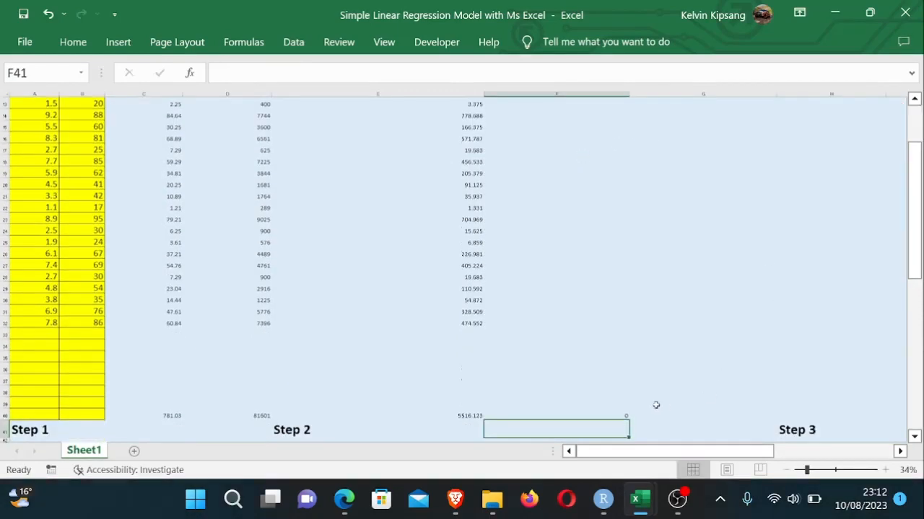
- Re-enter the Sxy total in F40 as =SUM(F8:F39) and reopen the cell to check its formula
left_click(631, 414)
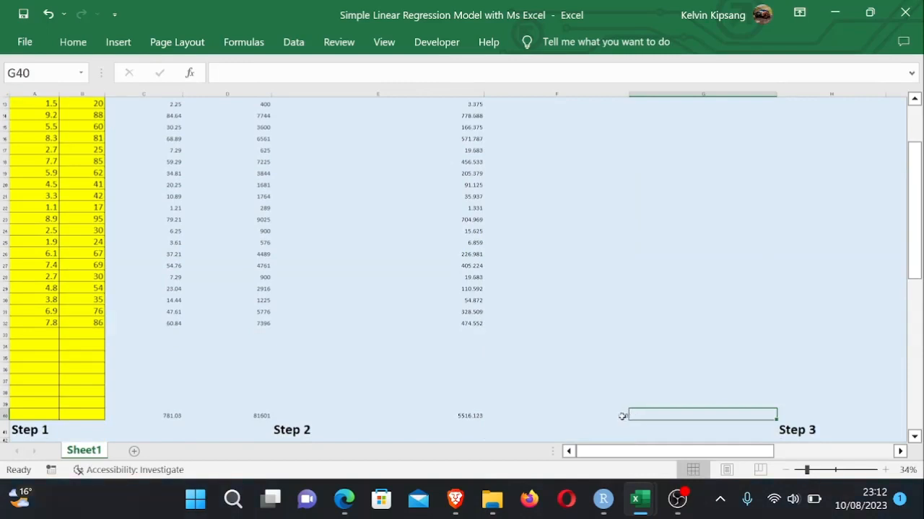
left_click(622, 416)
key("BackSpace")
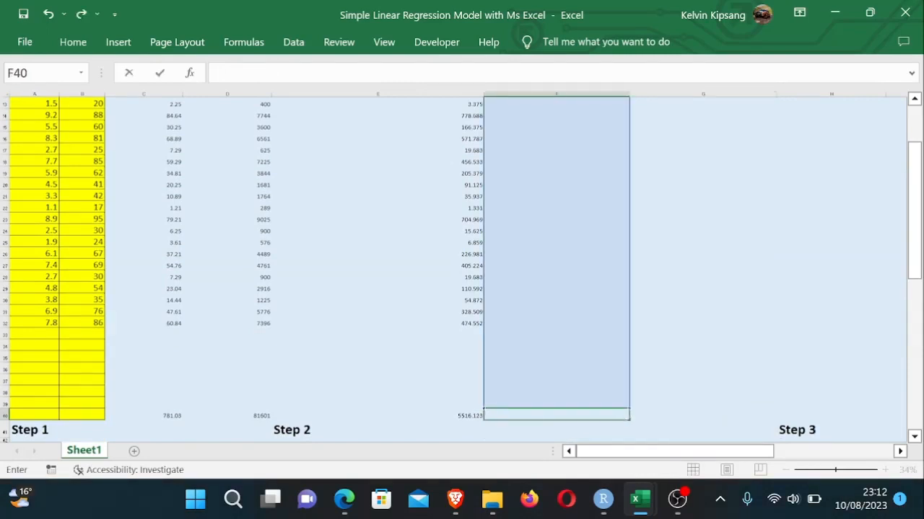
type("=sum")
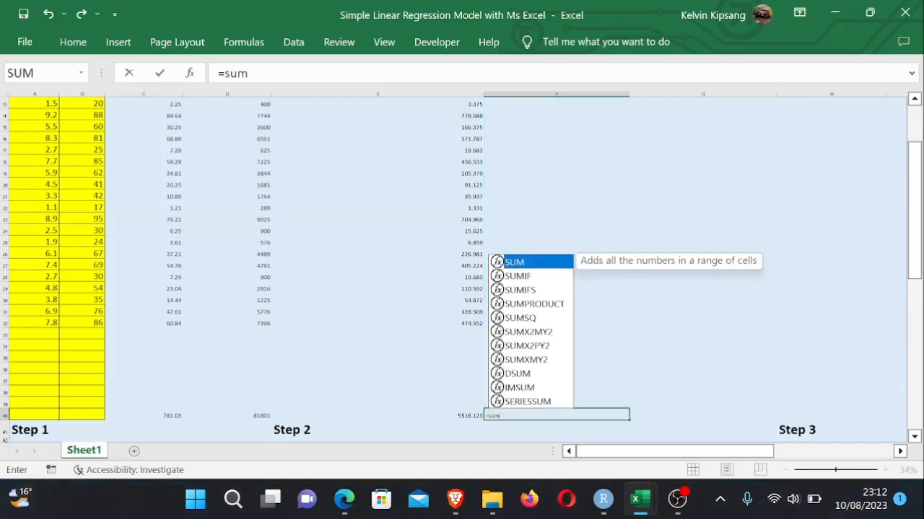
double_click(551, 262)
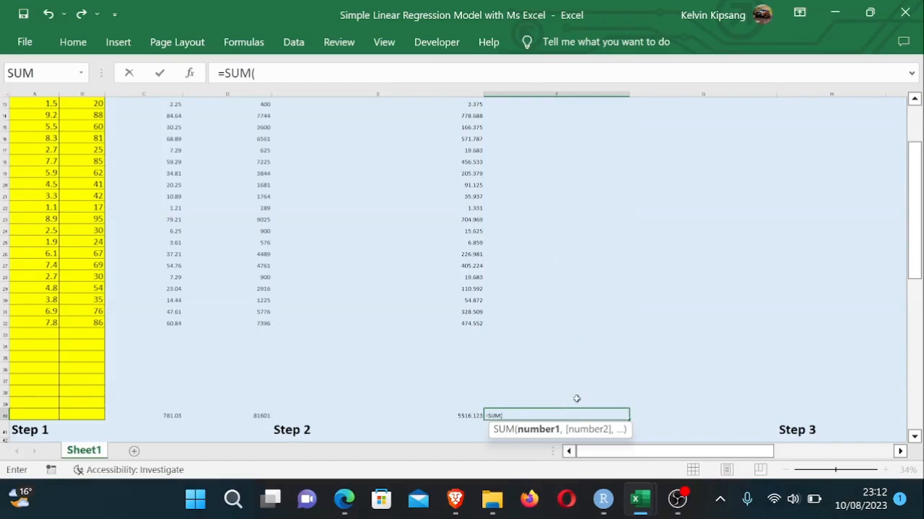
left_click_drag(583, 407, 549, 130)
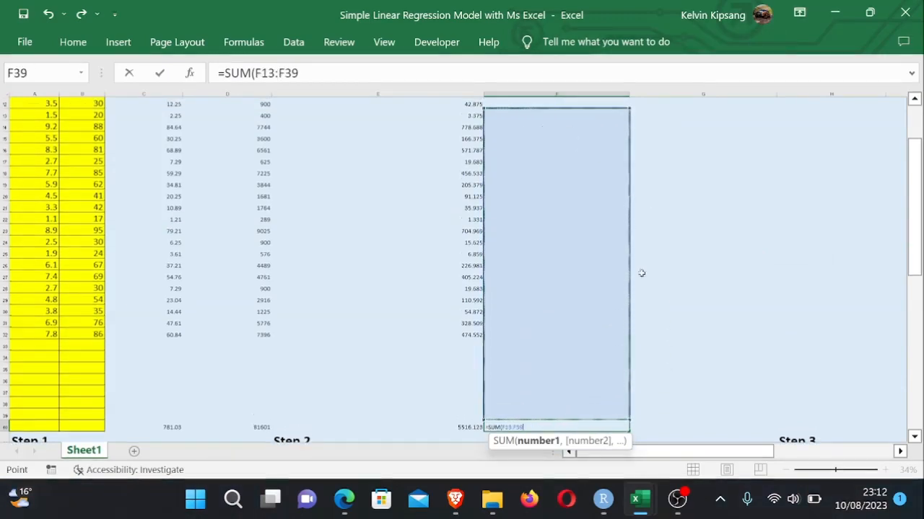
key("BackSpace")
key("BackSpace")
key("BackSpace")
key("BackSpace")
key("BackSpace")
key("BackSpace")
key("BackSpace")
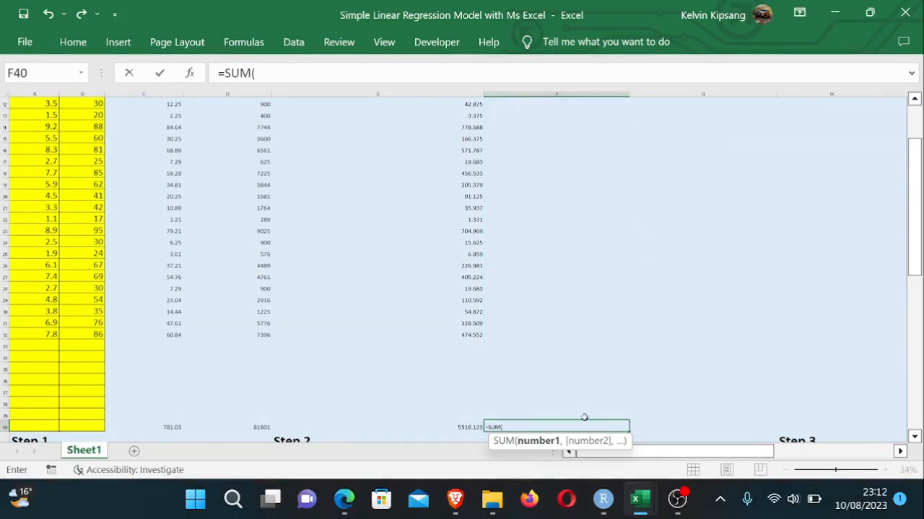
left_click_drag(584, 418, 623, 157)
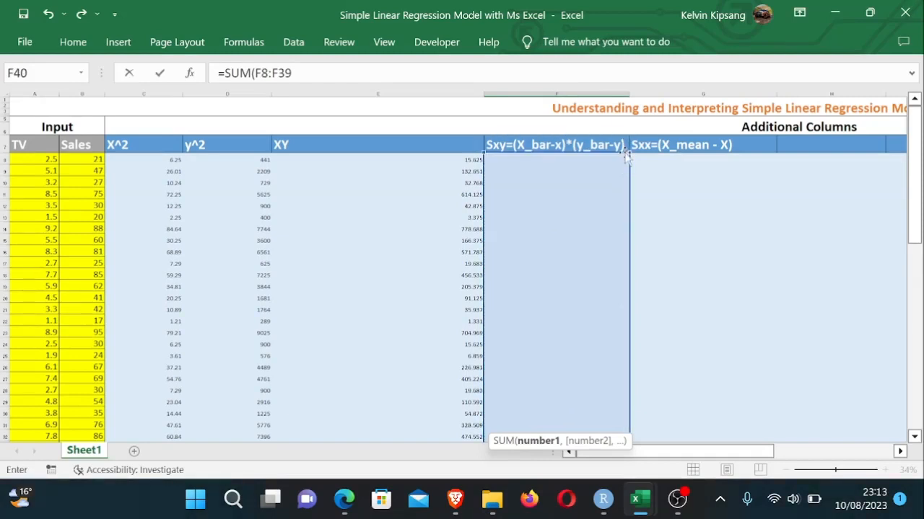
type(")")
key("Return")
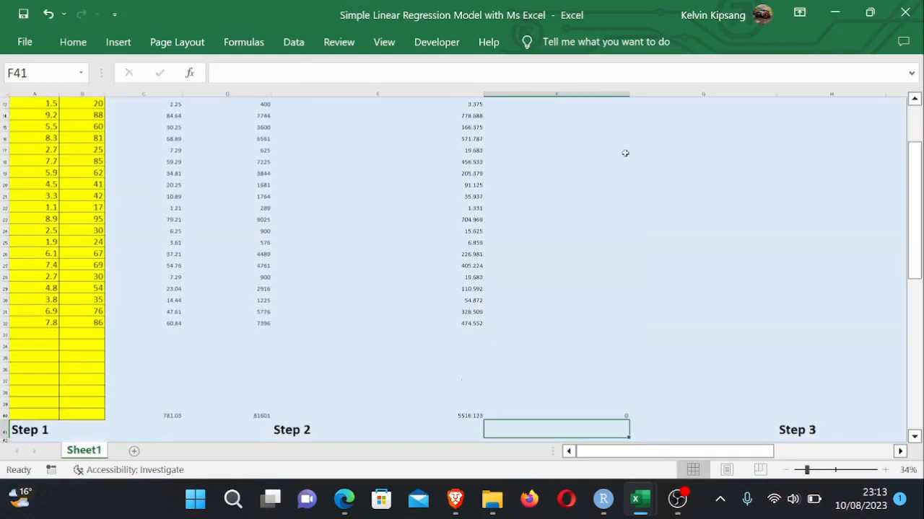
double_click(601, 416)
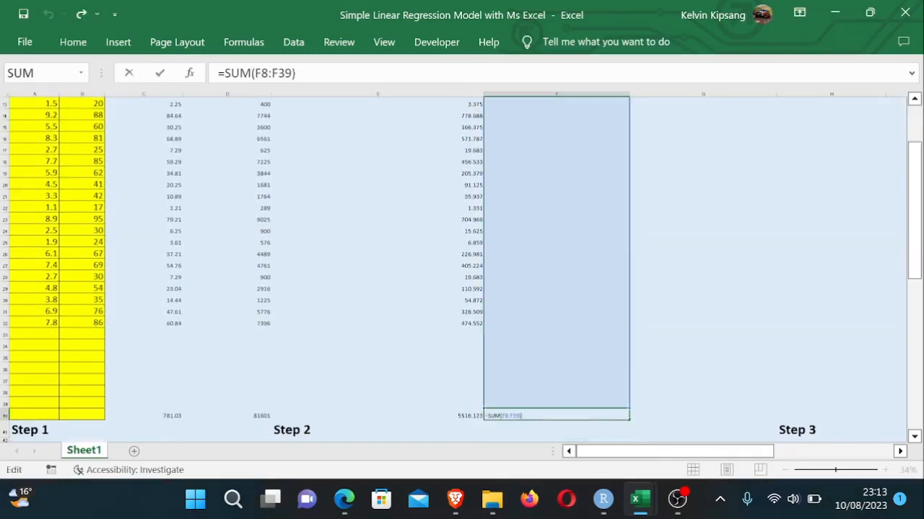
- Enter the Sxx column total in G40 as =SUM(G8:G39)
left_click_drag(914, 189, 915, 266)
left_click(691, 353)
left_click(711, 371)
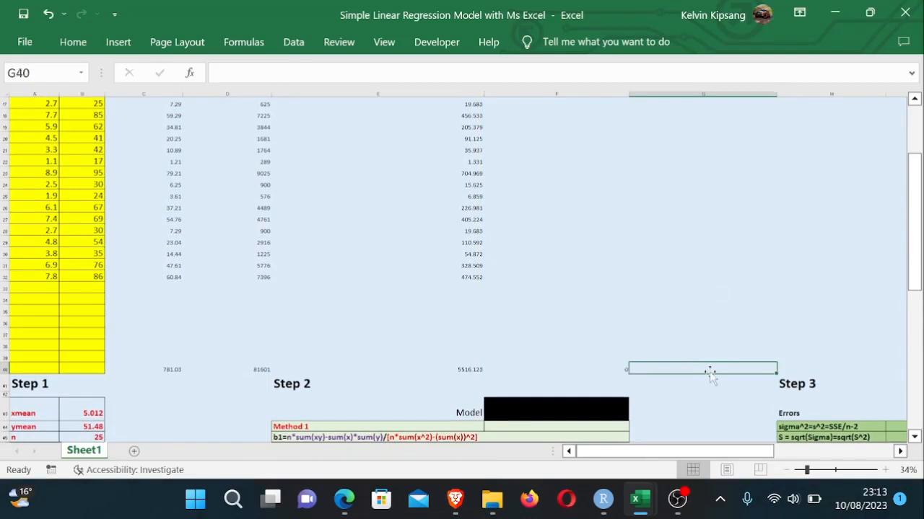
type("=sum")
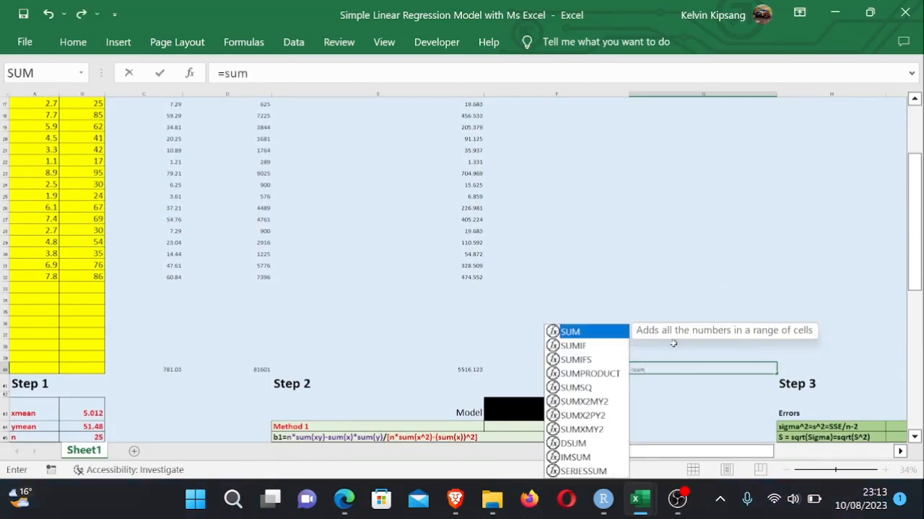
double_click(598, 334)
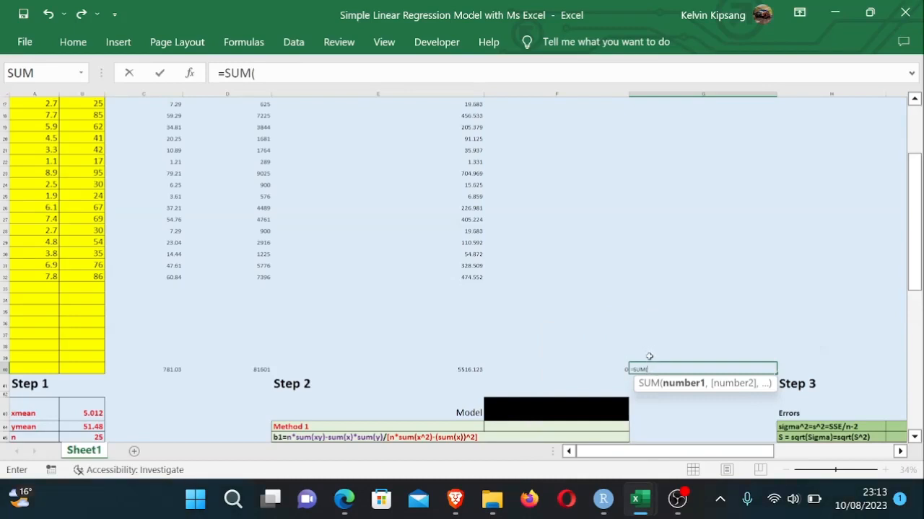
left_click_drag(649, 358, 662, 162)
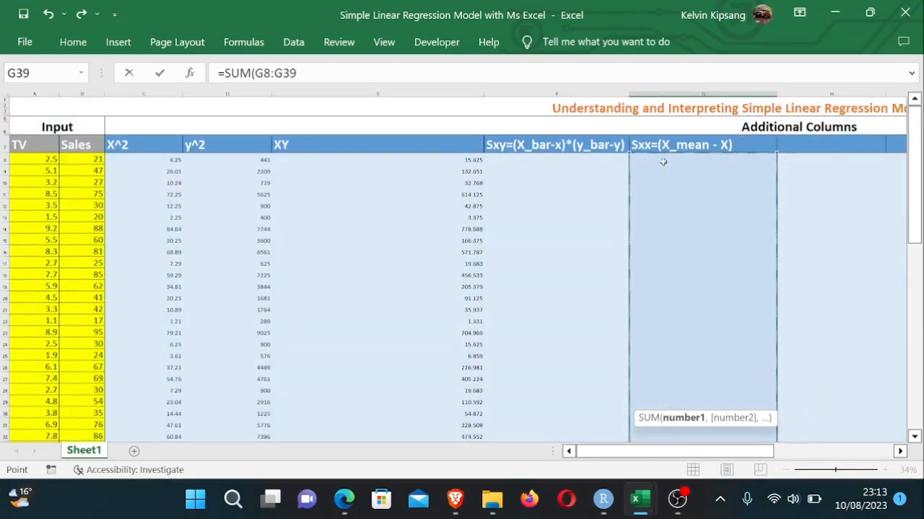
type(")")
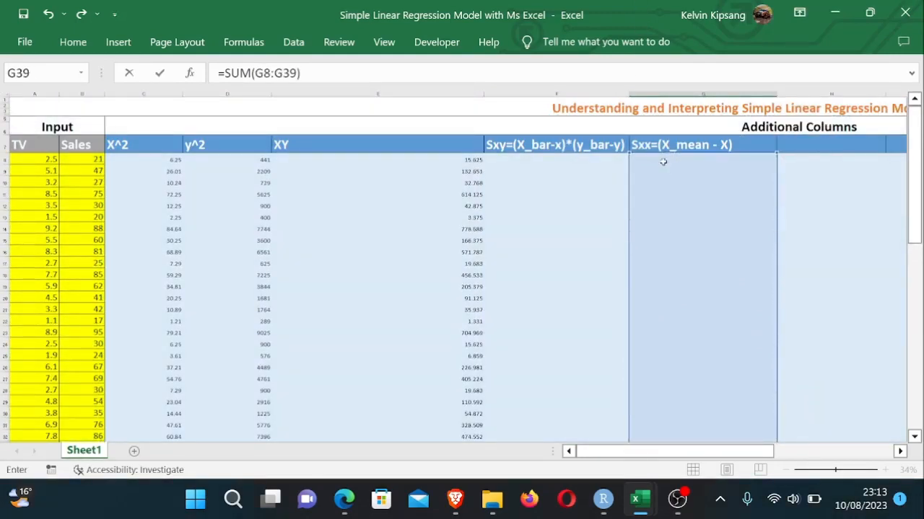
key("Return")
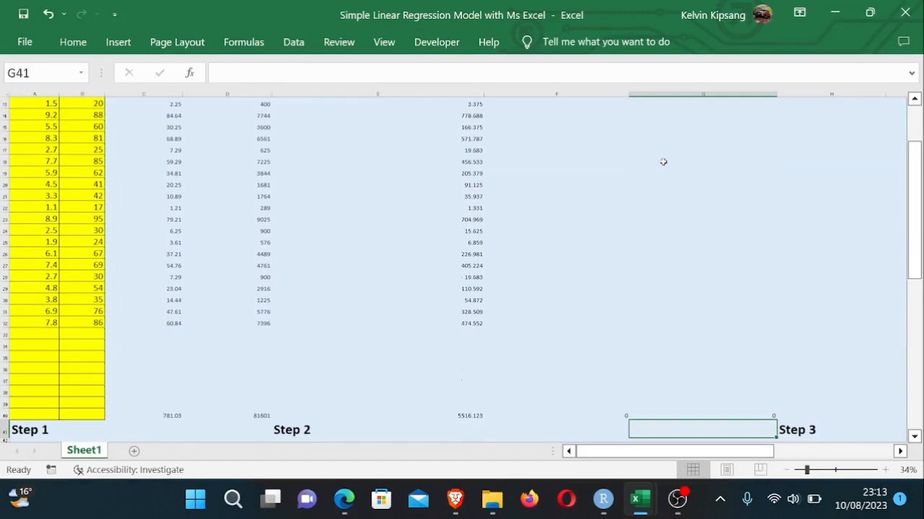
- Start the Sxy formula in F8 as =$B$43-A8, locking the x mean reference
left_click_drag(914, 144, 917, 108)
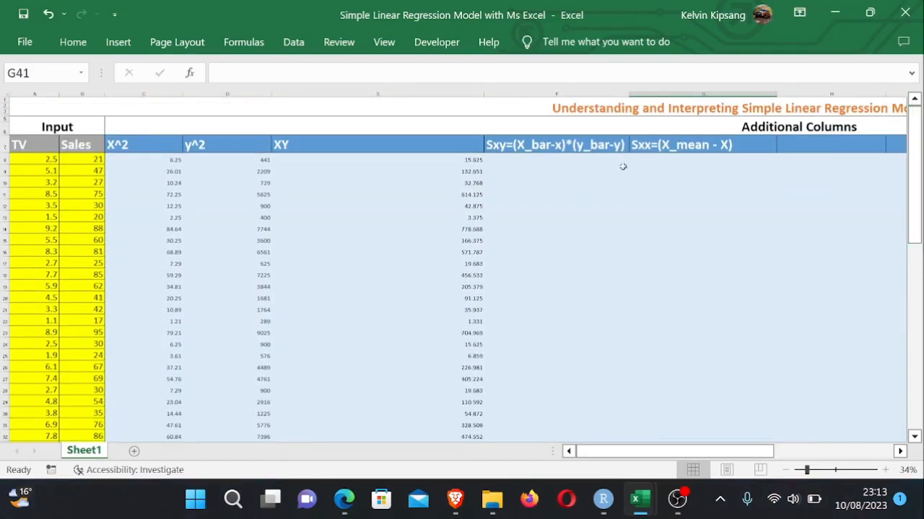
left_click(555, 161)
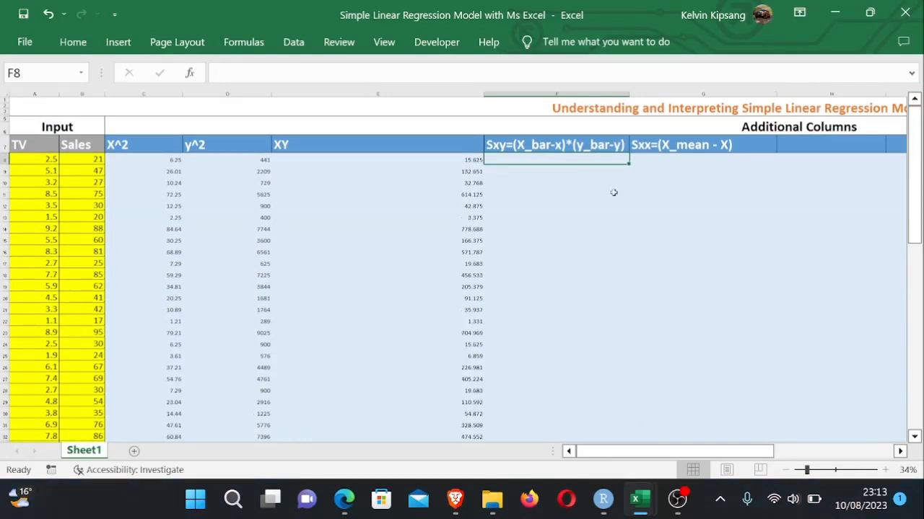
left_click_drag(613, 193, 554, 159)
left_click(552, 159)
type("=")
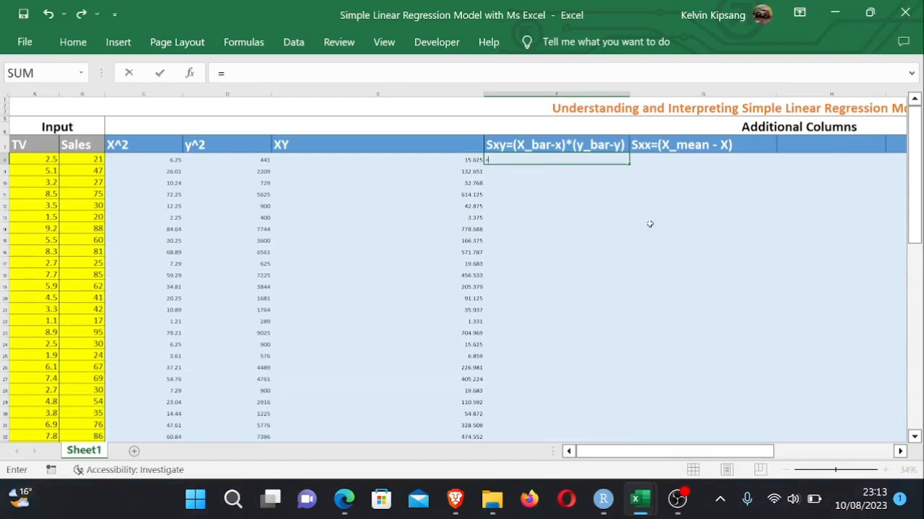
left_click_drag(912, 201, 913, 287)
left_click(92, 287)
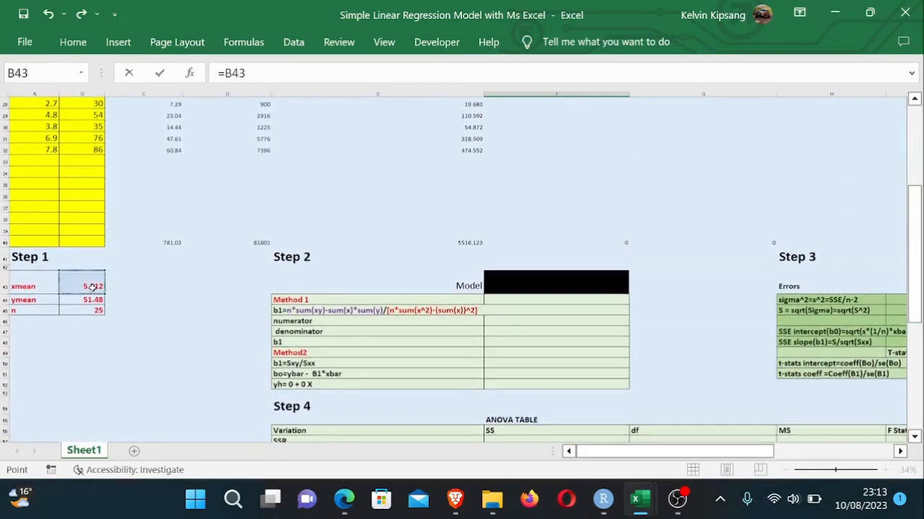
type("-")
left_click_drag(914, 192, 899, 112)
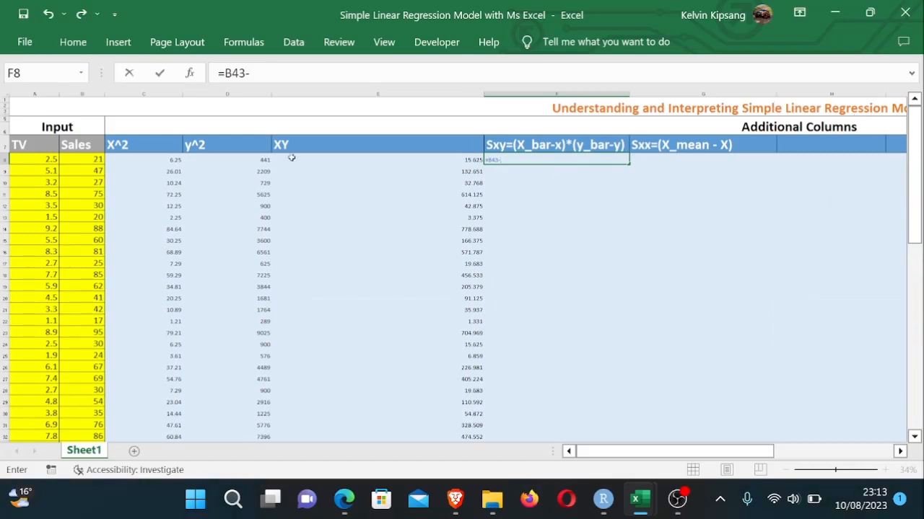
left_click(48, 159)
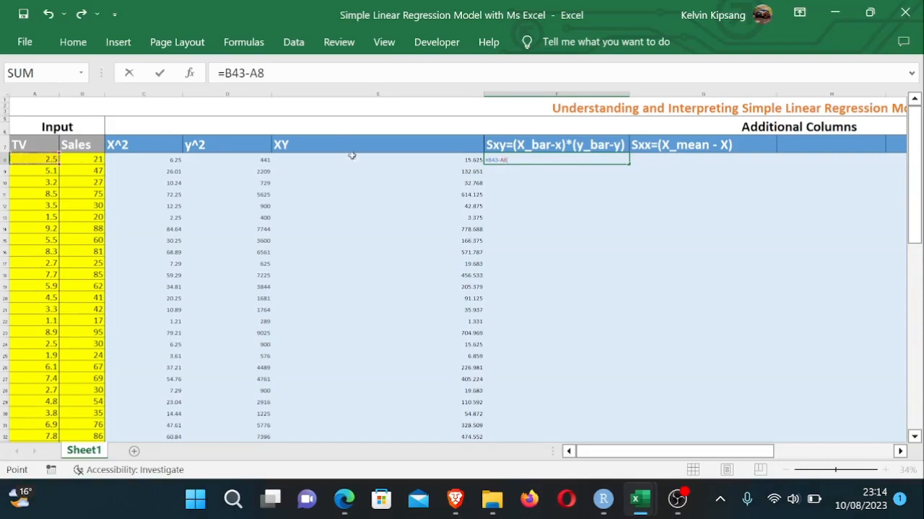
key("F2")
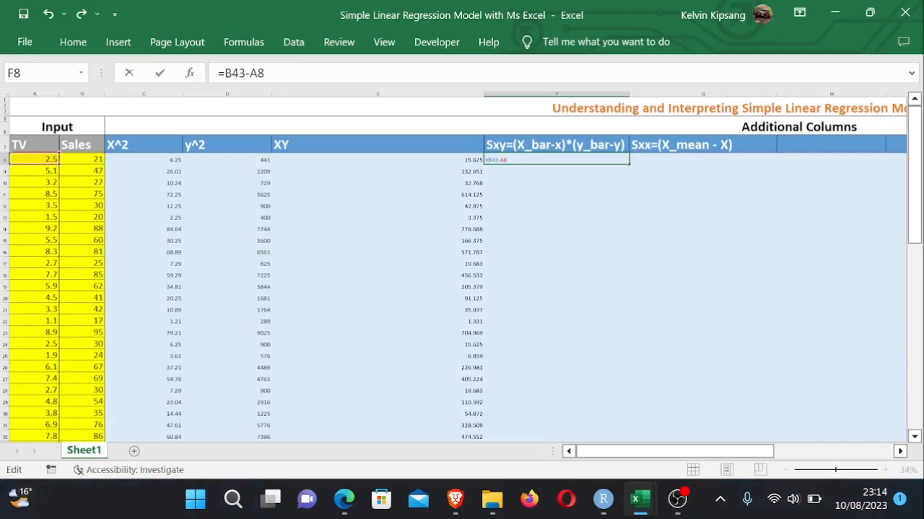
type("$B$")
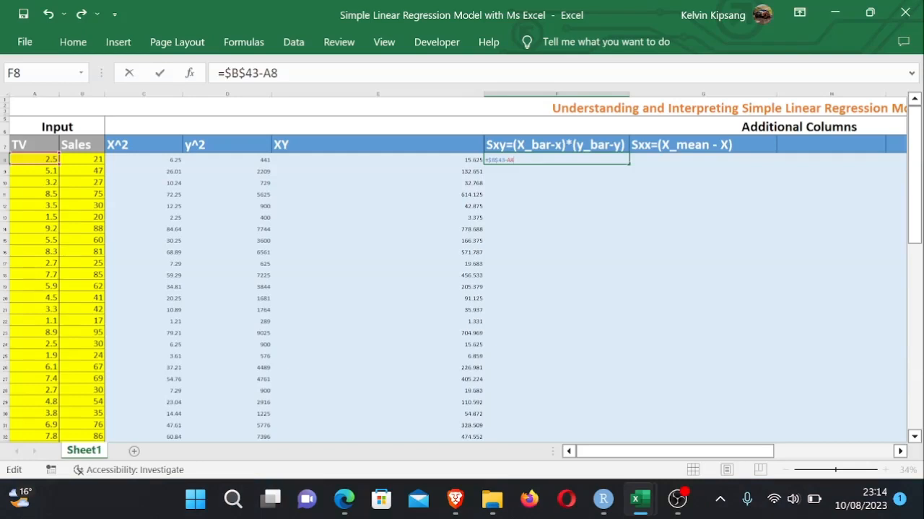
key("Return")
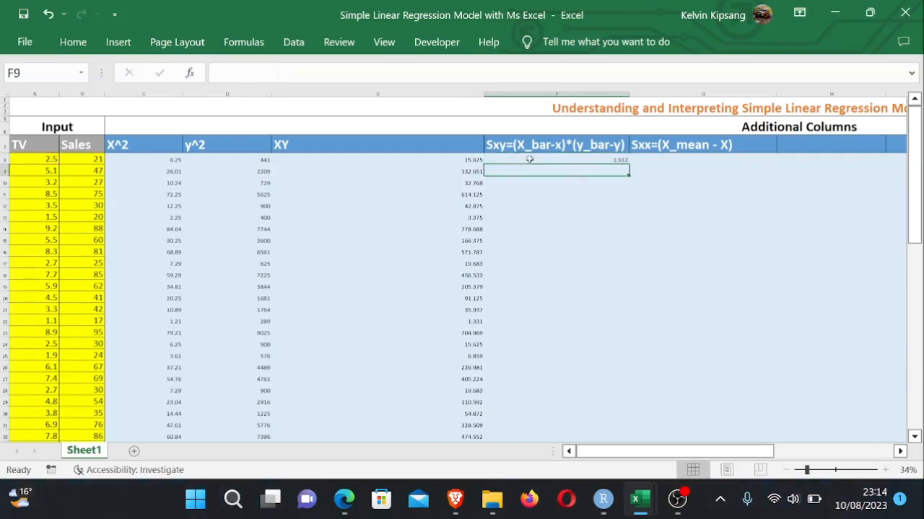
- Extend the F8 formula to =($B$43-A8)*($B$44-B8), multiplying by the locked y-mean deviation
double_click(586, 160)
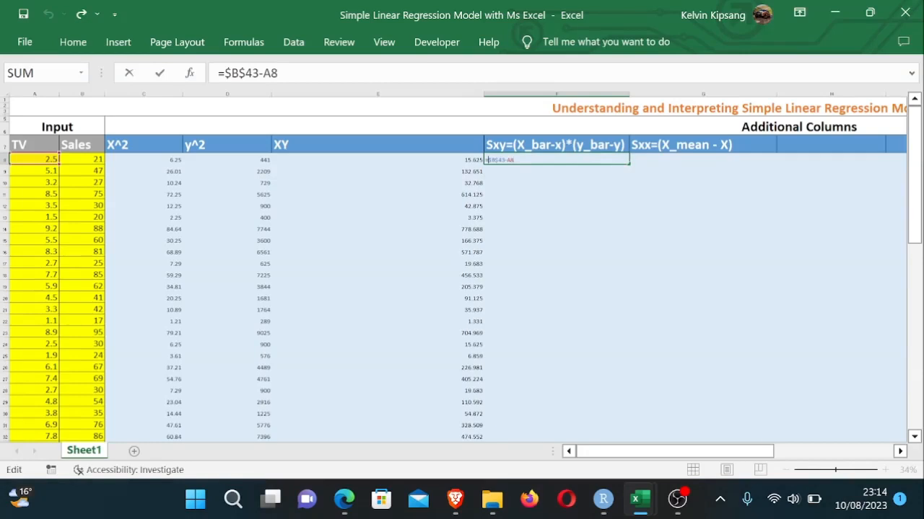
type("(")
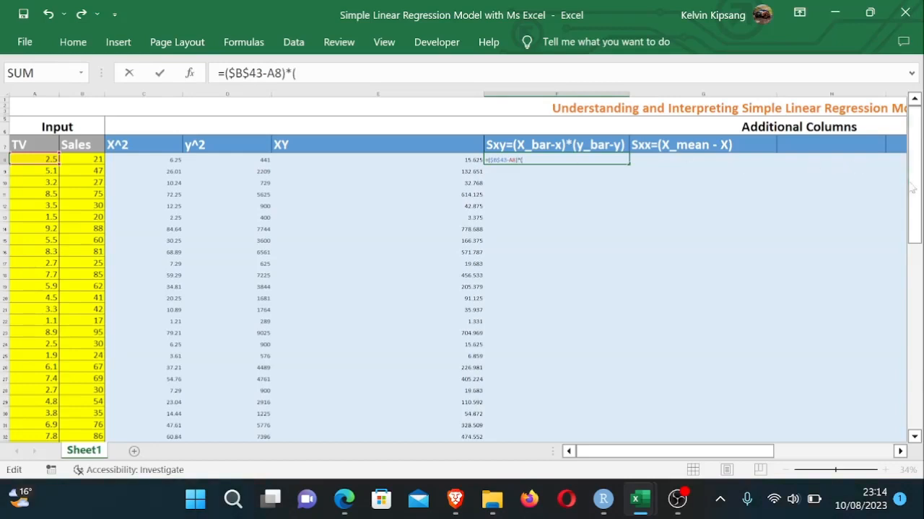
left_click_drag(914, 189, 915, 270)
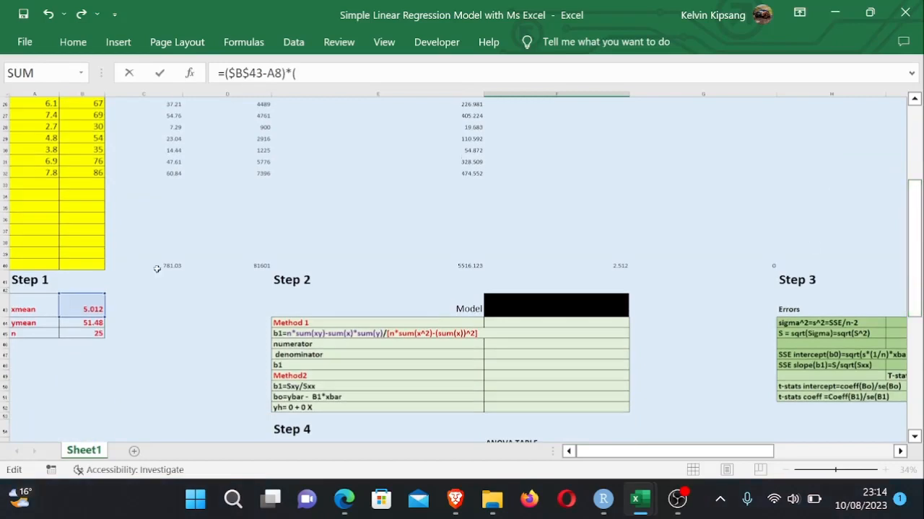
left_click(87, 324)
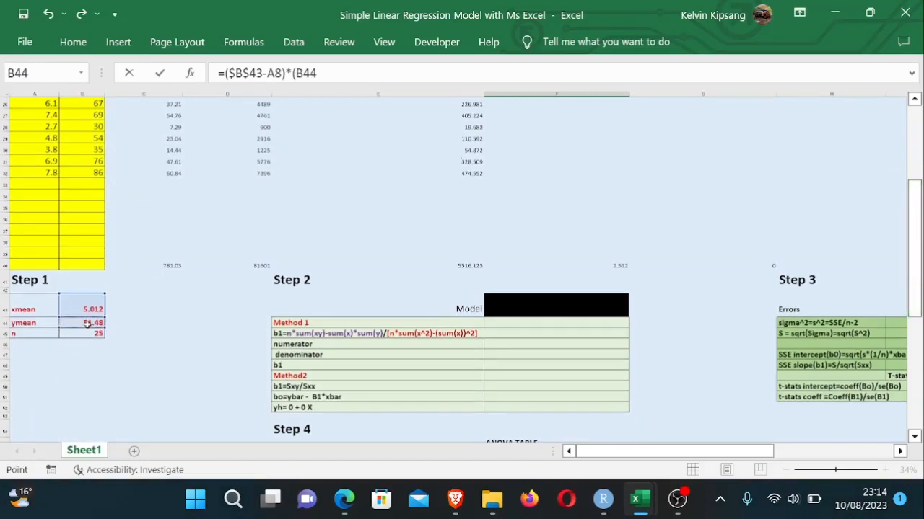
type("-")
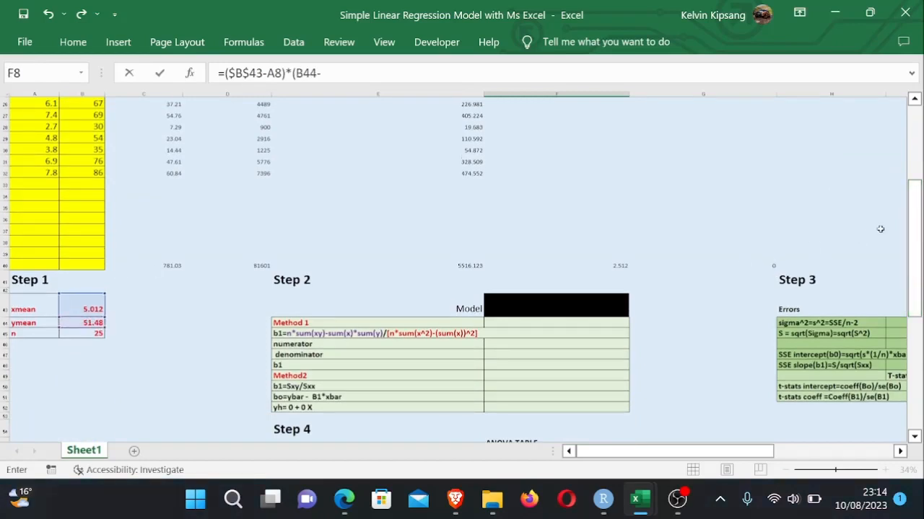
left_click_drag(920, 215, 917, 144)
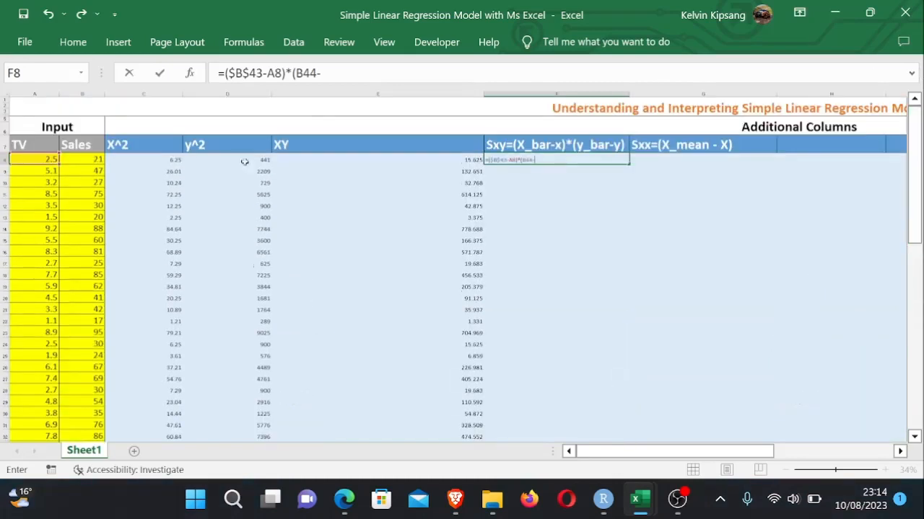
left_click(96, 163)
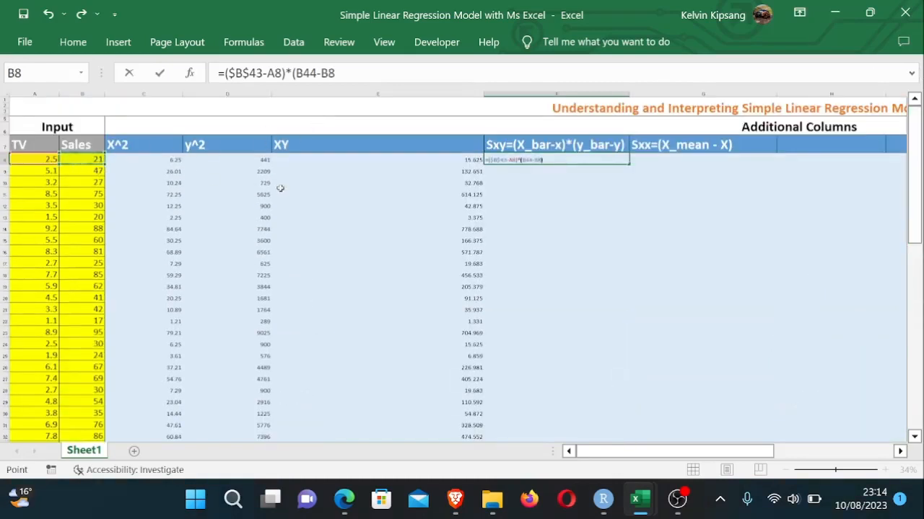
type(")")
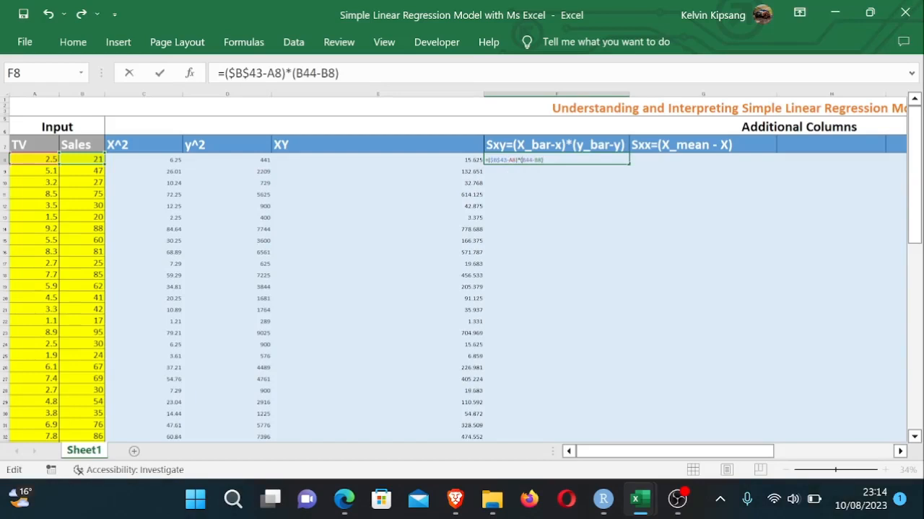
type("$B$")
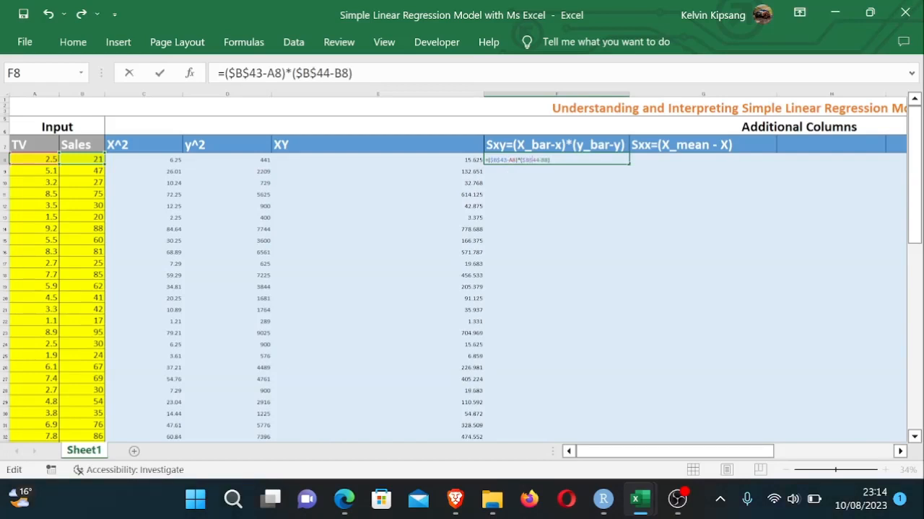
key("Return")
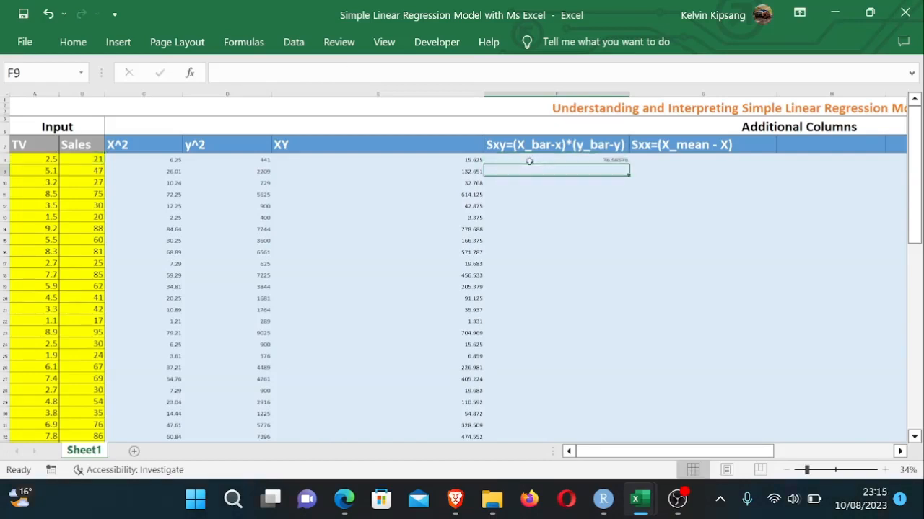
- Fill the F8 Sxy formula down to row 32 and open the last cell to check its references
left_click(588, 159)
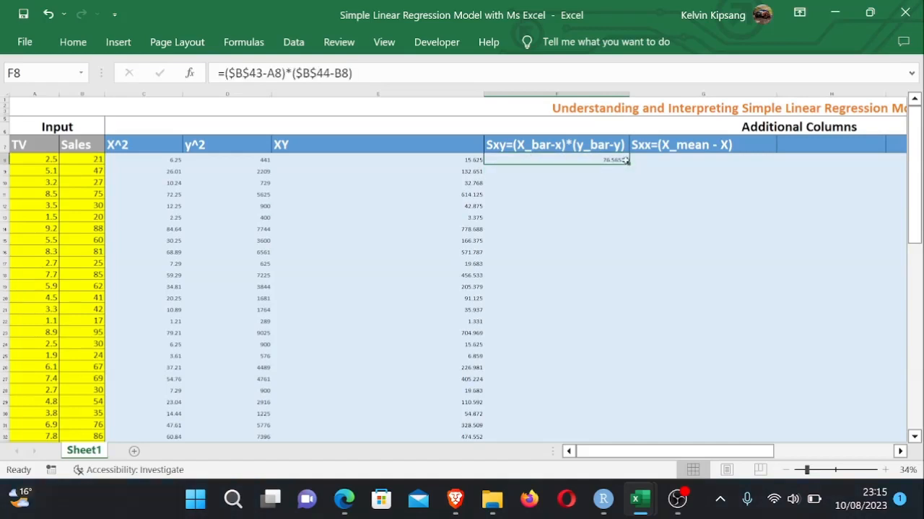
mouse_move(620, 222)
left_mouse_down()
mouse_move(625, 299)
mouse_move(630, 284)
mouse_move(626, 426)
mouse_move(604, 184)
mouse_move(619, 228)
left_mouse_up()
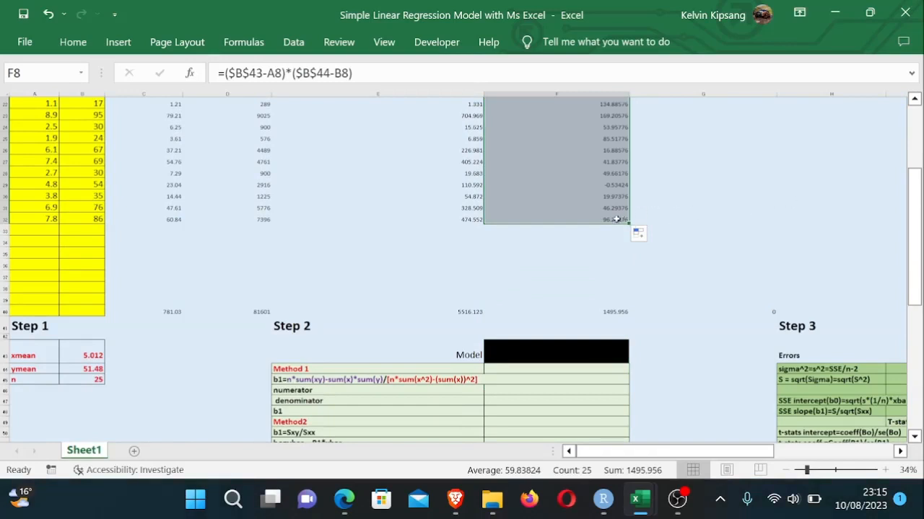
double_click(615, 220)
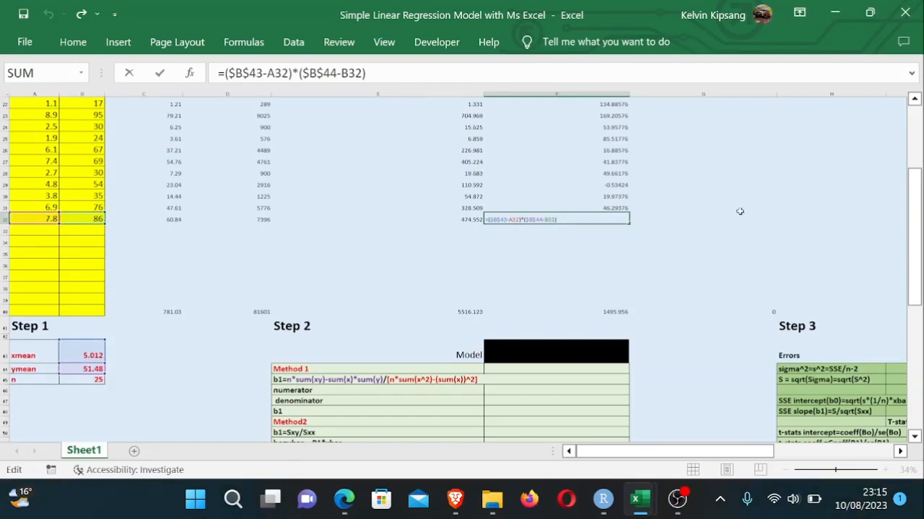
- Total the TV column in A40 with AutoSum as =SUM(A8:A39)
key("Return")
left_click_drag(920, 171, 918, 202)
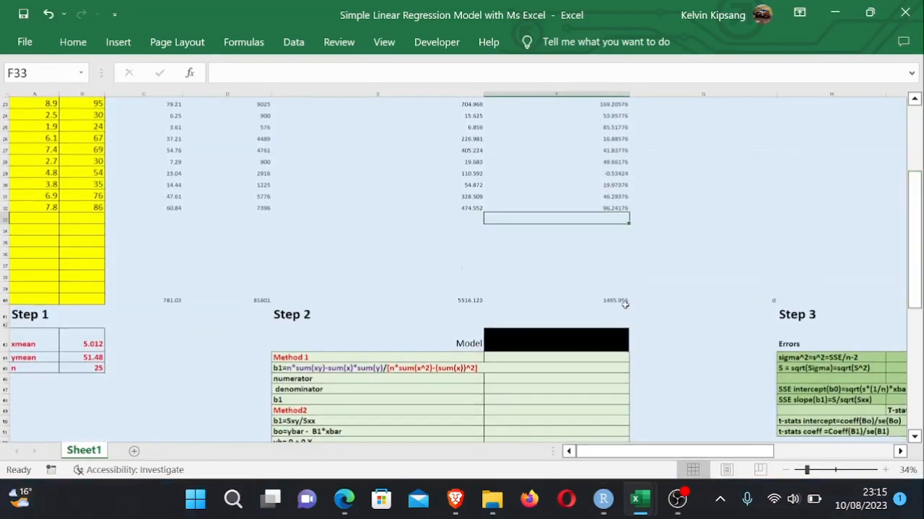
left_click(618, 301)
key("ctrl+Down")
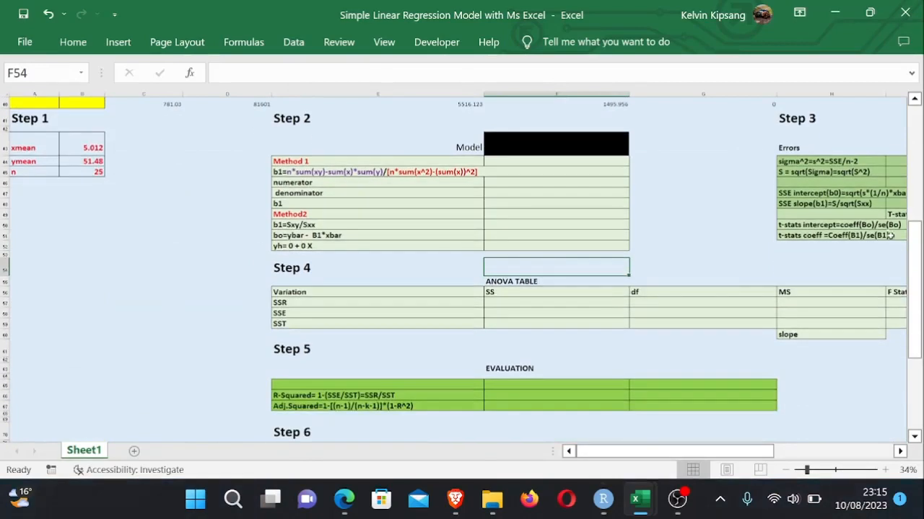
left_click_drag(915, 258, 907, 190)
left_click(467, 359)
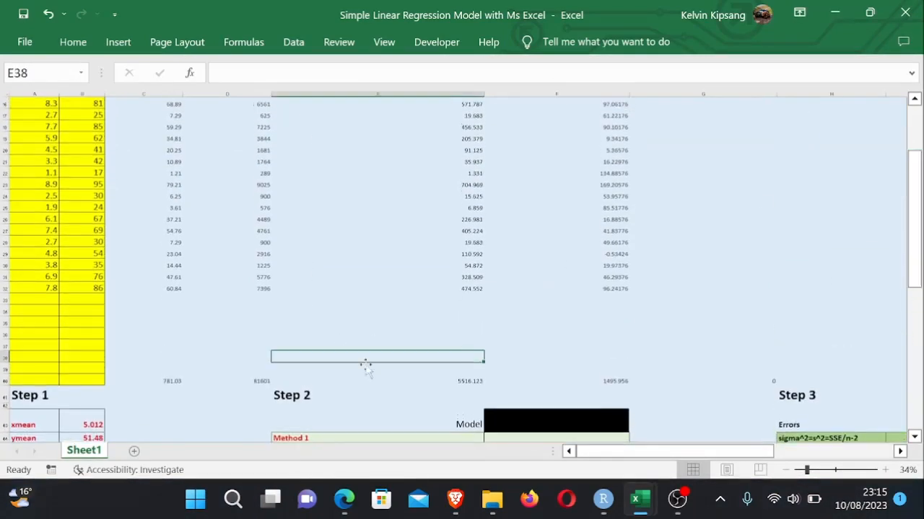
left_click(31, 379)
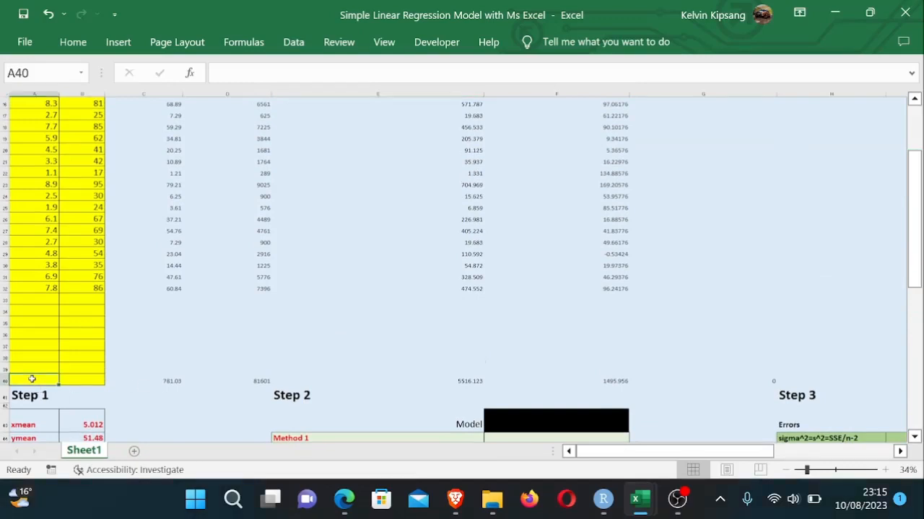
key("alt")
key("alt+=")
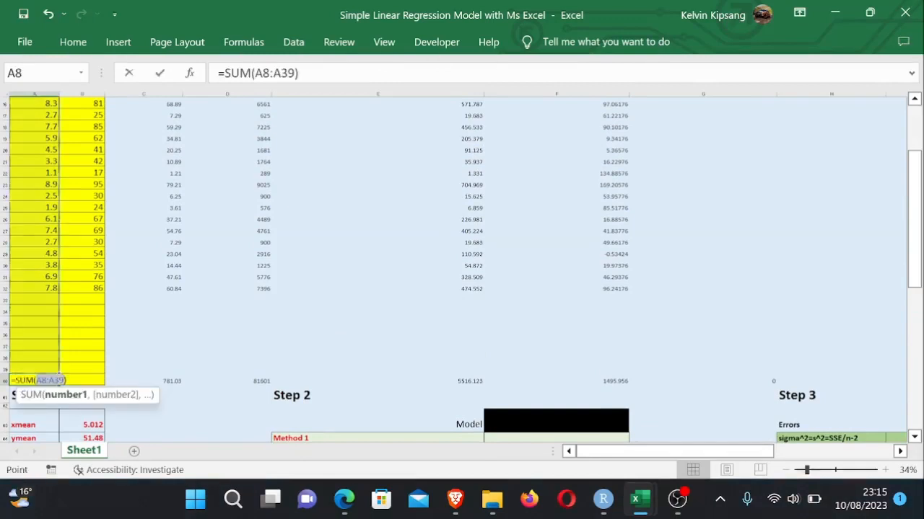
key("Return")
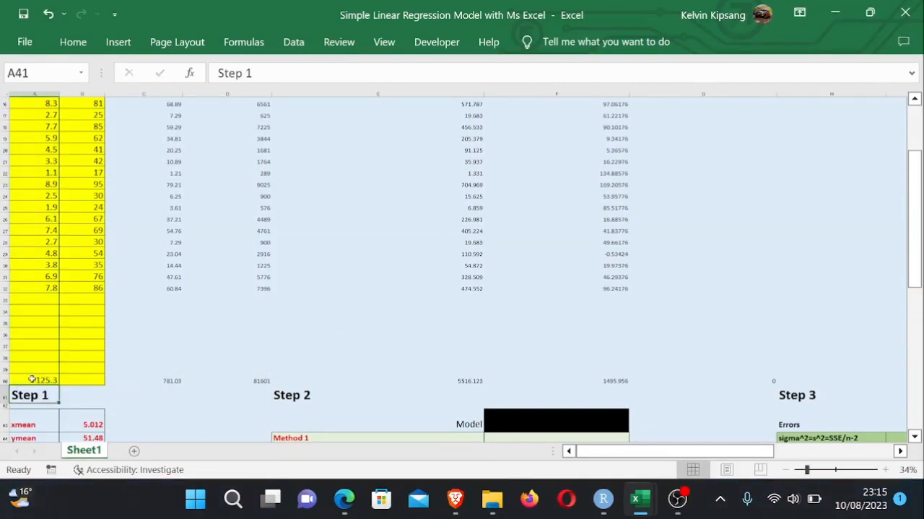
- Total the Sales column in B40 with AutoSum as =SUM(B8:B39)
left_click(80, 378)
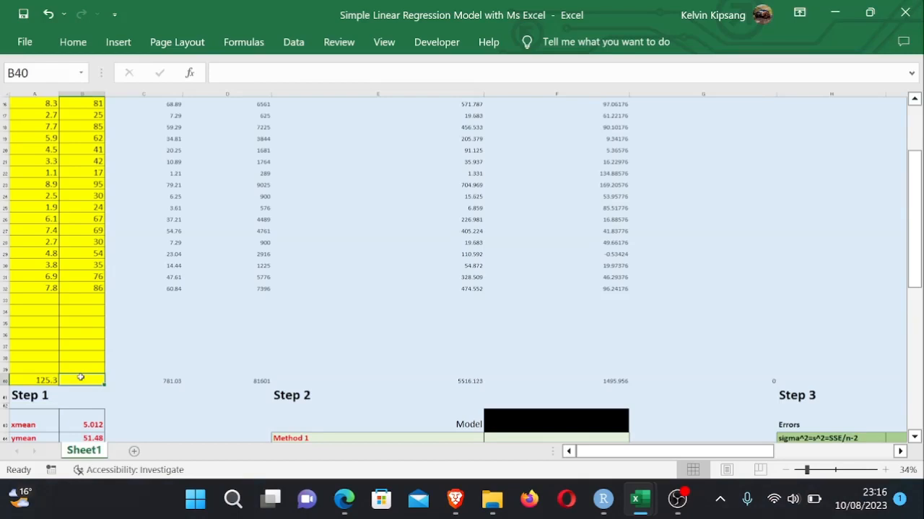
key("alt+=")
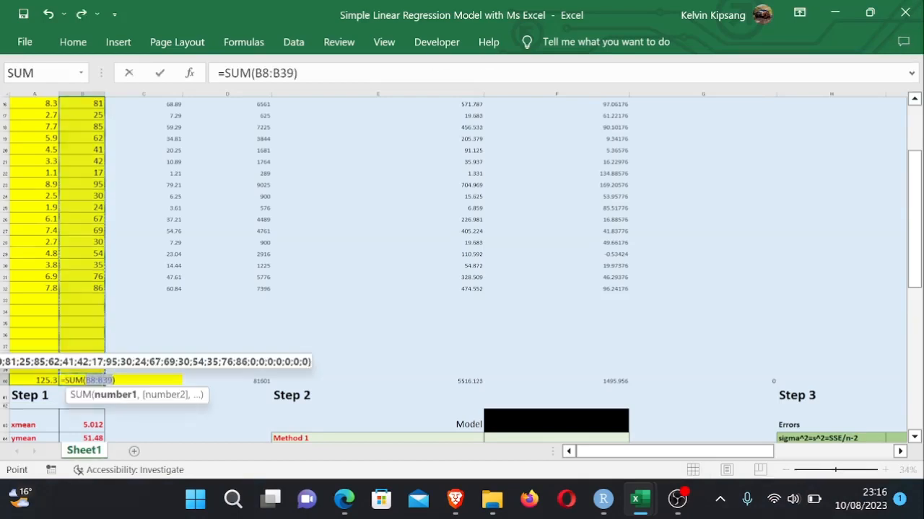
key("Return")
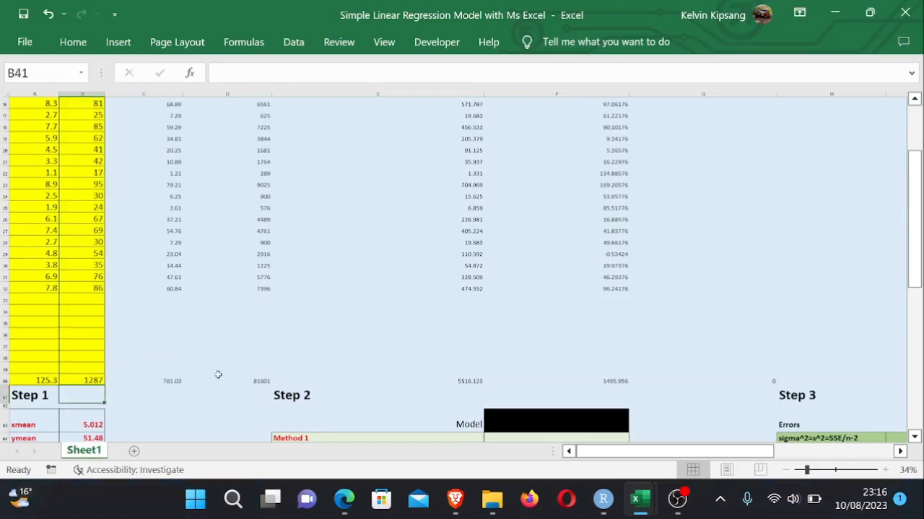
- Apply all borders to the totals row A40:F40
left_click(217, 376)
left_click_drag(34, 380, 442, 376)
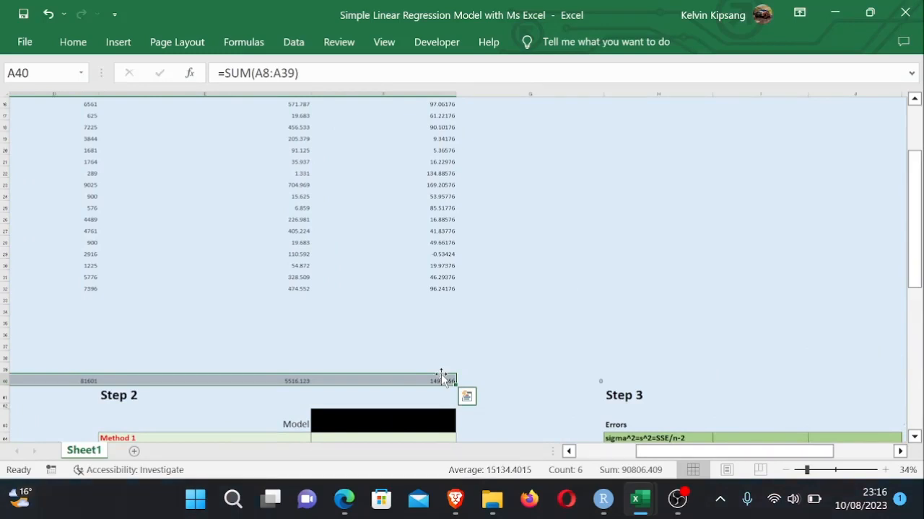
key("alt")
key("h")
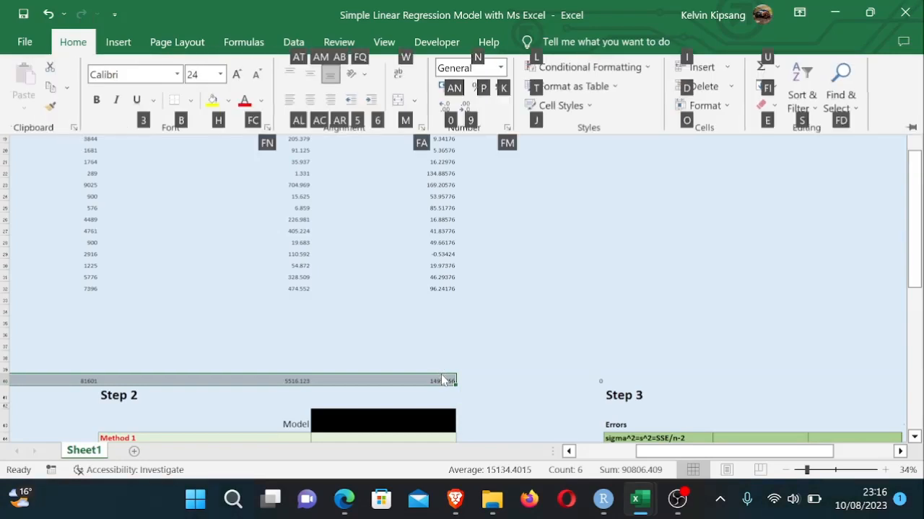
key("b")
key("a")
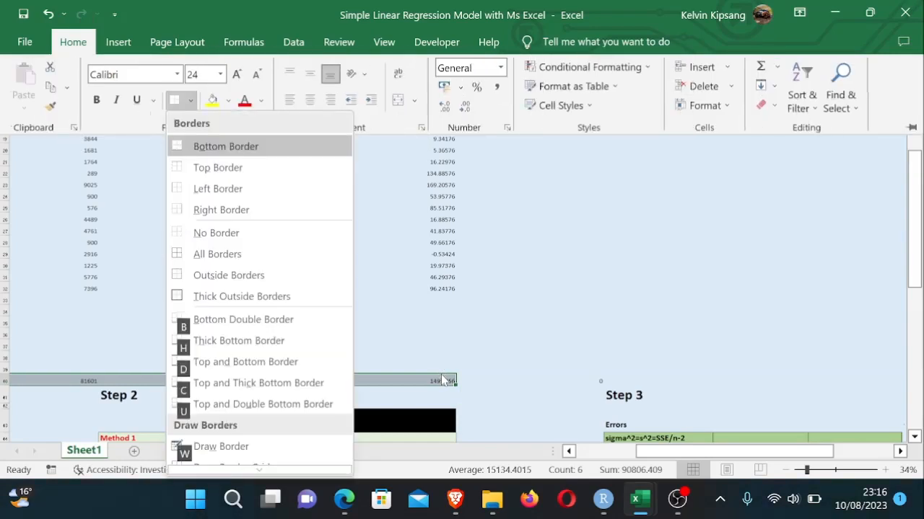
left_click(641, 353)
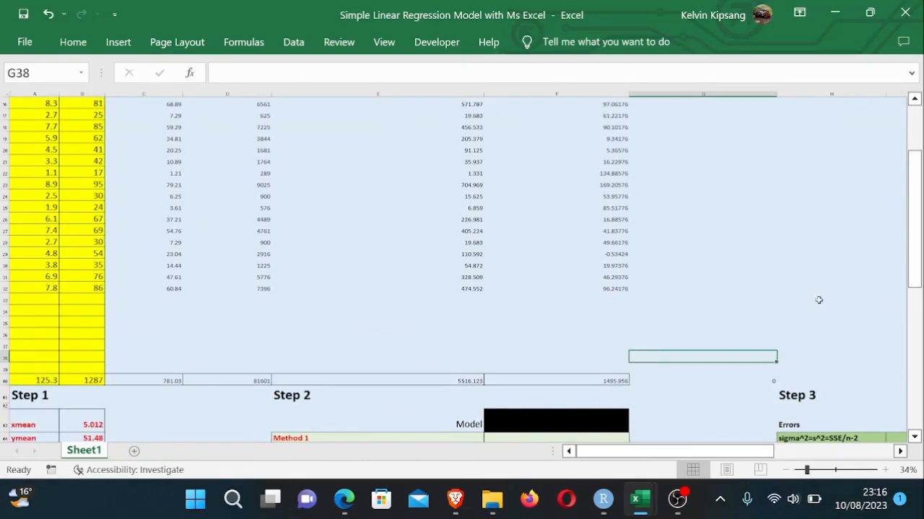
- Start a formula in the Method 1 numerator cell F46 of Step 2
left_click_drag(913, 286, 919, 326)
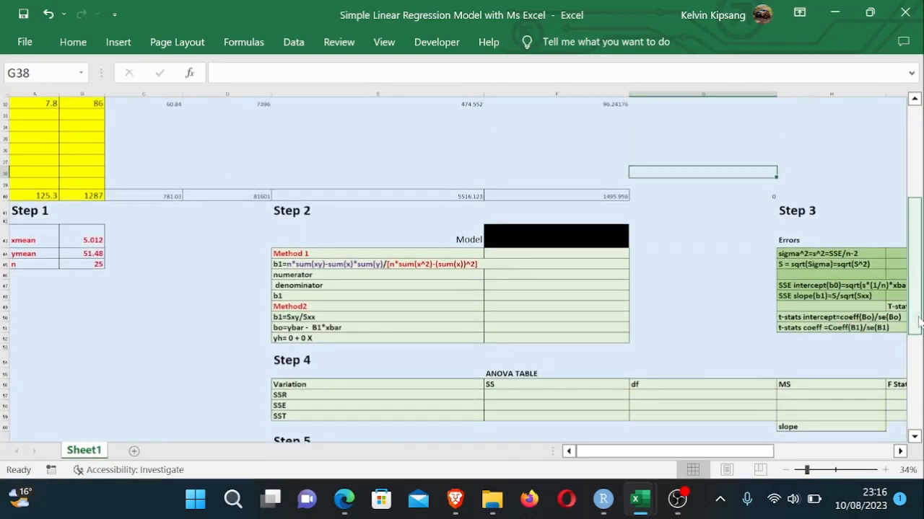
left_click(669, 316)
left_click(705, 274)
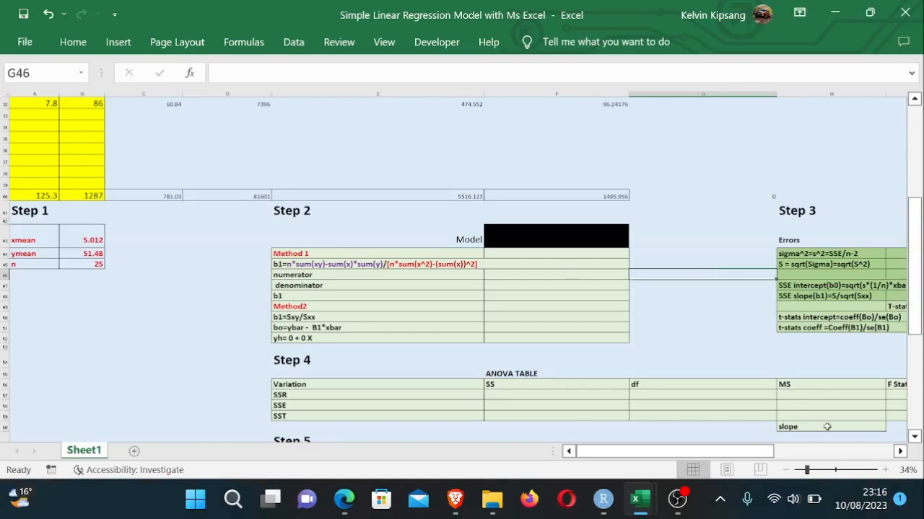
left_click_drag(724, 454, 769, 445)
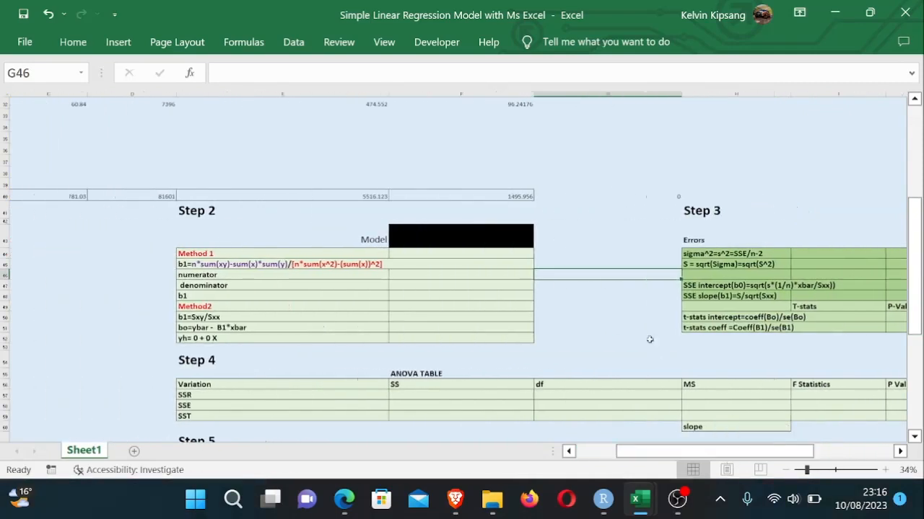
left_click(407, 253)
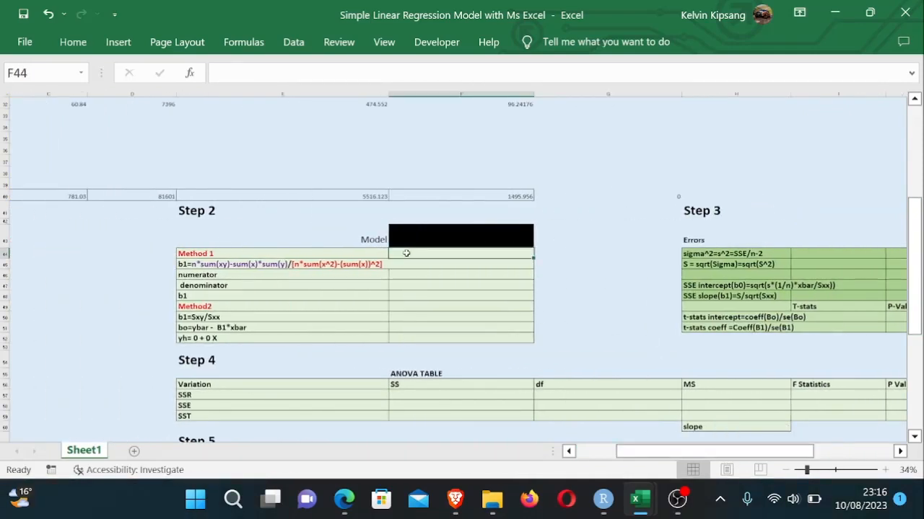
left_click(407, 275)
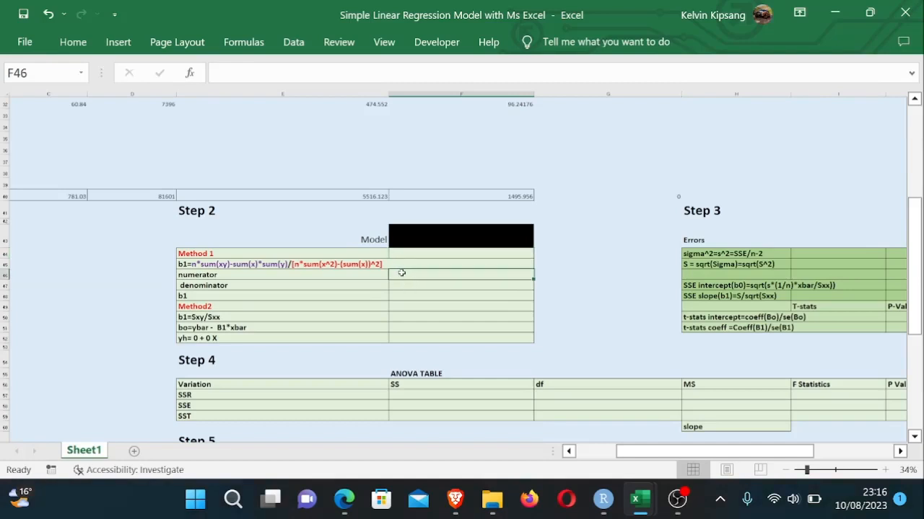
left_click(286, 275)
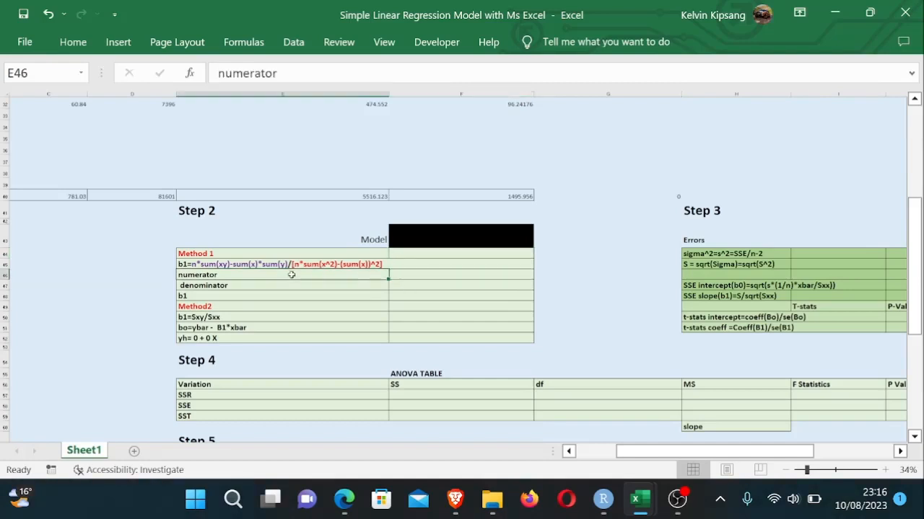
left_click(409, 284)
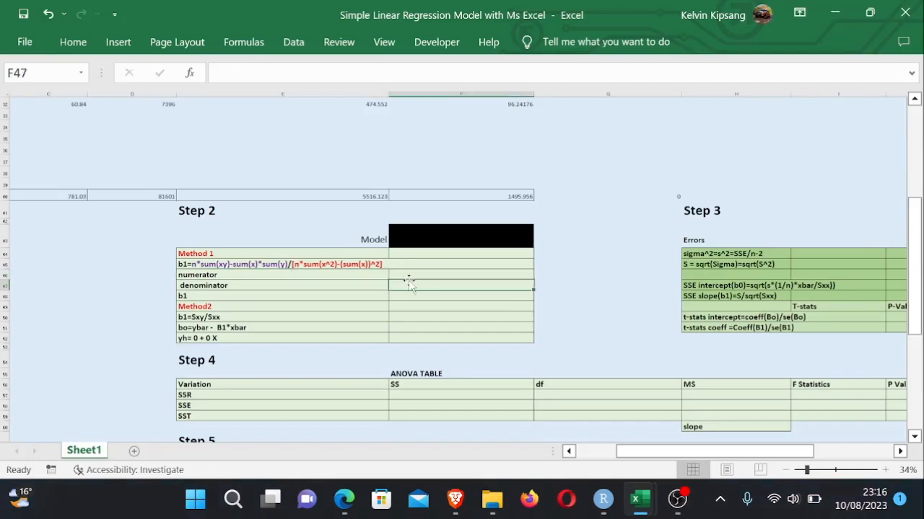
left_click(409, 275)
type("=")
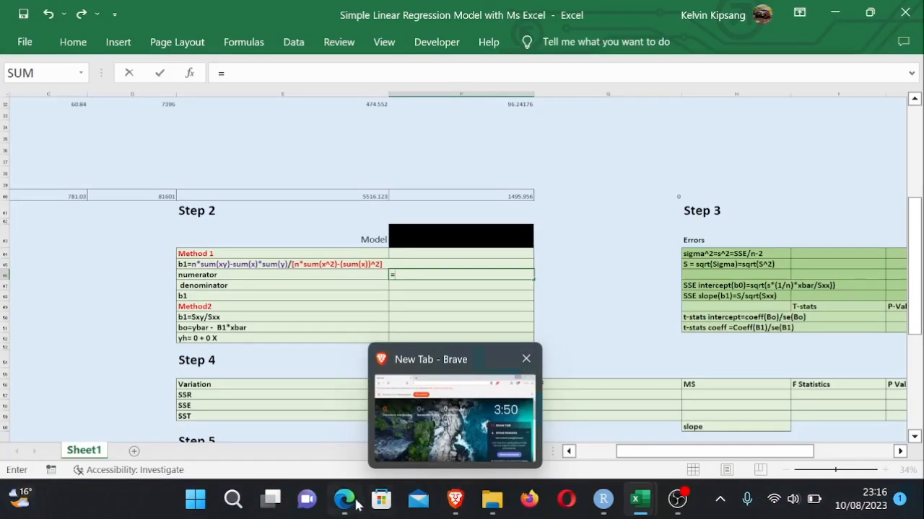
- Switch to the Simple Linear Regression PDF to review the Method I and Method II slope formulas, then return to Excel
left_click(352, 502)
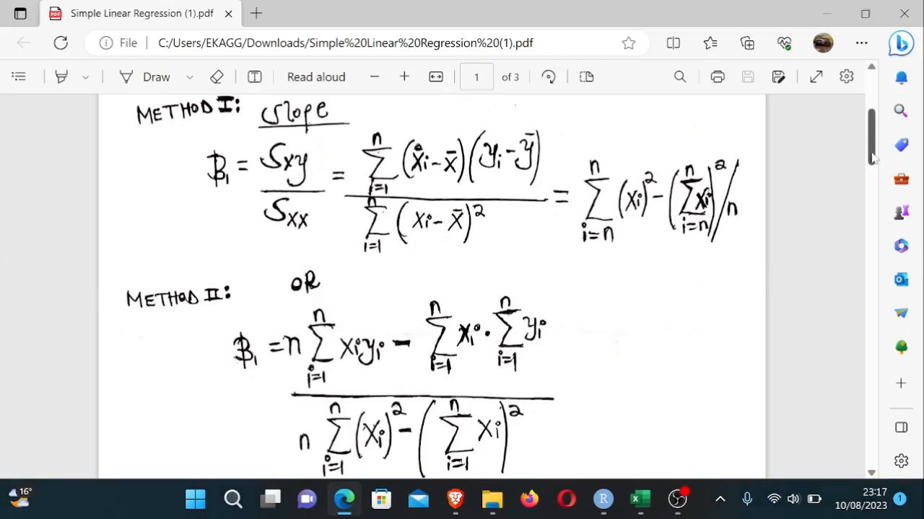
scroll(871, 172, "down", 3)
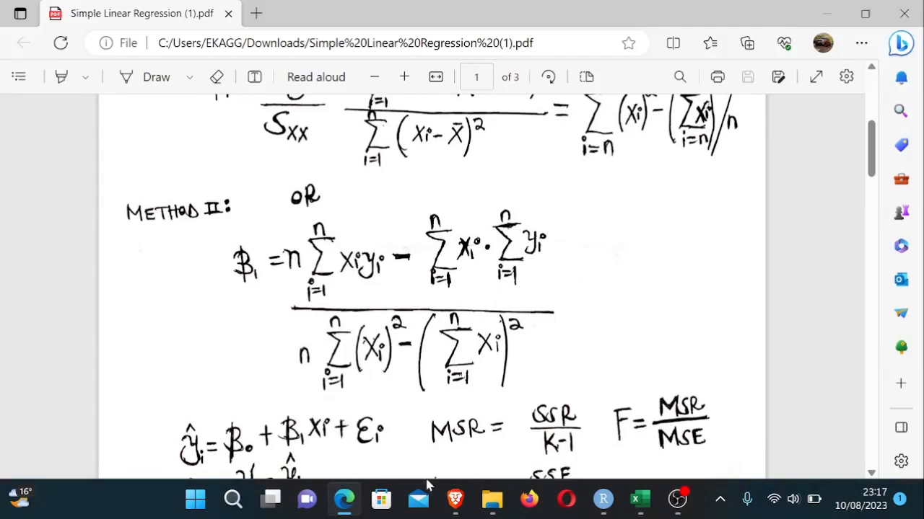
mouse_move(348, 507)
mouse_move(639, 499)
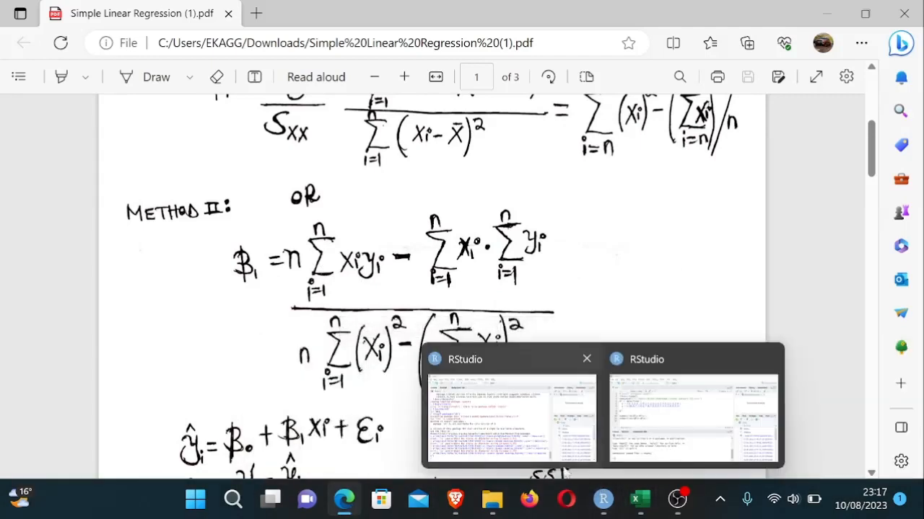
left_click(451, 415)
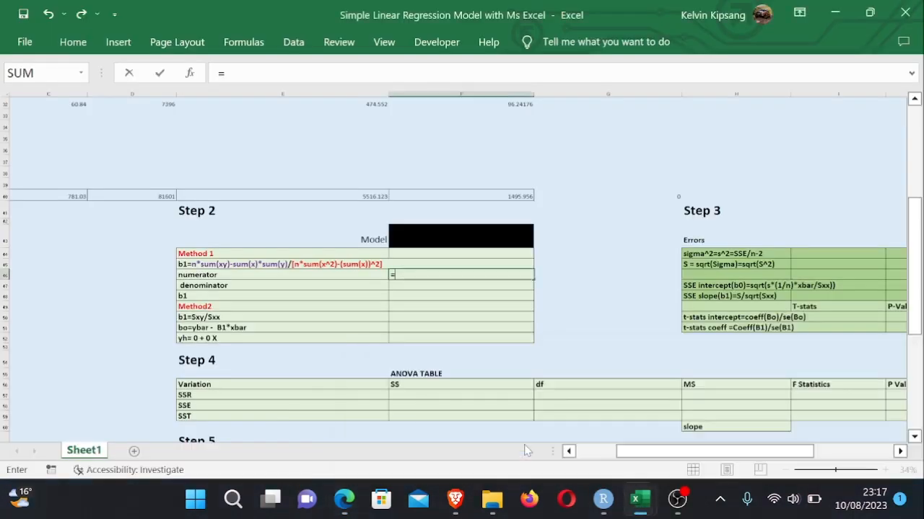
- Remove the accidental F54 reference from the numerator formula and confirm the cell
left_click(443, 361)
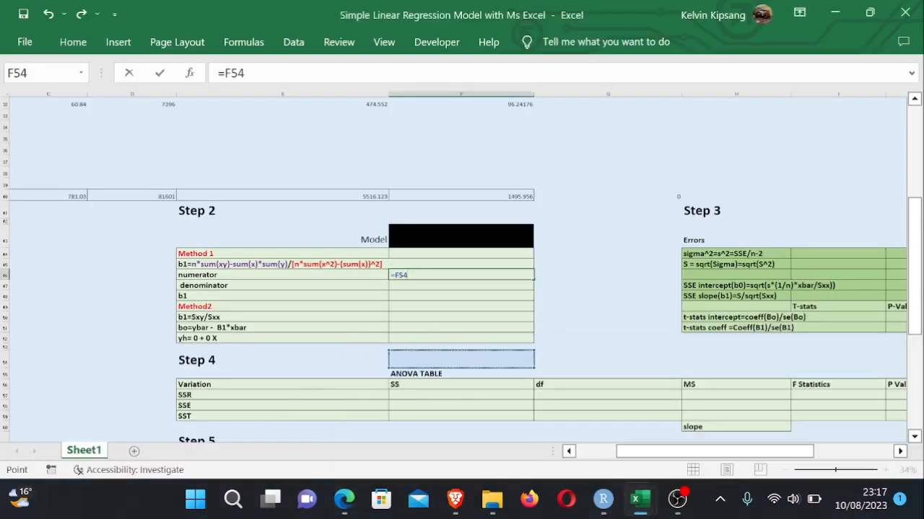
key("BackSpace")
key("BackSpace")
key("BackSpace")
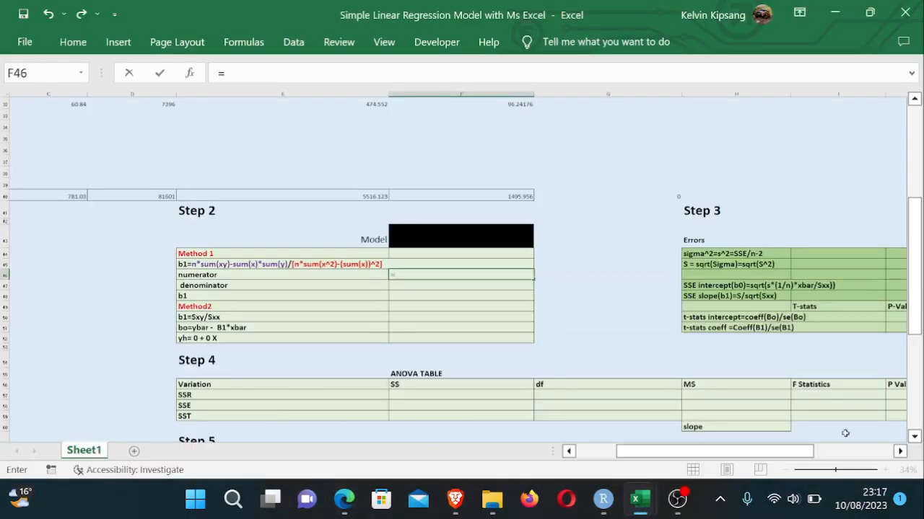
left_click_drag(766, 453, 703, 453)
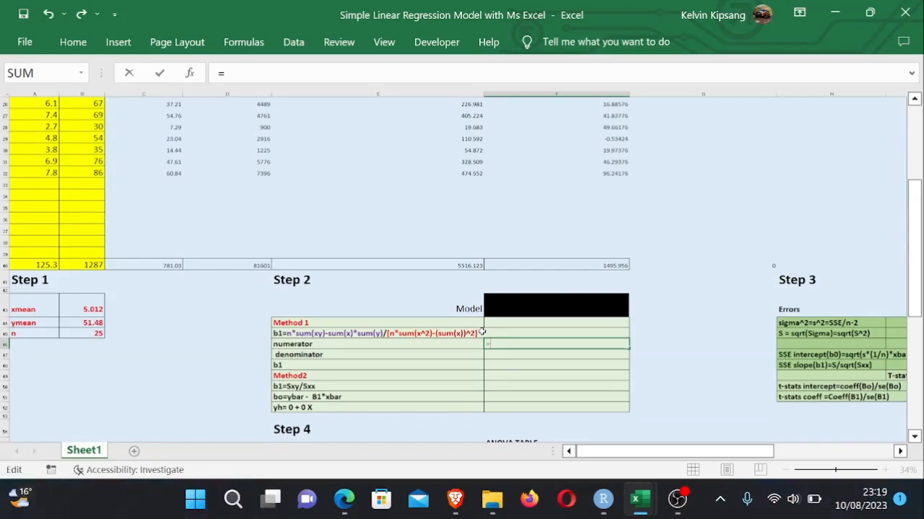
key("Return")
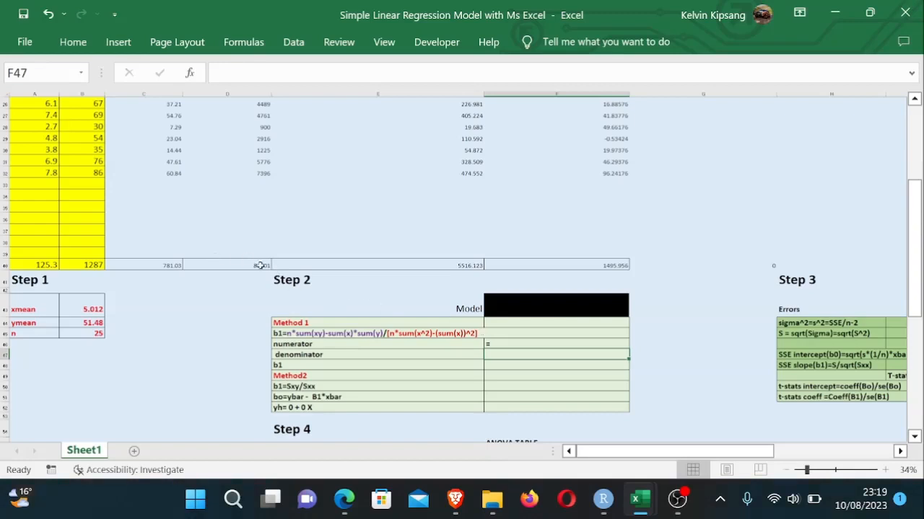
- Open the XY column total in E40 to check its SUM range
double_click(455, 266)
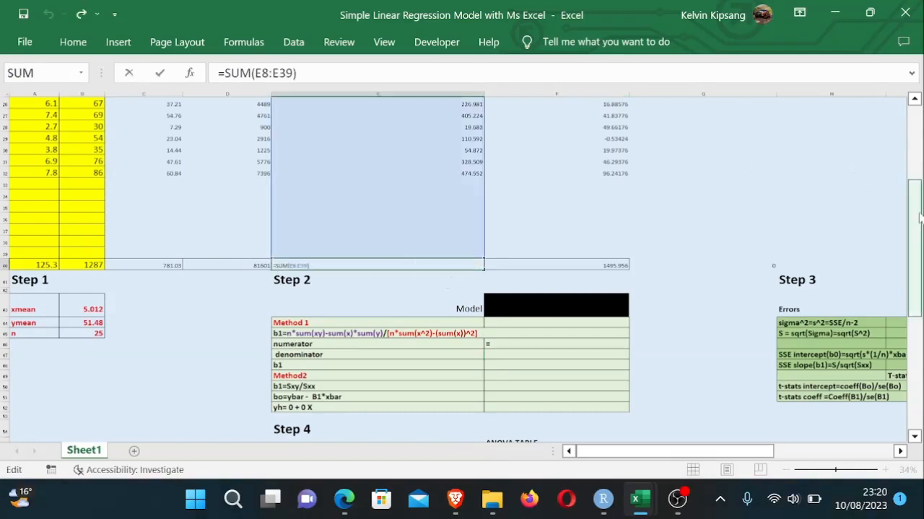
left_click_drag(920, 216, 913, 141)
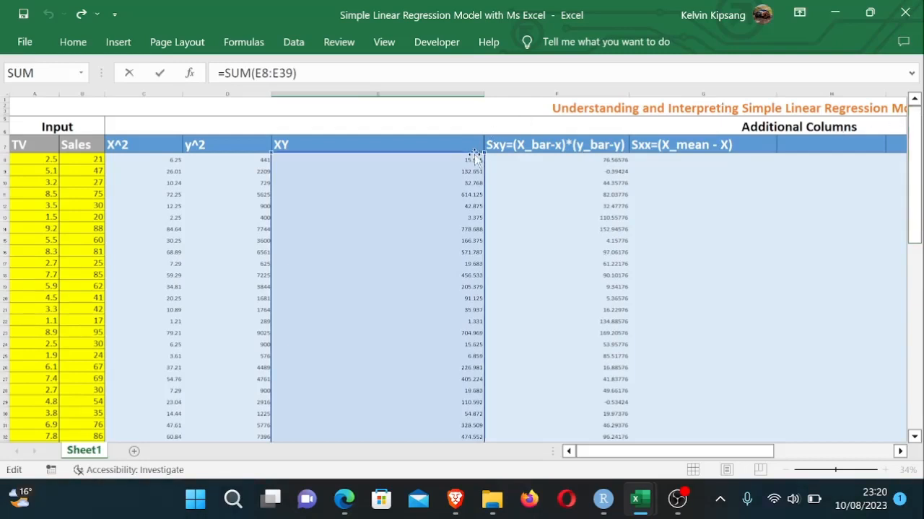
key("Return")
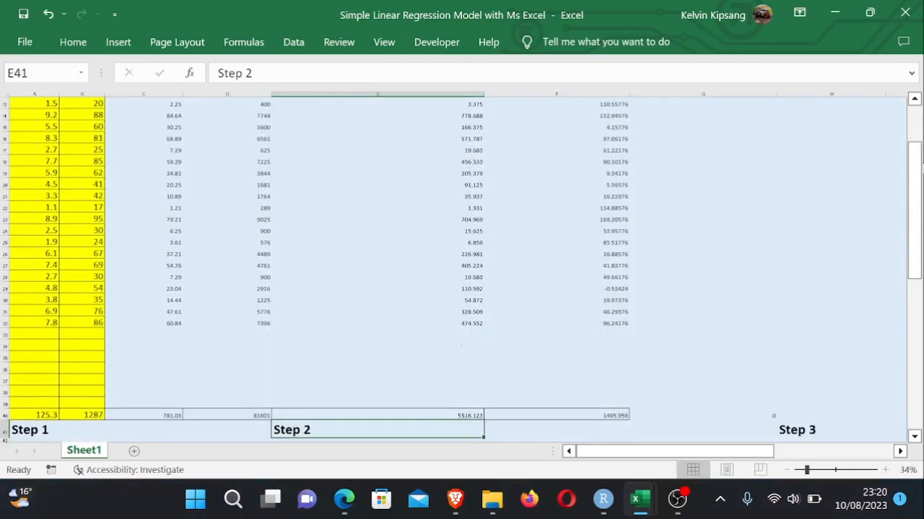
- Correct the first XY cell E8 so it multiplies TV by Sales with =A8*B8
left_click_drag(915, 177, 915, 140)
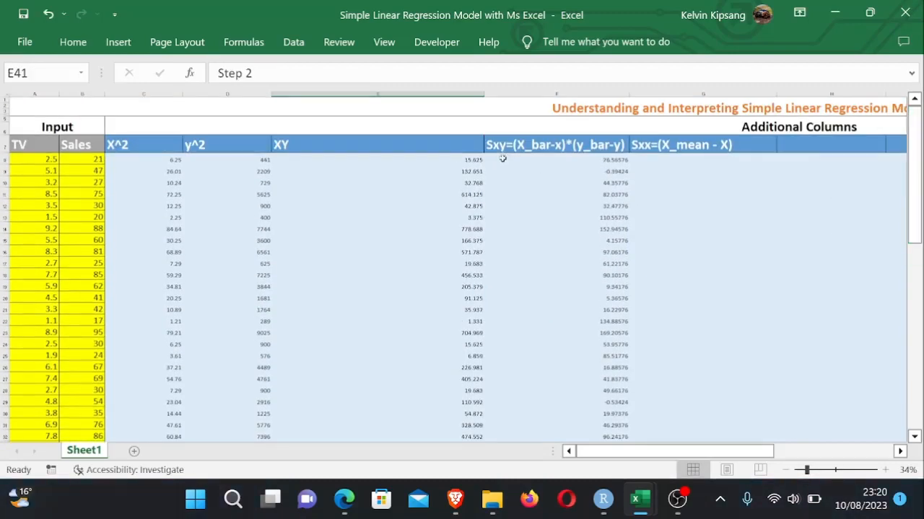
left_click(460, 159)
key("F2")
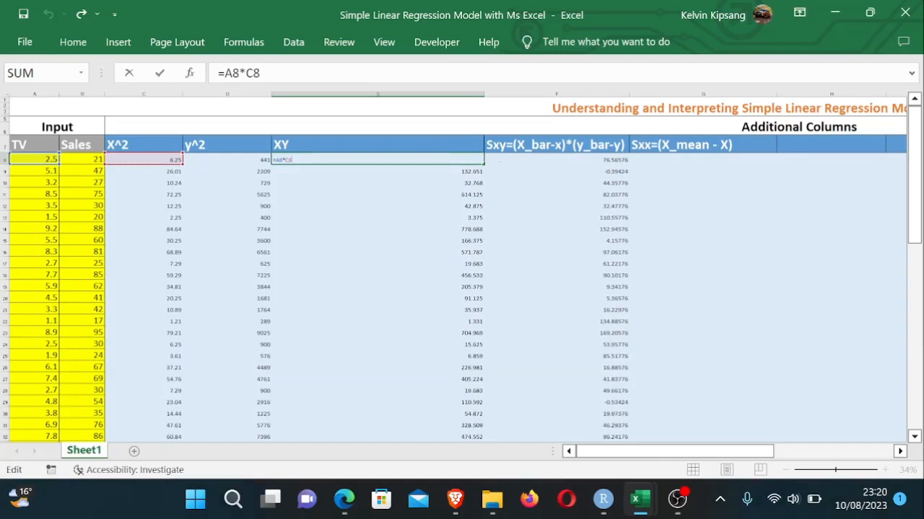
key("BackSpace")
key("BackSpace")
key("BackSpace")
key("BackSpace")
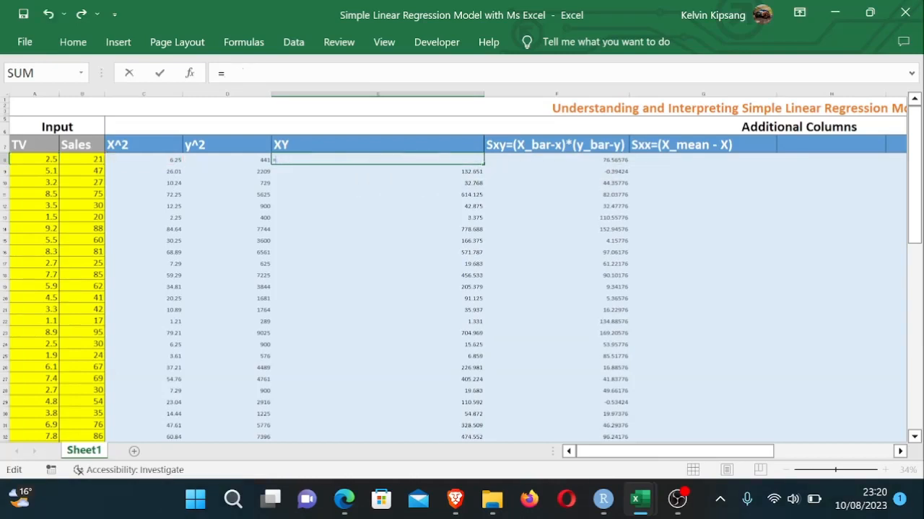
left_click(44, 158)
type("*")
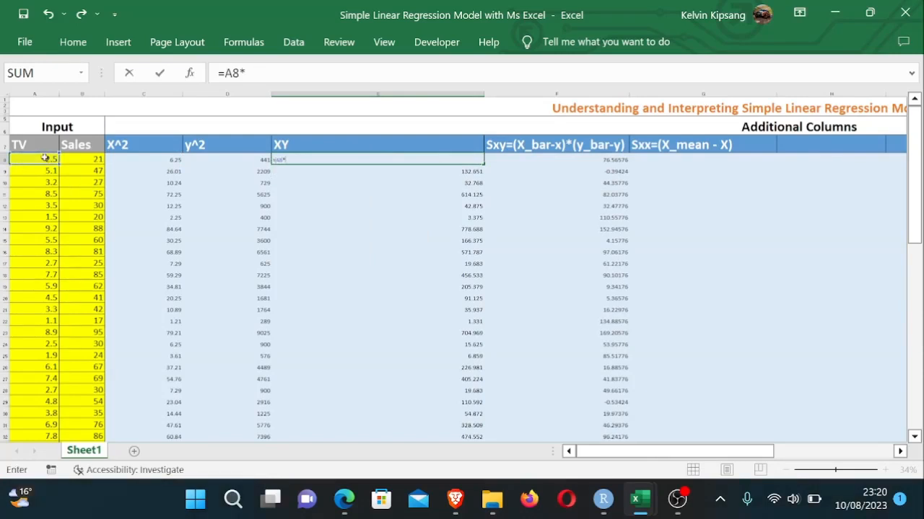
left_click(95, 158)
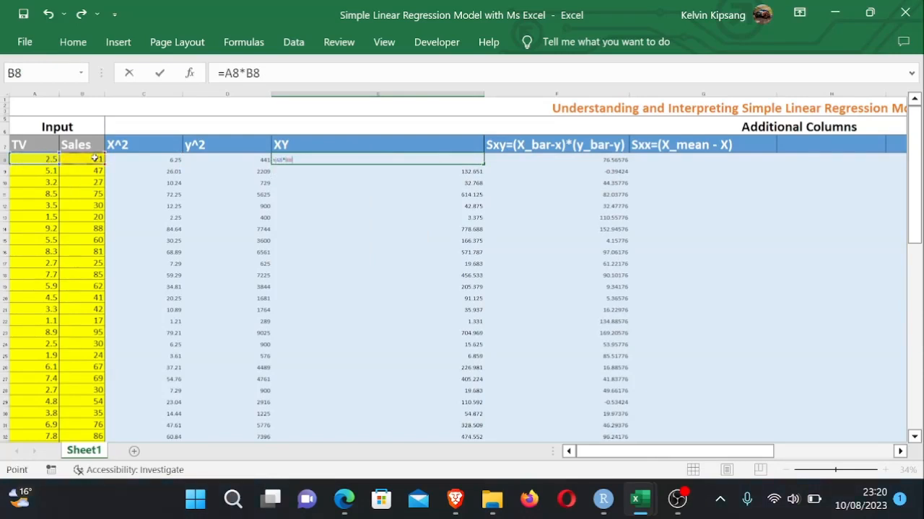
key("Return")
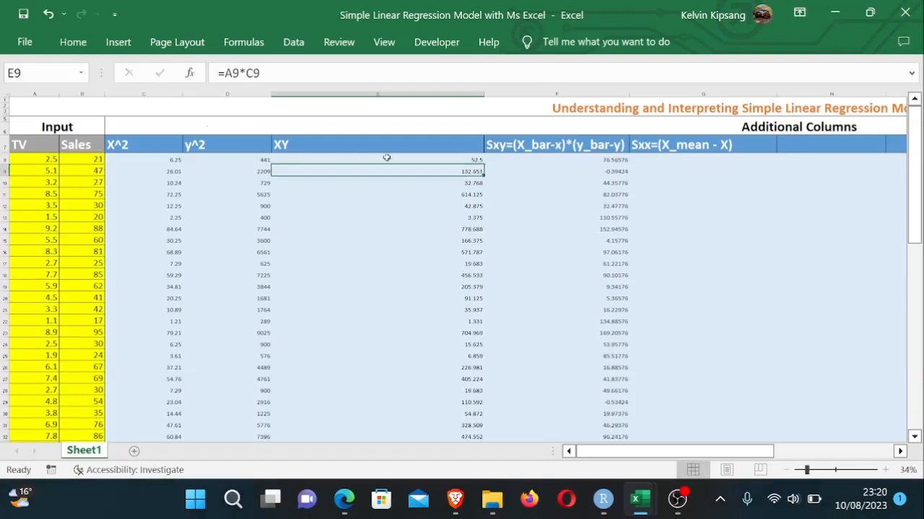
- Fill the corrected XY formula down from E8 through row 32
left_click(417, 159)
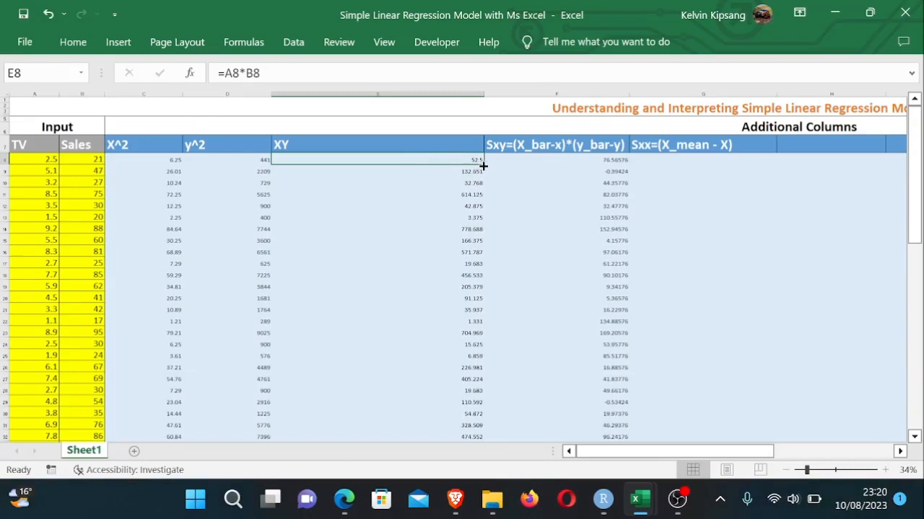
mouse_move(481, 163)
left_mouse_down()
mouse_move(477, 425)
mouse_move(478, 335)
left_mouse_up()
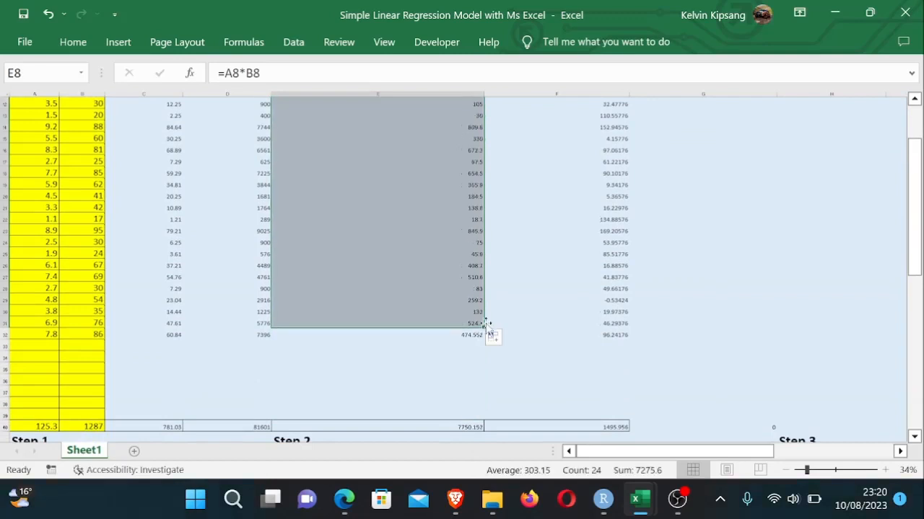
left_click_drag(481, 340, 484, 341)
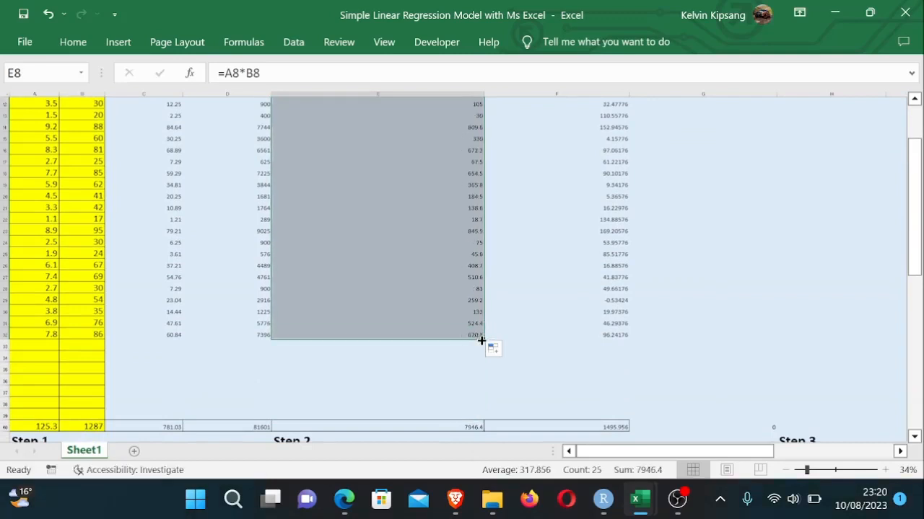
left_click(633, 394)
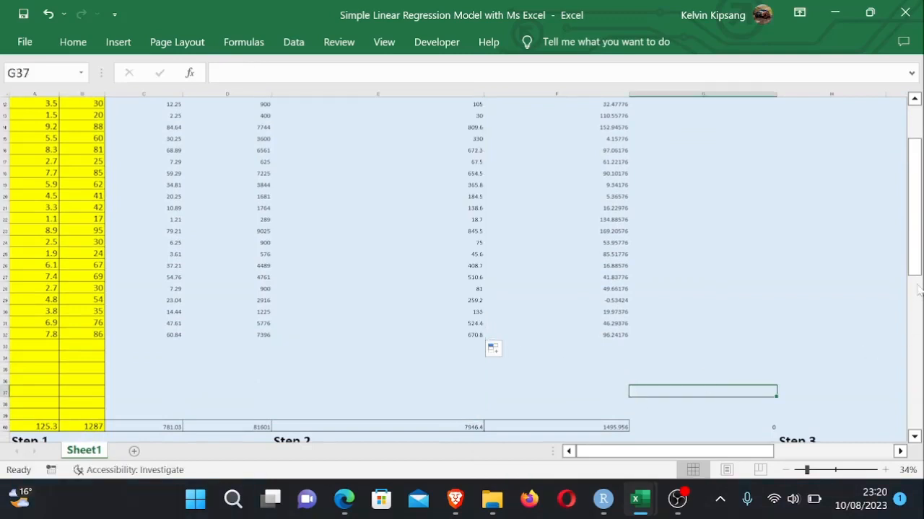
- Enter the Method 1 numerator in F46 as =(B45*E40)-(A40*B40), n times the XY total minus TV total times Sales total
left_click_drag(917, 285, 917, 332)
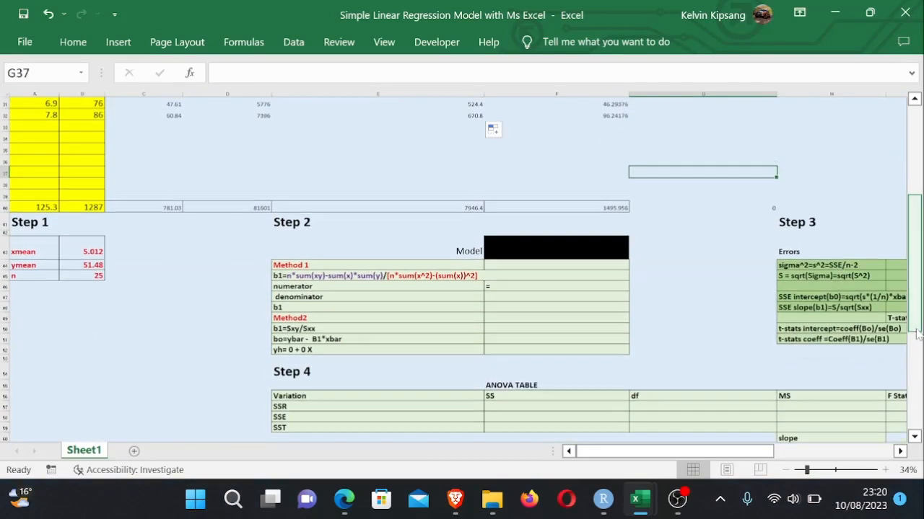
left_click(540, 287)
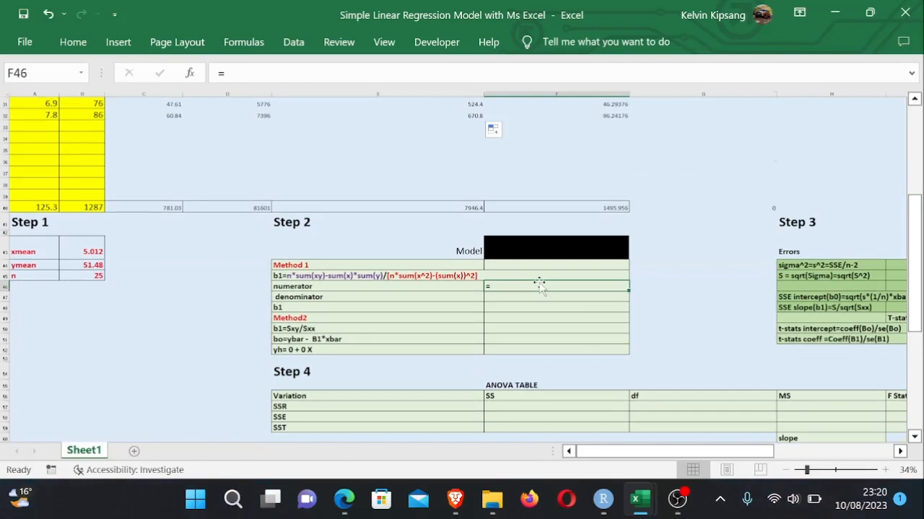
double_click(540, 283)
double_click(505, 286)
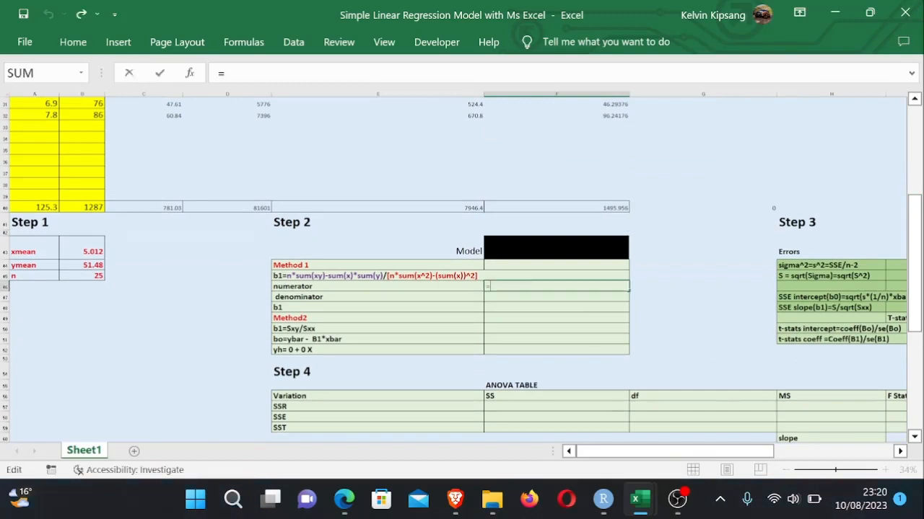
type("=(")
left_click(94, 276)
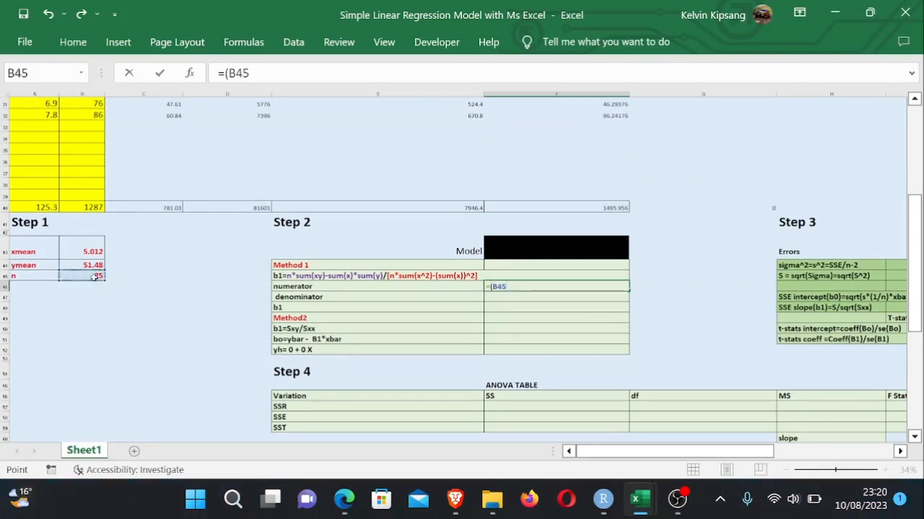
type("*")
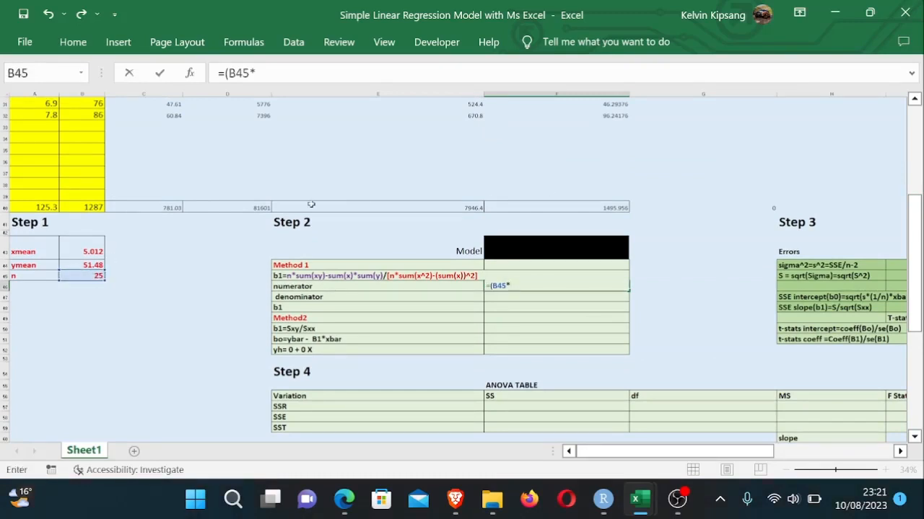
left_click(462, 207)
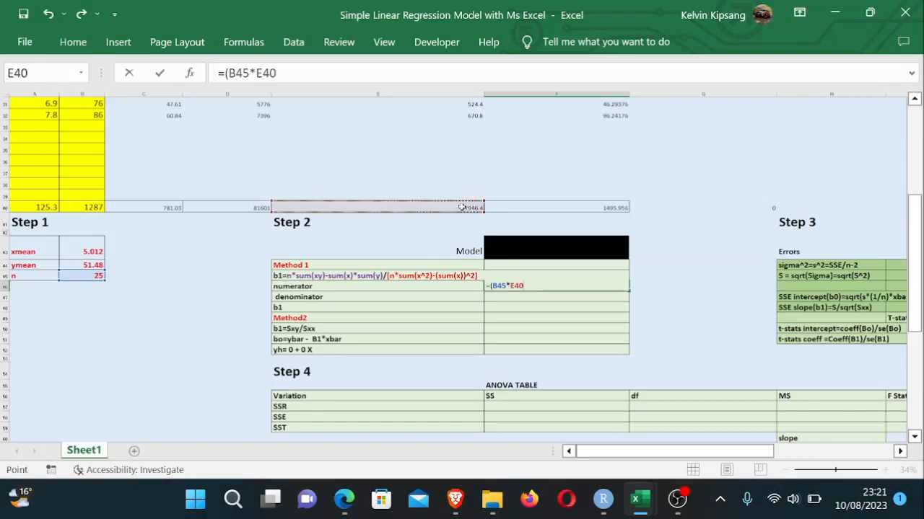
type(")")
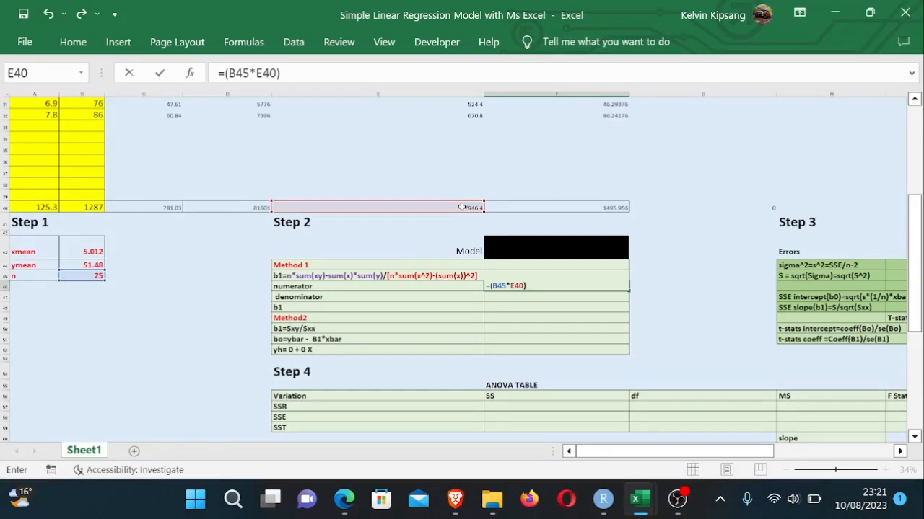
type("-(")
left_click(33, 207)
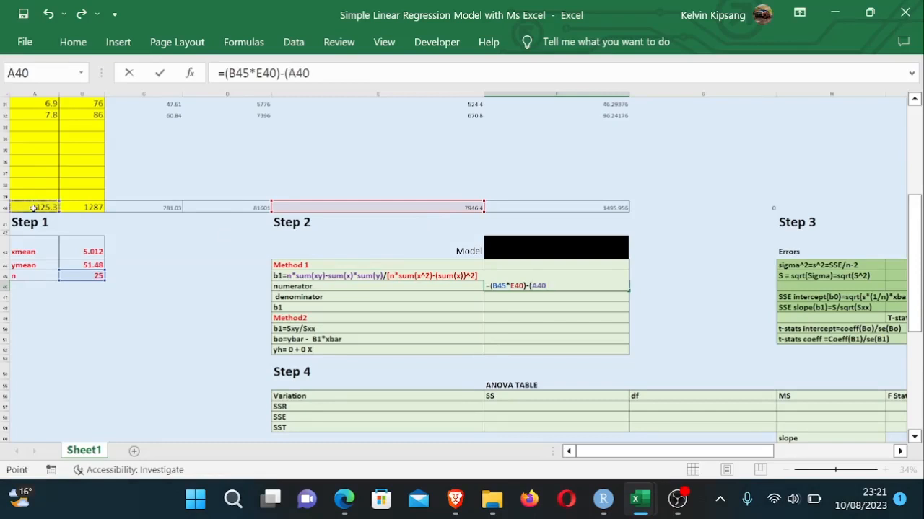
type("*")
left_click(85, 208)
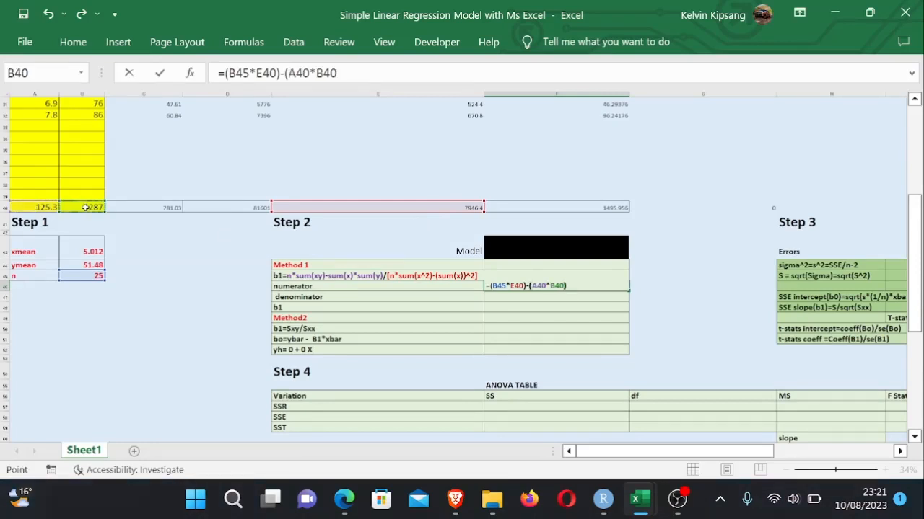
type(")")
key("Return")
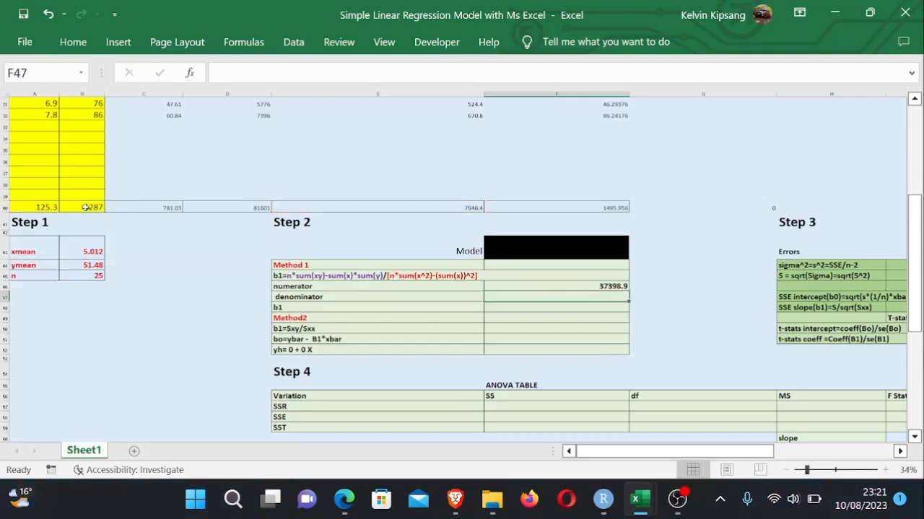
- Enter the Method 1 denominator in F47 as n times the X^2 total C40 minus the squared TV total A40
left_click(671, 322)
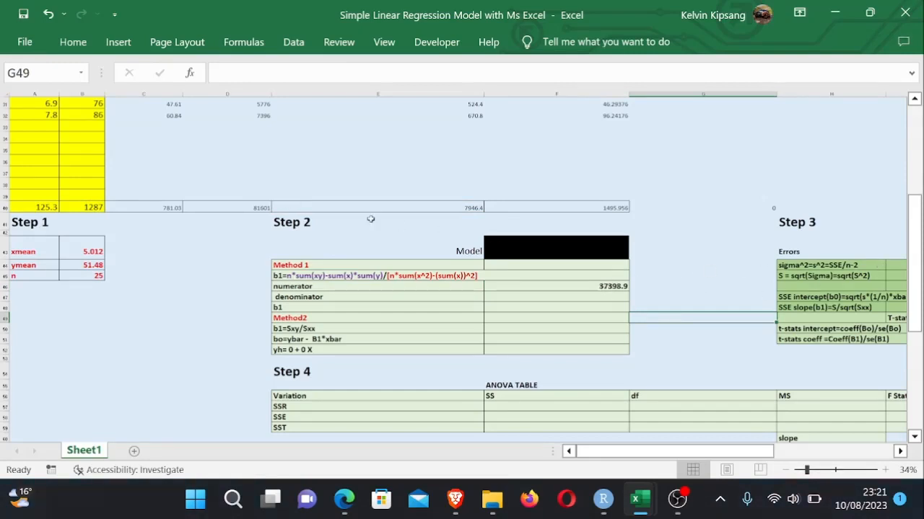
left_click(599, 295)
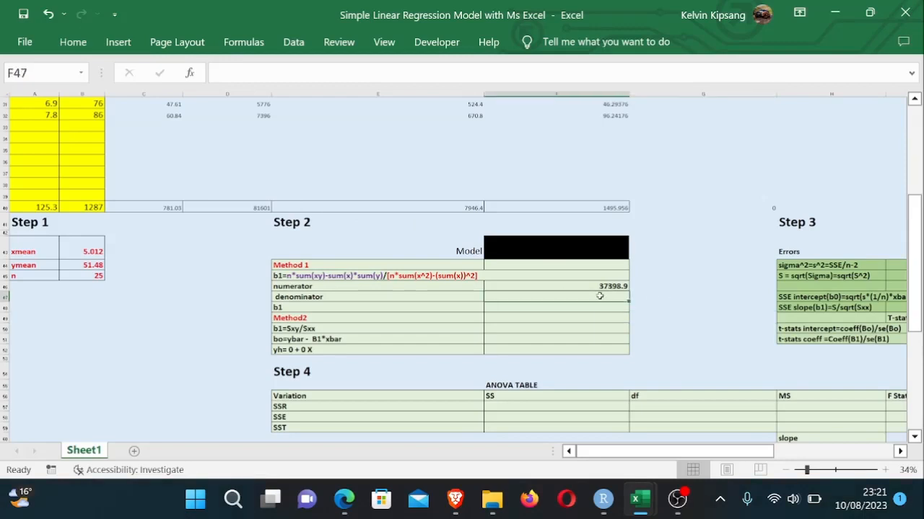
type("=")
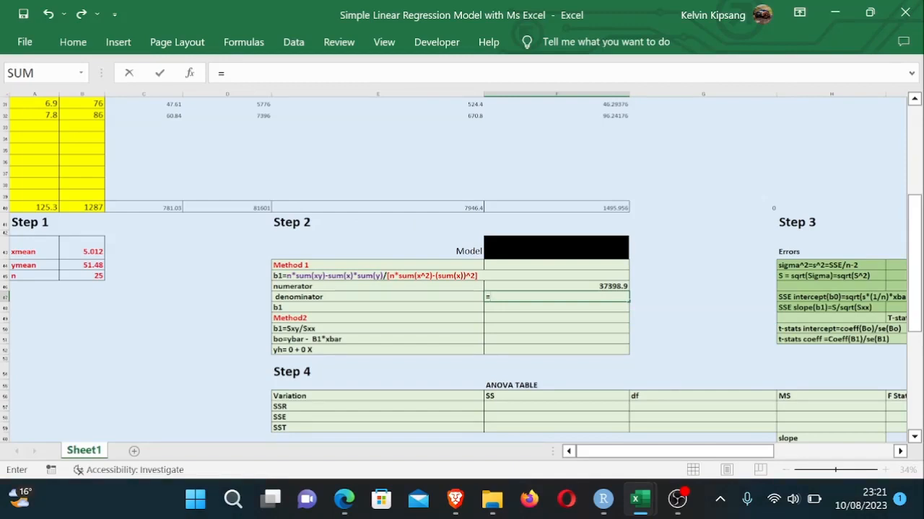
type("(")
left_click(104, 276)
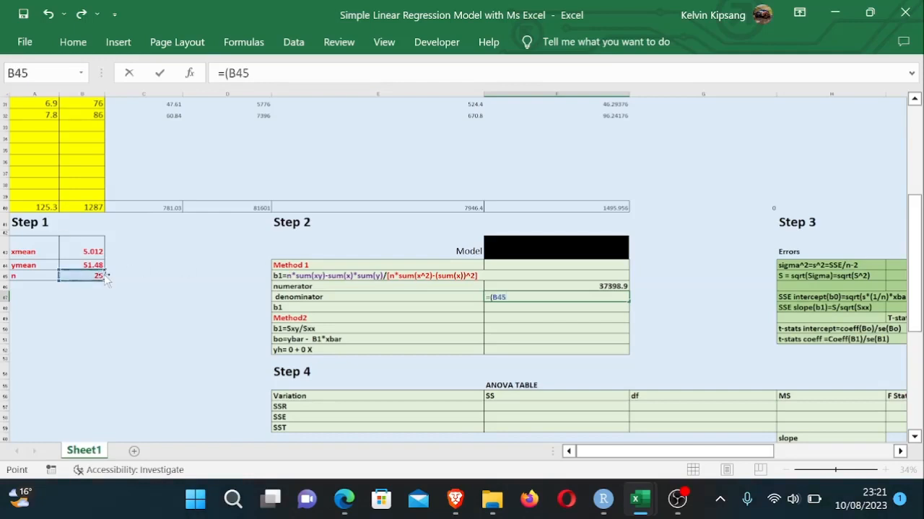
type("*")
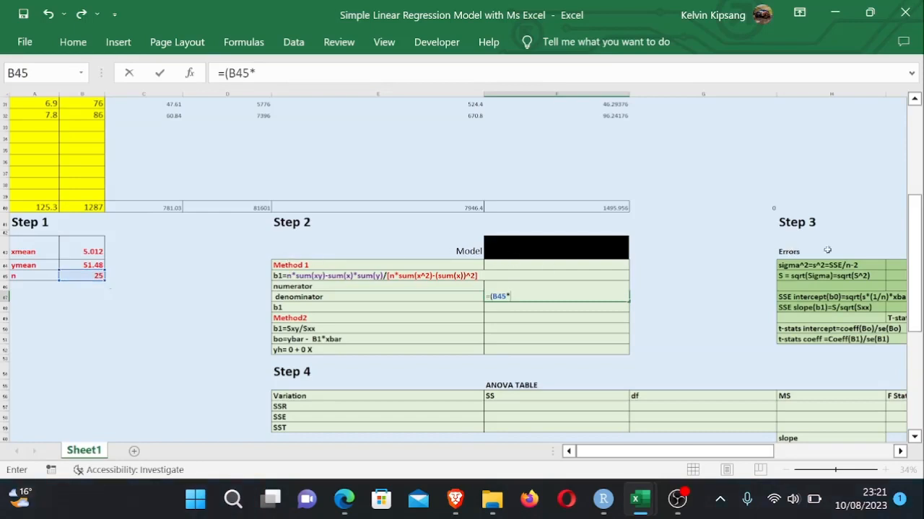
left_click_drag(915, 258, 915, 251)
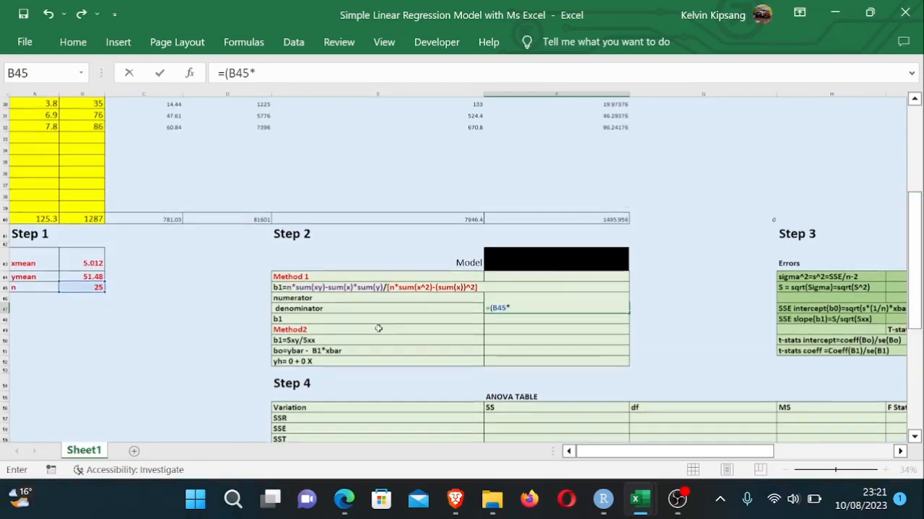
left_click(172, 218)
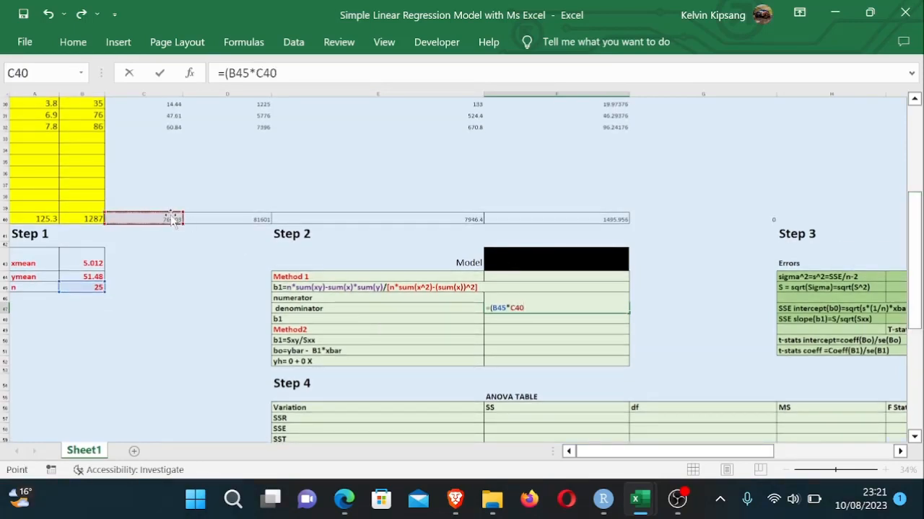
type(")-")
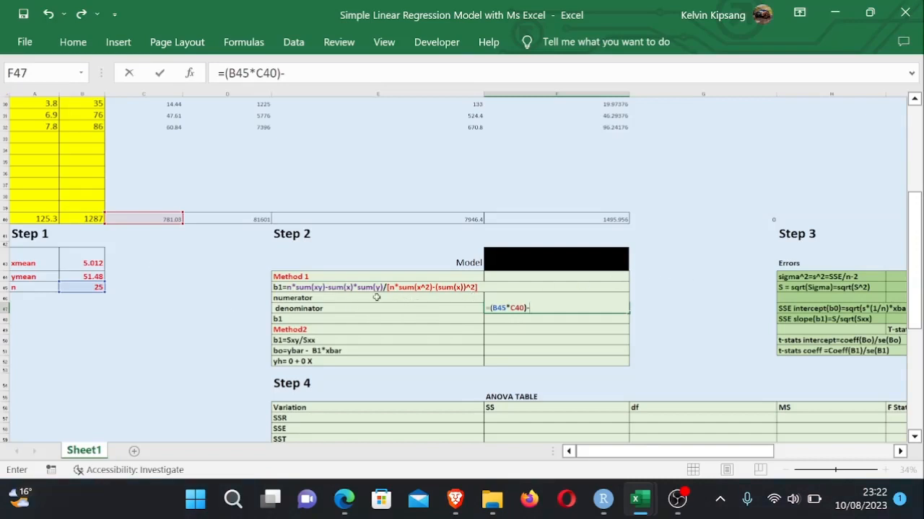
left_click(39, 218)
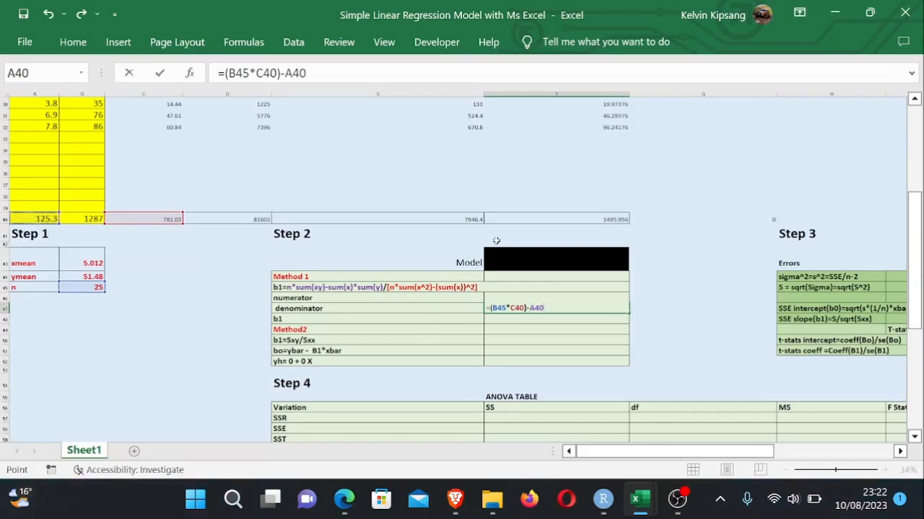
key("F2")
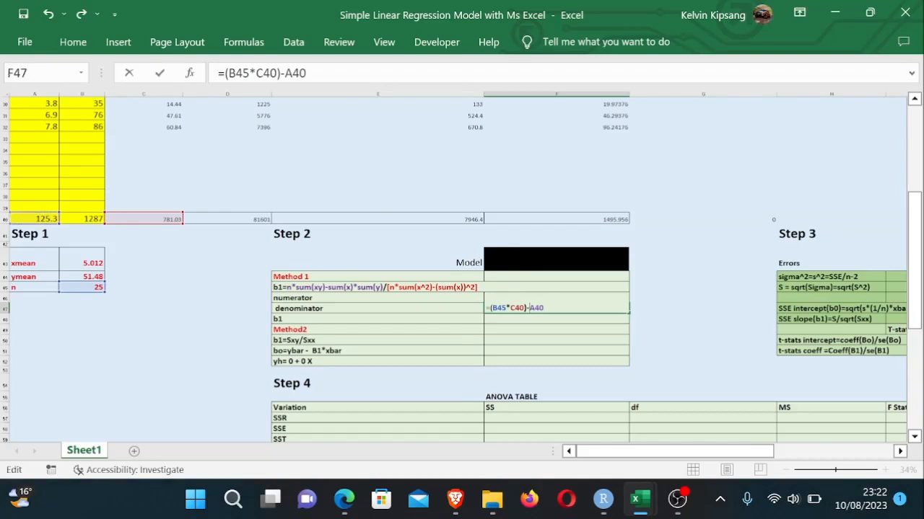
type("(x))^2")
key("Return")
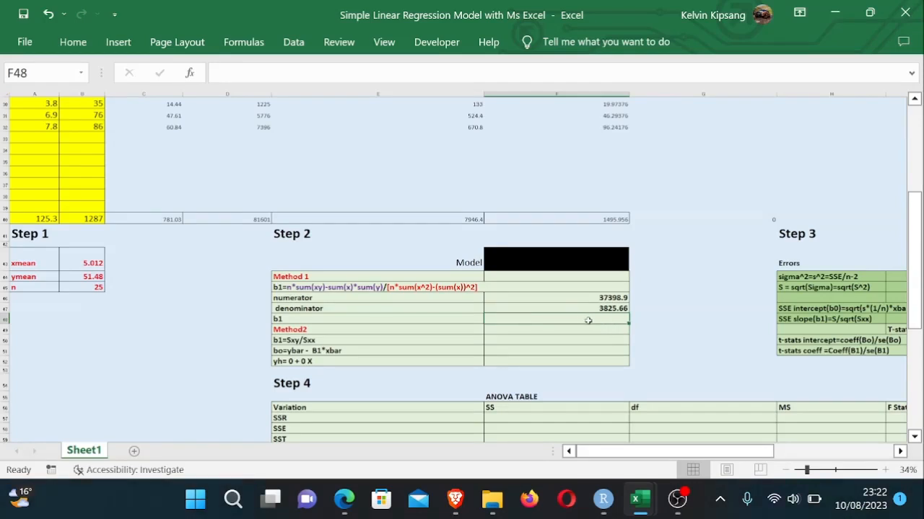
- Compute the slope b1 in F48 as =F46/F47, numerator divided by denominator
type("=")
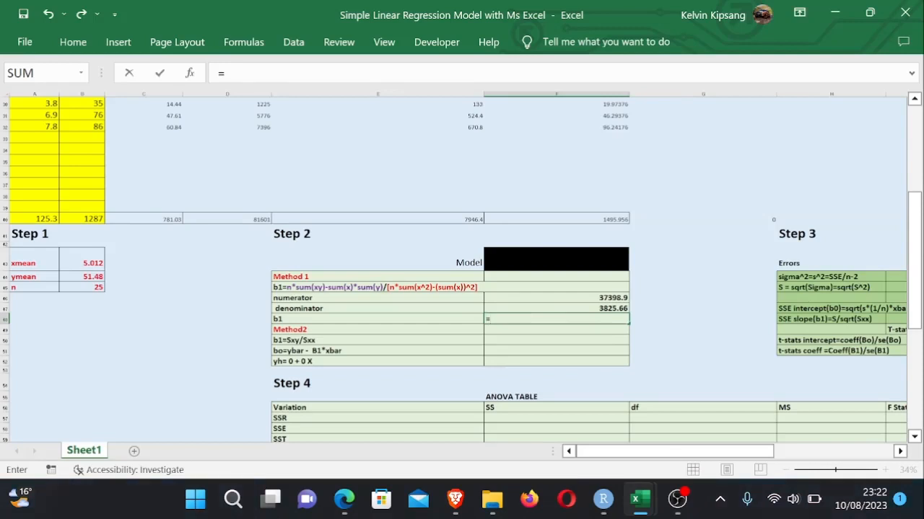
left_click(597, 297)
type("/")
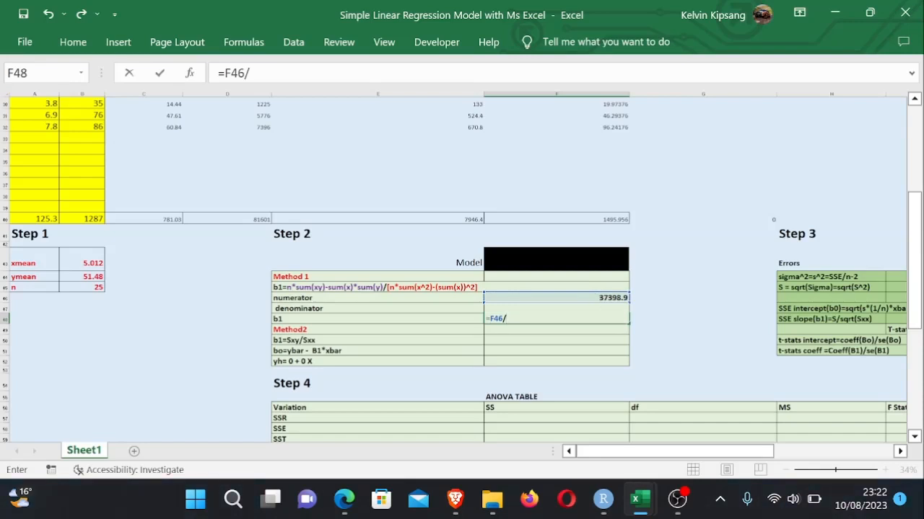
type("F47")
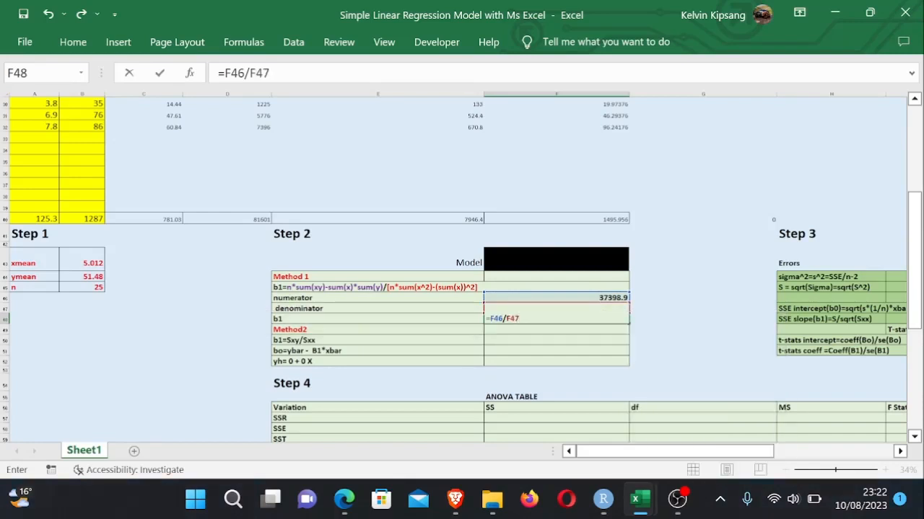
key("Return")
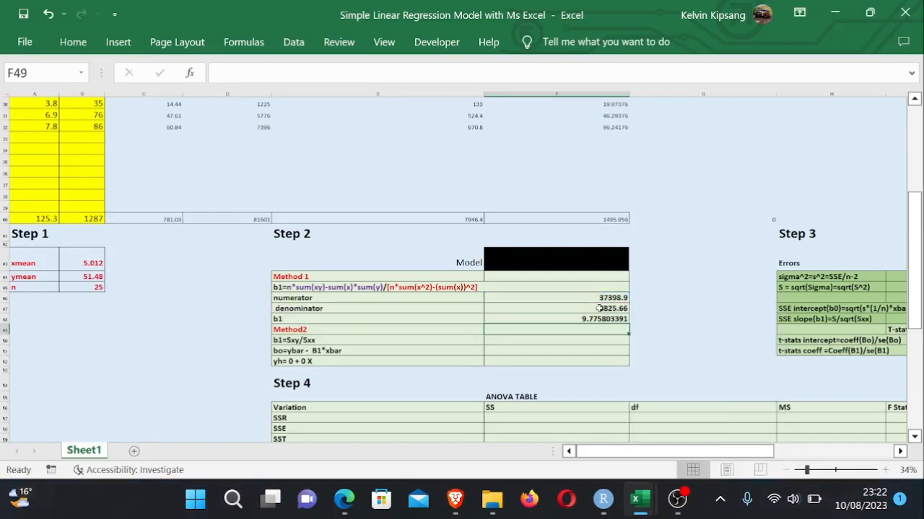
- Review the Method 1 and Method 2 slope formulas in the reference PDF of simple linear regression
left_click(655, 332)
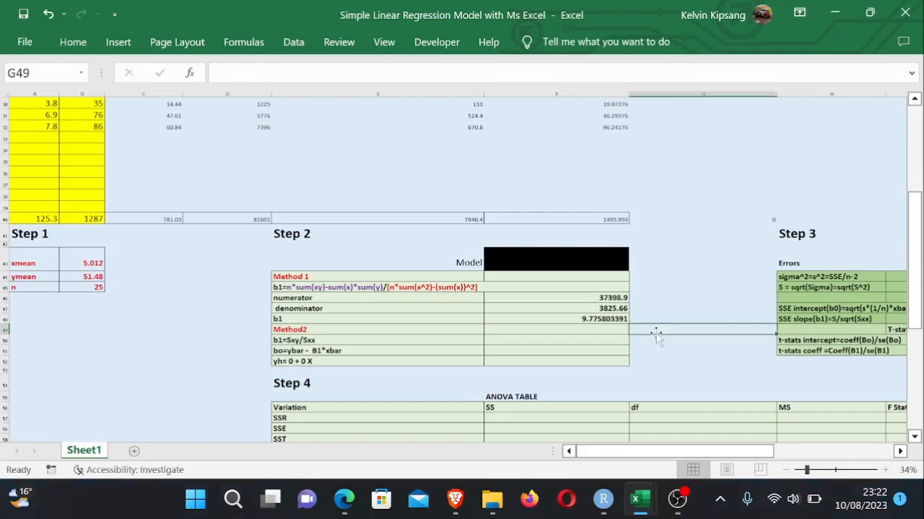
left_click_drag(916, 254, 917, 269)
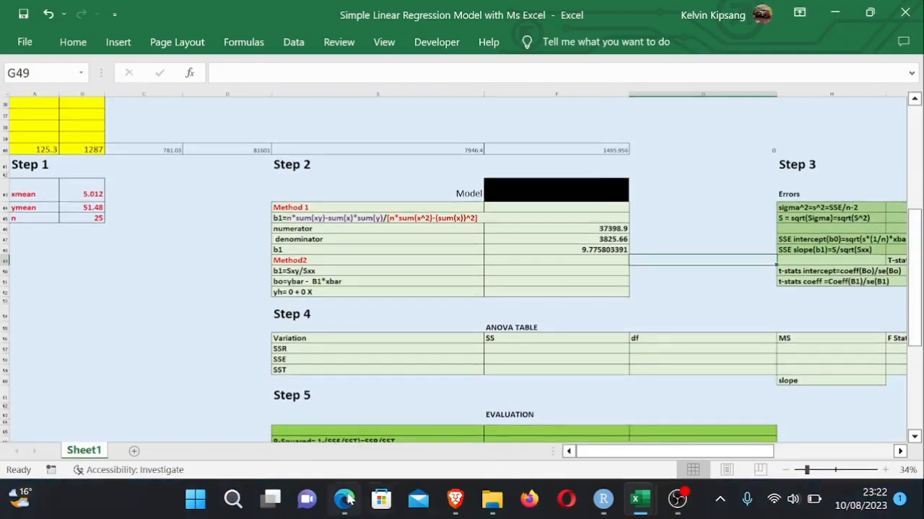
left_click(346, 498)
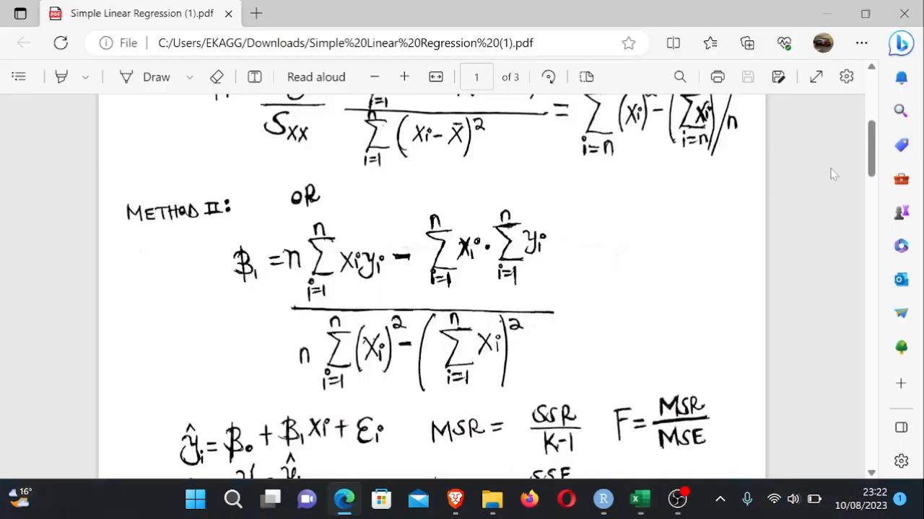
left_click_drag(871, 160, 870, 57)
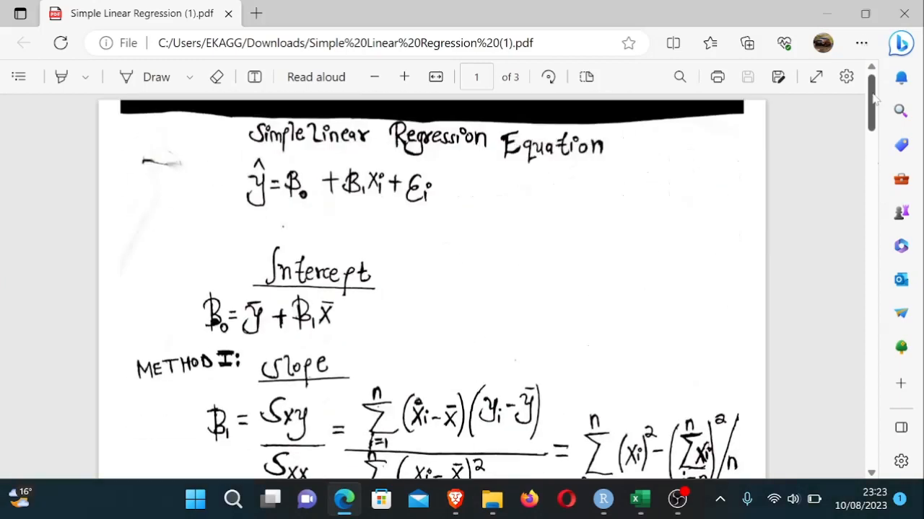
left_click_drag(873, 99, 873, 127)
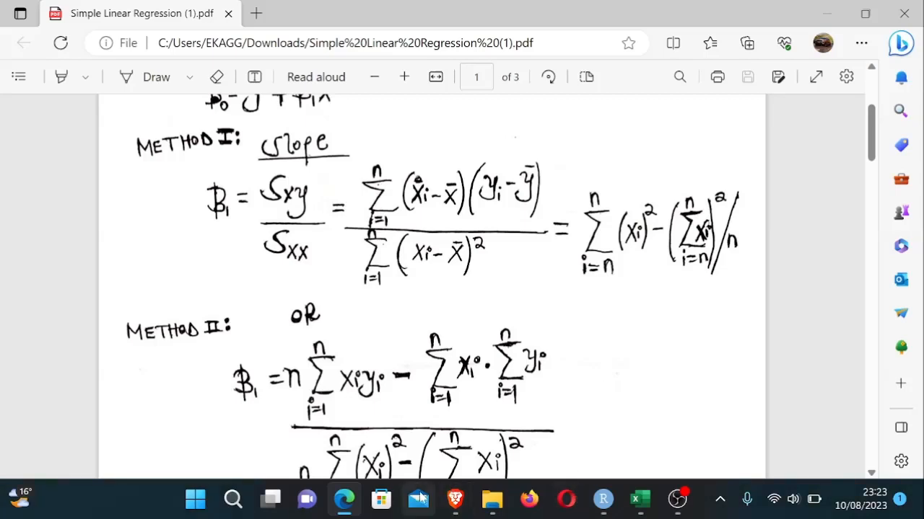
mouse_move(639, 505)
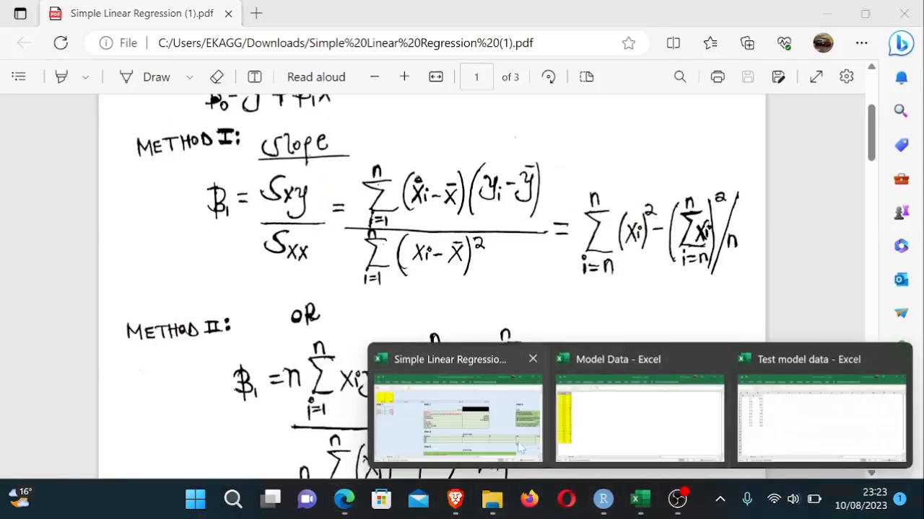
left_click(465, 419)
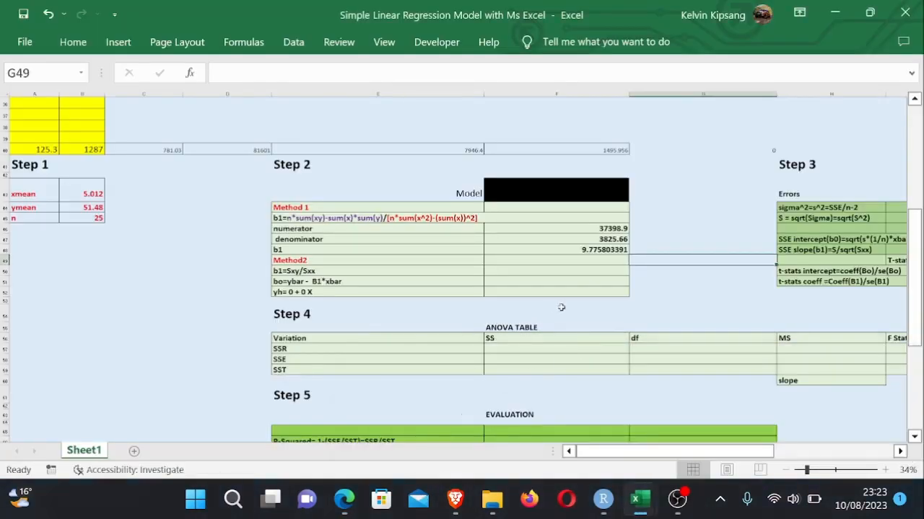
- Enter the Method 2 slope b1 in F50 as =E40, referencing the XY column total
left_click(620, 300)
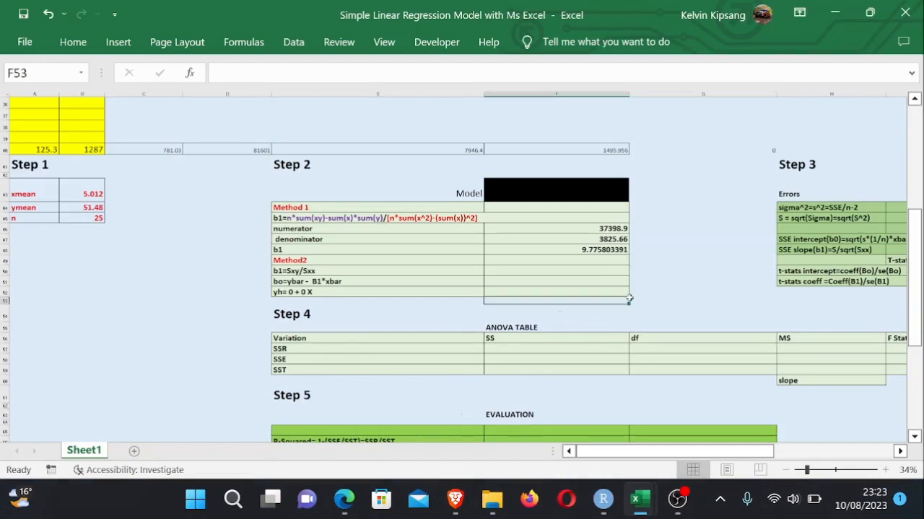
left_click(598, 271)
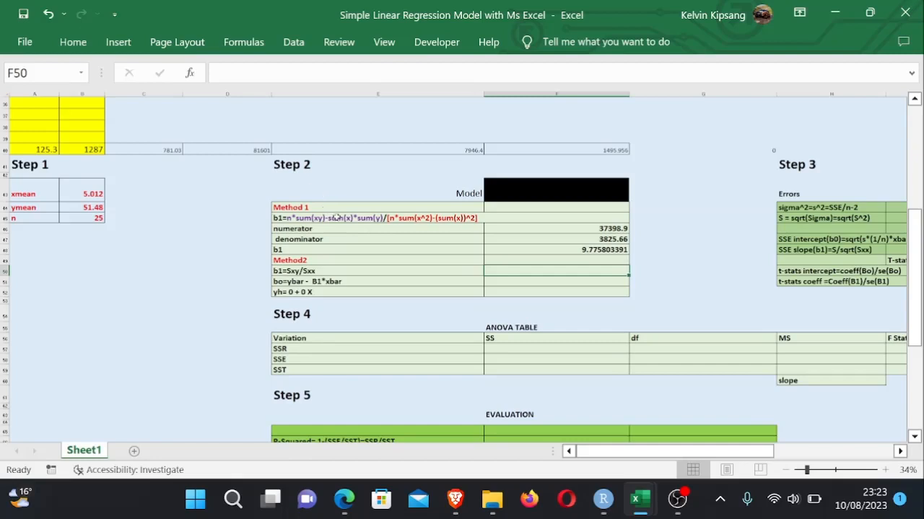
left_click(554, 281)
left_click(559, 267)
double_click(560, 268)
type("=")
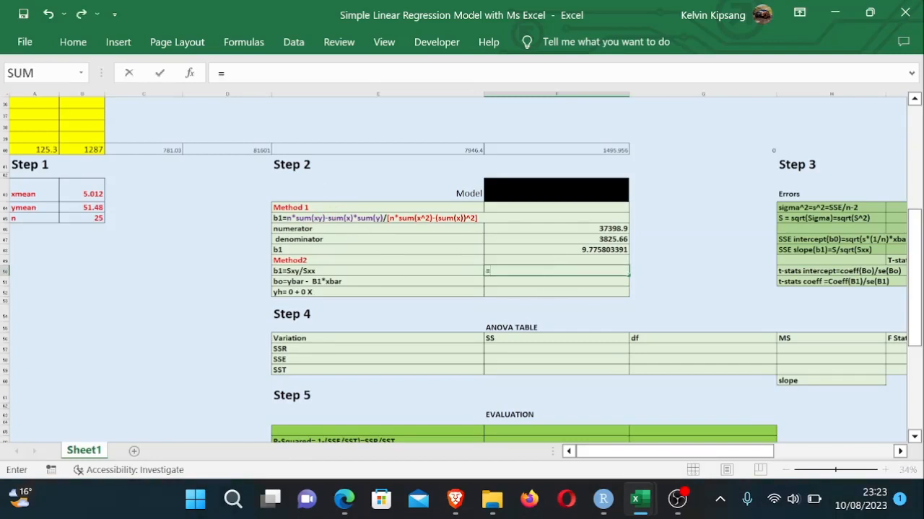
left_click_drag(917, 354, 918, 297)
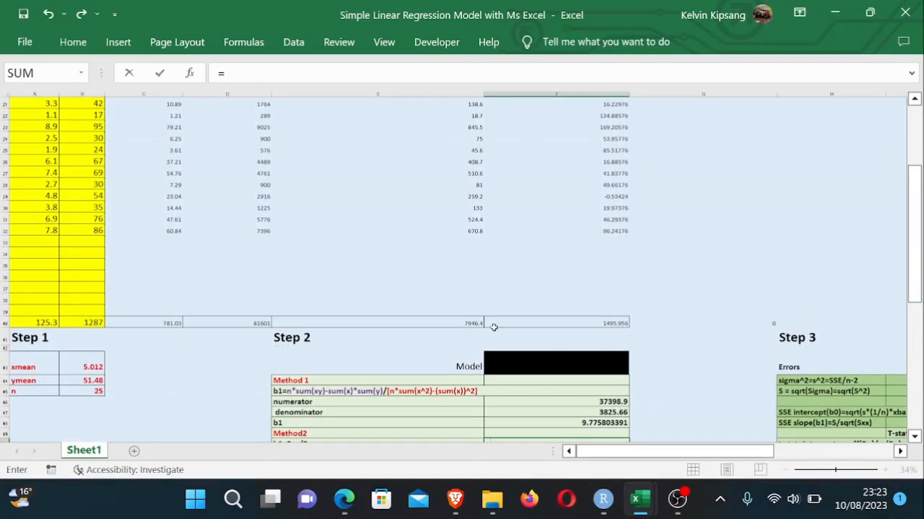
left_click(464, 321)
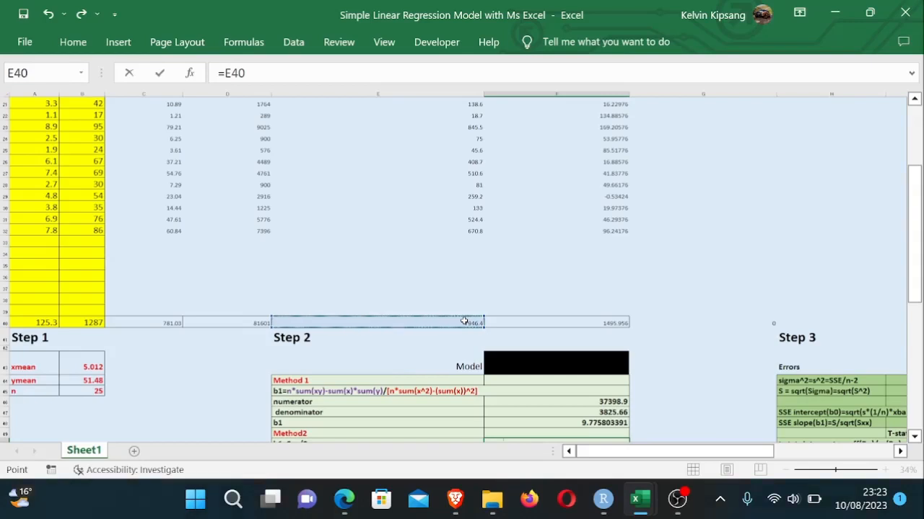
mouse_move(913, 286)
left_mouse_down()
mouse_move(921, 194)
mouse_move(919, 345)
mouse_move(920, 289)
left_mouse_up()
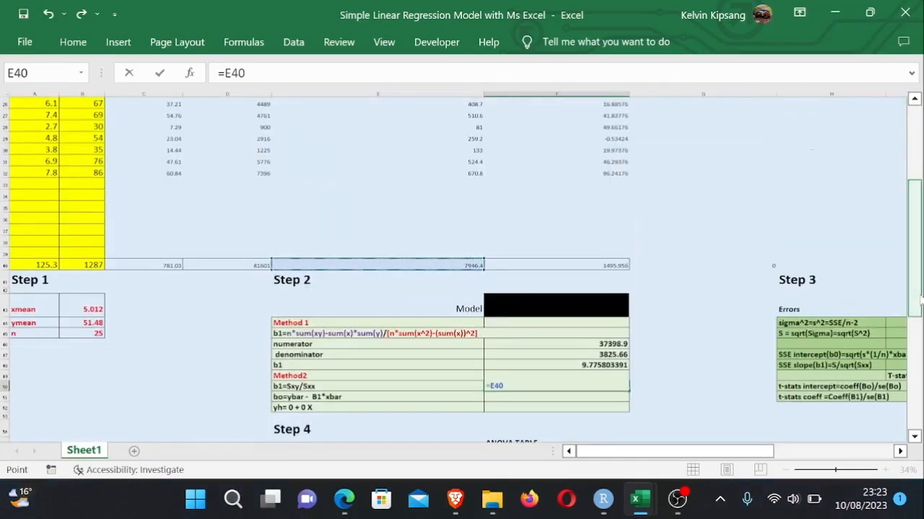
key("Return")
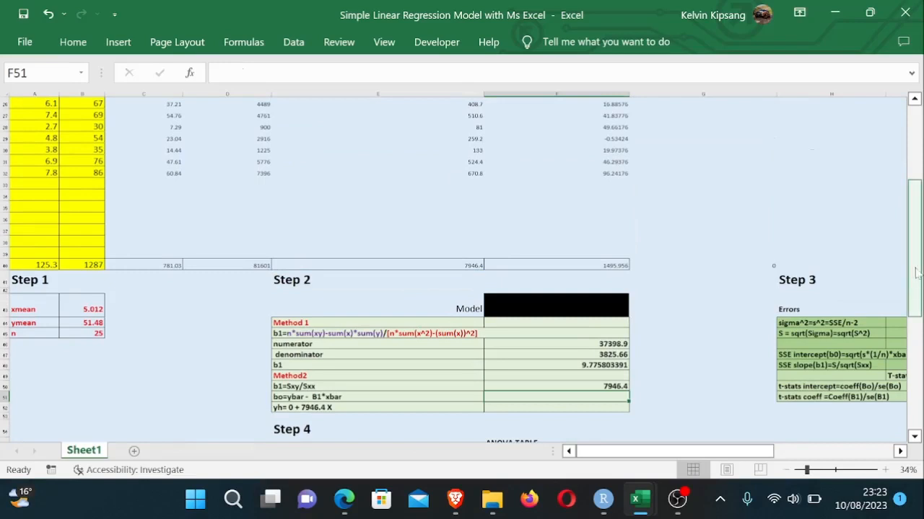
- Edit the G7 column header to read Sxx=(X_mean - X)^2
left_click_drag(911, 269, 912, 195)
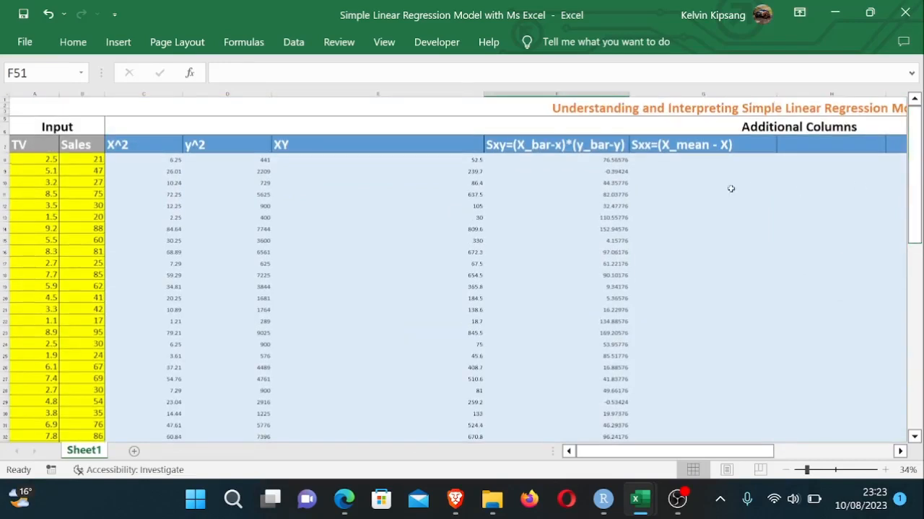
left_click(678, 168)
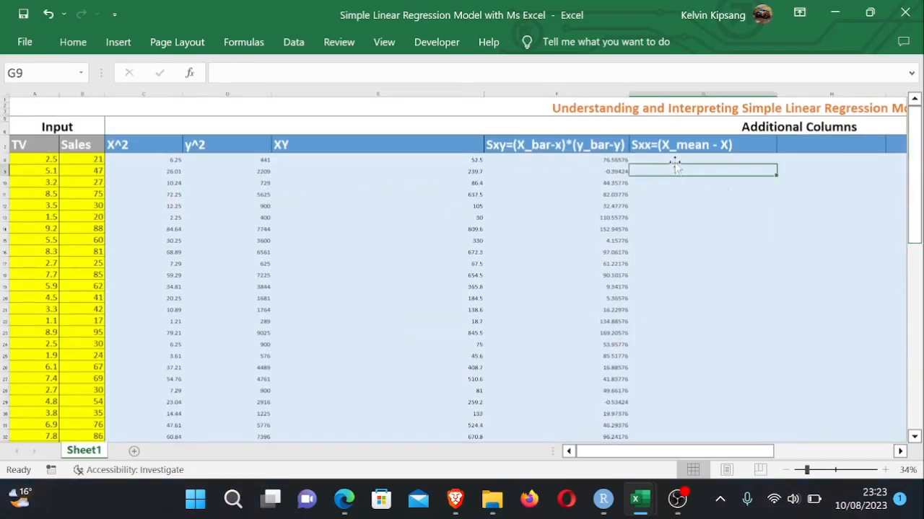
left_click(677, 160)
type("=")
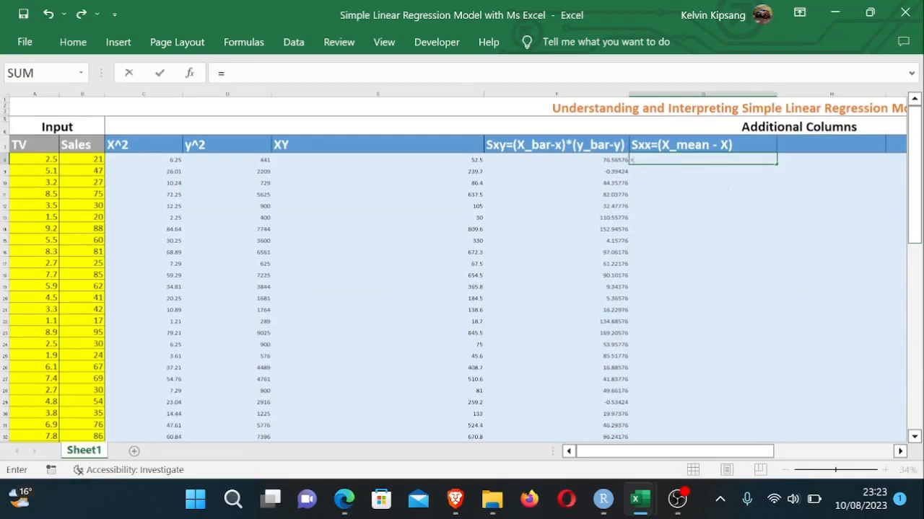
mouse_move(915, 224)
left_mouse_down()
mouse_move(915, 245)
mouse_move(918, 219)
left_mouse_up()
key("BackSpace")
double_click(741, 146)
type("^2")
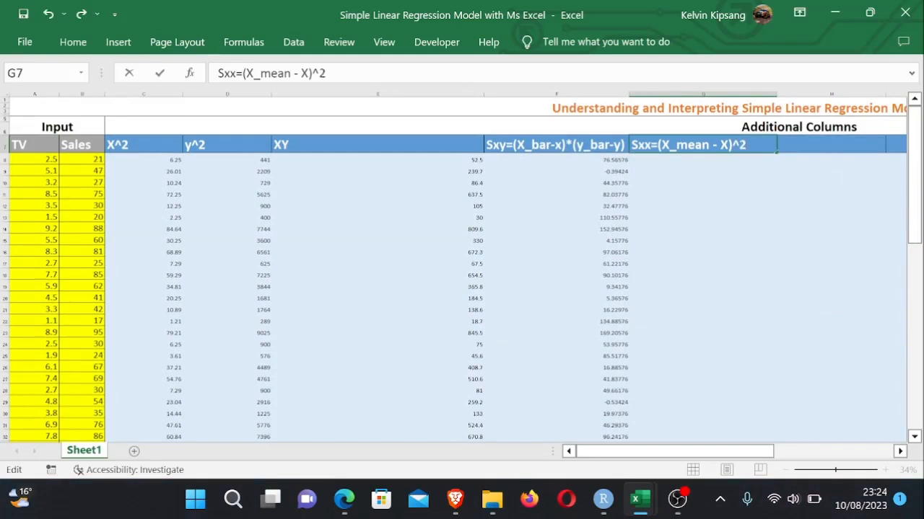
left_click(671, 159)
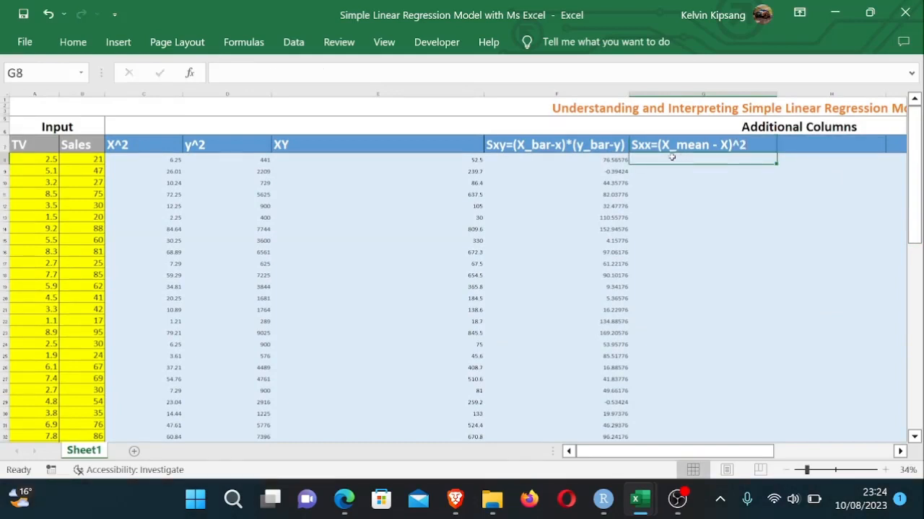
- Enter =(B43-A8)^2 in G8, squaring the TV mean minus the first TV value
type("=")
mouse_move(914, 191)
left_mouse_down()
mouse_move(914, 201)
mouse_move(915, 191)
left_mouse_up()
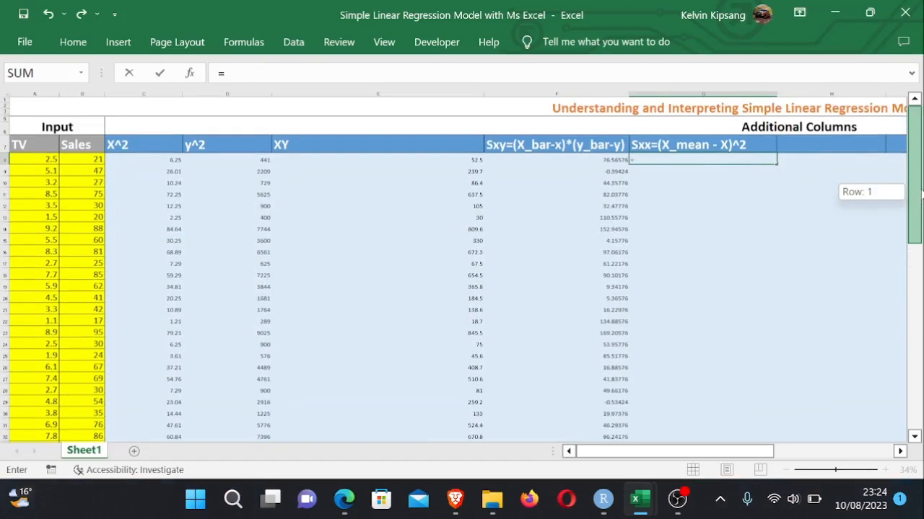
left_click(31, 163)
type("-")
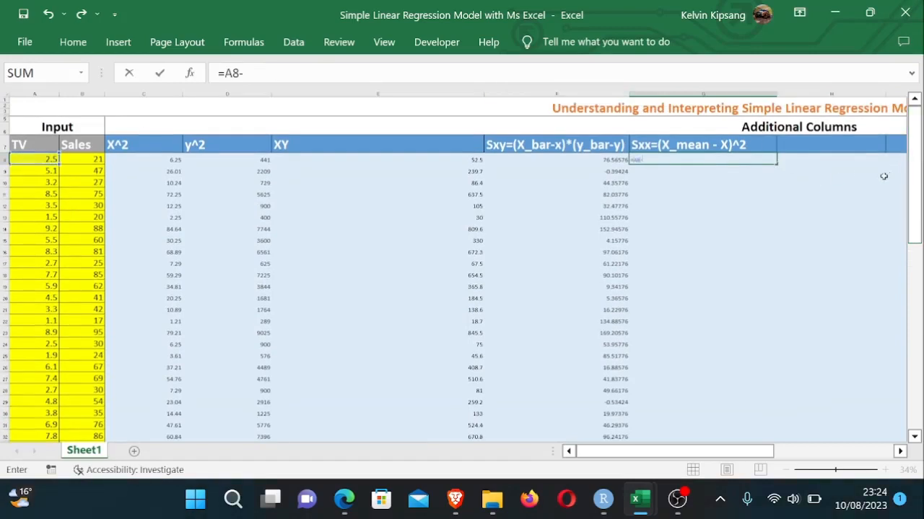
key("BackSpace")
key("BackSpace")
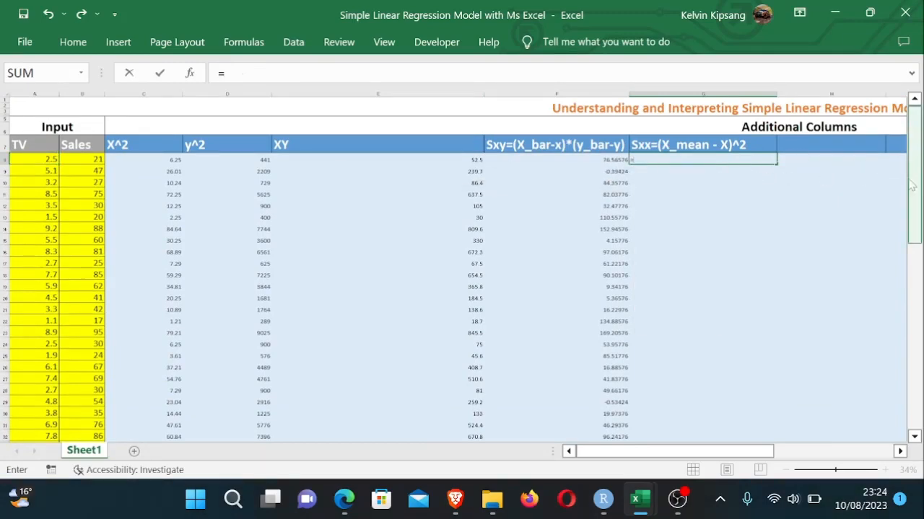
left_click_drag(910, 185, 910, 260)
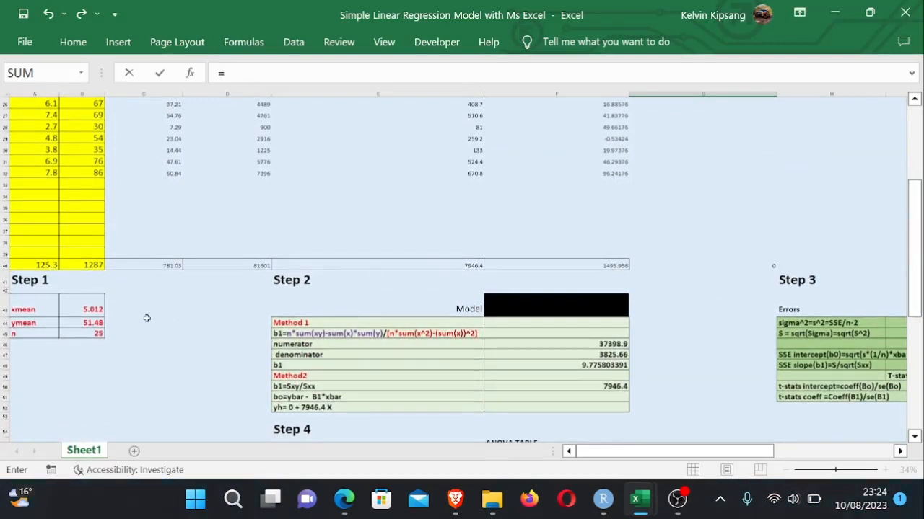
left_click(99, 309)
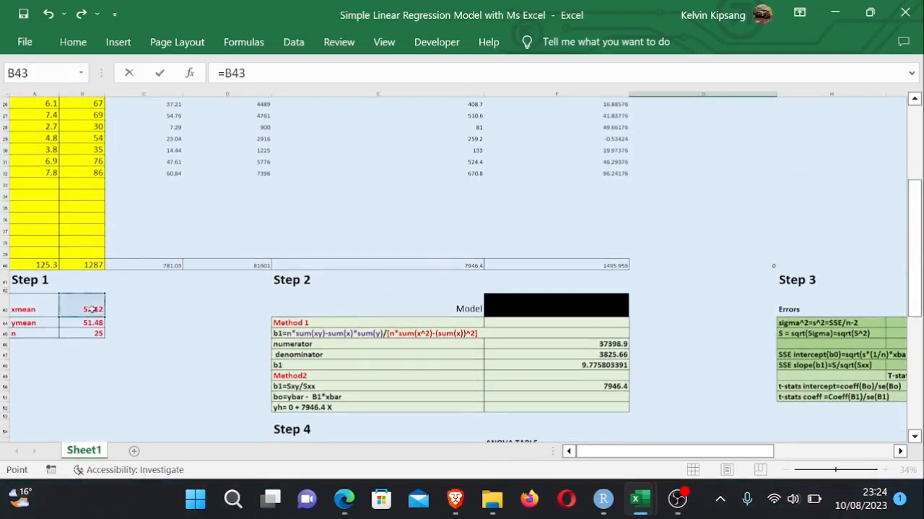
type("-")
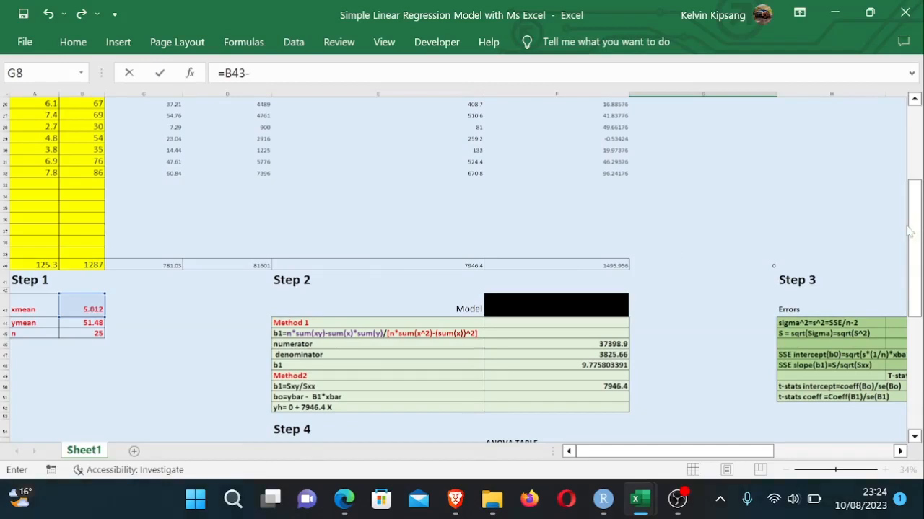
left_click_drag(915, 232, 913, 36)
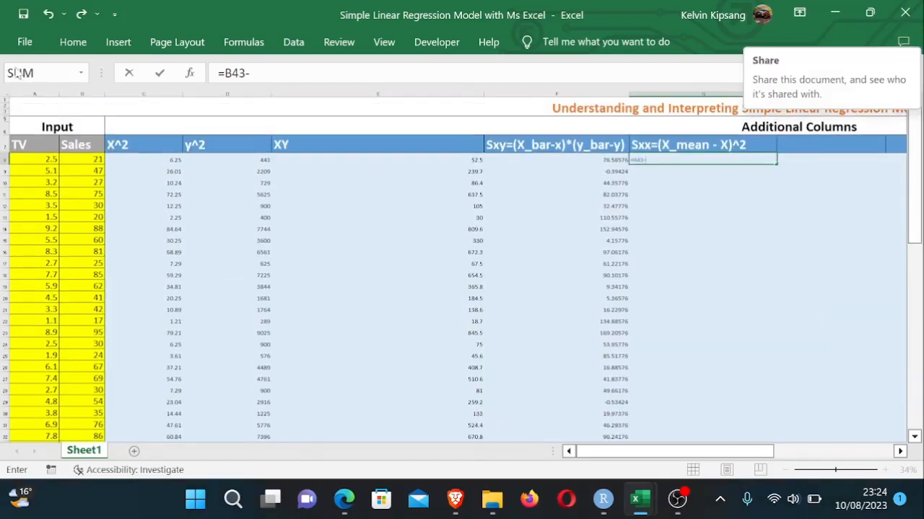
left_click(53, 160)
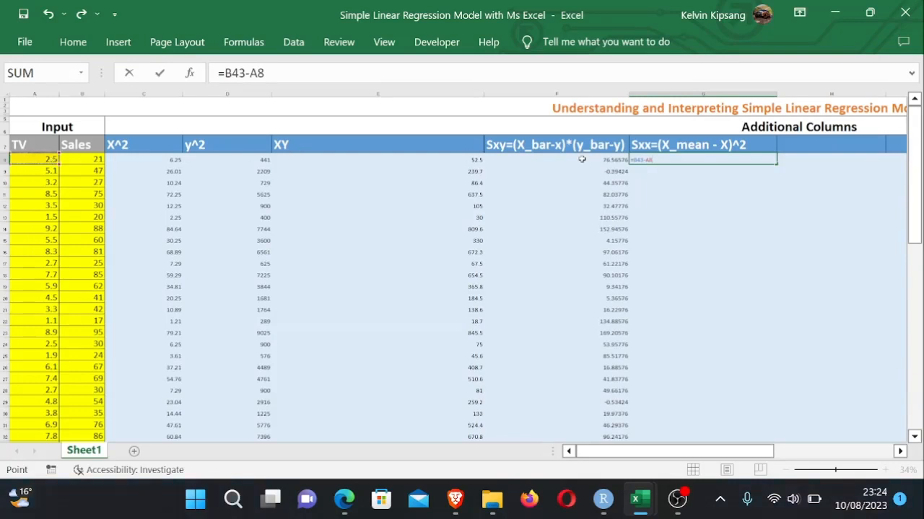
left_click(632, 160)
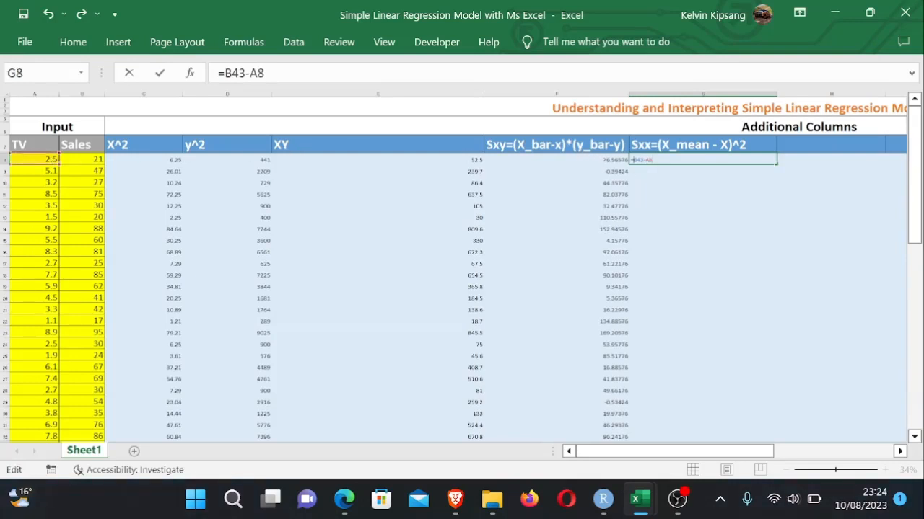
type("(")
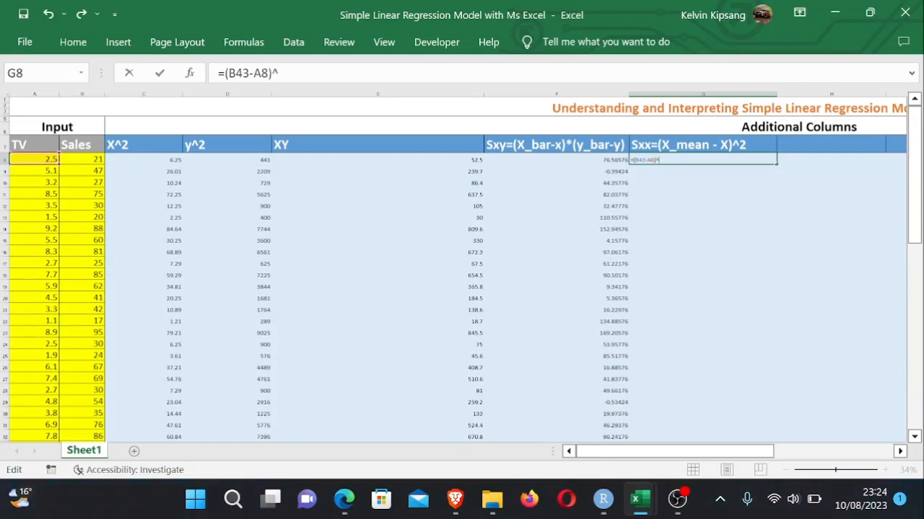
type(")^2")
key("Return")
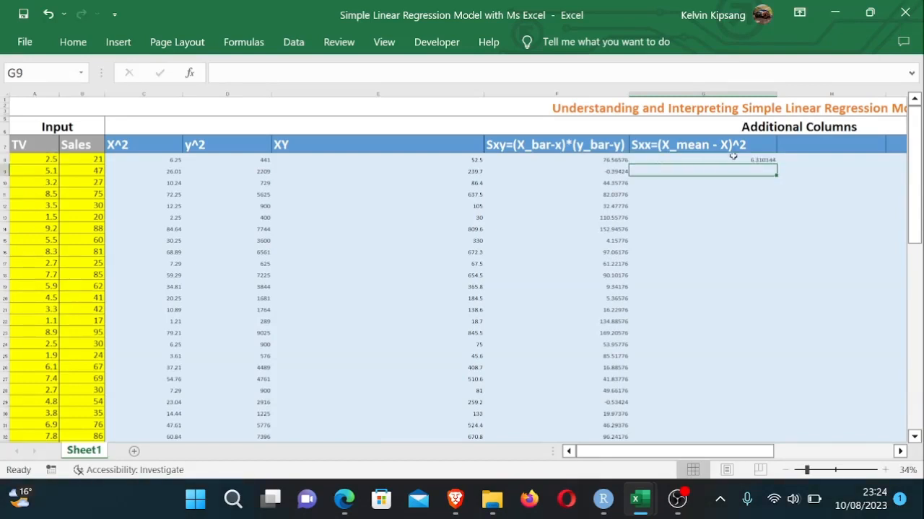
- Fill the Sxx formula down from G8 through row 32
left_click(734, 156)
left_click_drag(776, 164, 734, 413)
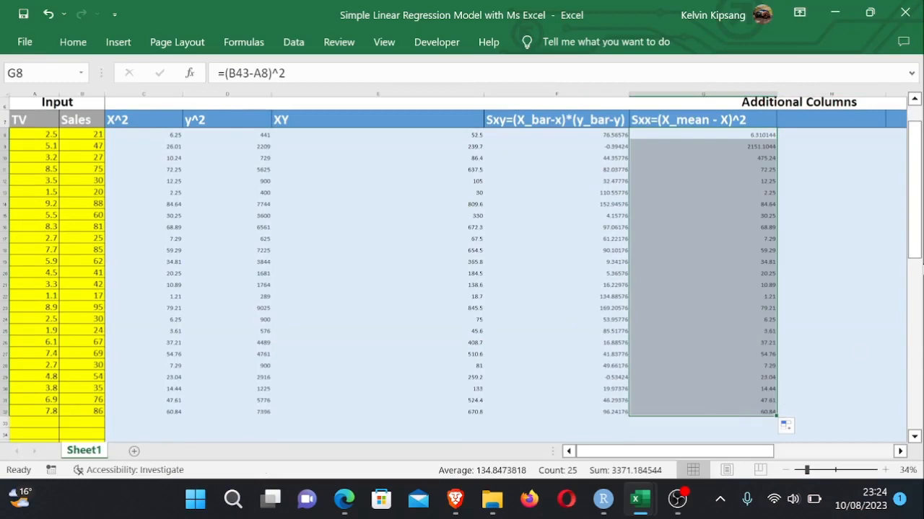
left_click_drag(920, 249, 915, 338)
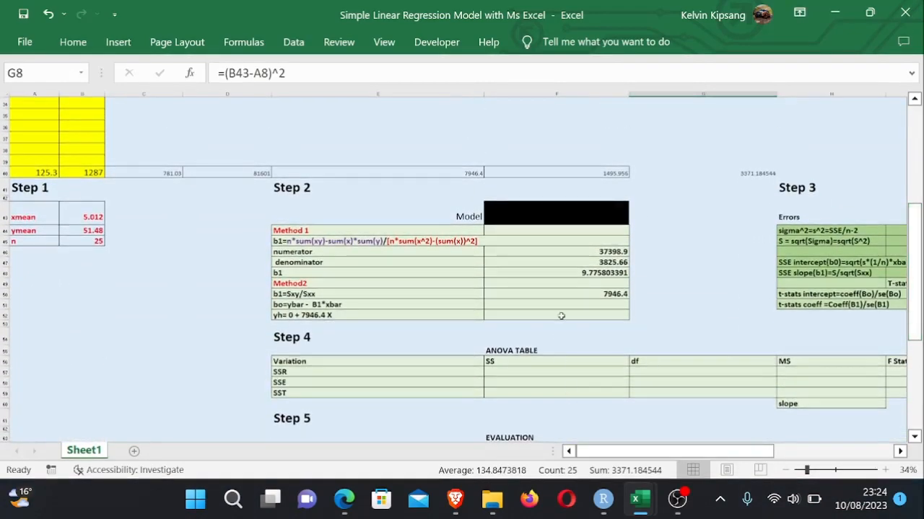
left_click(567, 308)
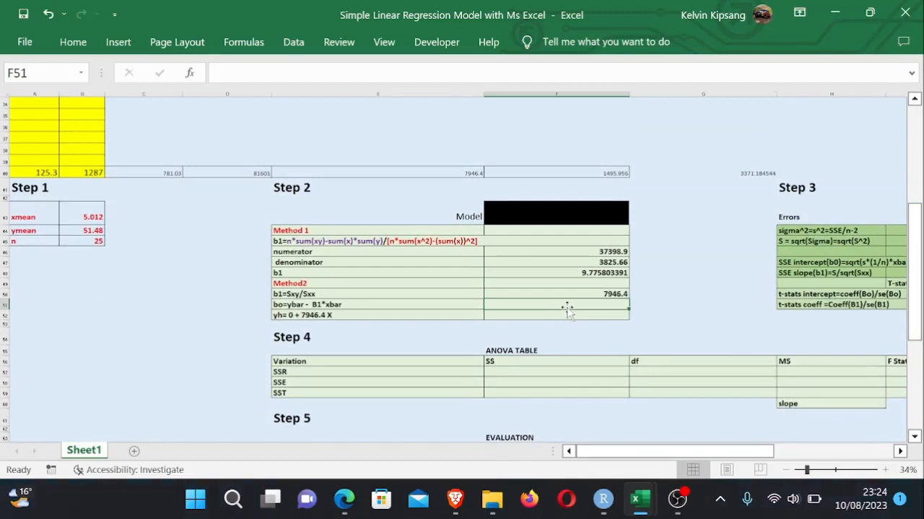
type("=")
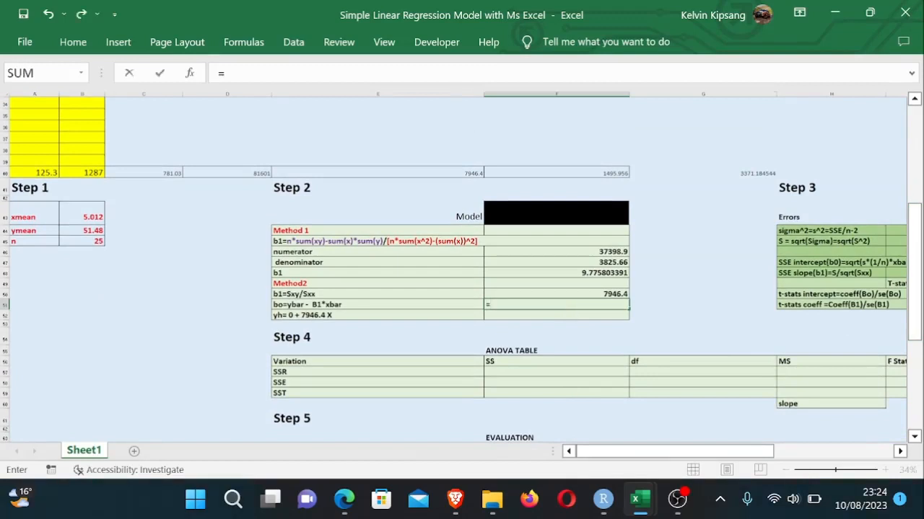
key("BackSpace")
- Change the Method 2 slope in F50 to =F40/G40, dividing the Sxy total by the Sxx total
left_click(666, 302)
left_click(610, 294)
key("F2")
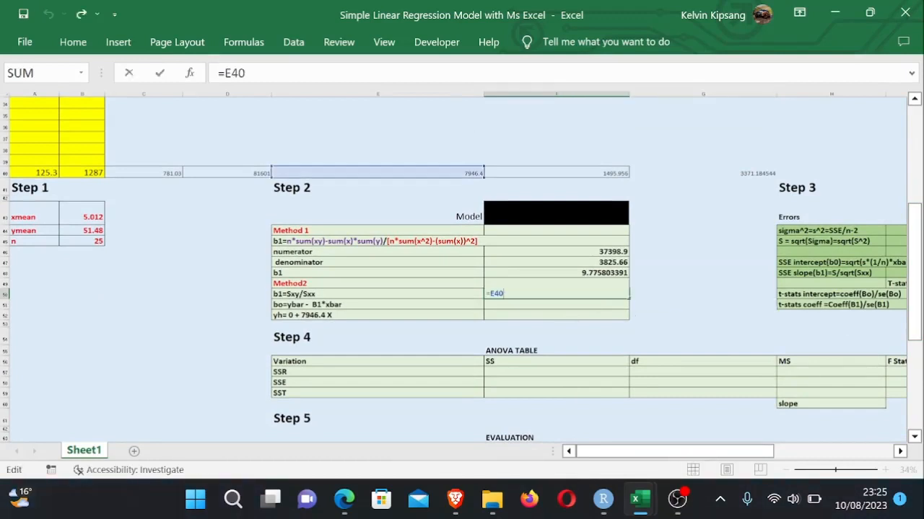
key("BackSpace")
key("BackSpace")
key("BackSpace")
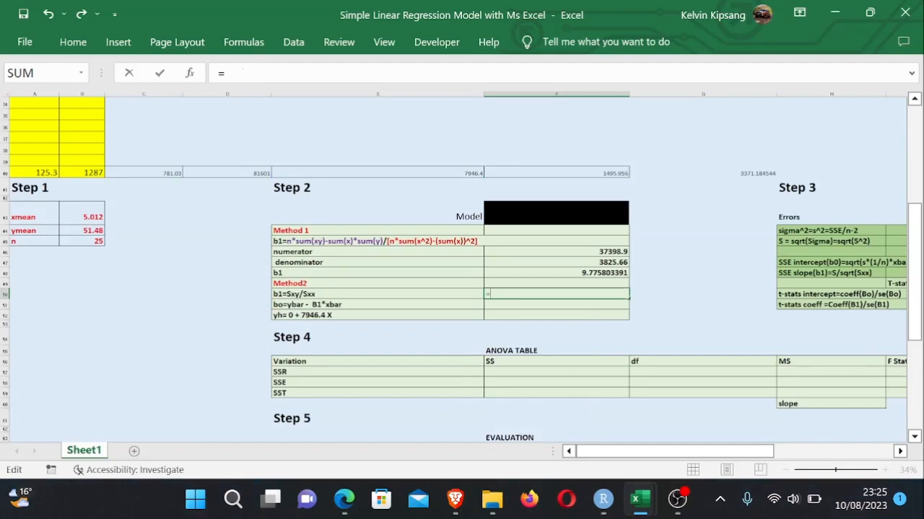
left_click_drag(914, 246, 910, 171)
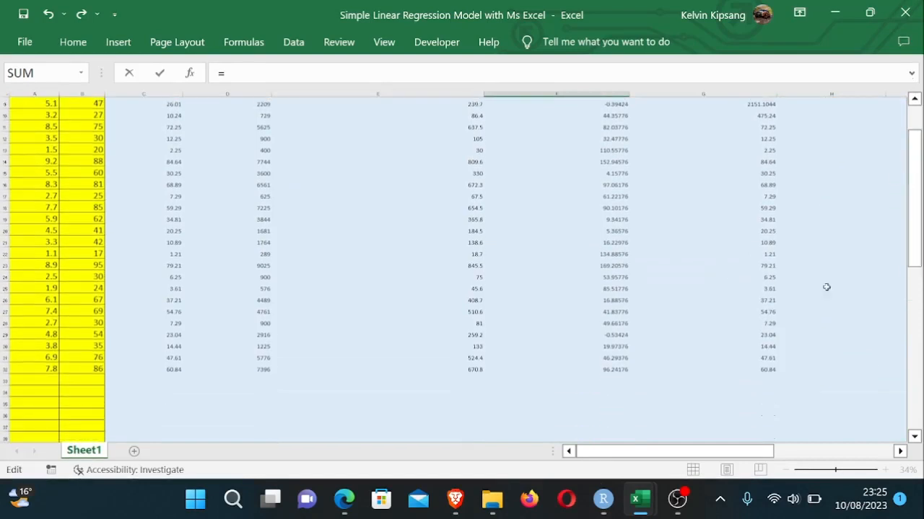
left_click_drag(917, 260, 914, 299)
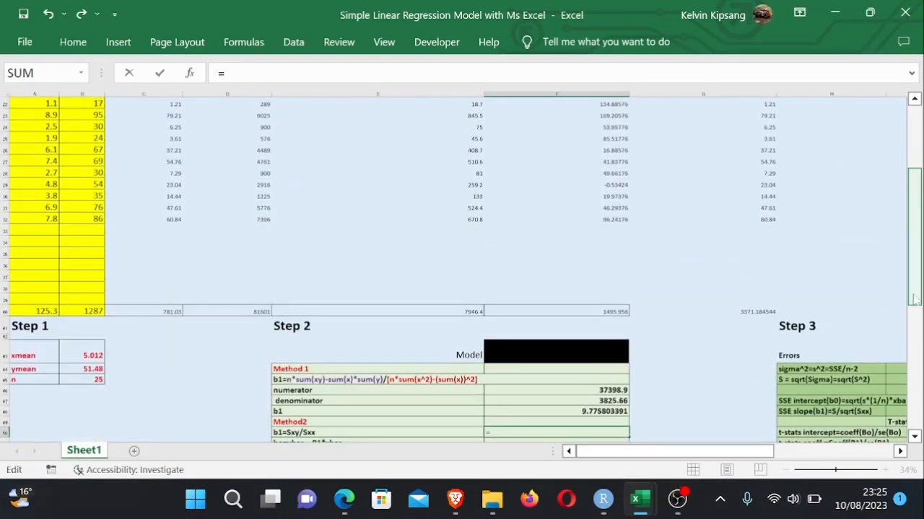
left_click(620, 320)
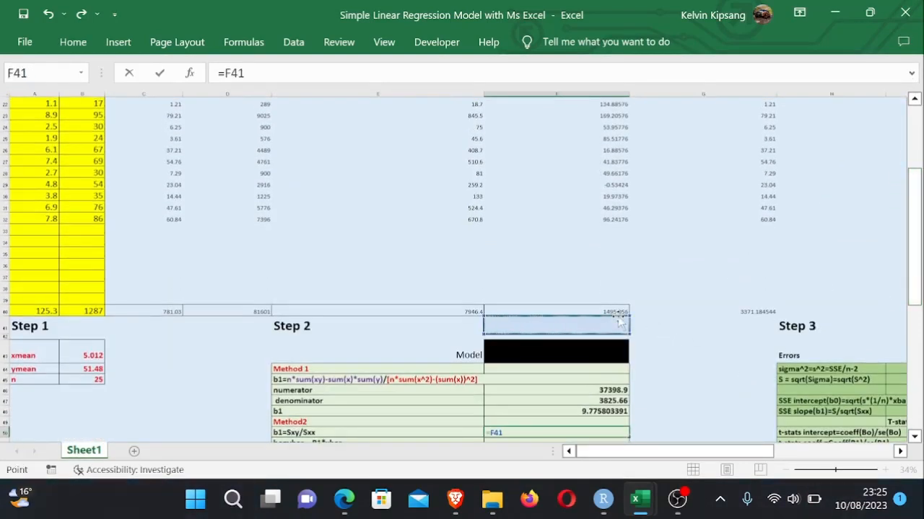
left_click(617, 312)
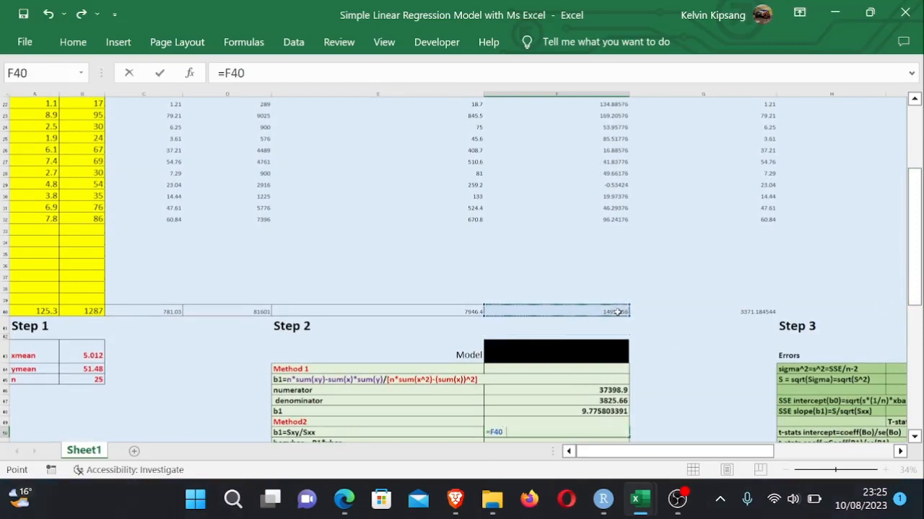
type("/")
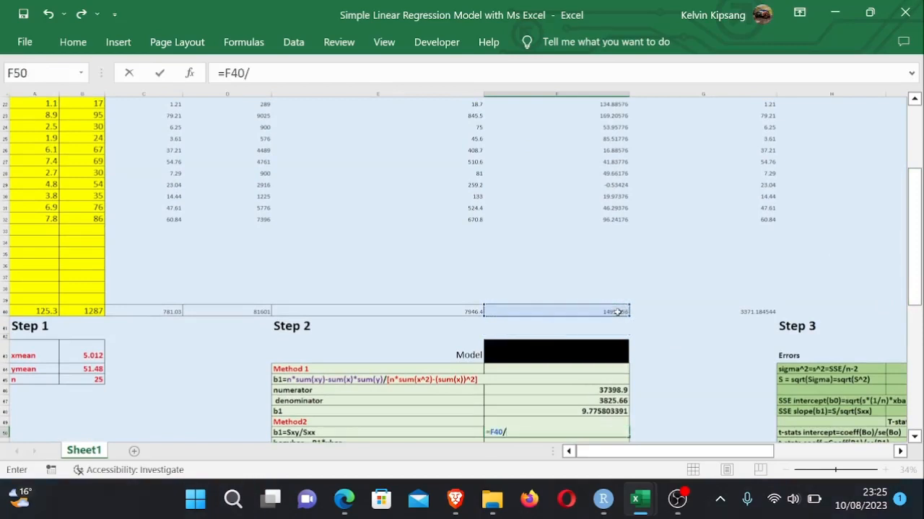
left_click(764, 312)
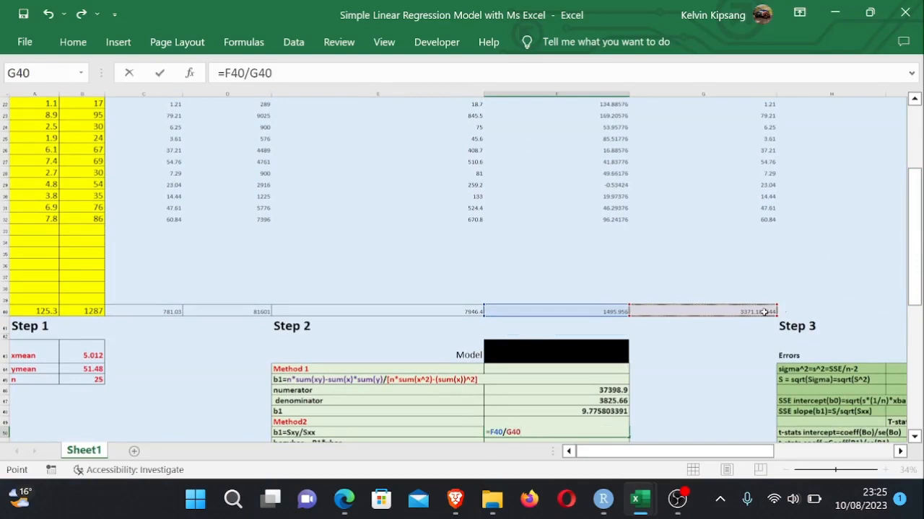
left_click_drag(914, 205, 910, 151)
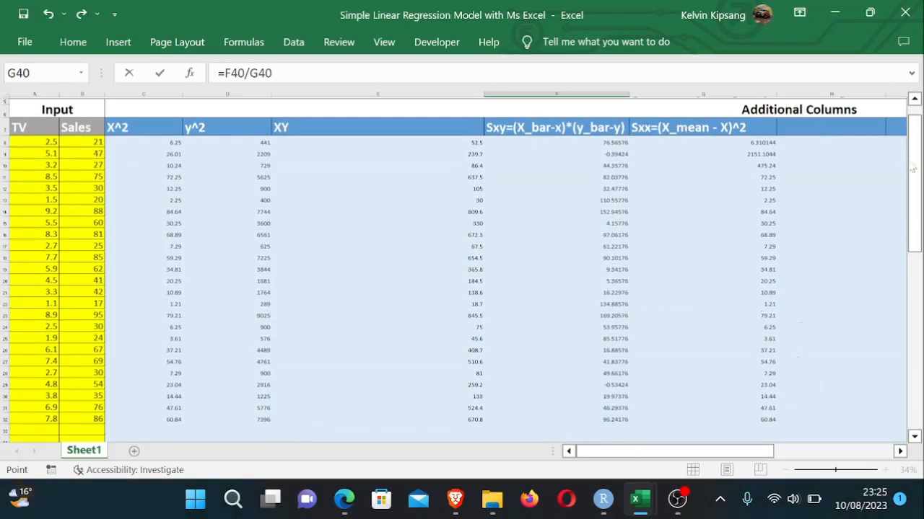
left_click_drag(915, 176, 905, 272)
key("Return")
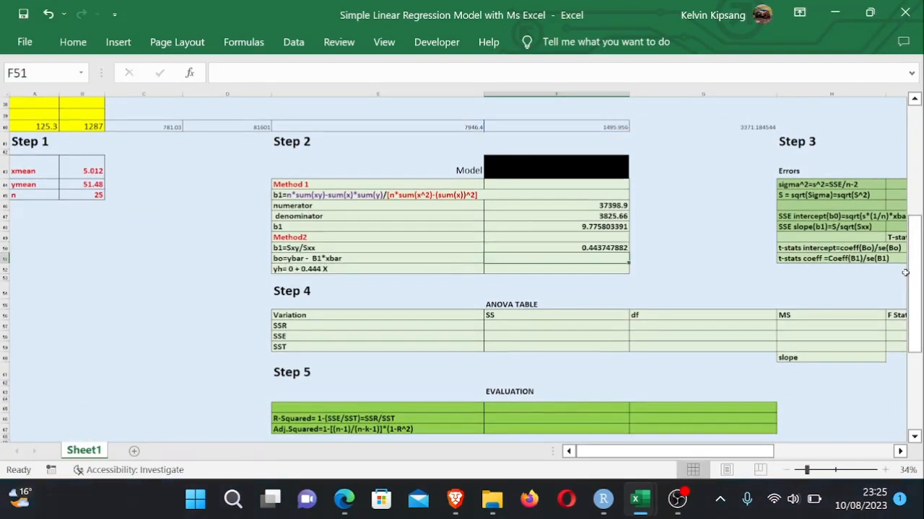
- Inspect the slope formula in F50
double_click(588, 248)
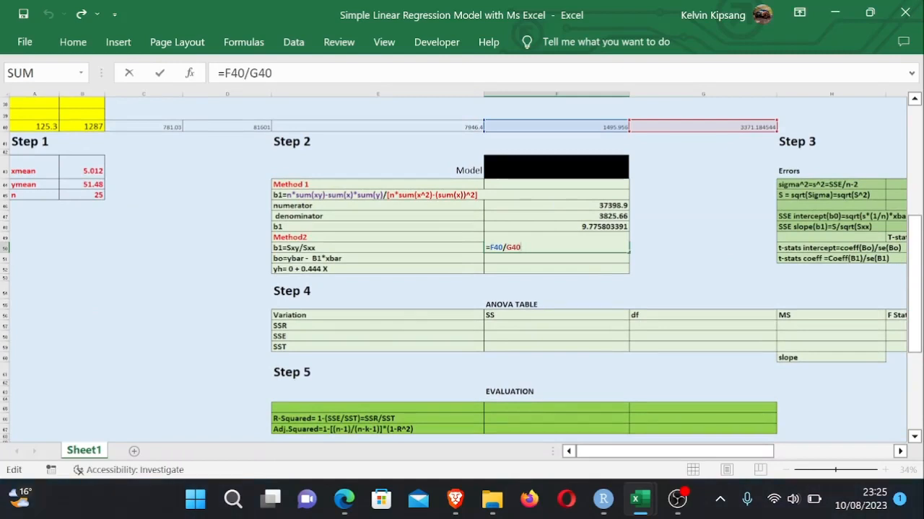
key("Return")
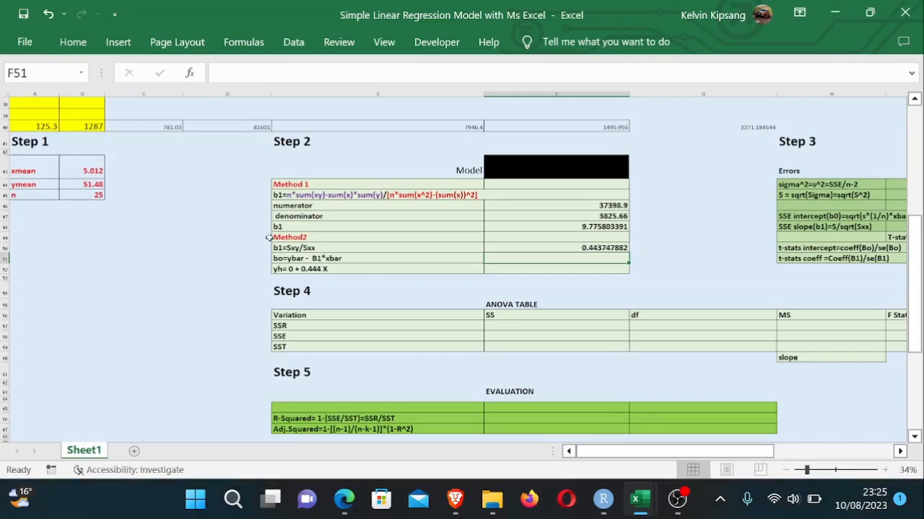
double_click(591, 248)
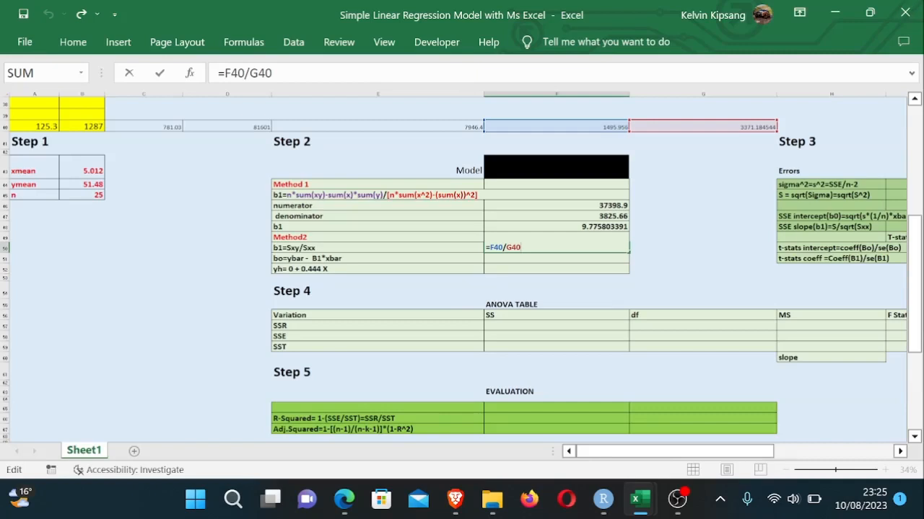
key("Return")
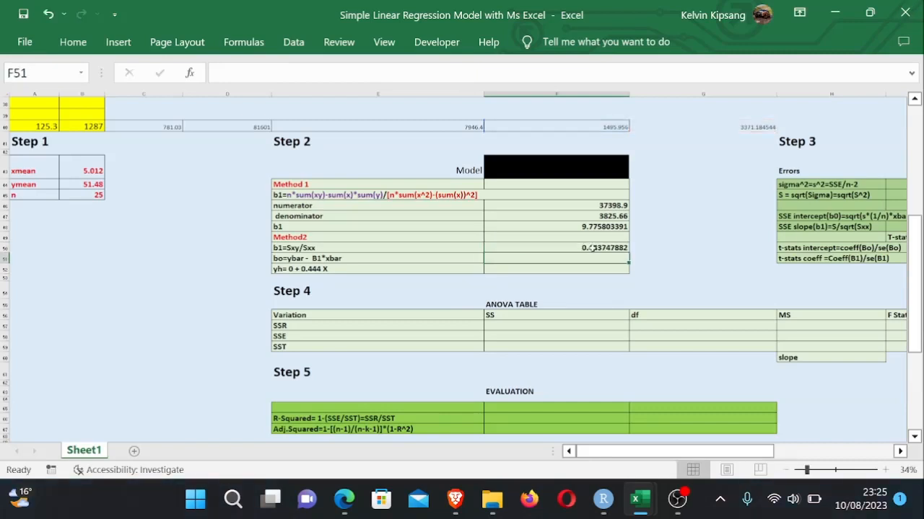
- Make the X mean reference in G8 absolute as =($B$43-A8)^2 and fill the Sxx formula down the column
left_click_drag(914, 215, 914, 109)
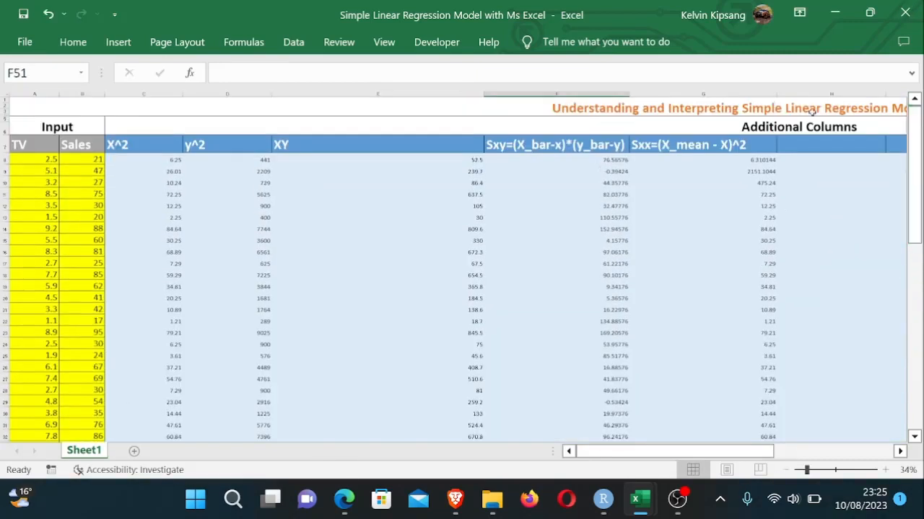
double_click(755, 159)
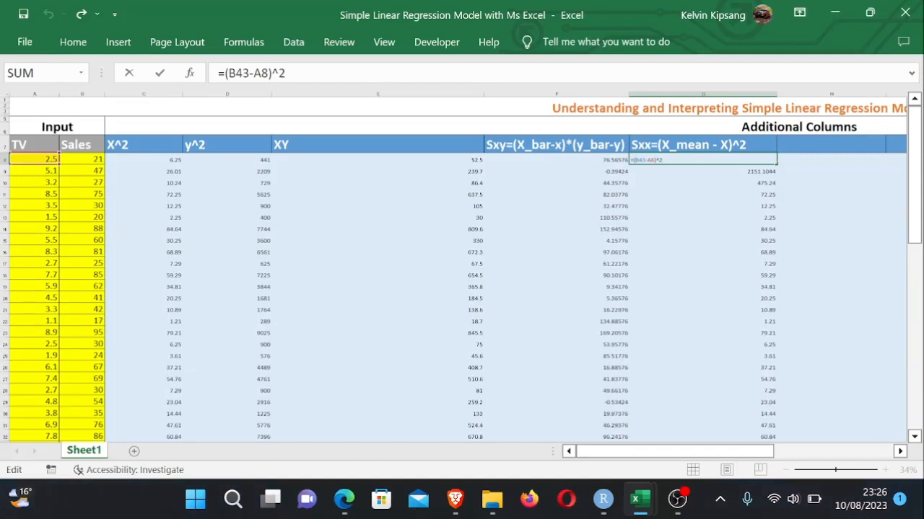
type("$B")
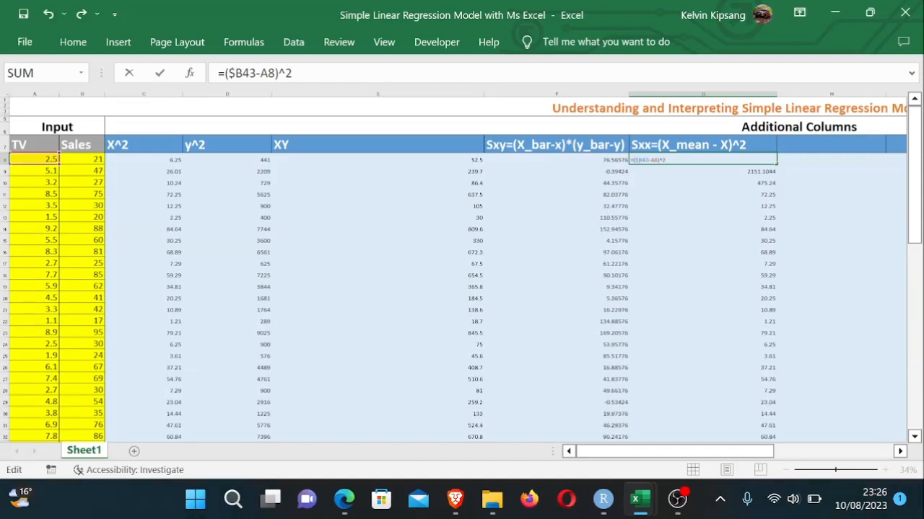
type("$")
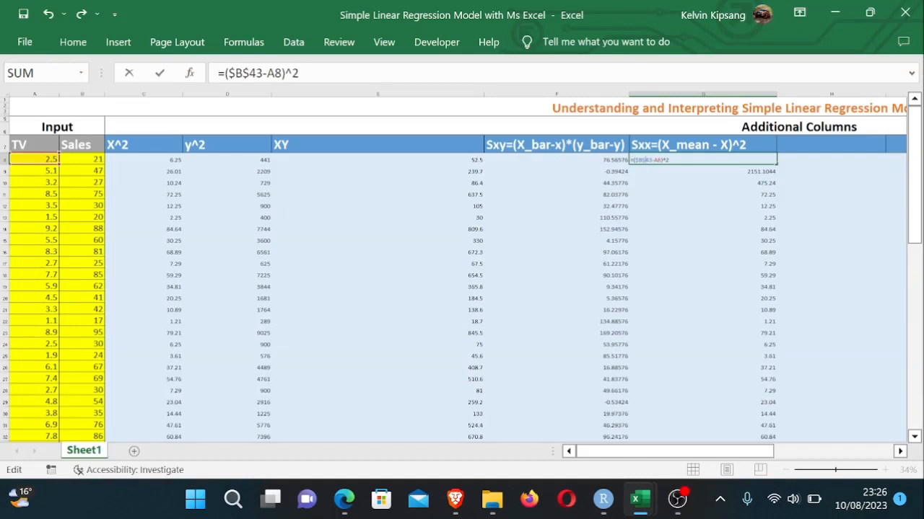
key("Return")
left_click_drag(750, 159, 759, 433)
left_click_drag(913, 254, 914, 264)
left_click(669, 272)
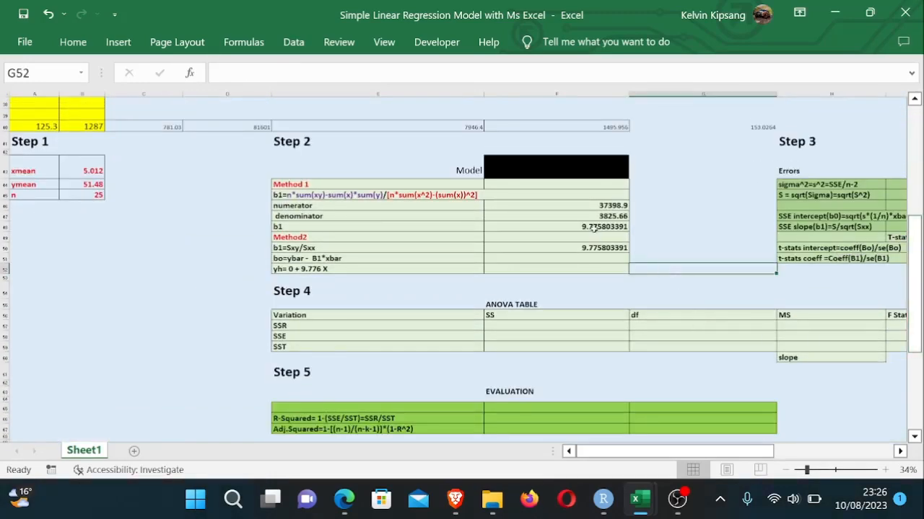
- Switch to the Simple Linear Regression PDF and review the intercept and slope formulas
left_click(592, 228)
left_click(597, 257)
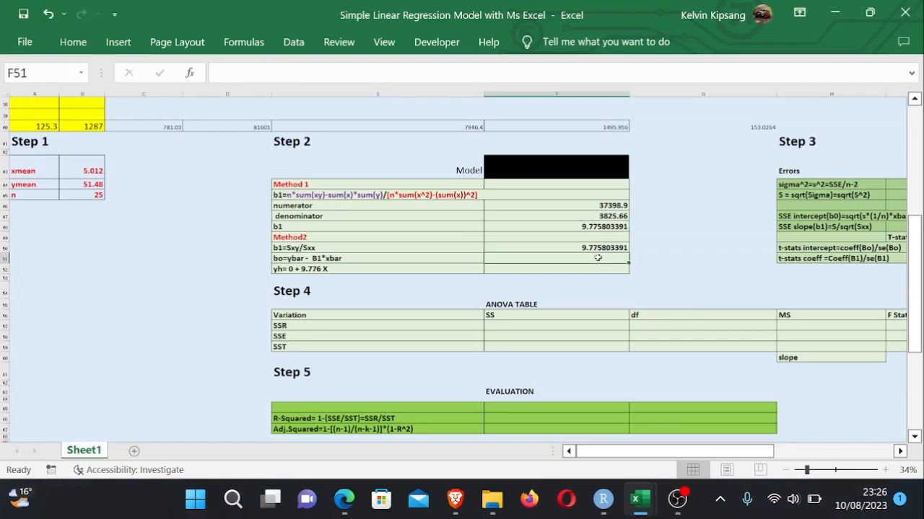
left_click(679, 261)
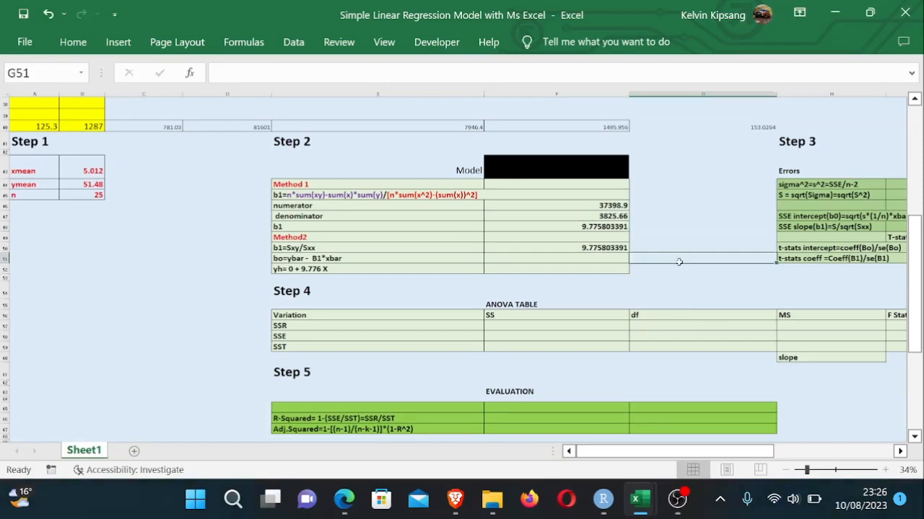
left_click(579, 258)
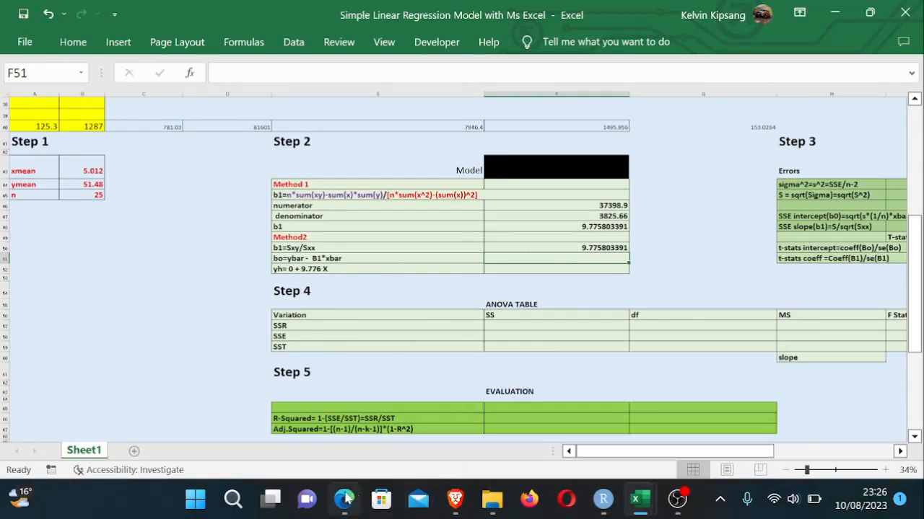
mouse_move(345, 500)
left_click(374, 469)
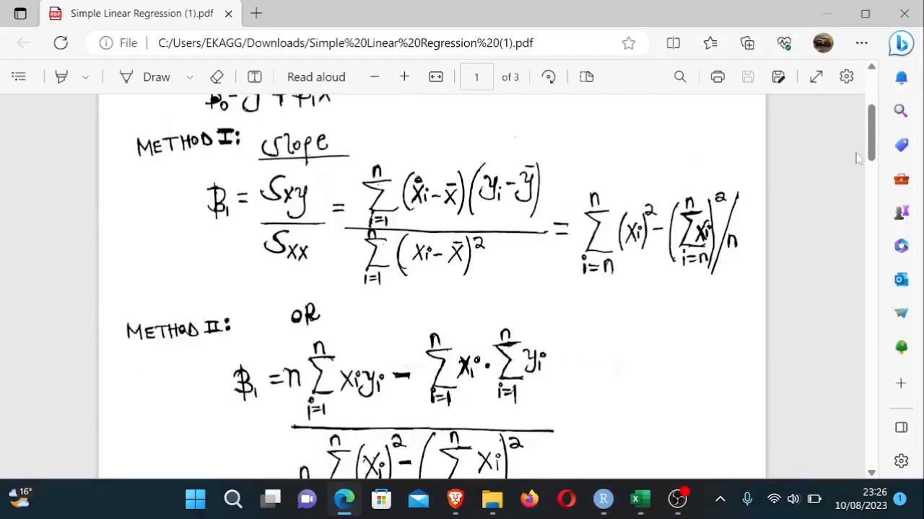
left_click_drag(875, 147, 873, 119)
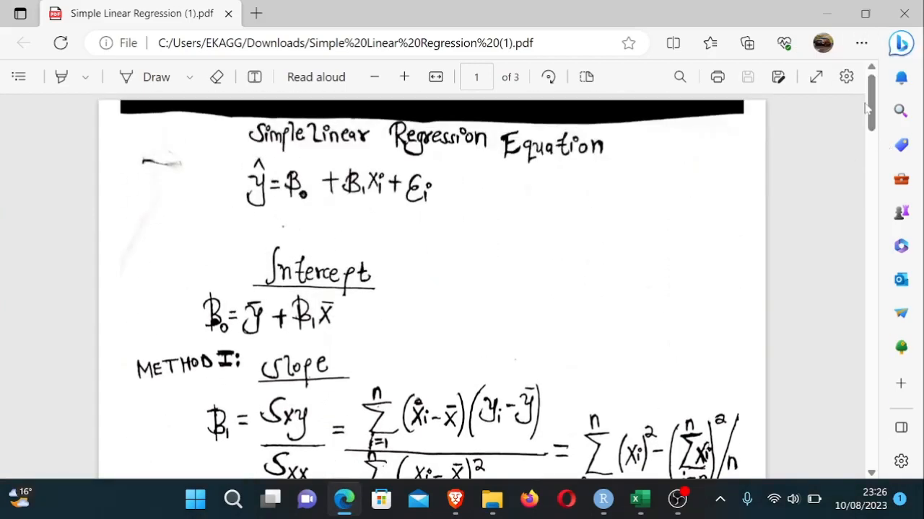
mouse_move(870, 114)
left_mouse_down()
mouse_move(870, 130)
mouse_move(875, 119)
left_mouse_up()
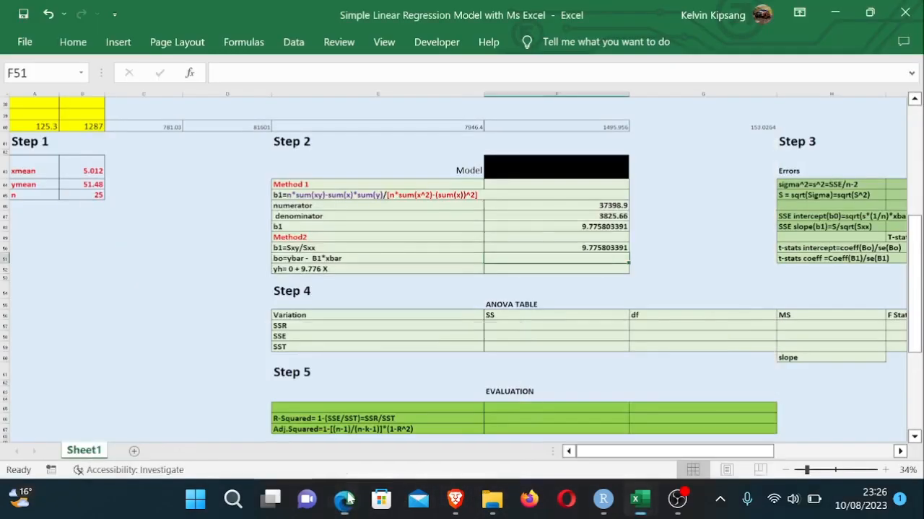
left_click(344, 500)
- Enter the intercept formula =B44-F48*B43 in F51, subtracting the slope times X mean from Y mean
left_click(489, 304)
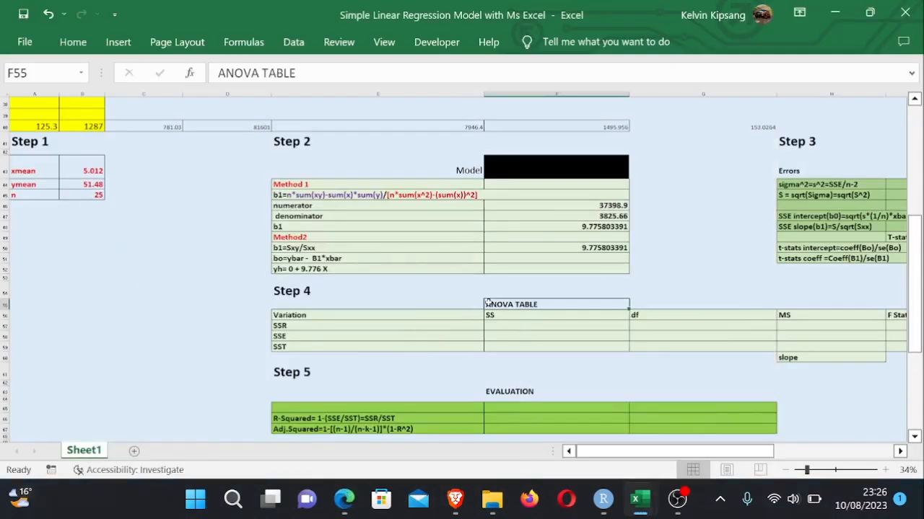
left_click(307, 259)
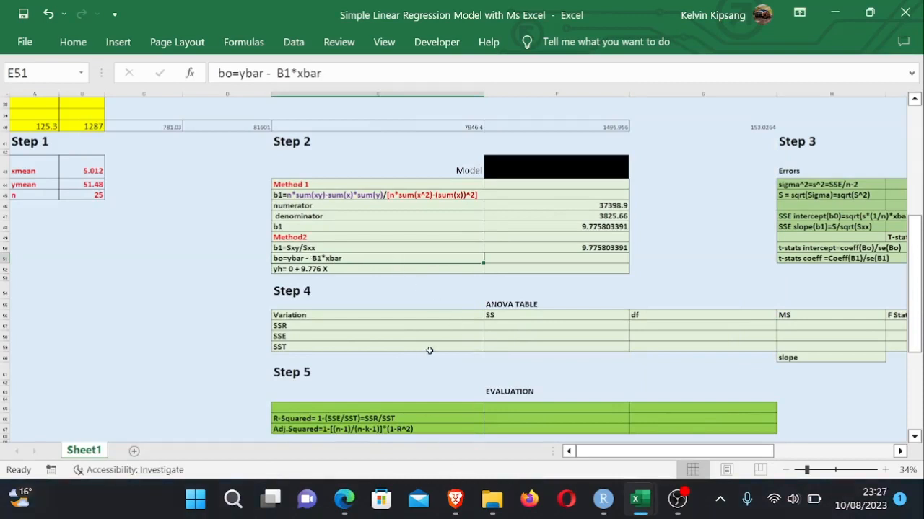
left_click(518, 305)
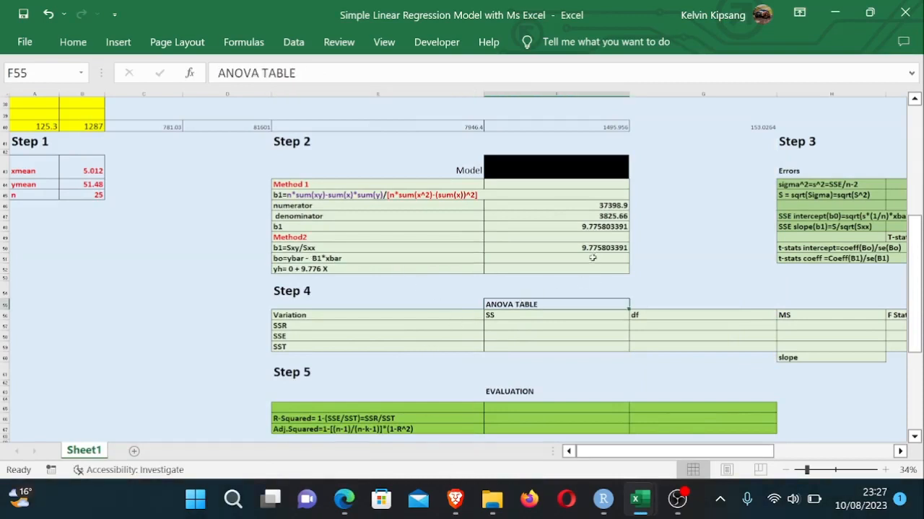
left_click(591, 258)
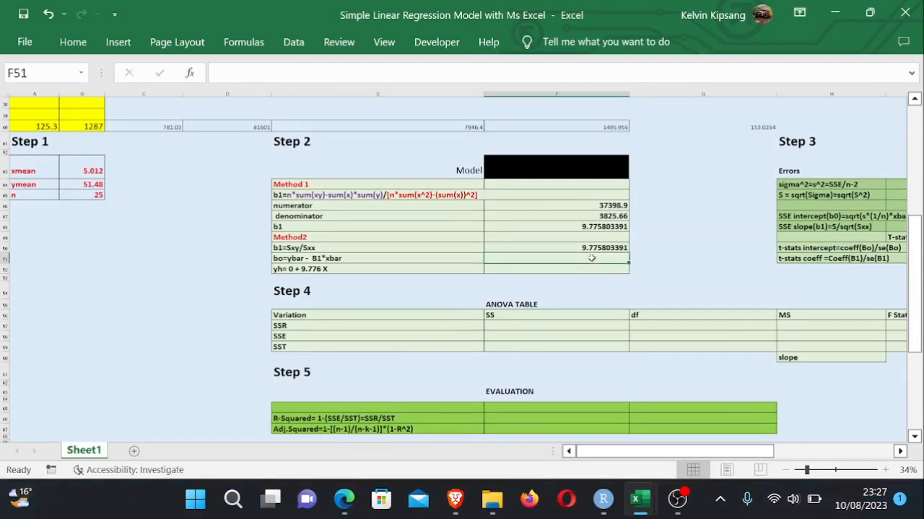
type("=")
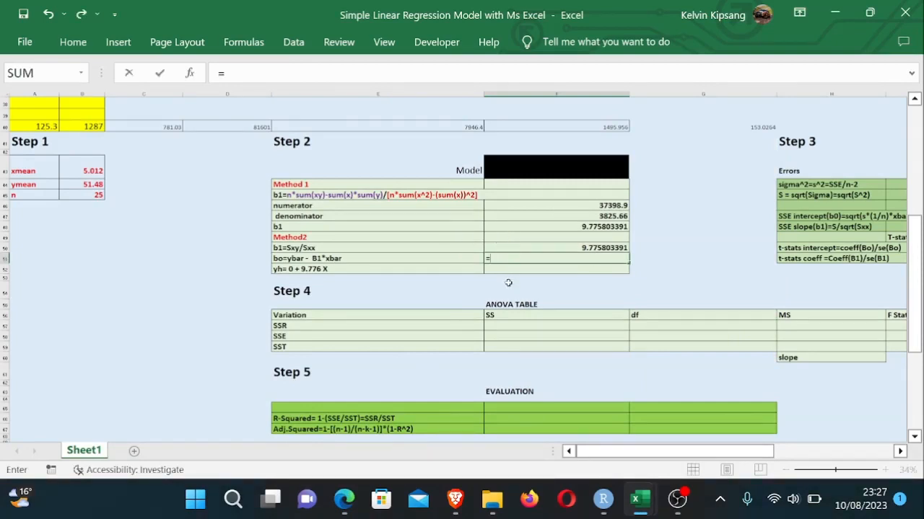
left_click(87, 183)
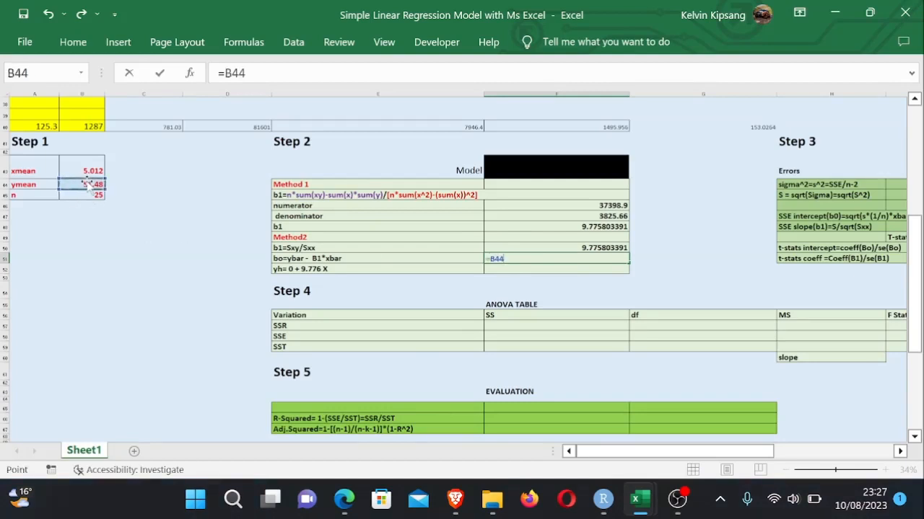
type("-")
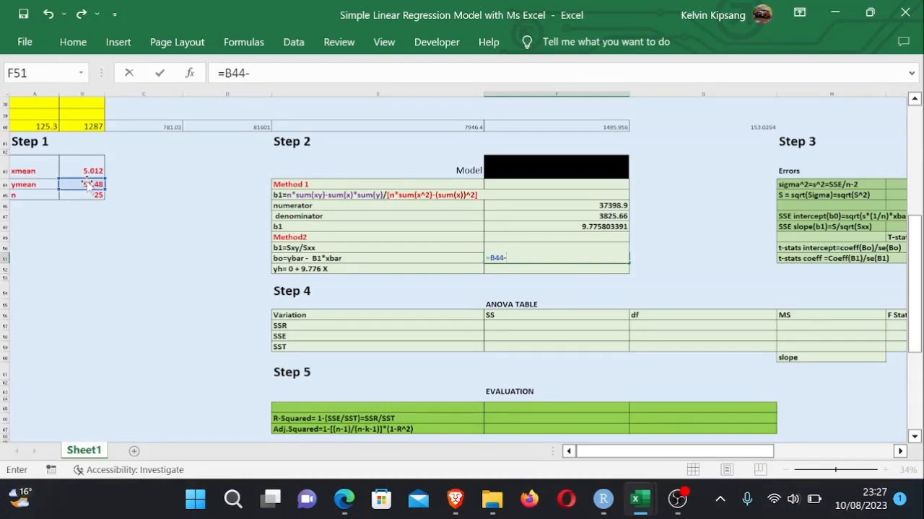
left_click(594, 228)
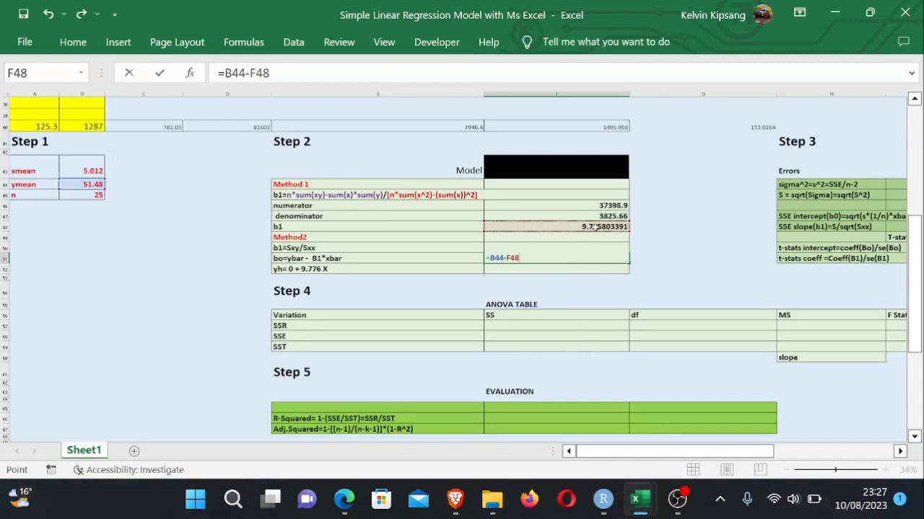
type("*")
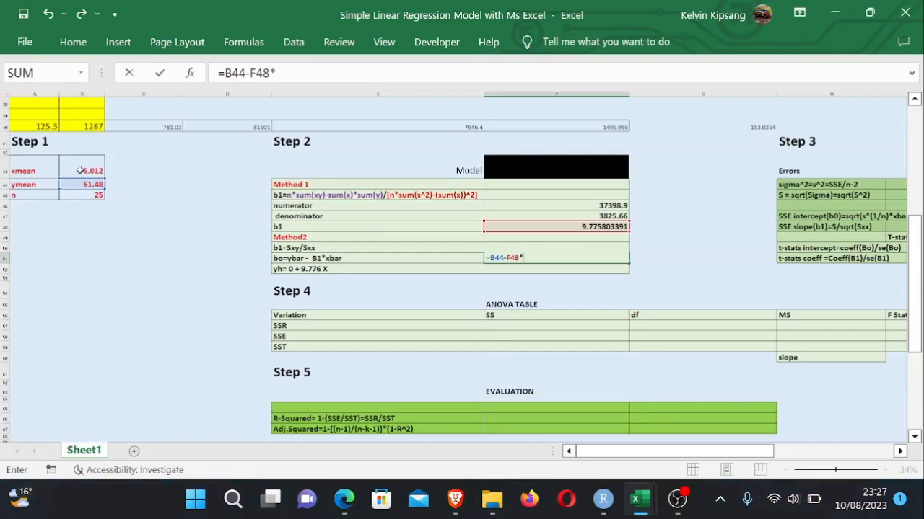
left_click(80, 171)
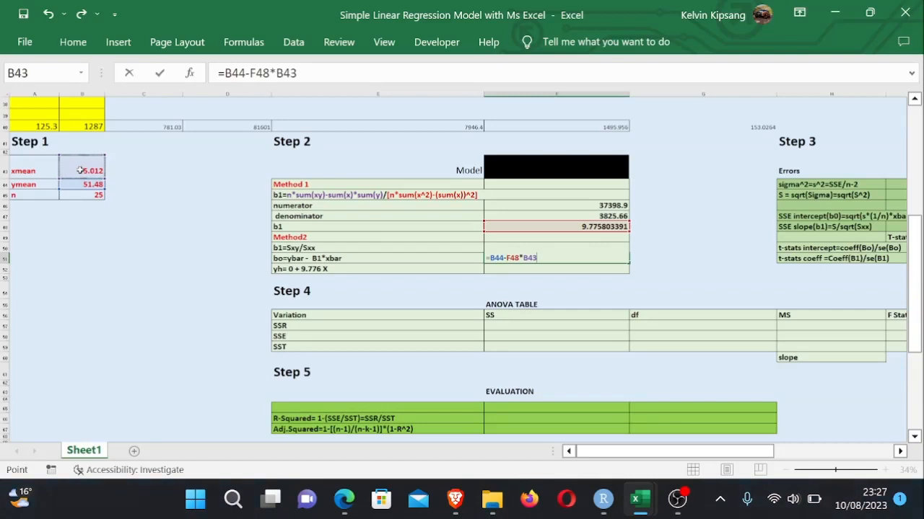
key("Return")
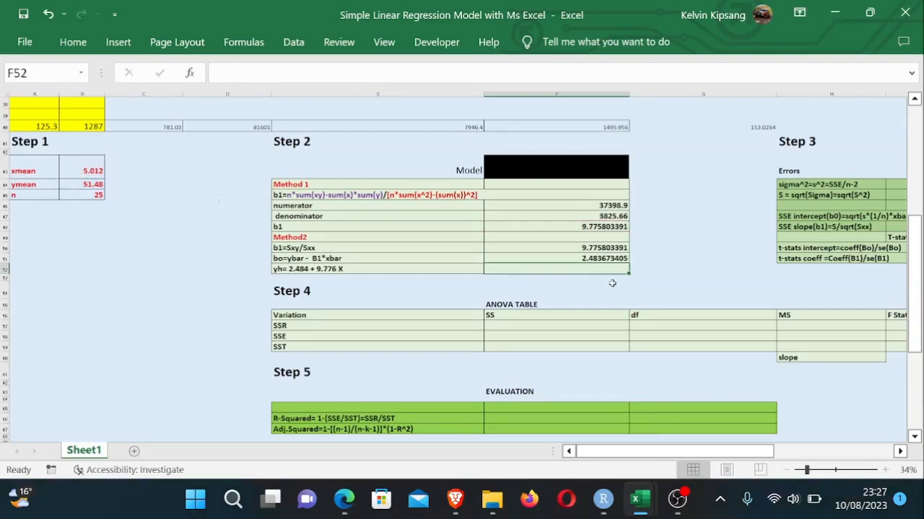
- Inspect the regression equation formula in E52
left_click(667, 283)
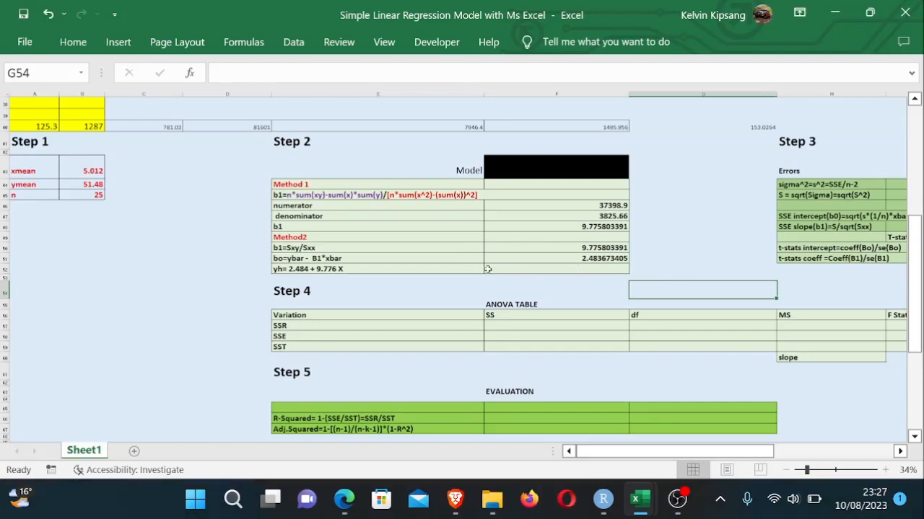
left_click(353, 268)
double_click(353, 268)
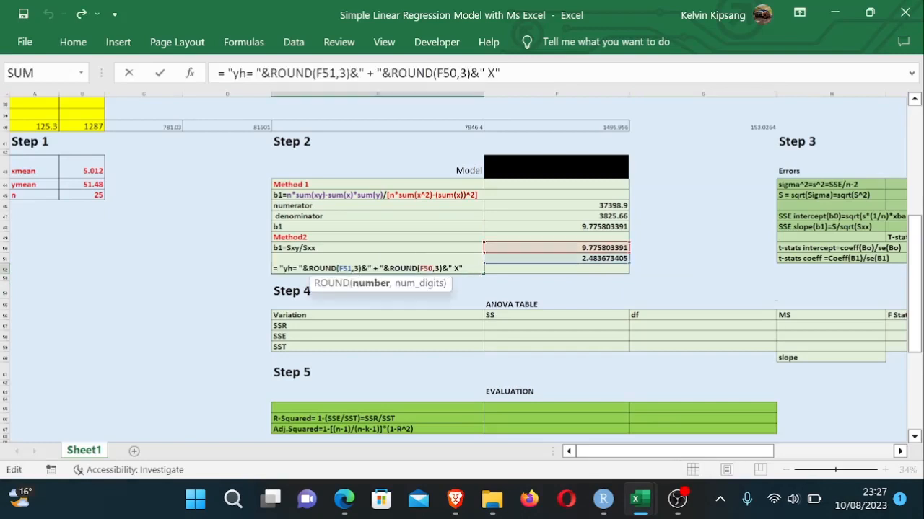
key("Return")
- Copy the equation text from E52 into the Model cell F43 and widen column F to fit it
left_click(409, 285)
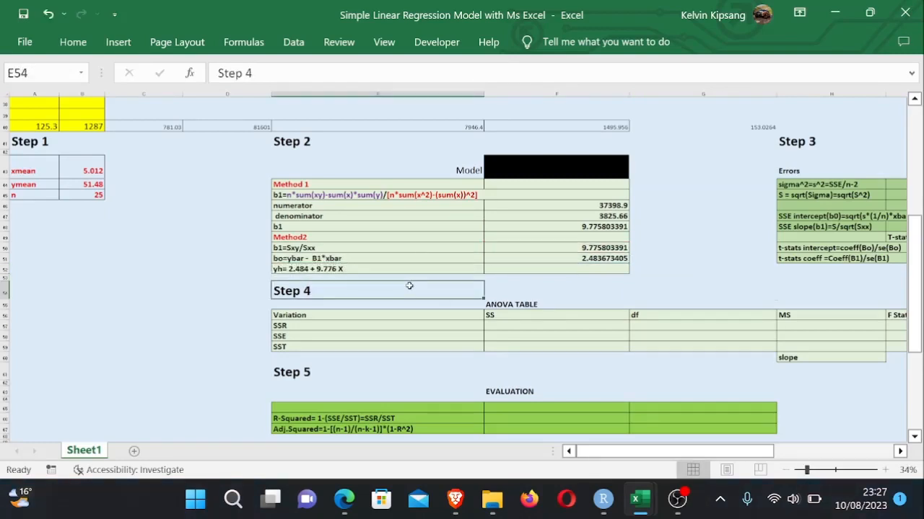
double_click(350, 269)
left_click_drag(464, 269, 255, 264)
key("Return")
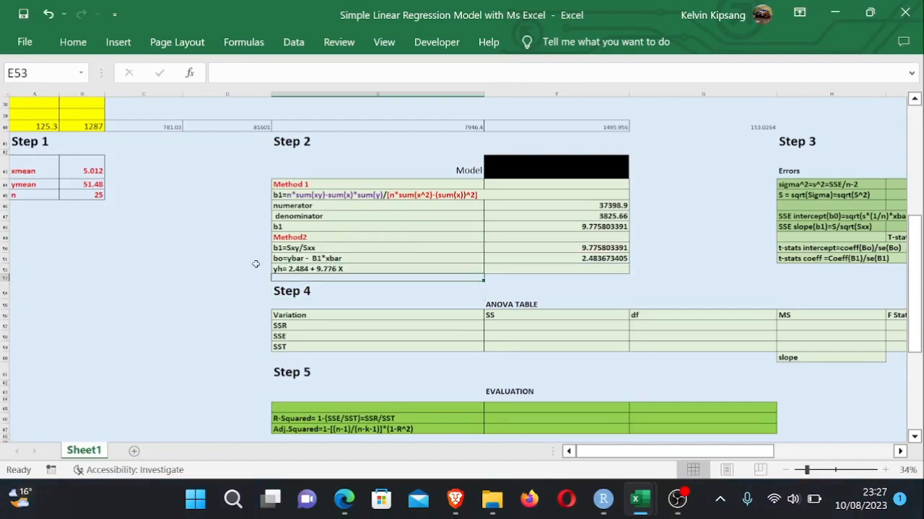
left_click(529, 171)
double_click(530, 171)
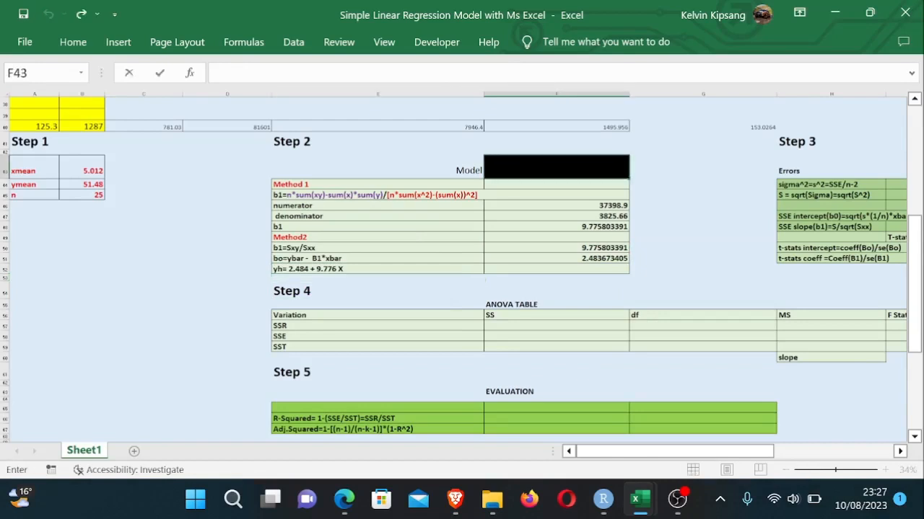
type("=\"yh= \"&ROUND(F51,3)&\" + \"&ROUND(F50,3)&\" X\"")
key("Return")
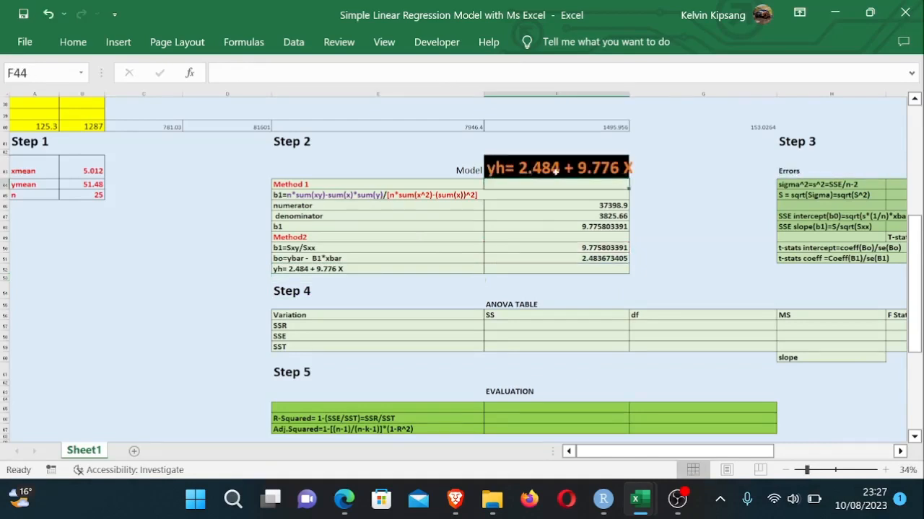
left_click_drag(631, 96, 649, 95)
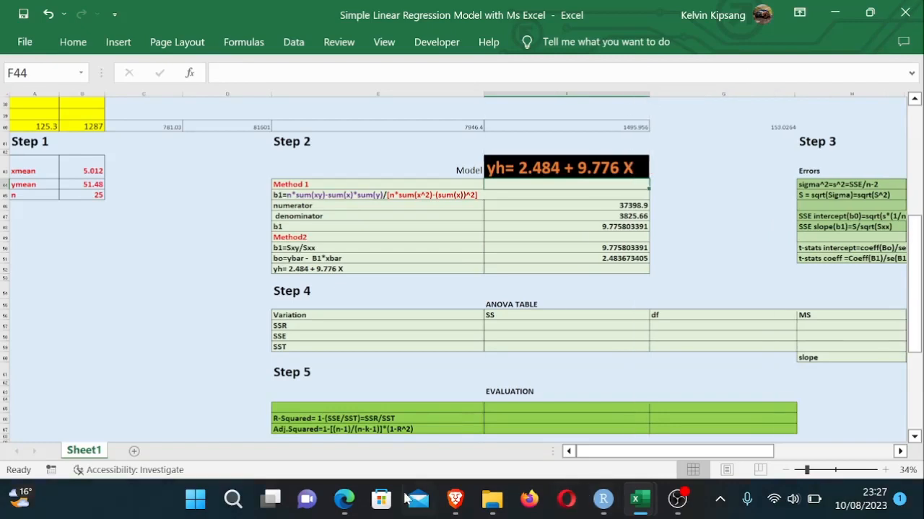
- Switch to the Simple Linear Regression PDF and review the intercept and slope formulas
left_click(344, 499)
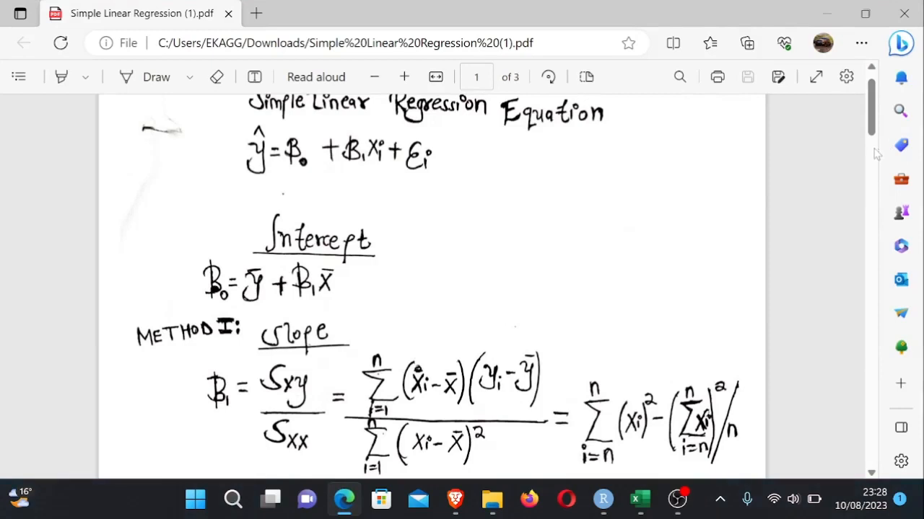
mouse_move(870, 128)
left_mouse_down()
mouse_move(871, 164)
mouse_move(871, 124)
left_mouse_up()
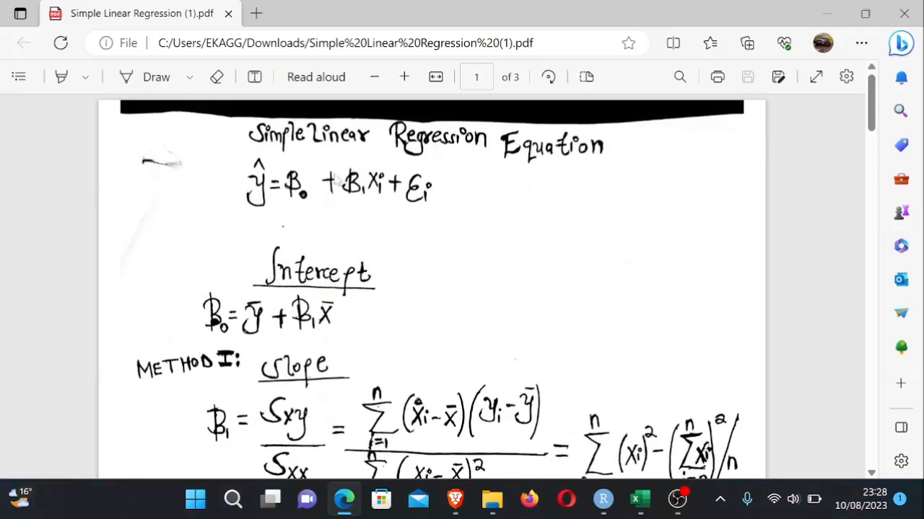
left_click_drag(873, 126, 862, 142)
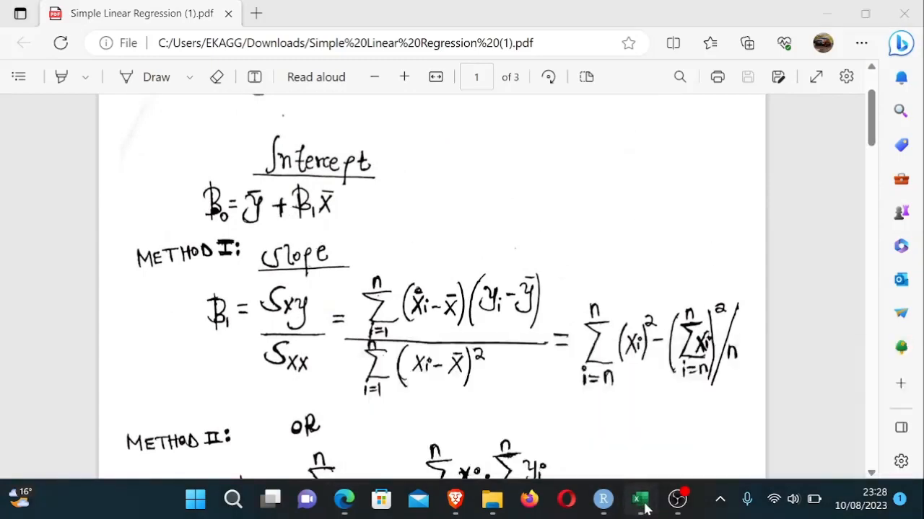
mouse_move(642, 505)
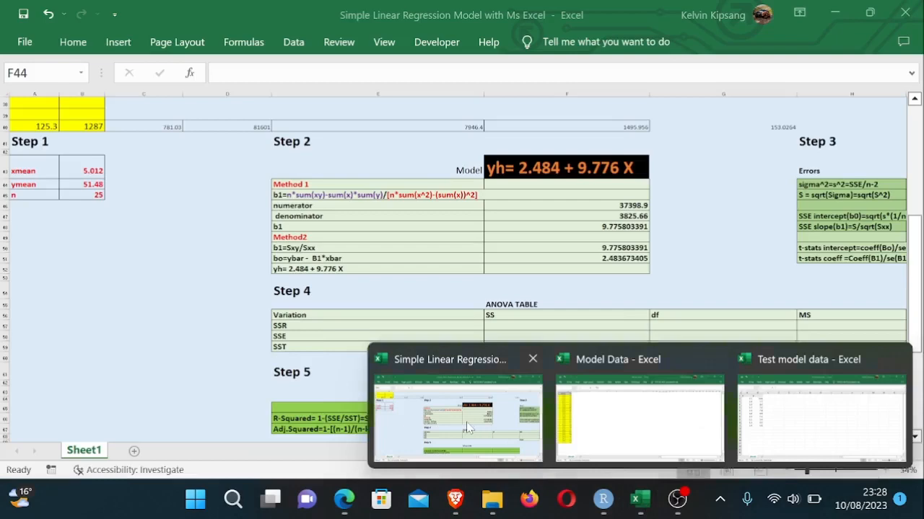
left_click(466, 428)
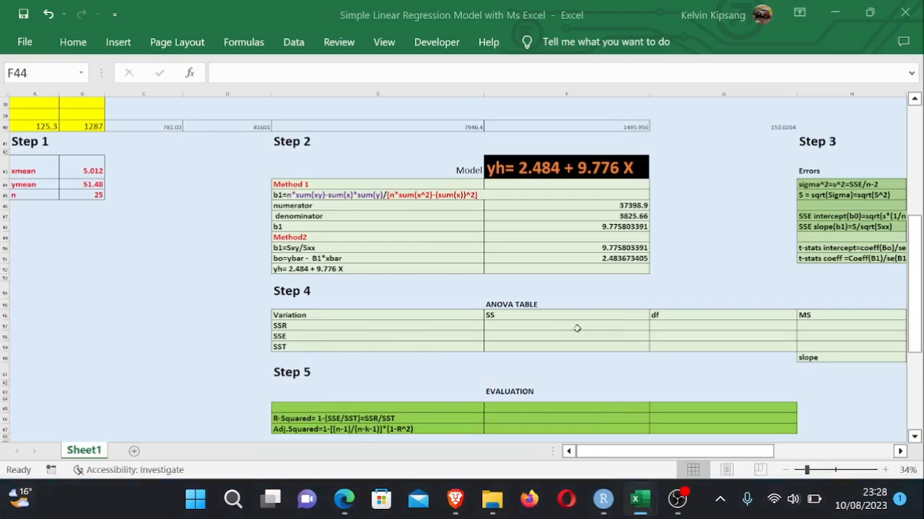
- Add the header yh=2.485 + 9.776X in H7 of the Additional Columns area
left_click(628, 325)
mouse_move(915, 256)
left_mouse_down()
mouse_move(915, 266)
mouse_move(918, 130)
mouse_move(920, 247)
left_mouse_up()
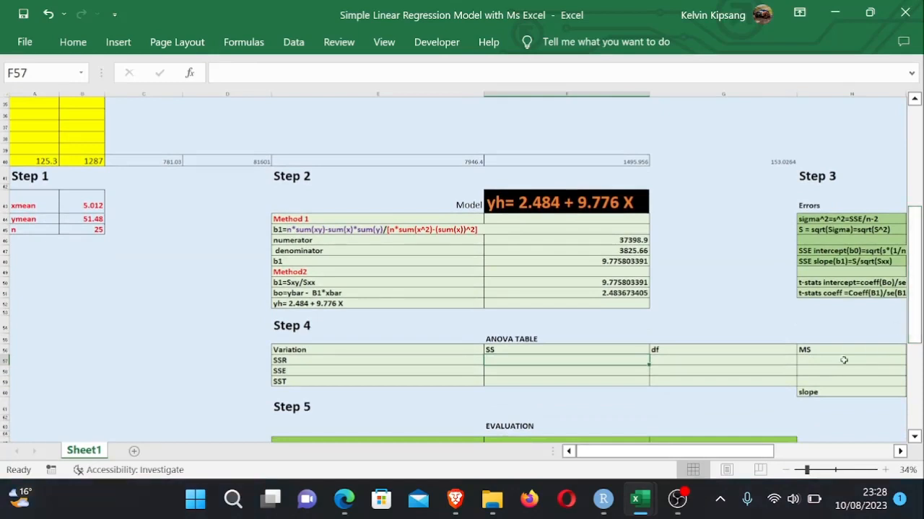
left_click_drag(745, 449, 805, 449)
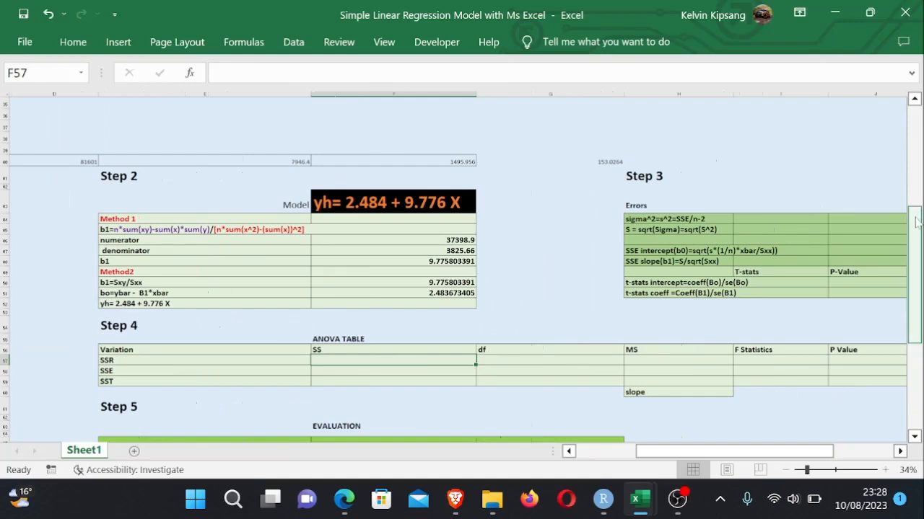
left_click_drag(917, 216, 918, 56)
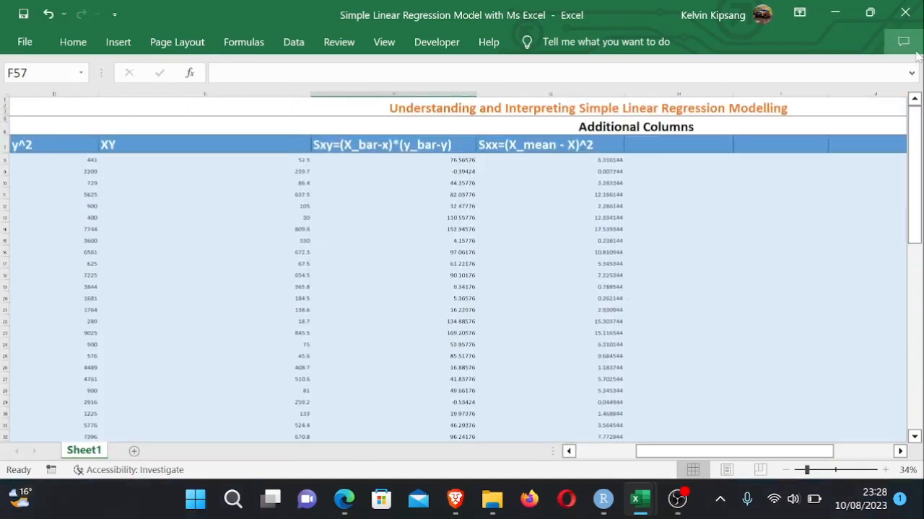
left_click(661, 143)
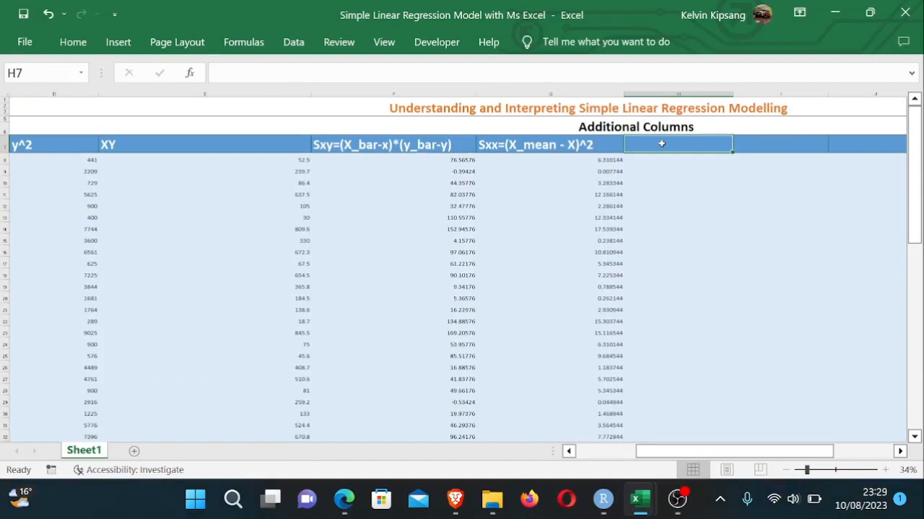
type("yh=")
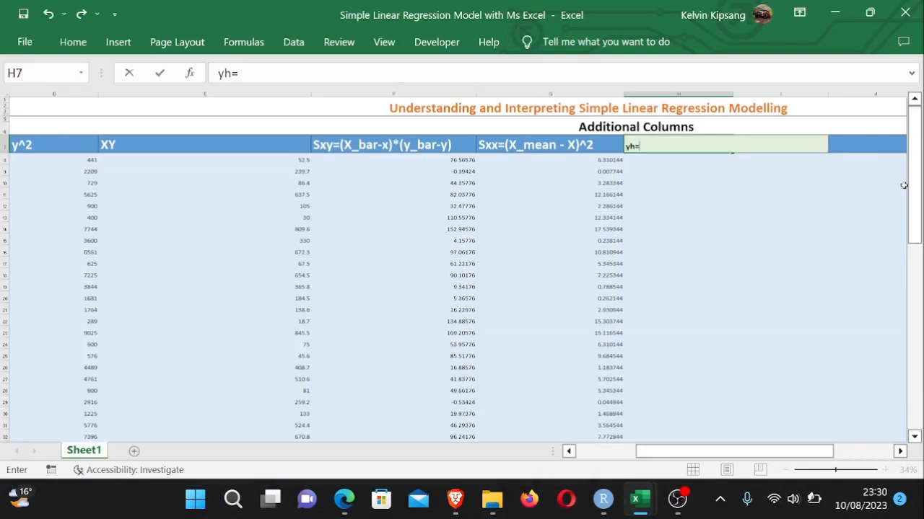
type("2.485 + 9.")
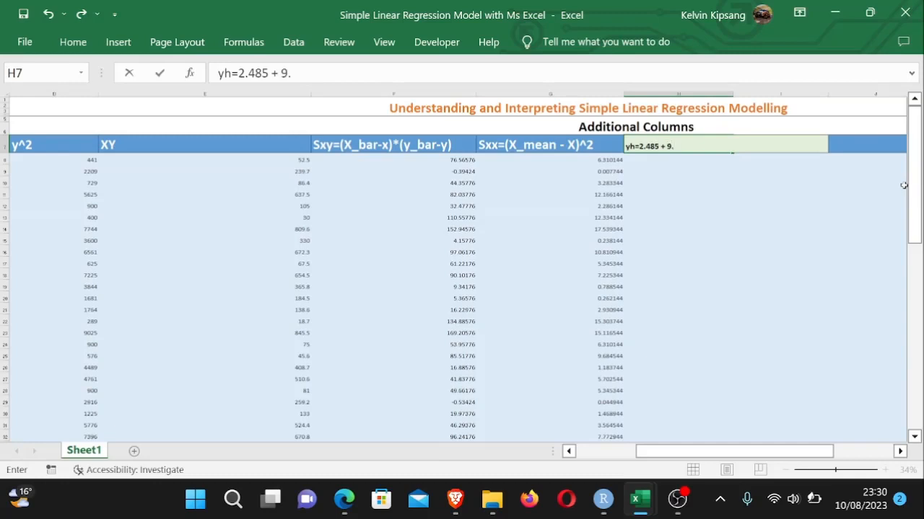
type("776X")
left_click(669, 168)
left_click(648, 159)
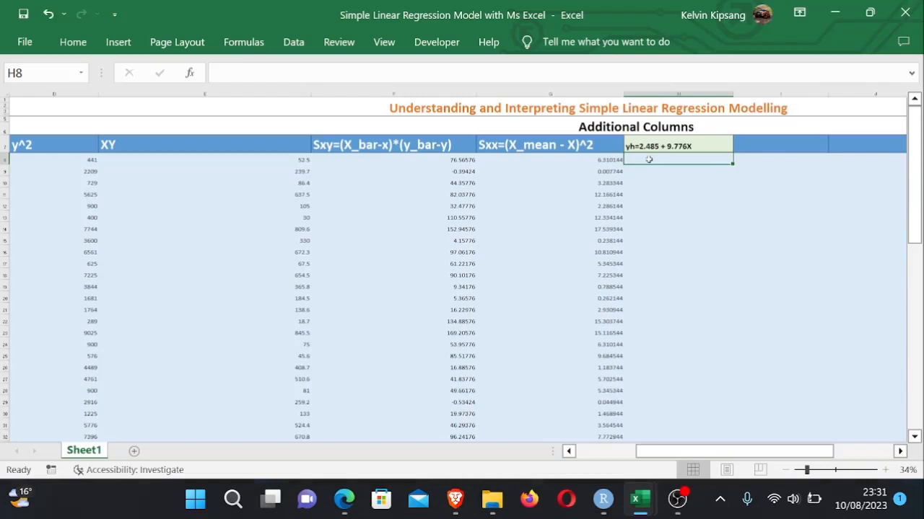
- Enter the predicted sales formula =2.485 +9.776 *A8 in H8, using the first TV value
type("=")
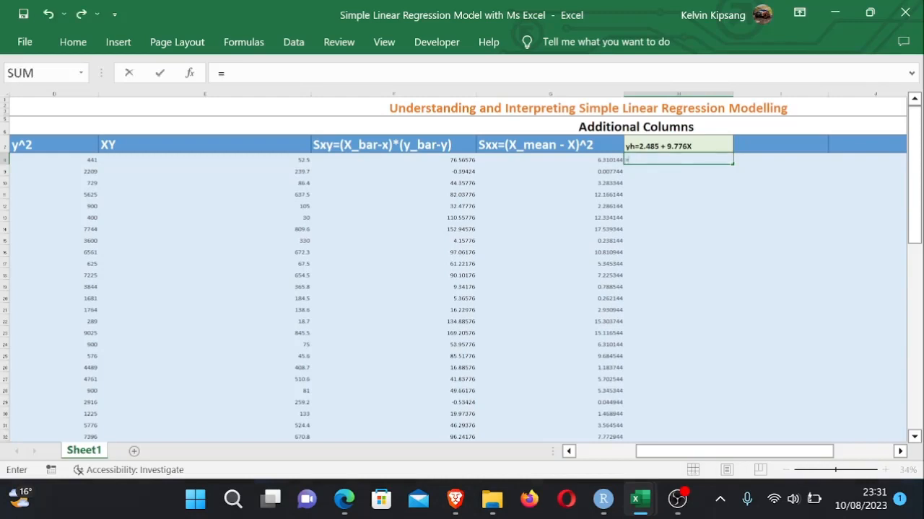
type("2.485 +n")
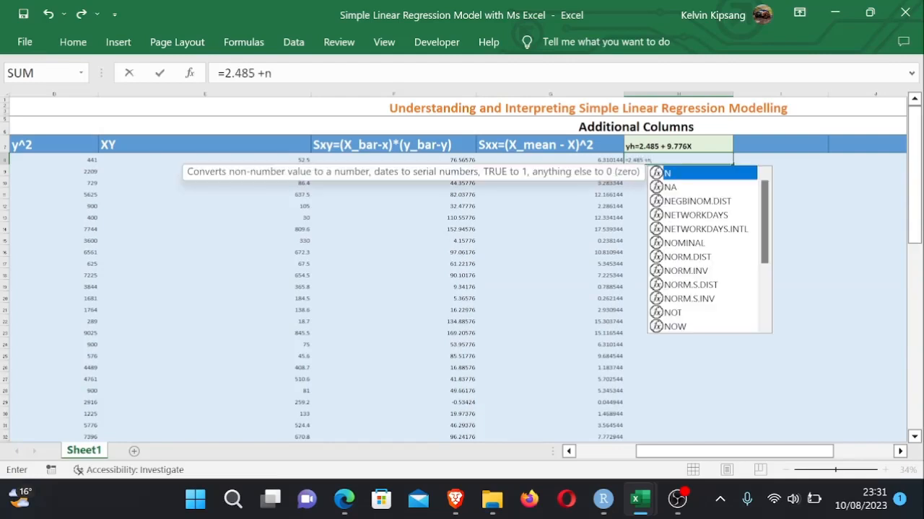
key("BackSpace")
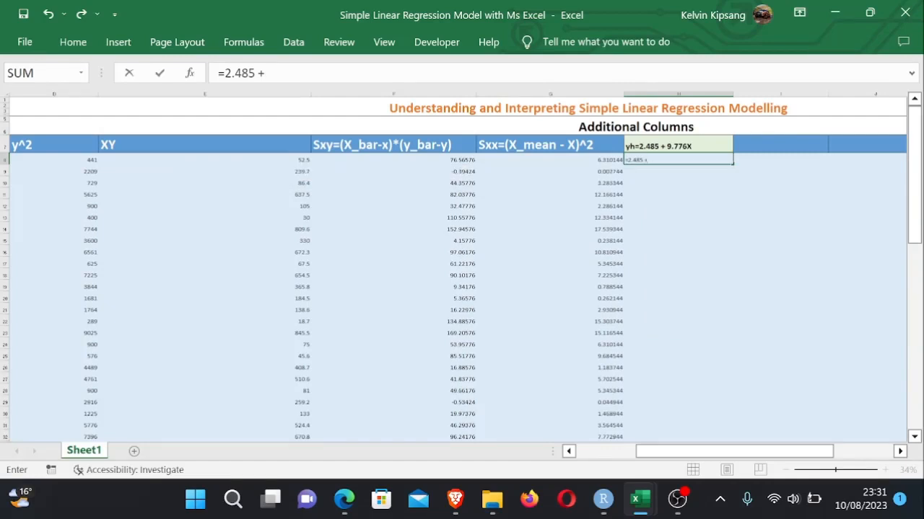
type("9.776 *")
left_click_drag(687, 451, 552, 436)
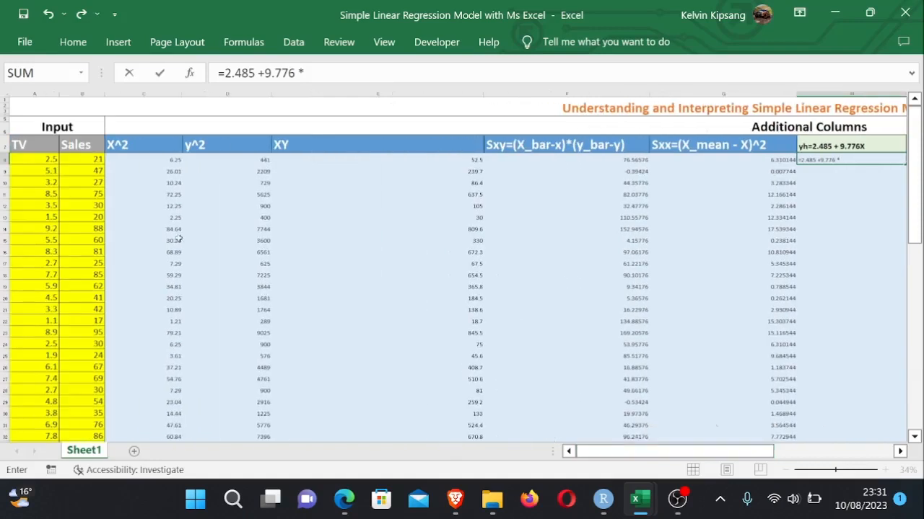
left_click(39, 161)
key("Return")
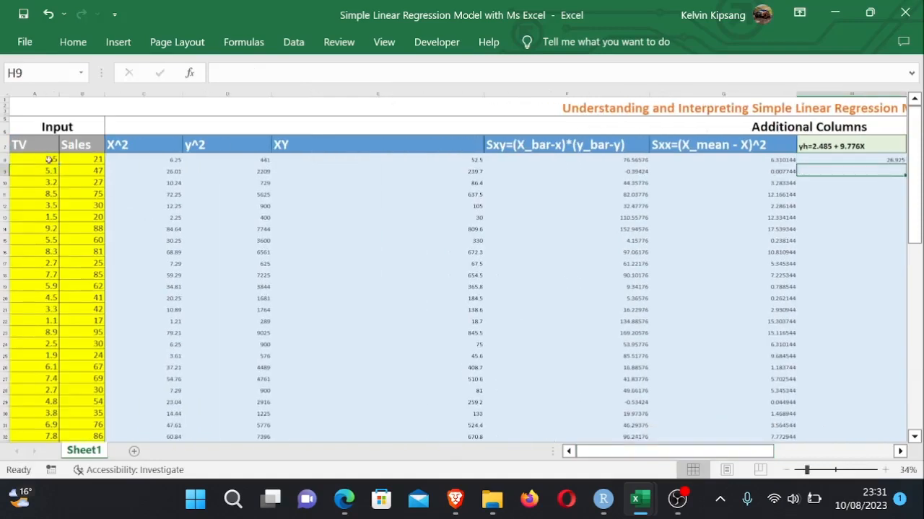
left_click_drag(706, 453, 773, 452)
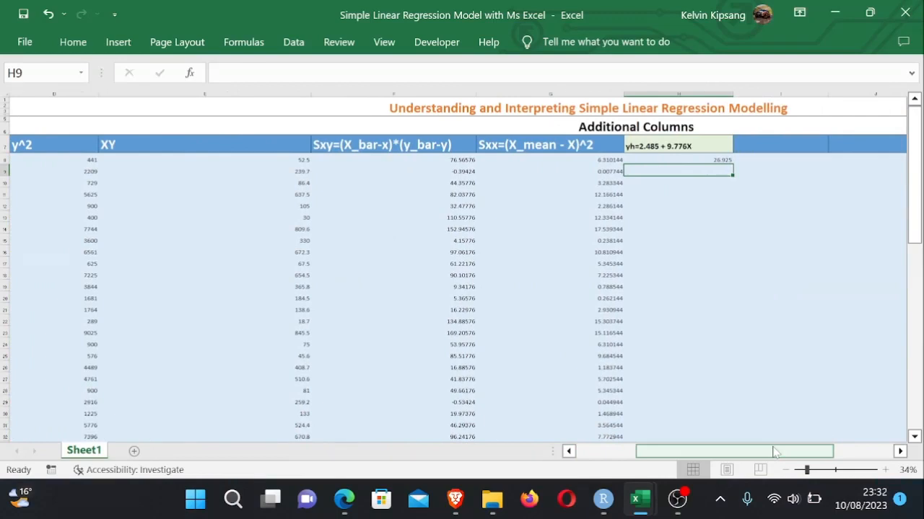
- Fill the predicted sales formula from H8 down column H to row 32, alongside the last TV and Sales row
left_click(787, 306)
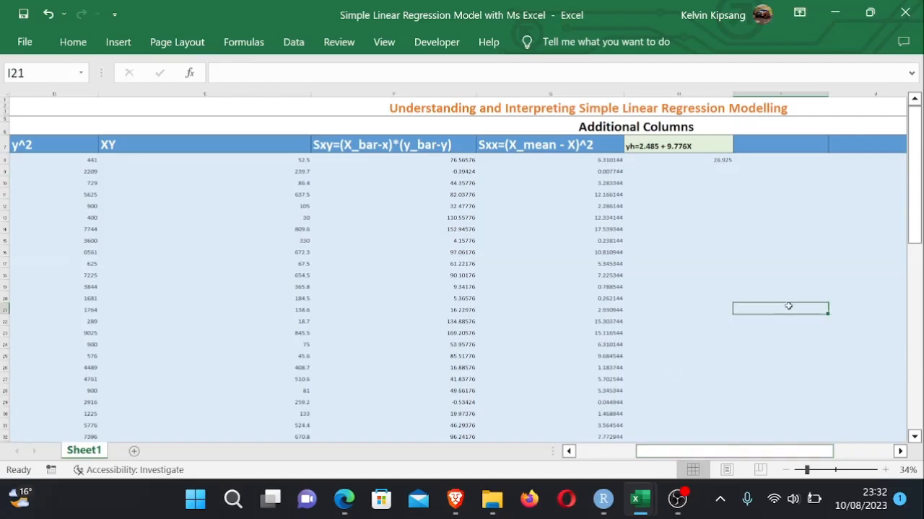
left_click(710, 162)
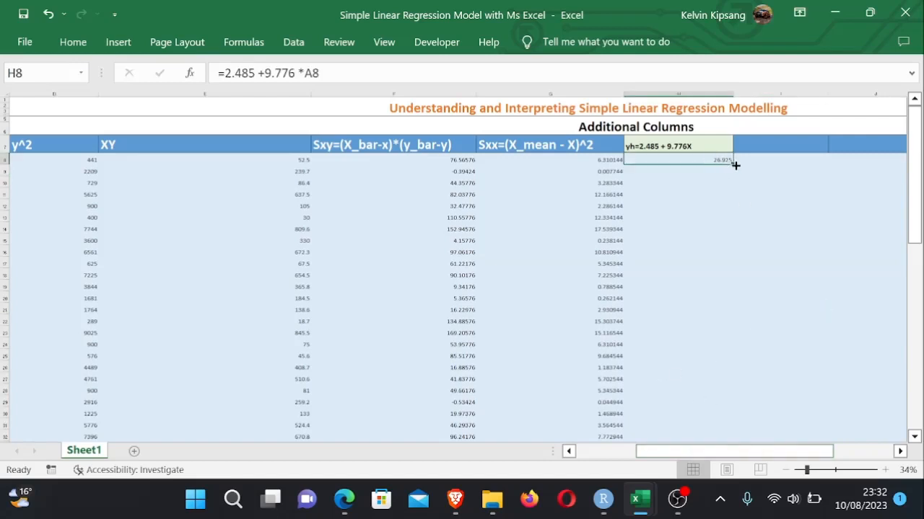
left_click_drag(731, 164, 728, 400)
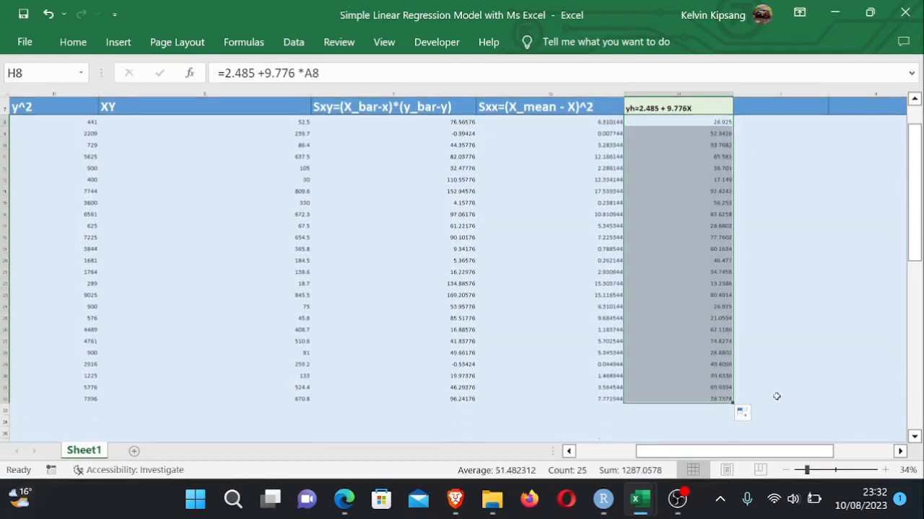
left_click(776, 396)
left_click(710, 400)
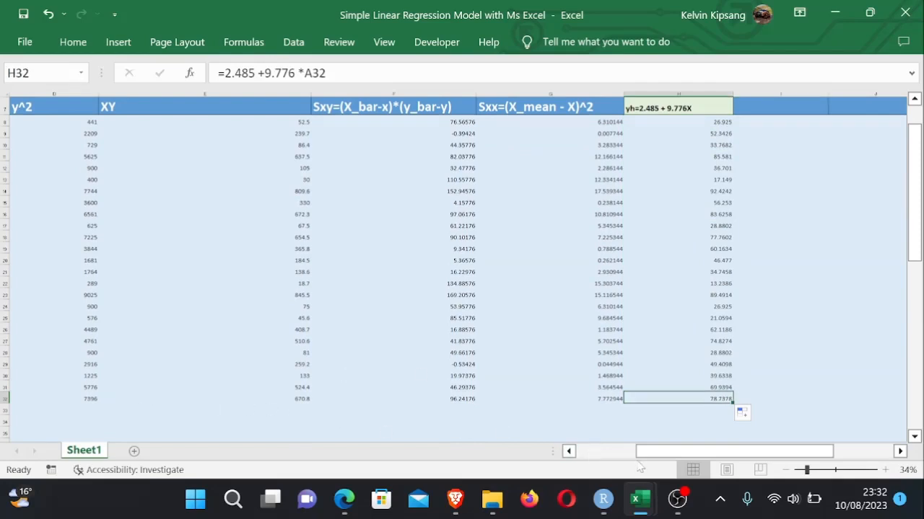
left_click_drag(653, 453, 572, 449)
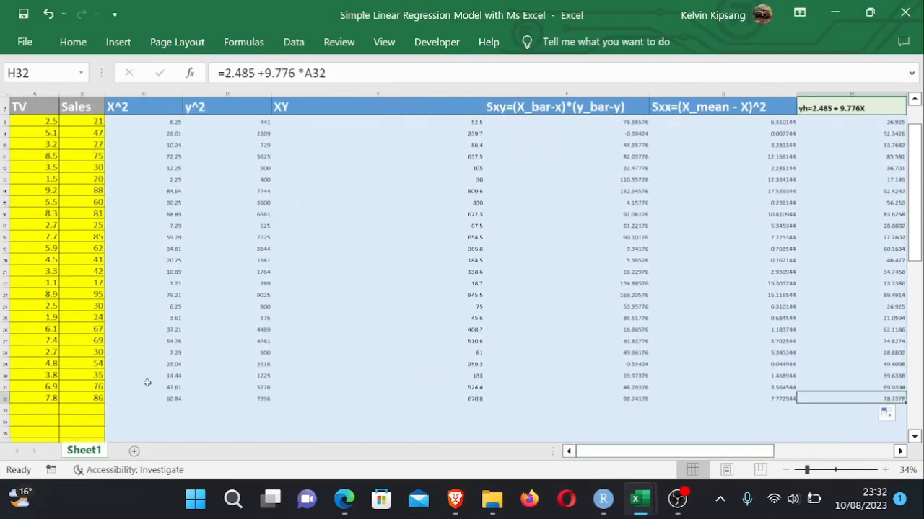
left_click(90, 409)
left_click(94, 399)
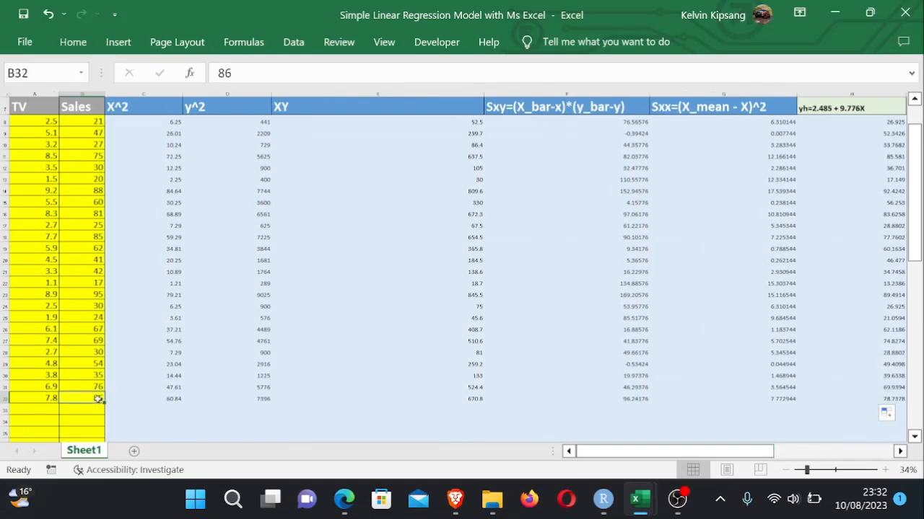
left_click_drag(751, 452, 880, 458)
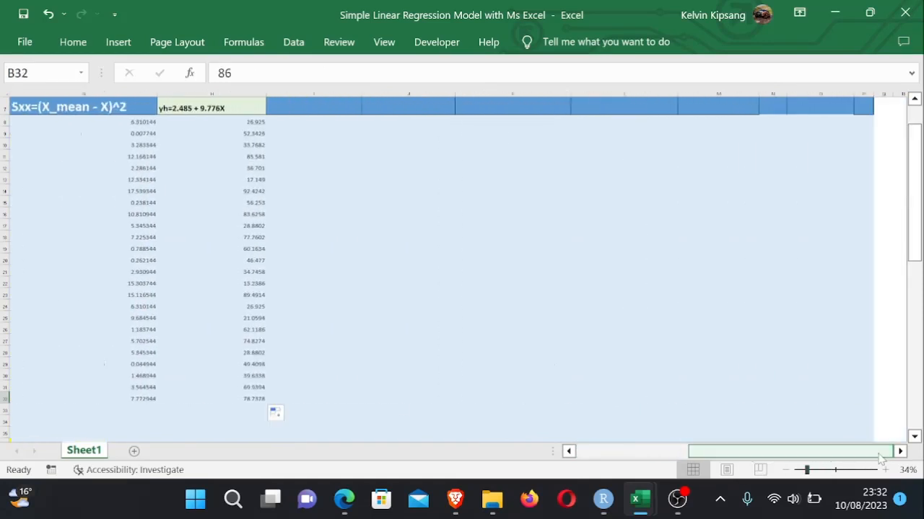
left_click(447, 228)
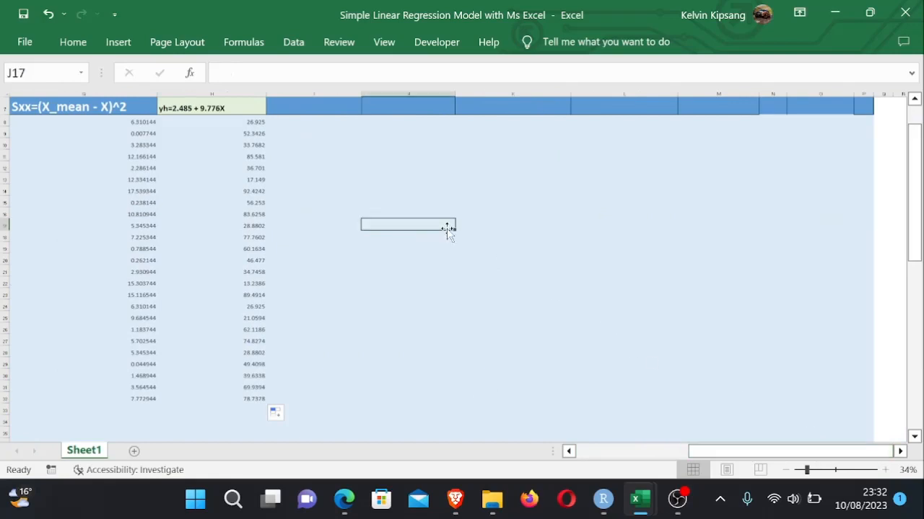
- Start the residual column header in I7 with e=||
left_click(298, 108)
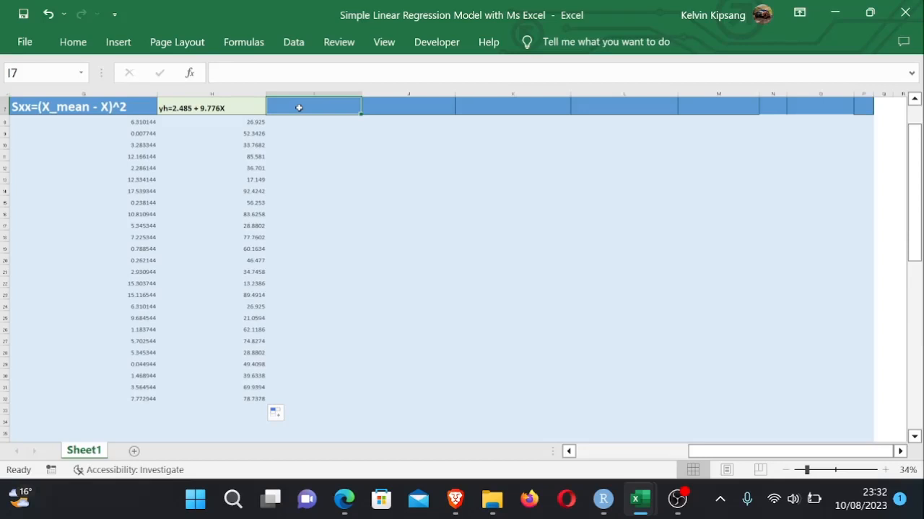
type("e=| |")
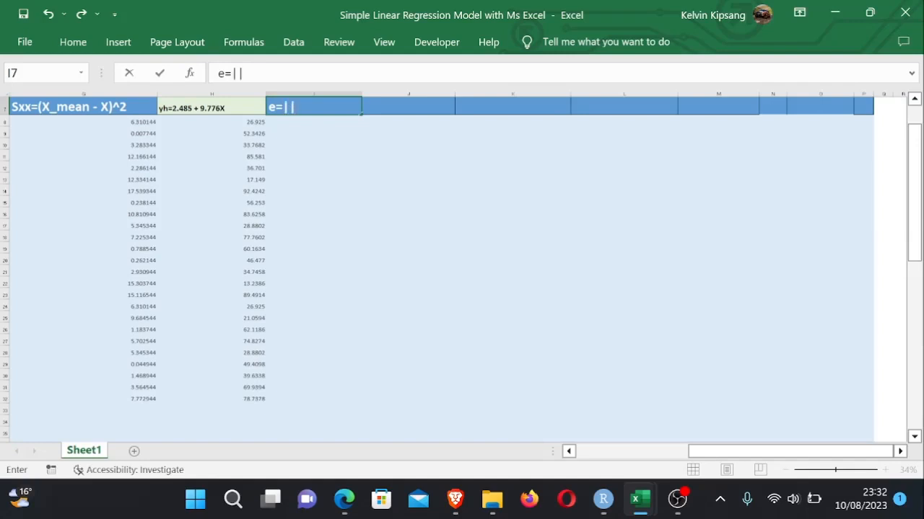
key("Left")
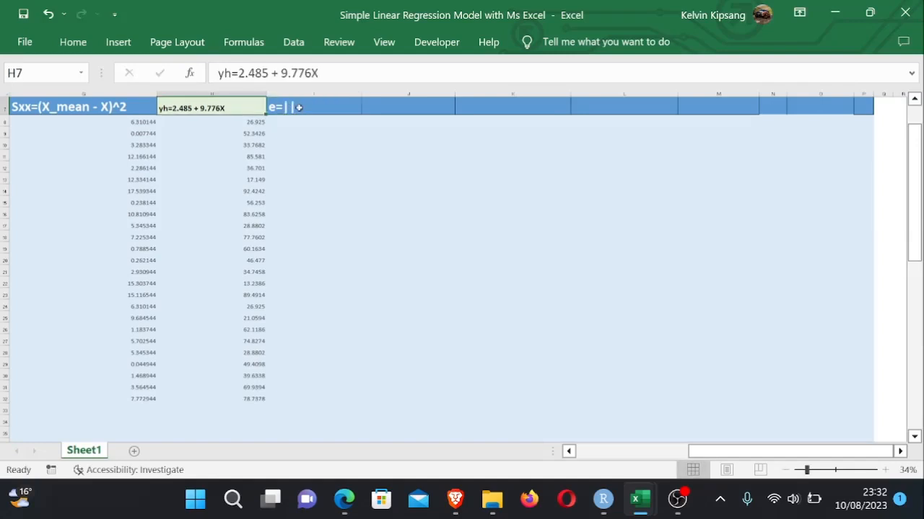
type("y")
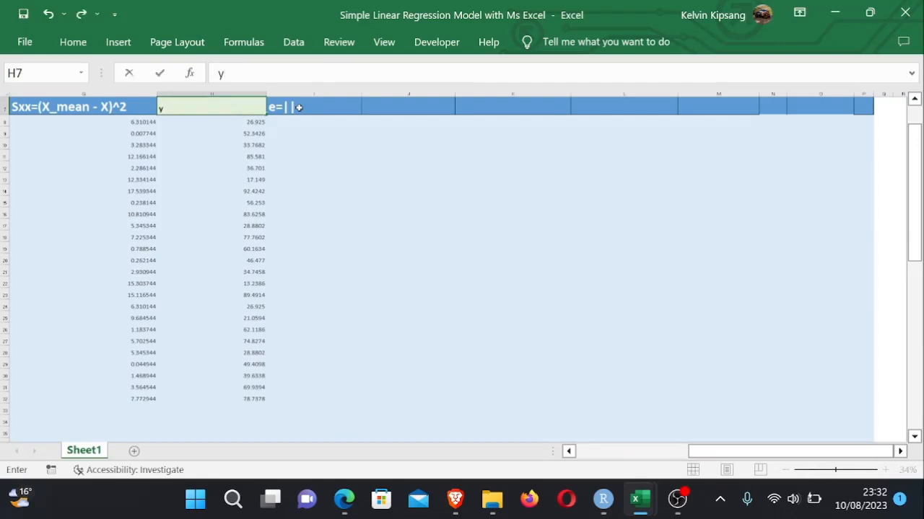
key("ctrl+z")
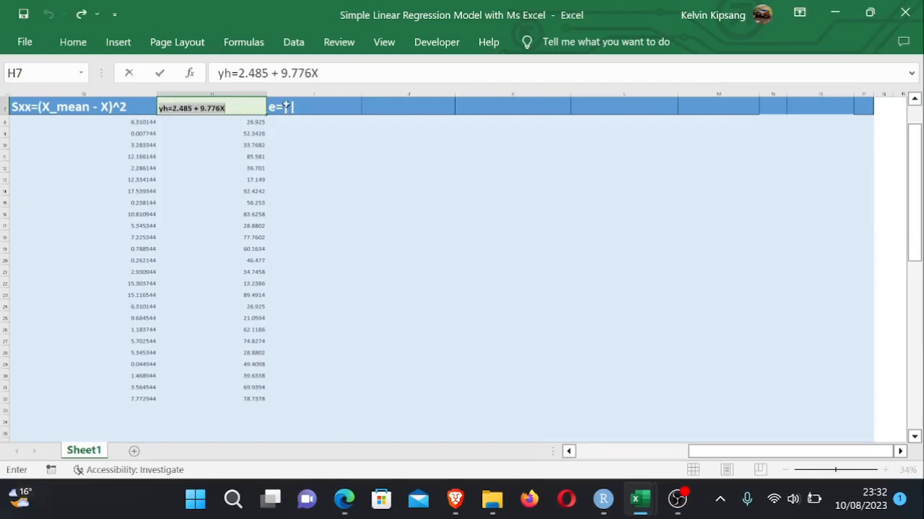
left_click(322, 118)
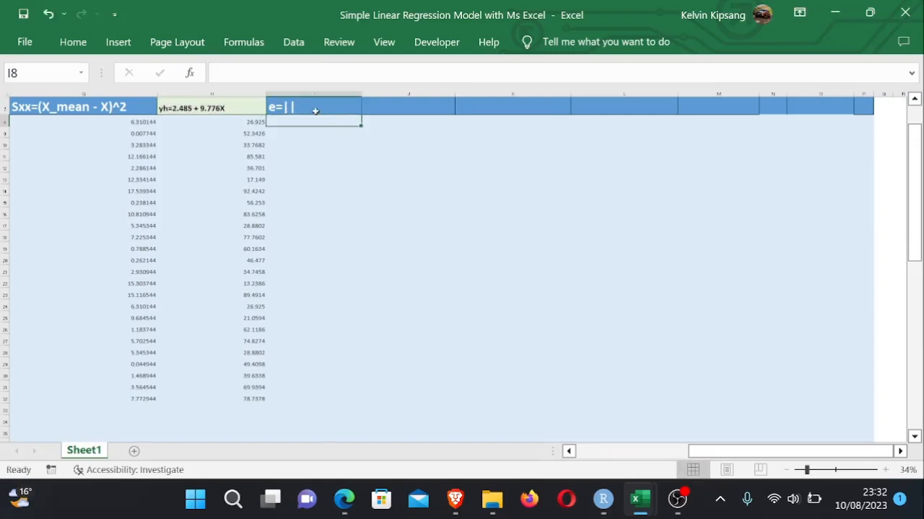
- Complete the I7 residual header so it reads e=|y-yh|
double_click(289, 106)
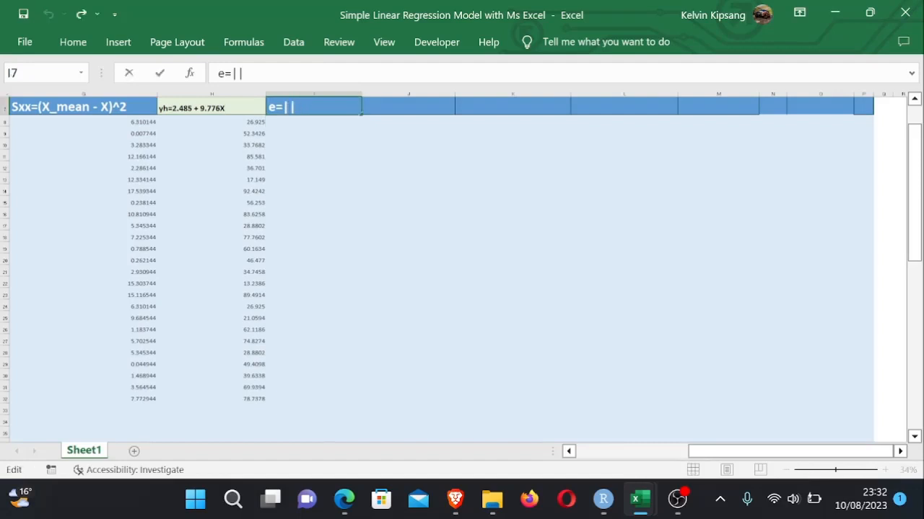
type("y-")
type("y_hertz")
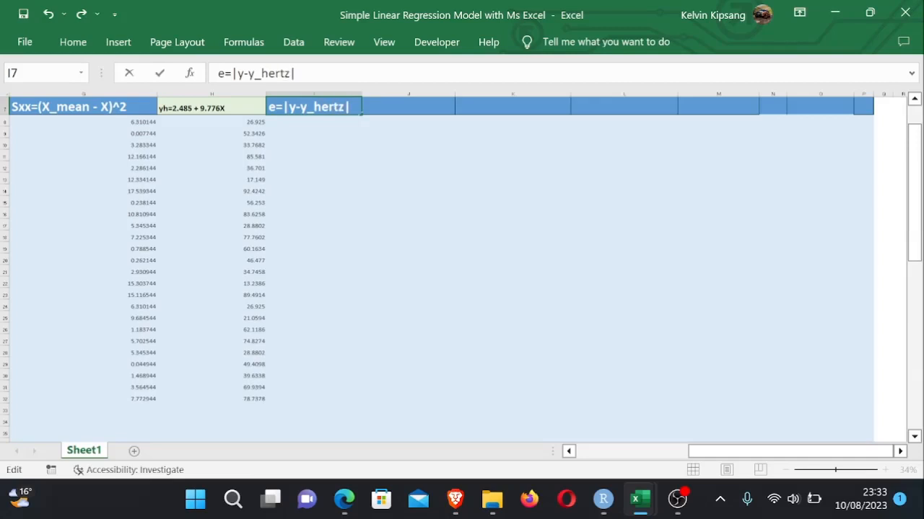
left_click(311, 131)
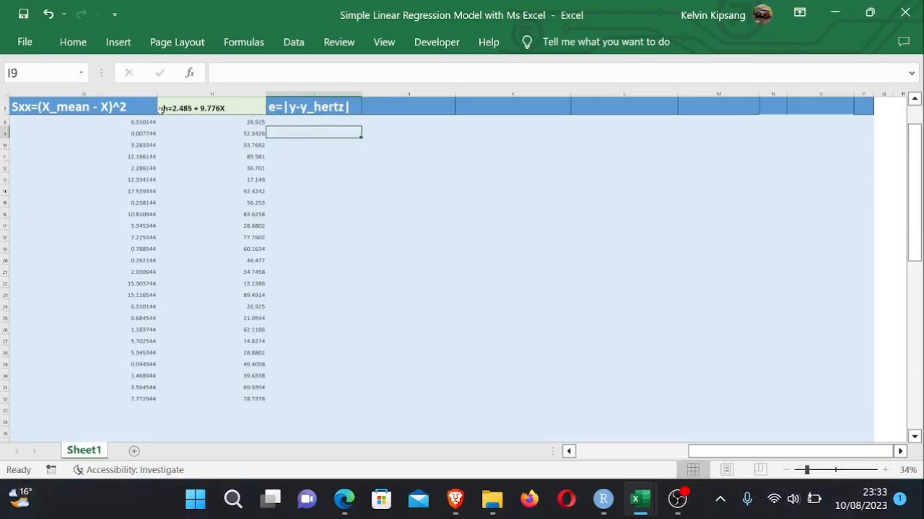
left_click(292, 121)
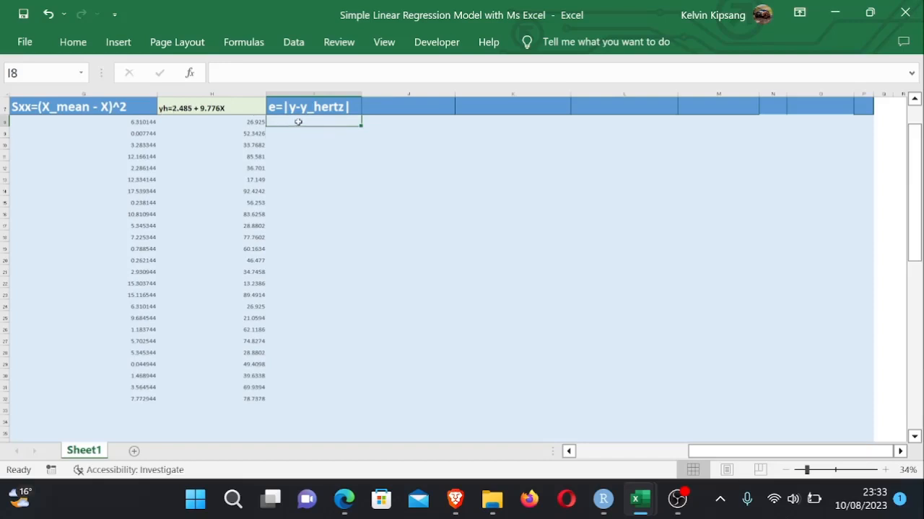
double_click(342, 108)
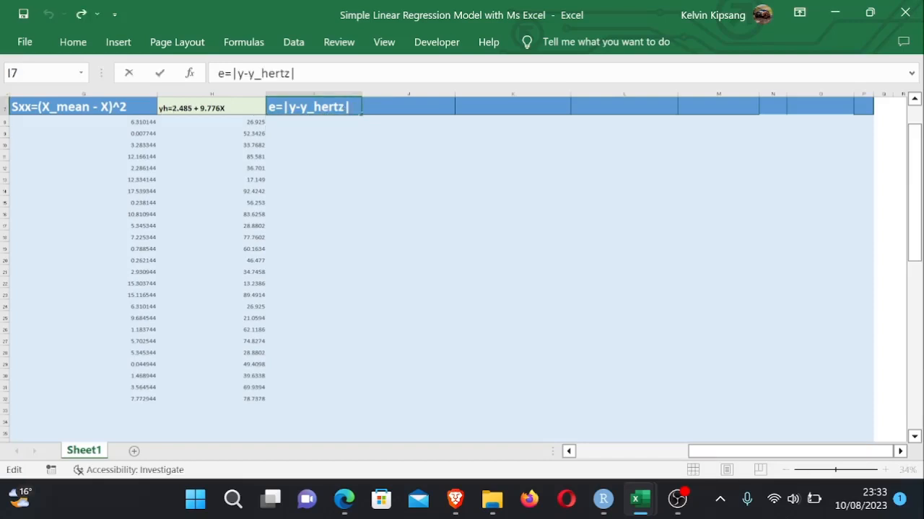
key("BackSpace")
key("BackSpace")
key("BackSpace")
key("BackSpace")
key("BackSpace")
key("BackSpace")
type("h")
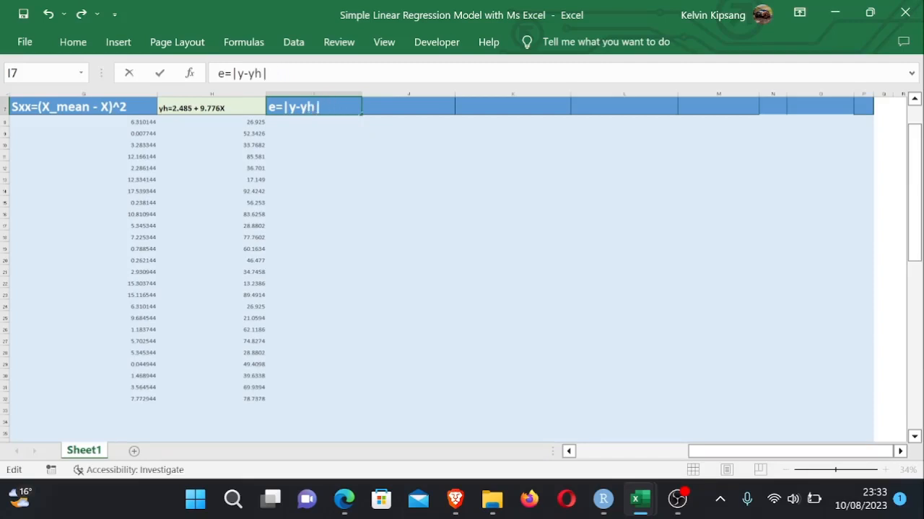
left_click(306, 118)
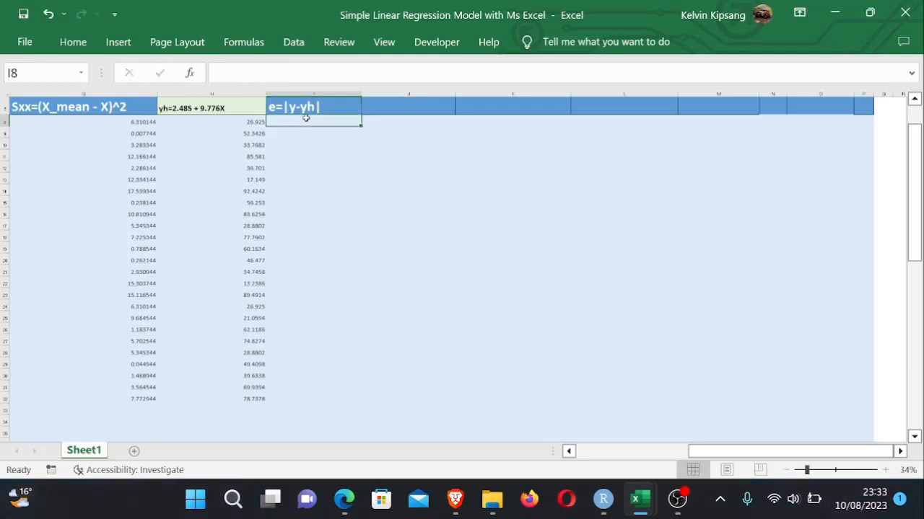
- Enter the absolute residual formula =ABS(B8-H8) in I8, using the first Sales value and its prediction
type("=")
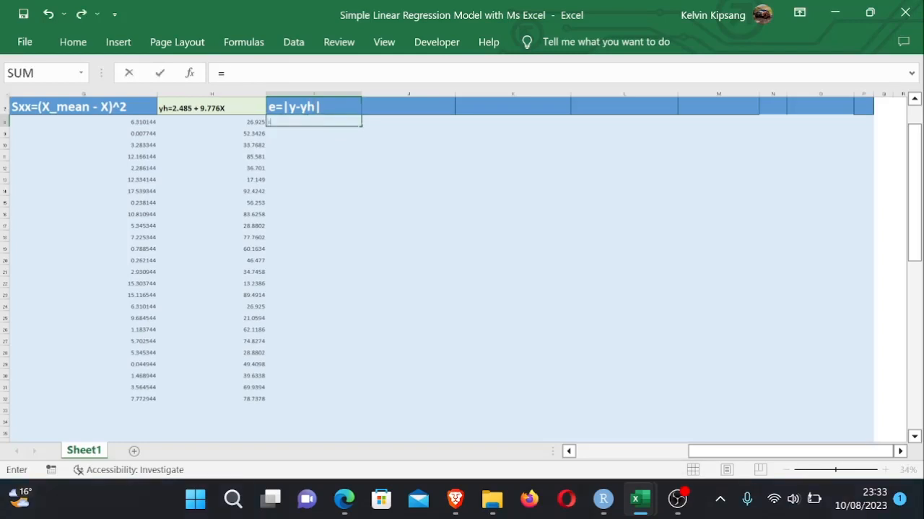
left_click_drag(708, 453, 597, 455)
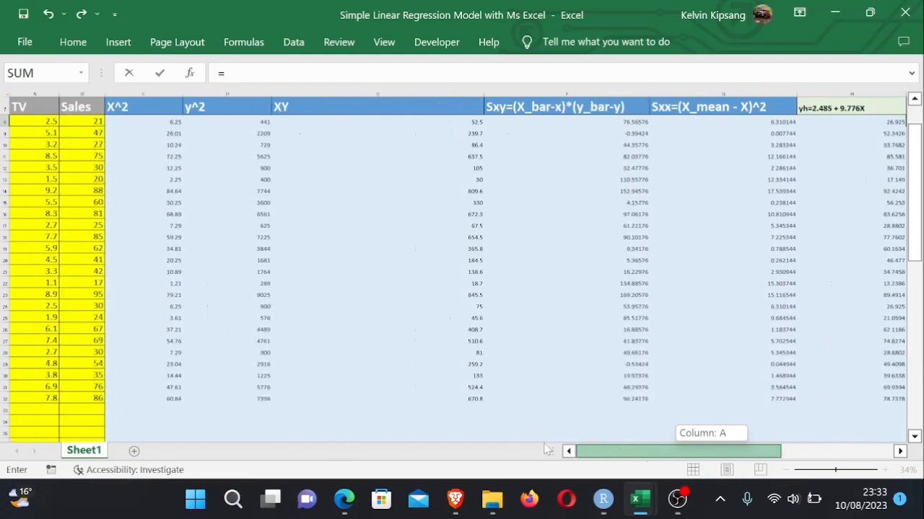
left_click(90, 121)
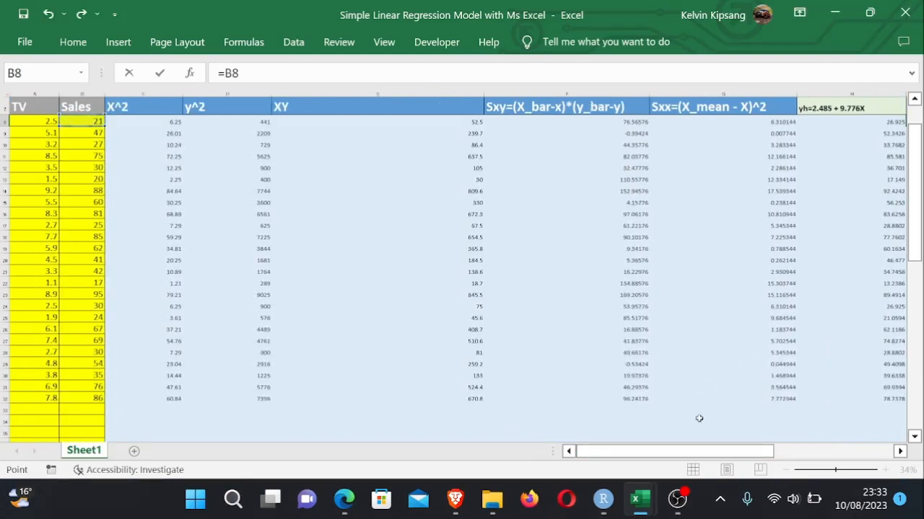
left_click_drag(697, 454, 839, 455)
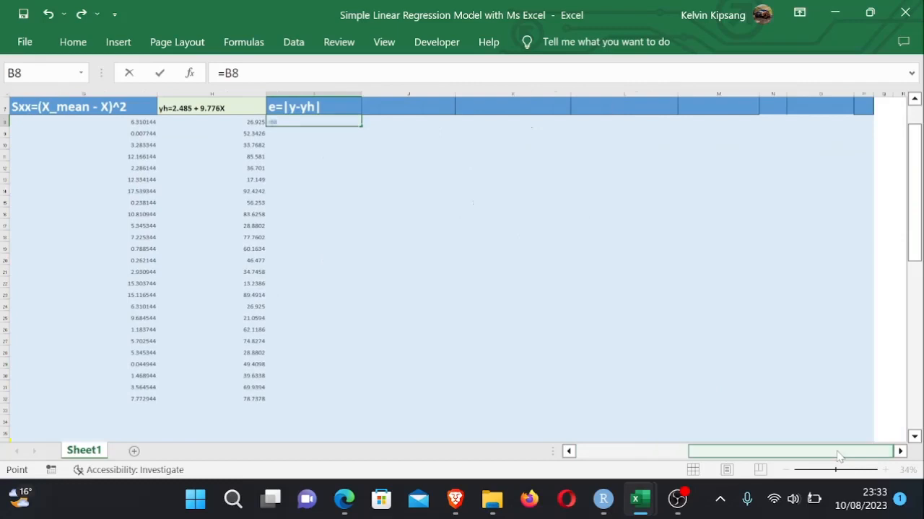
type("-")
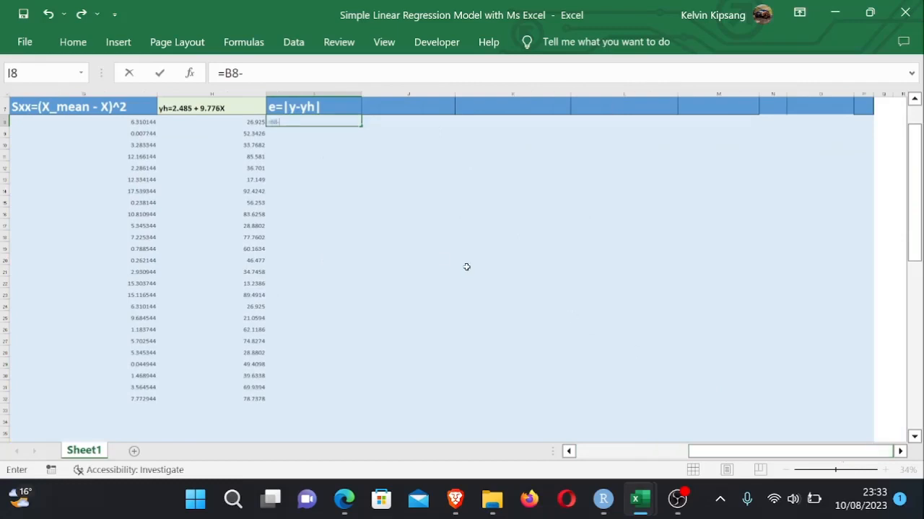
left_click(252, 123)
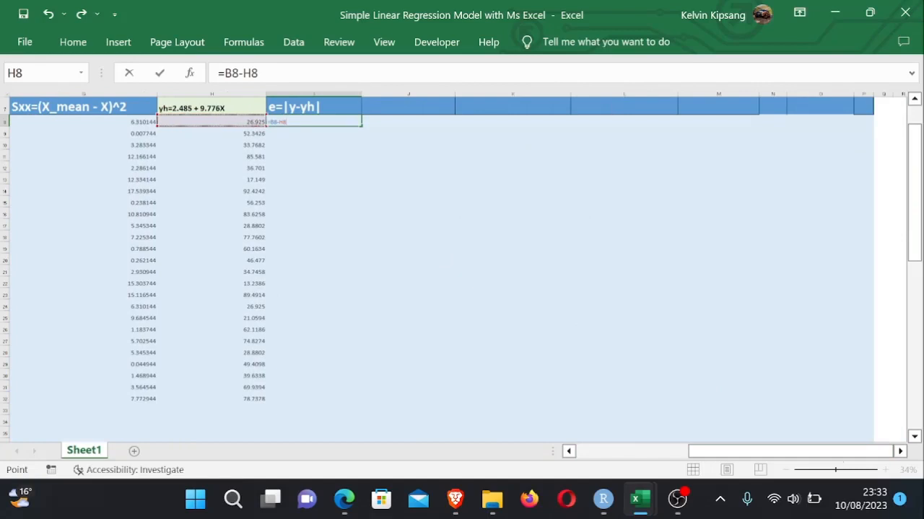
key("F2")
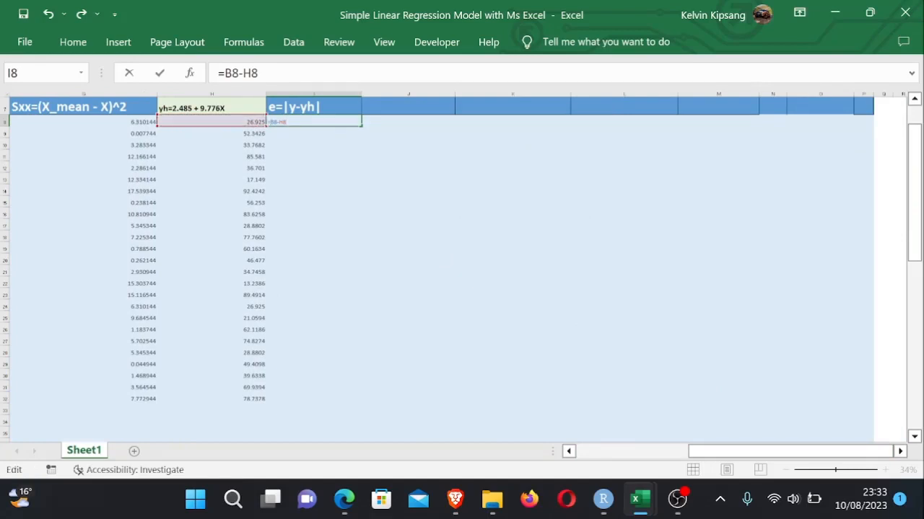
type("ABS")
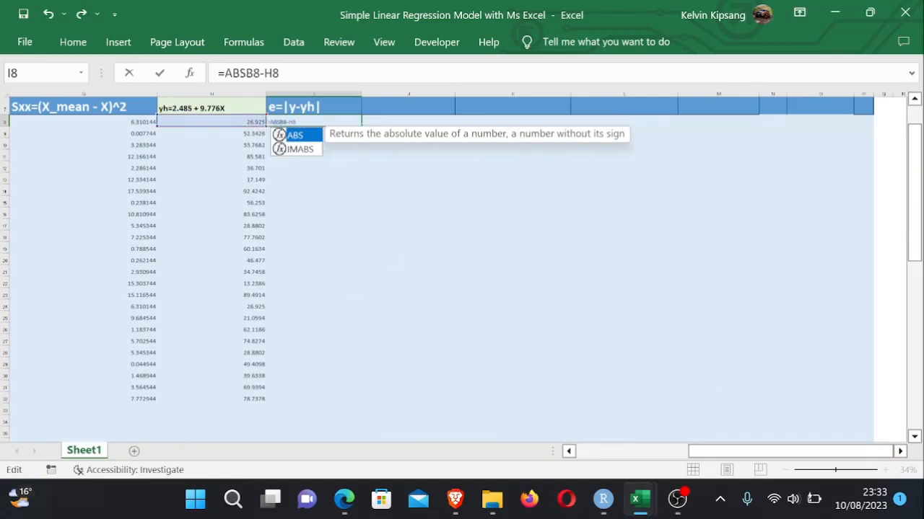
type("(B8-H8")
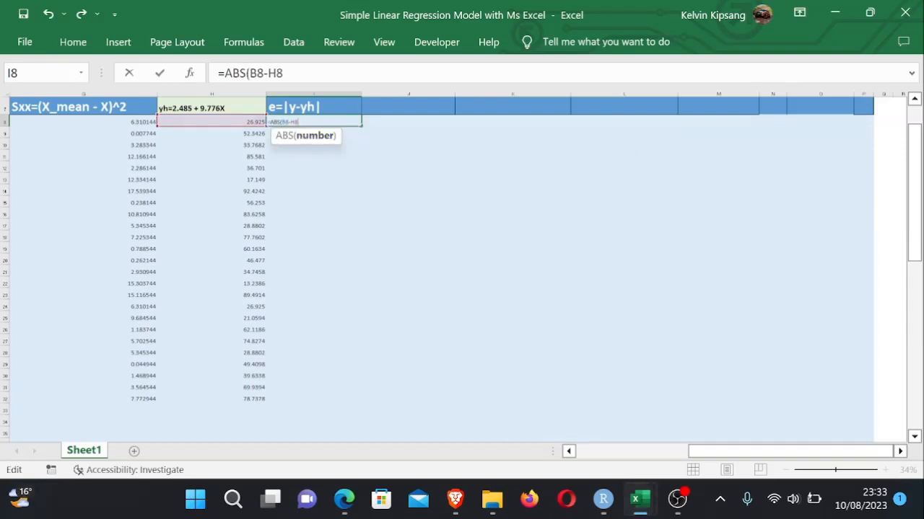
type(")")
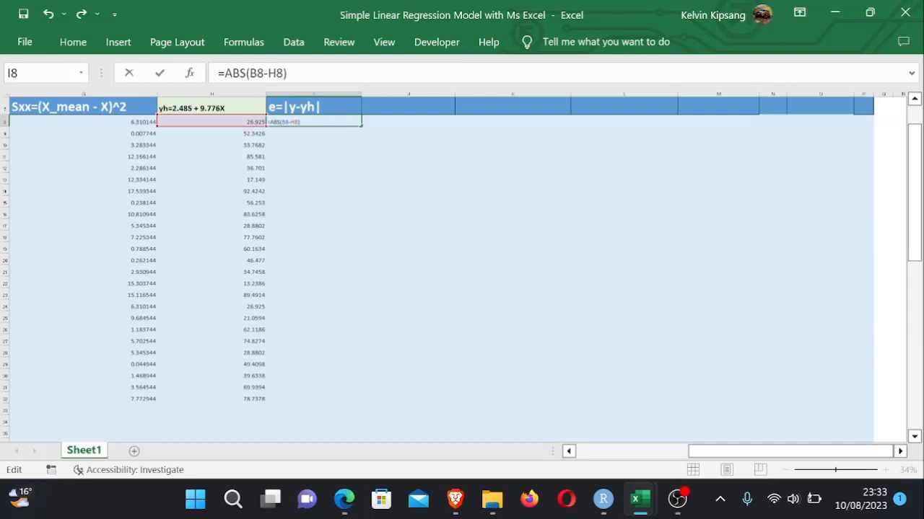
key("Return")
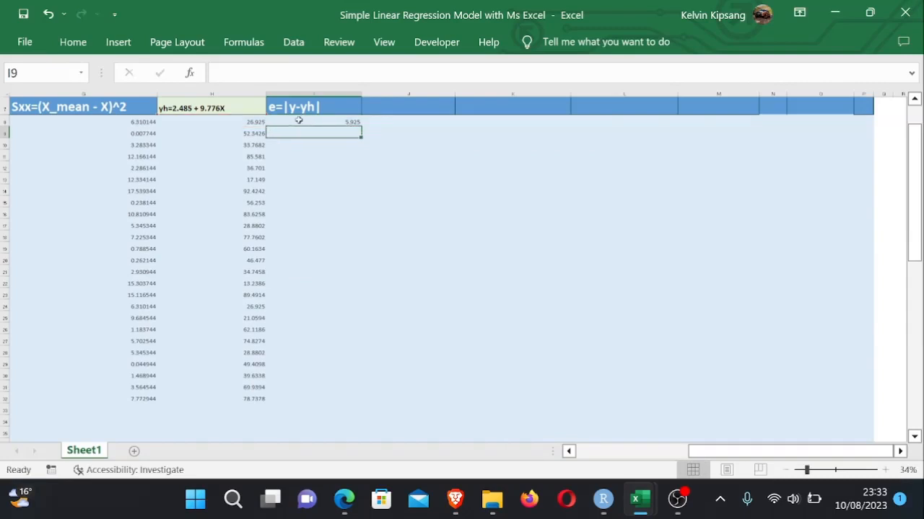
- Fill the residual formula from I8 down column I to row 32
left_click(319, 124)
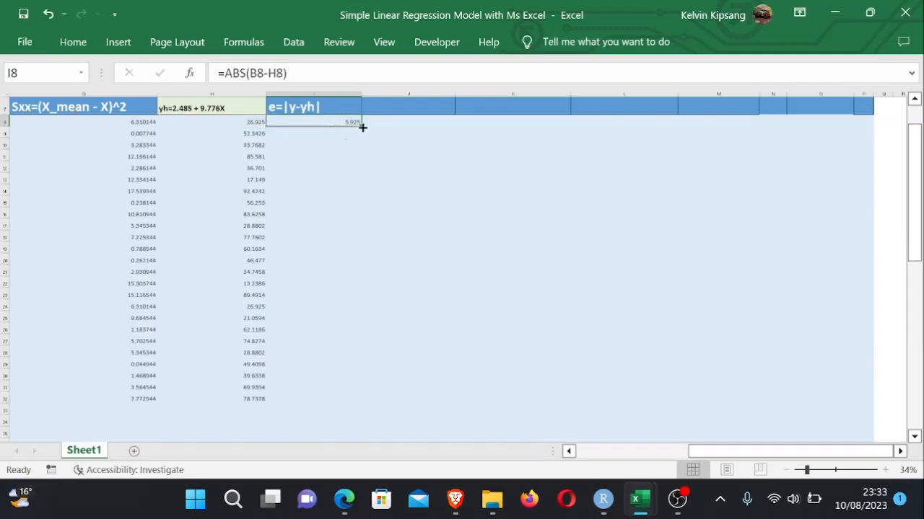
left_click_drag(361, 125, 355, 404)
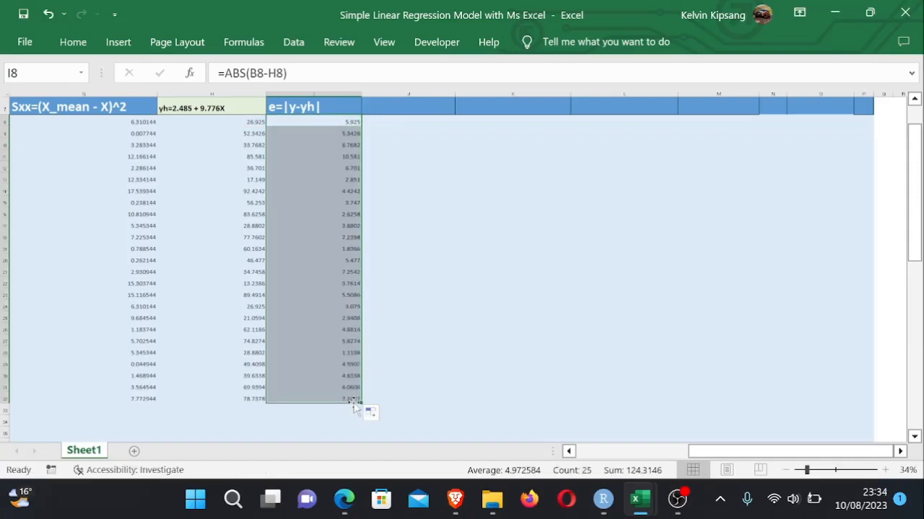
left_click(445, 387)
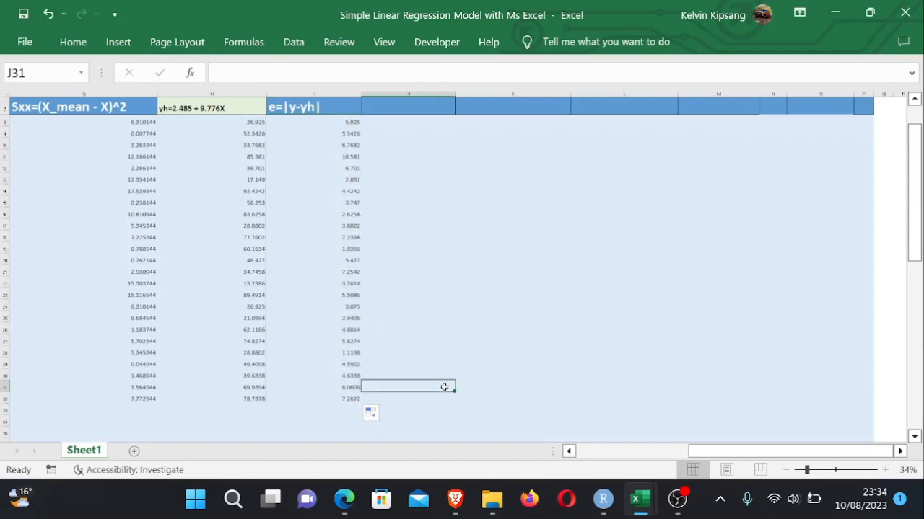
- Inspect the absolute residual formula in I32 at the bottom of the residual column
double_click(344, 398)
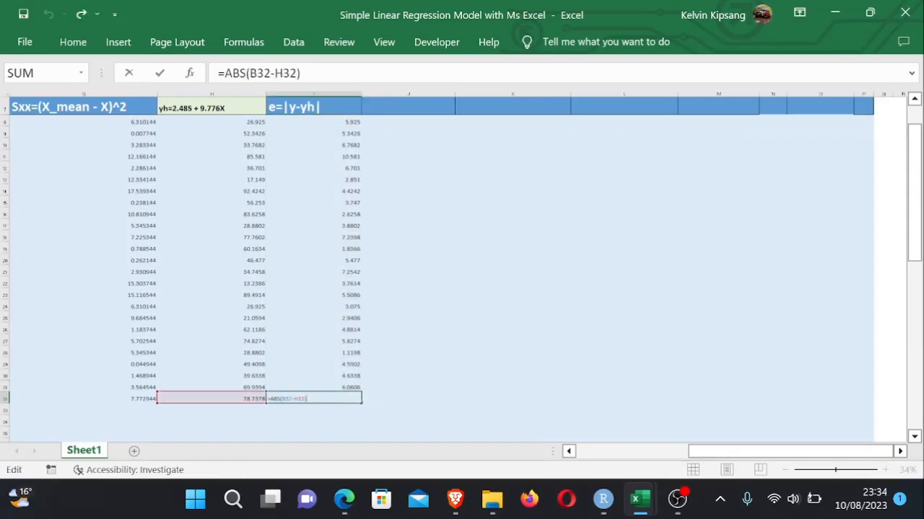
key("Return")
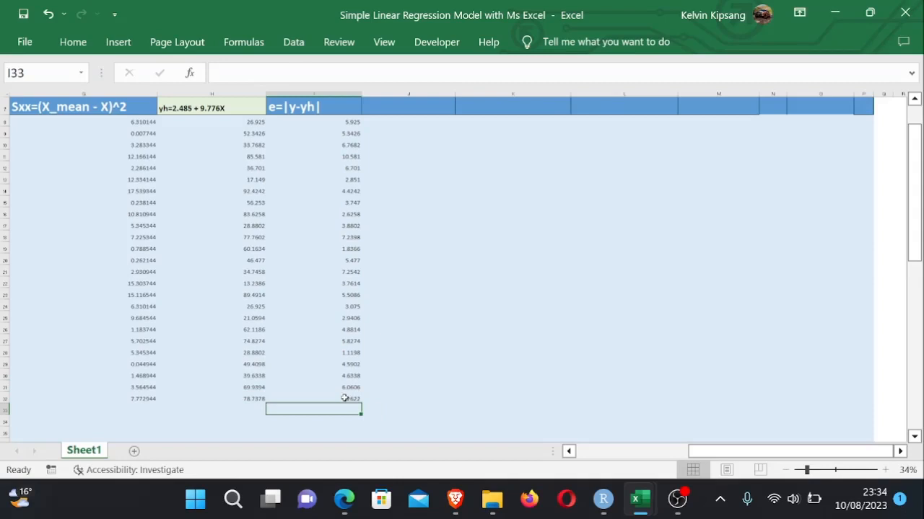
left_click(536, 298)
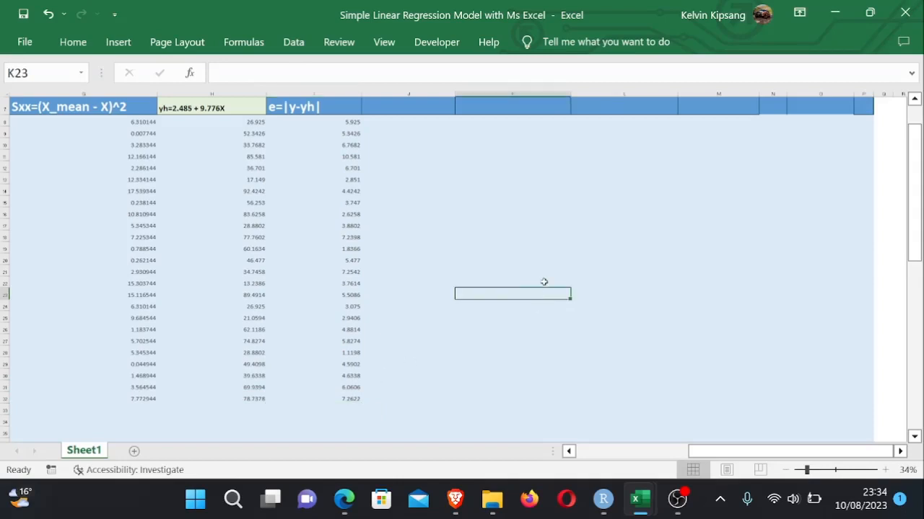
left_click(449, 157)
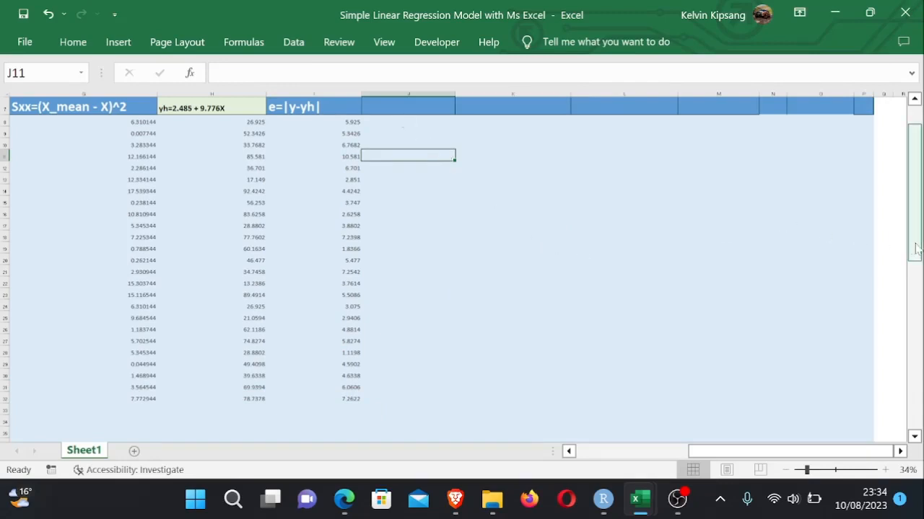
- Total the predicted values in H40 with =SUM(H8:H39)
left_click_drag(915, 248, 913, 278)
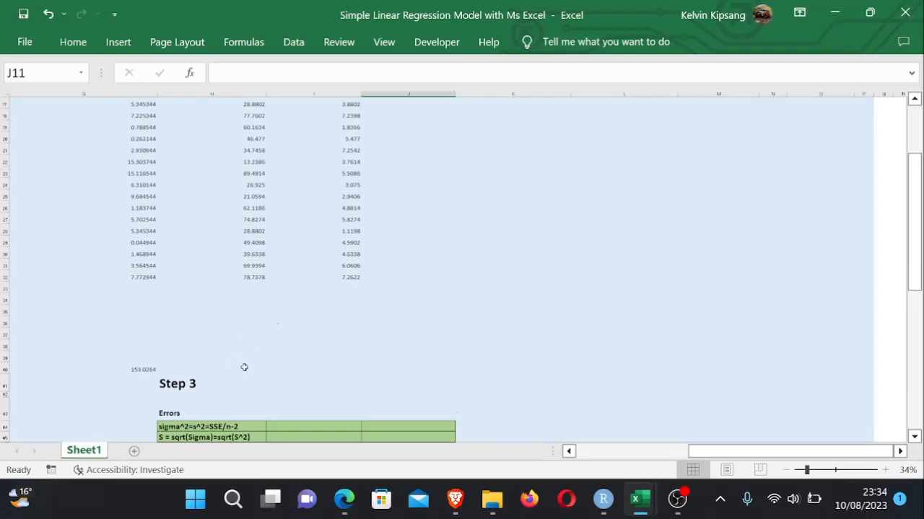
left_click(356, 367)
left_click(233, 366)
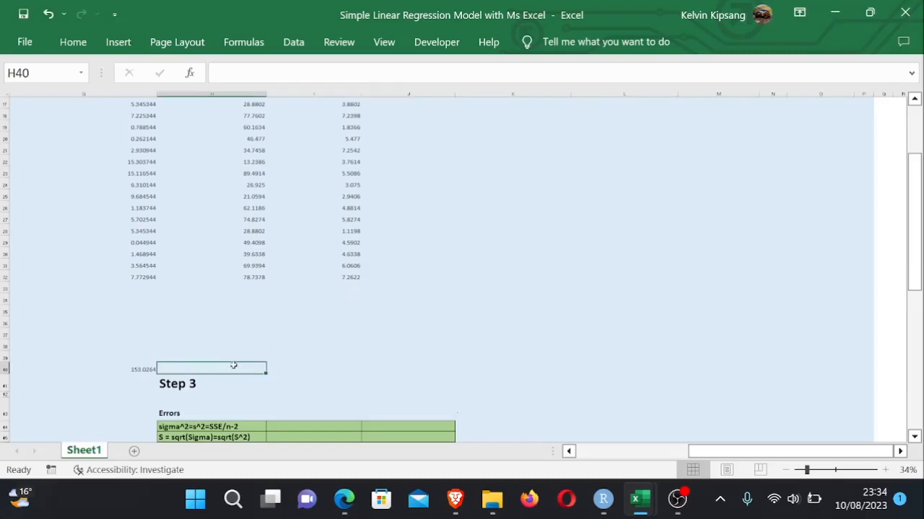
key("alt+equal")
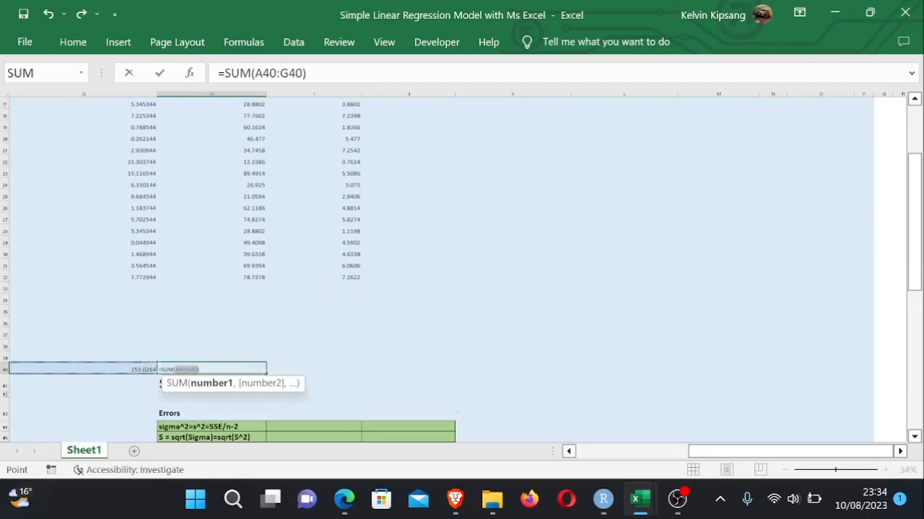
key("BackSpace")
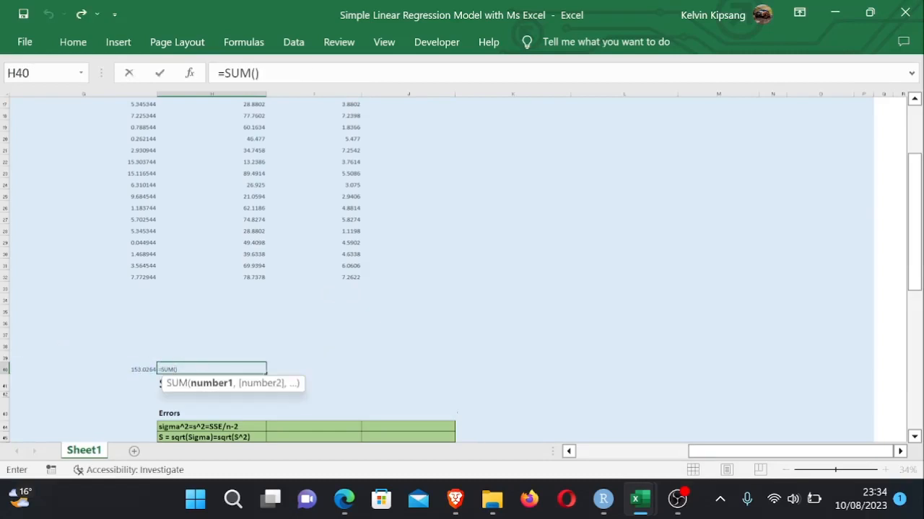
left_click(233, 367)
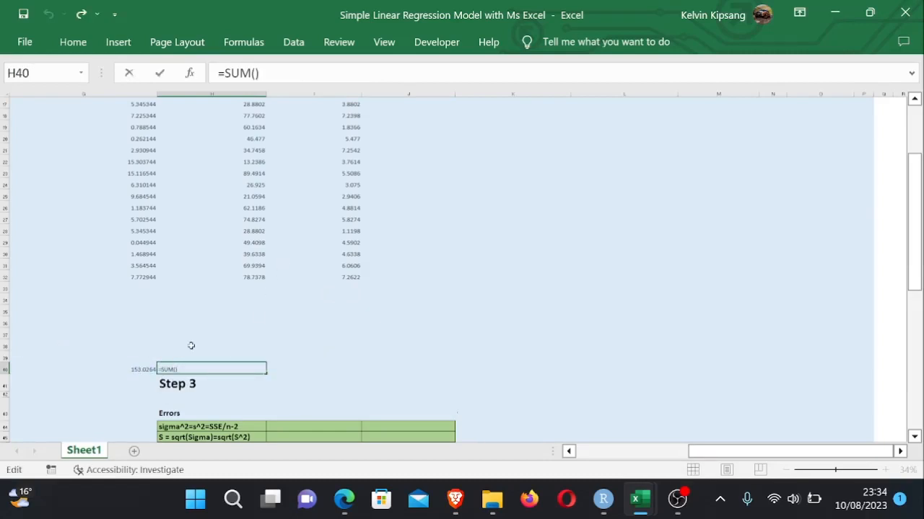
key("Left")
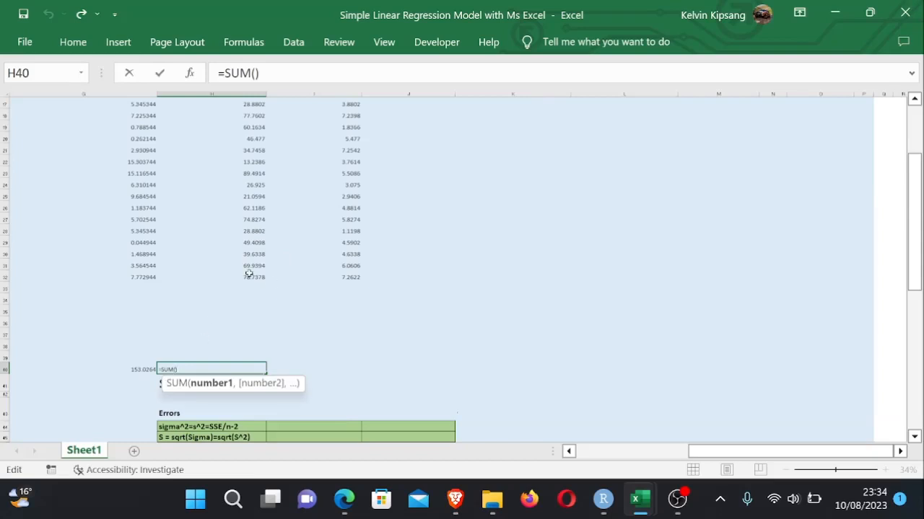
left_click_drag(248, 280, 239, 160)
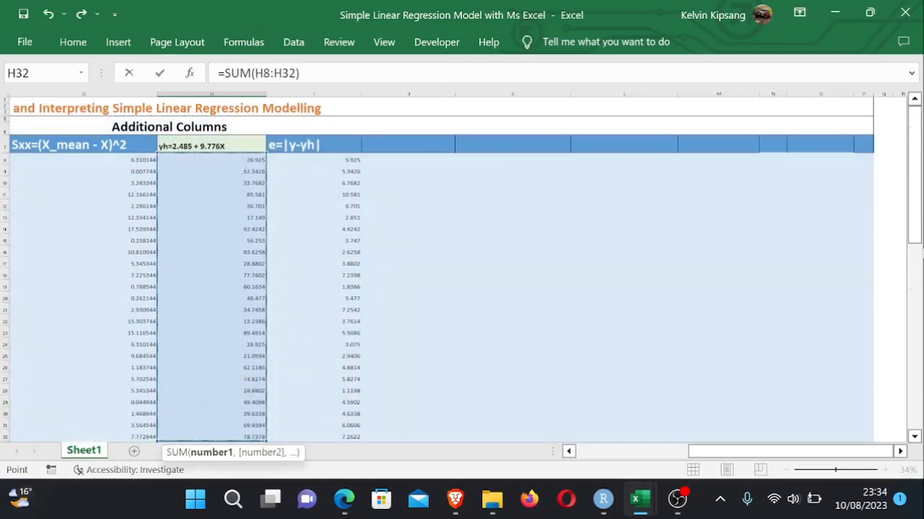
left_click_drag(914, 245, 913, 297)
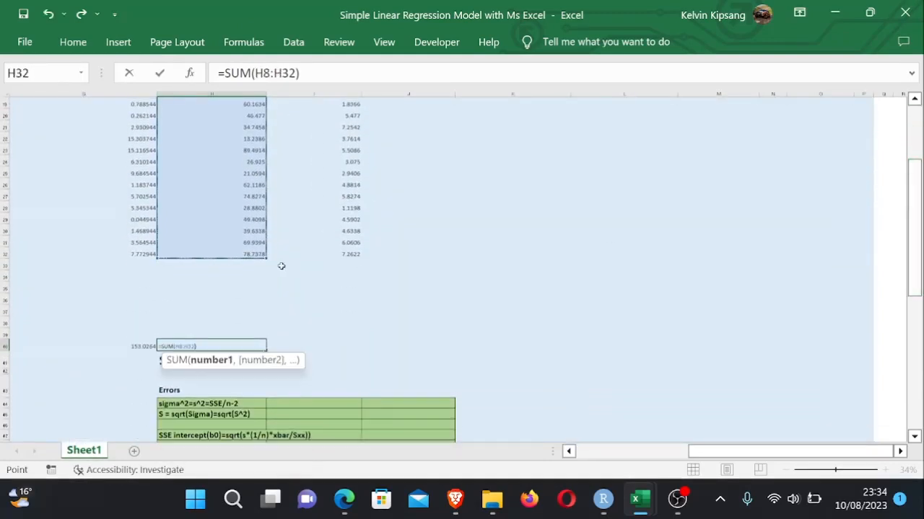
left_click_drag(267, 257, 257, 339)
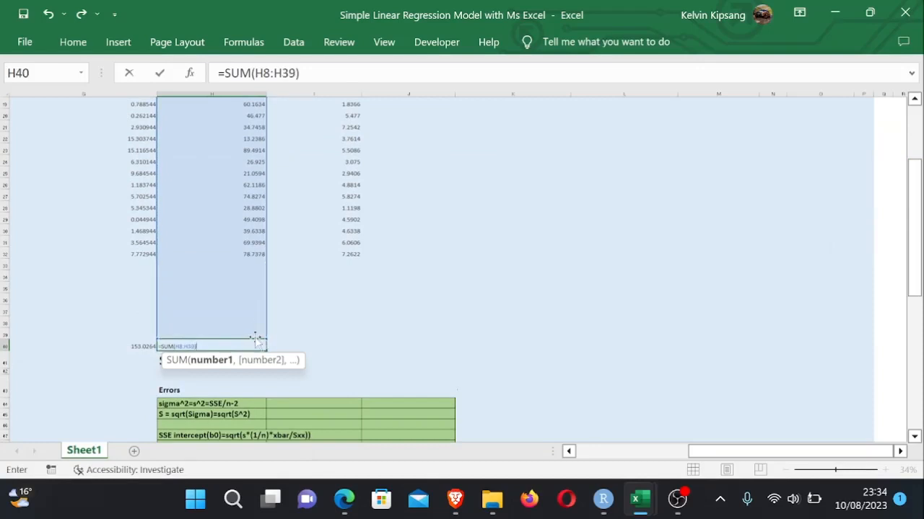
key("Return")
- Total the absolute residuals in I40 with =SUM(I8:I39)
left_click(316, 346)
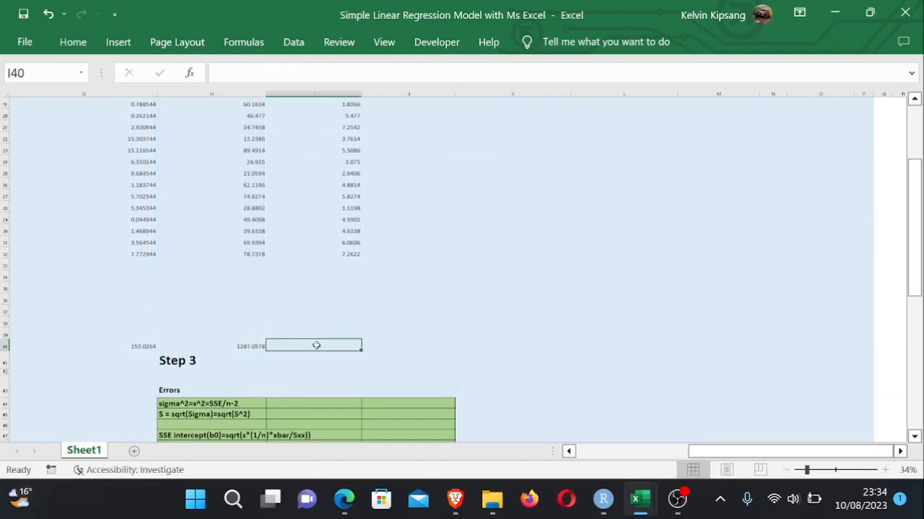
type("=")
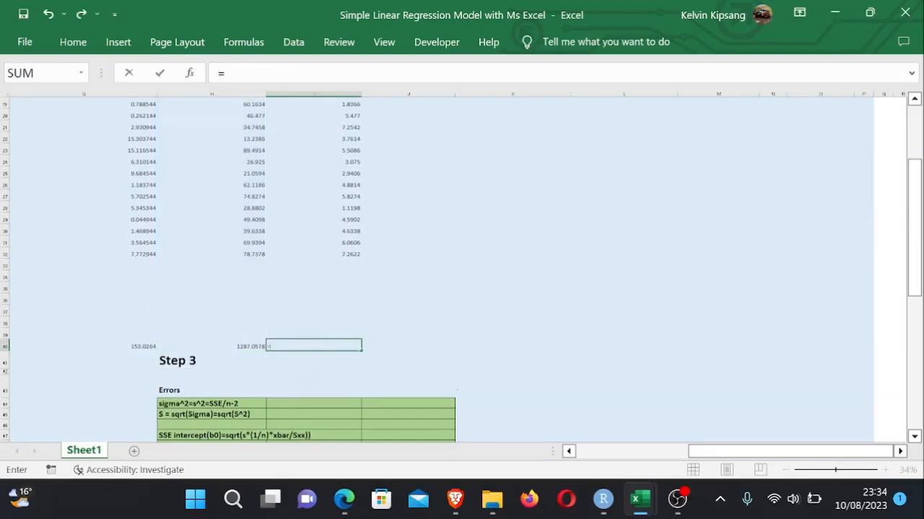
type("sum")
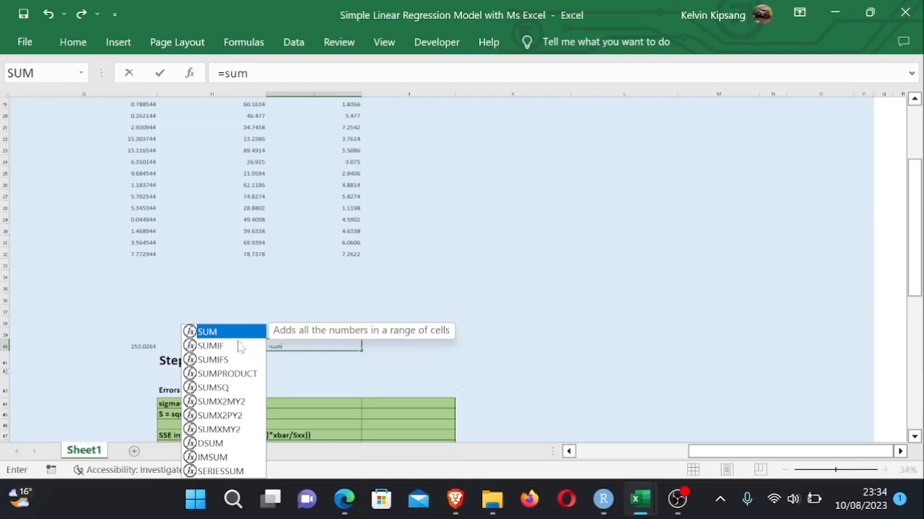
key("Tab")
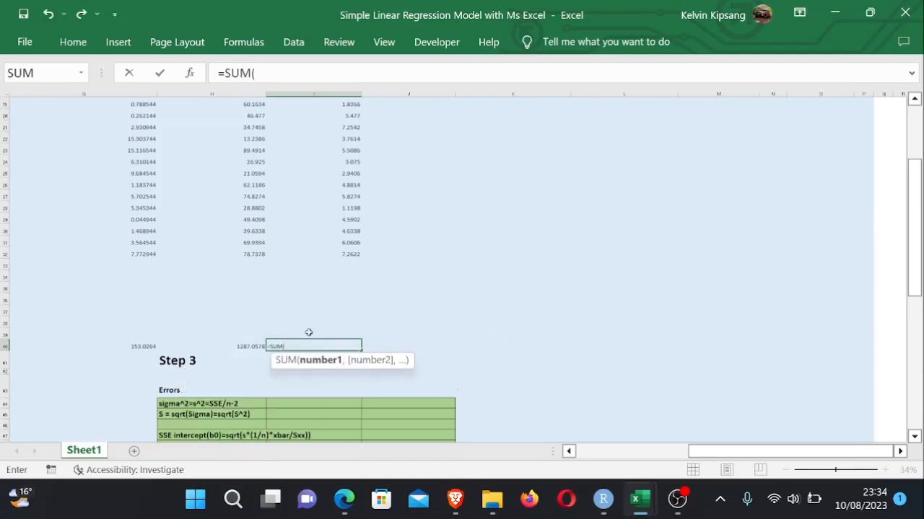
left_click_drag(346, 335, 337, 157)
type(")")
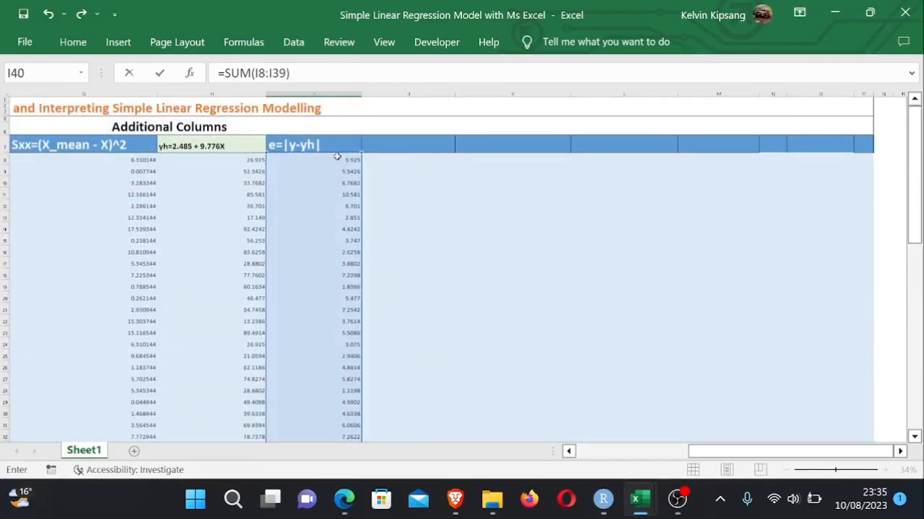
key("Return")
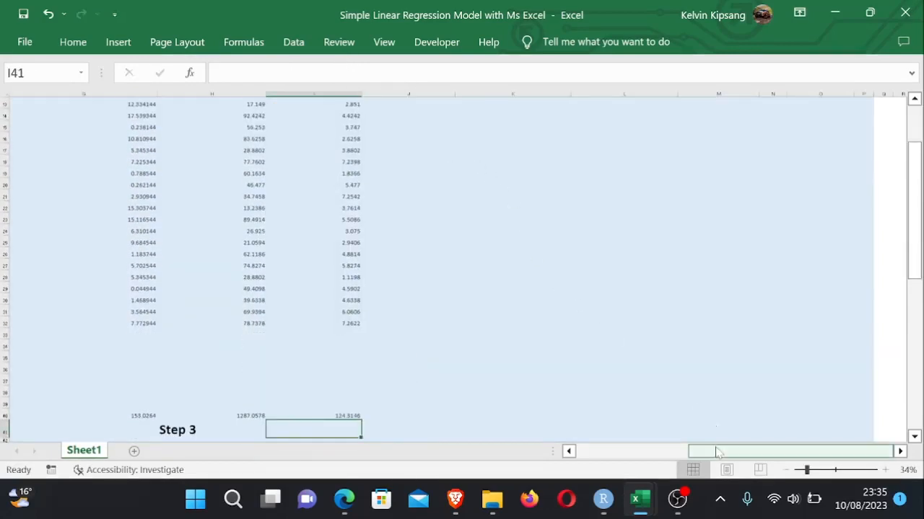
- Apply all borders to the totals cells in row 40 from column F to I
left_click_drag(716, 451, 656, 451)
left_click_drag(465, 416, 779, 419)
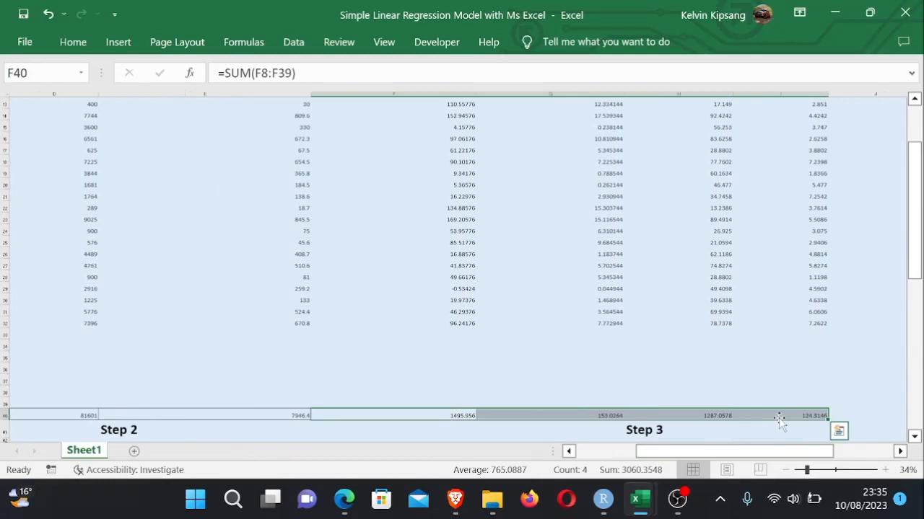
key("alt")
key("h")
key("b")
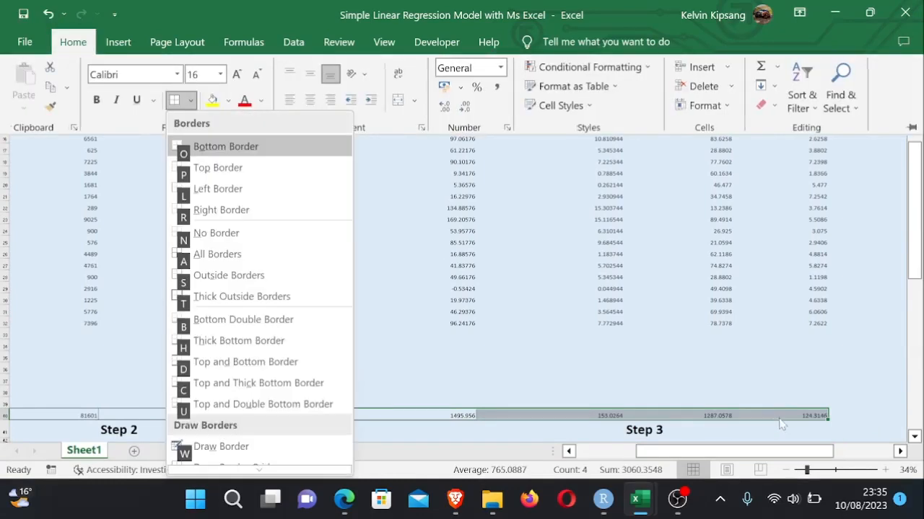
key("a")
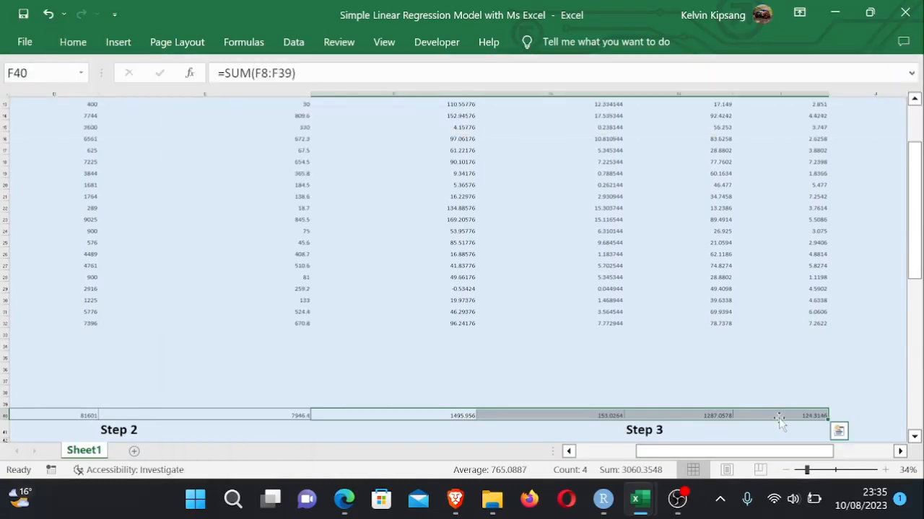
- Set the font size of the whole totals row 40, from A40 across, to 24
left_click(864, 369)
left_click_drag(790, 453, 727, 439)
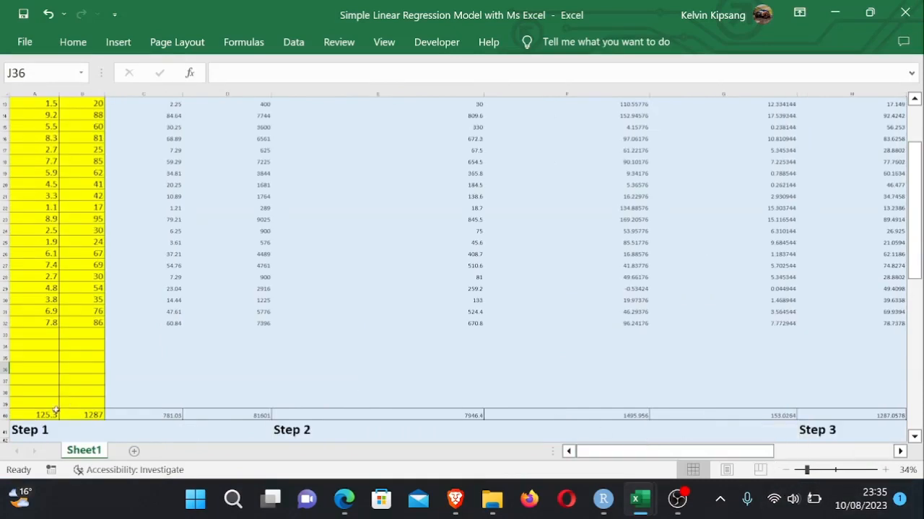
left_click_drag(45, 414, 803, 412)
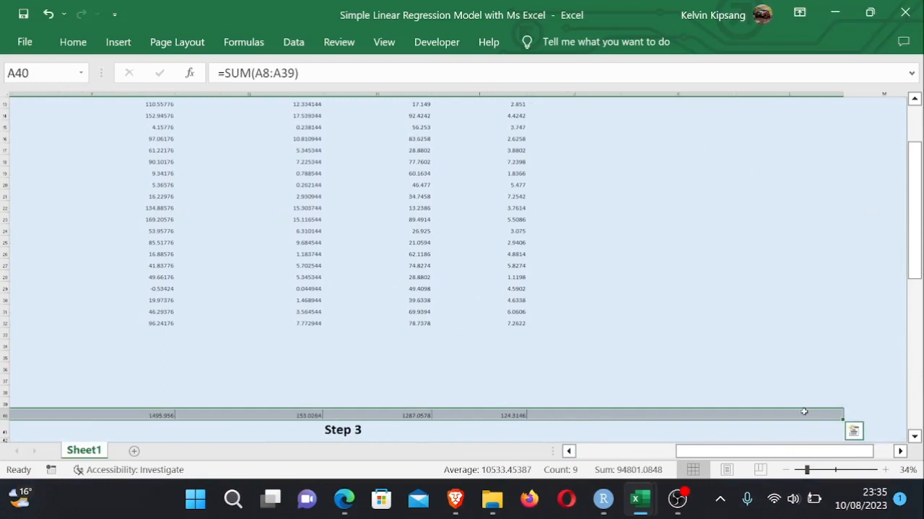
scroll(804, 412, "left", 5)
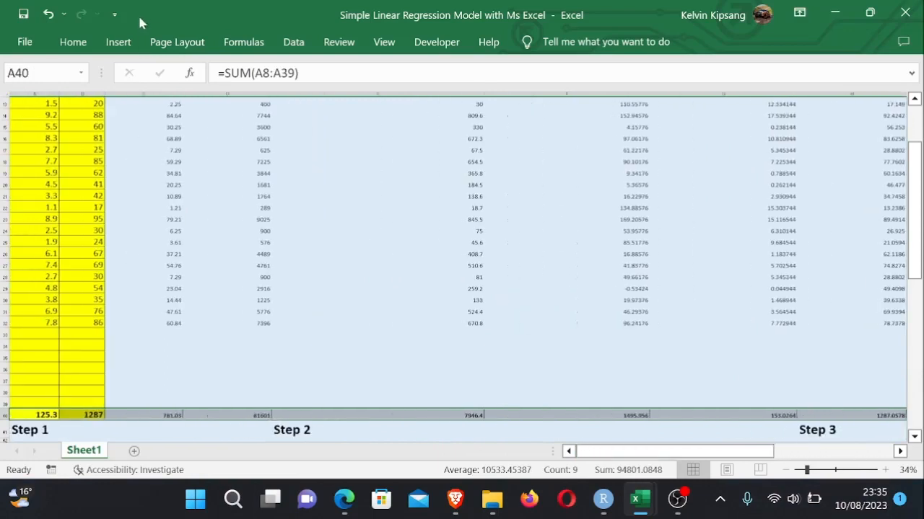
left_click(73, 42)
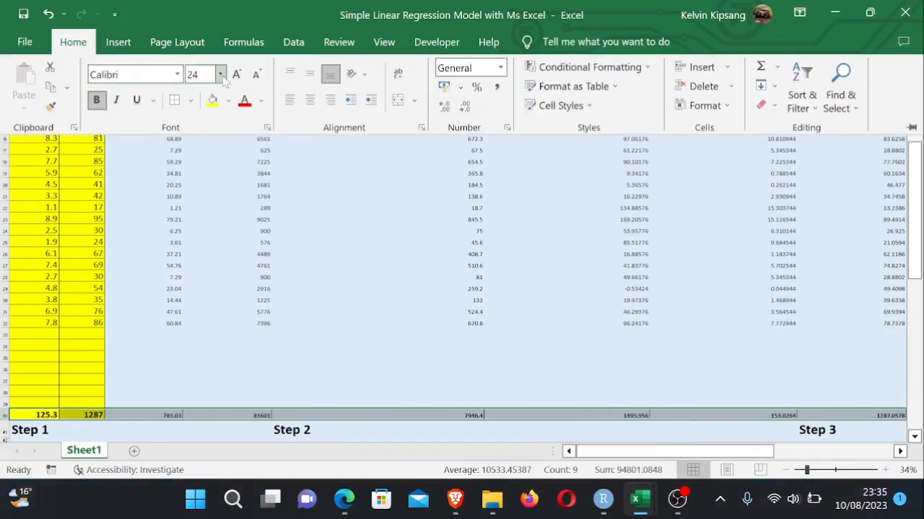
left_click(220, 74)
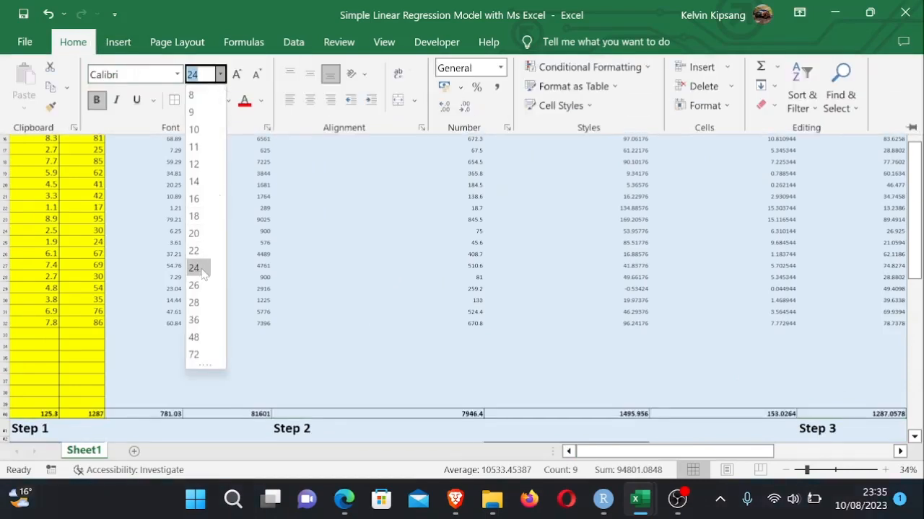
left_click(194, 268)
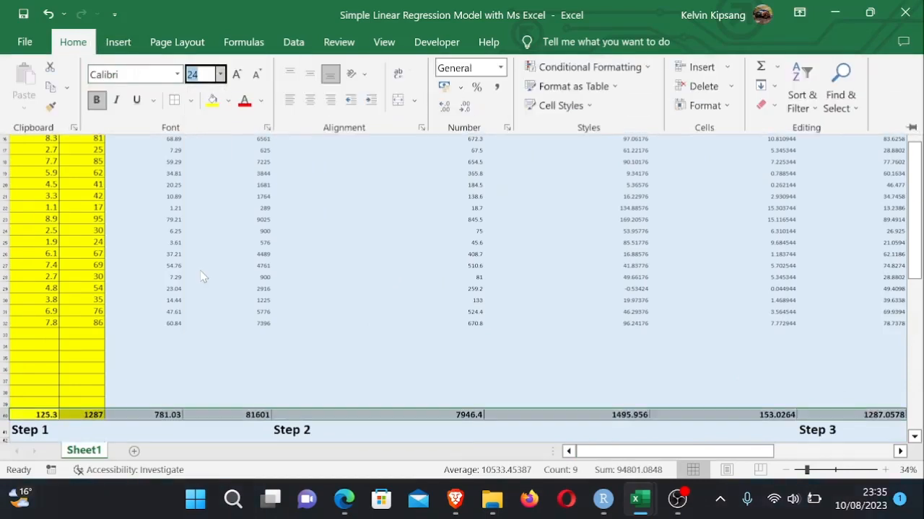
key("ctrl+F1")
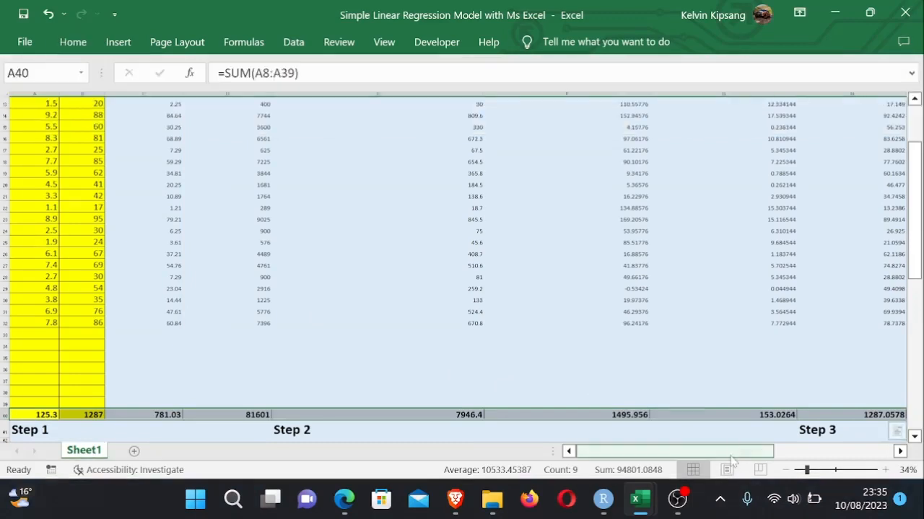
- Add column headers SSE in J7 and SSR in K7
left_click_drag(733, 451, 892, 431)
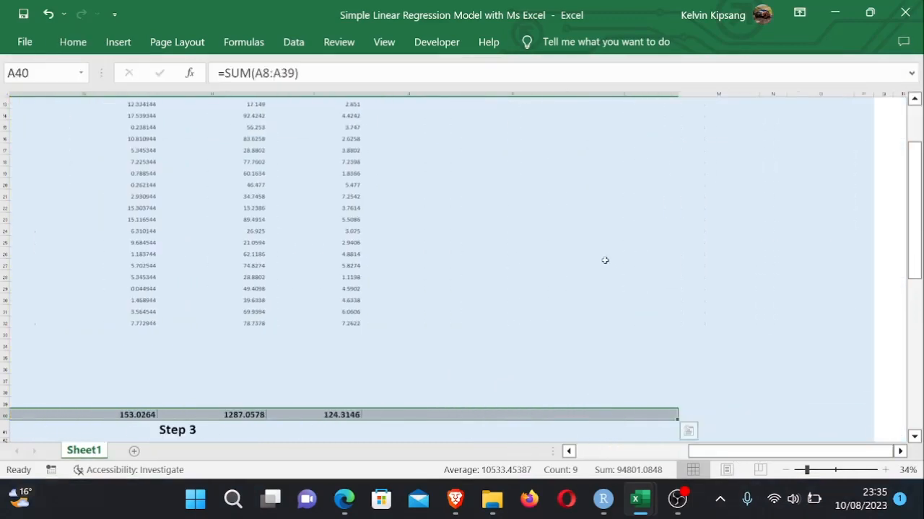
left_click_drag(915, 220, 915, 151)
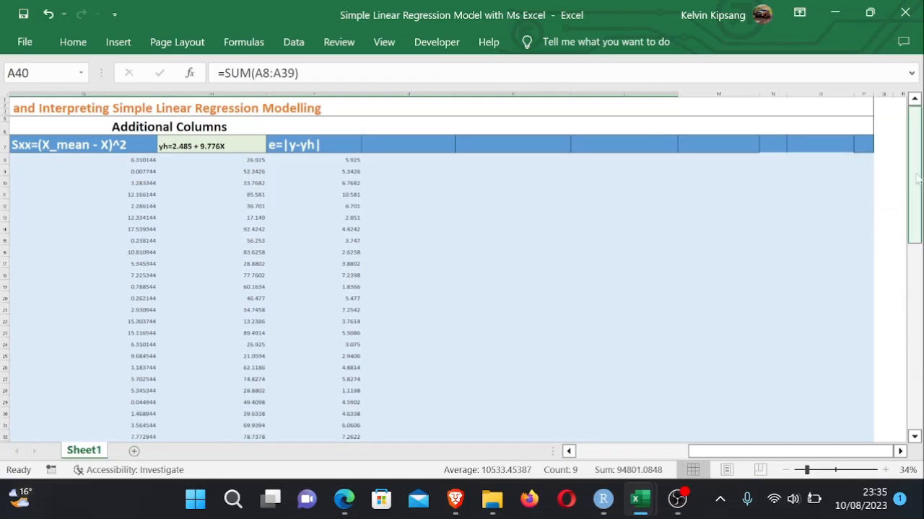
left_click_drag(915, 180, 915, 180)
left_click(397, 234)
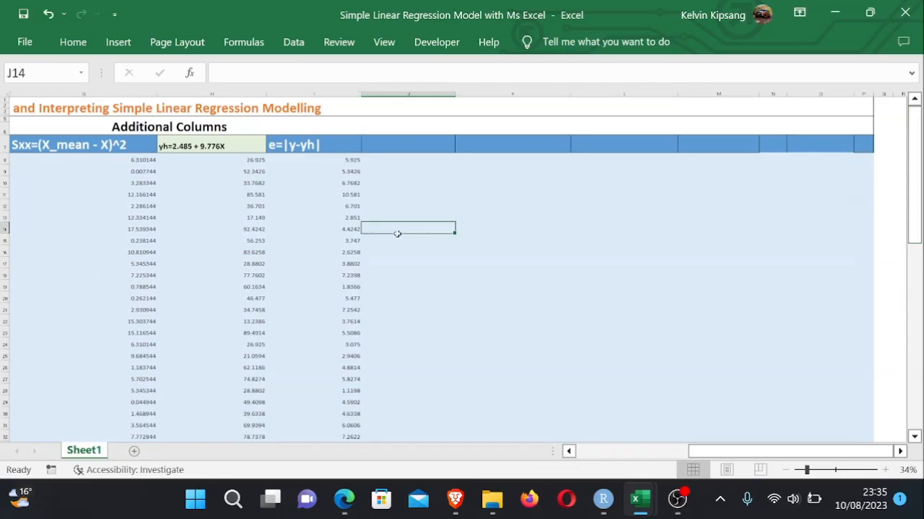
left_click(386, 144)
type("SSE")
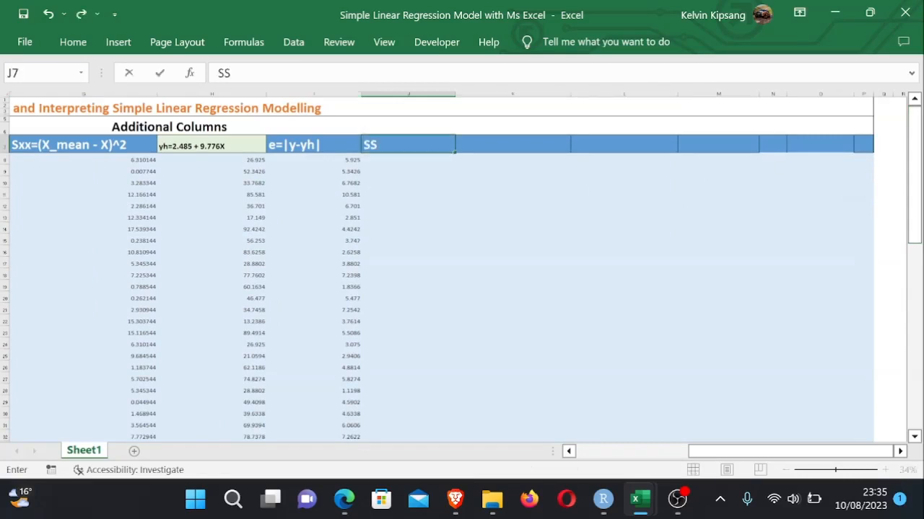
left_click(493, 146)
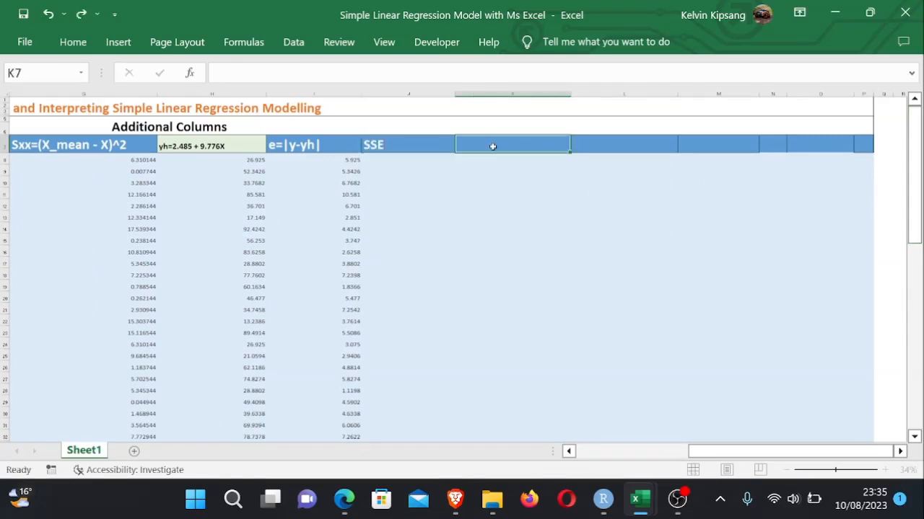
type("SSR")
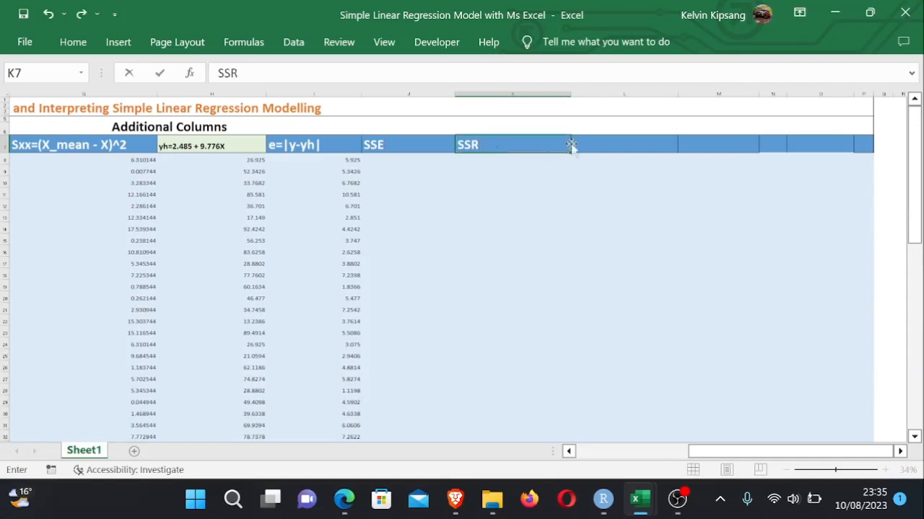
- Add the header SST in L7 and extend the J7 header to read SSE=(y-yh)^2
left_click(618, 145)
type("SST")
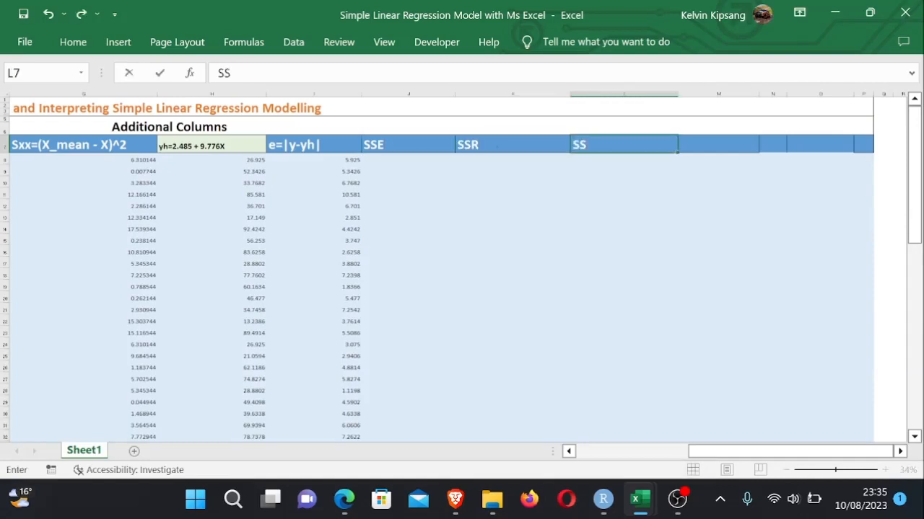
left_click(402, 147)
double_click(402, 147)
type("=")
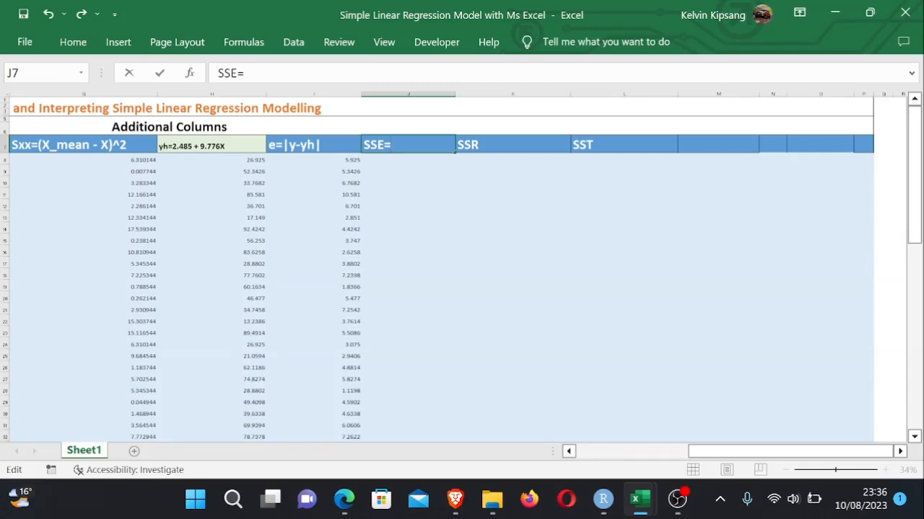
type("(yi")
key("BackSpace")
type("-yh)^2")
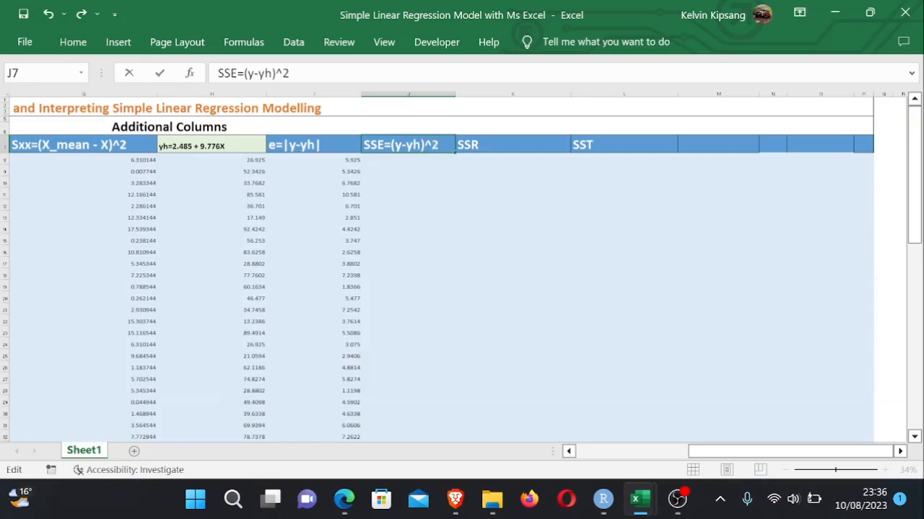
left_click(469, 161)
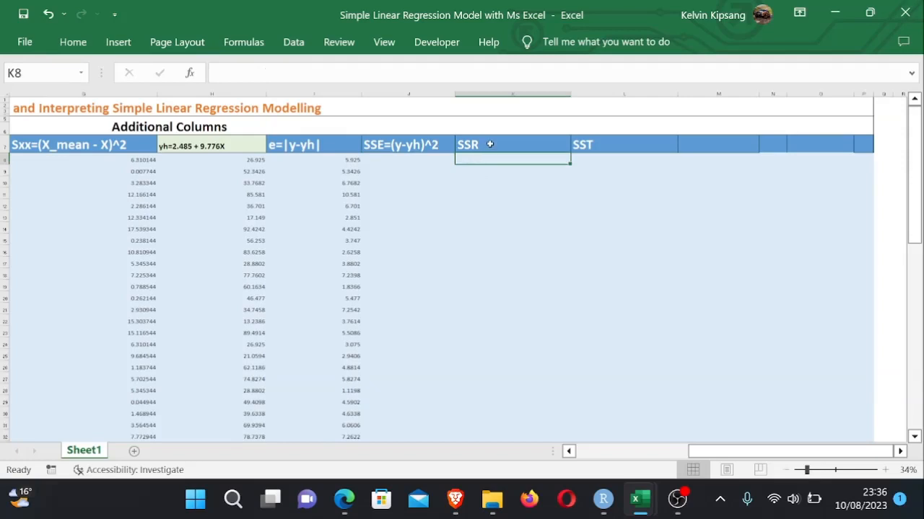
- Extend the K7 header to read SSR=(y-ymean)^2
double_click(489, 144)
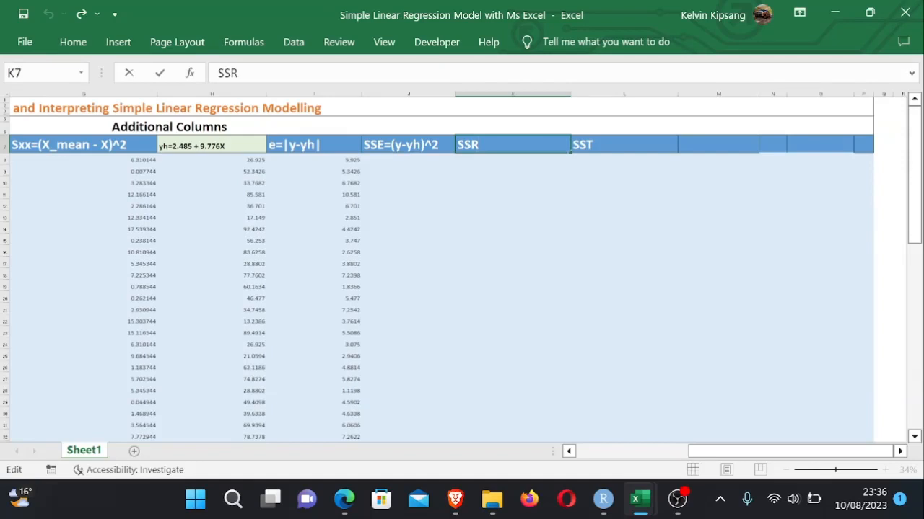
type("=")
type("(y-yme")
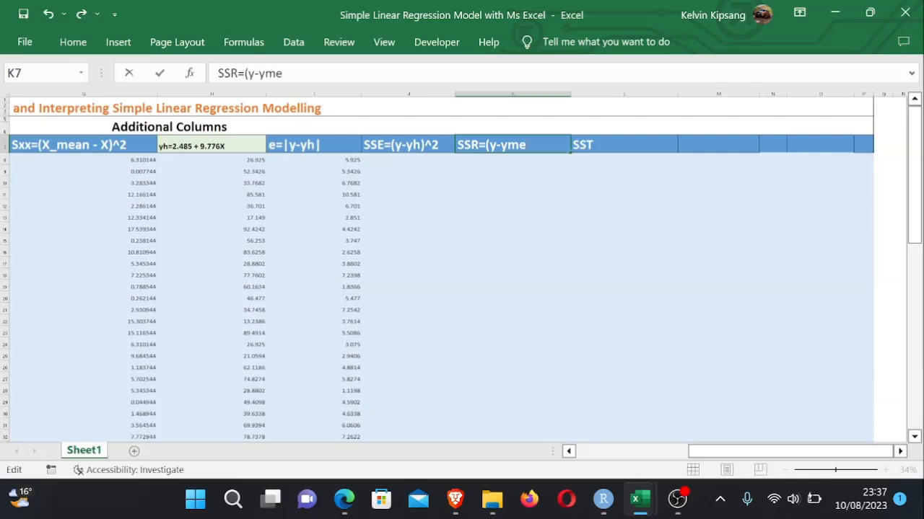
type("an)^2")
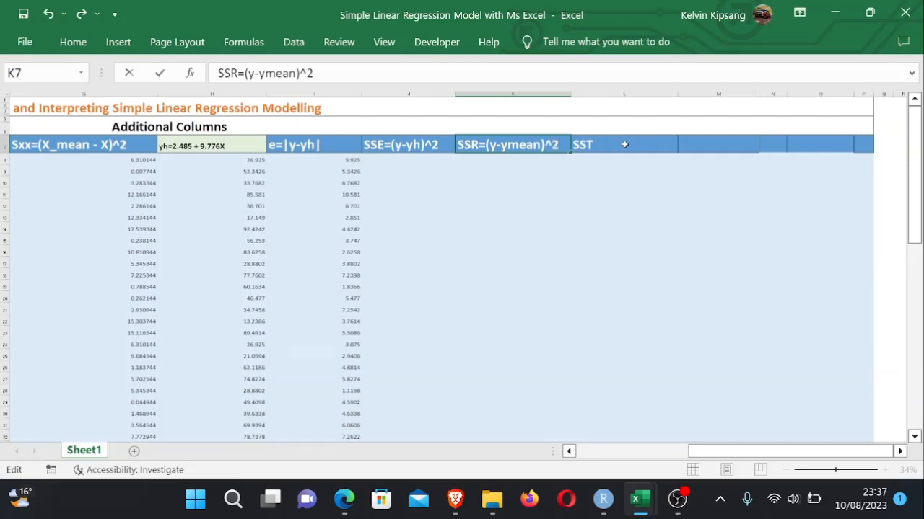
- Start extending the L7 header with its formula, so far reading SST=(
left_click(625, 145)
double_click(625, 145)
type("=")
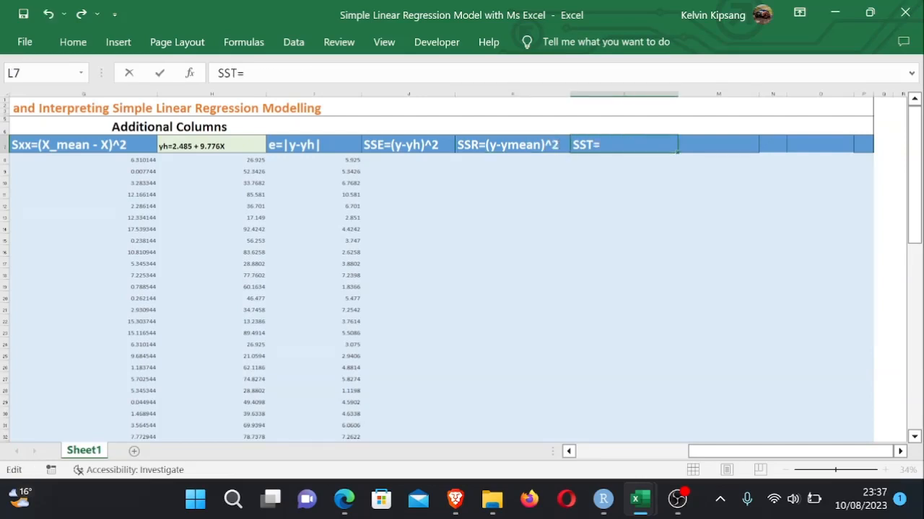
type("(")
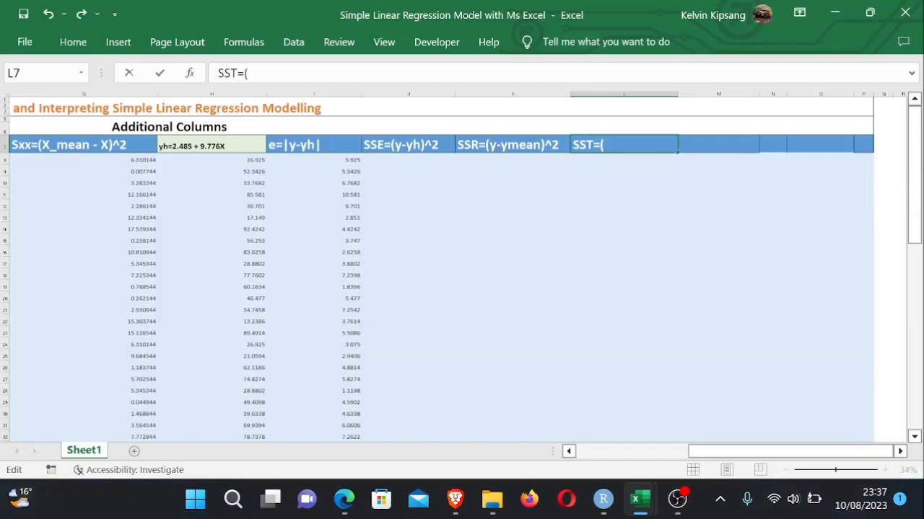
- Change the K7 header to read SSR=(yh-ymean)^2
left_click(510, 147)
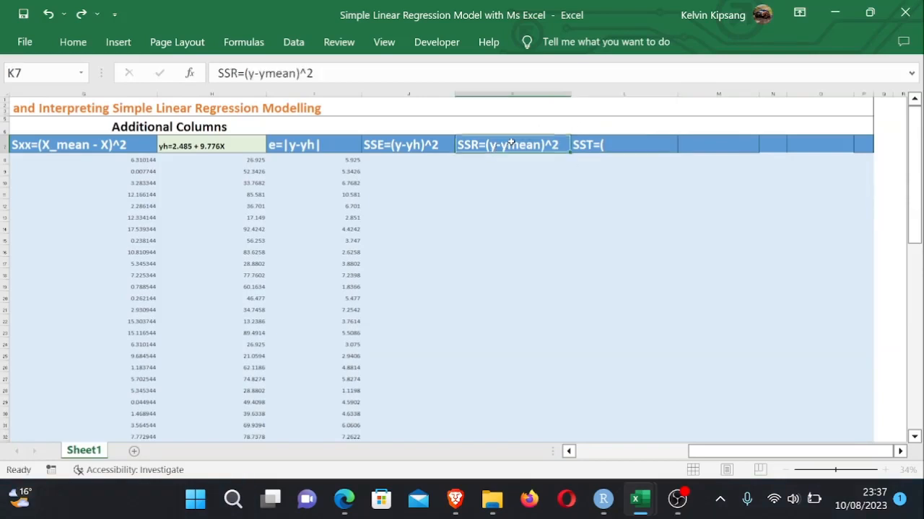
double_click(511, 148)
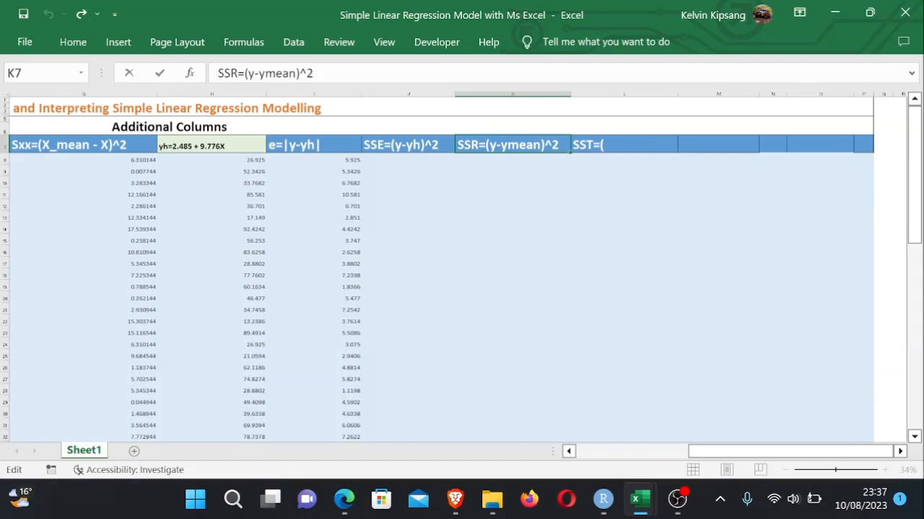
type("h")
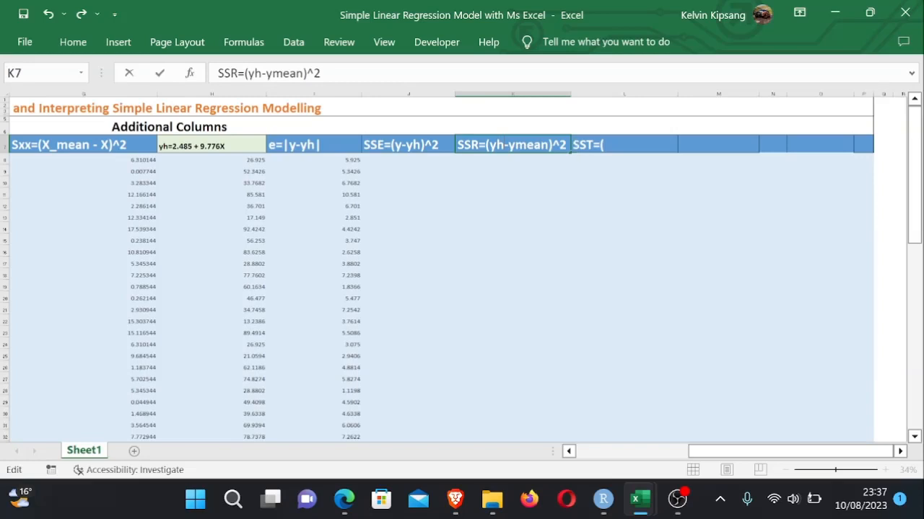
- Complete the L7 header so it reads SST=(y-ymean)
double_click(615, 145)
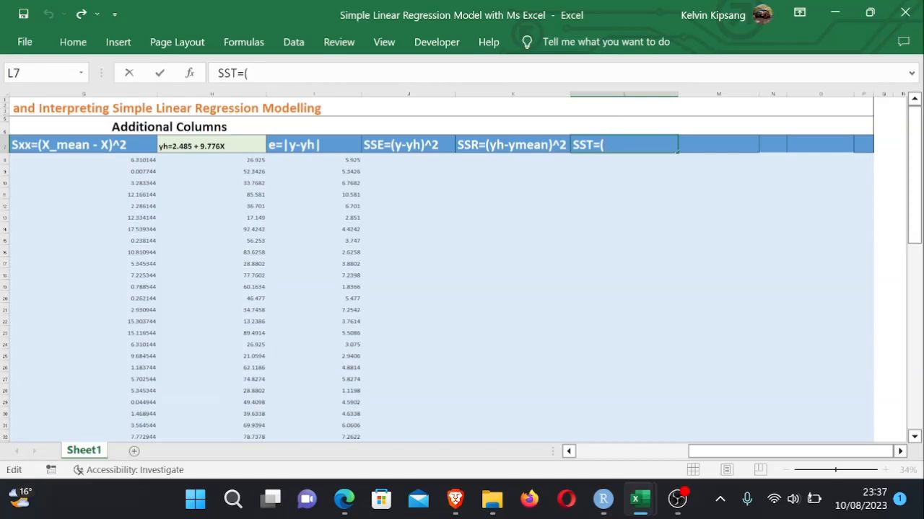
type("y")
type("_")
type("yn")
key("BackSpace")
type("mean)")
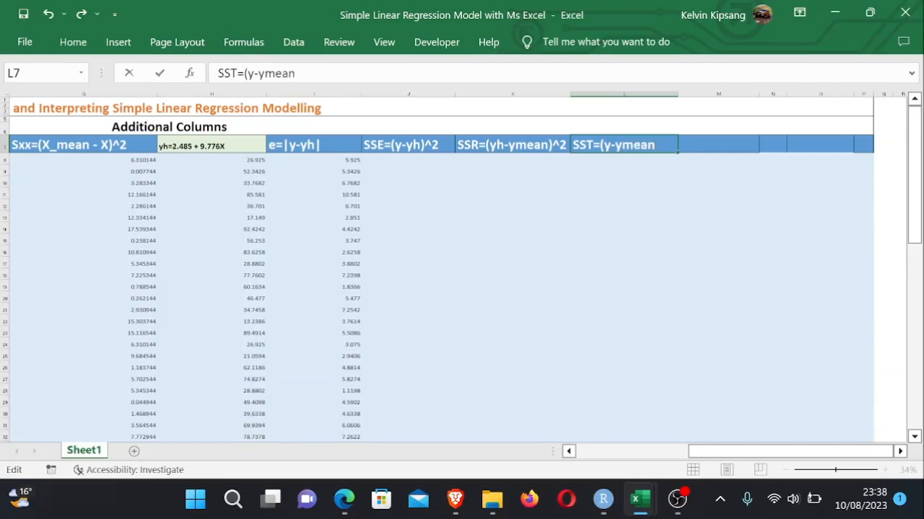
left_click(585, 184)
- Add the header SST=SSE+SSR in cell M7
left_click(609, 160)
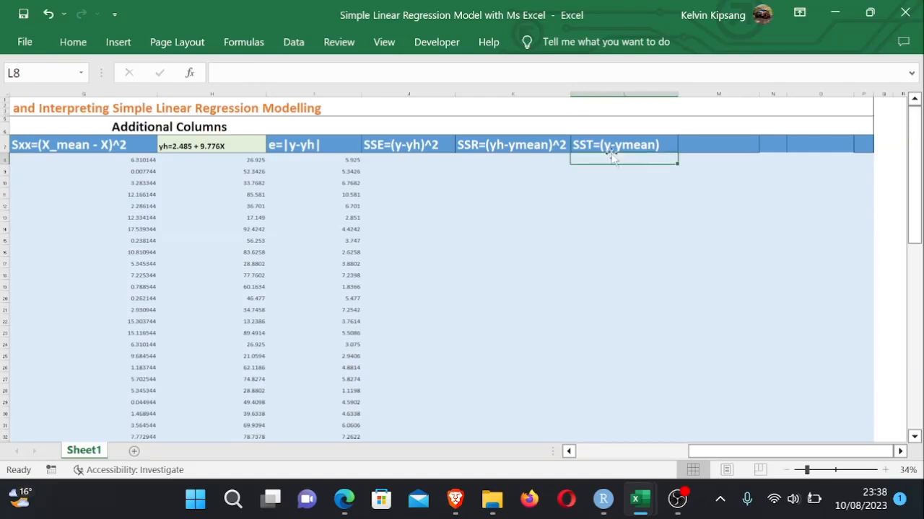
left_click(726, 144)
type("SST")
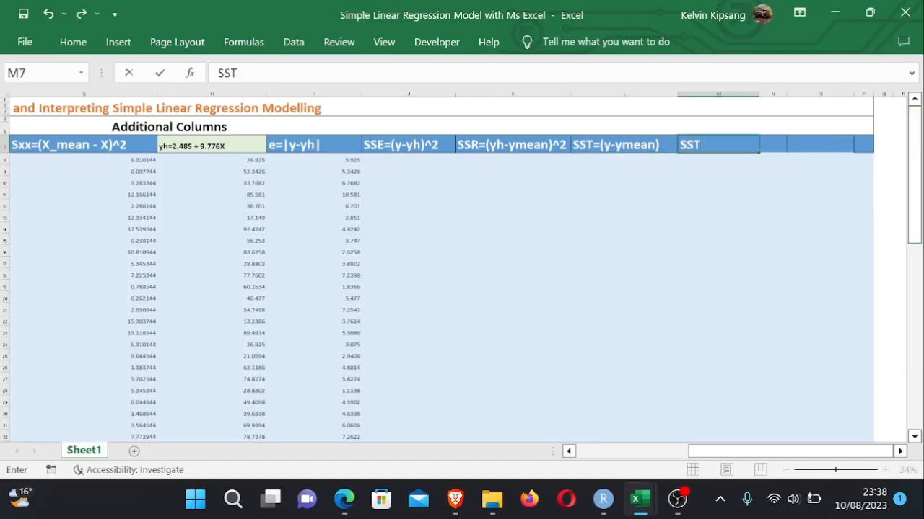
type("=SSE+SST")
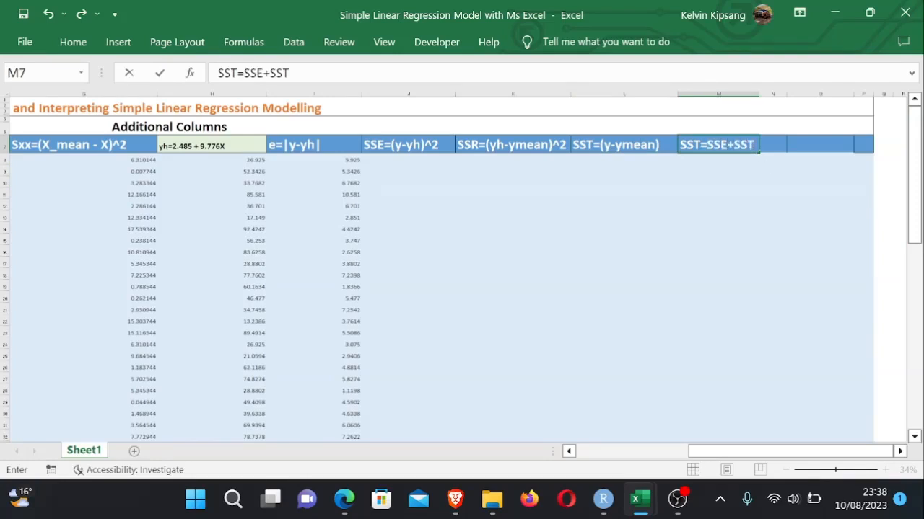
left_click(758, 205)
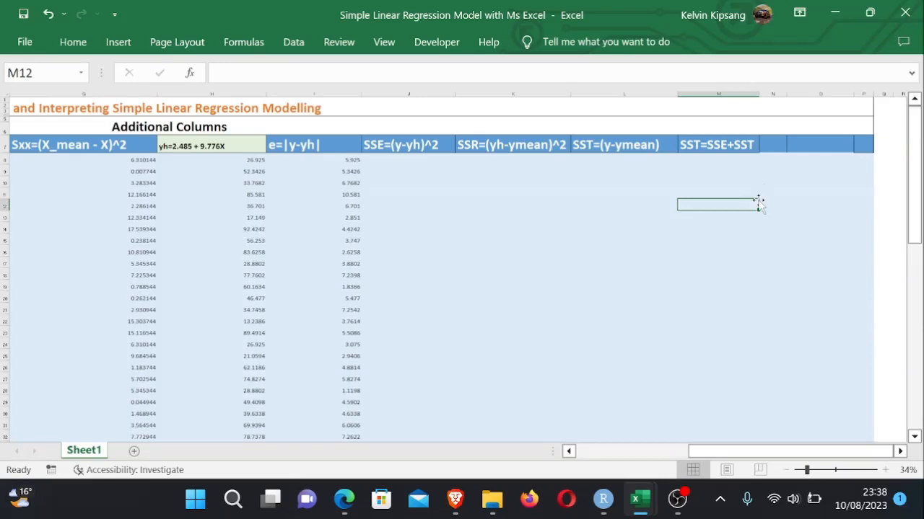
double_click(752, 144)
key("BackSpace")
type("R")
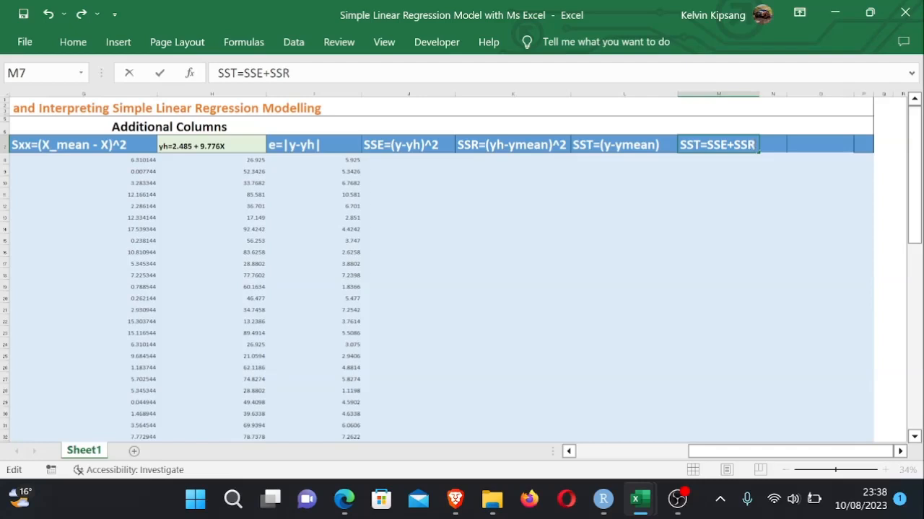
left_click(614, 218)
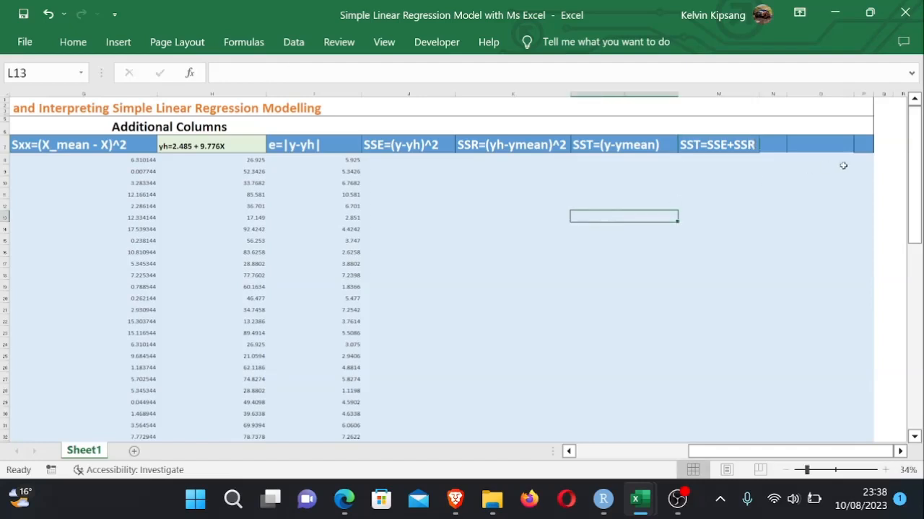
left_click(911, 181)
mouse_move(911, 180)
left_mouse_down()
mouse_move(913, 189)
mouse_move(912, 181)
left_mouse_up()
left_click_drag(635, 148, 705, 153)
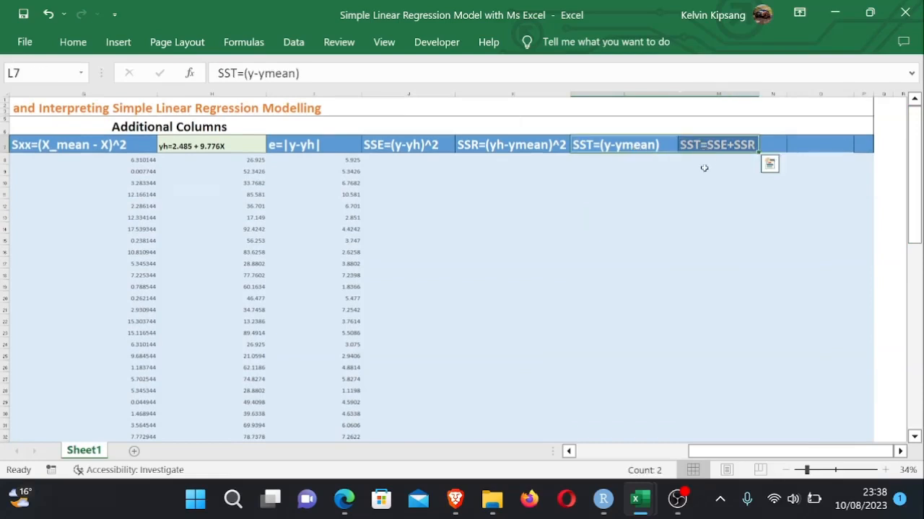
left_click(704, 171)
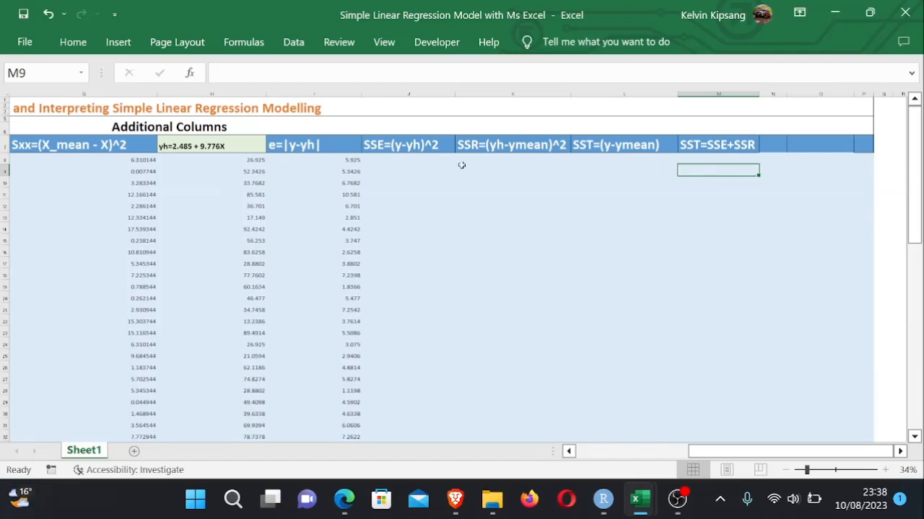
- Enter the formula =(B8-H8)^2 in J8 to square the first residual
left_click(405, 162)
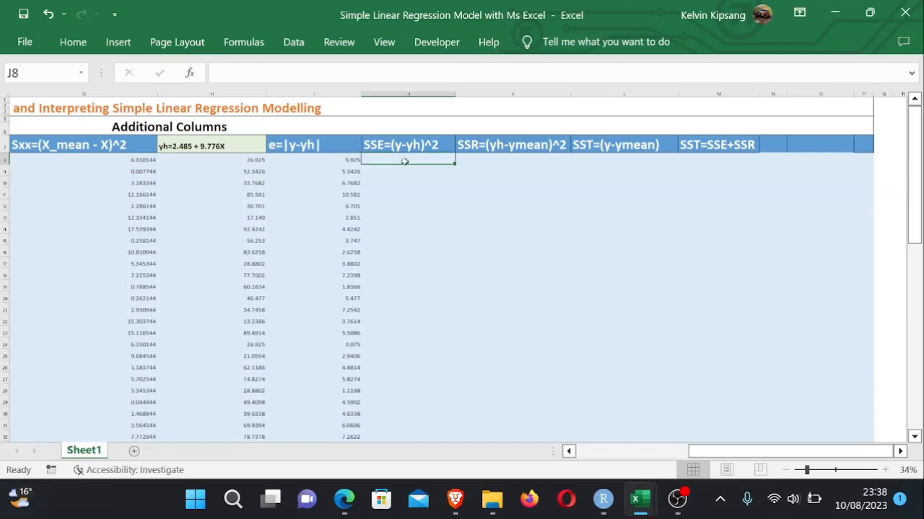
type("=")
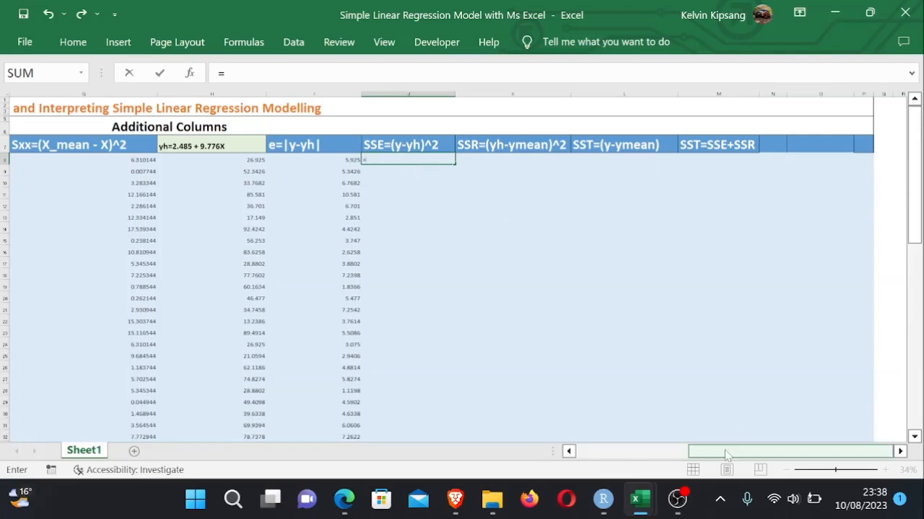
left_click_drag(724, 451, 588, 451)
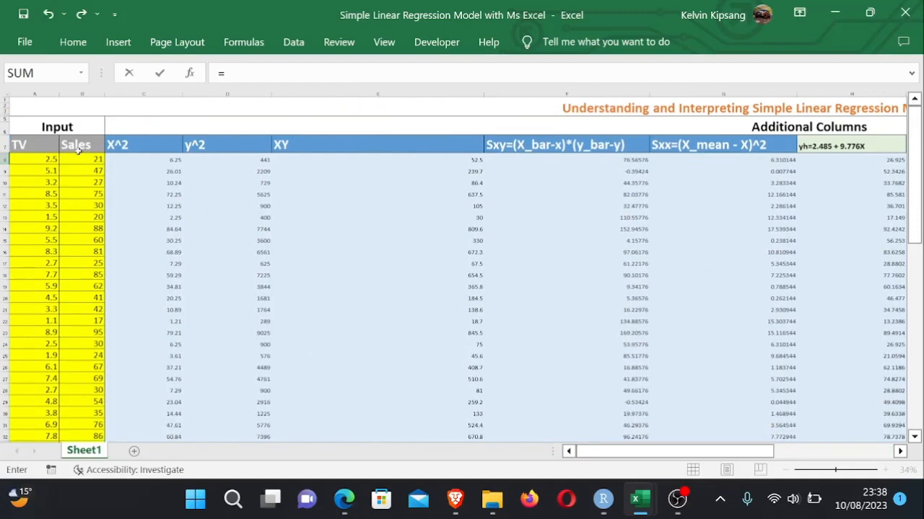
left_click(97, 160)
type("-")
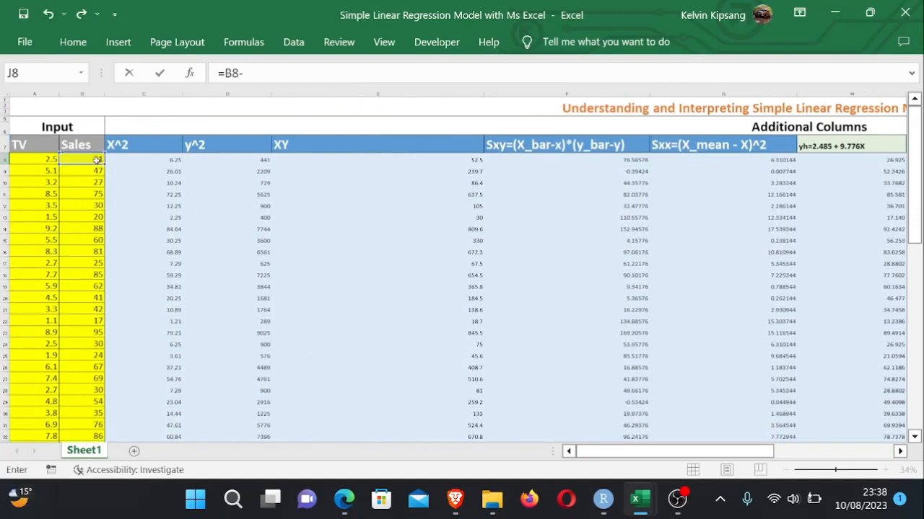
left_click_drag(621, 452, 751, 466)
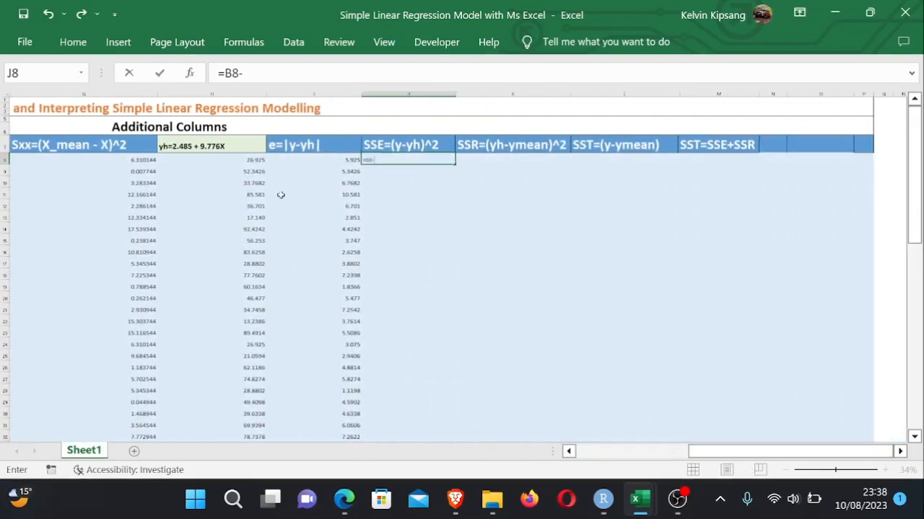
left_click(248, 161)
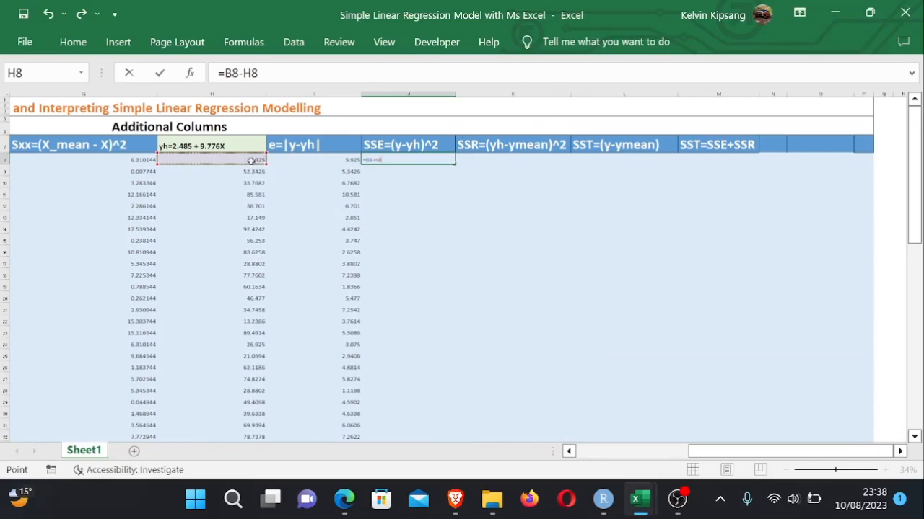
key("F2")
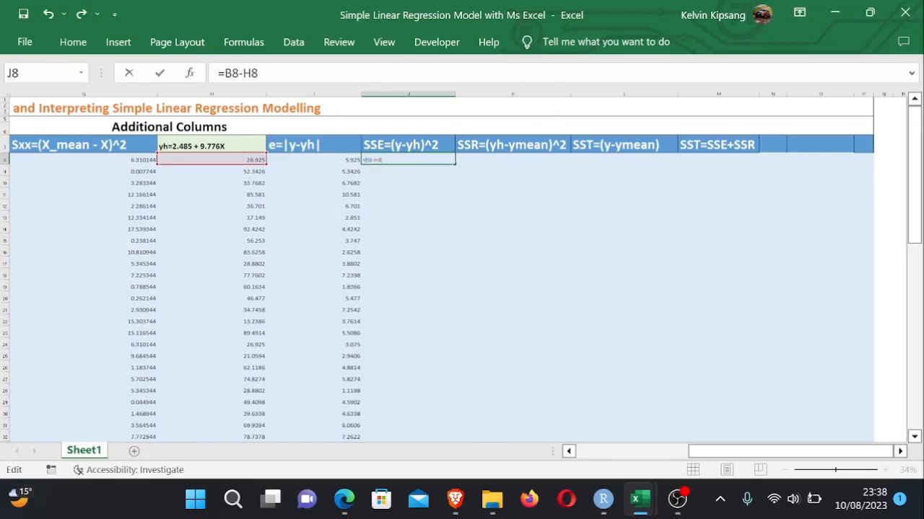
type("(")
type(")^2")
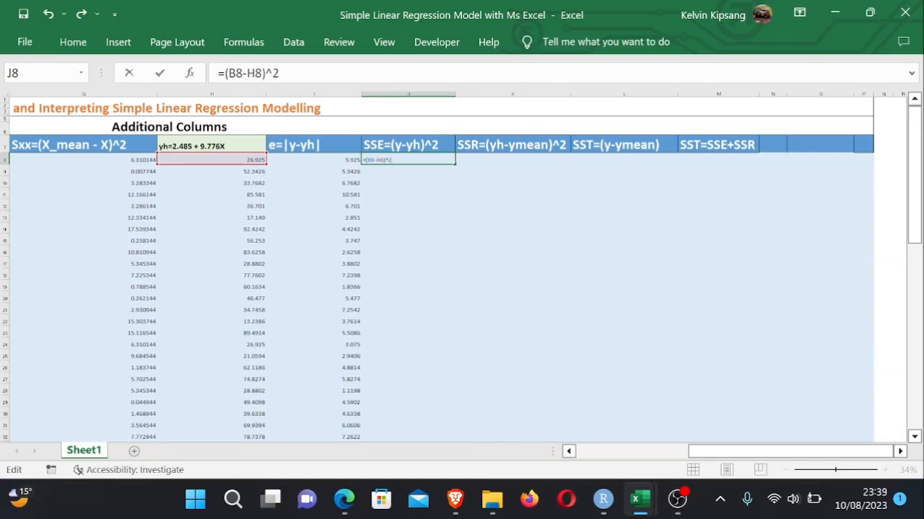
key("Return")
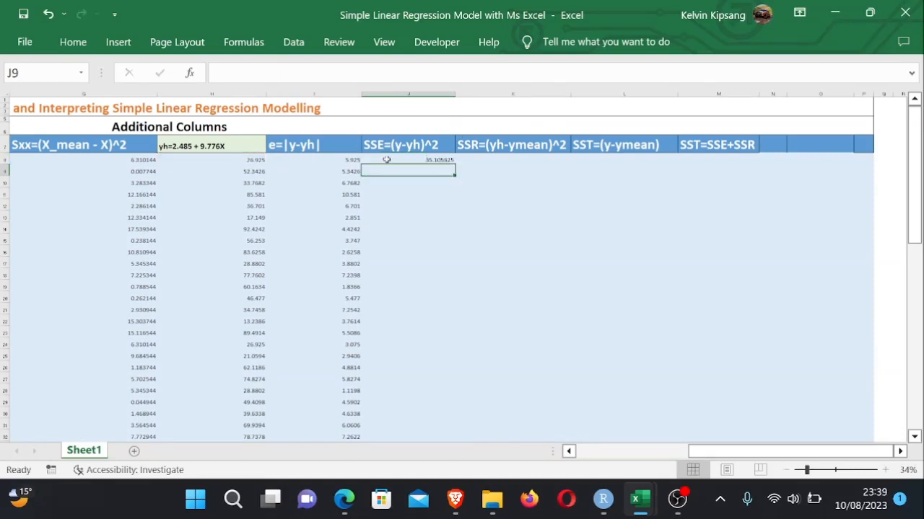
- Fill the J8 squared-residual formula down column J to the last data row
left_click(436, 159)
left_click_drag(454, 164, 460, 420)
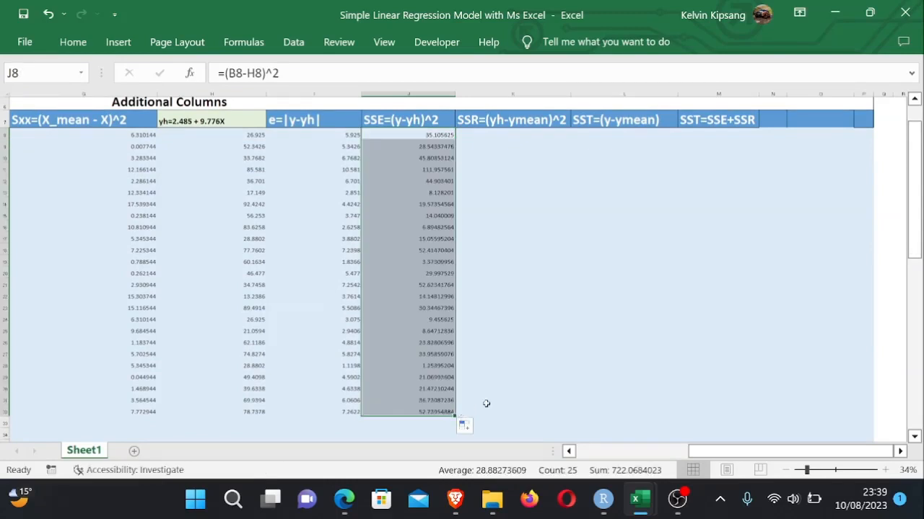
left_click(485, 402)
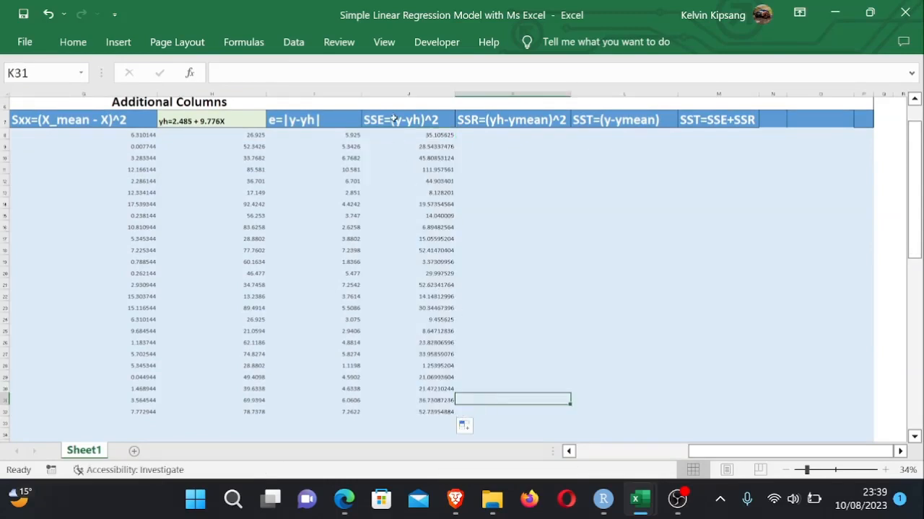
- Change the J7 header to read SSE=sum(y-yh)^2
left_click(389, 116)
double_click(389, 115)
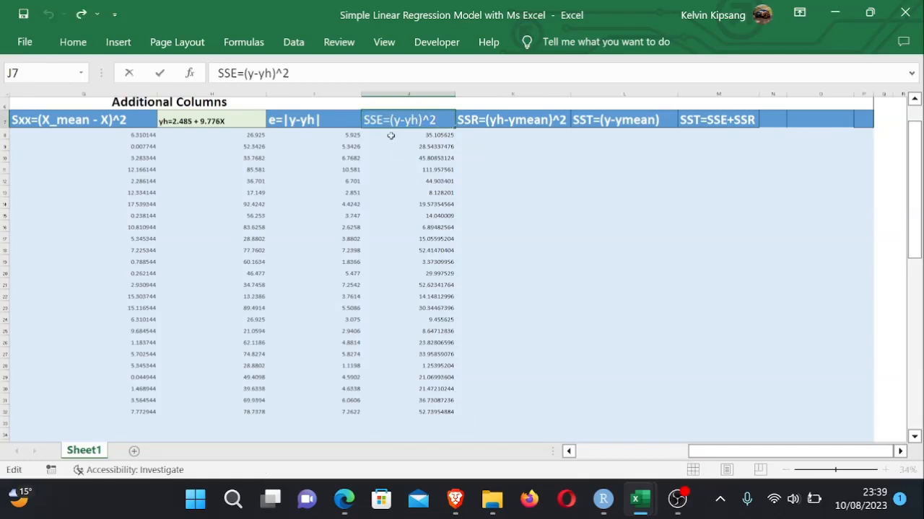
type("SUM")
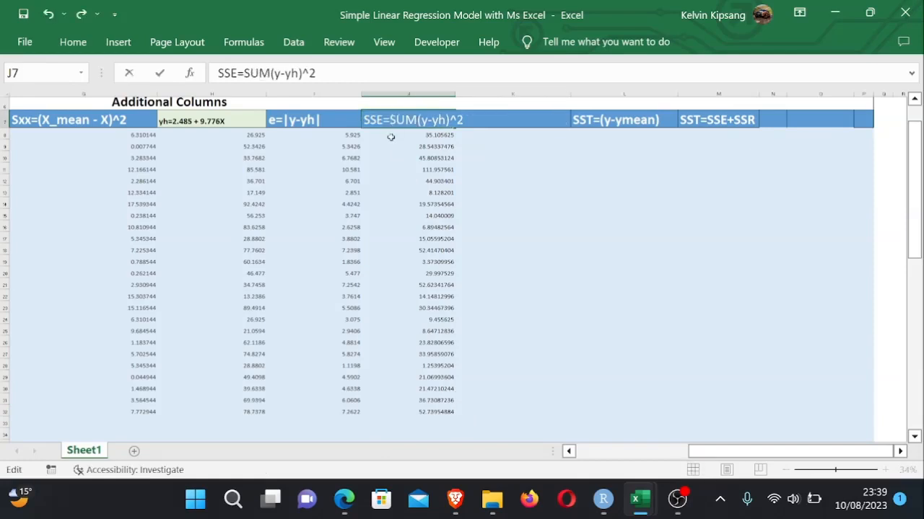
left_click(553, 167)
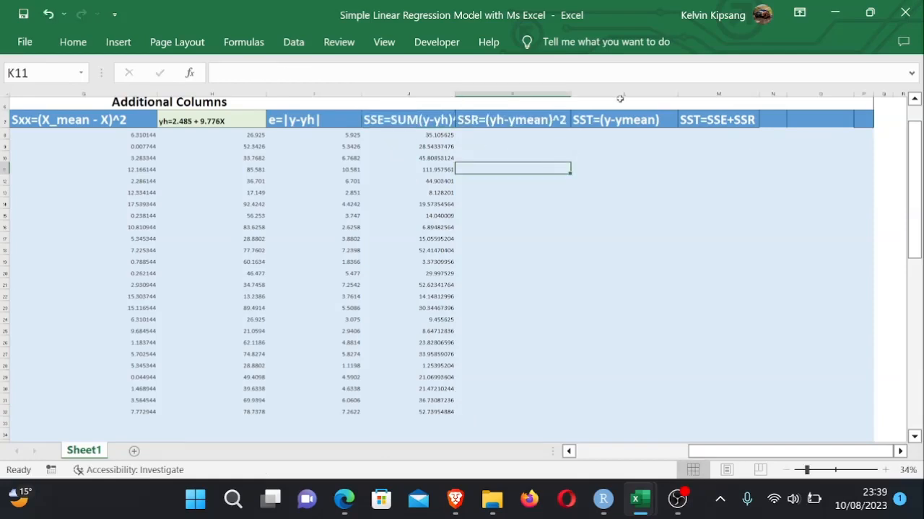
left_click(423, 120)
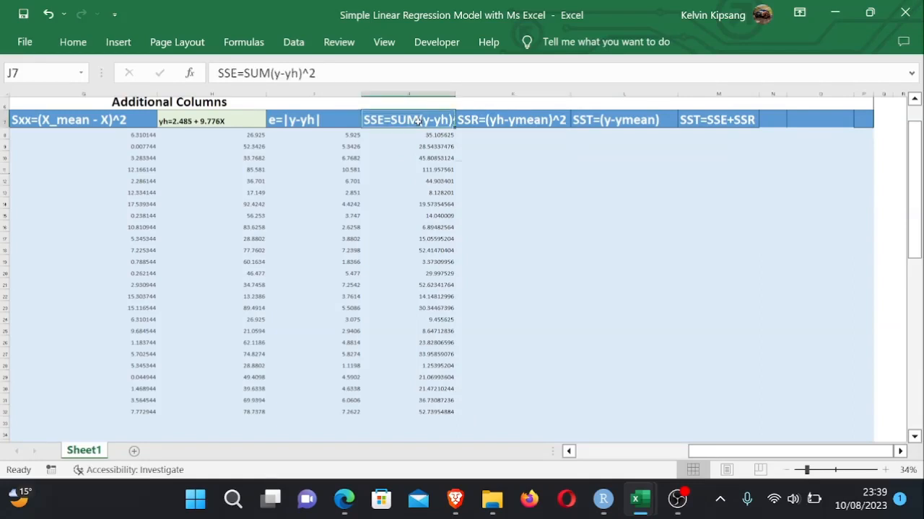
double_click(421, 121)
key("BackSpace")
key("BackSpace")
key("BackSpace")
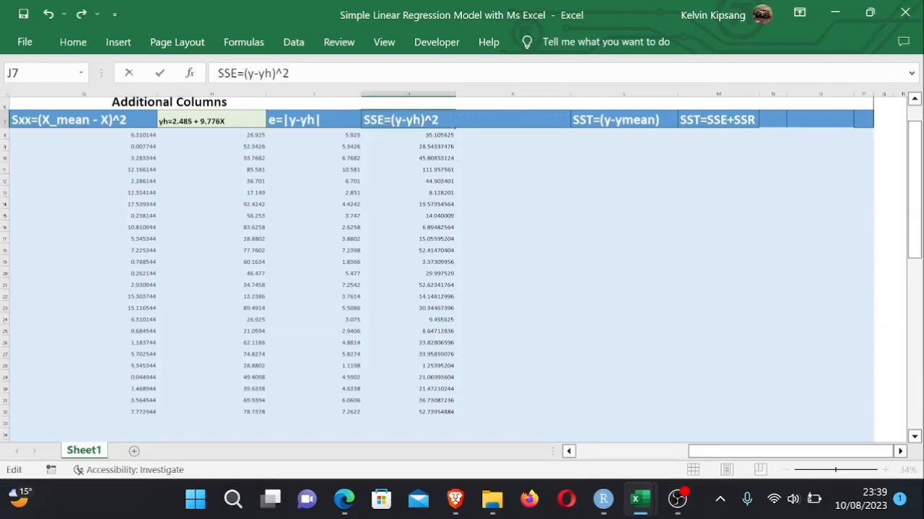
type("sum")
left_click(556, 156)
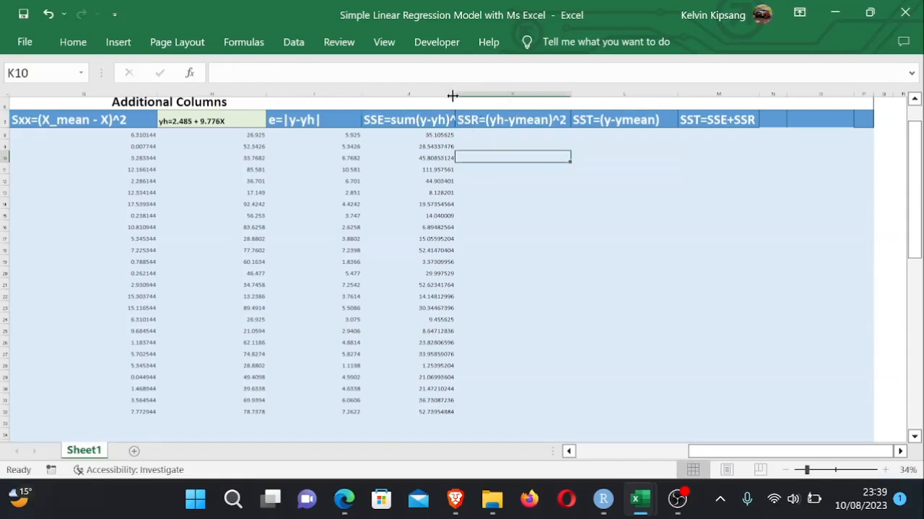
- Widen column J and change the K7 header to read SSR=sum(yh-ymean)^2
left_click_drag(453, 93, 472, 92)
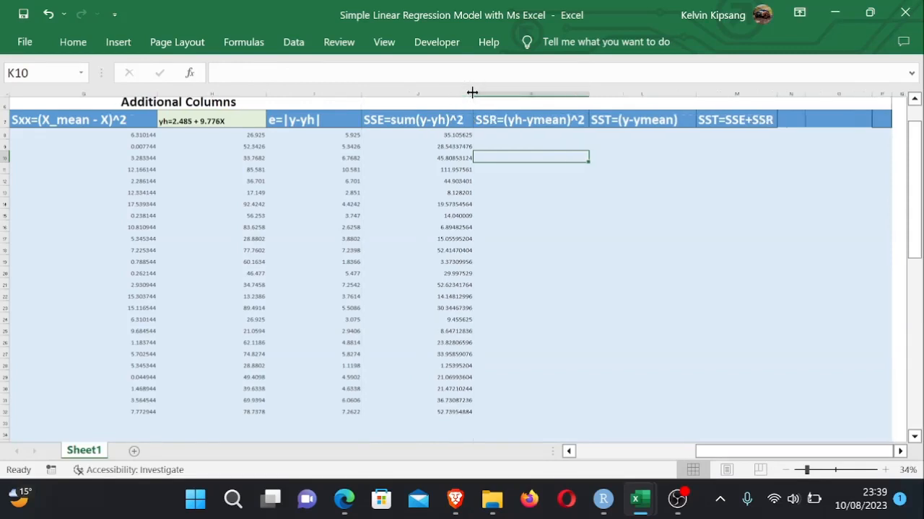
left_click(569, 167)
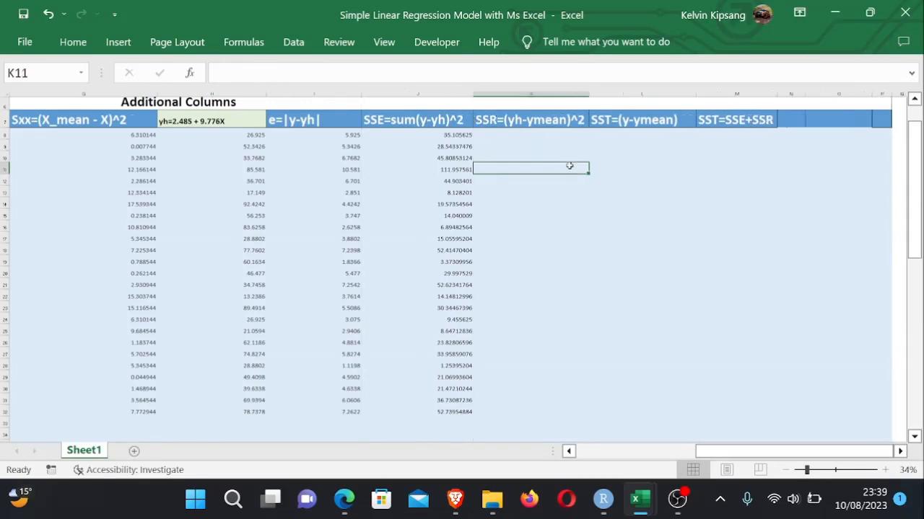
double_click(508, 121)
type("sum")
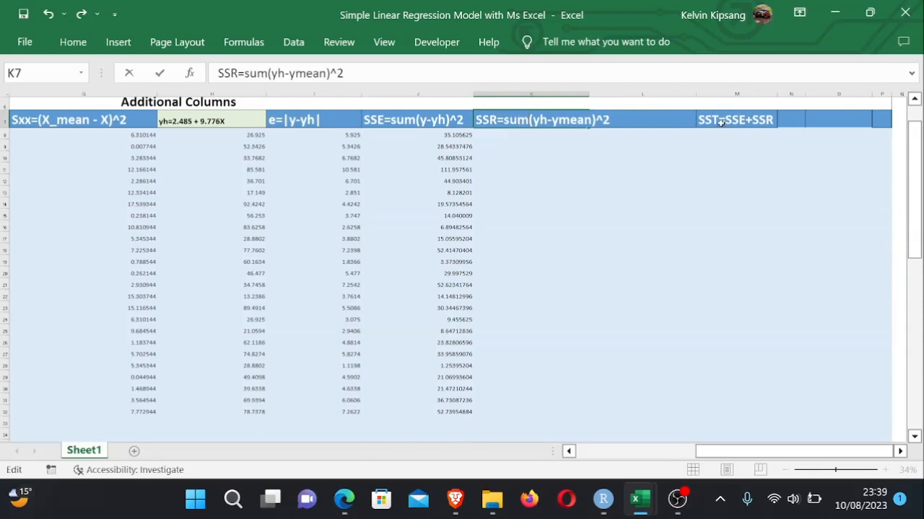
left_click(727, 122)
- Edit the L7 header so it reads SST=sum(y-ymean)
double_click(726, 122)
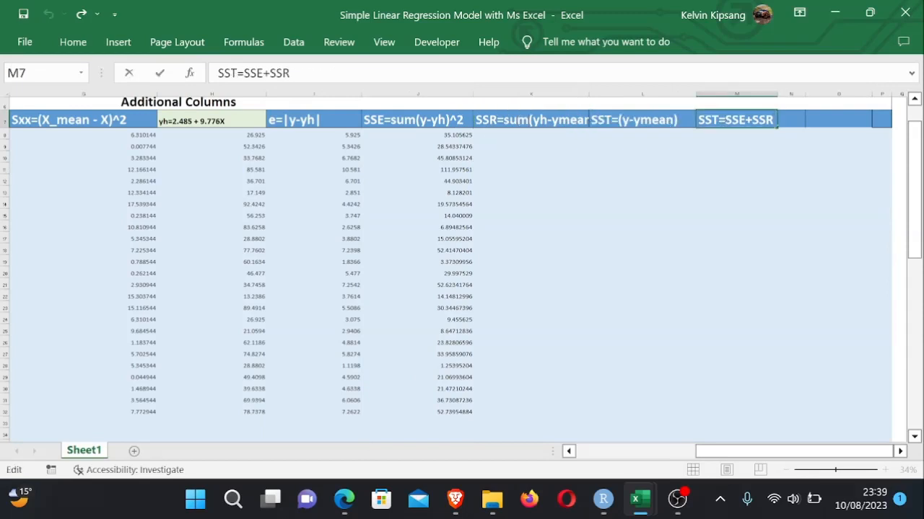
left_click(619, 121)
double_click(619, 122)
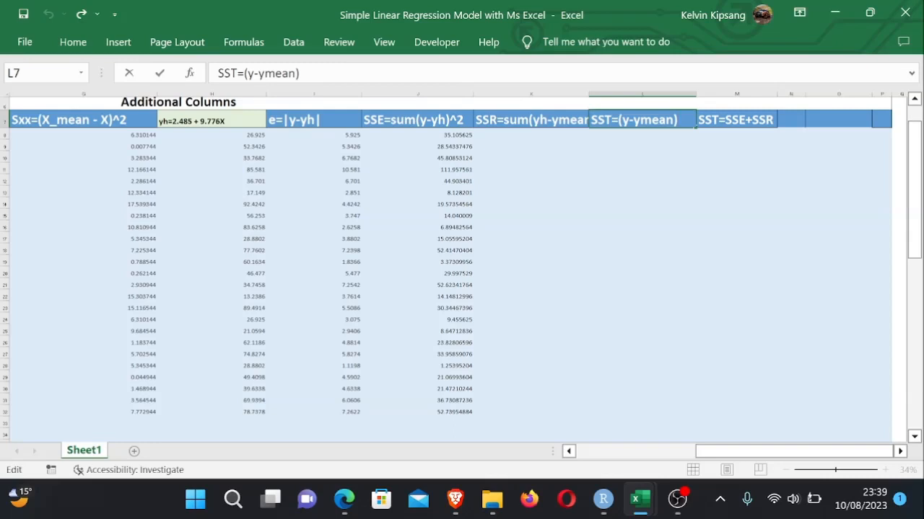
type("sum")
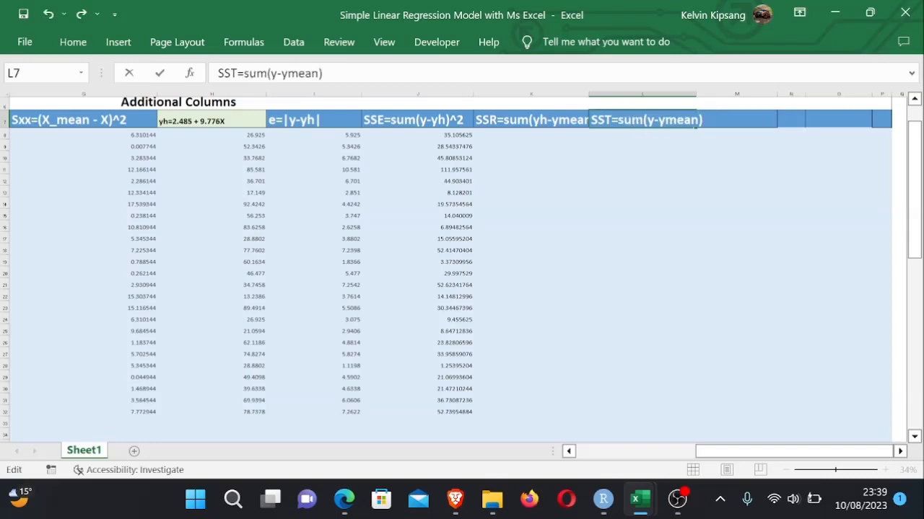
left_click(698, 147)
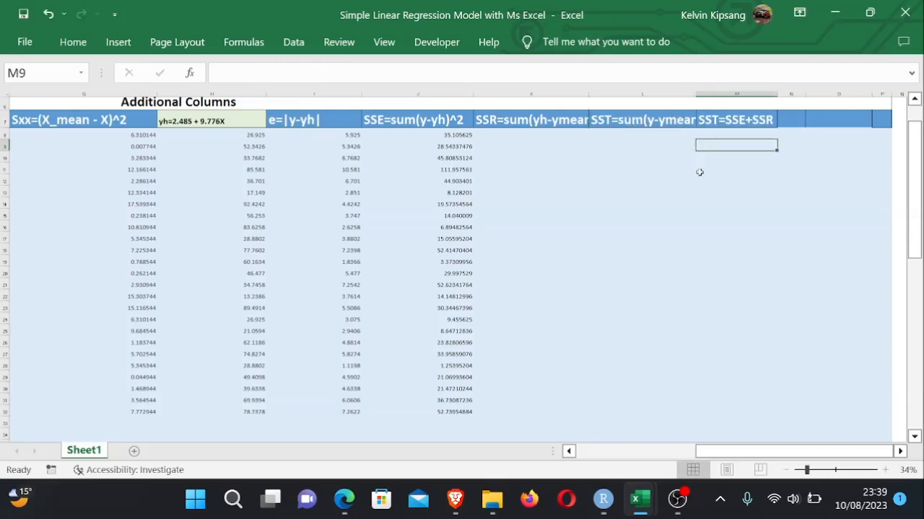
- Widen column L and extend the L7 header to read SST=sum(y-ymean)^2
left_click_drag(696, 93, 710, 93)
double_click(706, 120)
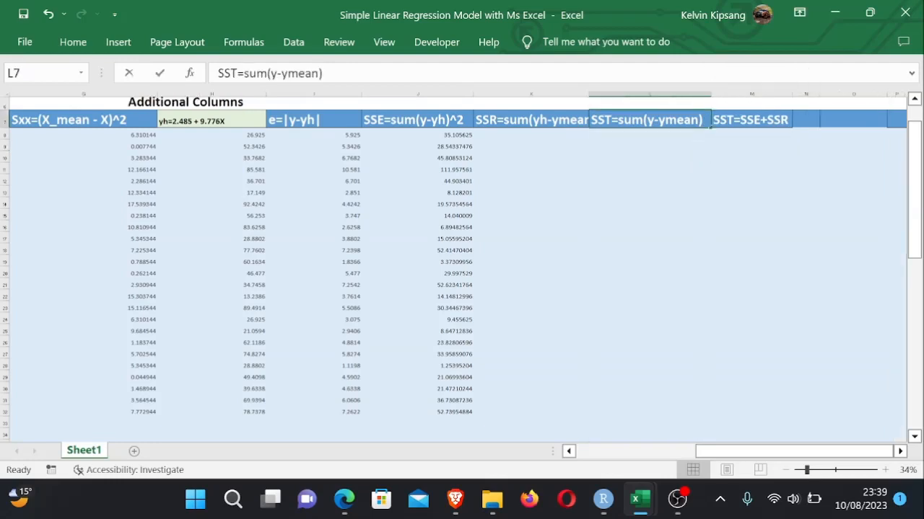
type("^2")
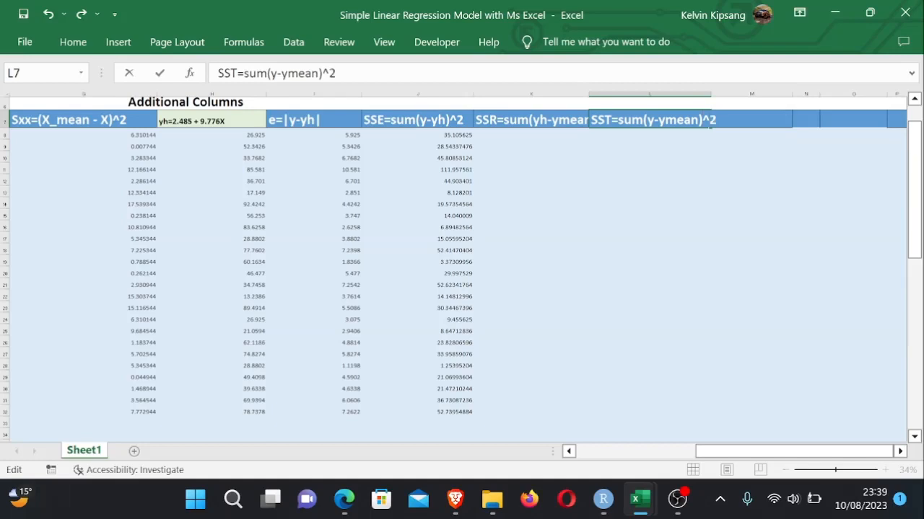
left_click(611, 166)
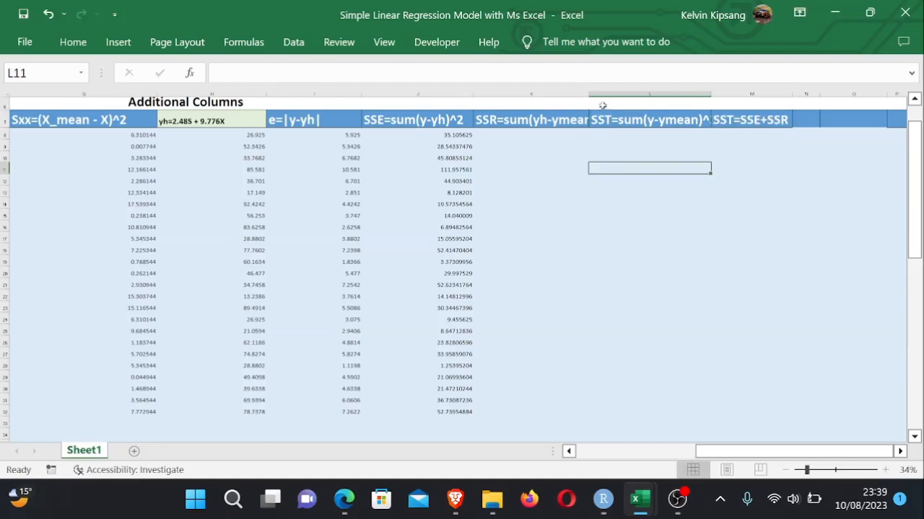
- Widen column K and enter the formula =(H8-$B$44)^2 in K8 to square the prediction's deviation from ymean
left_click_drag(590, 93, 612, 92)
left_click(549, 238)
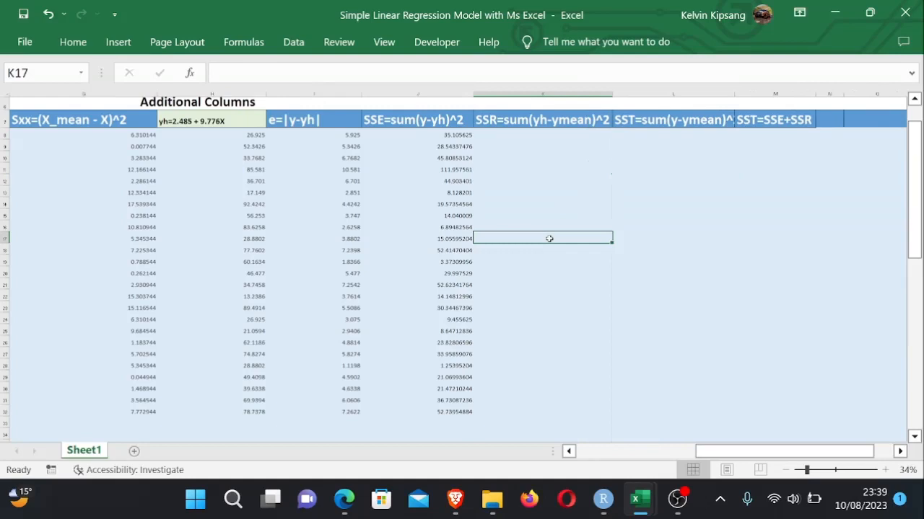
left_click(519, 133)
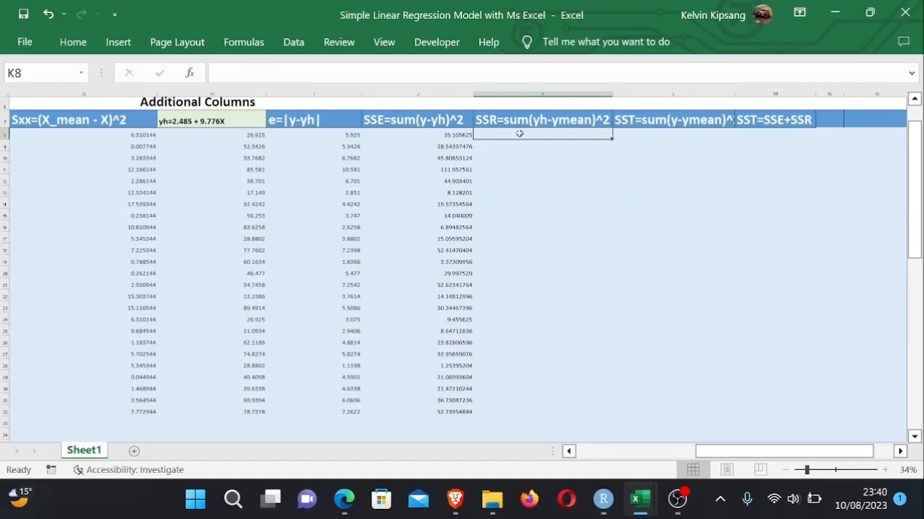
type("=")
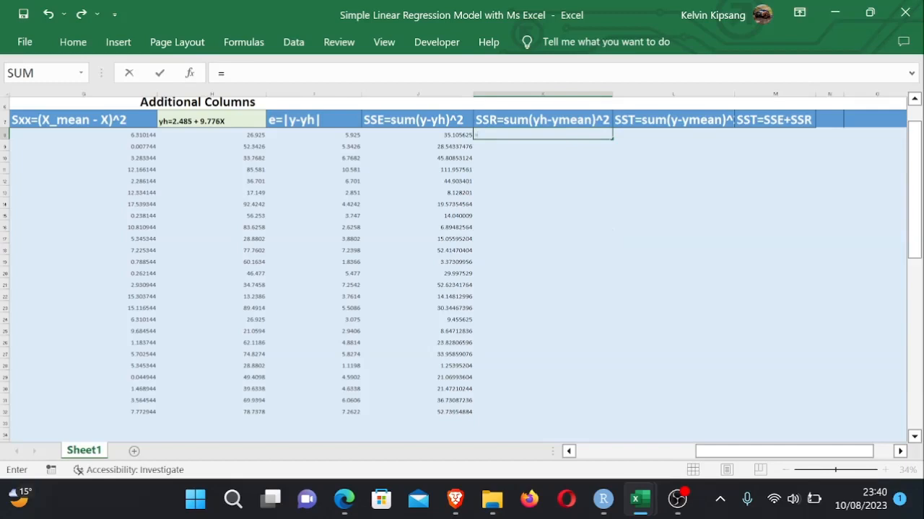
left_click(254, 135)
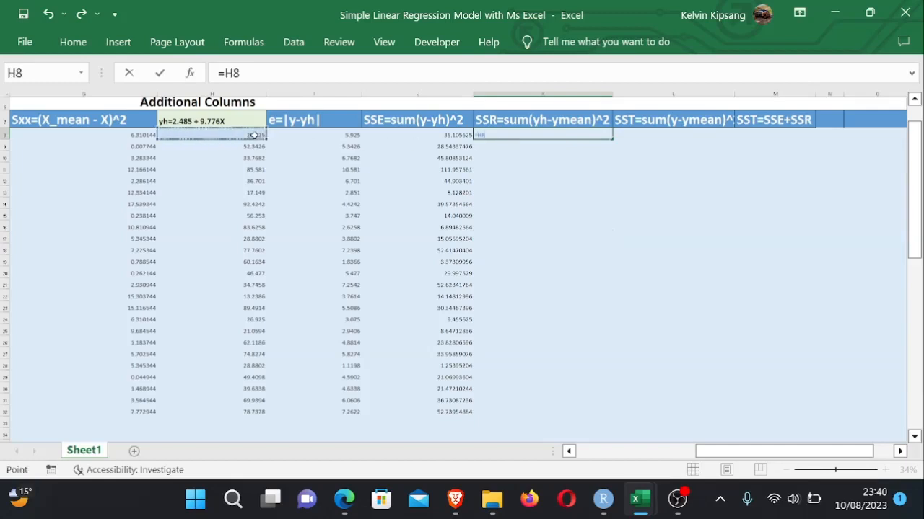
type("-")
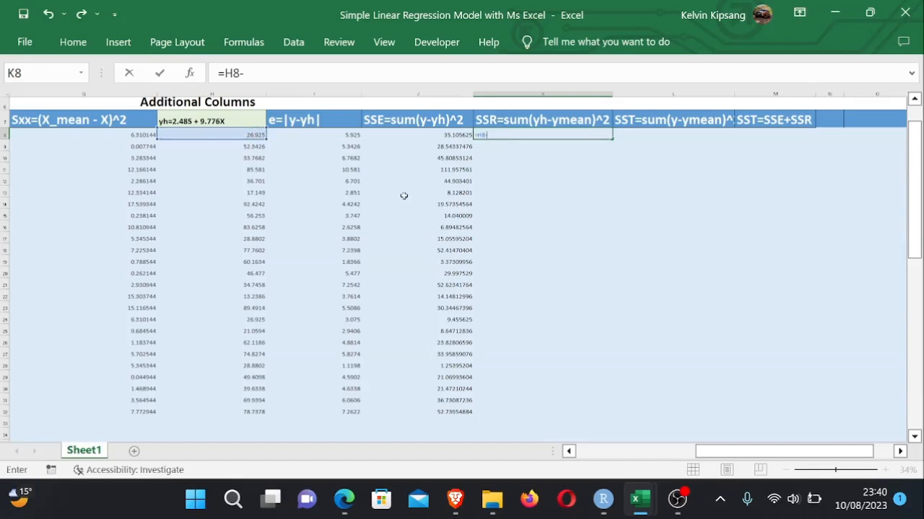
left_click_drag(720, 450, 604, 450)
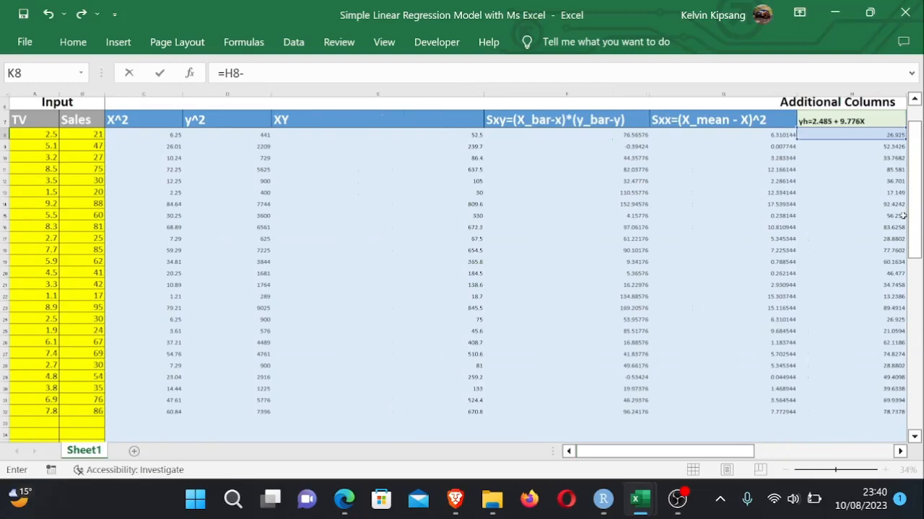
left_click_drag(913, 217, 911, 270)
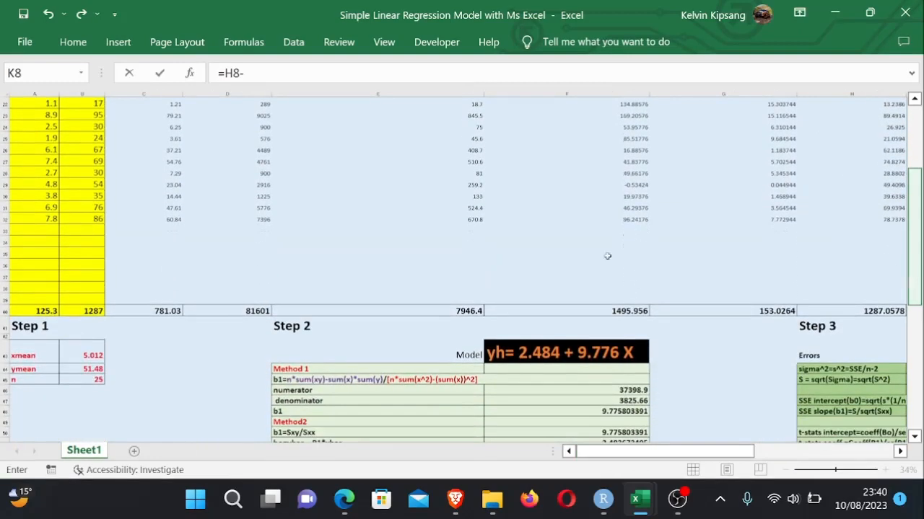
left_click(88, 369)
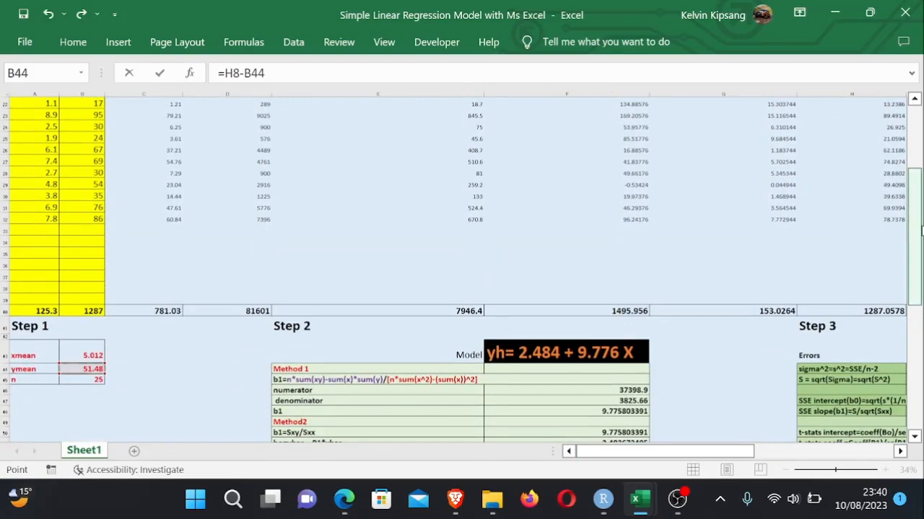
left_click_drag(915, 231, 913, 134)
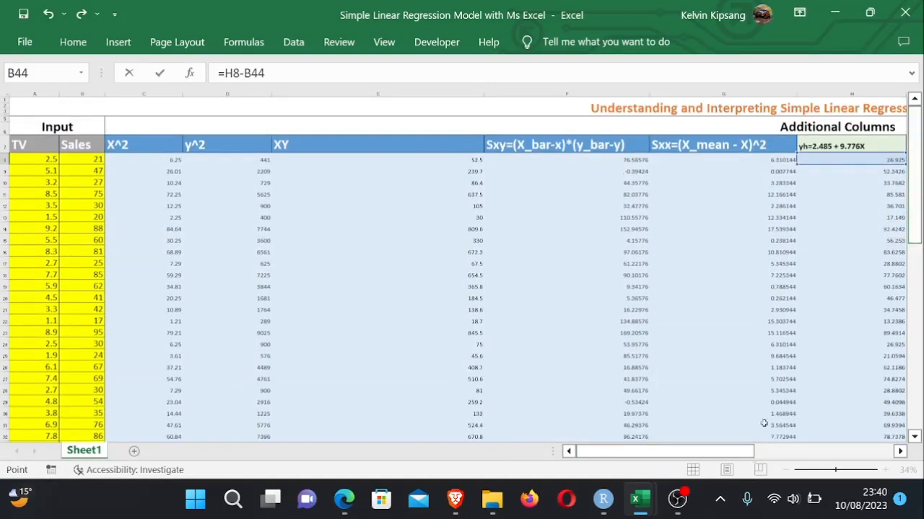
left_click_drag(734, 451, 819, 453)
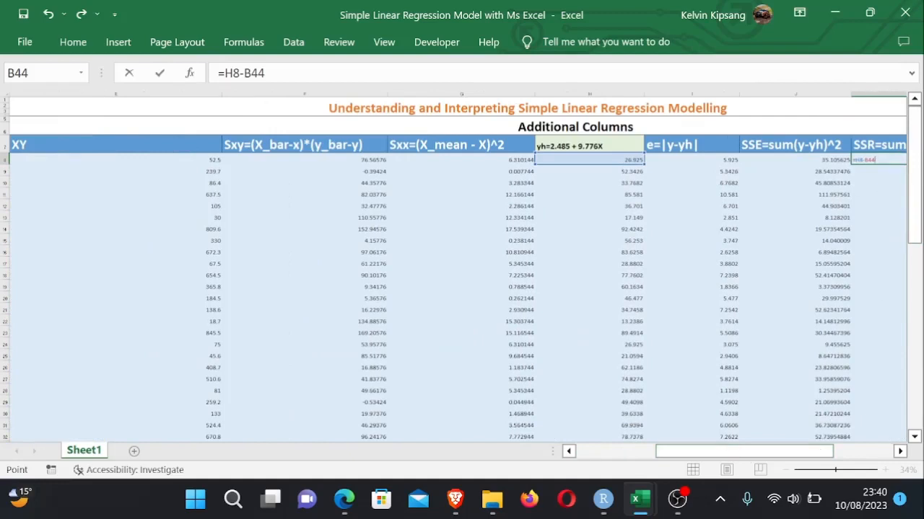
key("F2")
type("$B$")
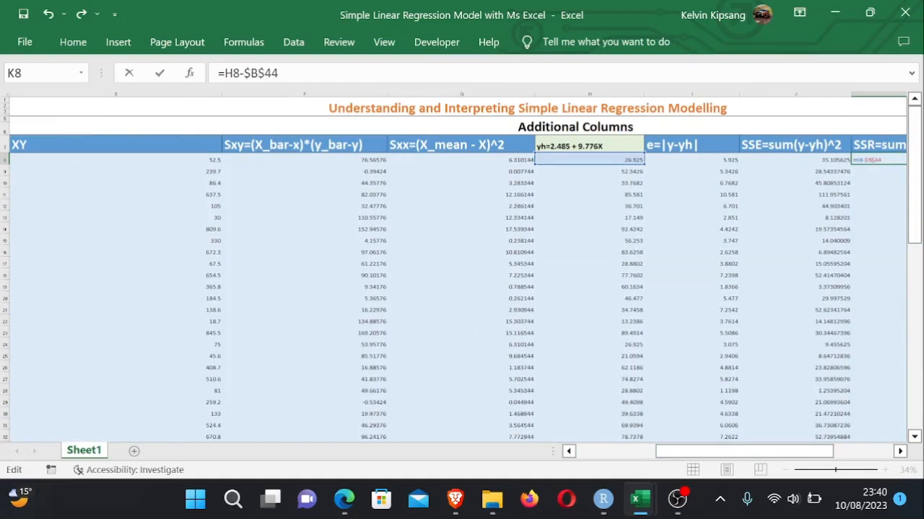
type("(")
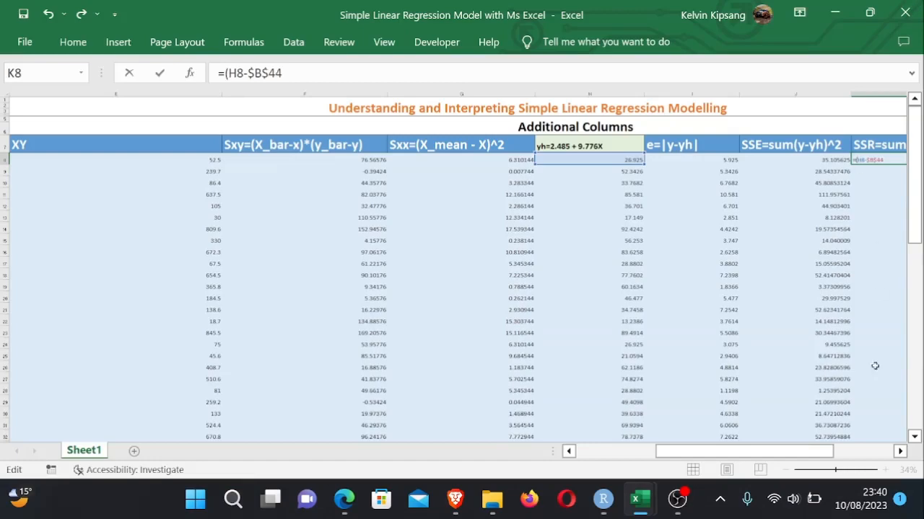
left_click_drag(818, 452, 857, 451)
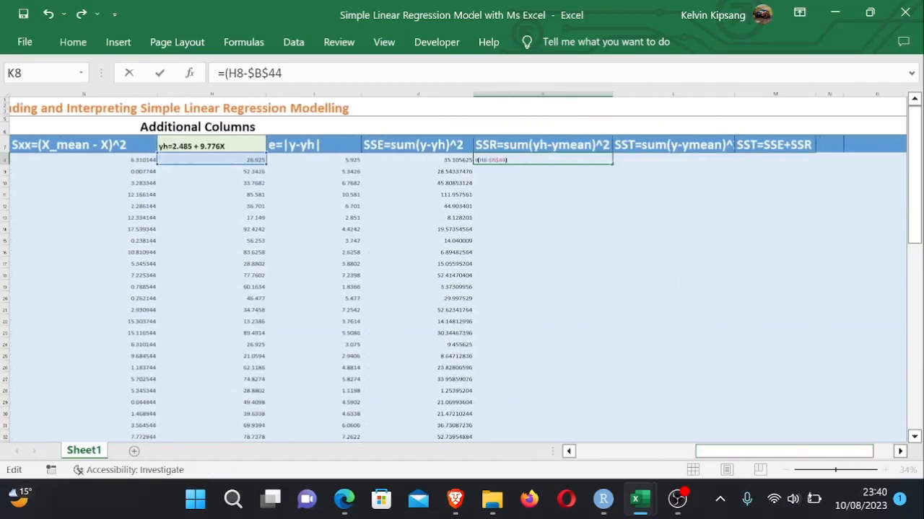
type(")^2")
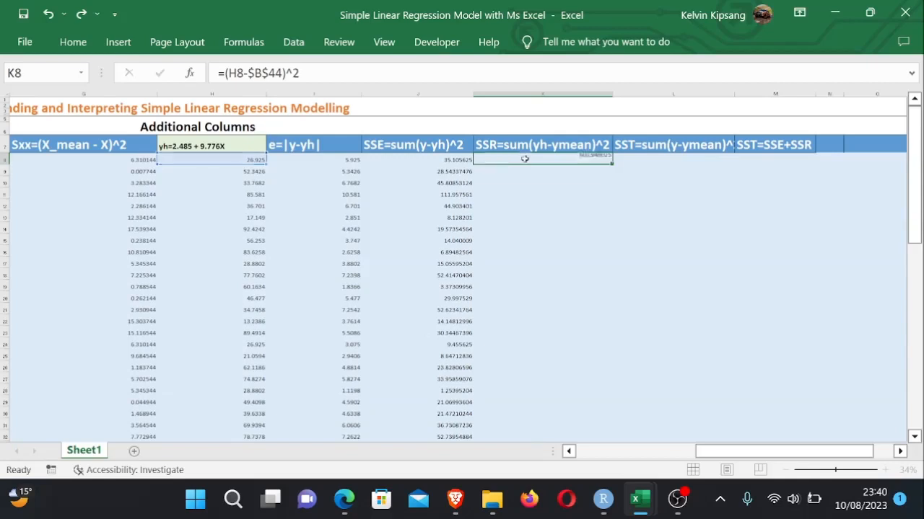
key("Return")
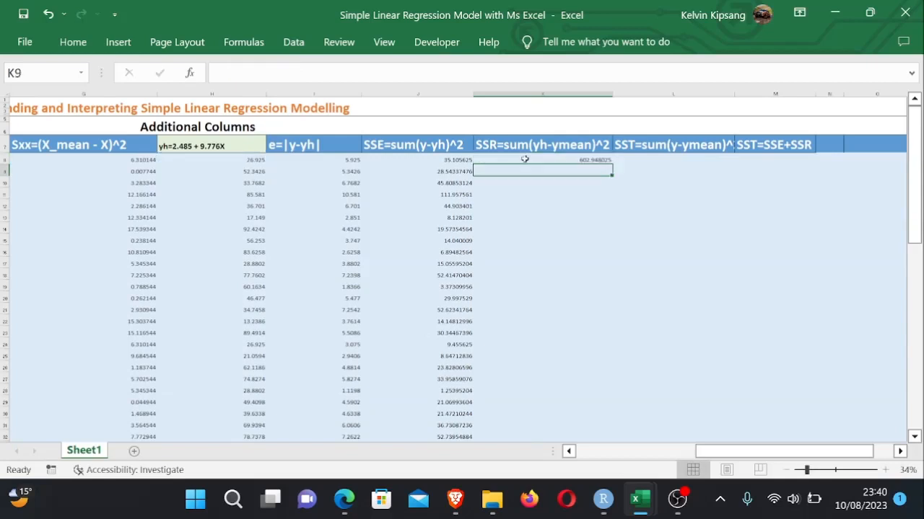
- Fill the K8 formula down column K to the last data row
left_click(563, 159)
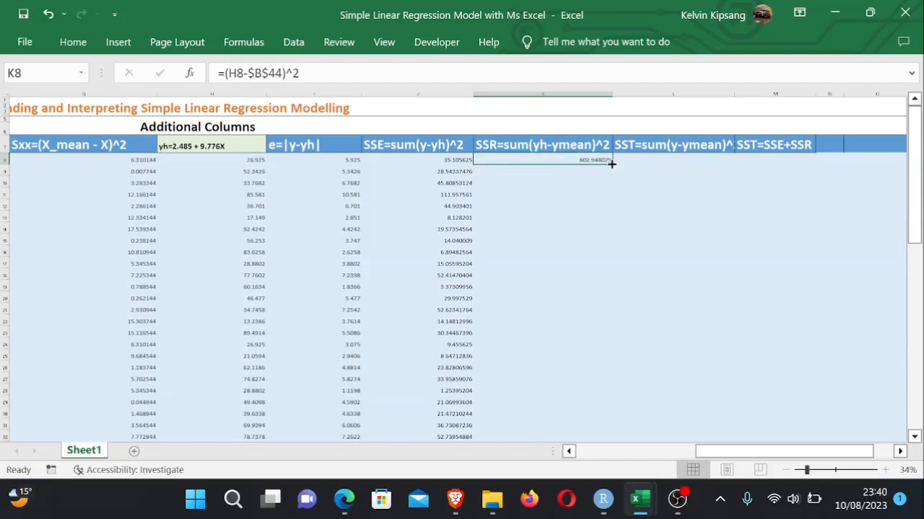
left_click_drag(611, 164, 575, 427)
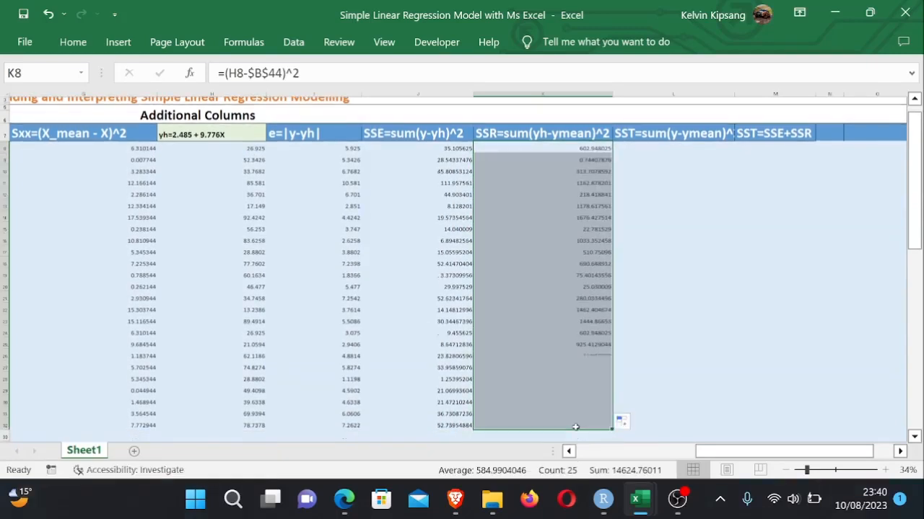
left_click(673, 402)
- Widen column L and enter the formula =B8-B44 in L8 for the deviation of Sales from ymean
left_click_drag(723, 451, 766, 453)
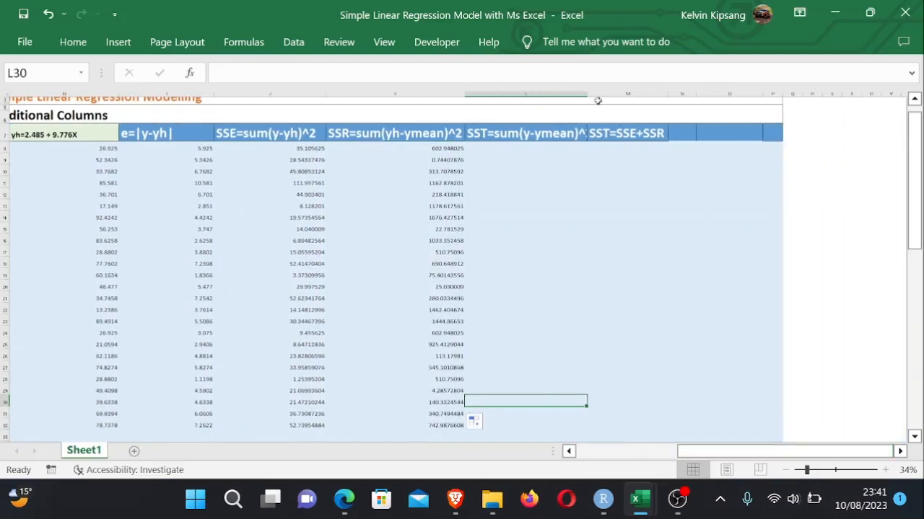
left_click_drag(588, 93, 597, 93)
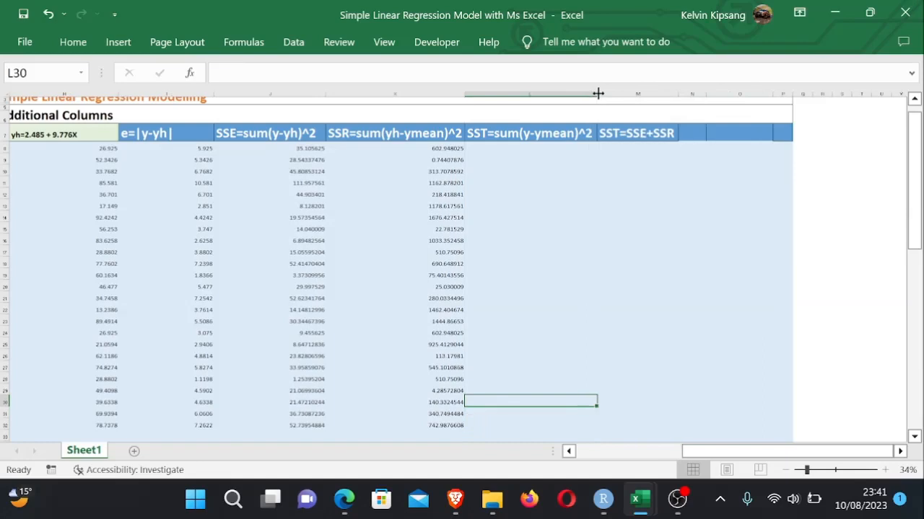
left_click(509, 150)
type("=")
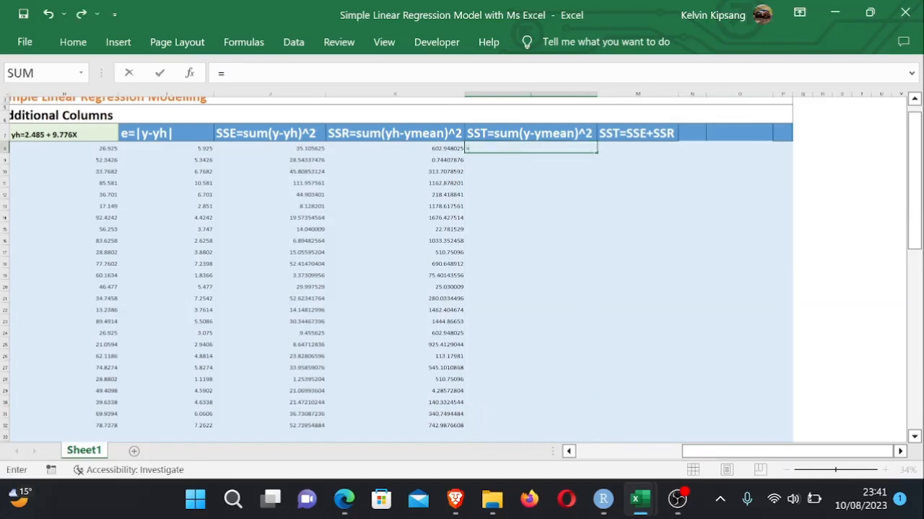
left_click_drag(704, 451, 599, 451)
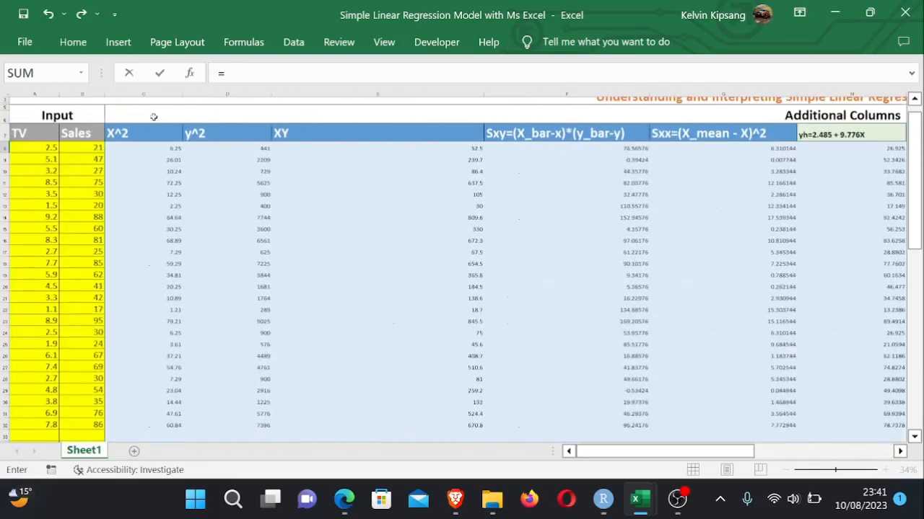
left_click(90, 147)
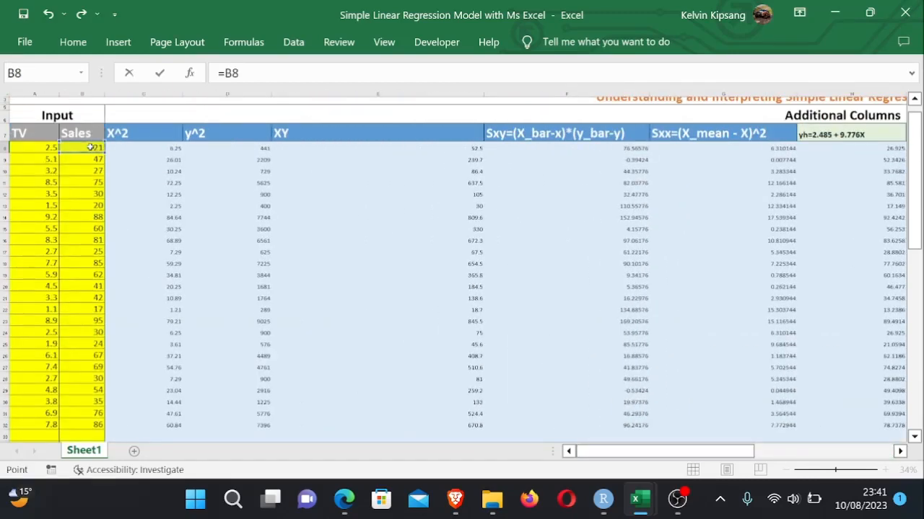
type("-")
left_click_drag(642, 454, 801, 455)
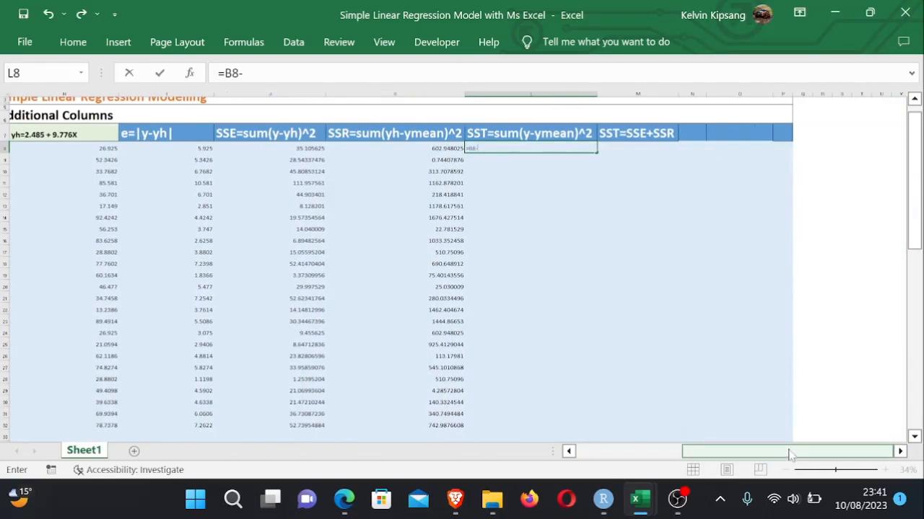
left_click_drag(792, 453, 585, 436)
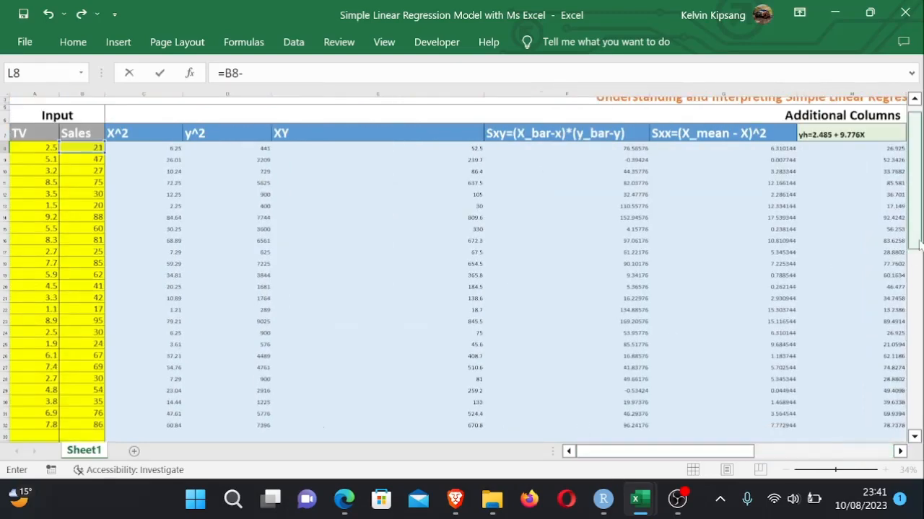
left_click_drag(916, 245, 918, 296)
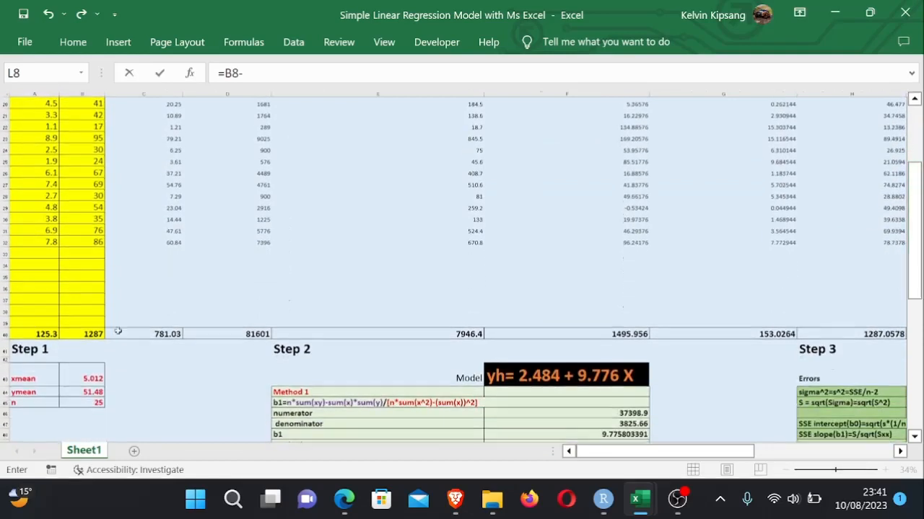
left_click(91, 391)
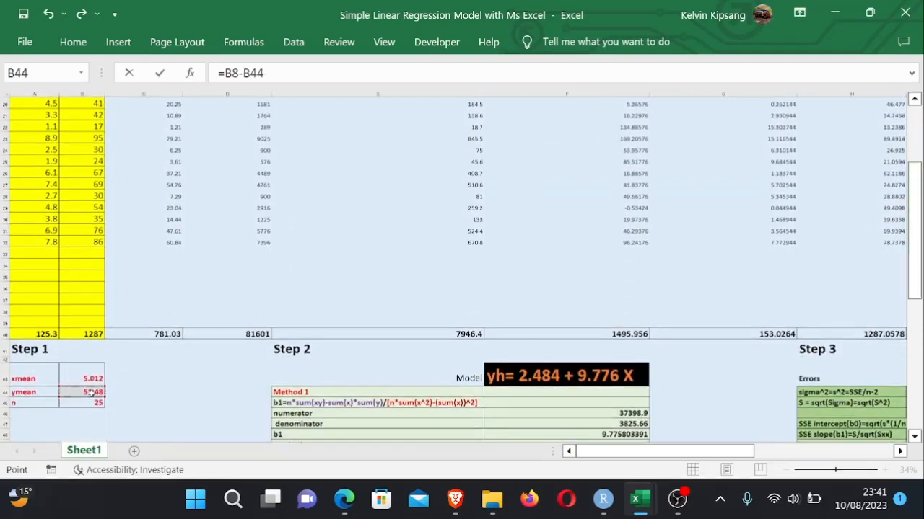
key("Return")
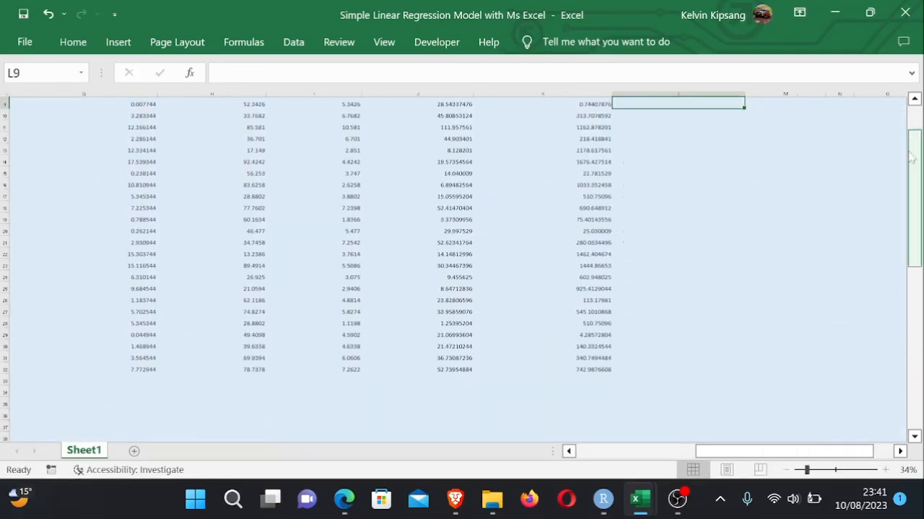
left_click_drag(913, 155, 919, 108)
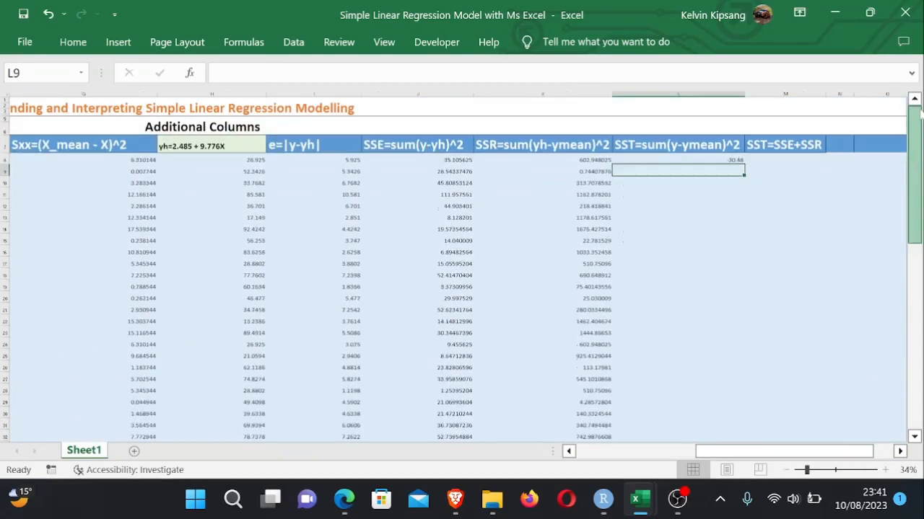
- Change the L8 formula to =(B8-$B$44)^2 to square the deviation of Sales from ymean
double_click(735, 160)
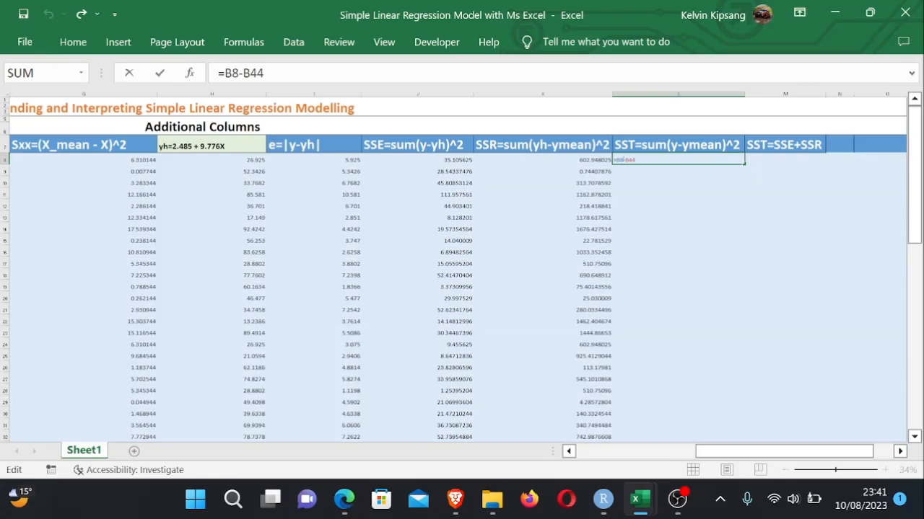
type("$")
key("BackSpace")
type("$B")
type("$")
type("(")
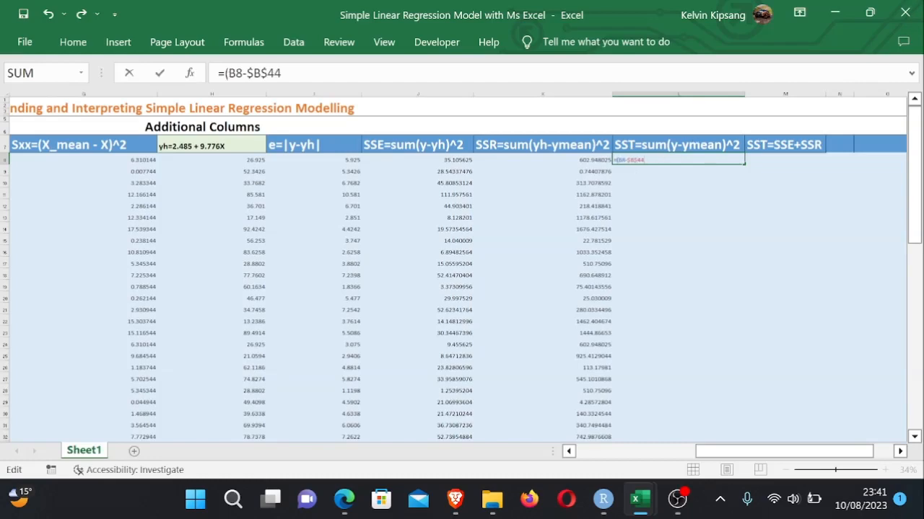
type(")^2")
key("Return")
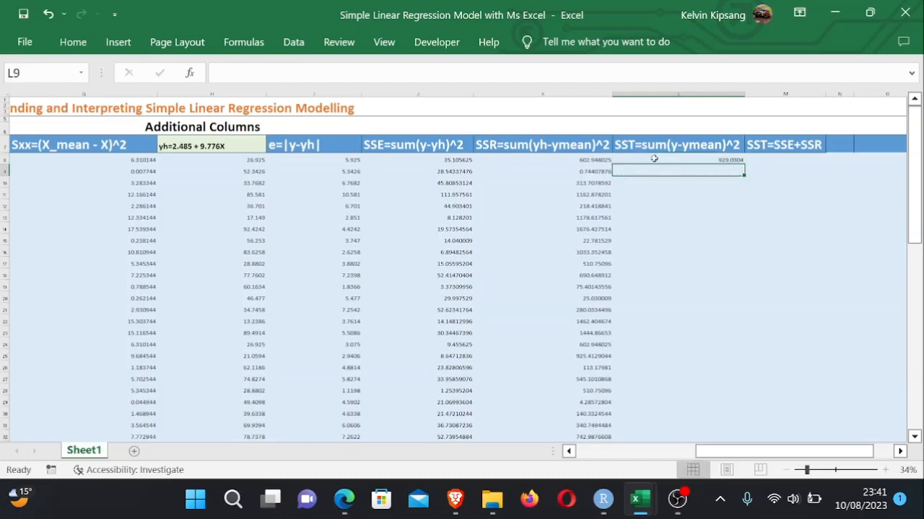
- Fill the L8 formula down column L to the last data row and check the bottom cell's formula
left_click(709, 158)
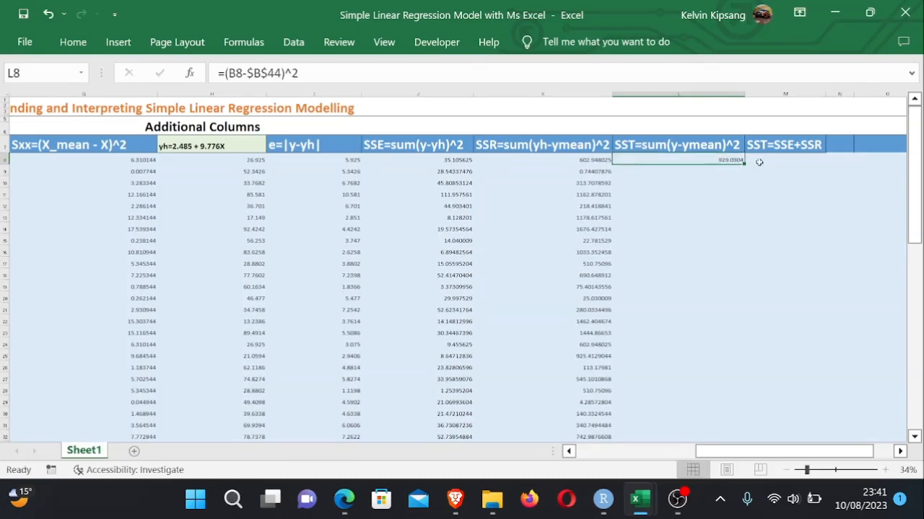
left_click_drag(742, 164, 704, 379)
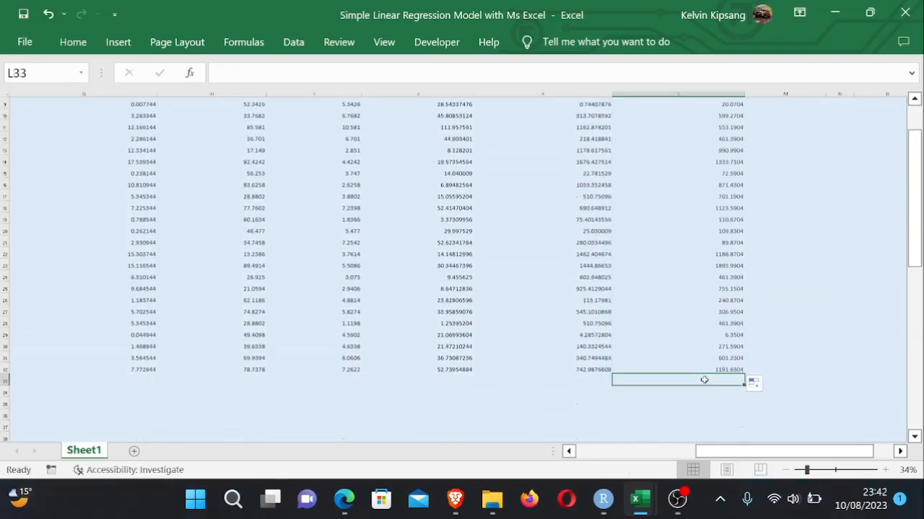
left_click_drag(794, 345, 729, 370)
double_click(729, 370)
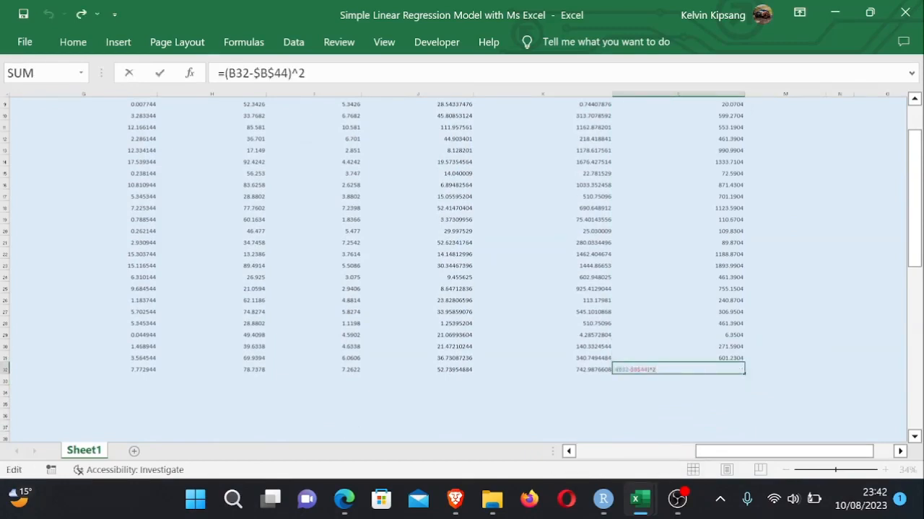
key("Return")
left_click_drag(915, 261, 914, 186)
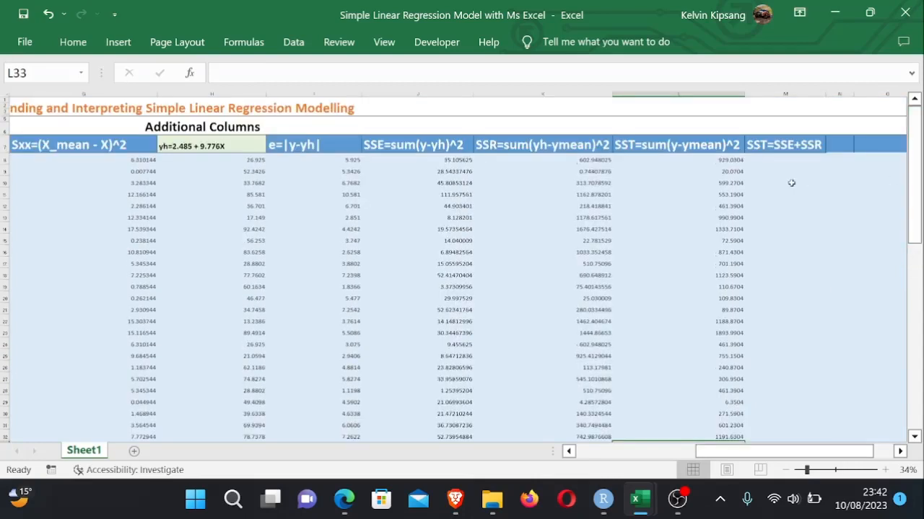
left_click(776, 161)
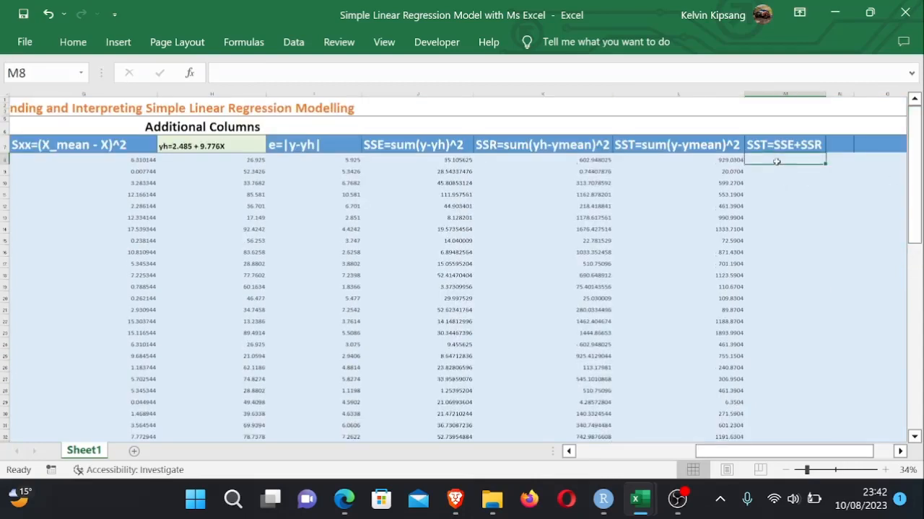
type("=")
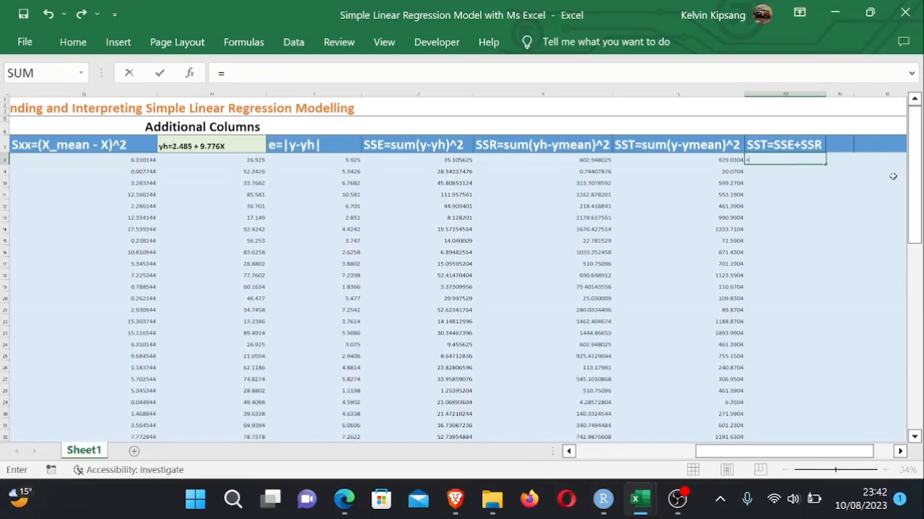
left_click_drag(913, 220, 914, 238)
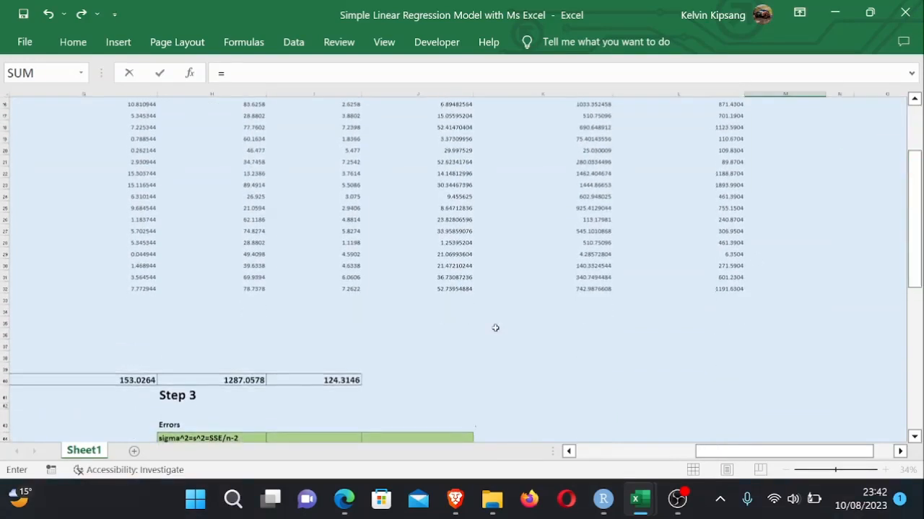
left_click_drag(365, 381, 697, 380)
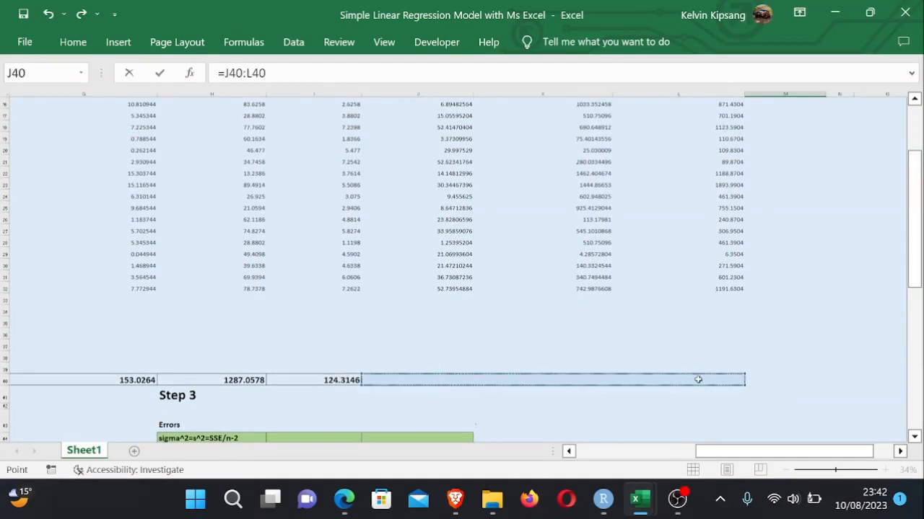
key("Escape")
- Enter =SUM(J8:J39) in J40 to total the SSE column
left_click_drag(921, 135, 905, 203)
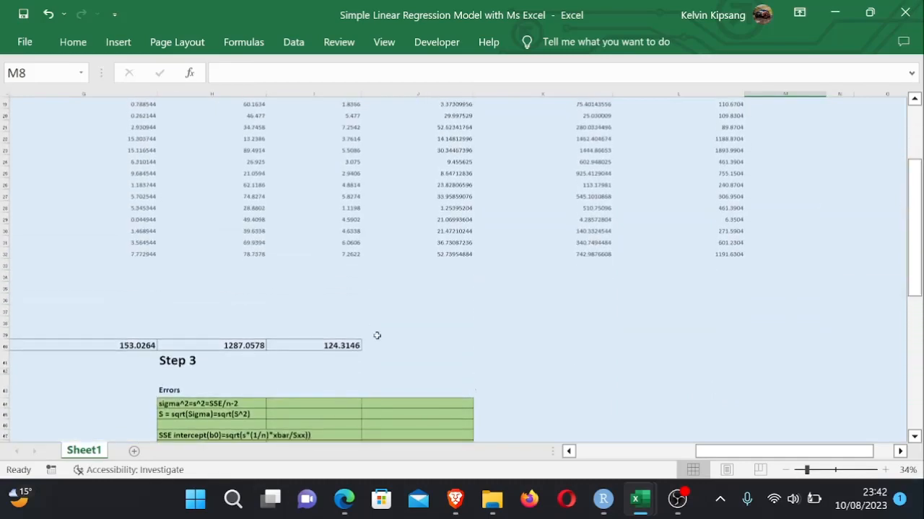
left_click_drag(371, 345, 697, 344)
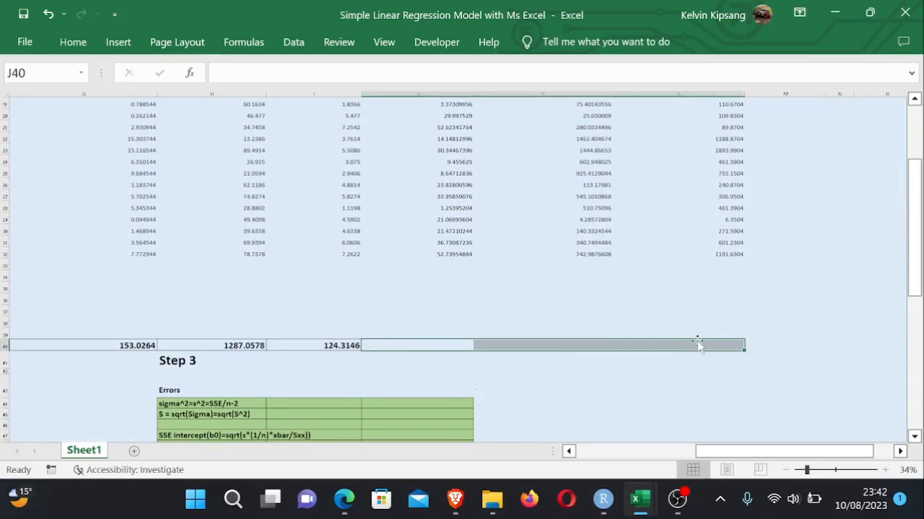
left_click(458, 343)
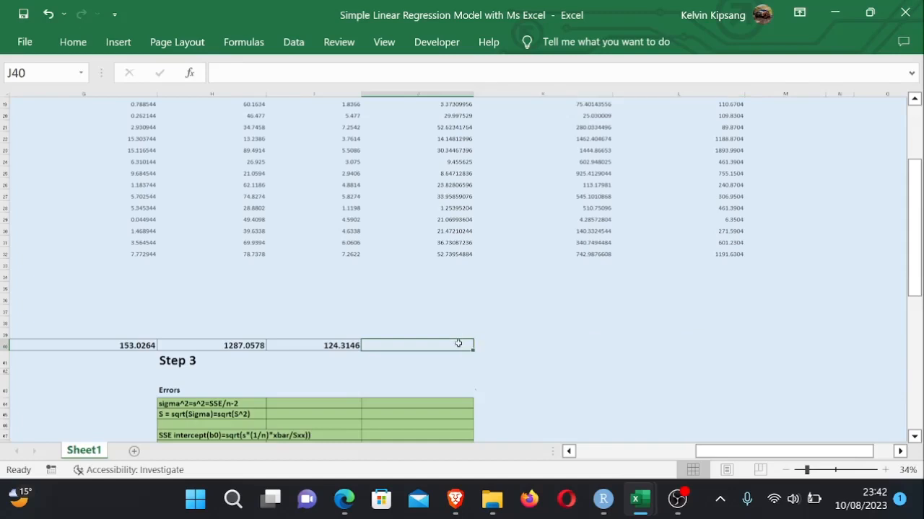
type("=sum")
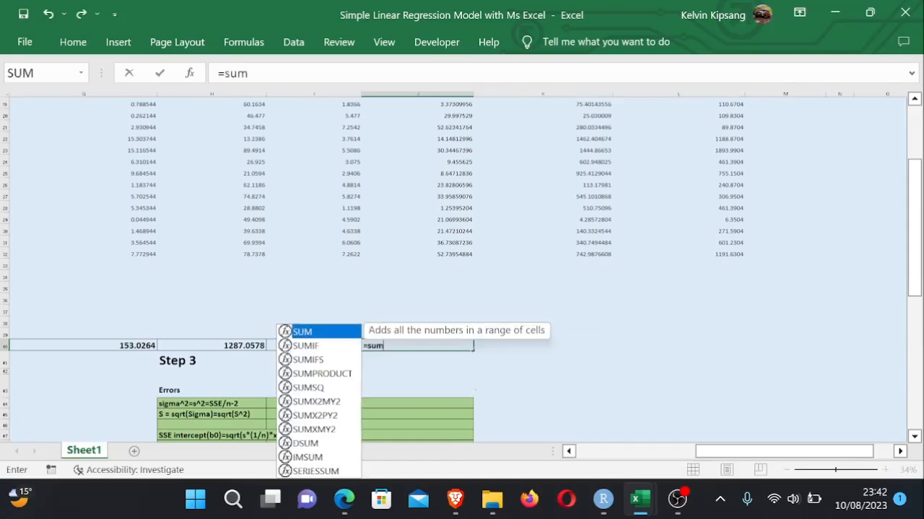
double_click(329, 334)
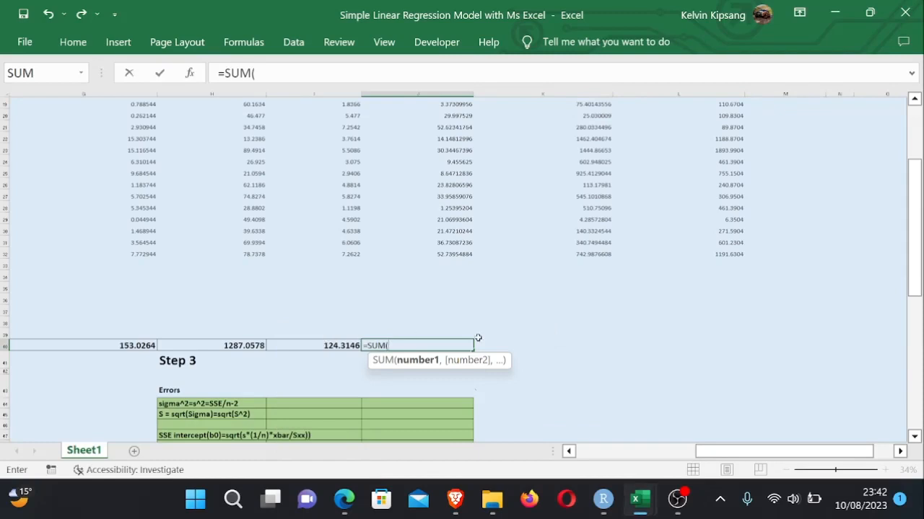
left_click_drag(458, 335, 447, 158)
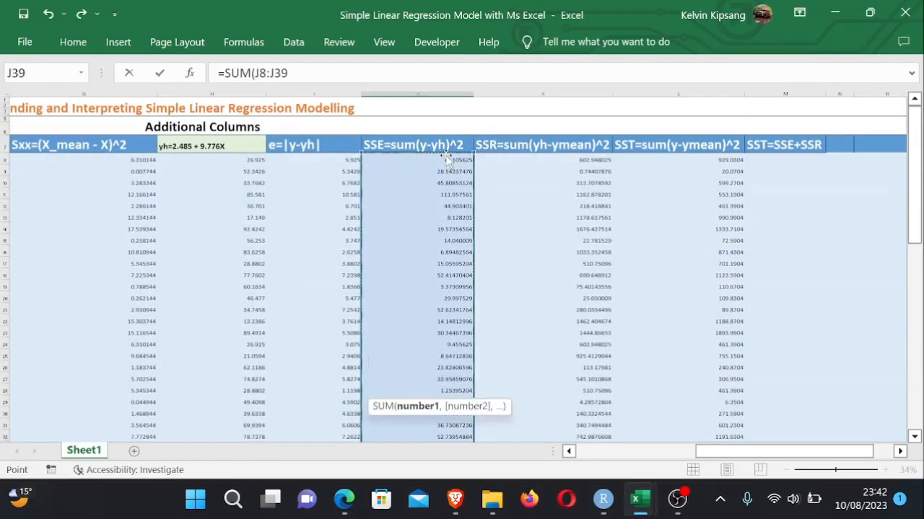
key("Return")
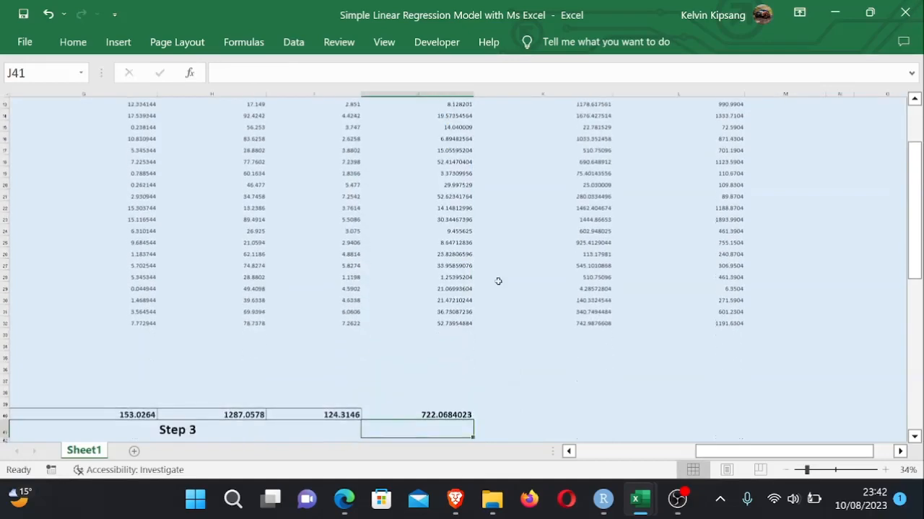
- Fill the J40 sum across to K40 and L40 to total the SSR and SST columns, checking the formulas
left_click(582, 408)
left_click_drag(458, 417, 726, 410)
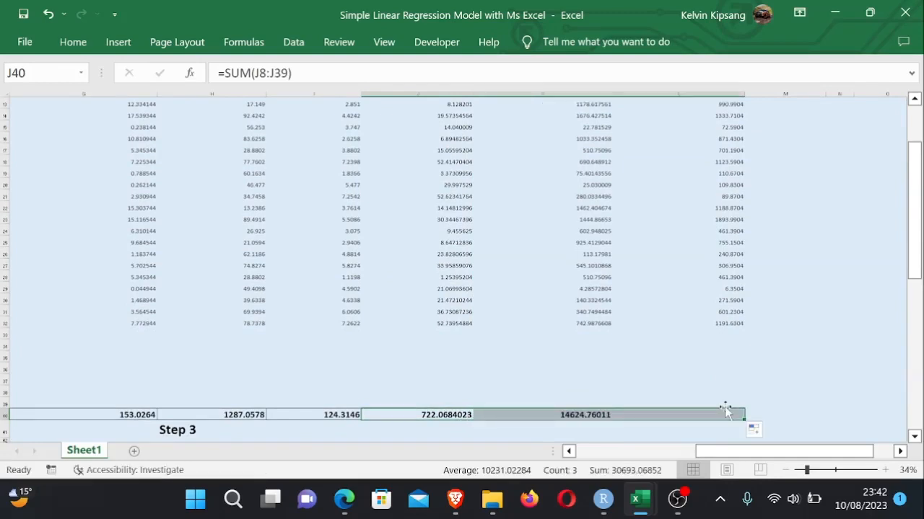
left_click(794, 390)
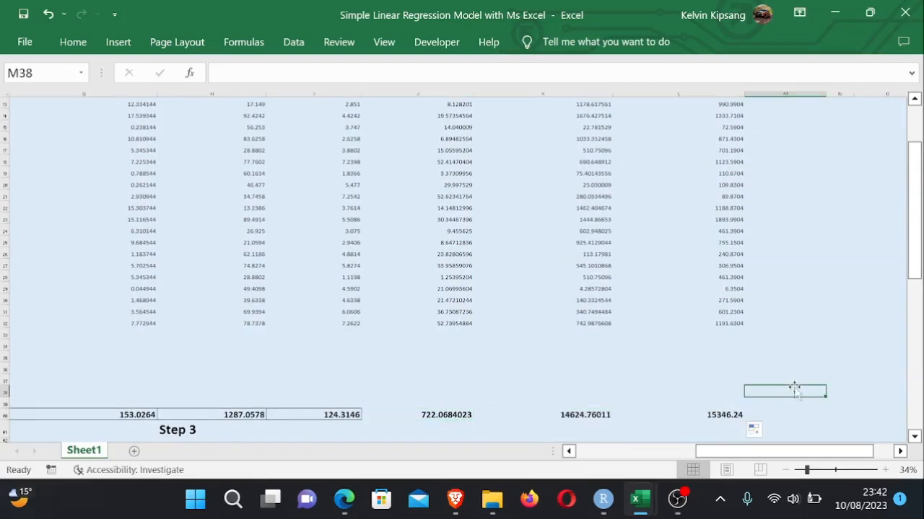
double_click(725, 415)
key("Return")
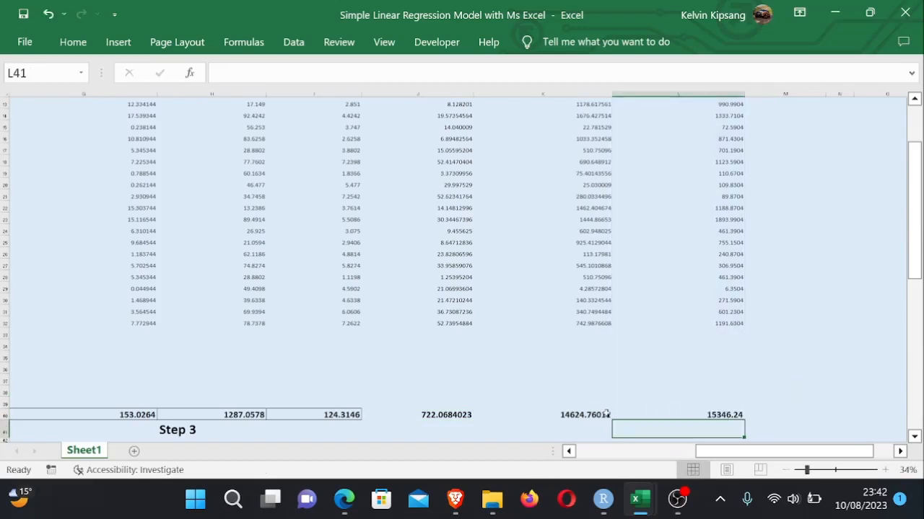
left_click(572, 416)
double_click(572, 416)
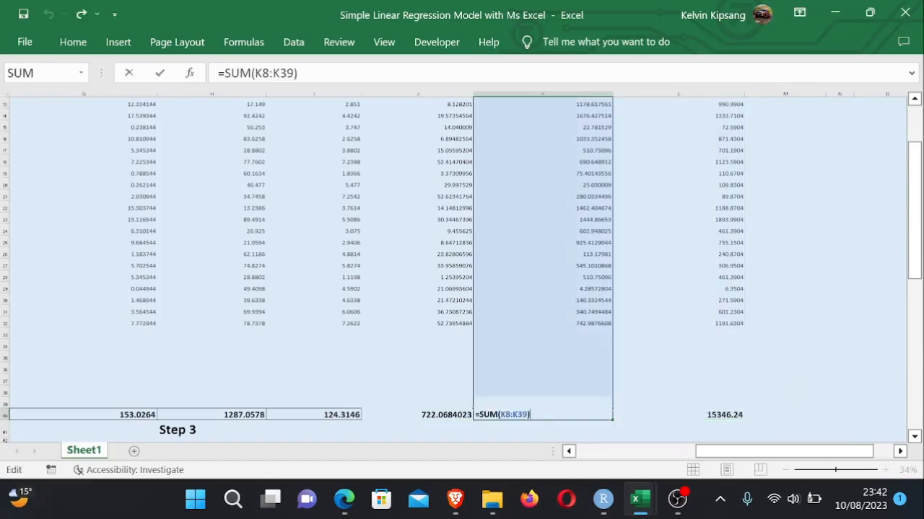
key("Return")
double_click(440, 417)
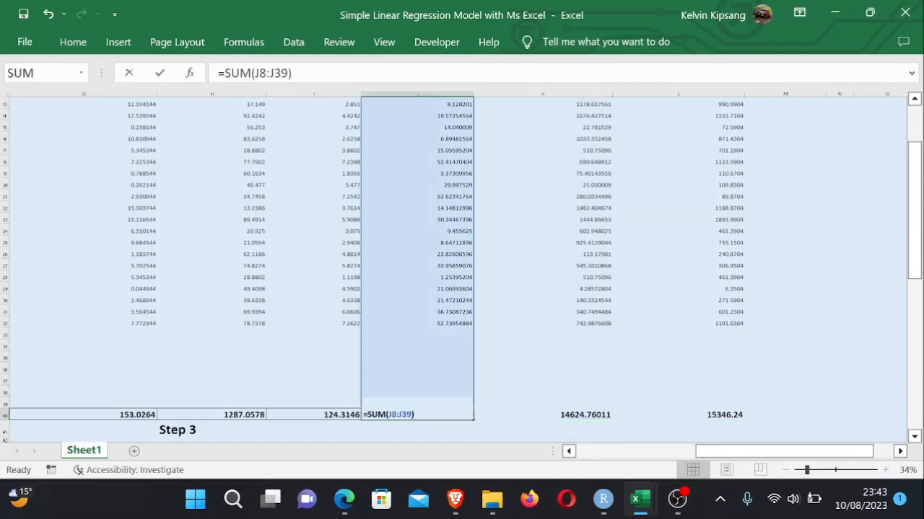
key("Return")
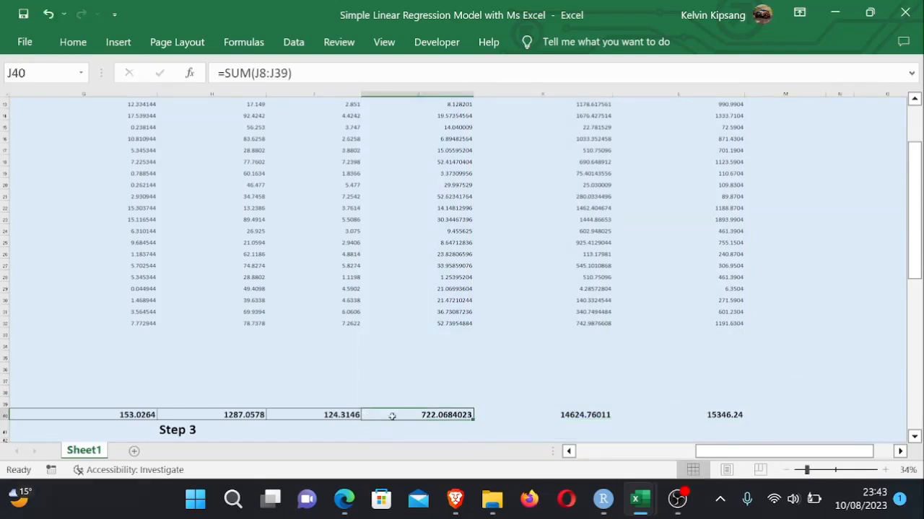
- Apply all borders to the totals in J40:L40
left_click_drag(392, 415, 662, 412)
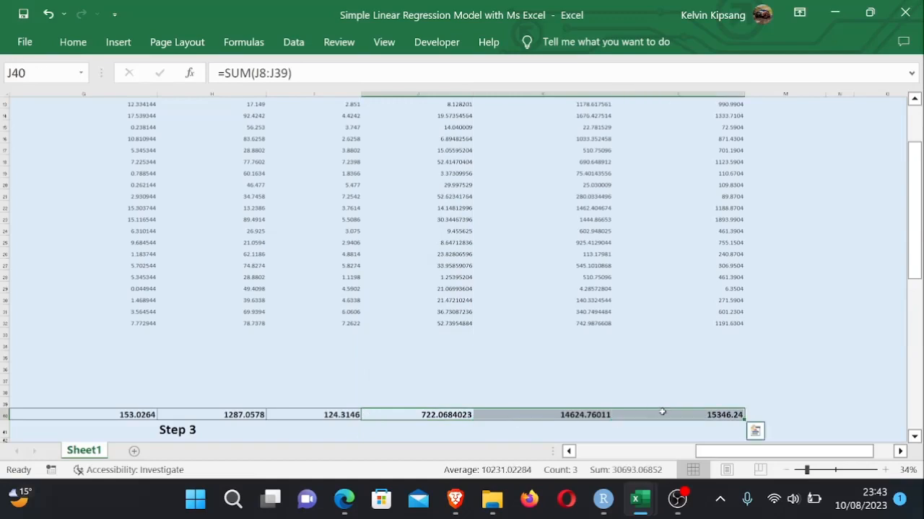
key("alt")
key("h")
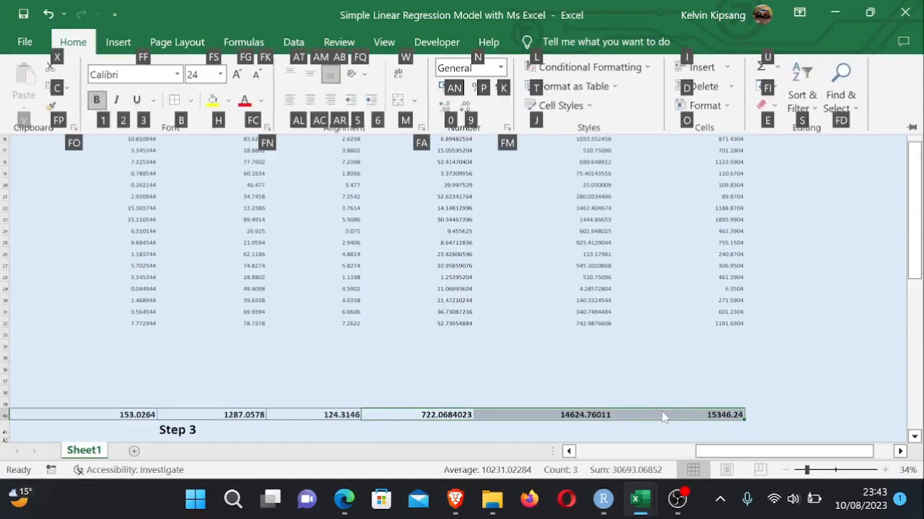
key("b")
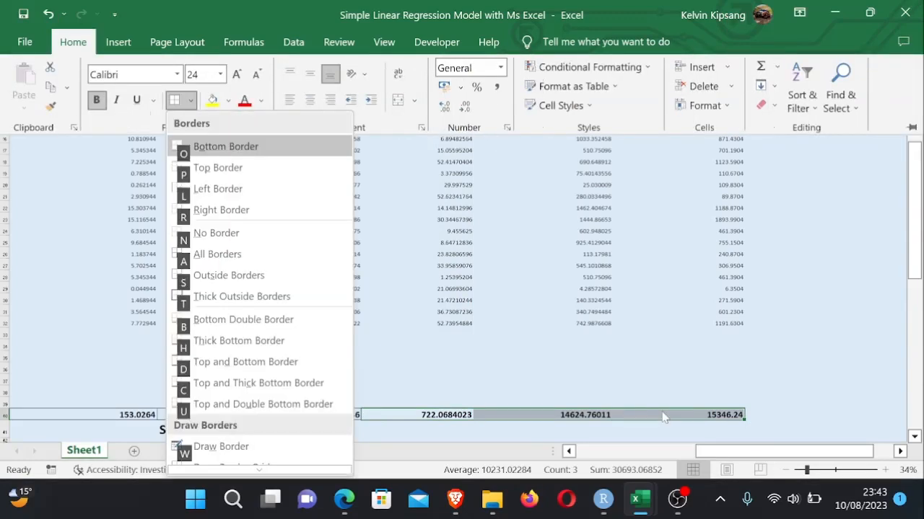
key("a")
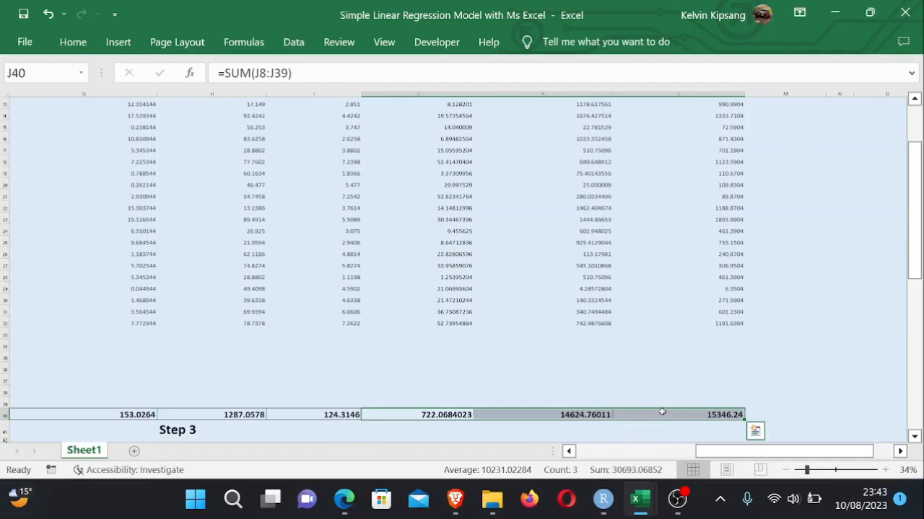
- Enter =J40+K40 in M8 so SST equals SSE plus SSR, then recheck the cell's formula
left_click(844, 356)
left_click_drag(911, 271, 891, 303)
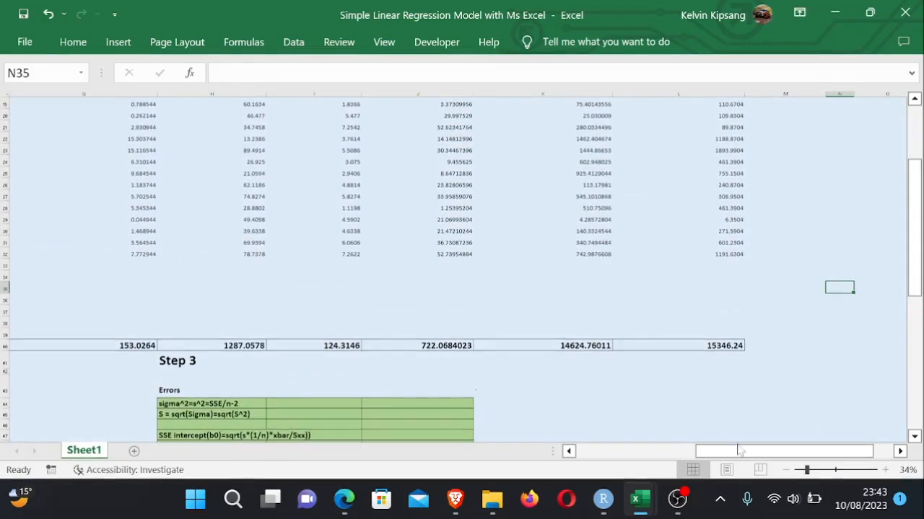
left_click_drag(736, 451, 754, 451)
left_click_drag(914, 182, 914, 127)
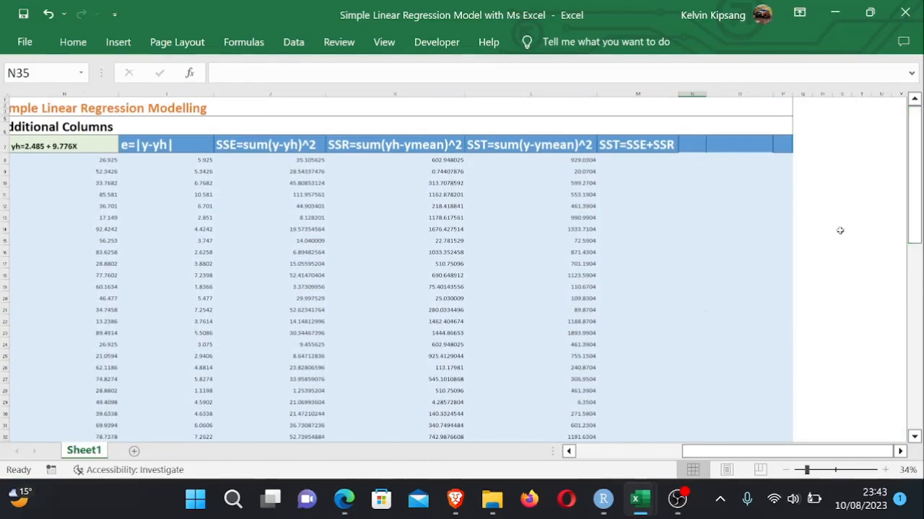
left_click(650, 163)
type("=")
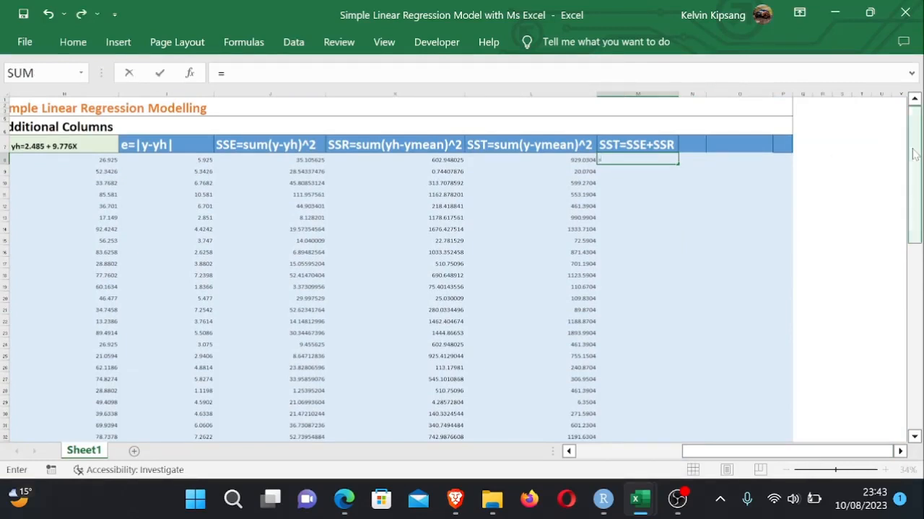
left_click_drag(914, 154, 918, 71)
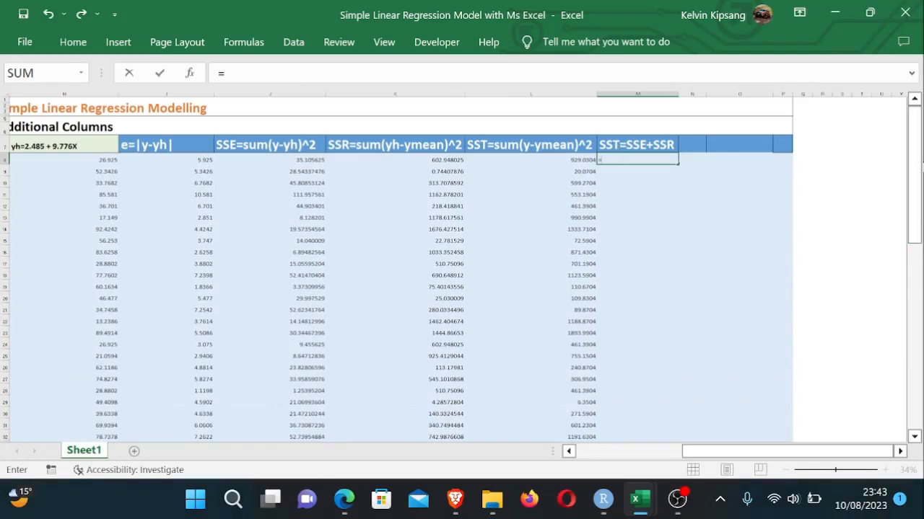
left_click_drag(919, 177, 913, 232)
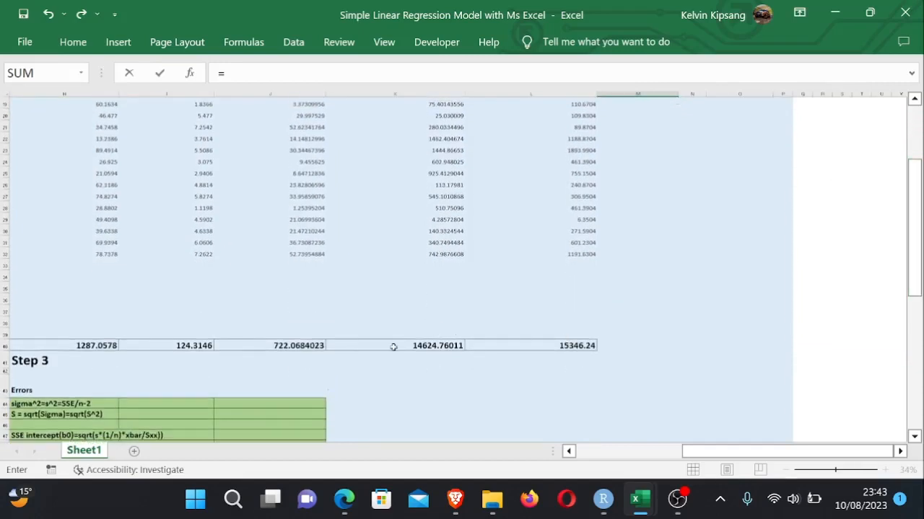
left_click(300, 346)
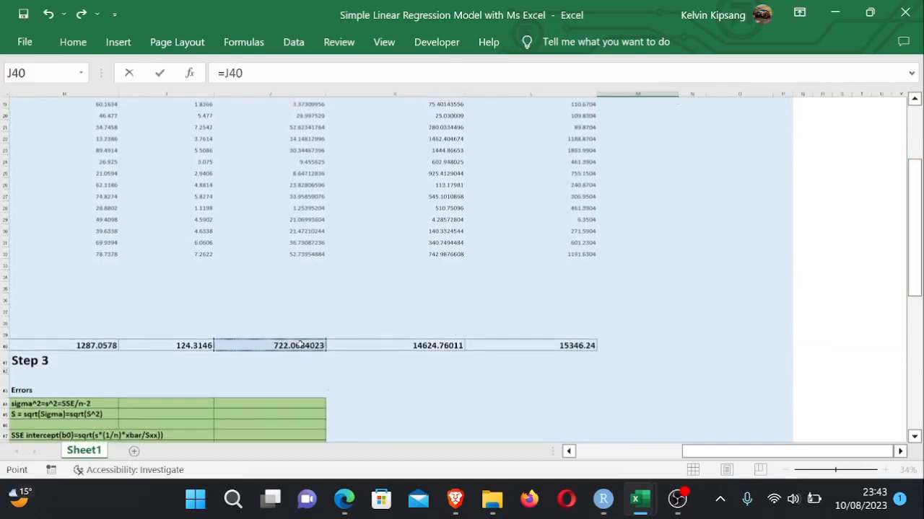
type("+")
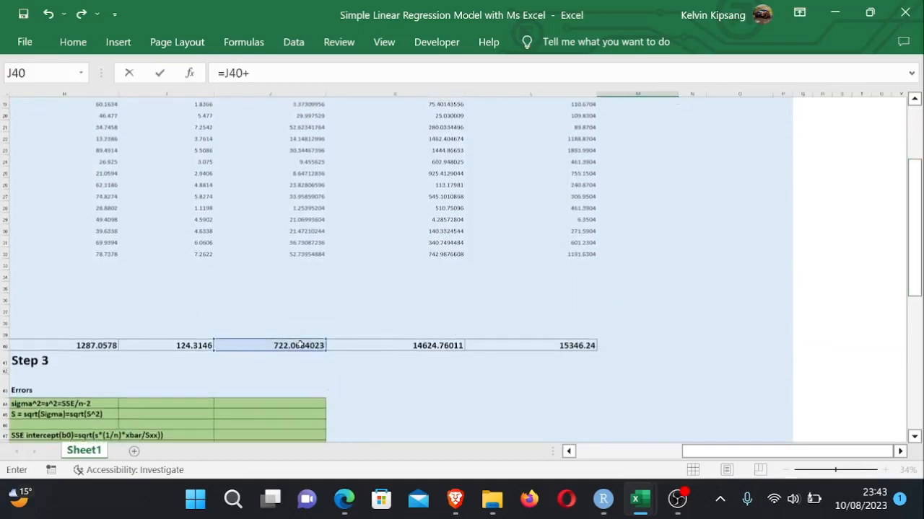
left_click(446, 347)
key("Escape")
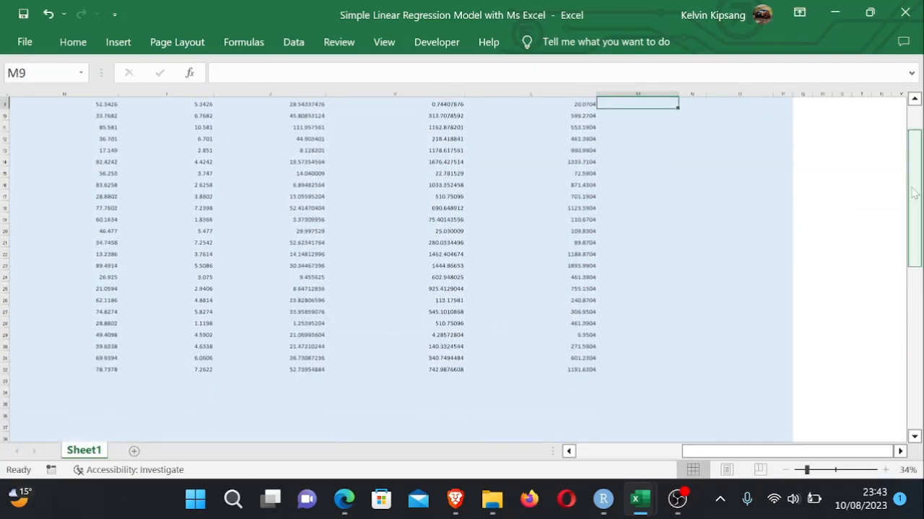
left_click_drag(915, 194, 894, 260)
left_click(662, 160)
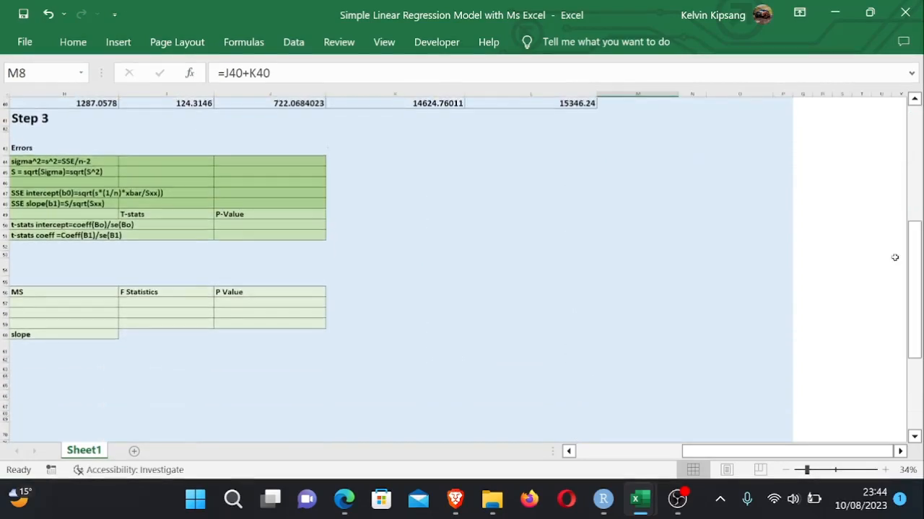
- Review the error and standard-error formulas in the Simple Linear Regression PDF against the Step 3 Errors table
mouse_move(732, 453)
left_mouse_down()
mouse_move(704, 450)
mouse_move(720, 443)
left_mouse_up()
left_click(772, 345)
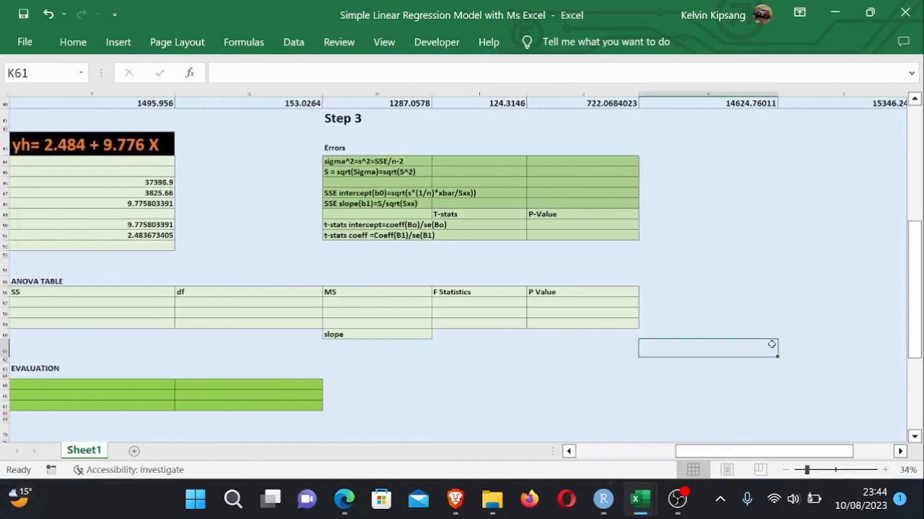
left_click_drag(911, 292, 911, 278)
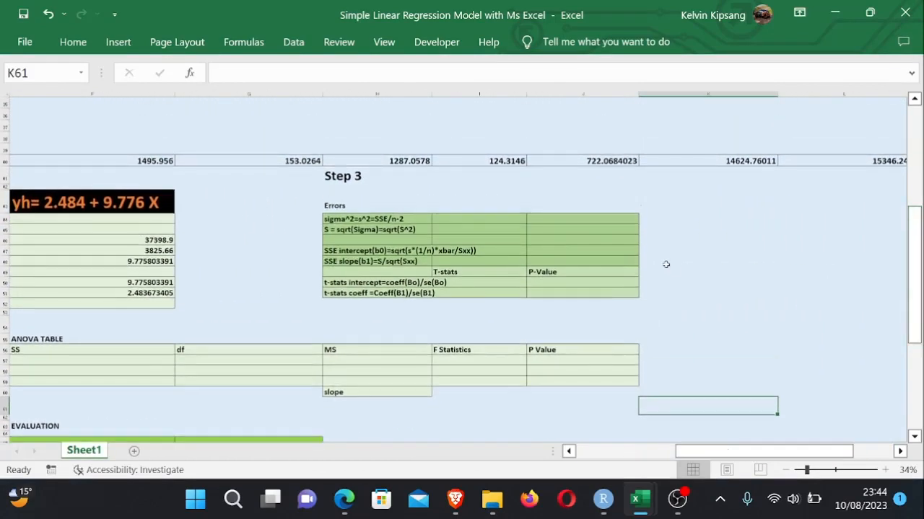
left_click(505, 222)
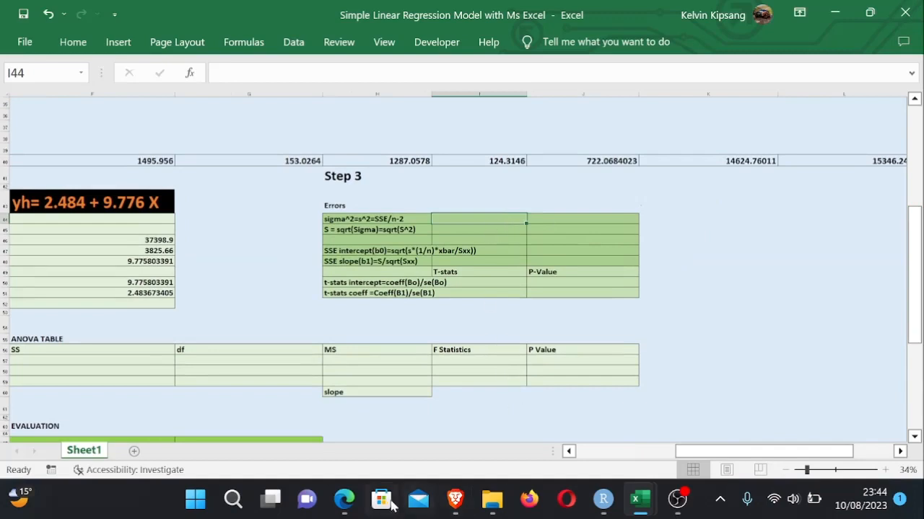
left_click(344, 500)
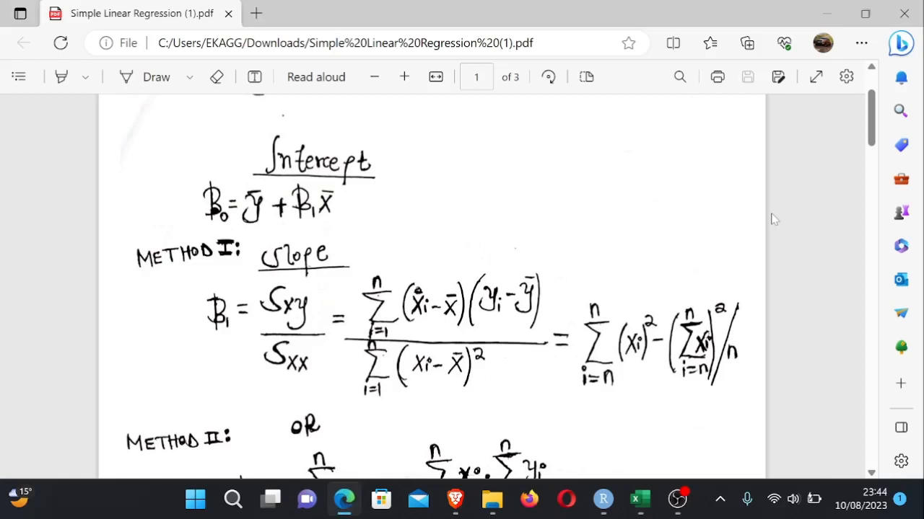
left_click_drag(875, 142, 866, 267)
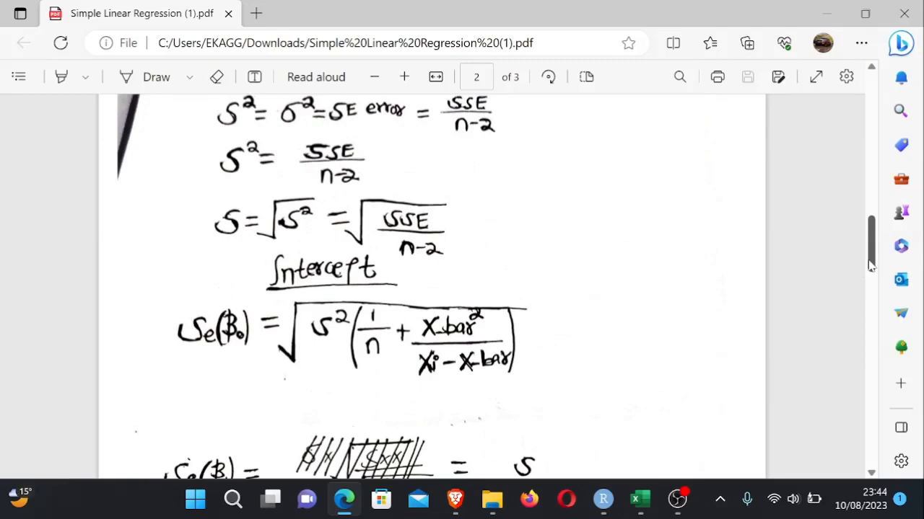
left_click_drag(871, 266, 870, 259)
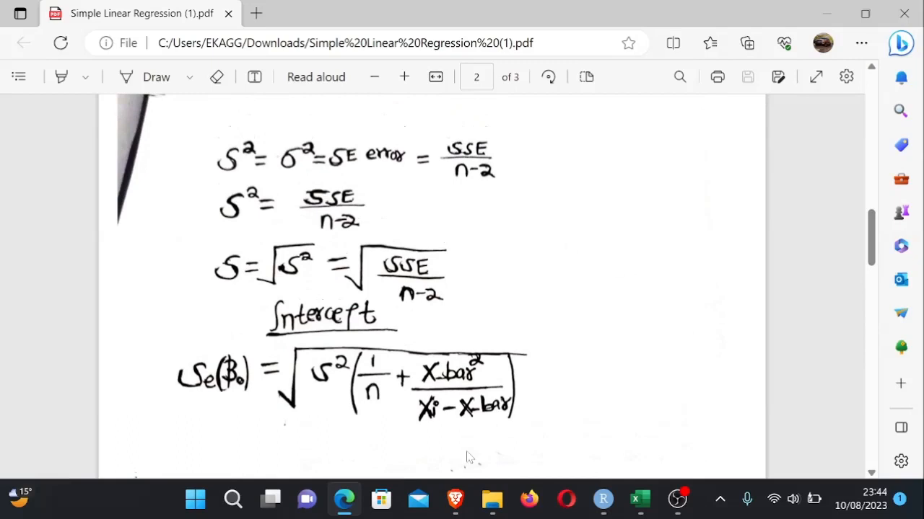
mouse_move(638, 500)
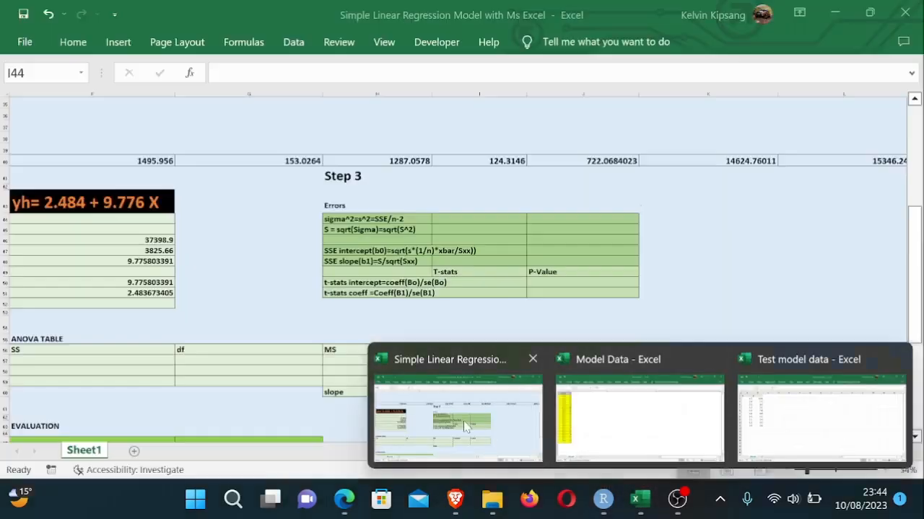
left_click(464, 426)
left_click(637, 323)
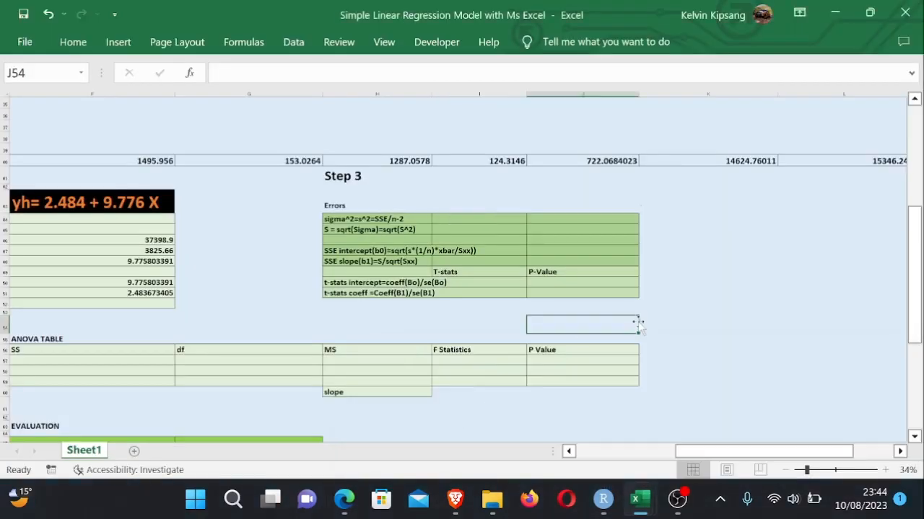
left_click(483, 221)
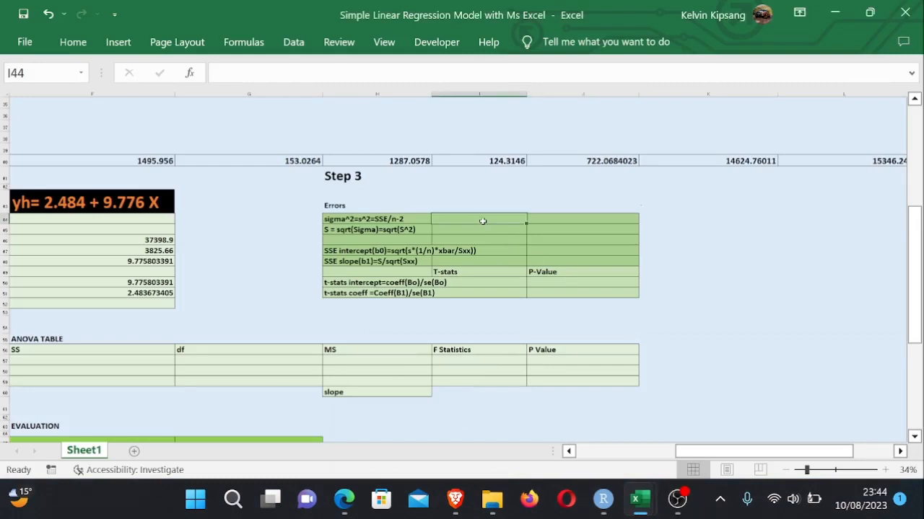
- Enter =J40/(B45-2) in I44 to compute sigma squared as SSE divided by n minus 2
type("=")
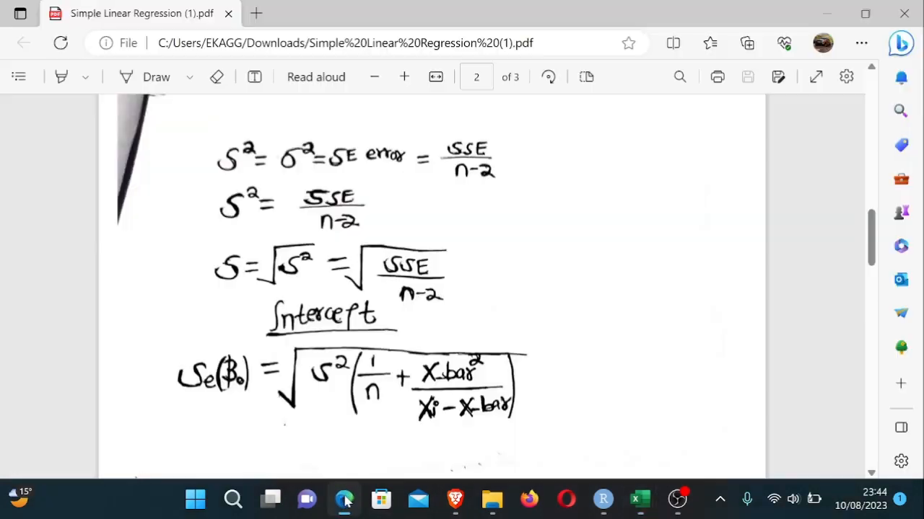
left_click(344, 497)
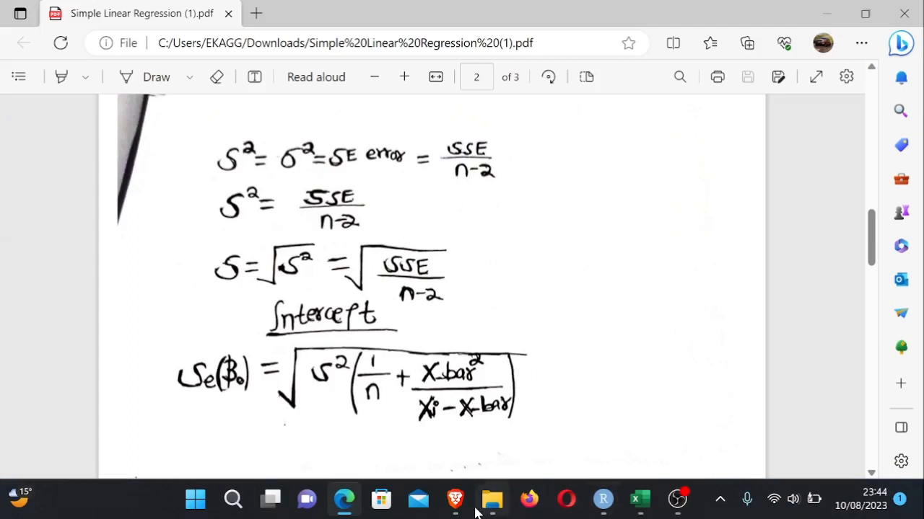
left_click(639, 507)
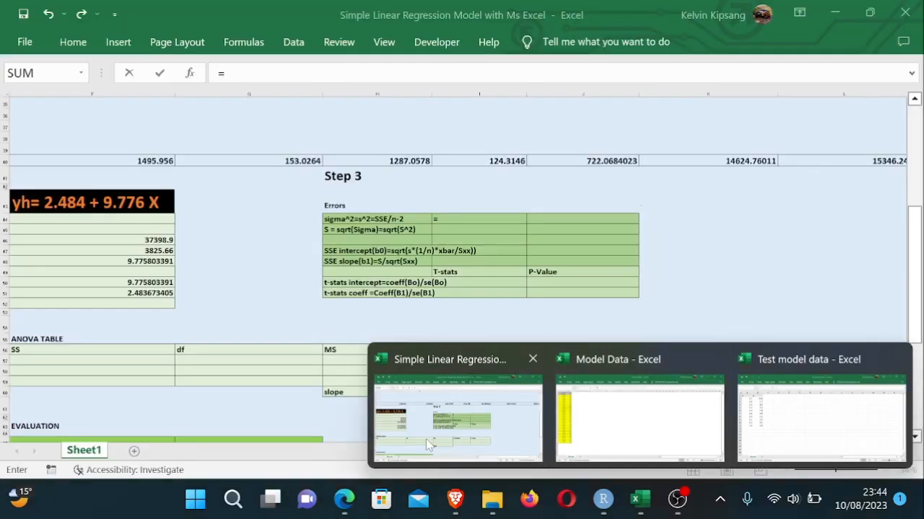
left_click(425, 439)
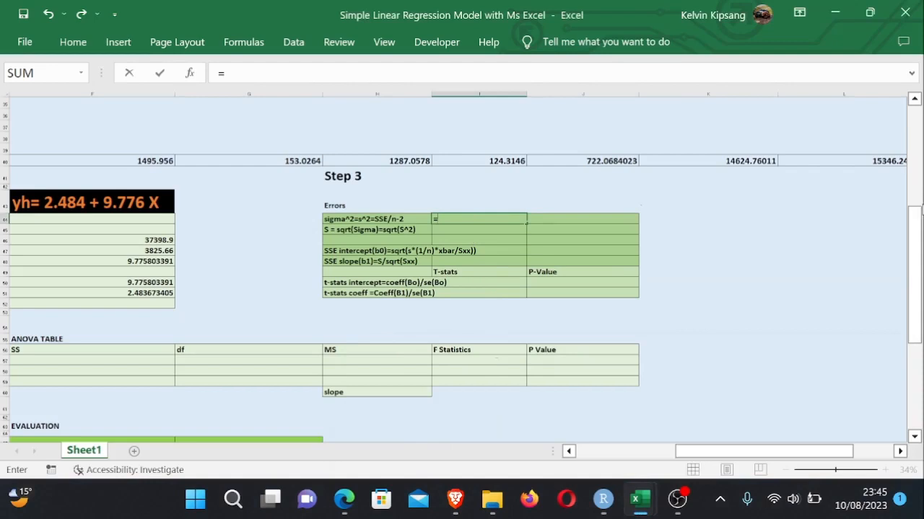
left_click_drag(918, 241, 917, 152)
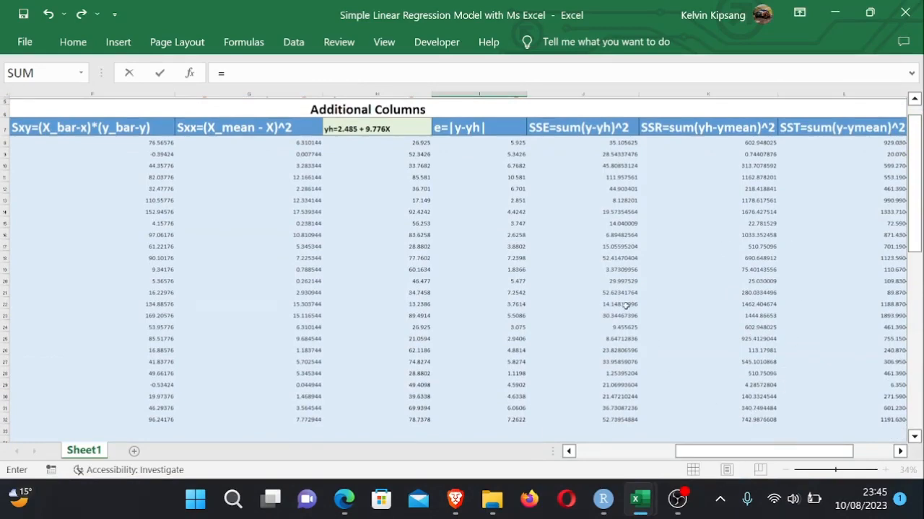
left_click_drag(917, 195, 917, 206)
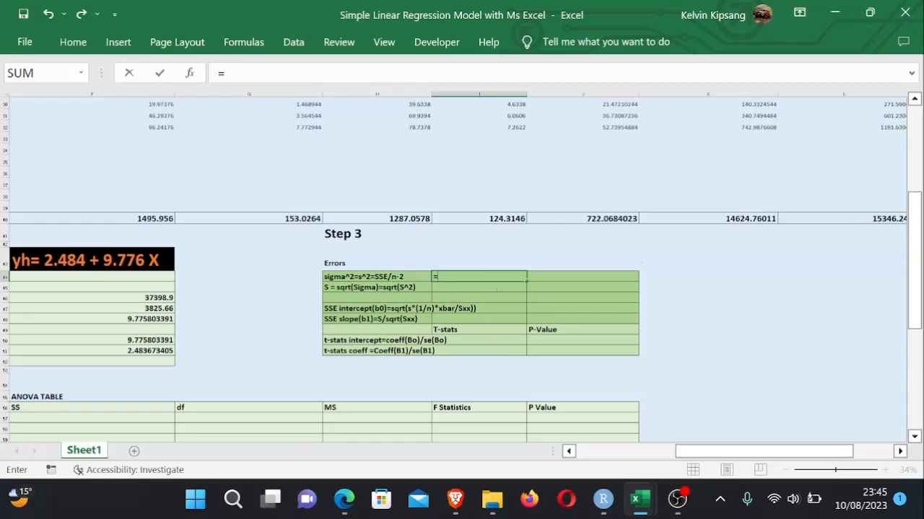
mouse_move(915, 261)
left_mouse_down()
mouse_move(902, 126)
mouse_move(913, 248)
left_mouse_up()
left_click(612, 265)
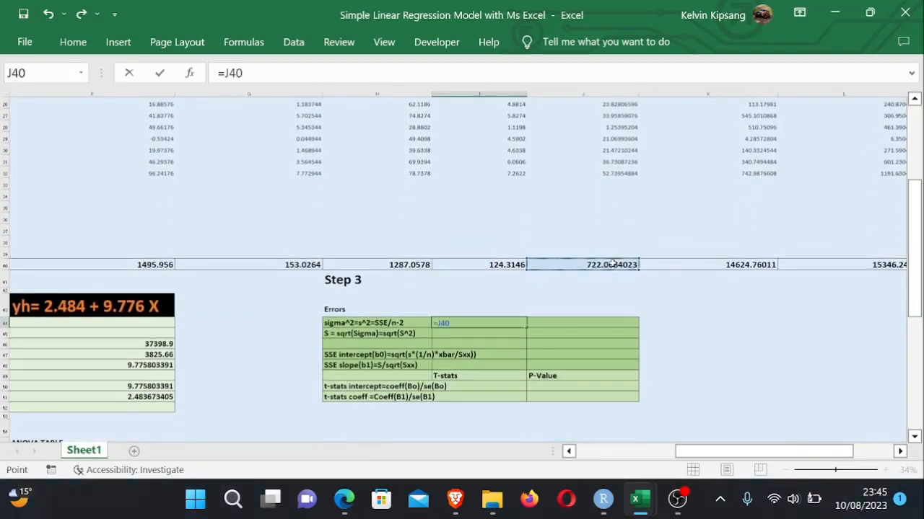
type("/(")
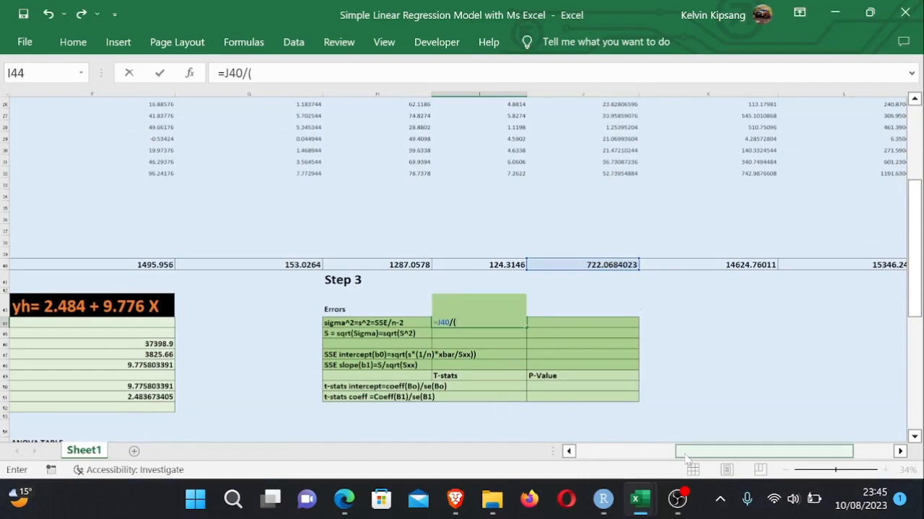
left_click_drag(678, 454, 546, 453)
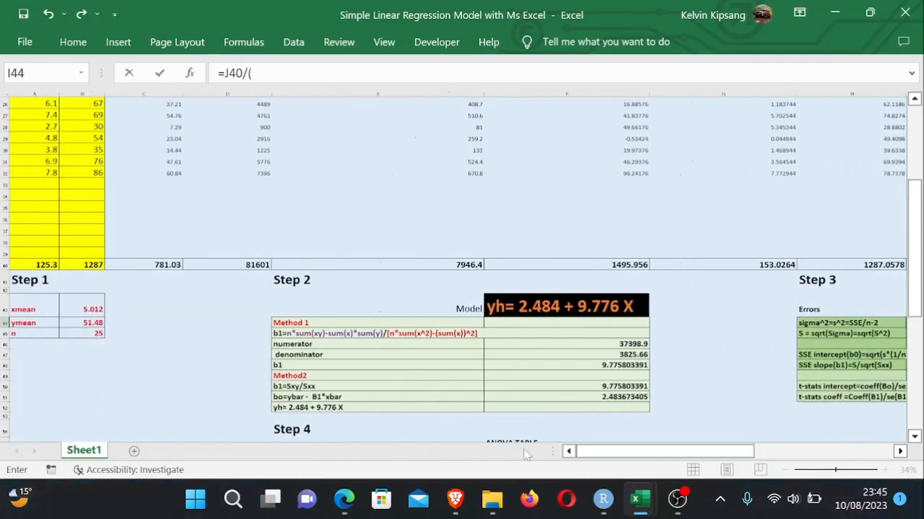
left_click(97, 332)
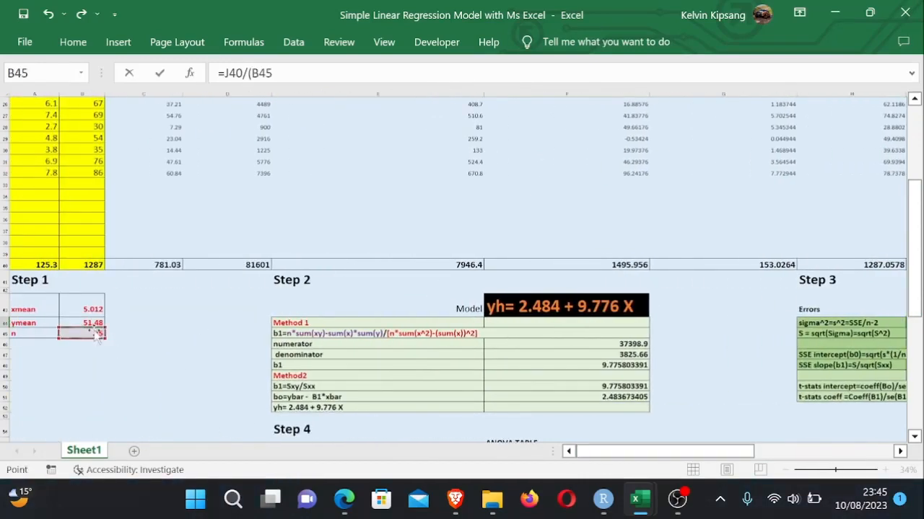
left_click_drag(733, 452, 843, 453)
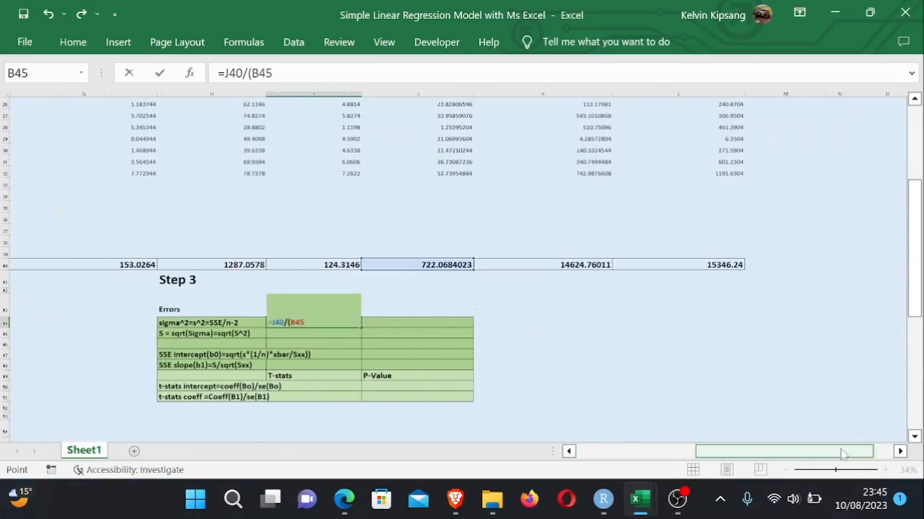
type("-2)")
key("Return")
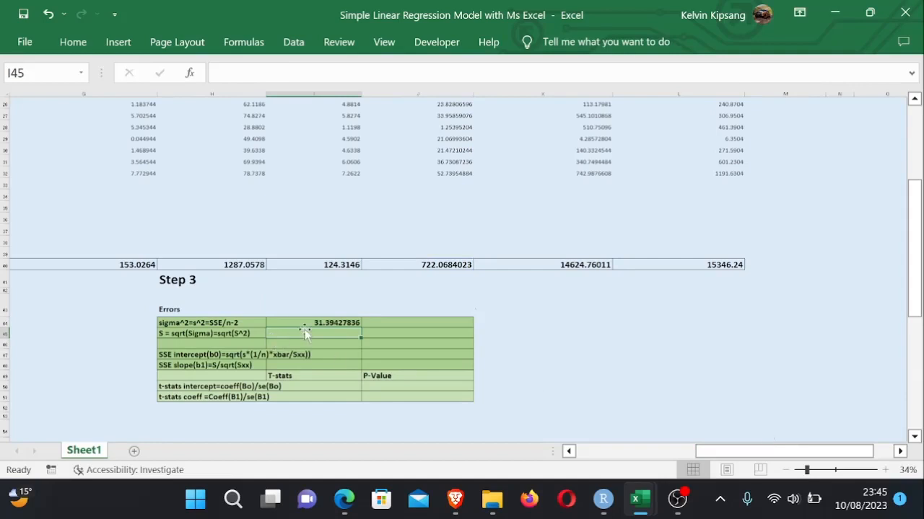
type("=")
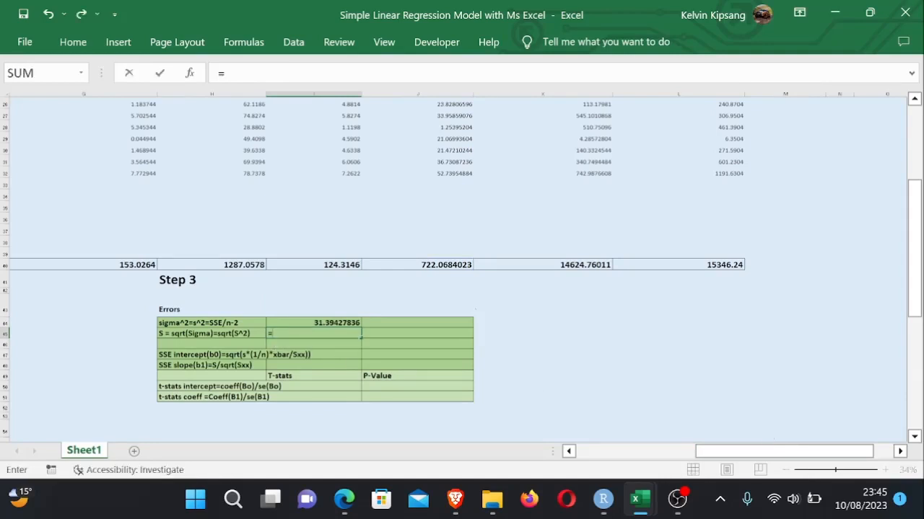
key("BackSpace")
left_click(554, 320)
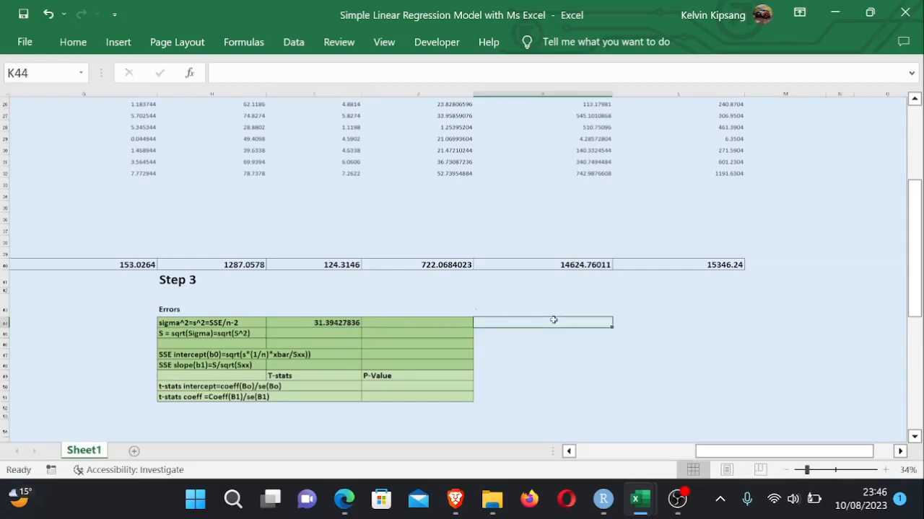
- Enter =SQRT(I44) in I45 to compute S as the square root of sigma squared
left_click(329, 334)
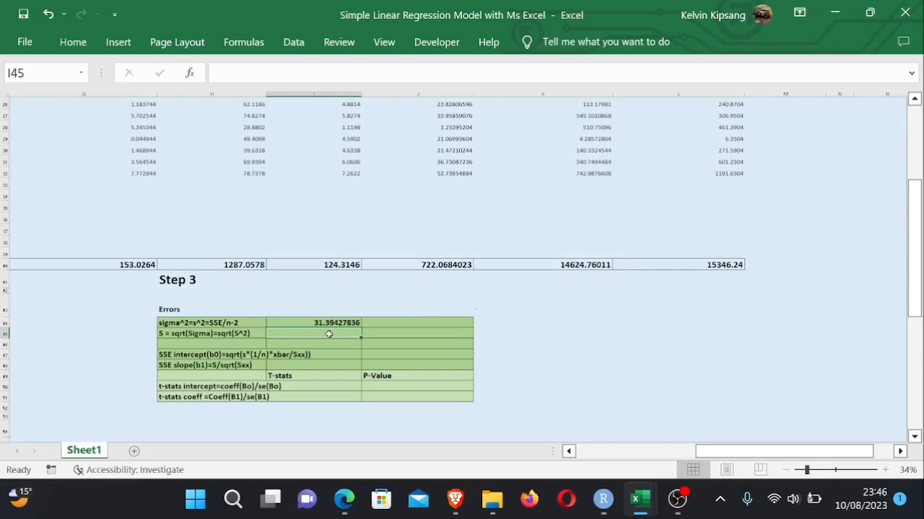
type("=")
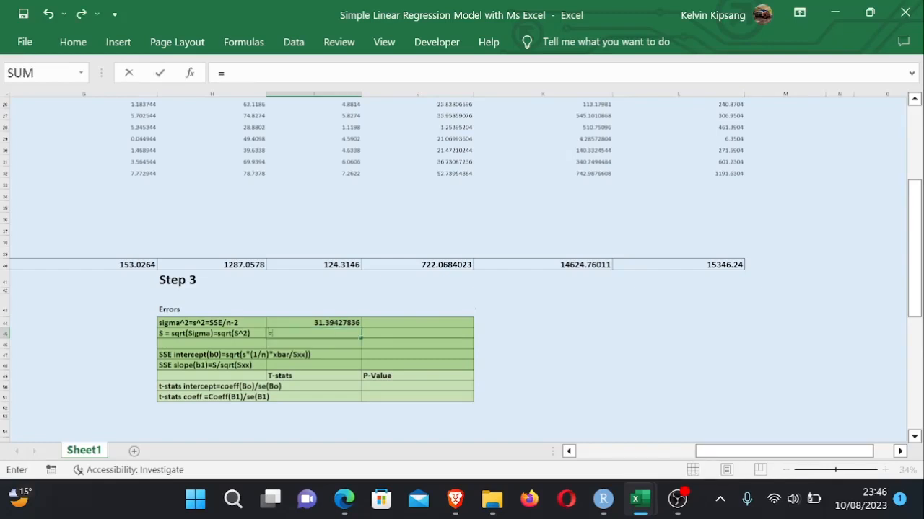
type("sqrt")
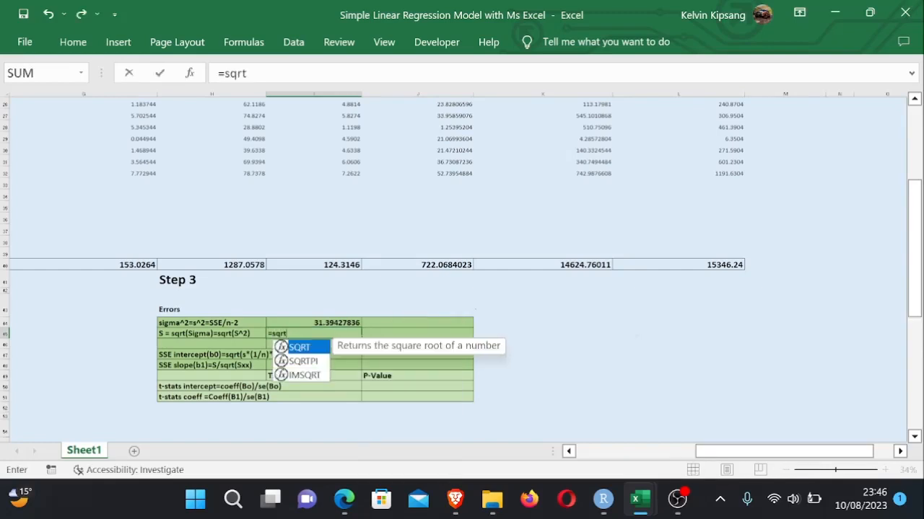
double_click(309, 348)
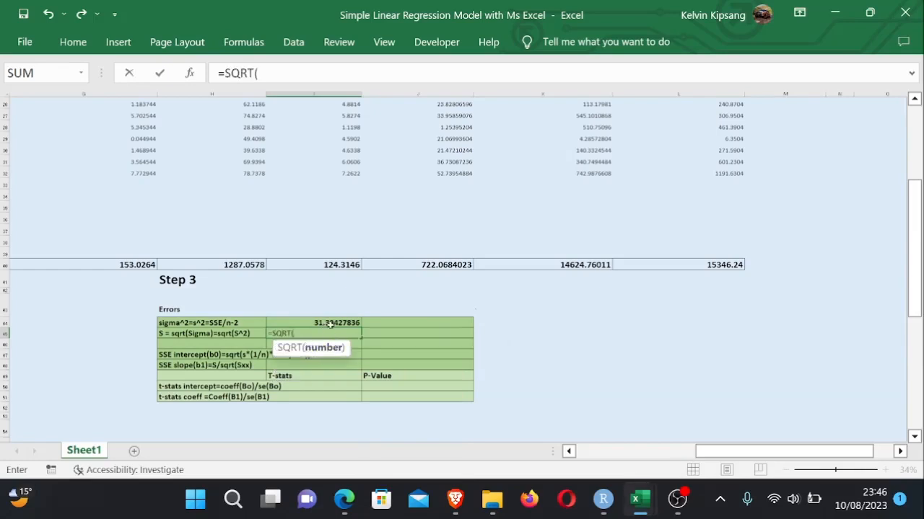
left_click(332, 323)
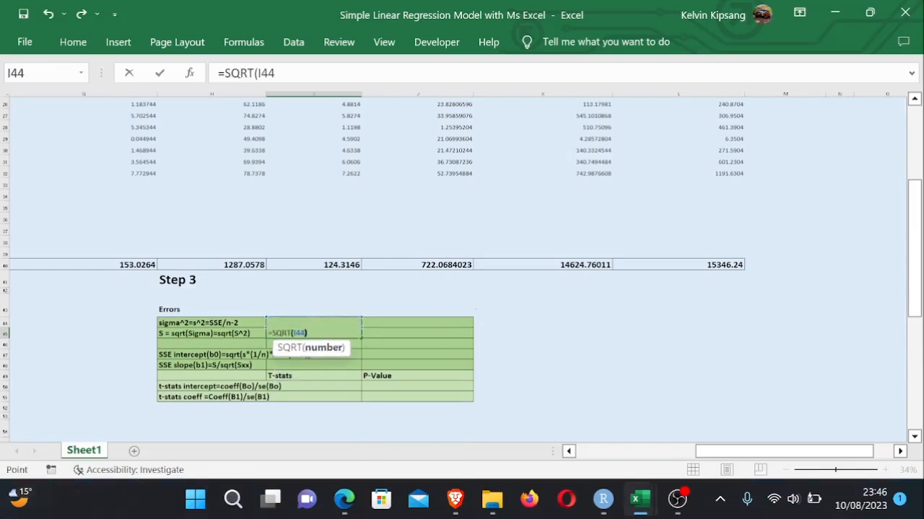
type(")")
key("Return")
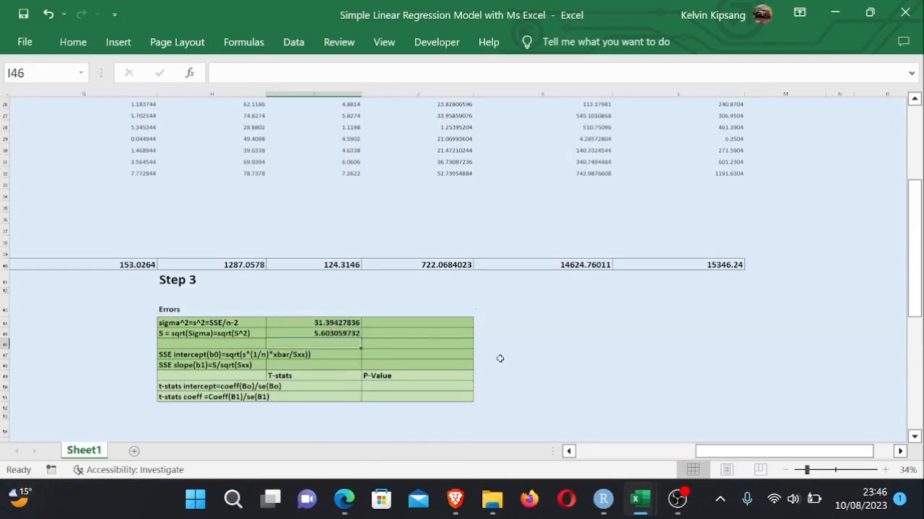
left_click(525, 357)
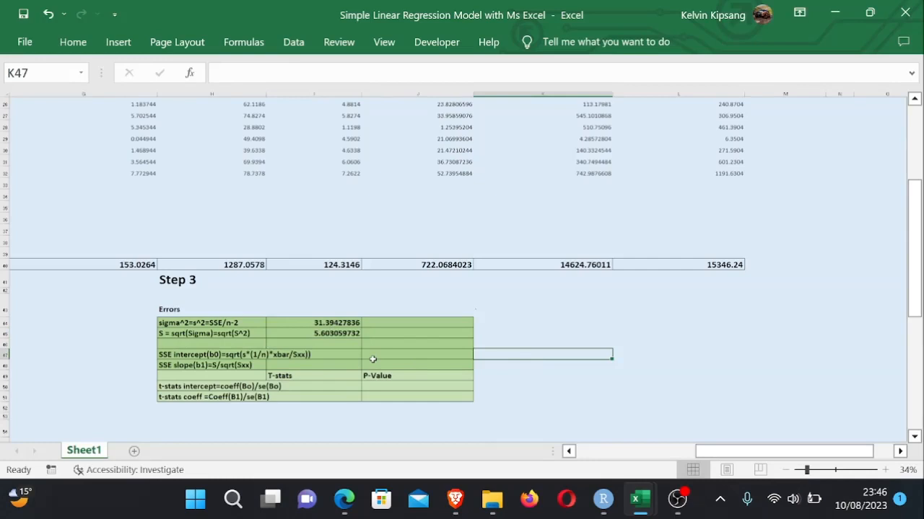
- Review the intercept standard-error formula in the Simple Linear Regression PDF against the Step 3 Errors table
left_click_drag(914, 229, 913, 255)
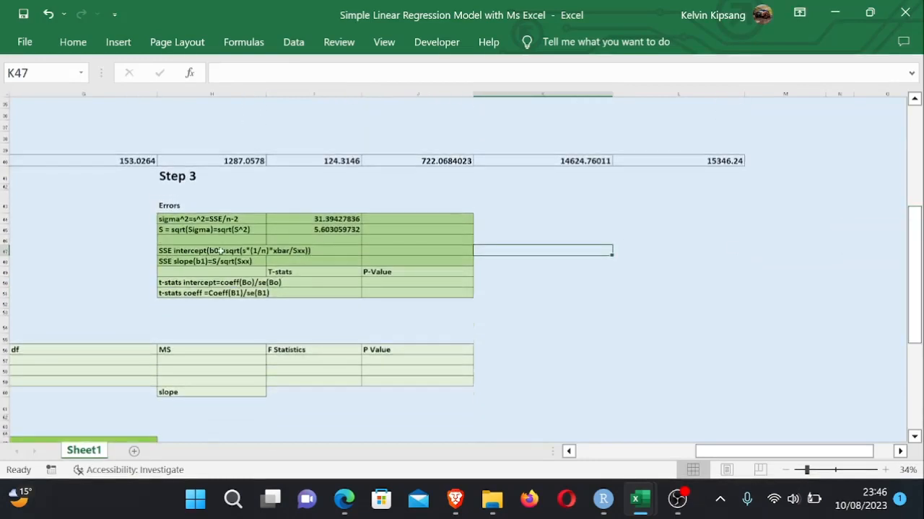
left_click(383, 254)
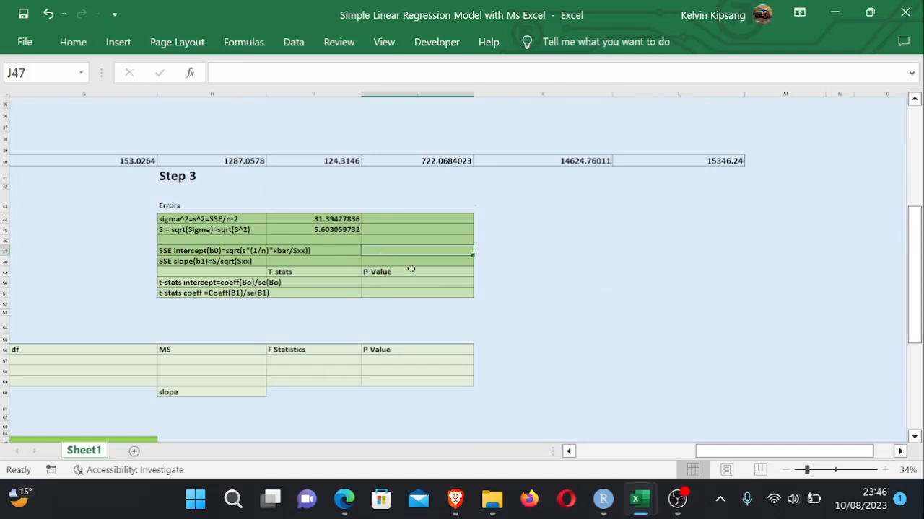
left_click(350, 502)
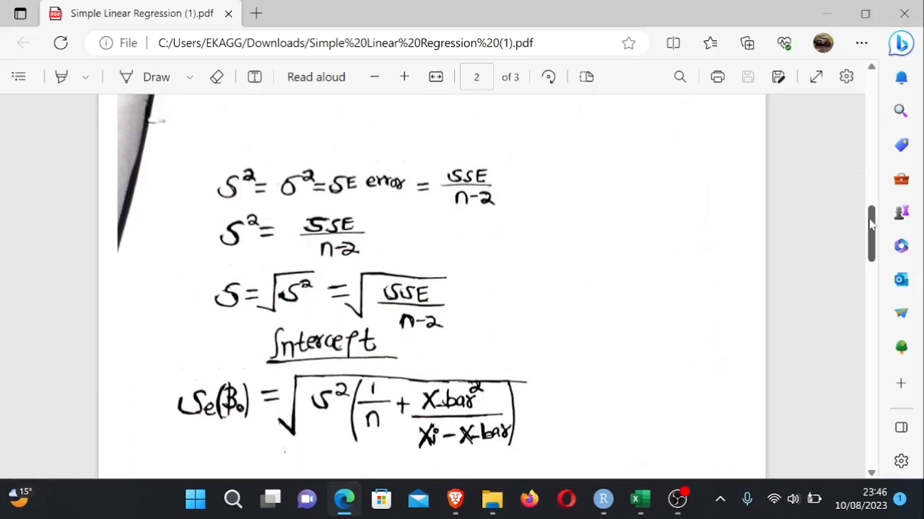
mouse_move(871, 228)
left_mouse_down()
mouse_move(871, 208)
mouse_move(870, 277)
mouse_move(870, 239)
left_mouse_up()
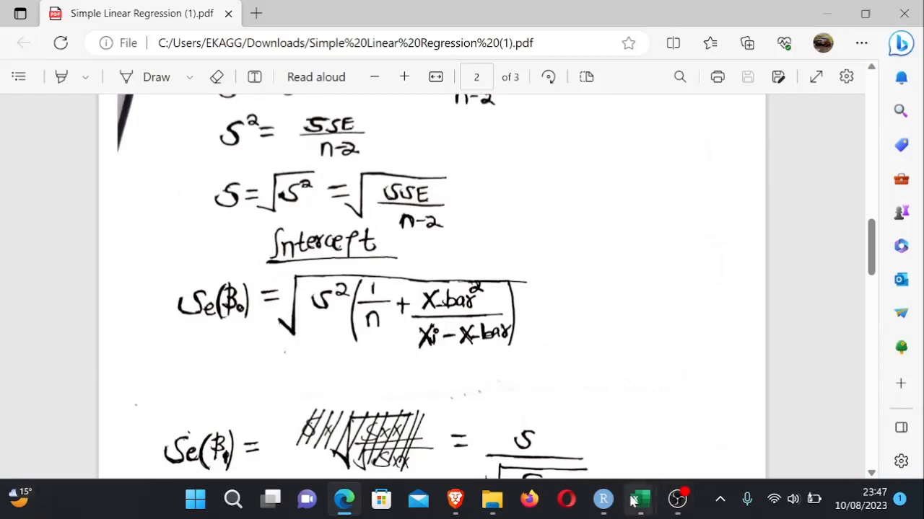
mouse_move(638, 498)
left_click(485, 427)
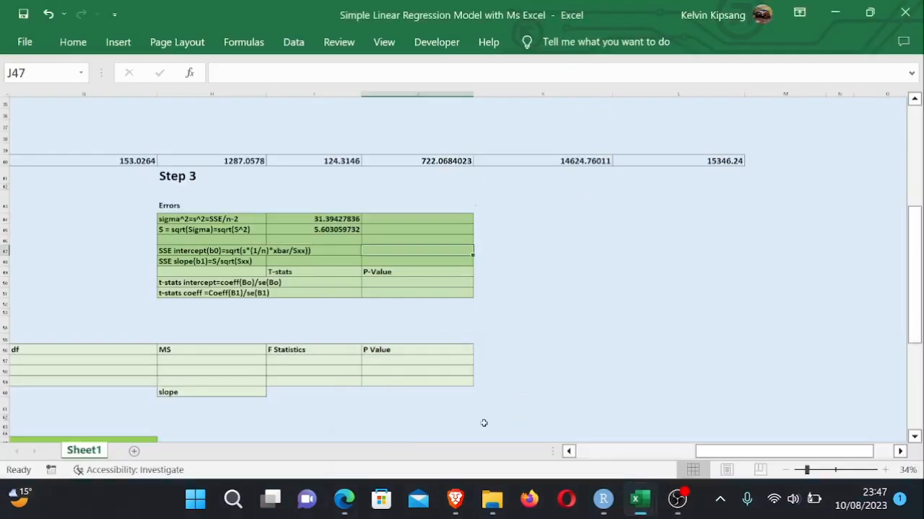
left_click(404, 382)
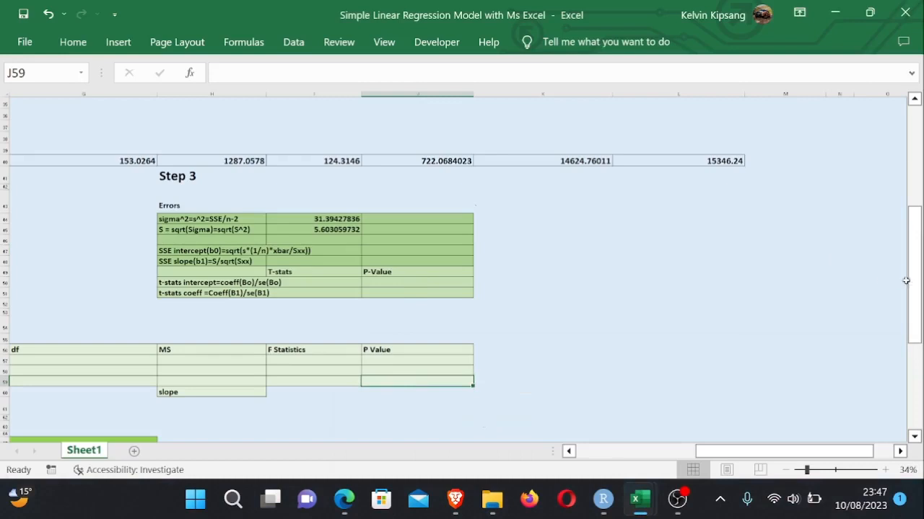
left_click_drag(913, 283, 913, 277)
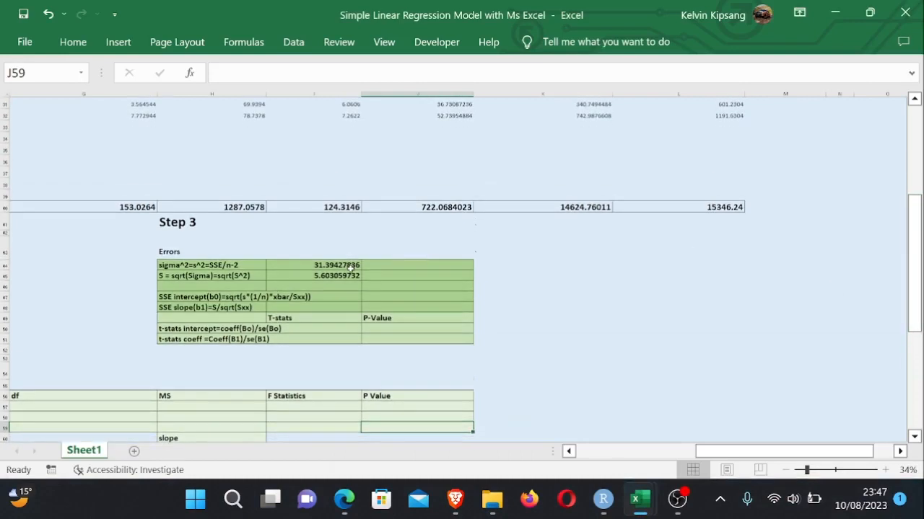
left_click(370, 299)
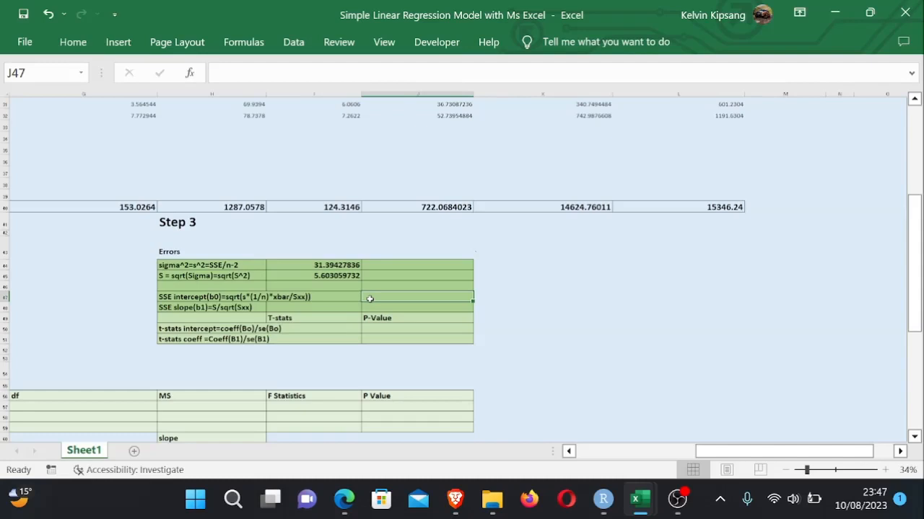
- Start the intercept standard-error formula in J47 as =SQRT(I44*((1/B45)+ using sigma squared and n
type("=")
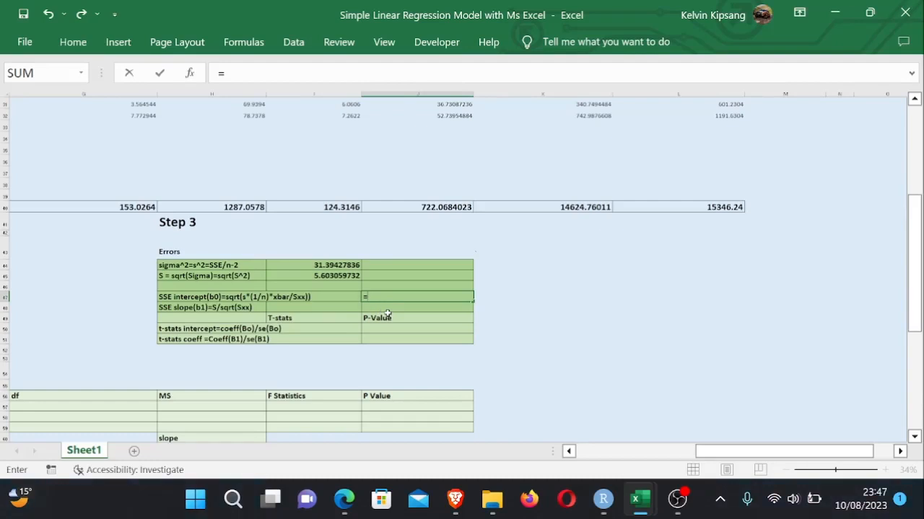
type("SQR")
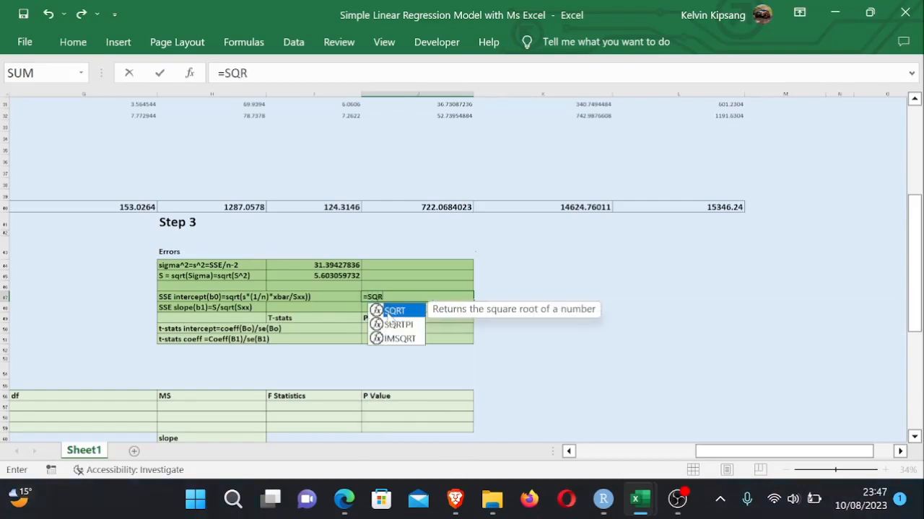
double_click(395, 315)
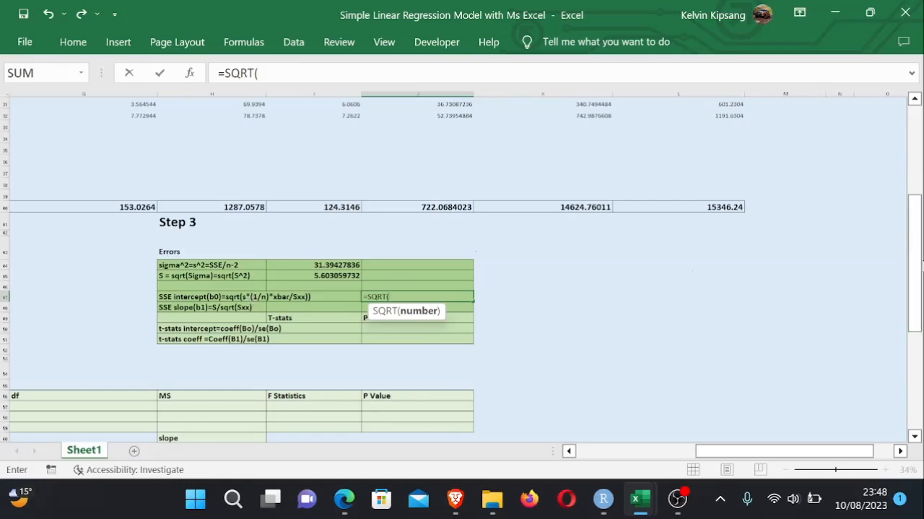
mouse_move(918, 271)
left_mouse_down()
mouse_move(919, 260)
mouse_move(918, 277)
left_mouse_up()
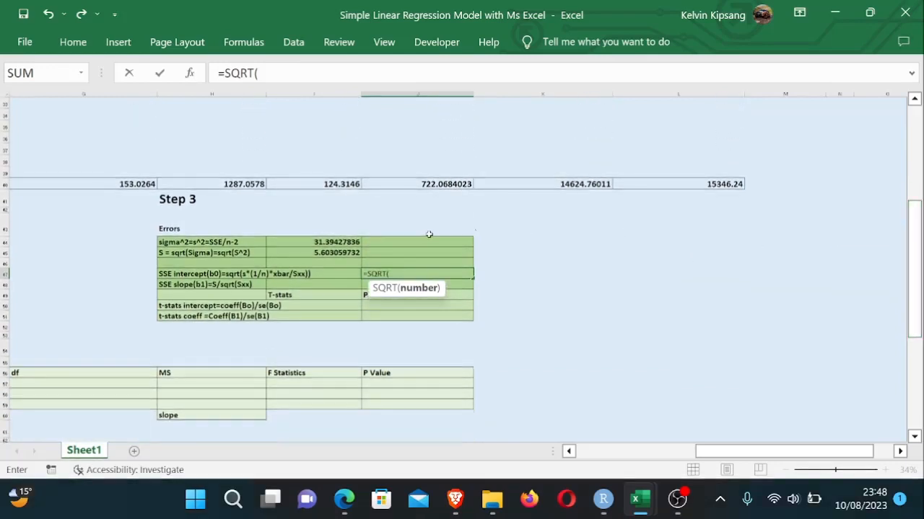
left_click(326, 244)
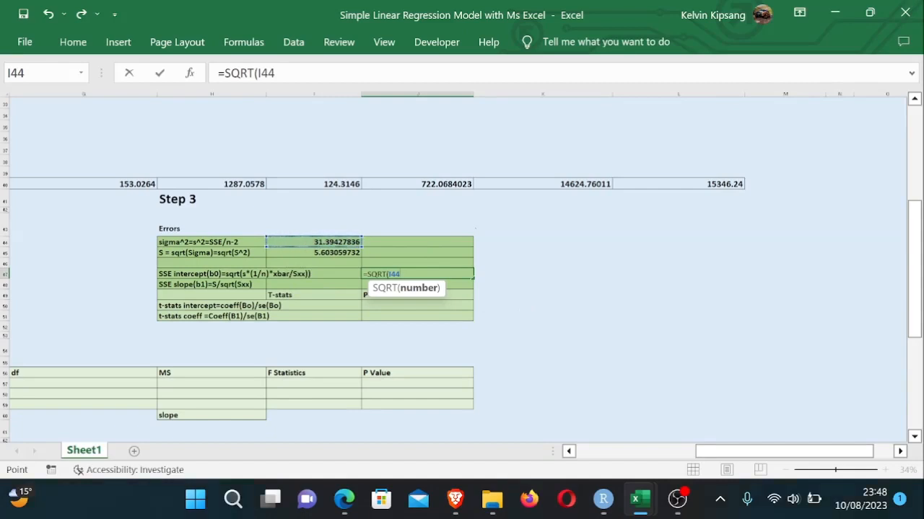
type("*")
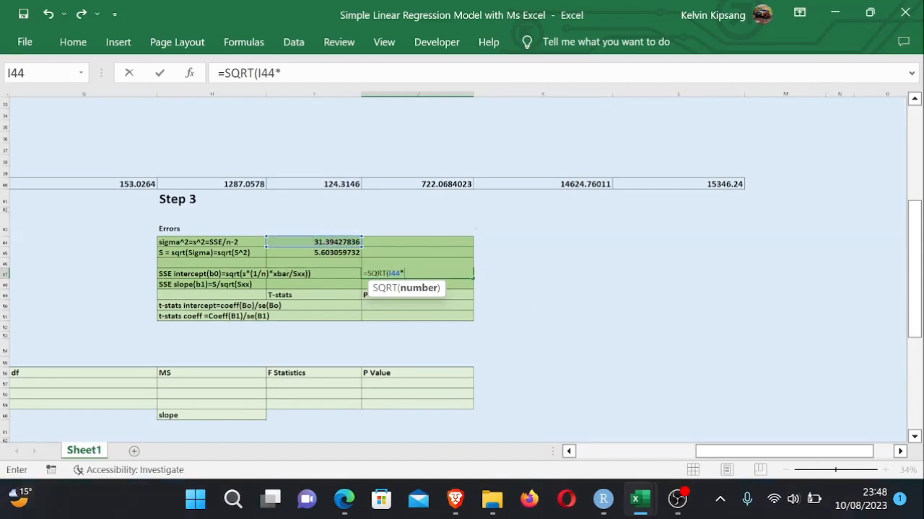
type("((1/")
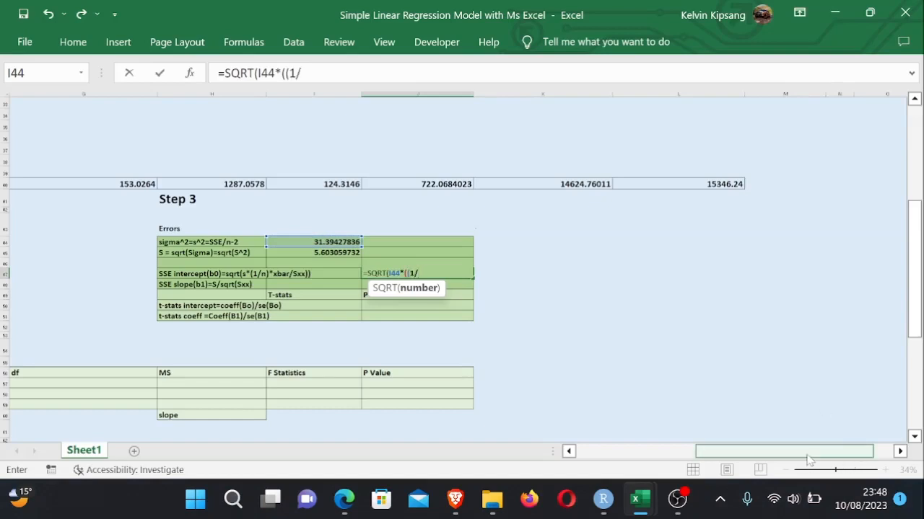
left_click_drag(808, 460, 688, 454)
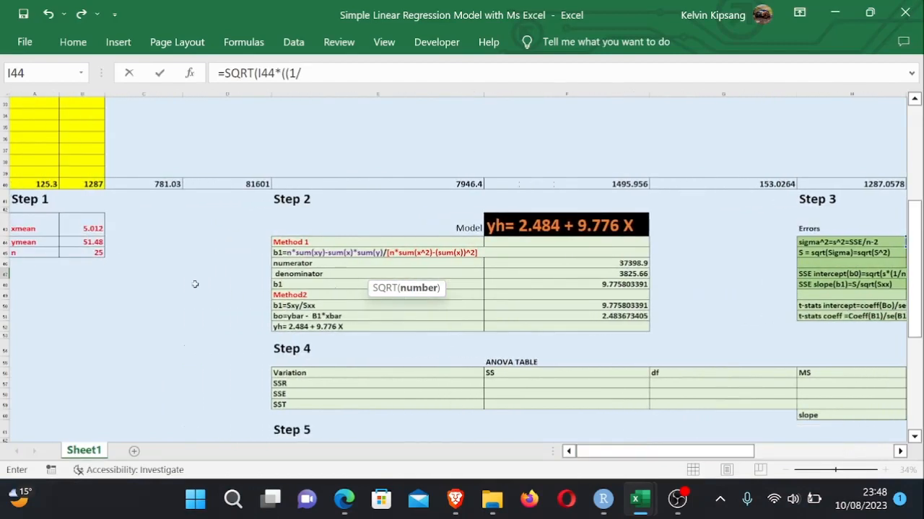
left_click(92, 253)
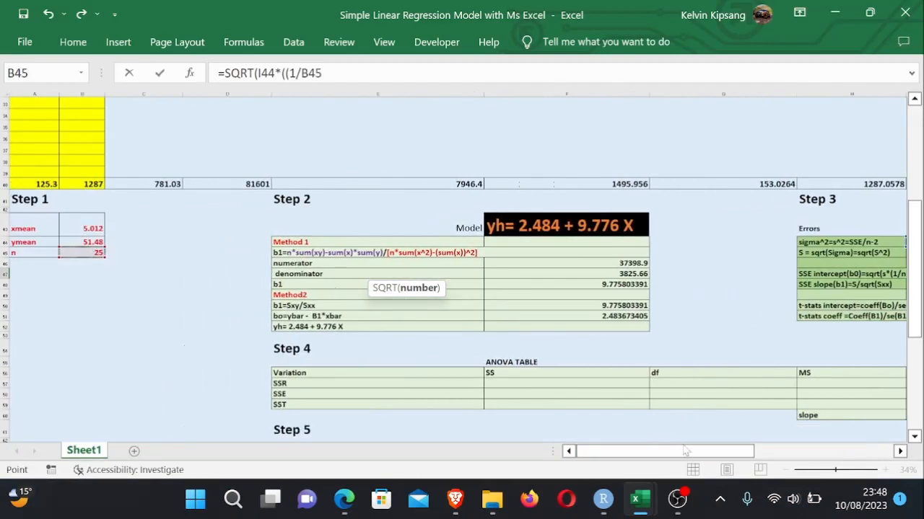
left_click_drag(686, 451, 819, 458)
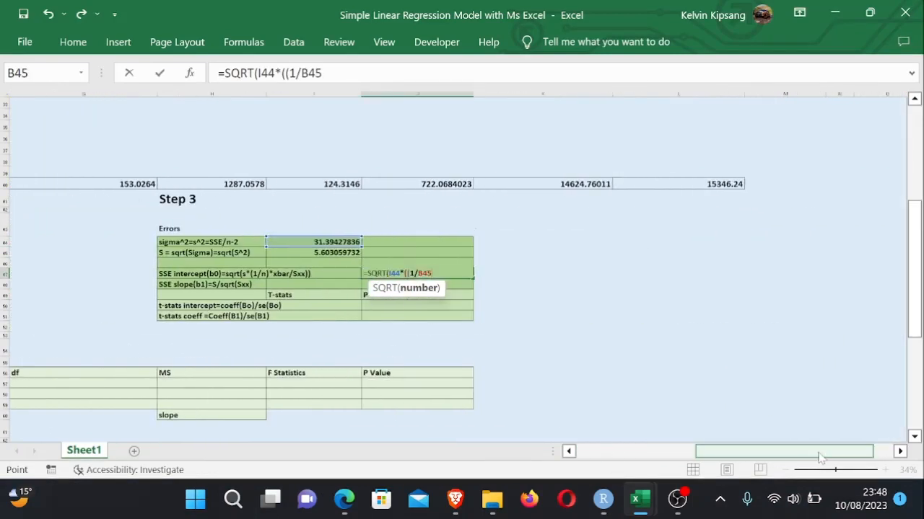
type(")+")
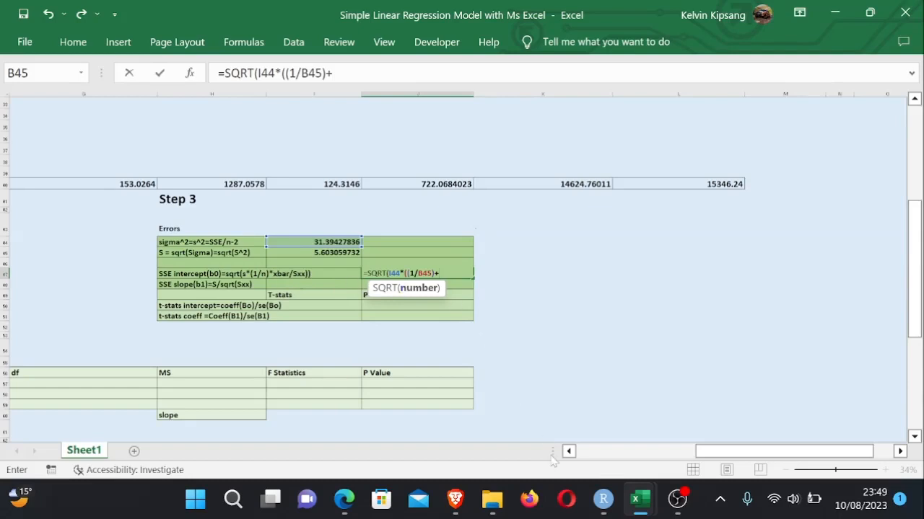
- Extend the J47 intercept standard-error formula with B43^2/J40, dividing the squared x mean by a column total
left_click(347, 499)
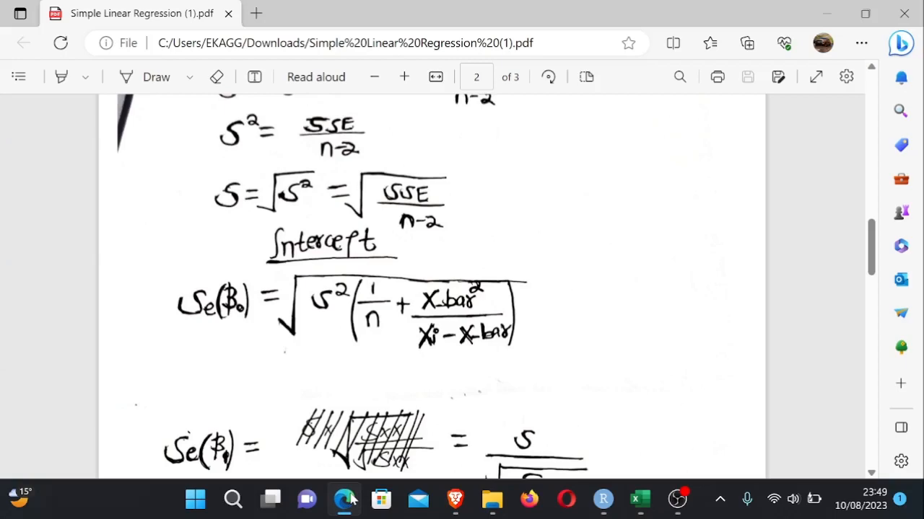
left_click(347, 498)
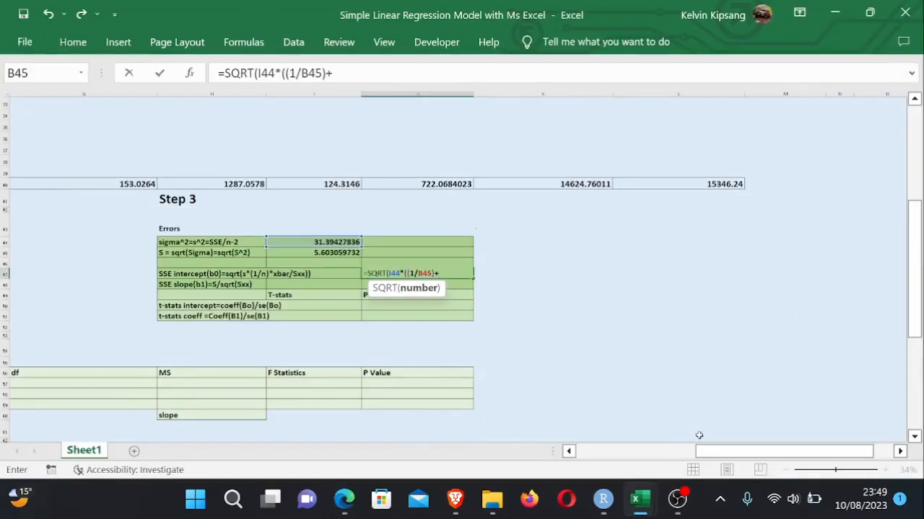
left_click_drag(718, 455, 582, 453)
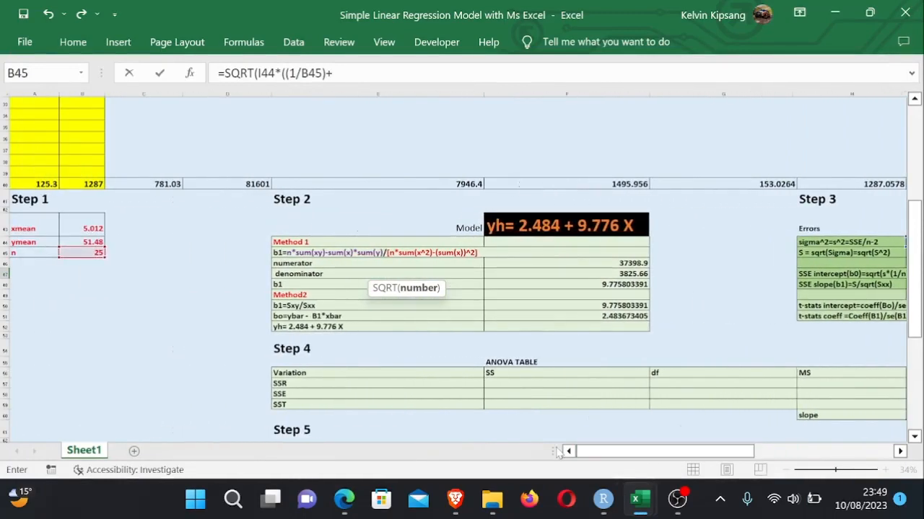
left_click(85, 228)
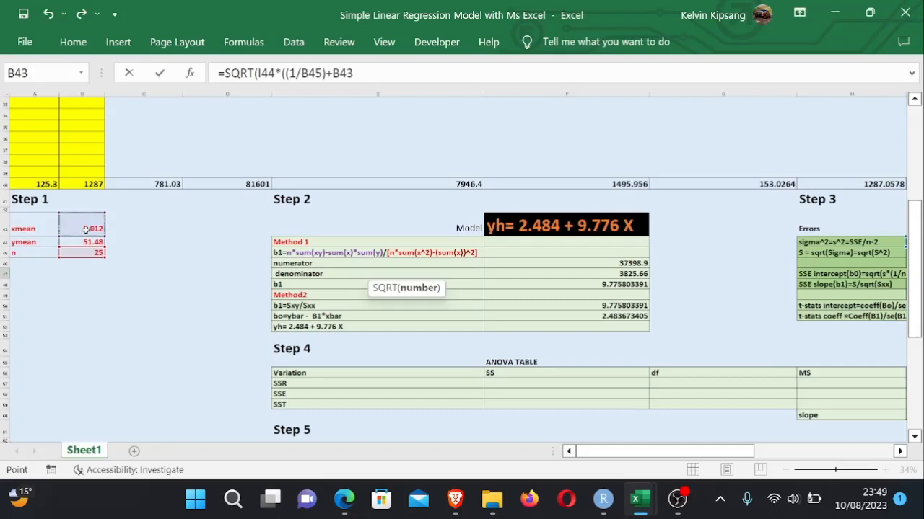
type("^2/")
left_click_drag(619, 457, 746, 461)
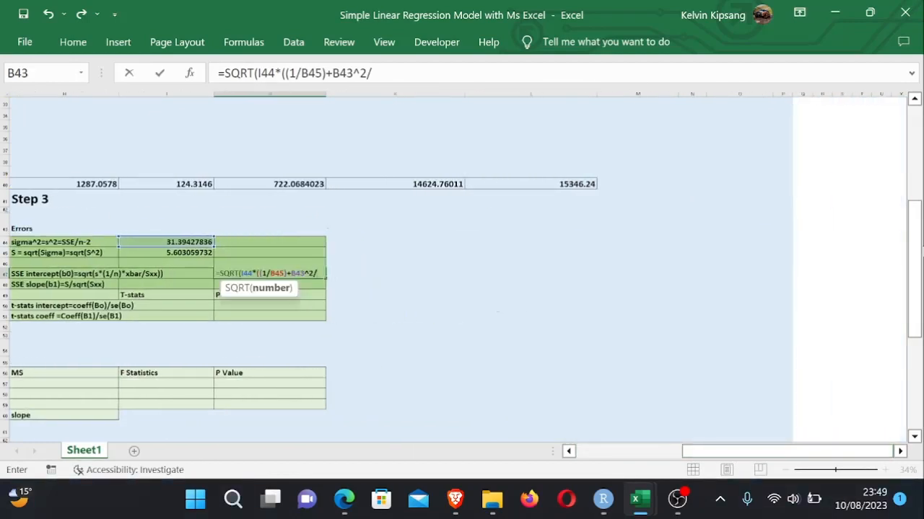
left_click_drag(912, 248, 905, 75)
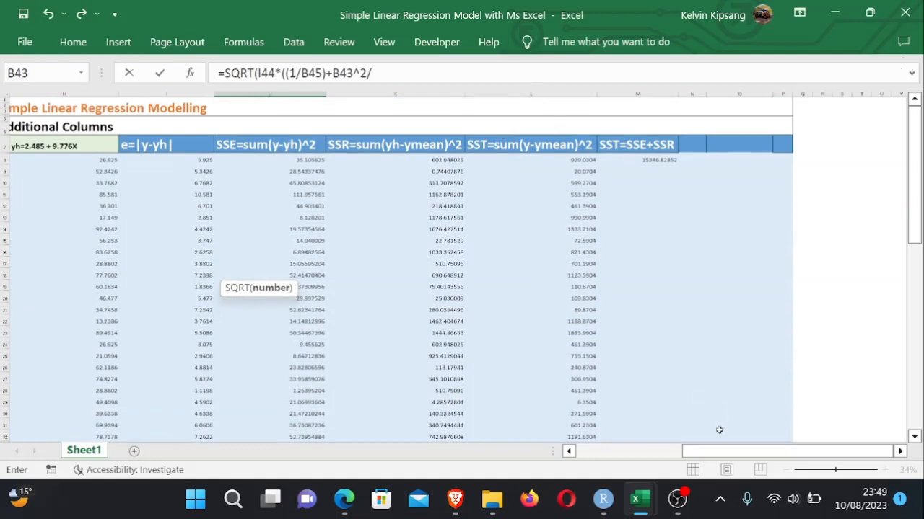
left_click_drag(728, 454, 709, 448)
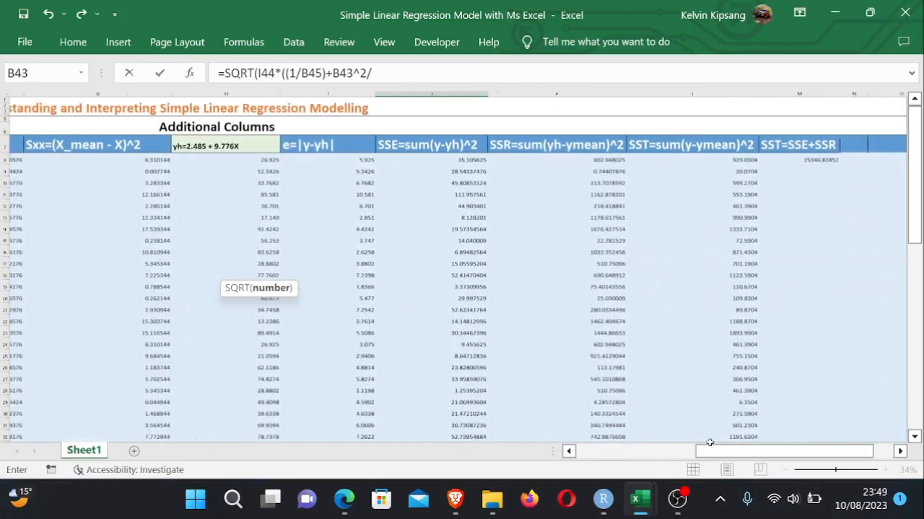
left_click_drag(919, 180, 919, 228)
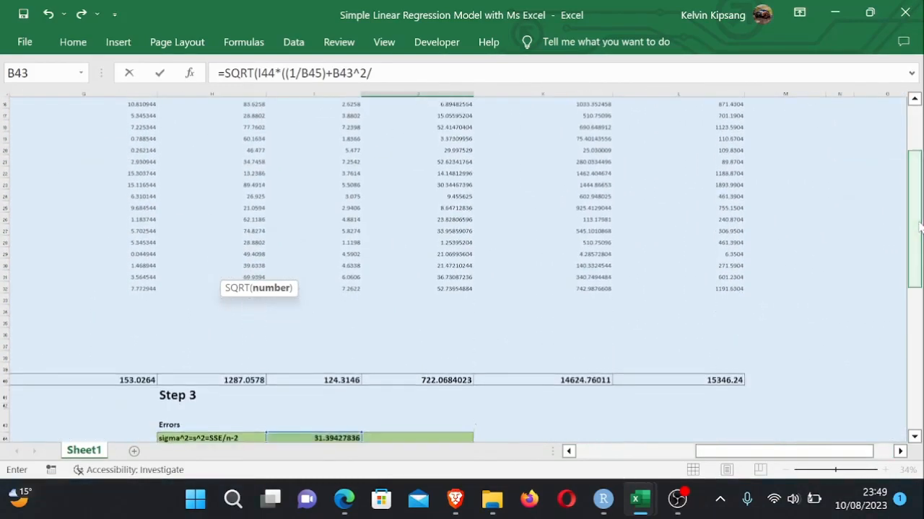
left_click(446, 381)
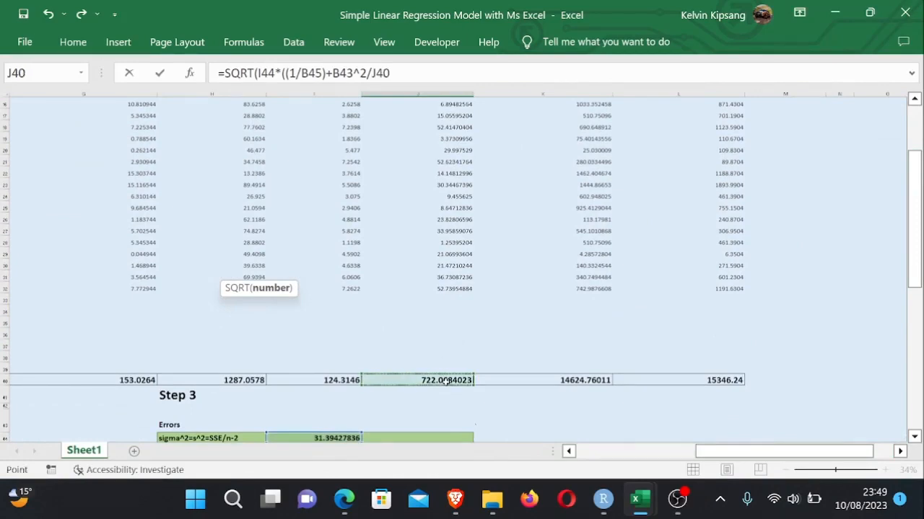
- Close the parentheses around B43^2/J40 in J47 and accept the suggested formula correction
left_click_drag(916, 256, 914, 322)
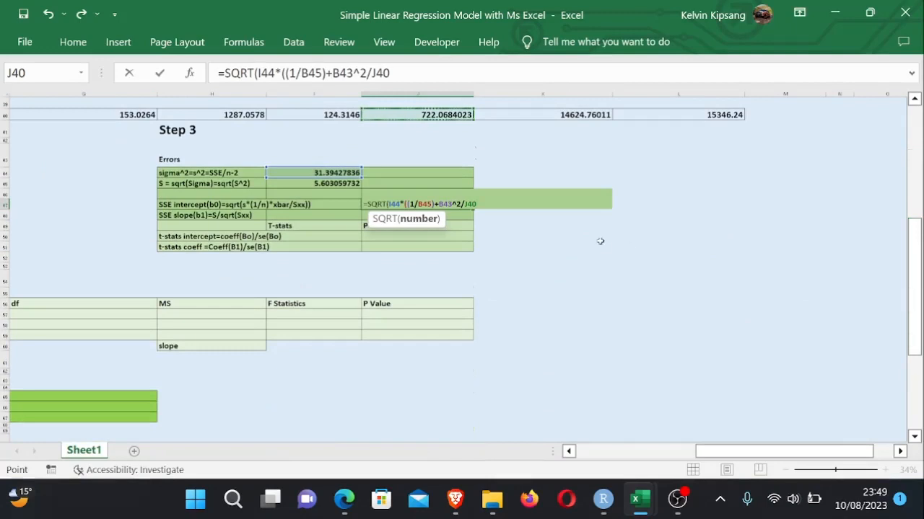
type(")")
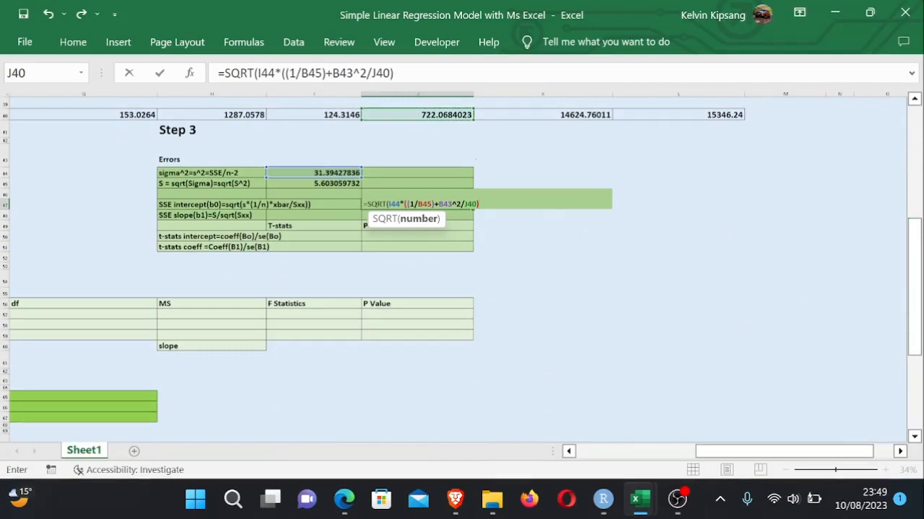
key("F2")
type("(")
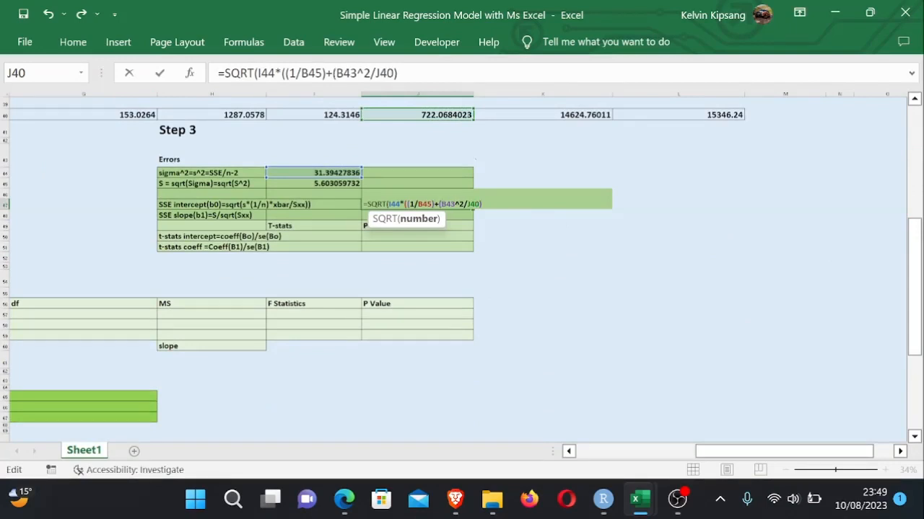
type("))")
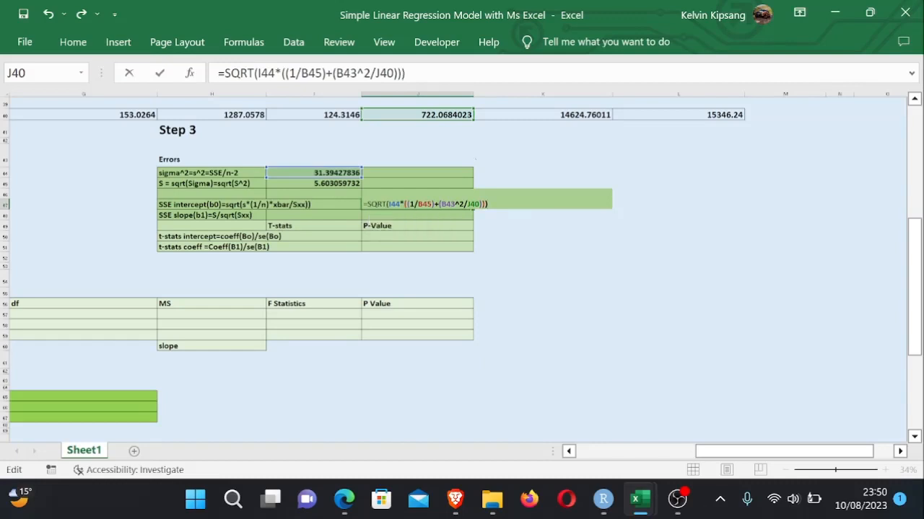
type("))")
key("BackSpace")
key("BackSpace")
key("BackSpace")
key("BackSpace")
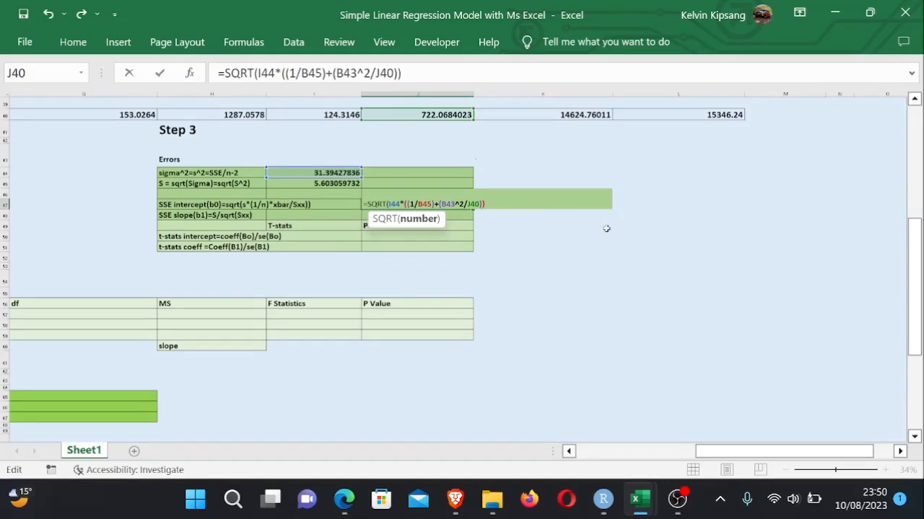
key("Return")
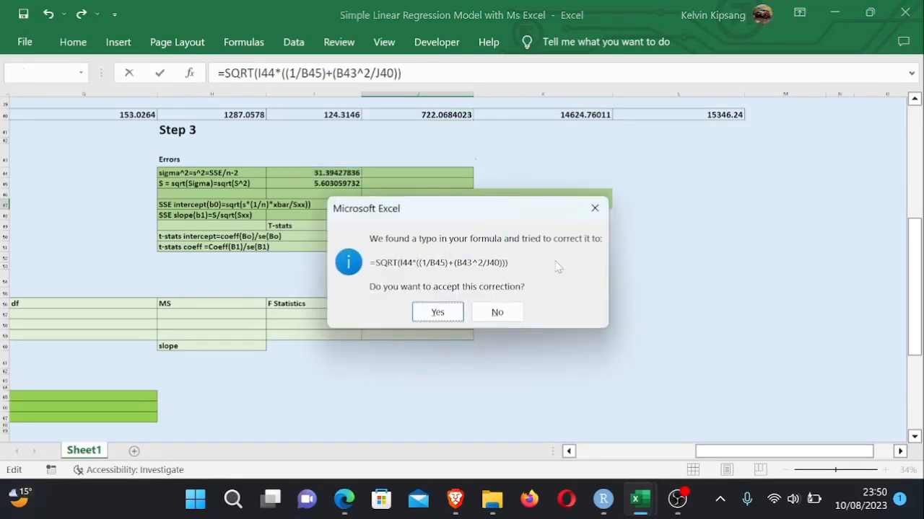
left_click(438, 312)
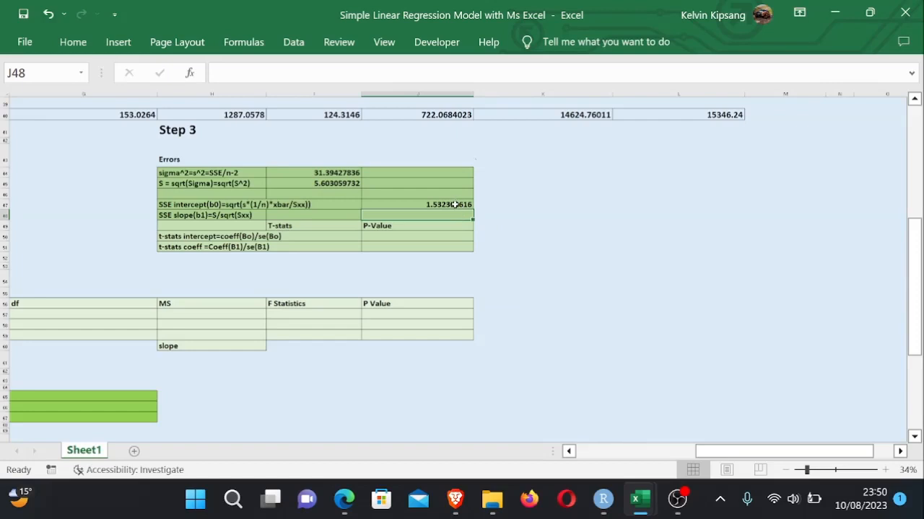
- Edit J47 to put B43^2 and J40 in separate parentheses: =SQRT(I44*((1/B45)+(B43^2)/(J40)))
key("Up")
key("Up")
key("Up")
key("Up")
key("Up")
key("Up")
key("Up")
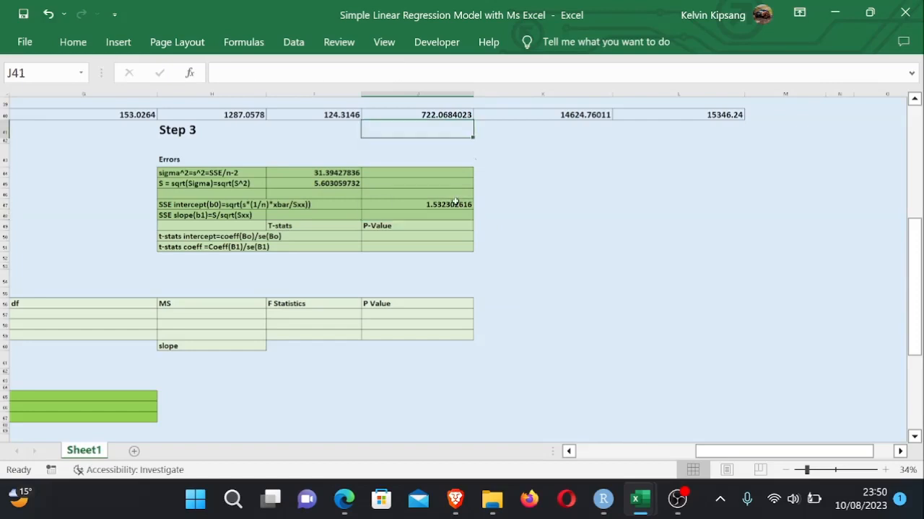
left_click(439, 207)
double_click(438, 207)
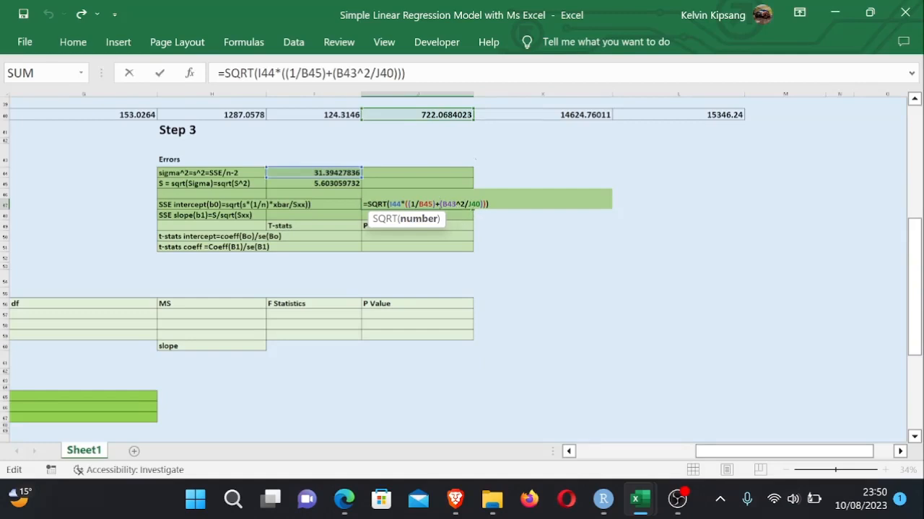
type(")")
type("(")
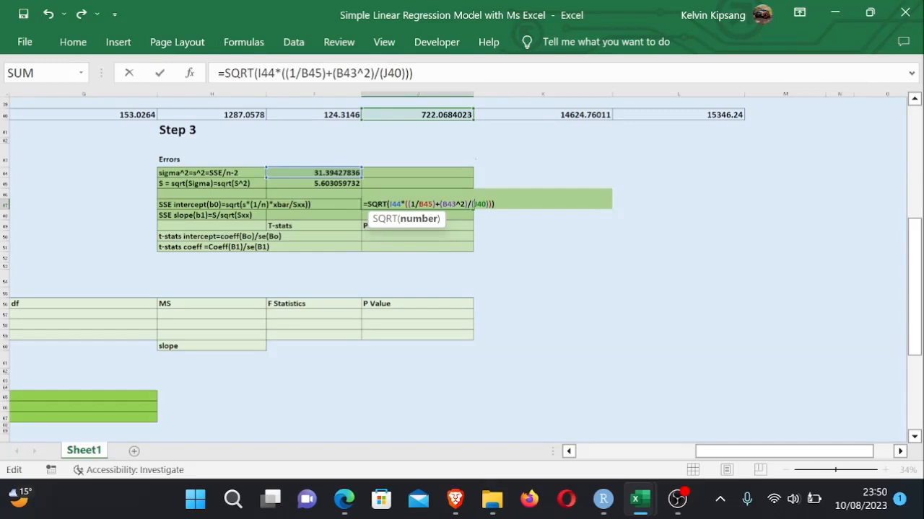
key("Return")
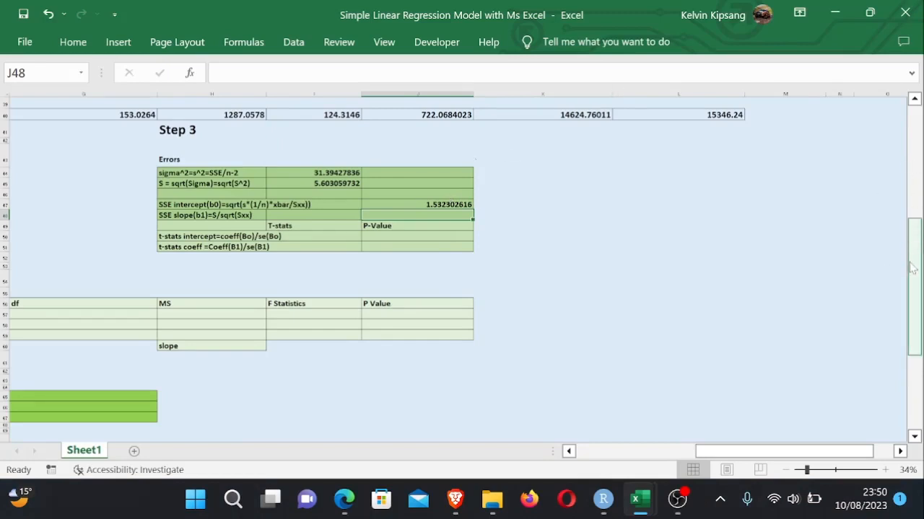
- Replace J40 with the Sxx total in G40 as the divisor in the J47 formula
left_click_drag(911, 267, 912, 267)
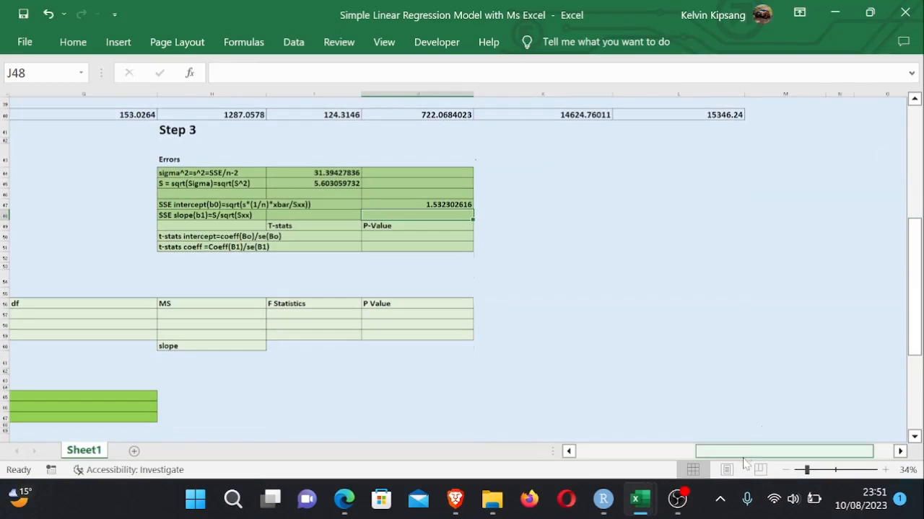
mouse_move(743, 462)
left_mouse_down()
mouse_move(625, 460)
mouse_move(750, 451)
left_mouse_up()
mouse_move(911, 273)
left_mouse_down()
mouse_move(911, 206)
mouse_move(910, 261)
left_mouse_up()
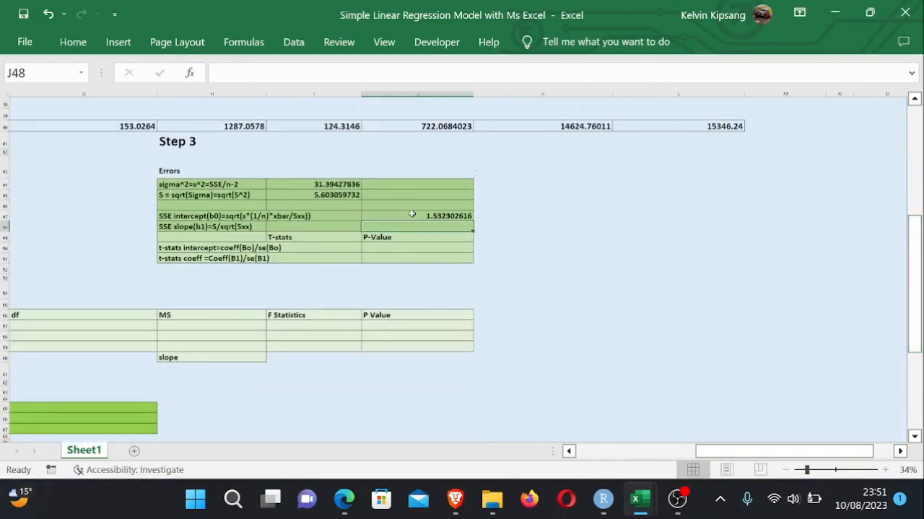
double_click(412, 215)
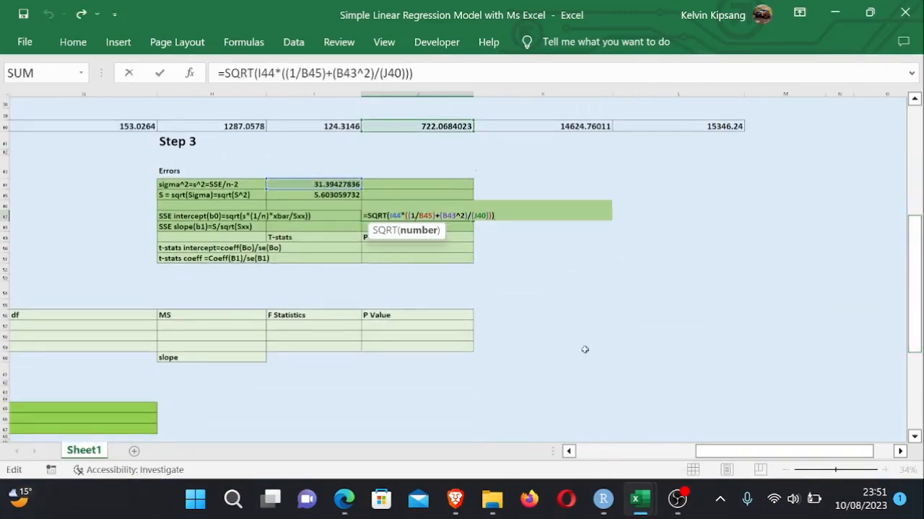
left_click_drag(911, 253, 915, 234)
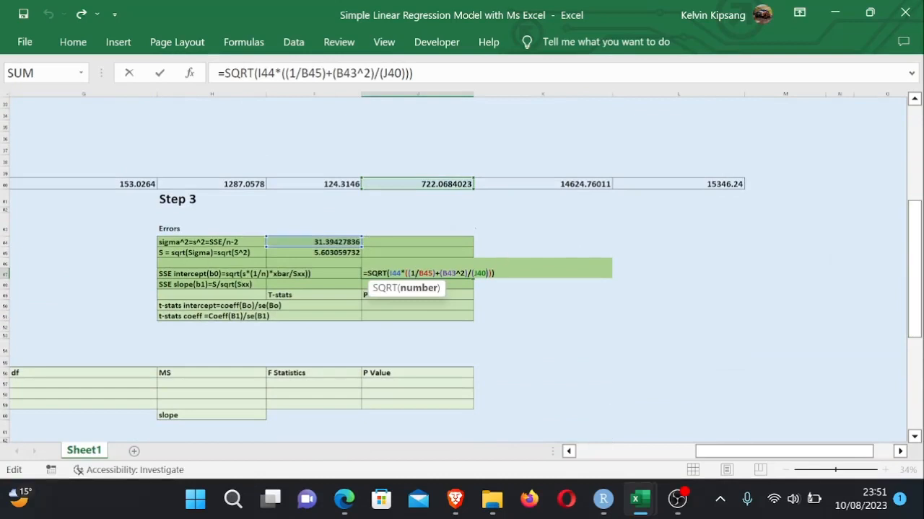
key("BackSpace")
key("BackSpace")
key("BackSpace")
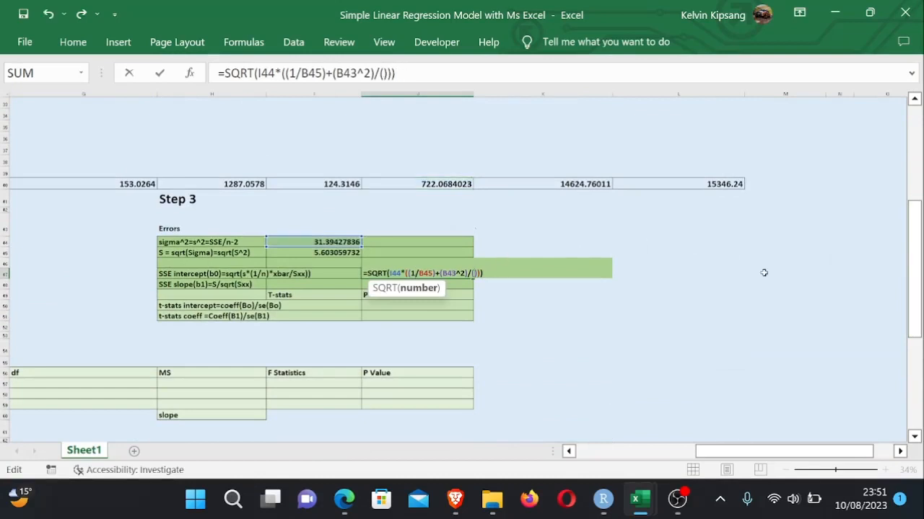
left_click_drag(751, 451, 646, 448)
left_click_drag(914, 213, 915, 166)
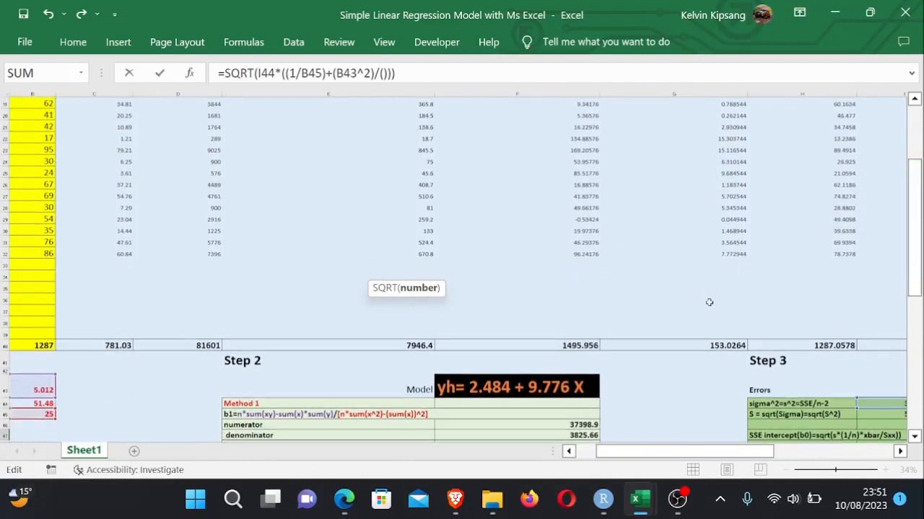
left_click(733, 346)
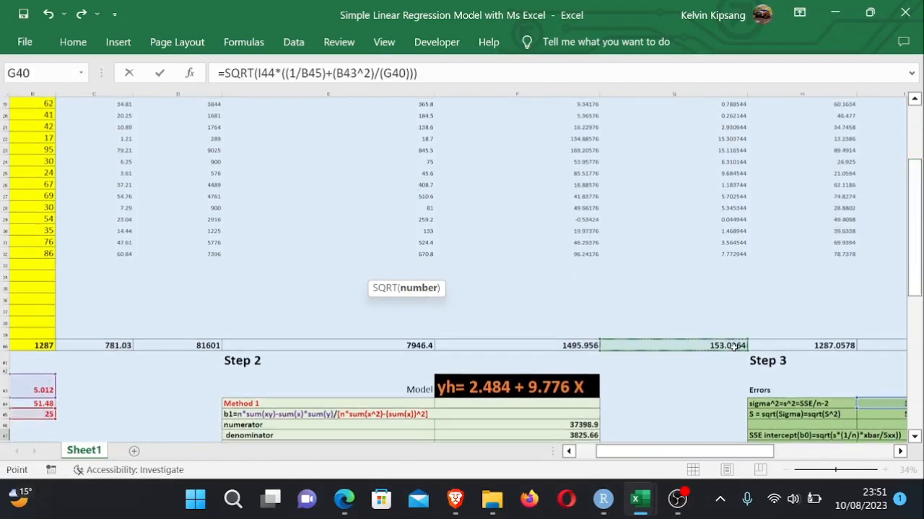
key("Return")
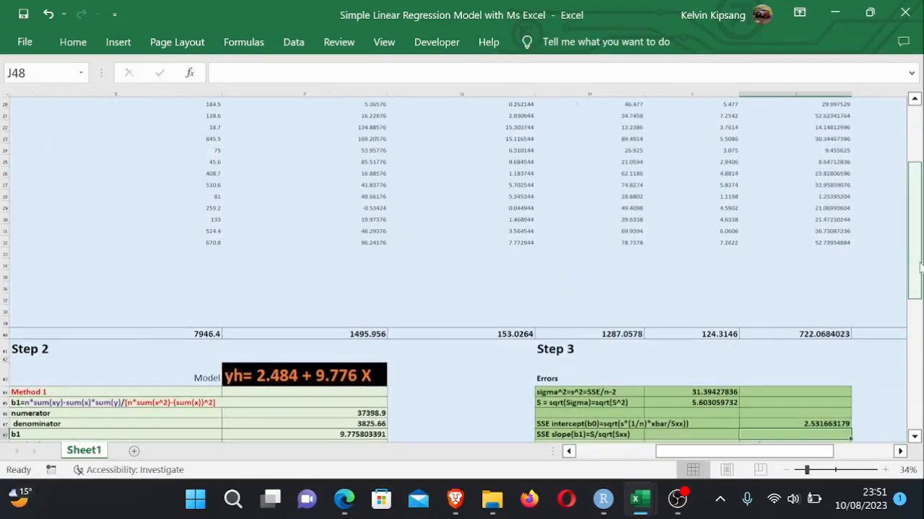
- Change s* to s^2 in the intercept standard-error label in H47
left_click_drag(914, 265, 915, 310)
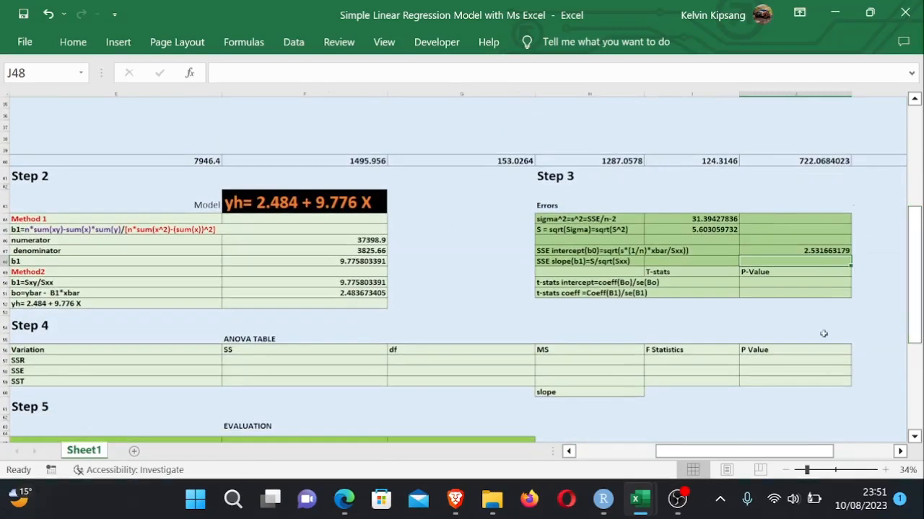
left_click(812, 281)
left_click(815, 257)
left_click_drag(782, 453, 804, 453)
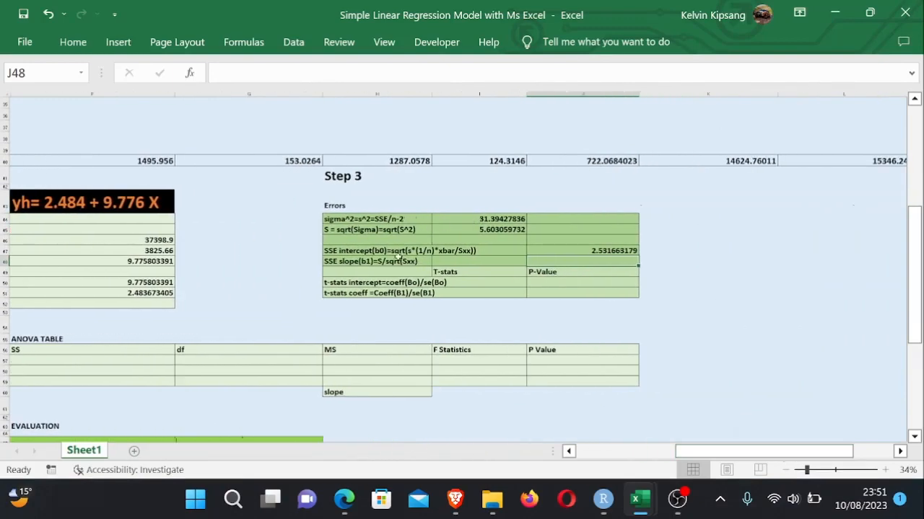
double_click(413, 251)
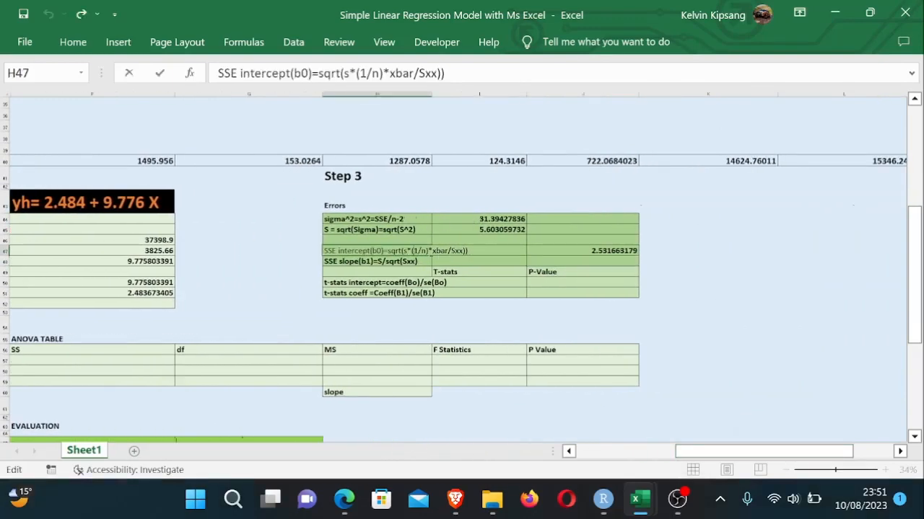
key("BackSpace")
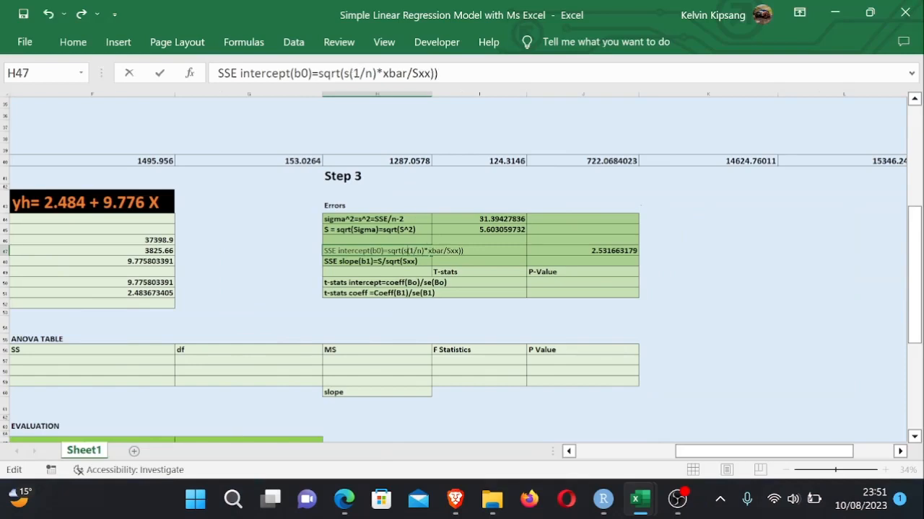
type("^2")
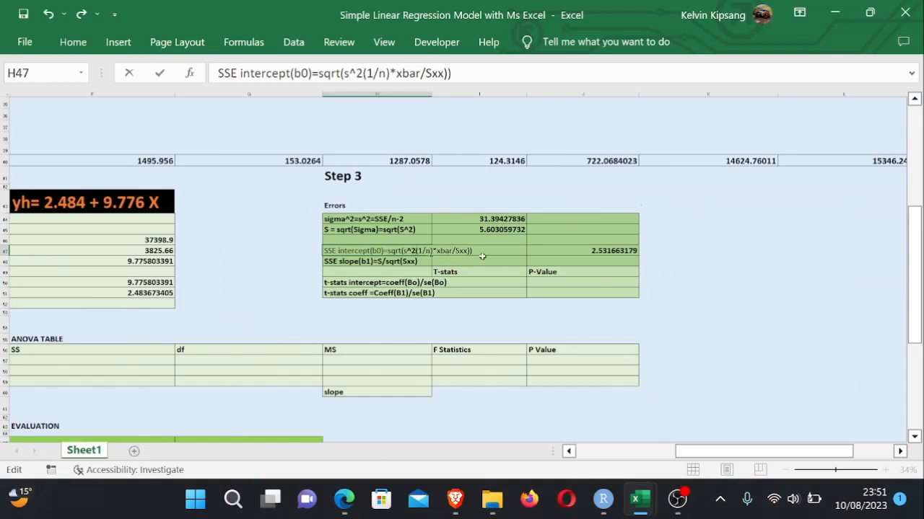
left_click(482, 258)
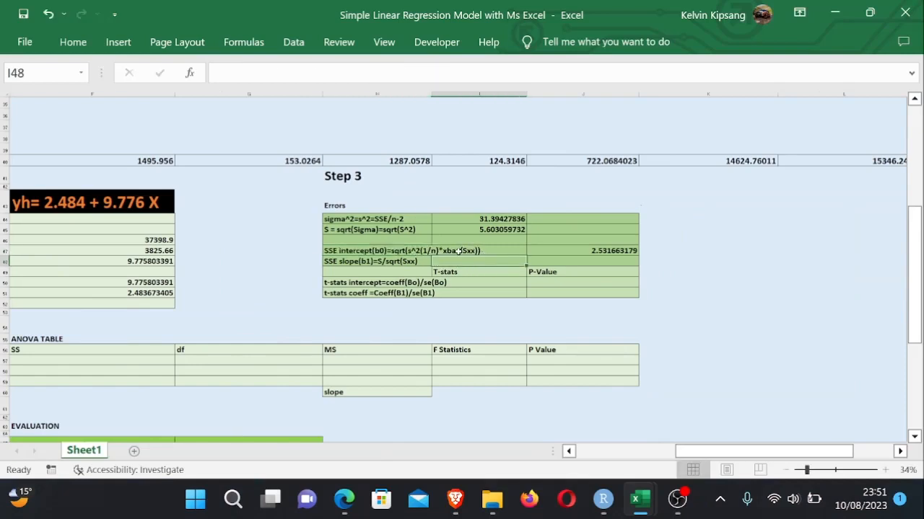
double_click(458, 252)
left_click(409, 250)
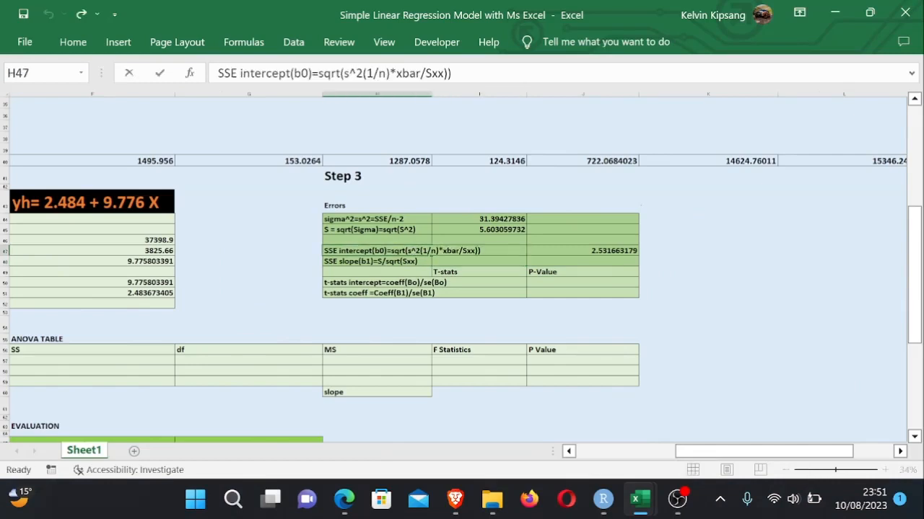
- Change xbar to xbar^2 in the intercept standard-error label in H47
double_click(410, 250)
left_click(460, 251)
type("^2")
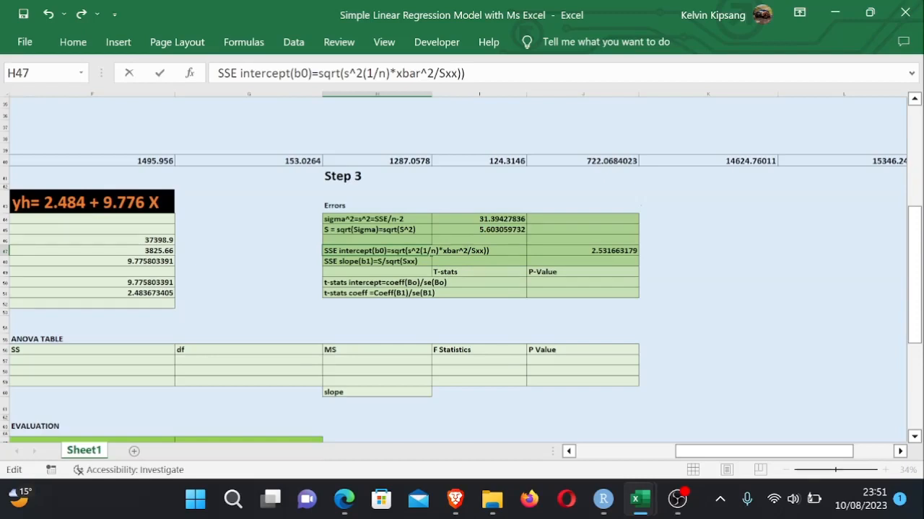
key("Return")
left_click(663, 263)
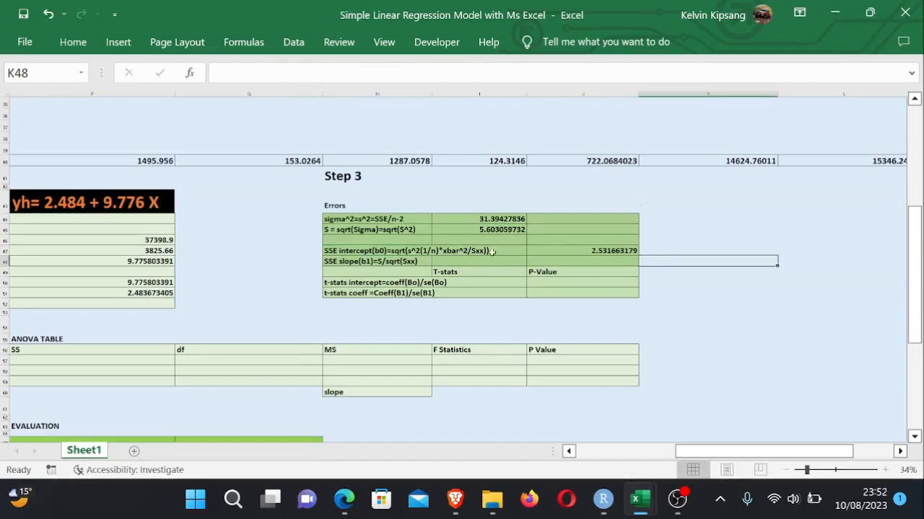
- Replace the multiplication sign before xbar^2 with a plus sign in the H47 label
double_click(443, 252)
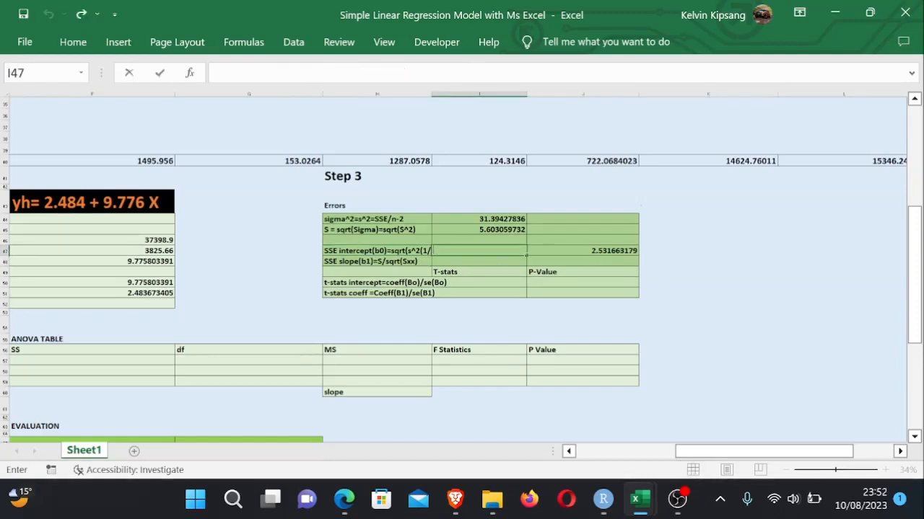
left_click(406, 250)
double_click(406, 251)
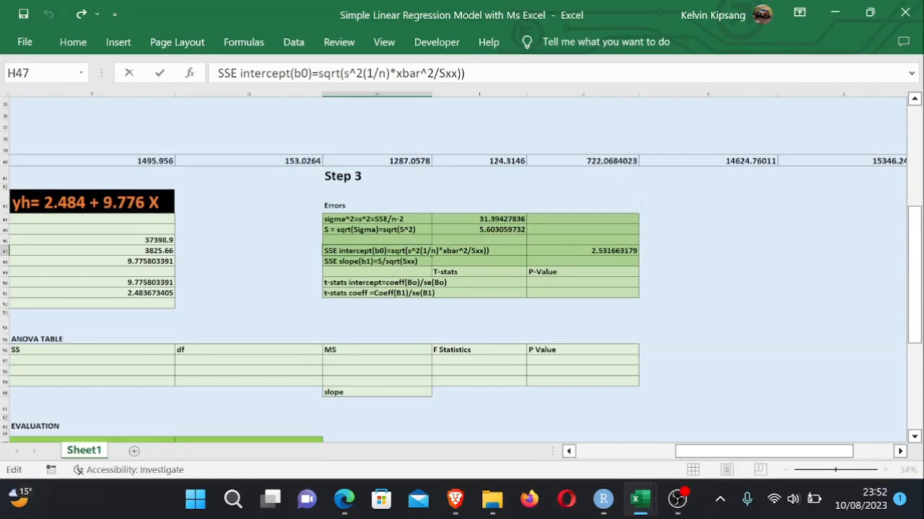
key("BackSpace")
type("+")
key("Return")
left_click(709, 274)
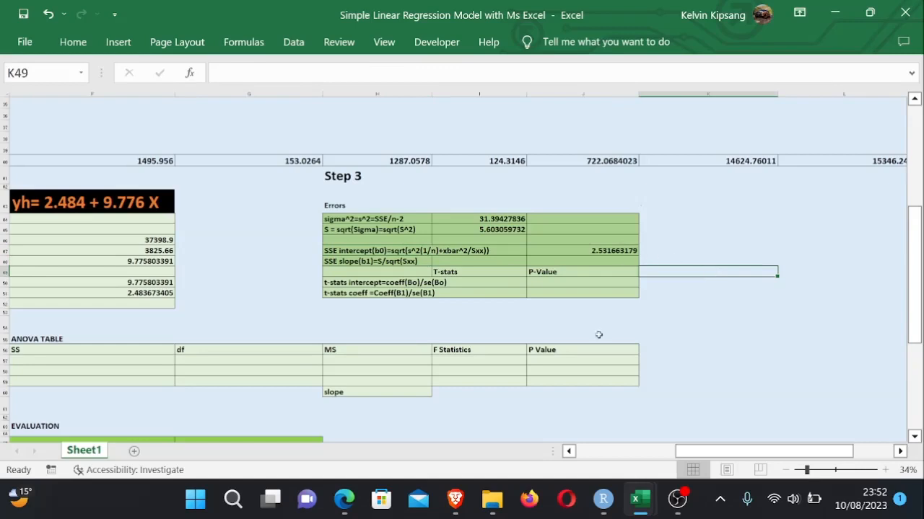
- Enter the slope standard-error formula =I45/SQRT(G40) in J48
left_click(688, 338)
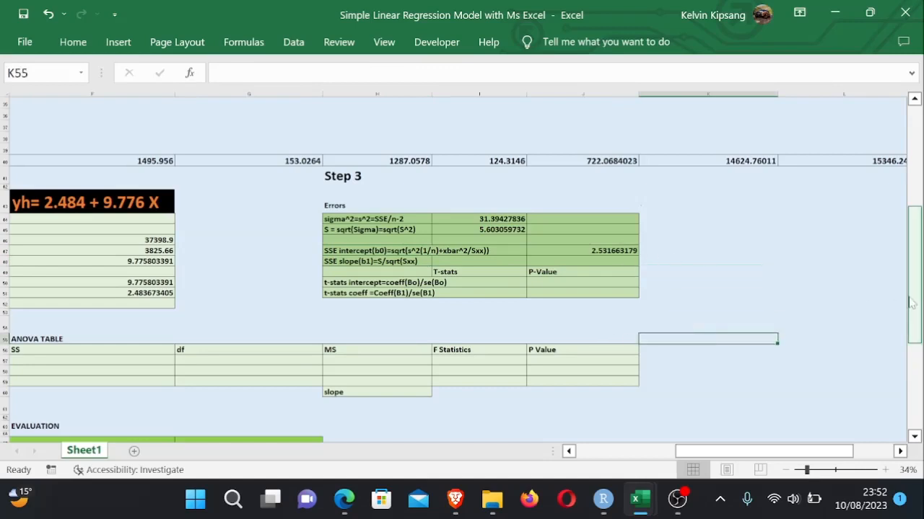
left_click(606, 261)
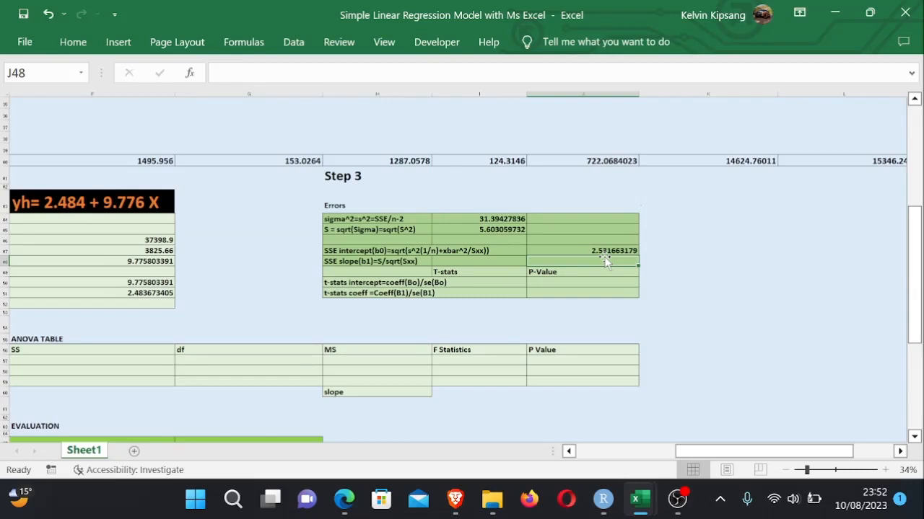
key("F2")
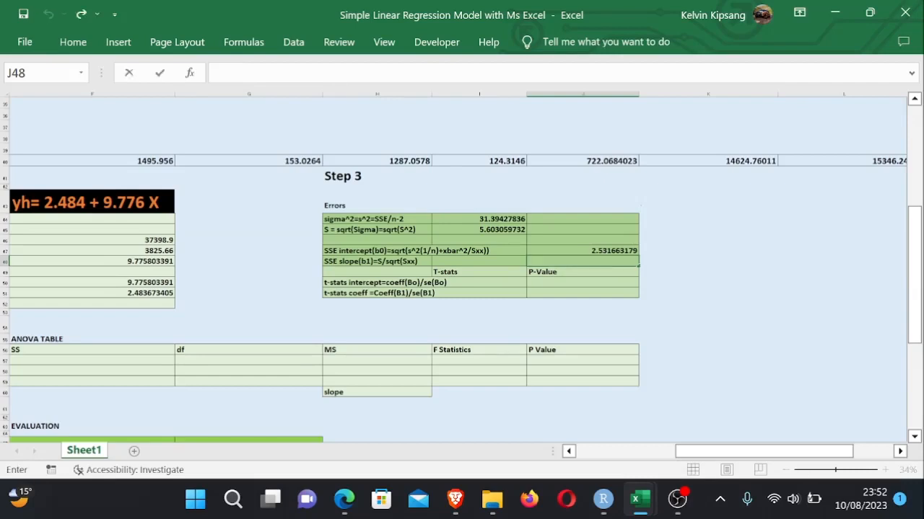
type("=")
left_click_drag(914, 260, 914, 253)
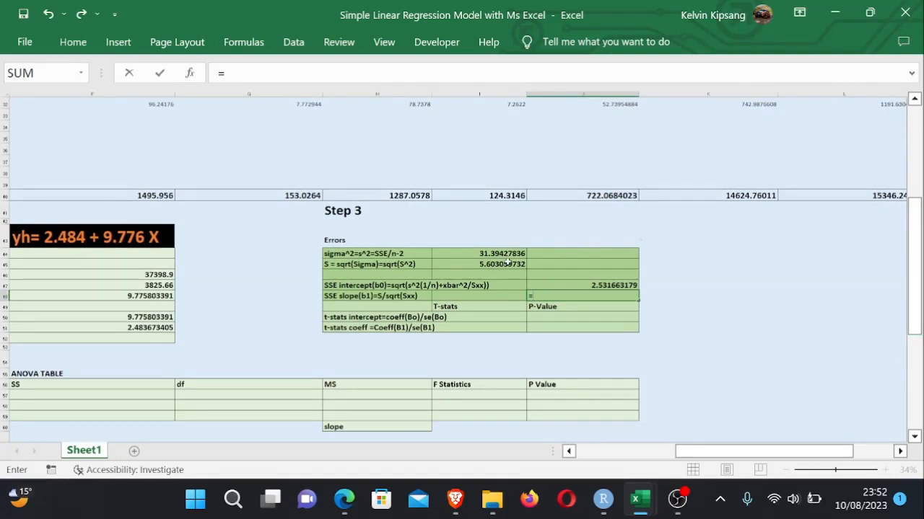
left_click(509, 263)
type("/")
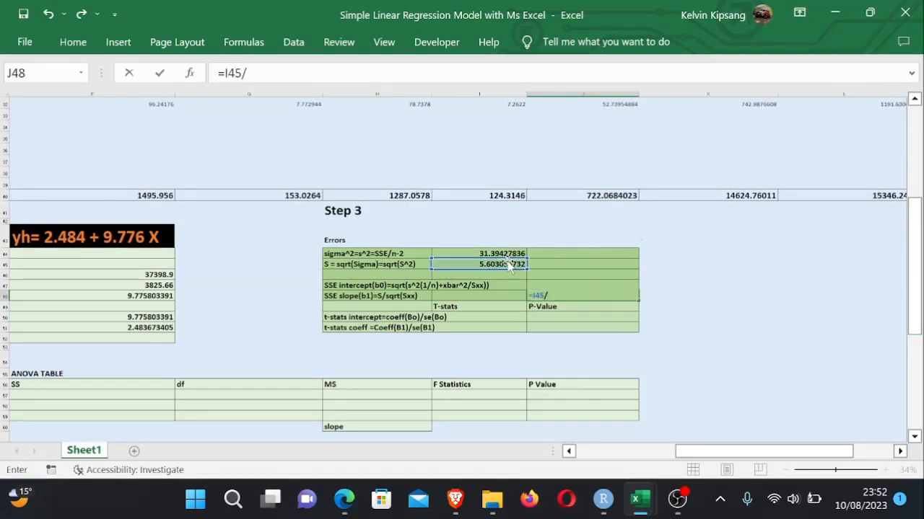
type("sqr")
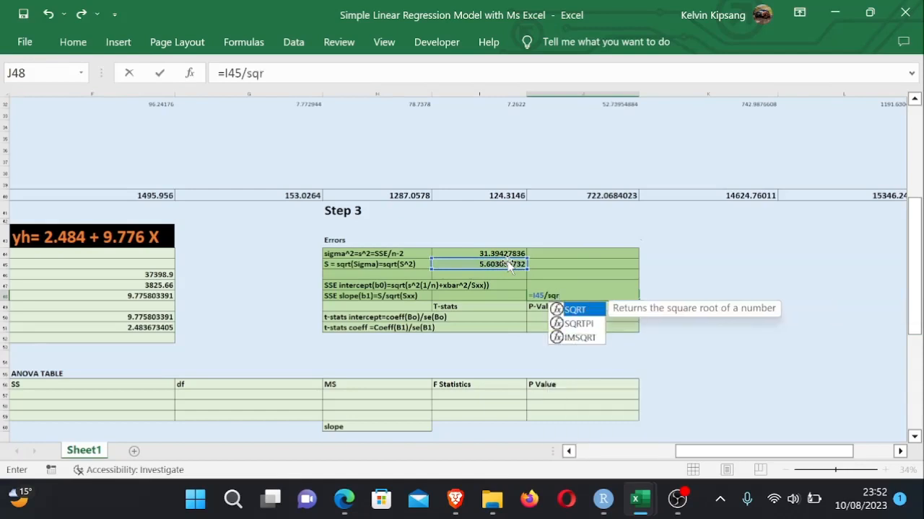
double_click(590, 312)
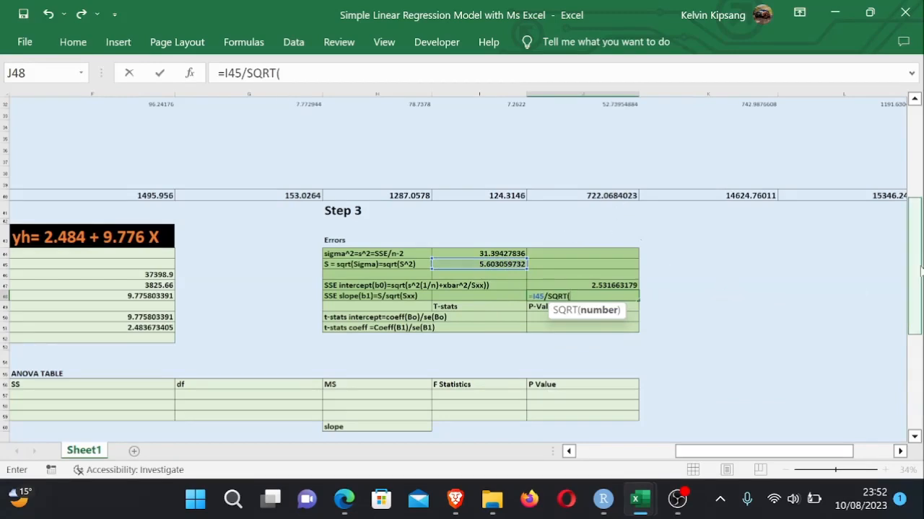
left_click_drag(919, 269, 693, 220)
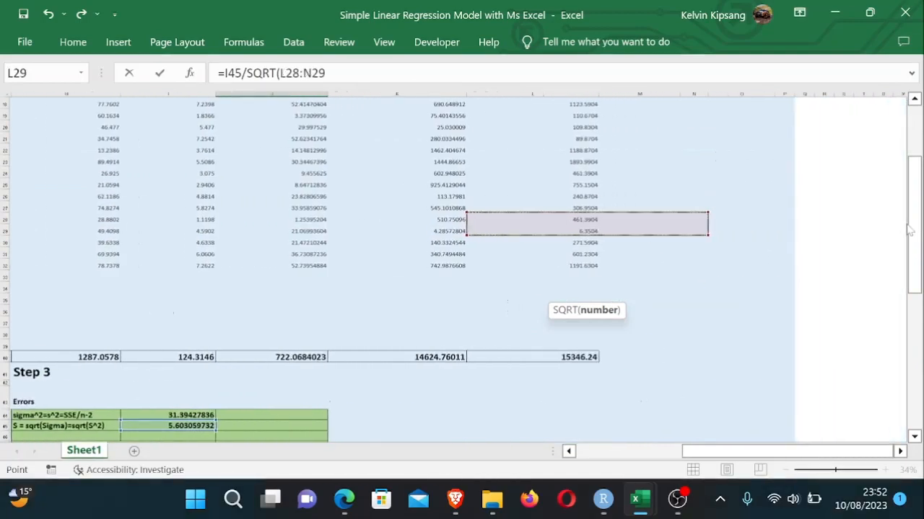
key("BackSpace")
key("BackSpace")
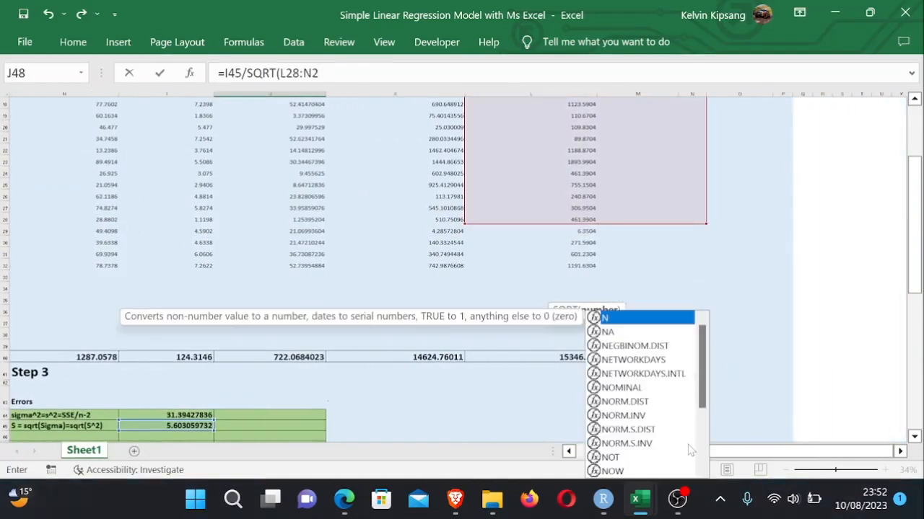
key("BackSpace")
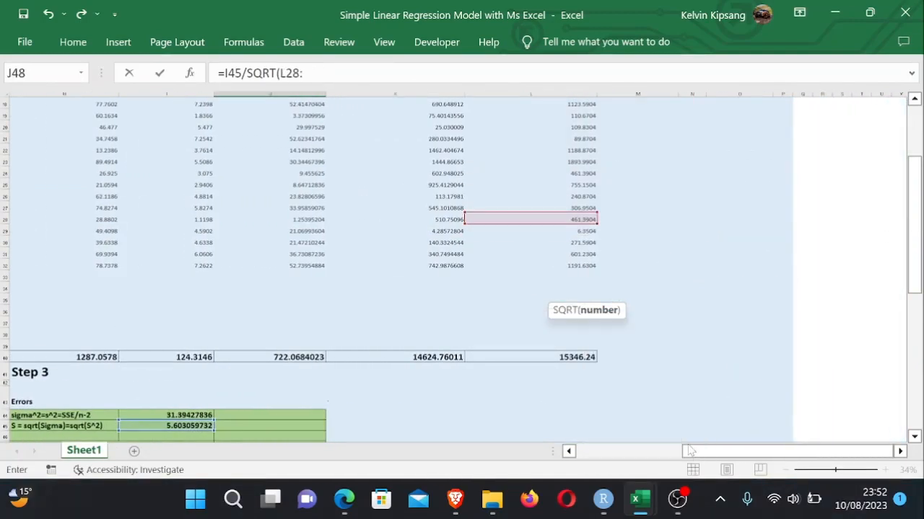
left_click_drag(830, 459, 770, 461)
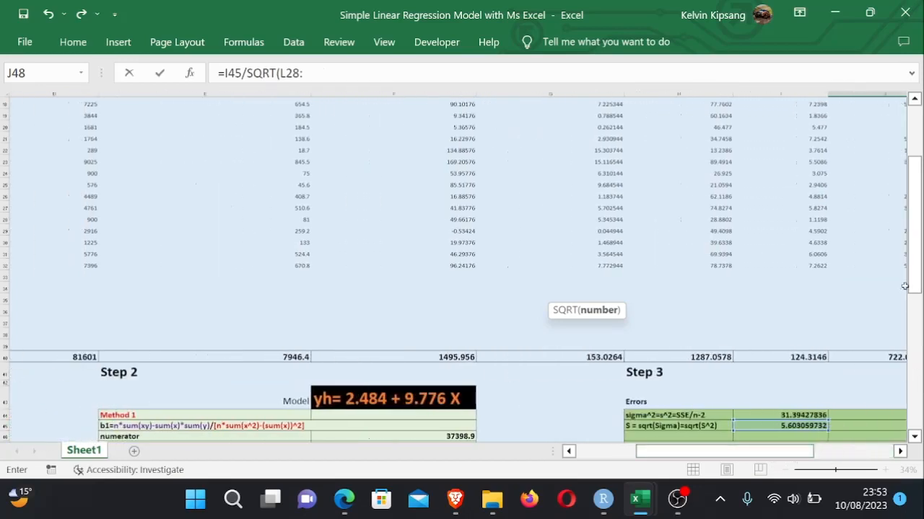
left_click_drag(913, 285, 913, 347)
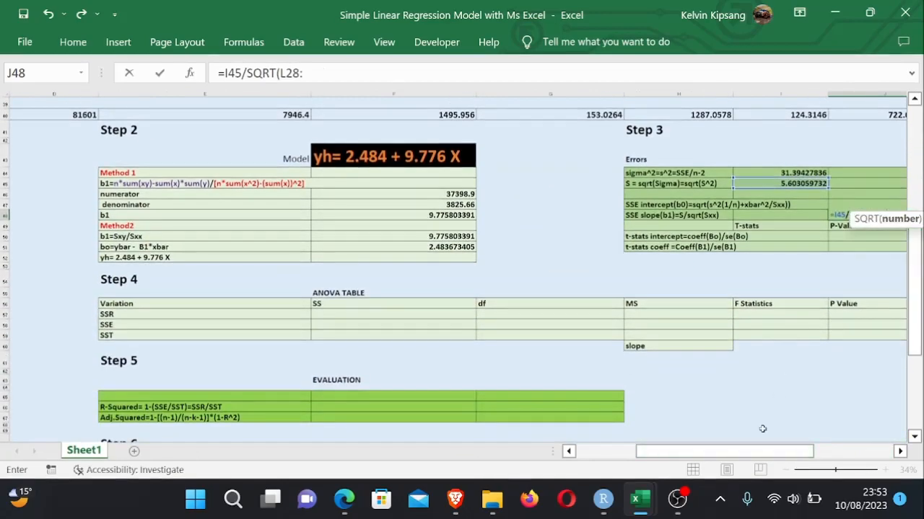
left_click_drag(763, 451, 779, 458)
key("BackSpace")
key("BackSpace")
key("BackSpace")
key("BackSpace")
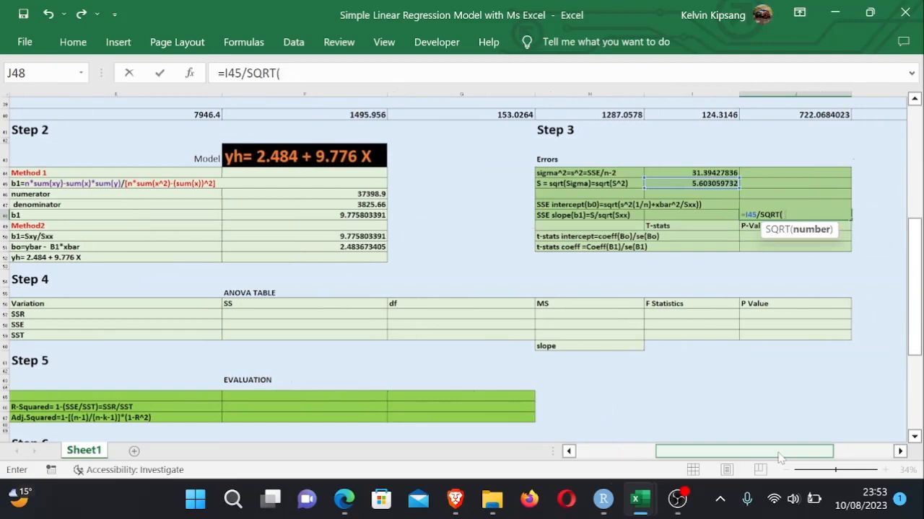
type(")")
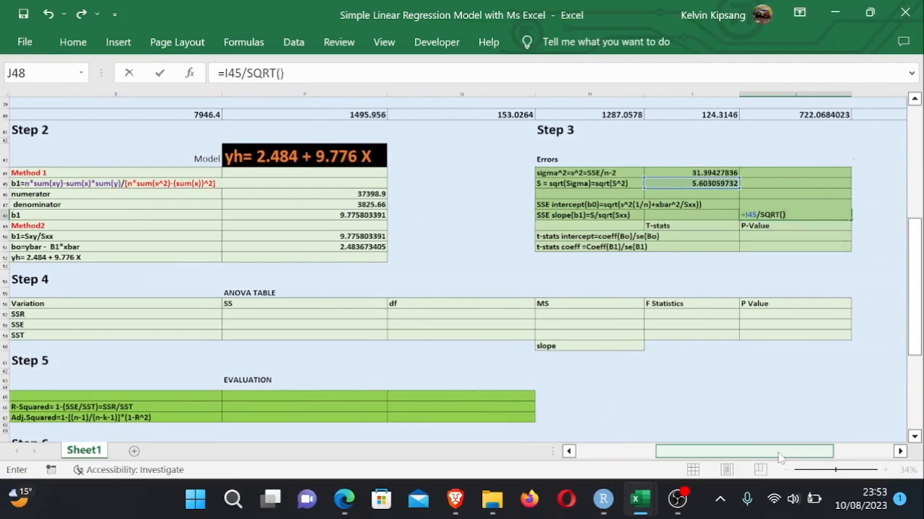
left_click(782, 215)
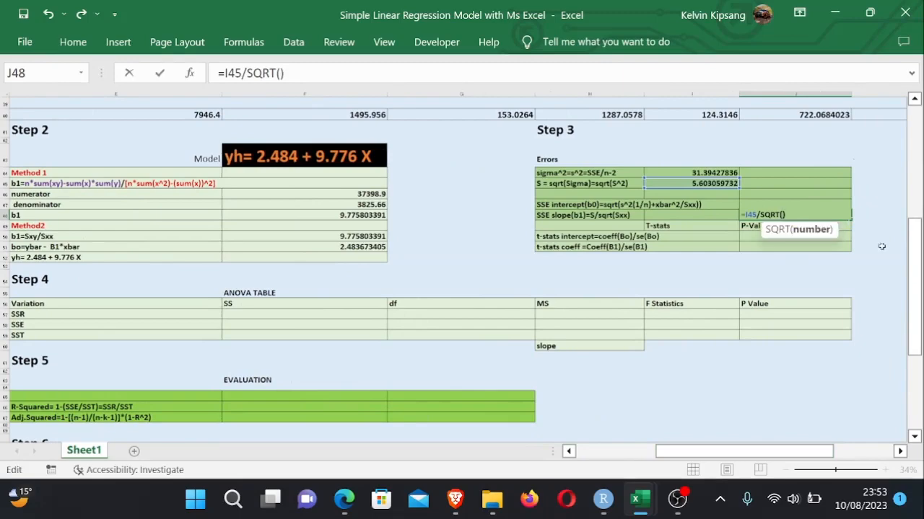
left_click_drag(915, 260, 917, 191)
left_click(510, 404)
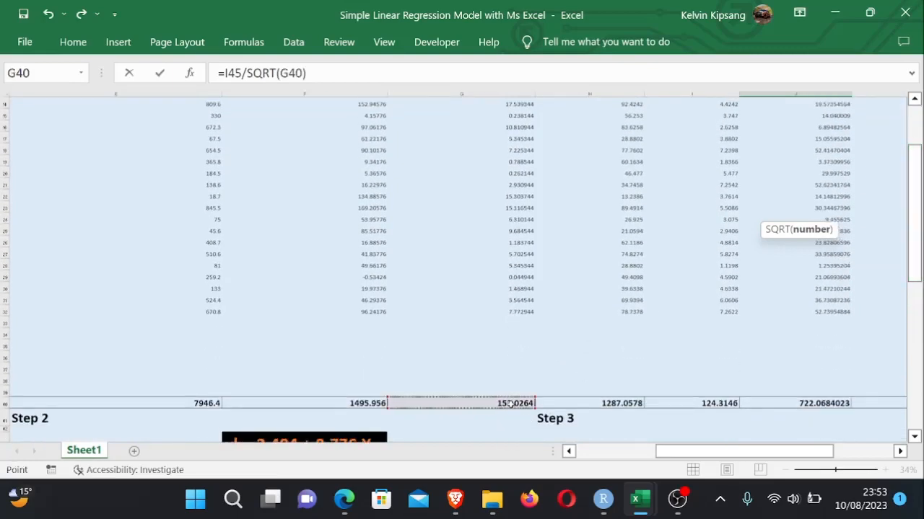
key("Return")
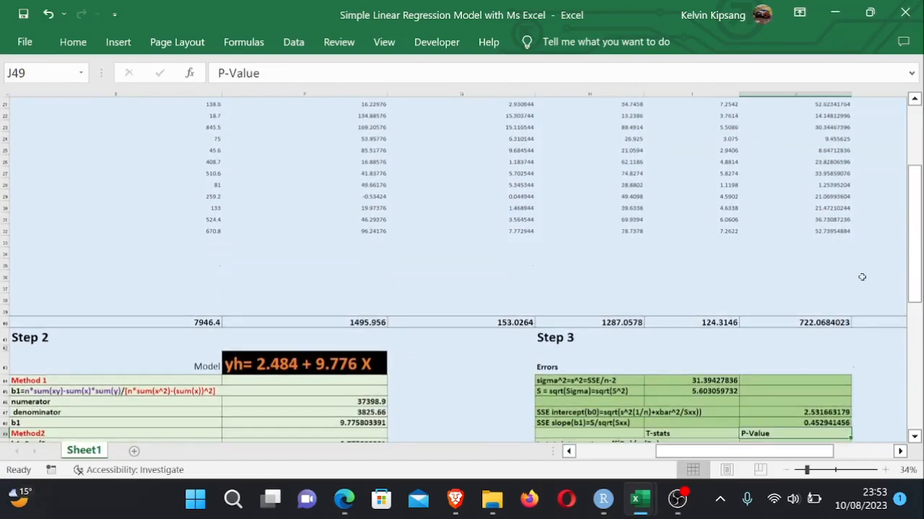
left_click_drag(915, 281, 917, 316)
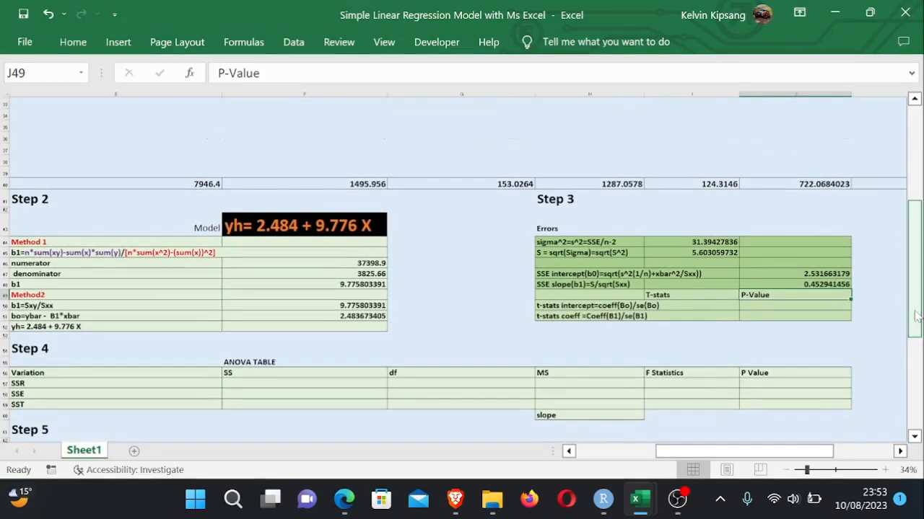
left_click(803, 337)
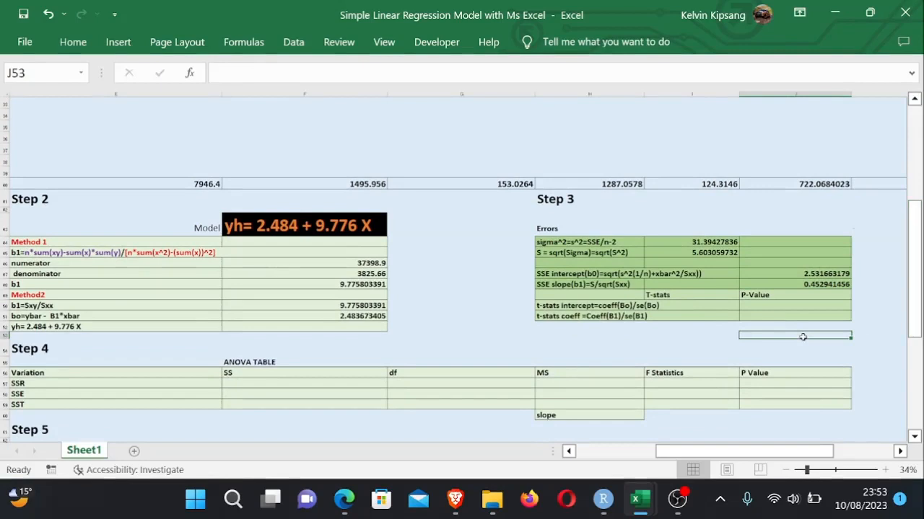
left_click_drag(916, 333, 915, 345)
left_click(770, 416)
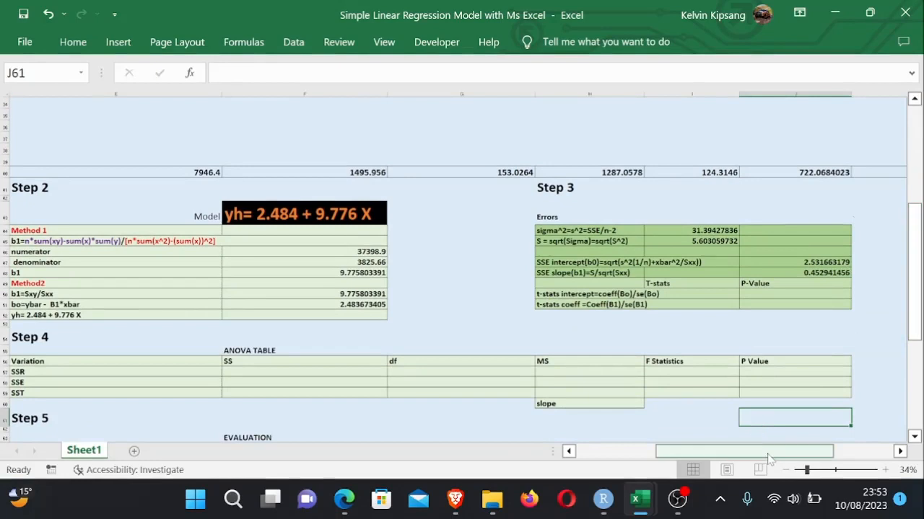
left_click_drag(769, 453, 789, 459)
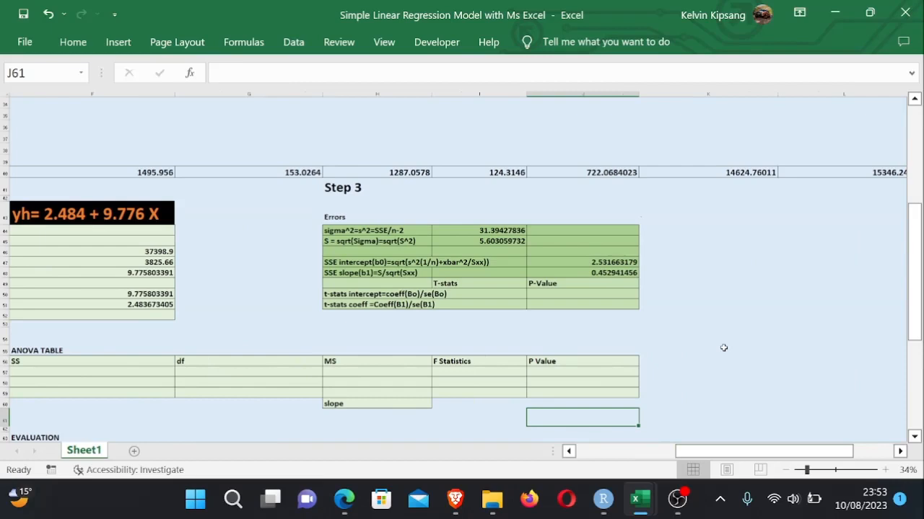
- Widen column I so the Step 3 labels and T-stats cells fit
left_click(538, 295)
left_click(487, 294)
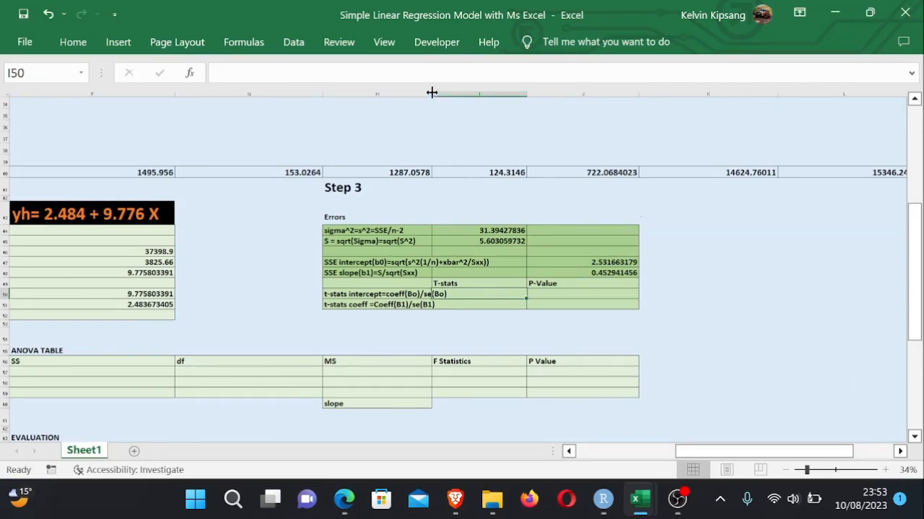
left_click_drag(432, 92, 494, 95)
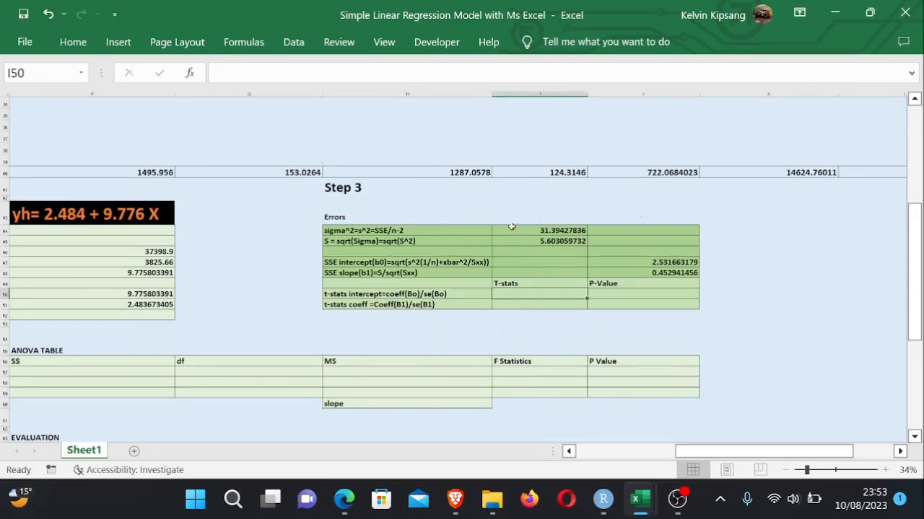
left_click(639, 302)
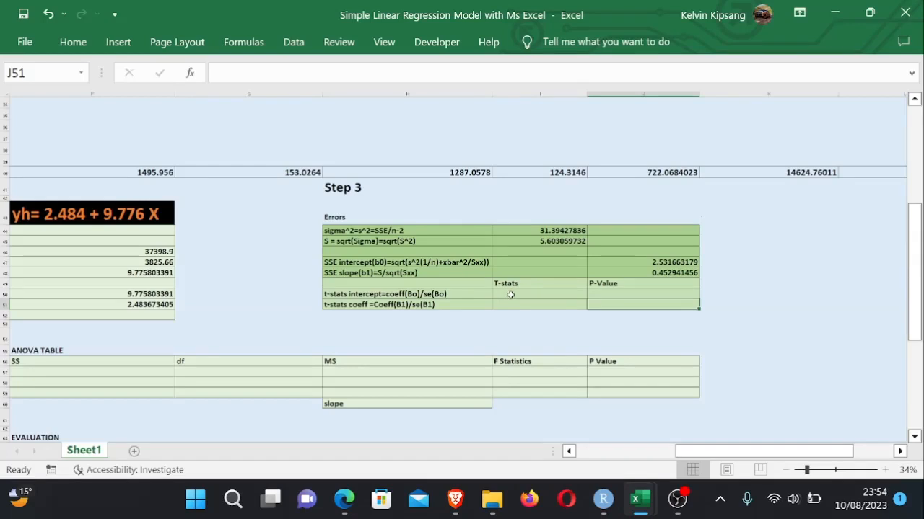
- Switch to the Simple Linear Regression PDF notes, review the t-statistic formulas, and return to the Excel workbook
left_click(344, 498)
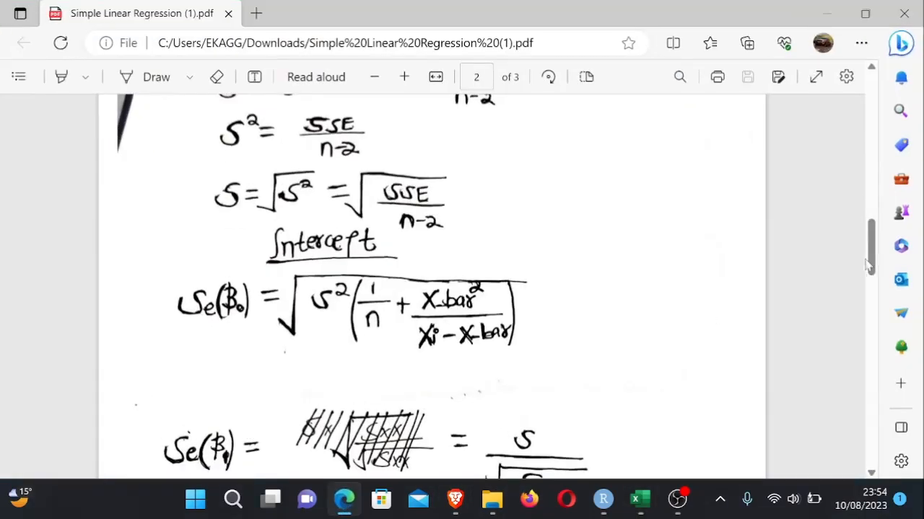
left_click_drag(871, 258, 877, 318)
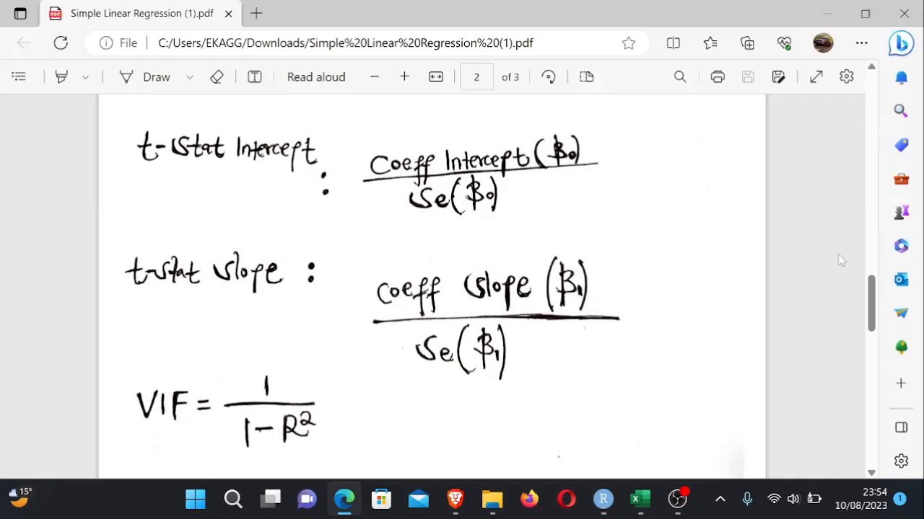
scroll(871, 291, "down", 1)
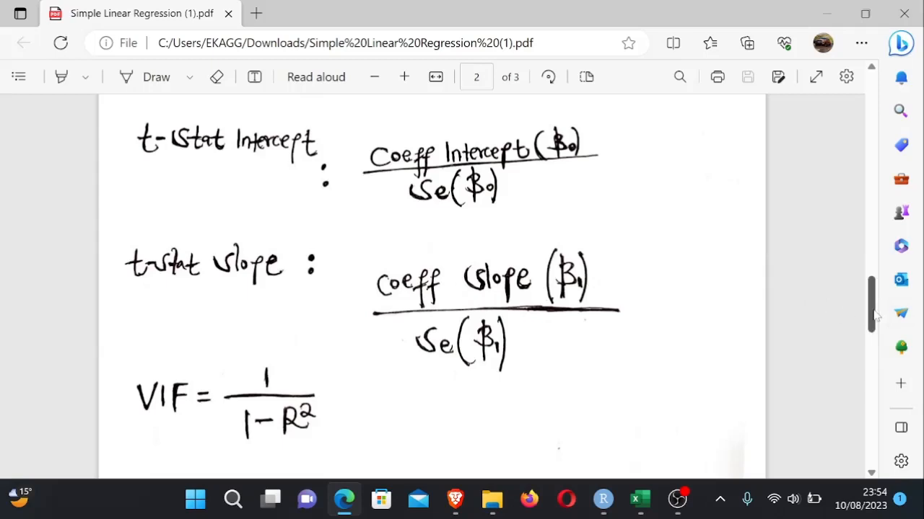
scroll(873, 314, "down", 1)
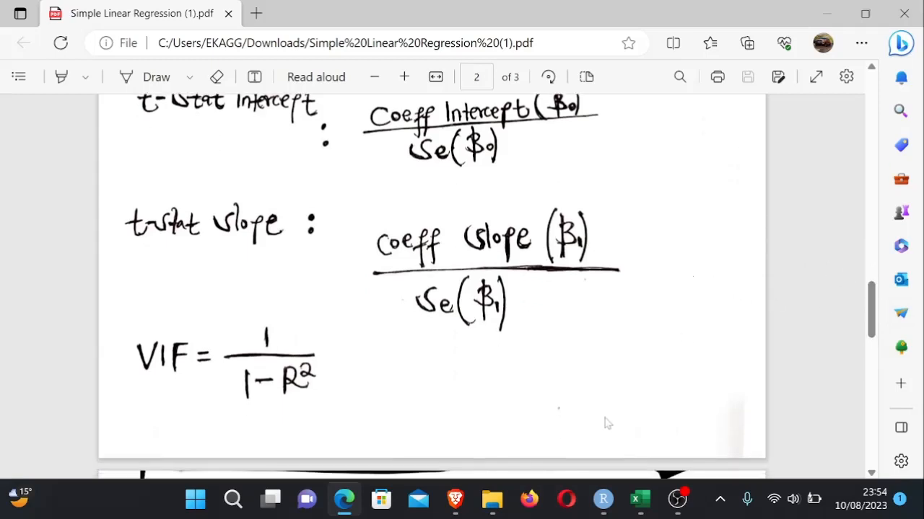
left_click(644, 507)
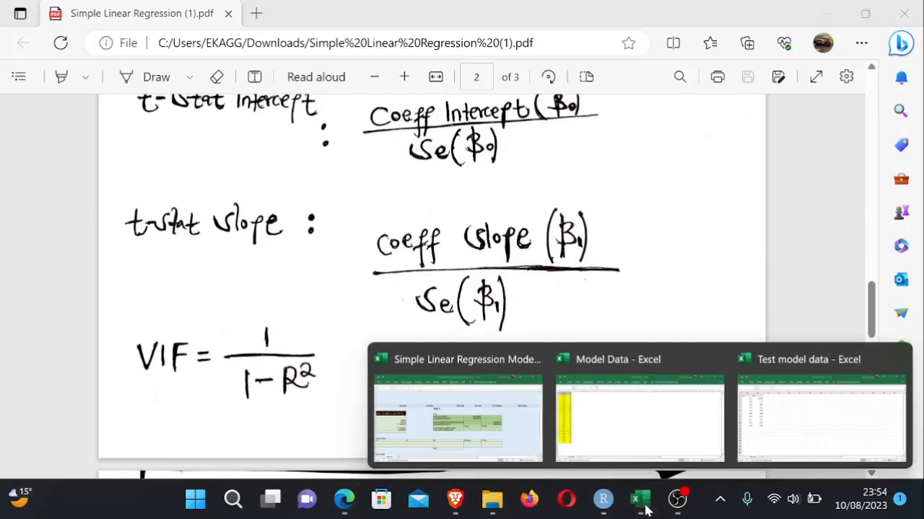
left_click(501, 449)
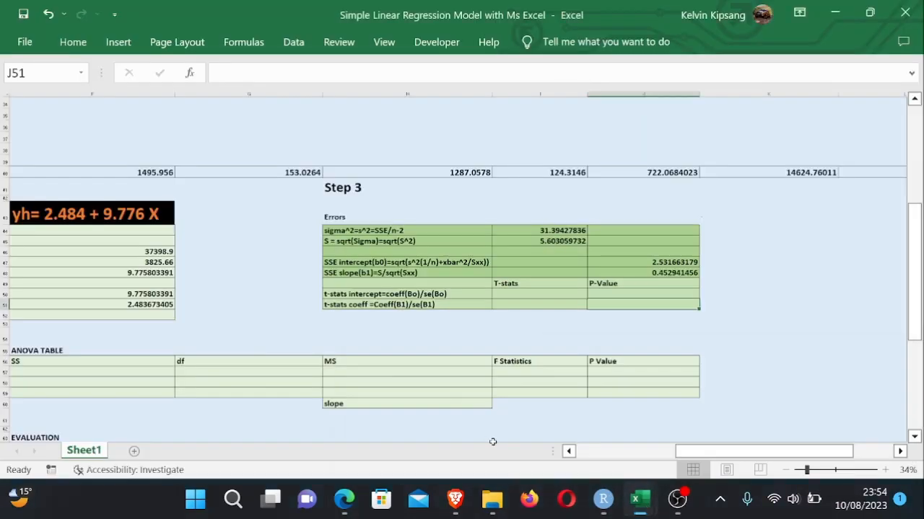
left_click(809, 323)
- Enter the intercept t-statistic formula =F51/J47 in I50
left_click(531, 293)
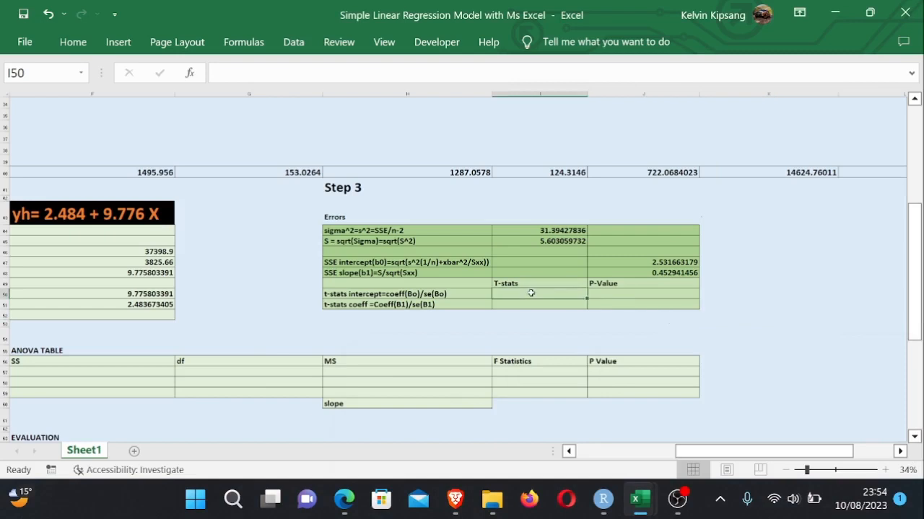
type("=")
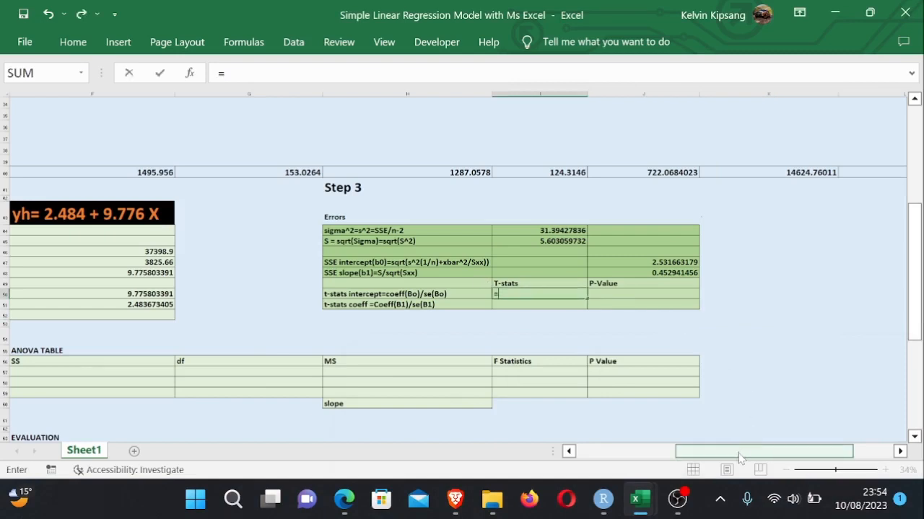
left_click_drag(739, 459, 698, 457)
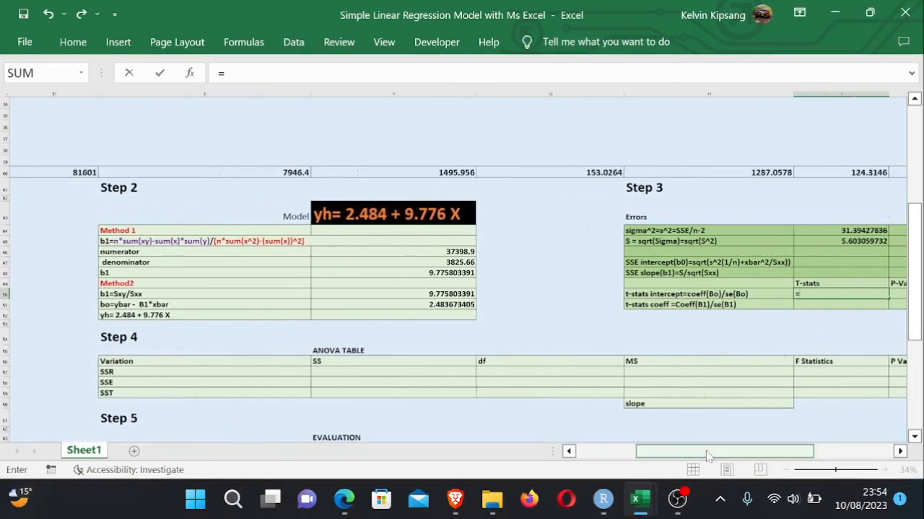
left_click(448, 305)
type("/")
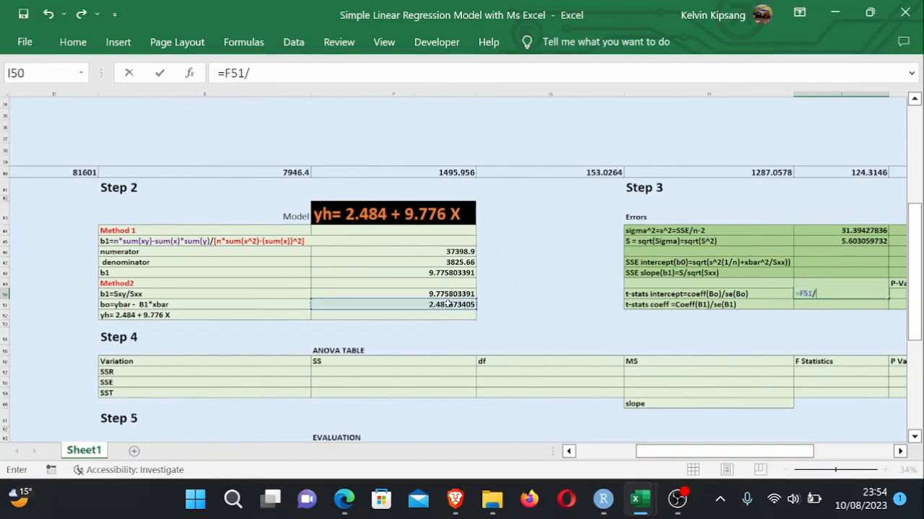
left_click_drag(674, 455, 726, 469)
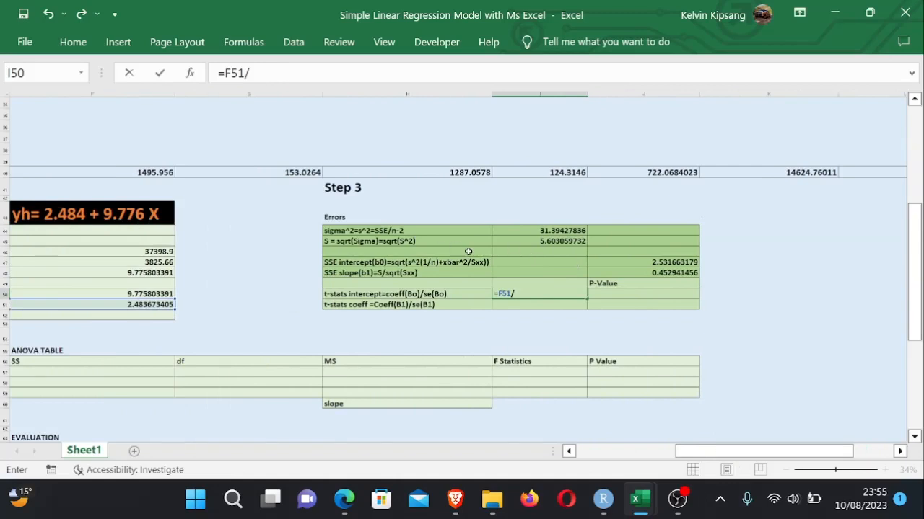
left_click(660, 264)
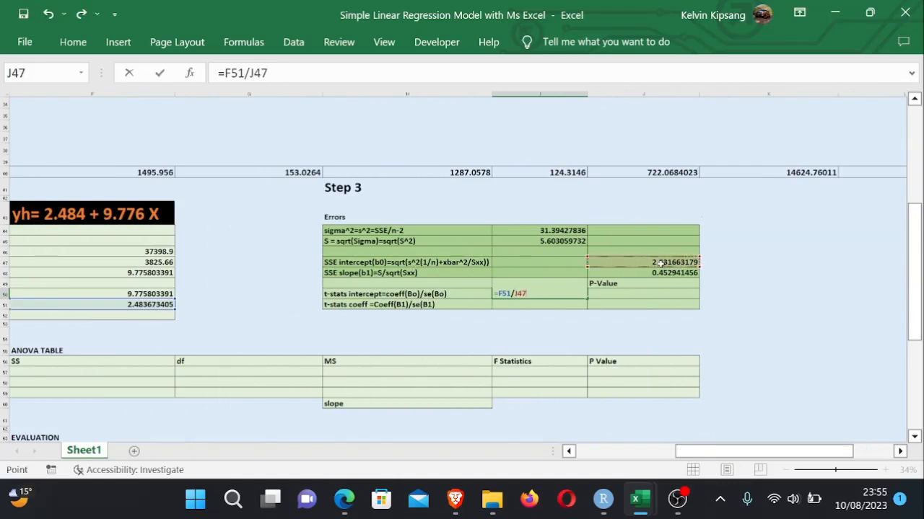
key("Return")
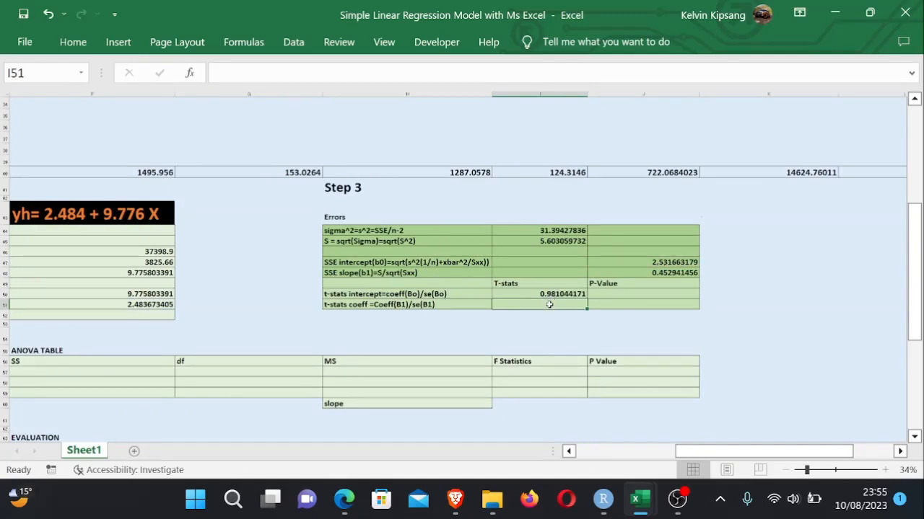
- Enter the slope t-statistic formula =F50/J48 in I51
type("=")
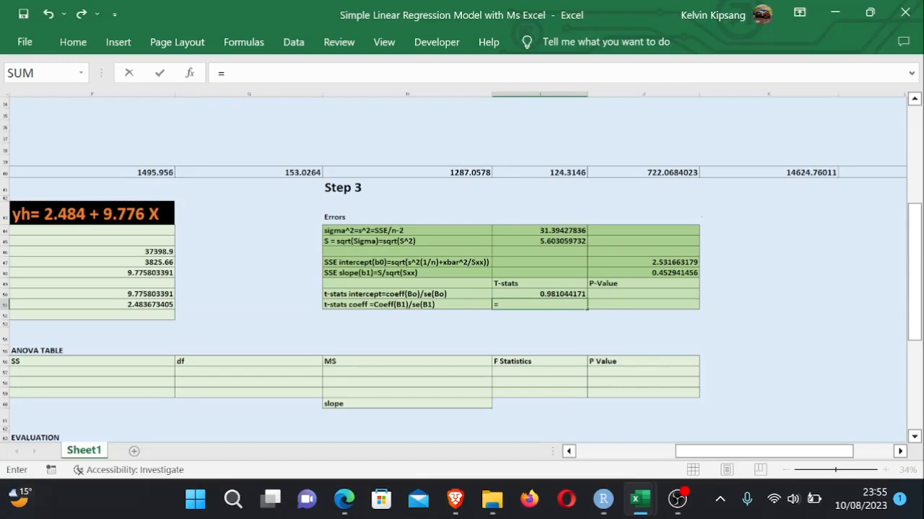
left_click_drag(754, 451, 708, 453)
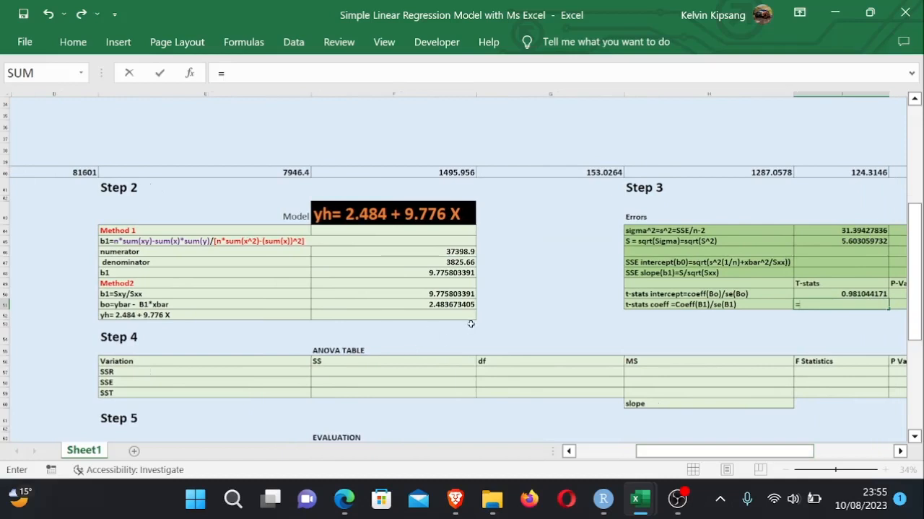
left_click(441, 294)
type("/")
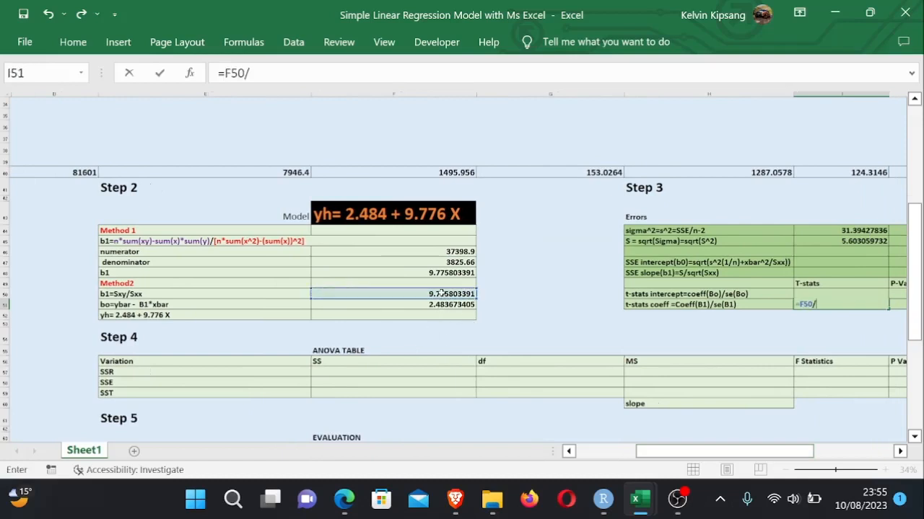
left_click_drag(703, 453, 764, 460)
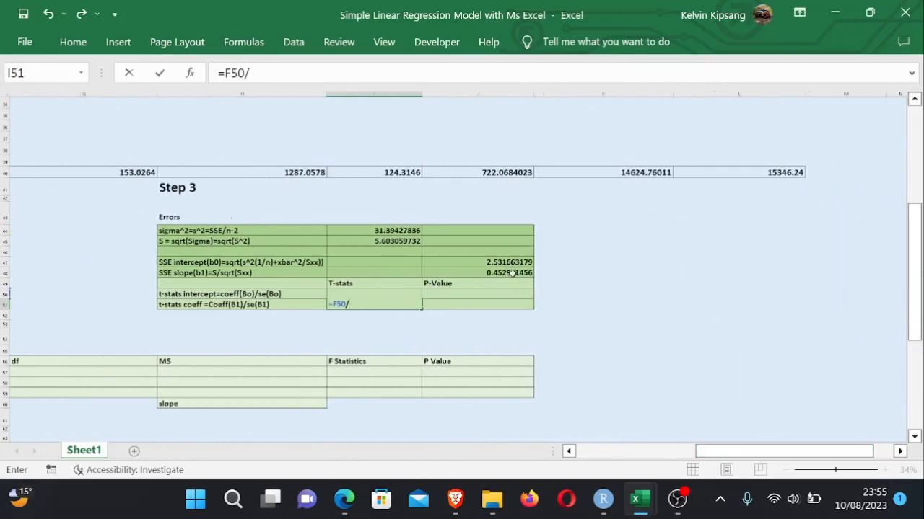
left_click(510, 273)
key("Return")
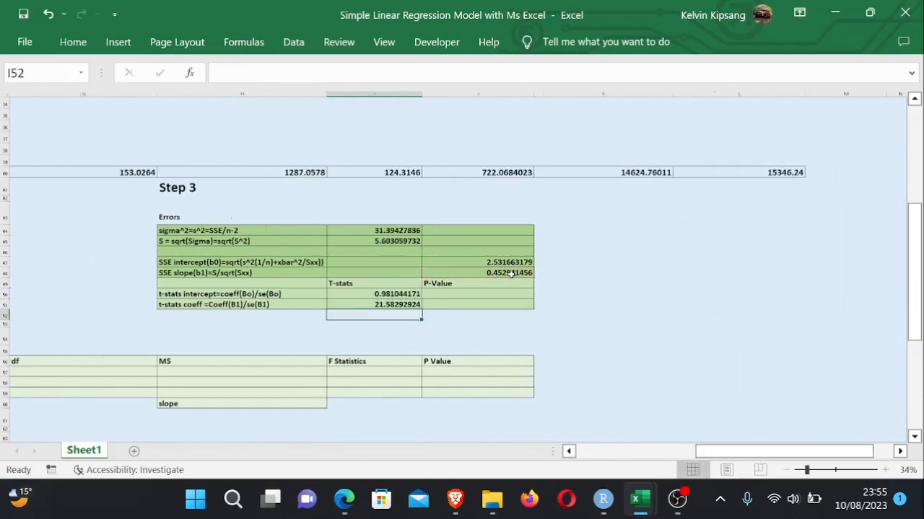
- Enter the intercept p-value formula =T.DIST.2T(I50,B45-1) in J50
left_click(589, 324)
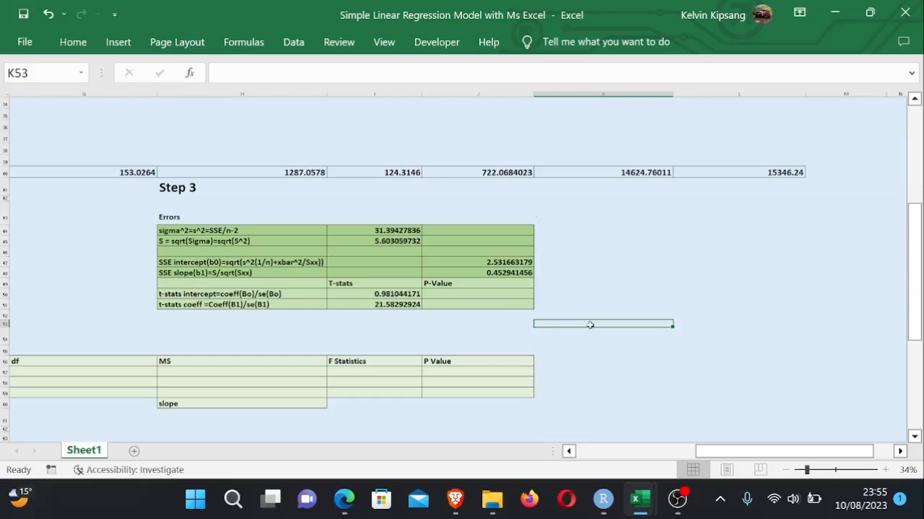
left_click(467, 292)
type("=T")
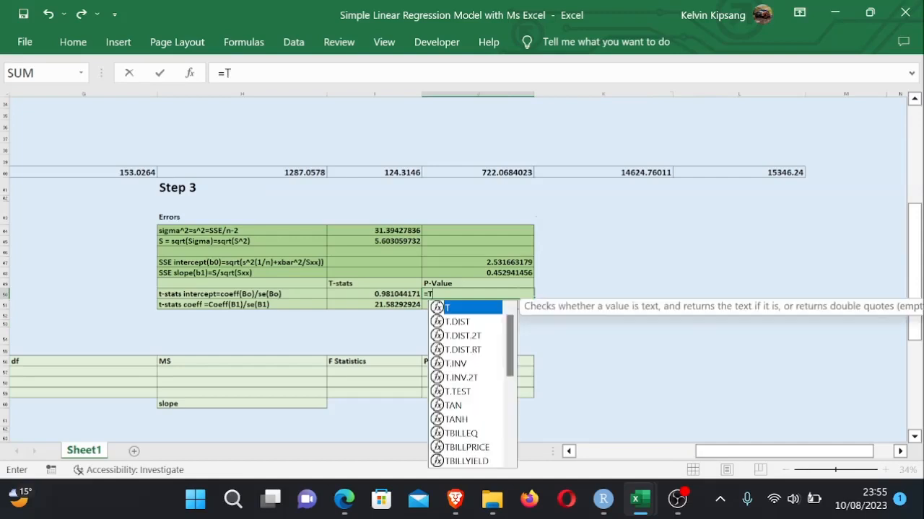
type(".DIST")
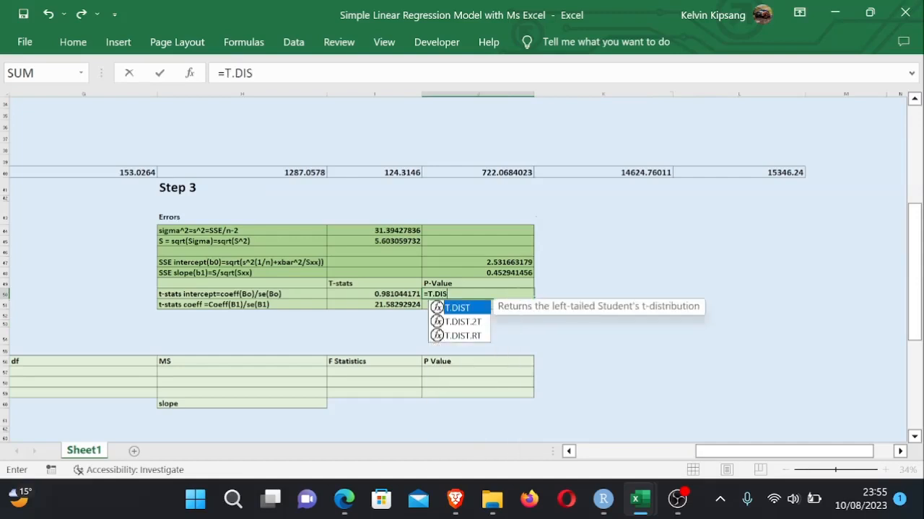
double_click(471, 322)
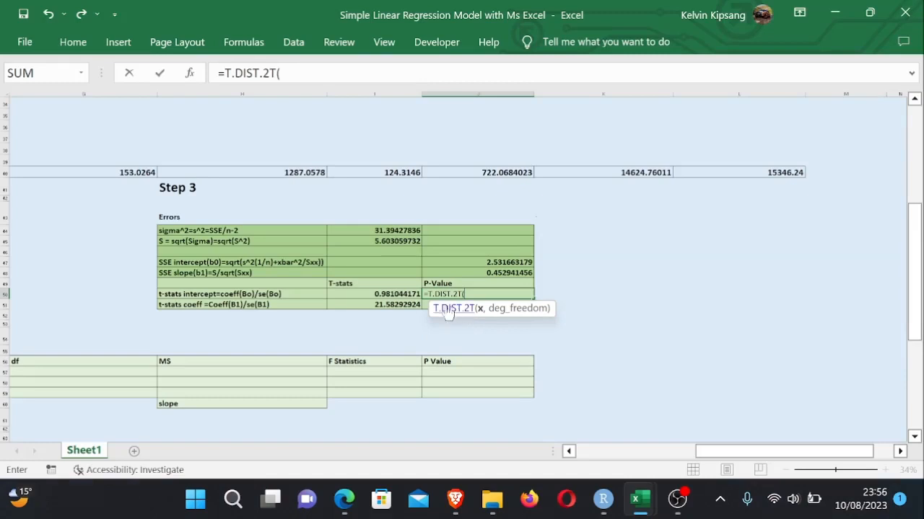
left_click(399, 294)
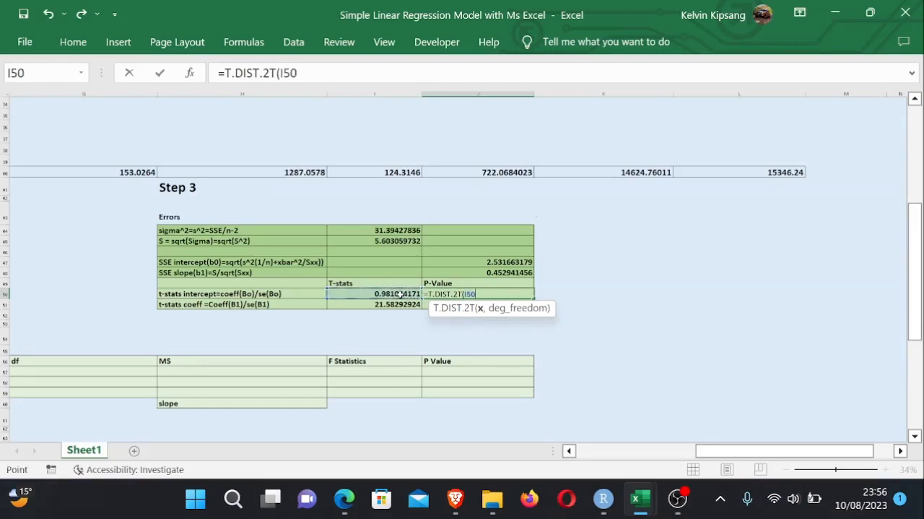
type(",")
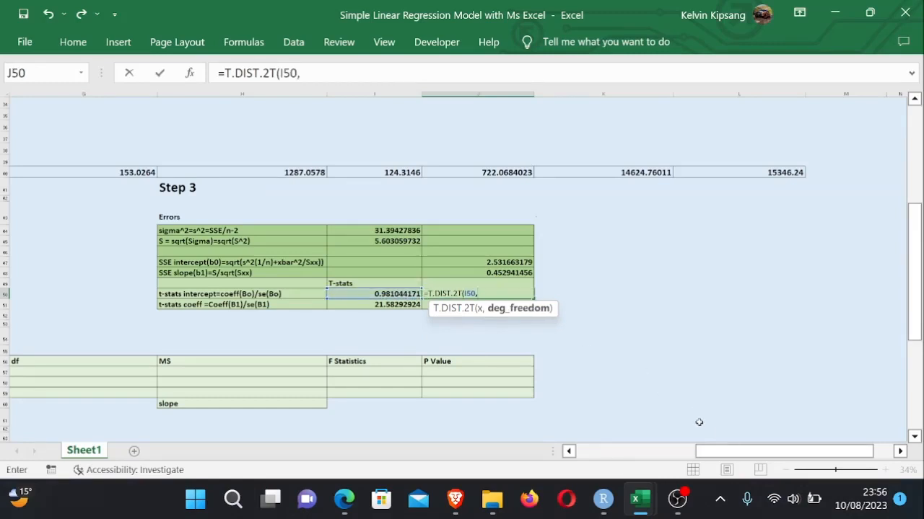
left_click_drag(722, 455, 596, 456)
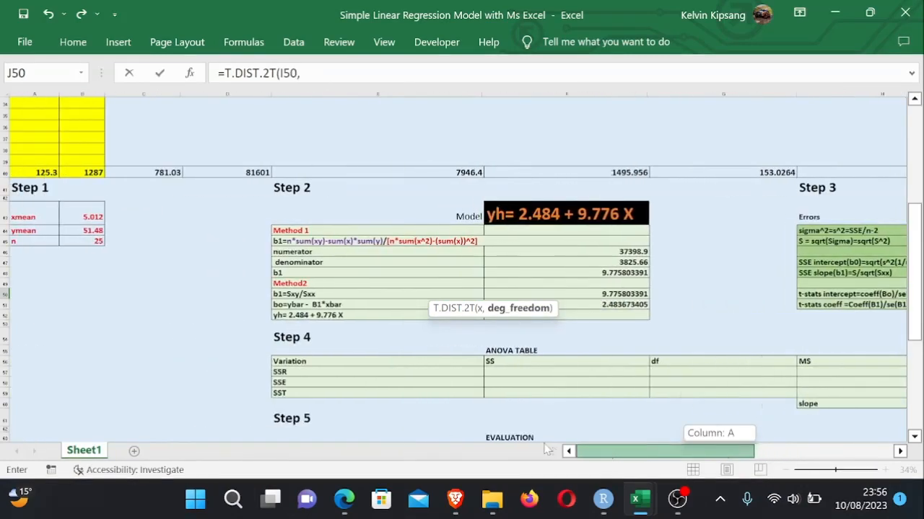
left_click(95, 242)
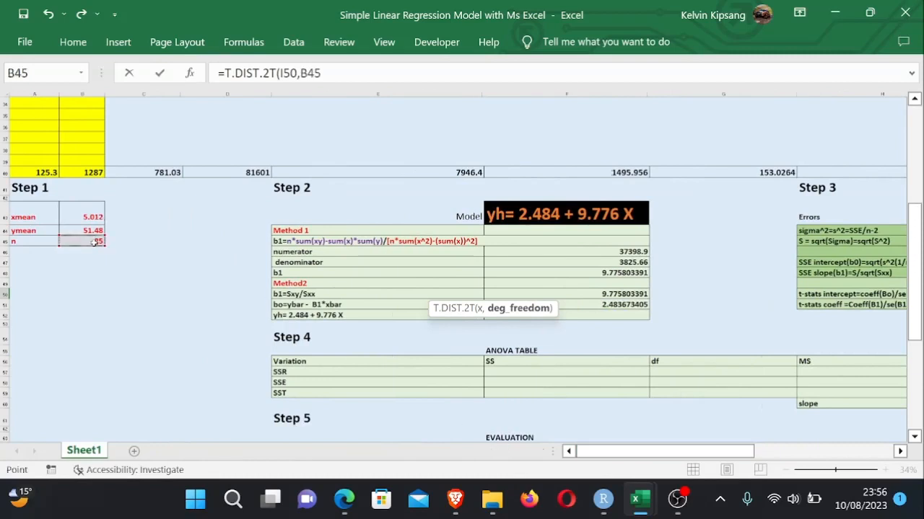
type("-1")
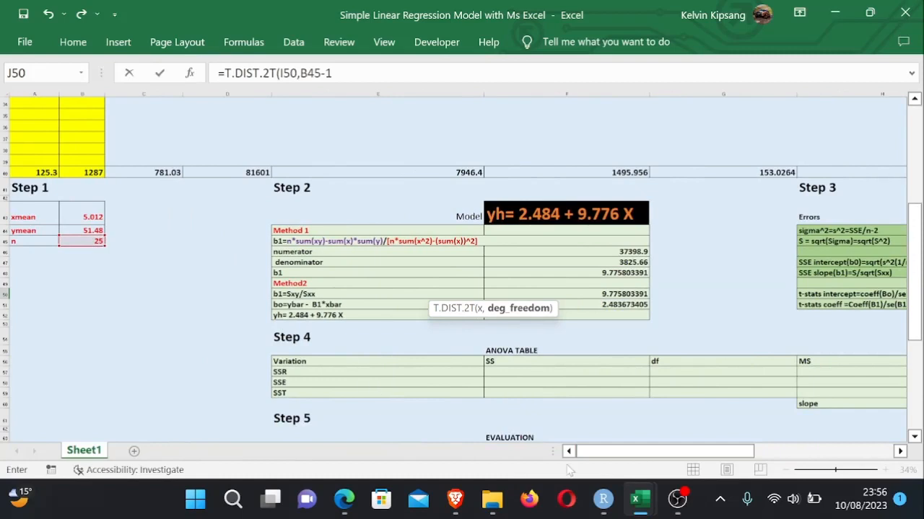
left_click_drag(603, 461, 709, 463)
type(")")
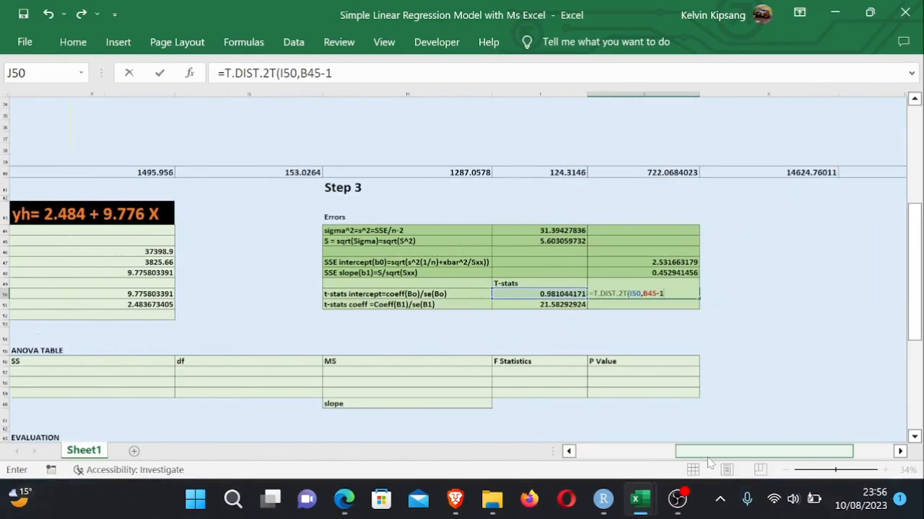
key("Return")
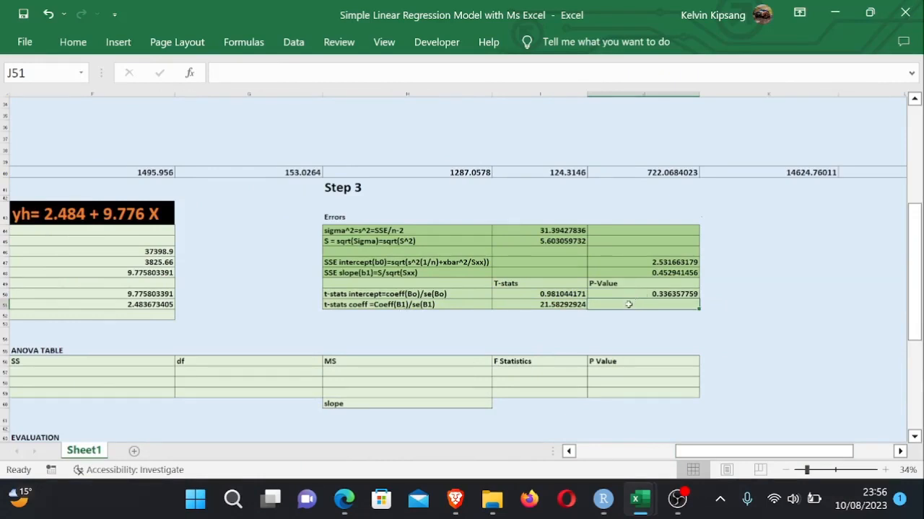
- Enter the slope p-value formula =T.DIST.2T(I51,B45-1) in J51
type("=")
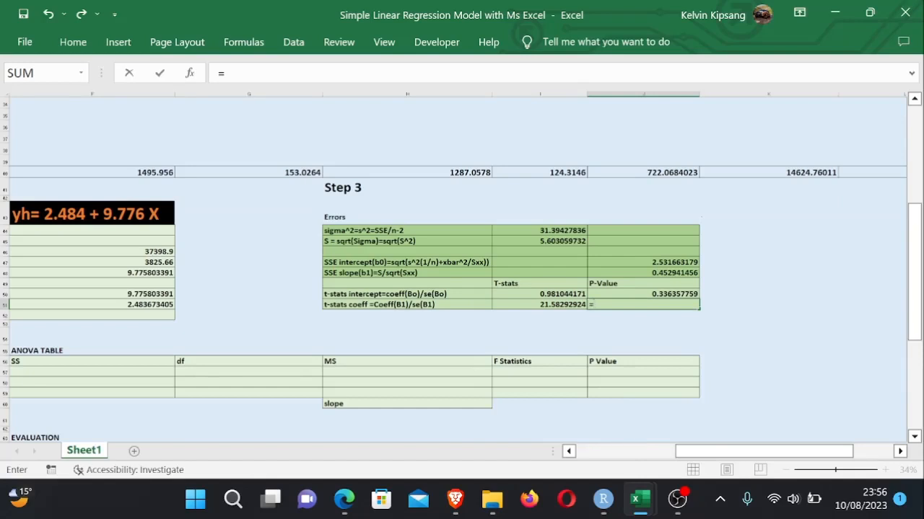
type("t.d")
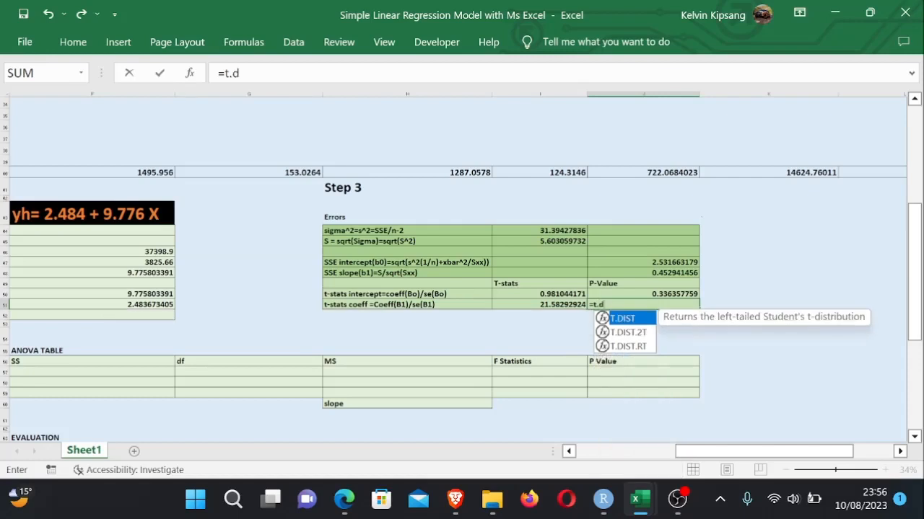
type("ist")
double_click(627, 332)
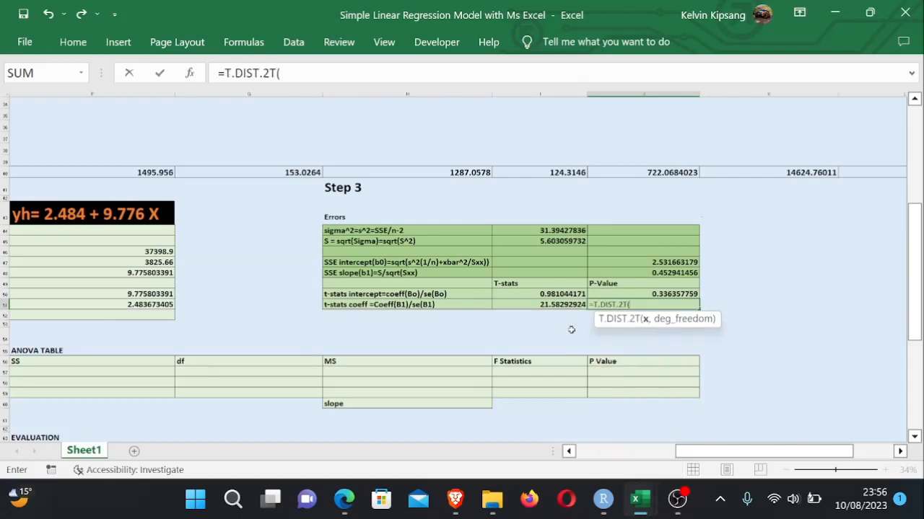
left_click(550, 305)
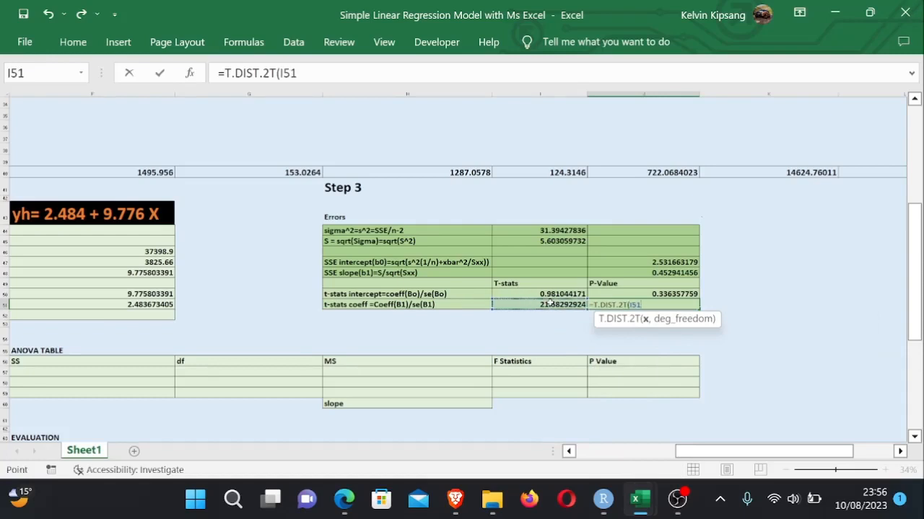
type(",")
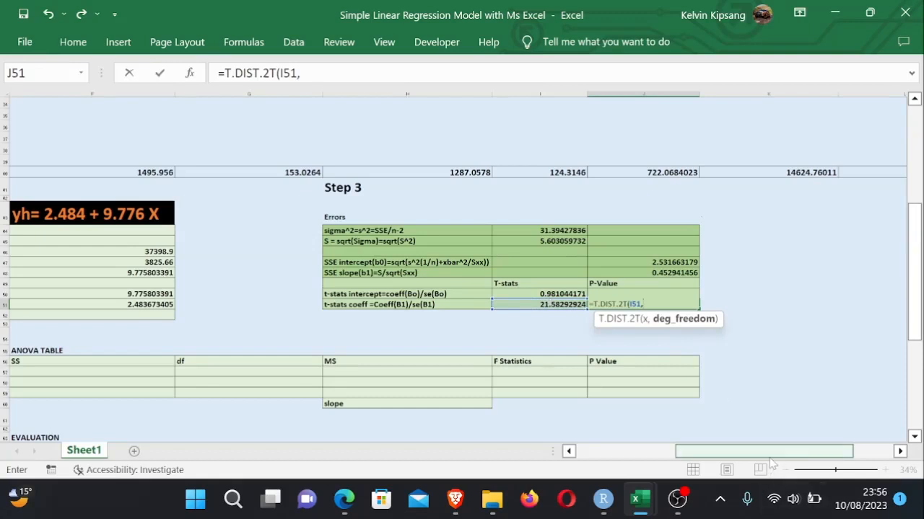
left_click_drag(770, 457, 690, 453)
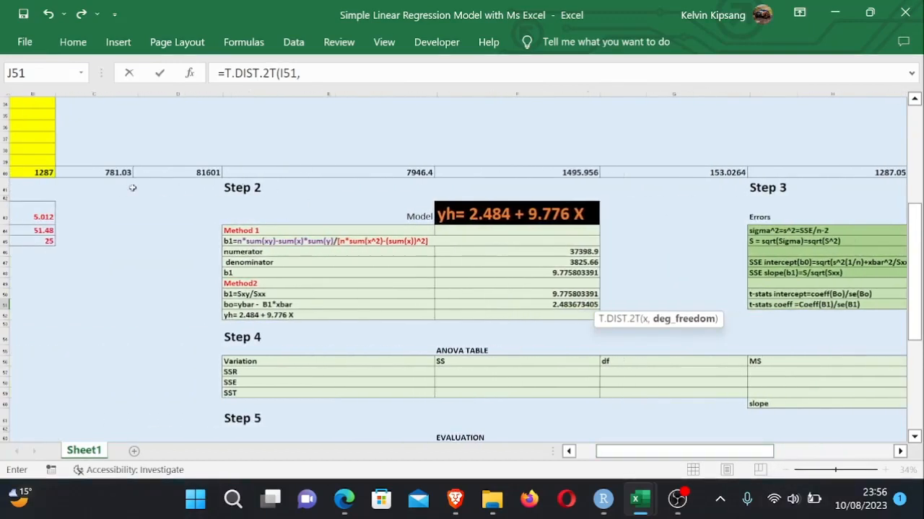
left_click(51, 241)
type("-1")
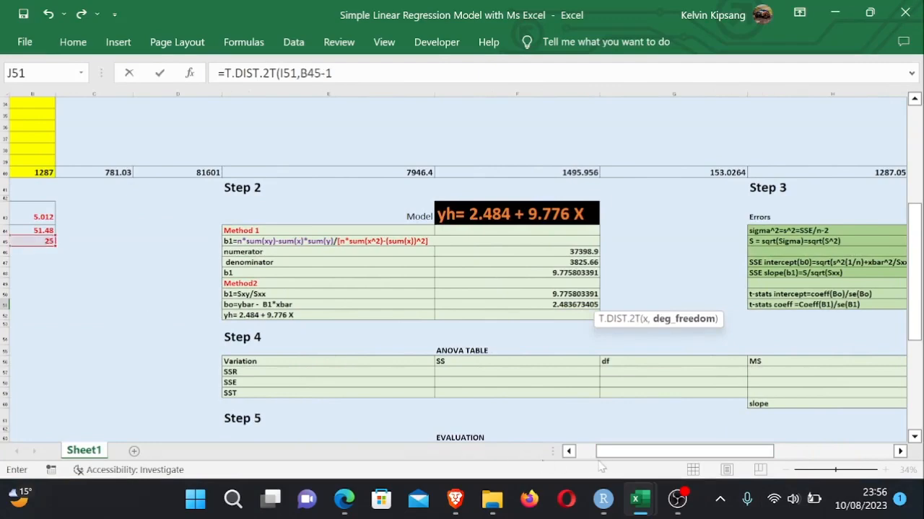
left_click_drag(604, 460, 713, 453)
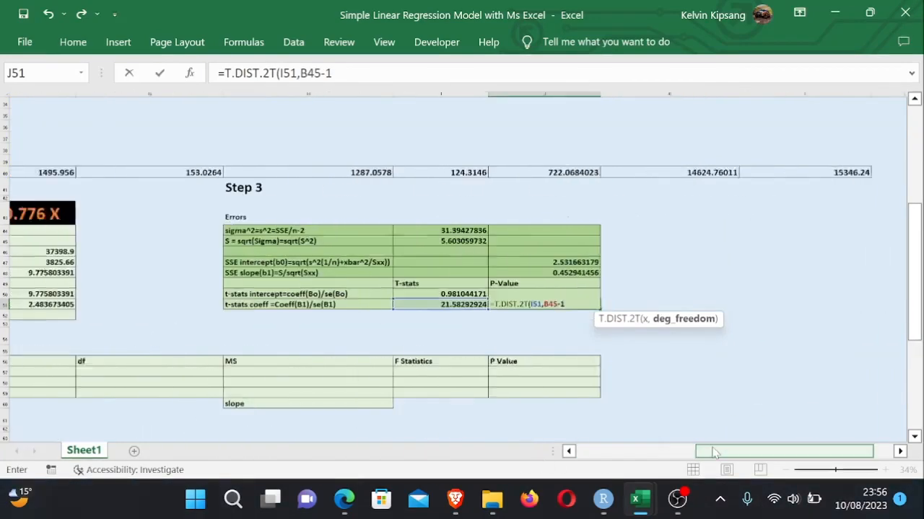
type(")")
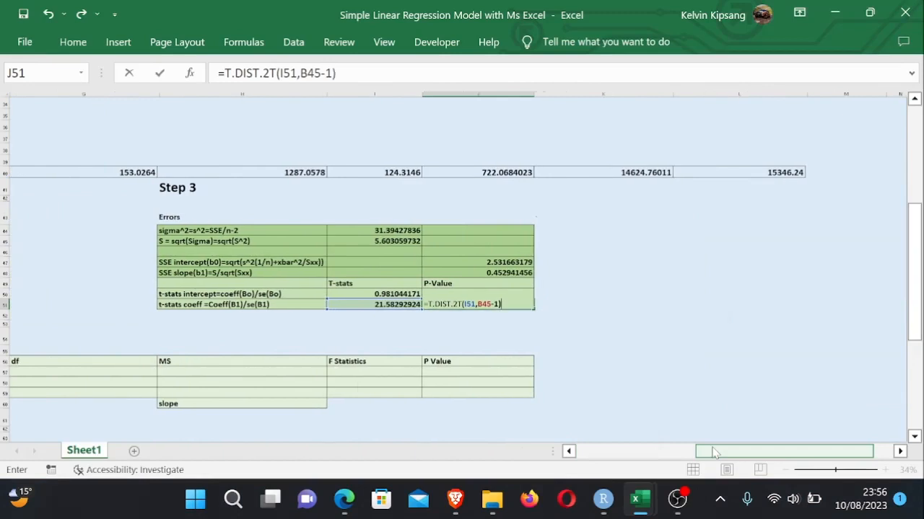
key("Return")
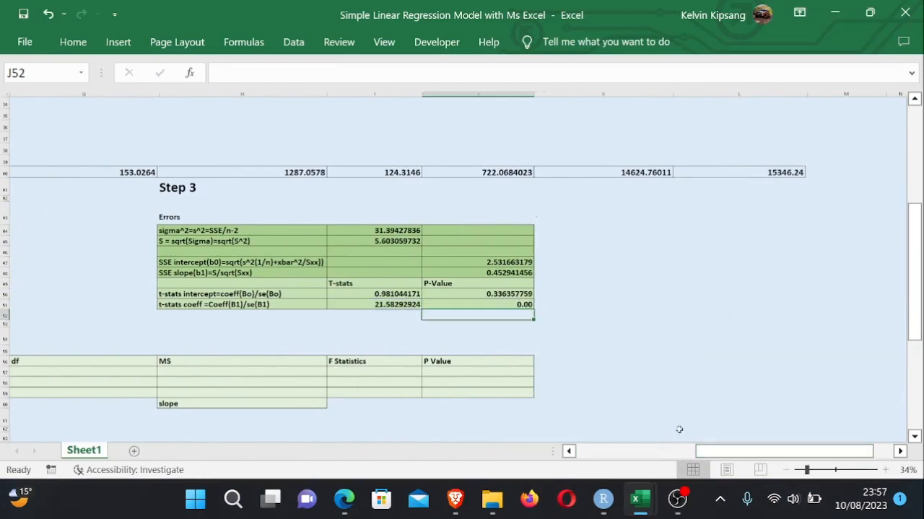
- Examine the ANOVA table layout and the SSE, SSR and SST totals in the additional columns
left_click(650, 350)
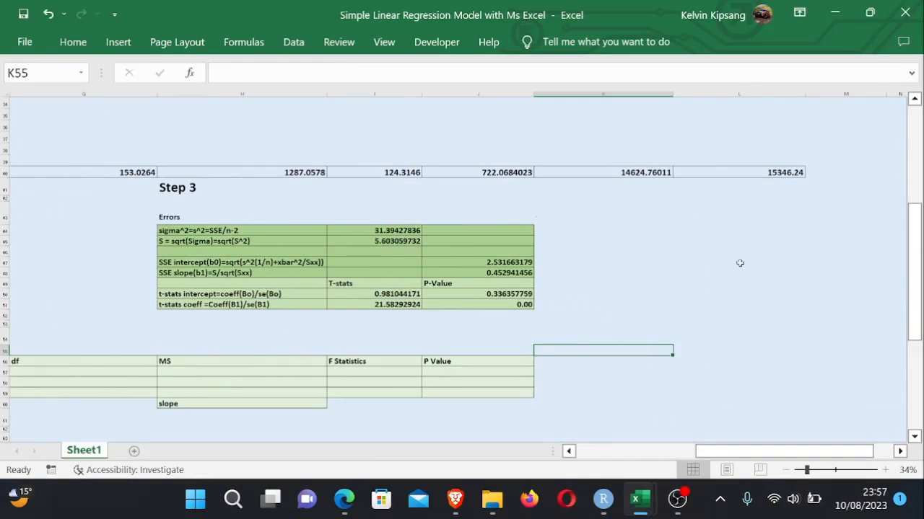
left_click_drag(915, 258, 915, 263)
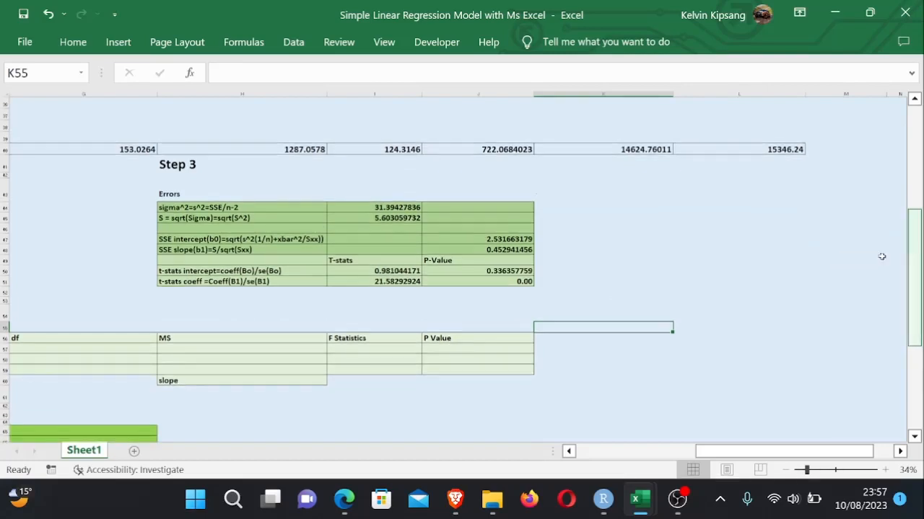
left_click(173, 170)
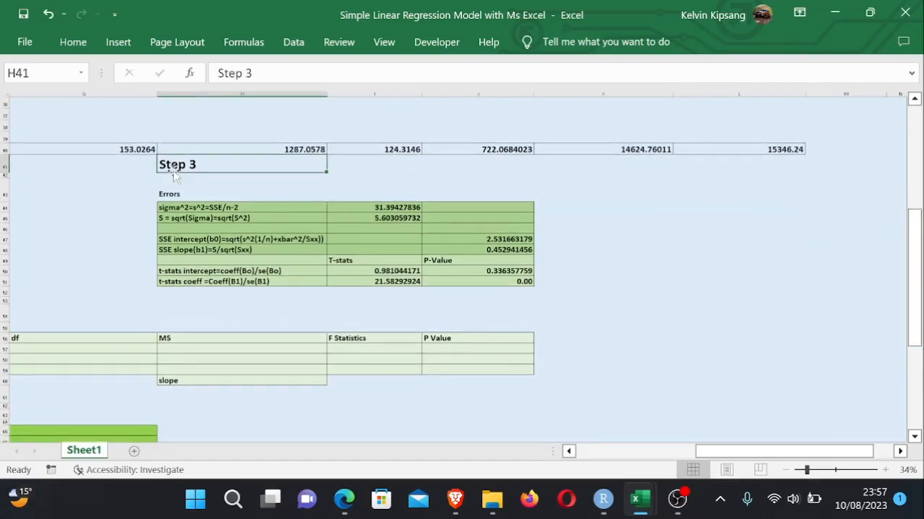
left_click(607, 294)
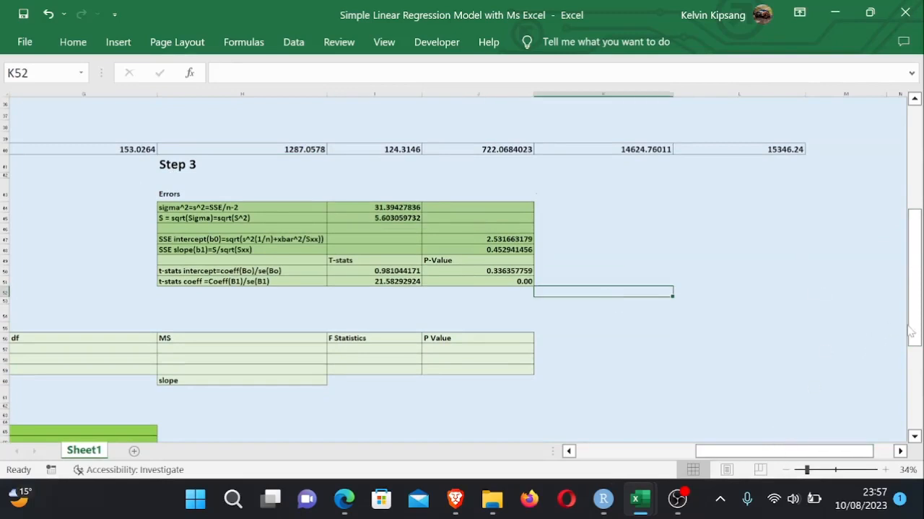
left_click_drag(912, 332, 915, 357)
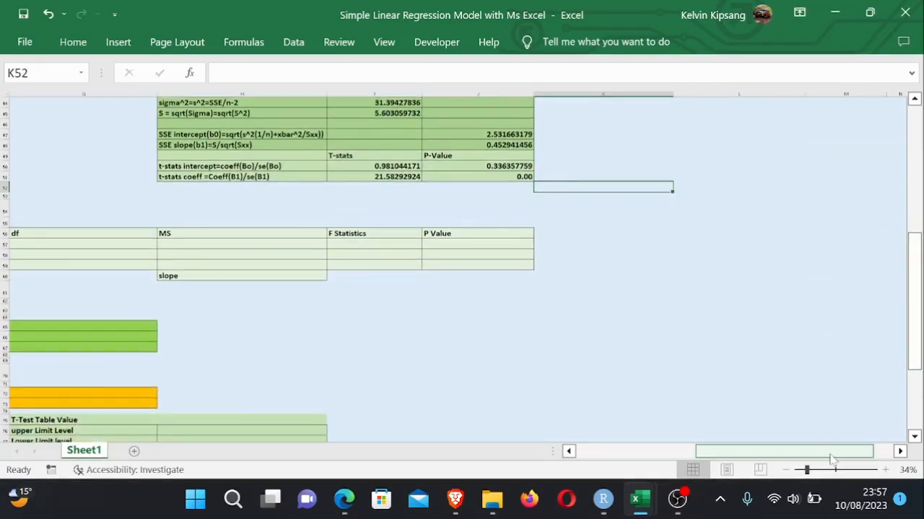
left_click_drag(822, 454, 780, 458)
left_click_drag(912, 324, 915, 334)
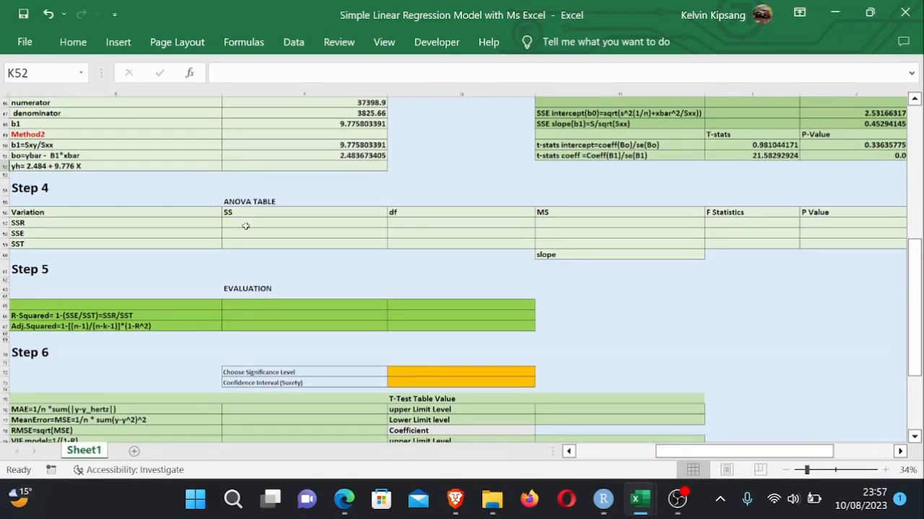
left_click(34, 225)
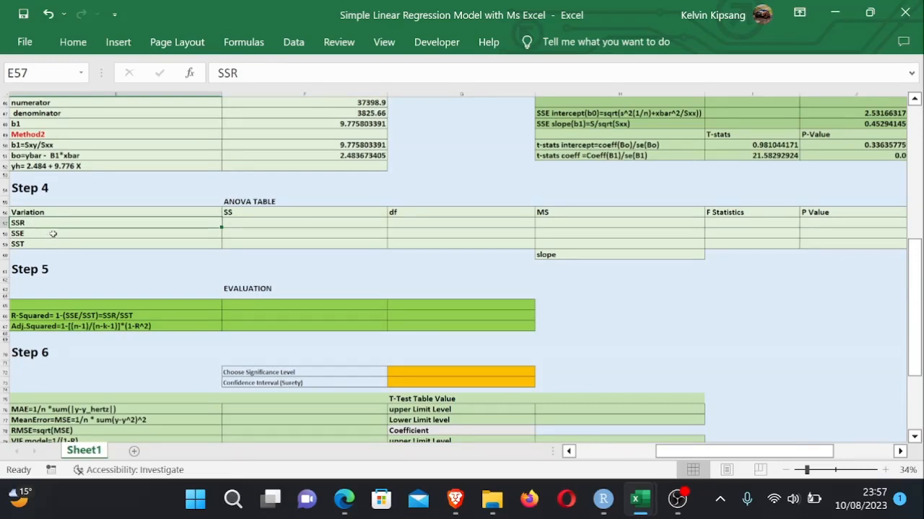
left_click(232, 244)
left_click_drag(914, 289, 915, 137)
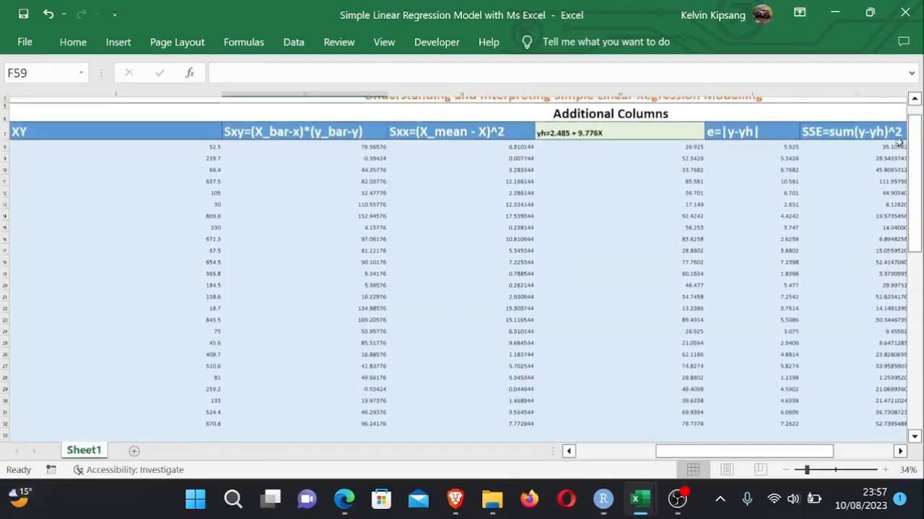
left_click_drag(720, 451, 804, 450)
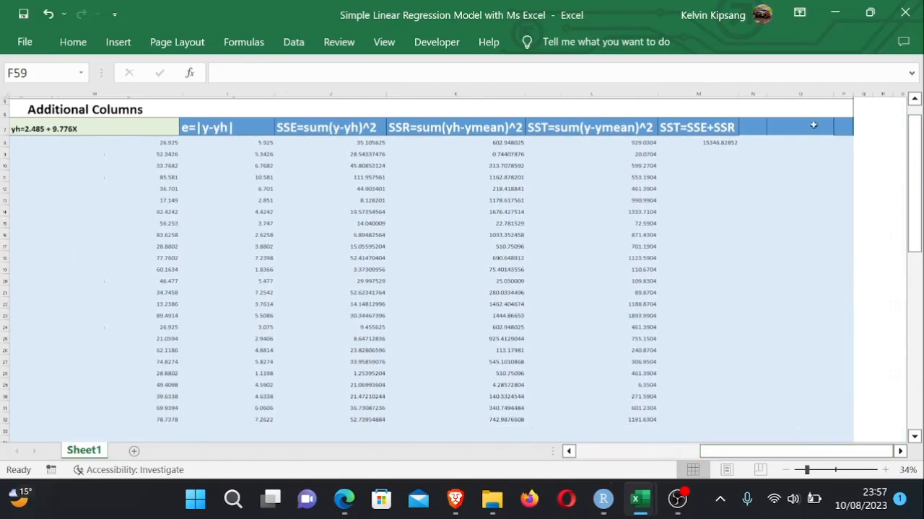
left_click_drag(921, 169, 915, 257)
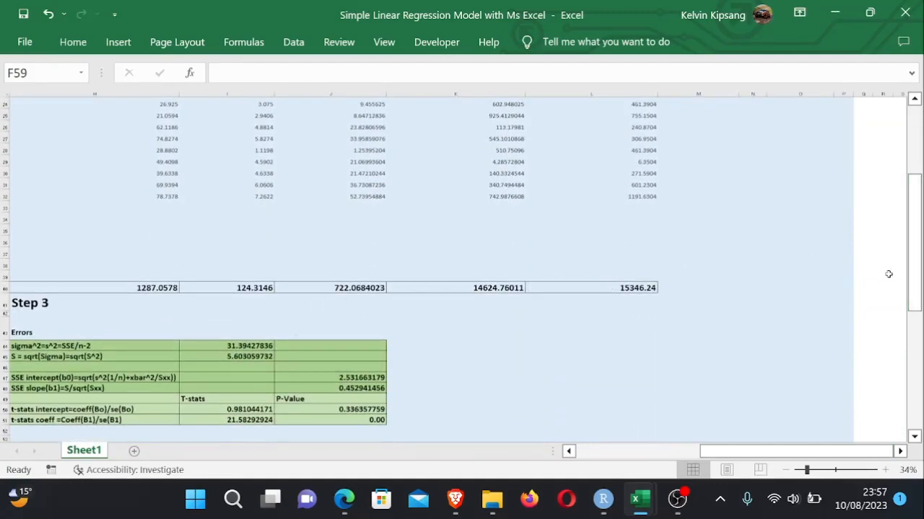
left_click_drag(913, 282, 914, 346)
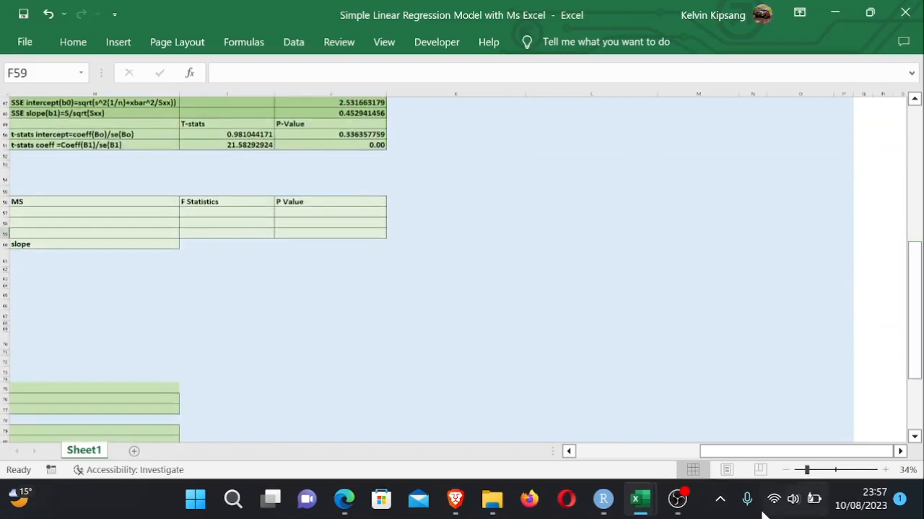
left_click_drag(763, 451, 688, 437)
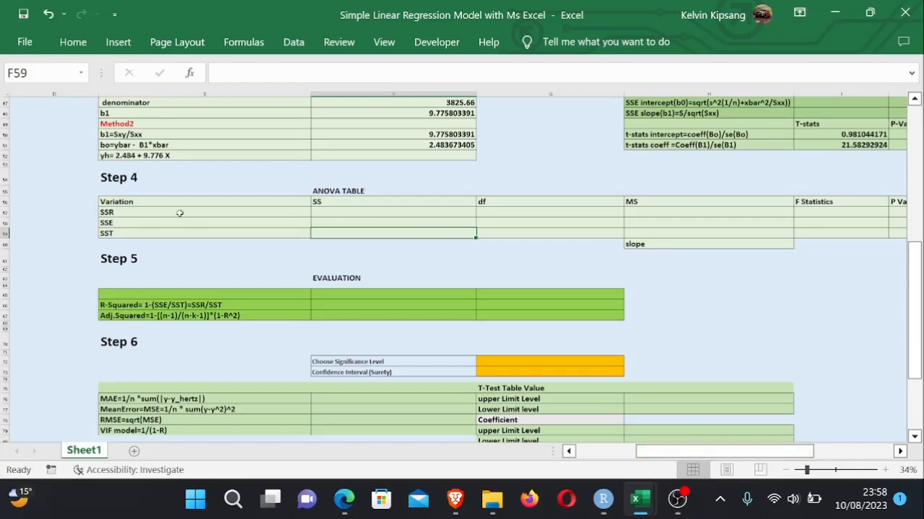
- Link the ANOVA table's SSR sum of squares in F57 to the SSR column total with =K40
left_click(336, 215)
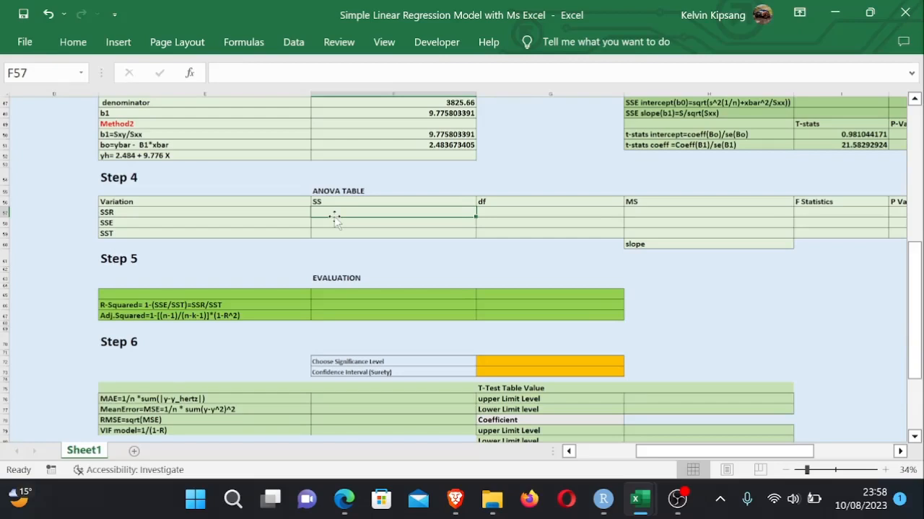
type("=")
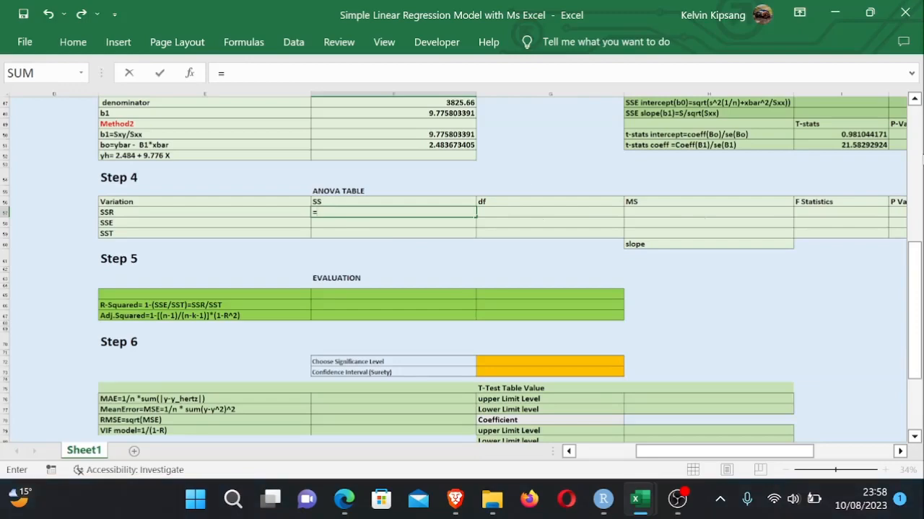
left_click_drag(912, 271, 911, 202)
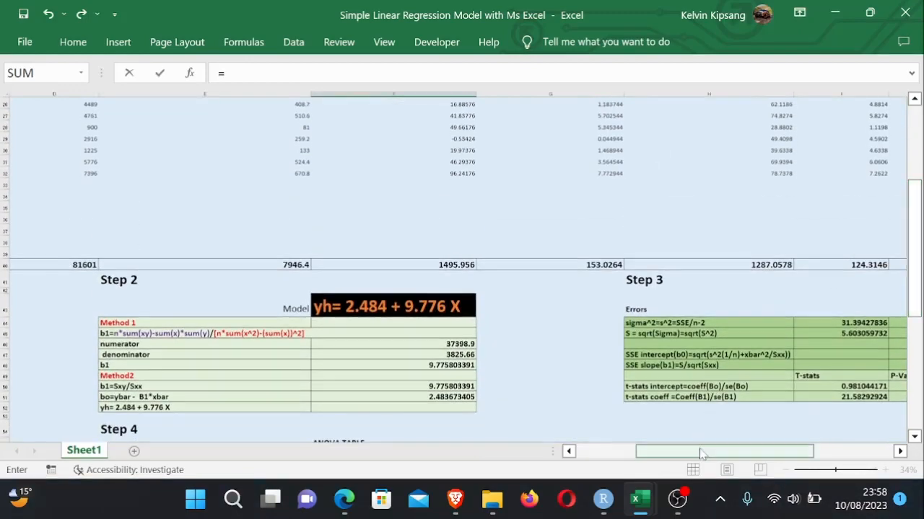
left_click_drag(700, 453, 739, 454)
mouse_move(914, 242)
left_mouse_down()
mouse_move(915, 180)
mouse_move(914, 247)
left_mouse_up()
left_click(798, 394)
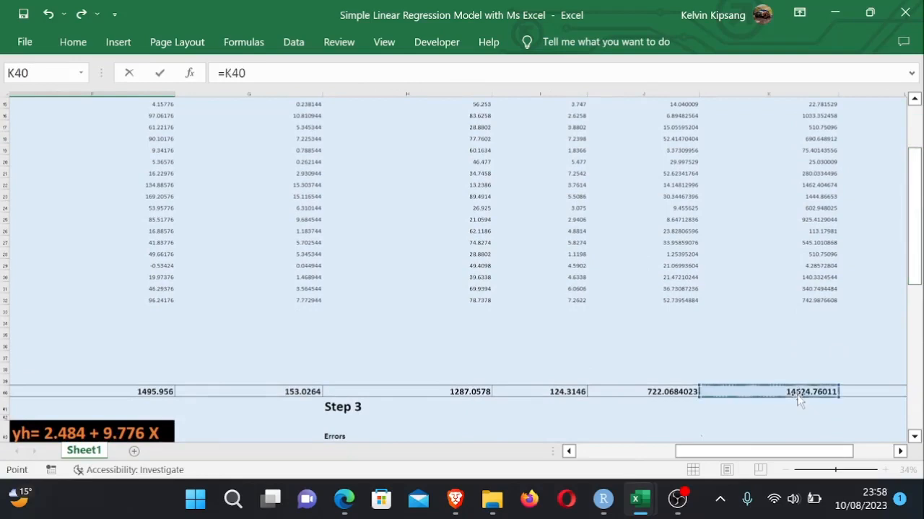
key("Return")
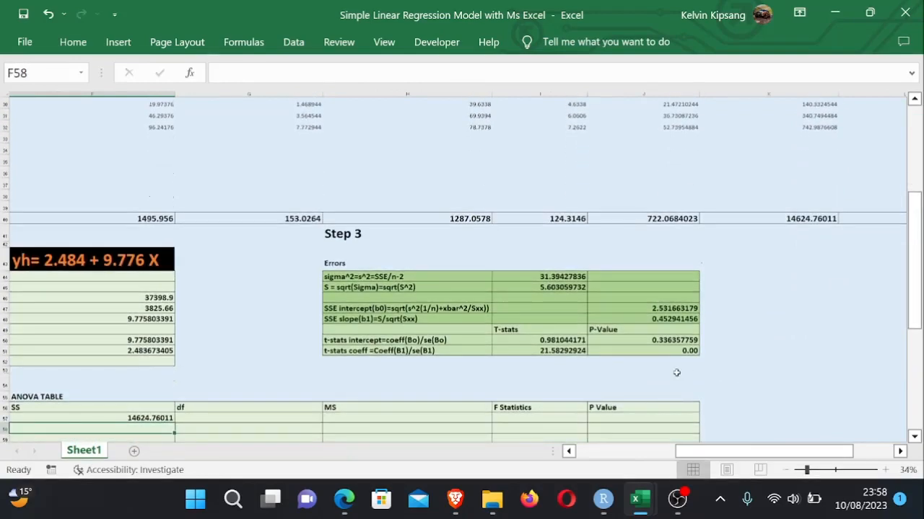
- Link the SSE sum of squares in F58 to the SSE column total with =J40
type("=")
left_click_drag(767, 452, 749, 452)
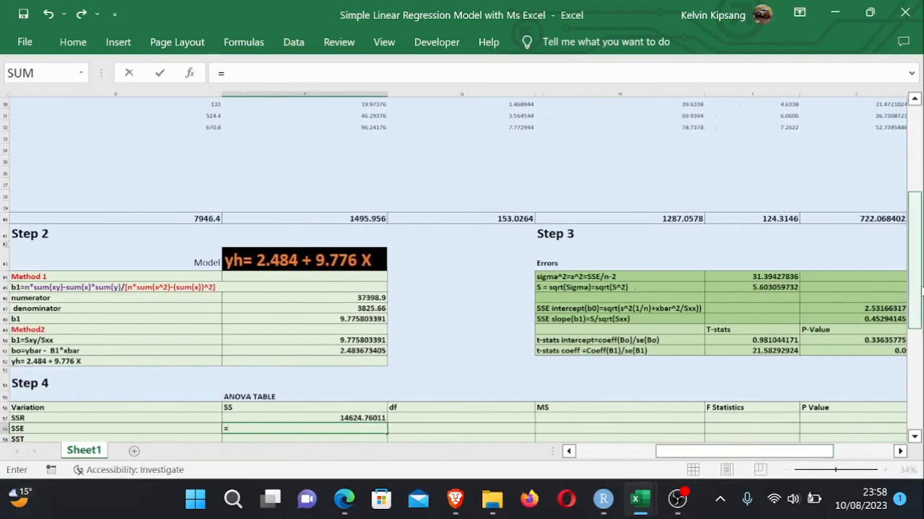
left_click_drag(920, 289, 918, 207)
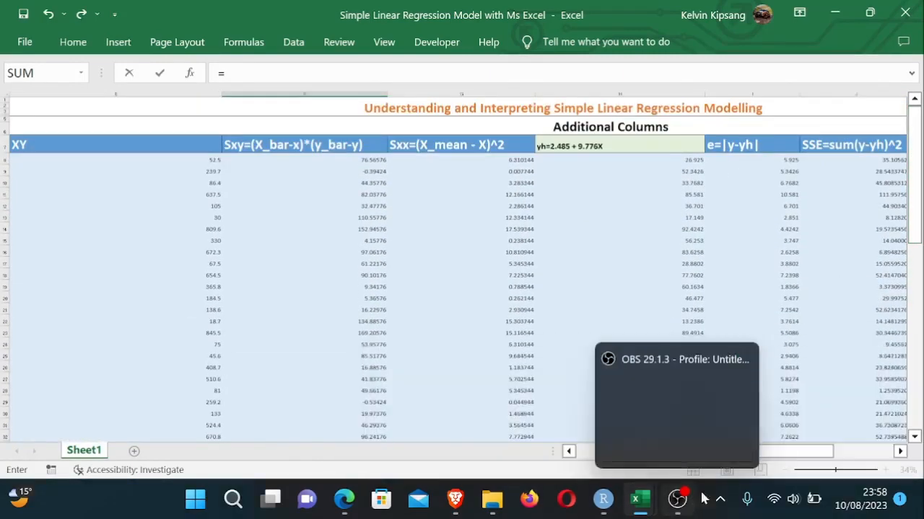
left_click_drag(766, 451, 823, 452)
left_click_drag(918, 218, 918, 230)
left_click_drag(917, 247, 917, 273)
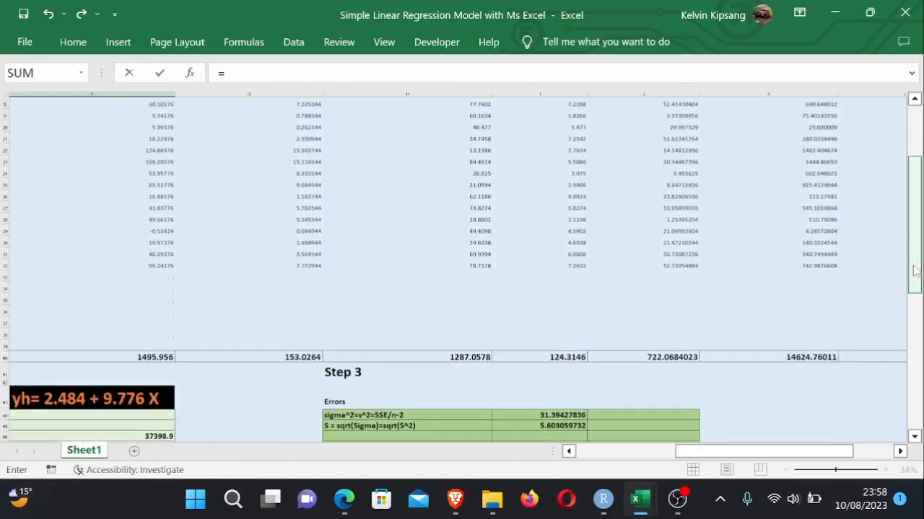
left_click(671, 357)
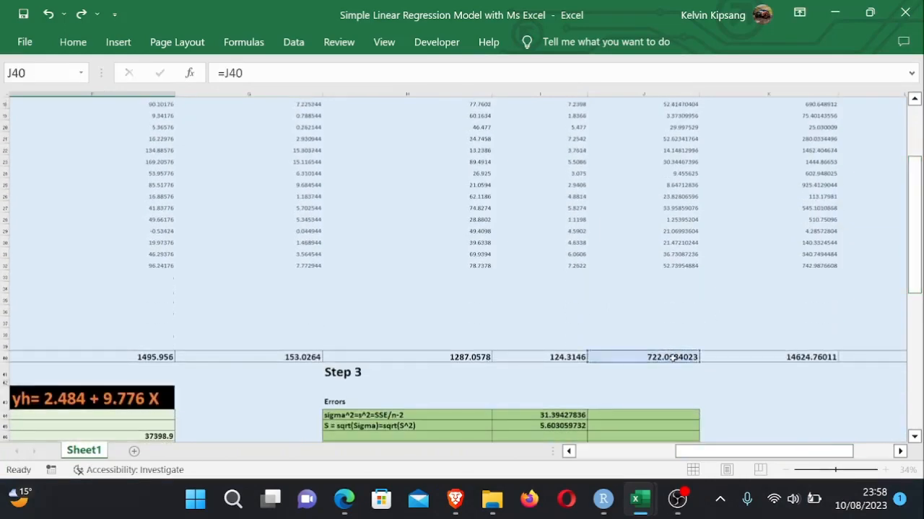
key("Return")
- Link the SST sum of squares in F59 to the SST column total with =L40
left_click_drag(777, 453, 758, 455)
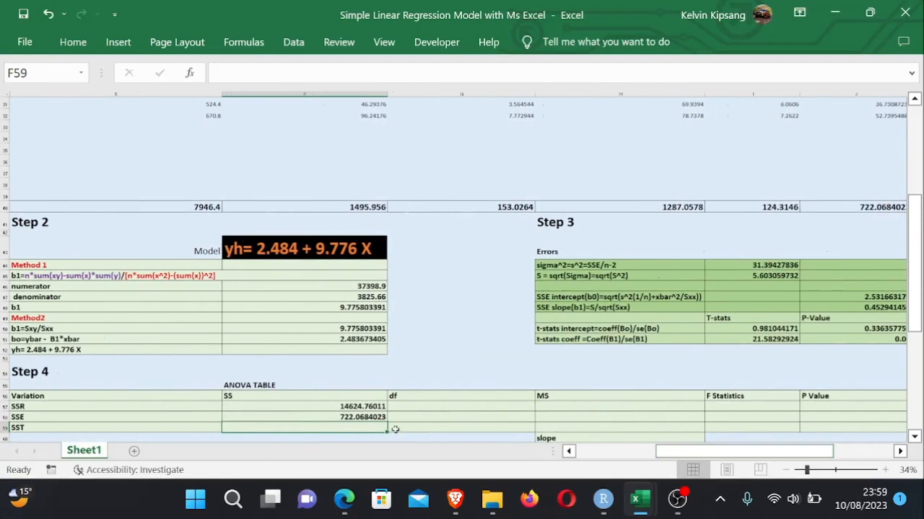
type("=")
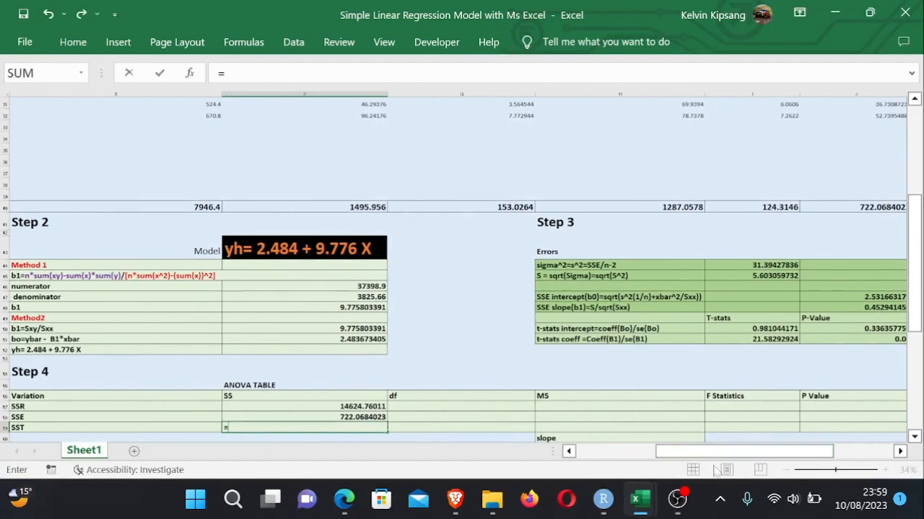
left_click_drag(743, 455, 802, 454)
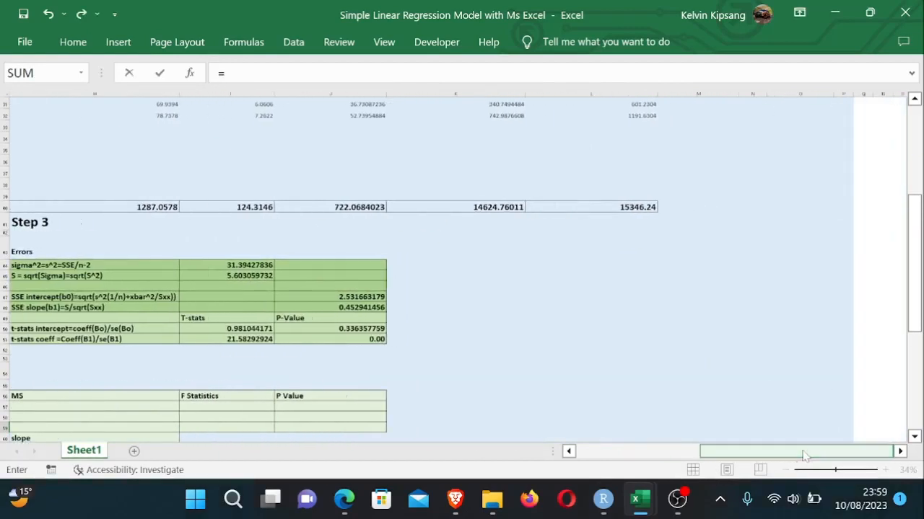
left_click(639, 207)
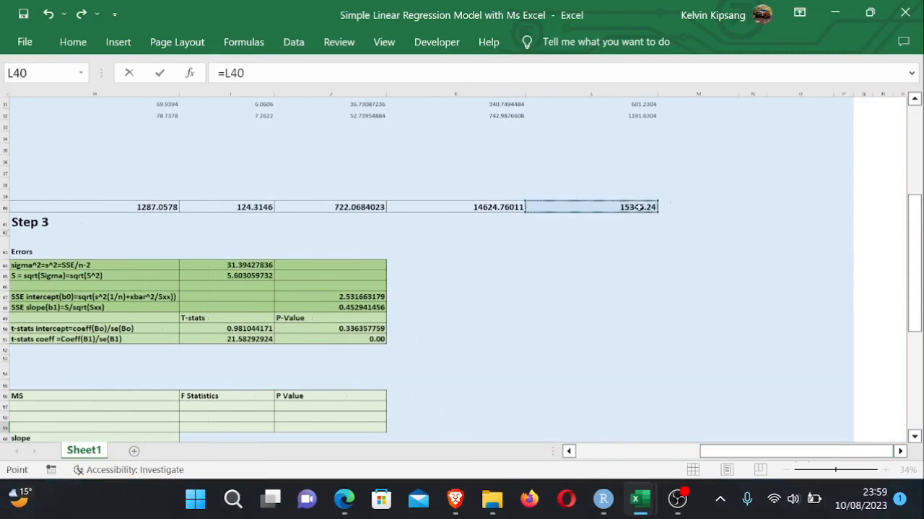
key("Return")
left_click_drag(918, 206, 918, 212)
left_click_drag(733, 456, 634, 455)
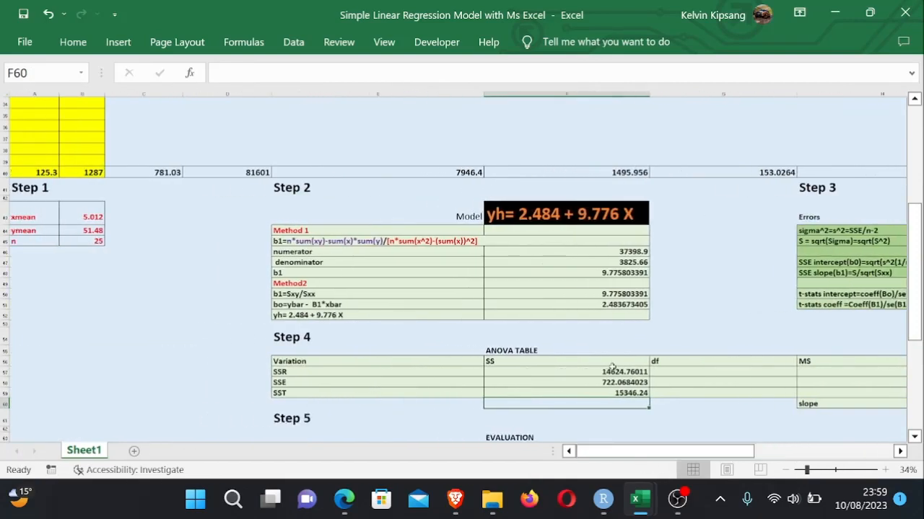
- Enter the SSR degrees of freedom in G57 as the labelled formula ="k-1="&2-1
left_click_drag(612, 371, 633, 393)
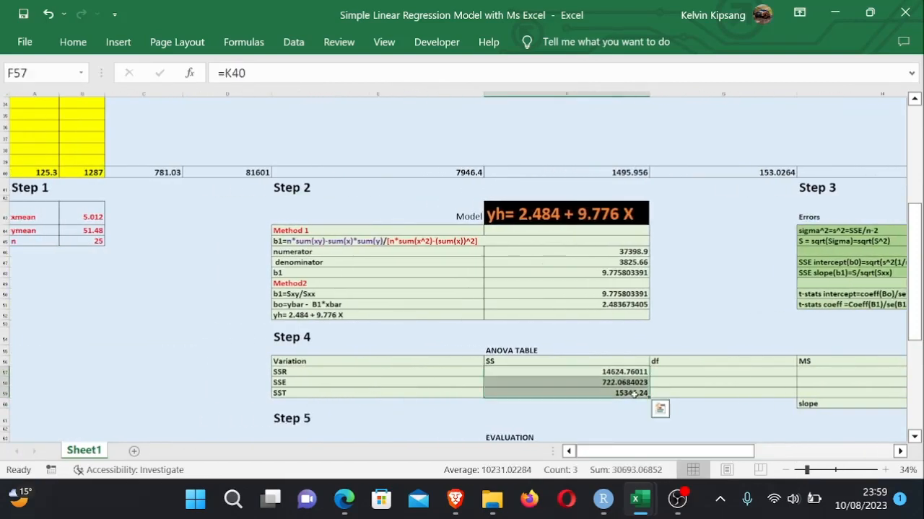
left_click_drag(682, 451, 743, 465)
left_click(518, 372)
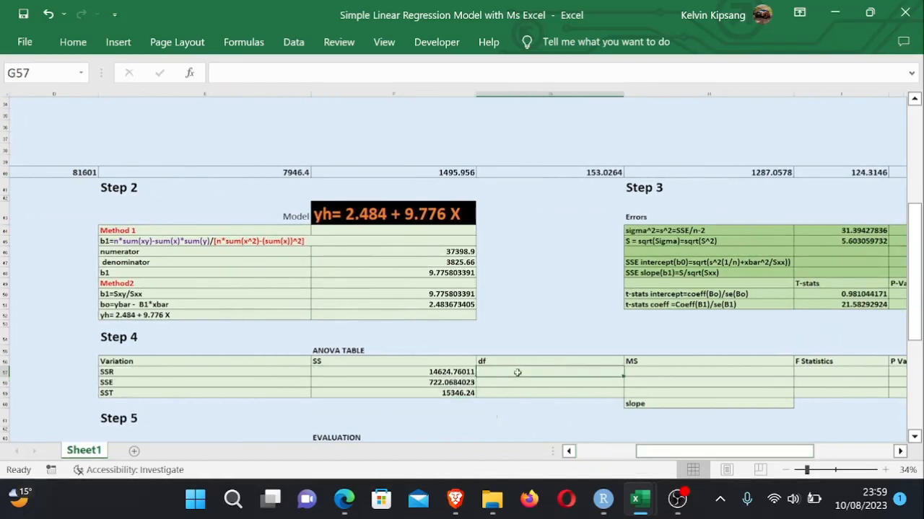
type("=")
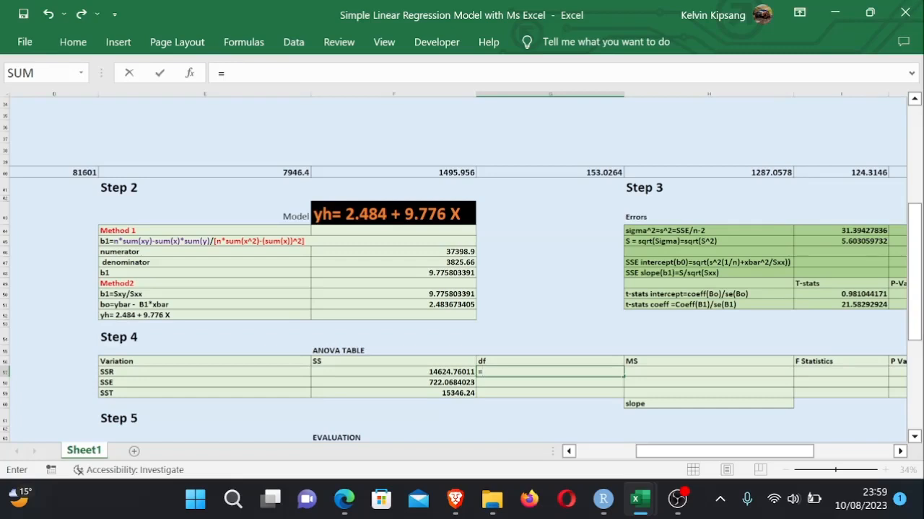
type("\"\"")
key("Left")
left_click(517, 372)
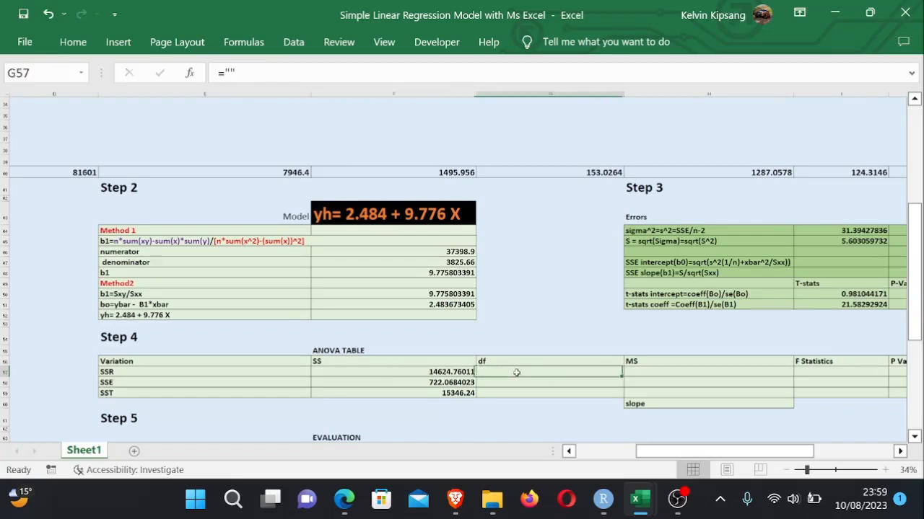
key("F2")
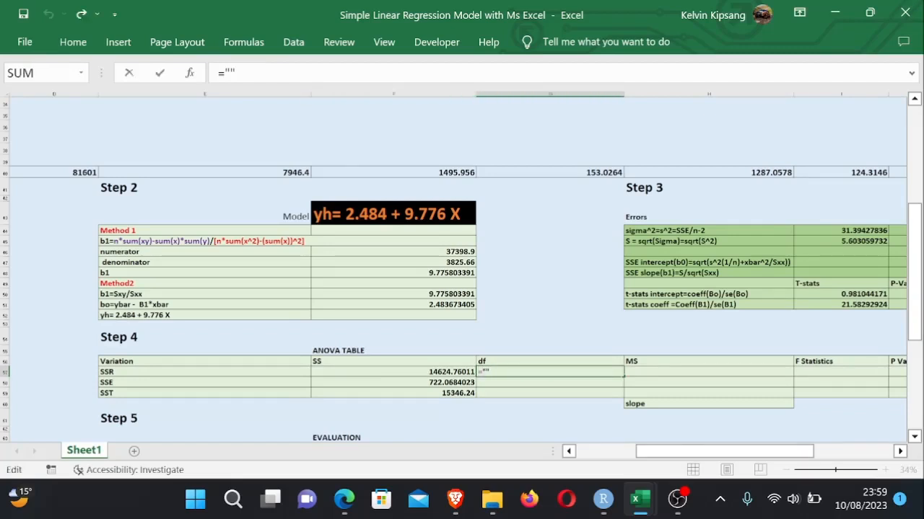
key("Left")
type("k-1\"")
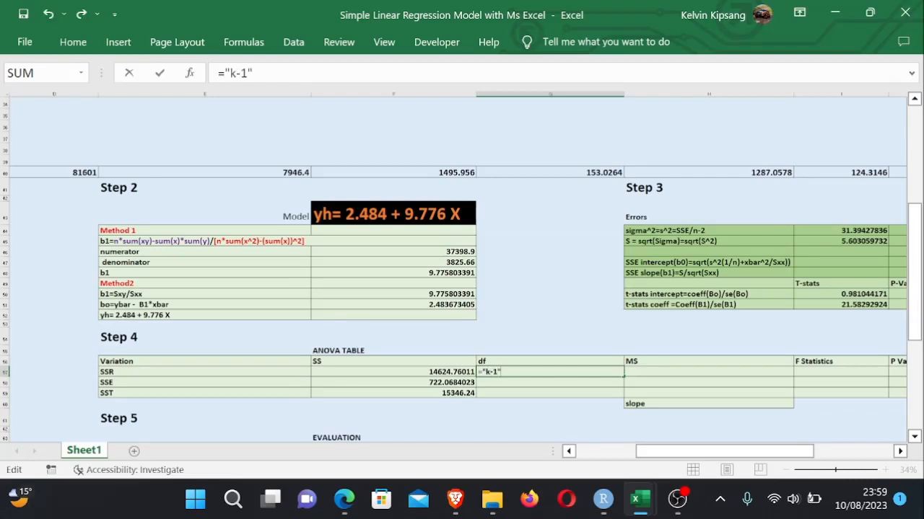
type("&")
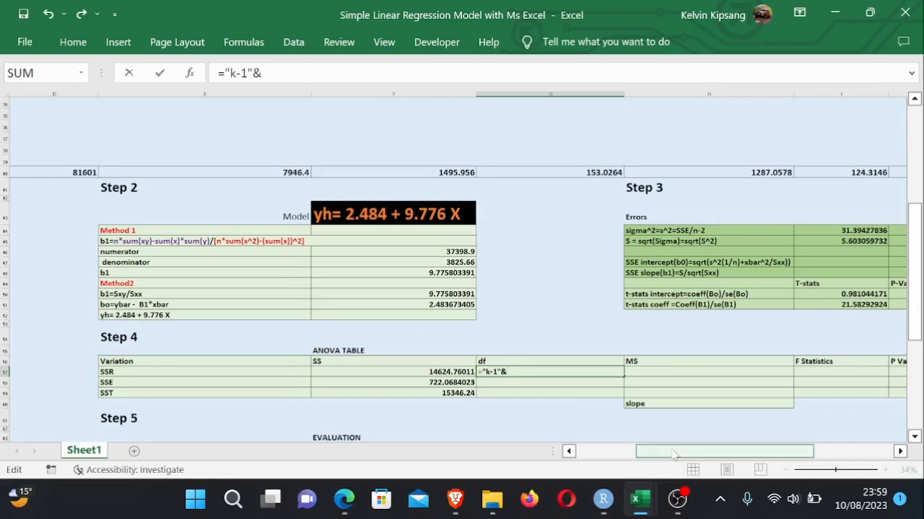
left_click_drag(671, 453, 650, 453)
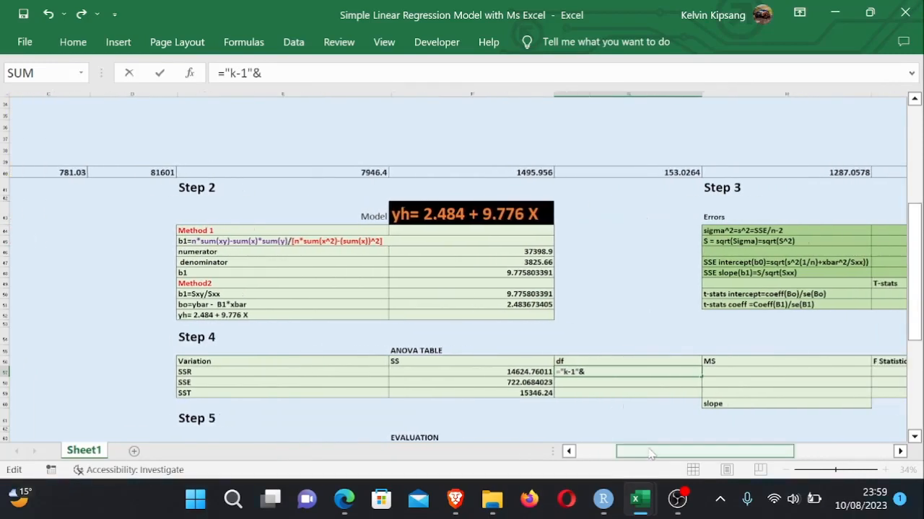
type("2-1")
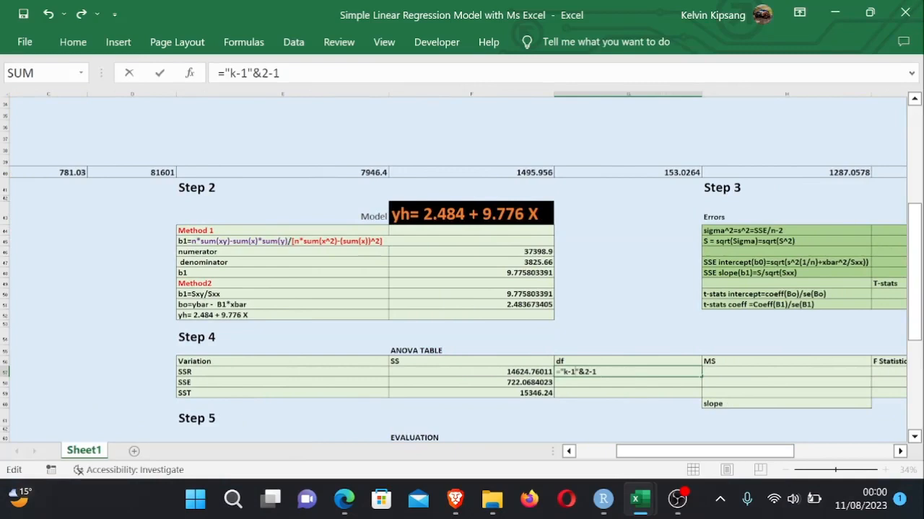
type("=")
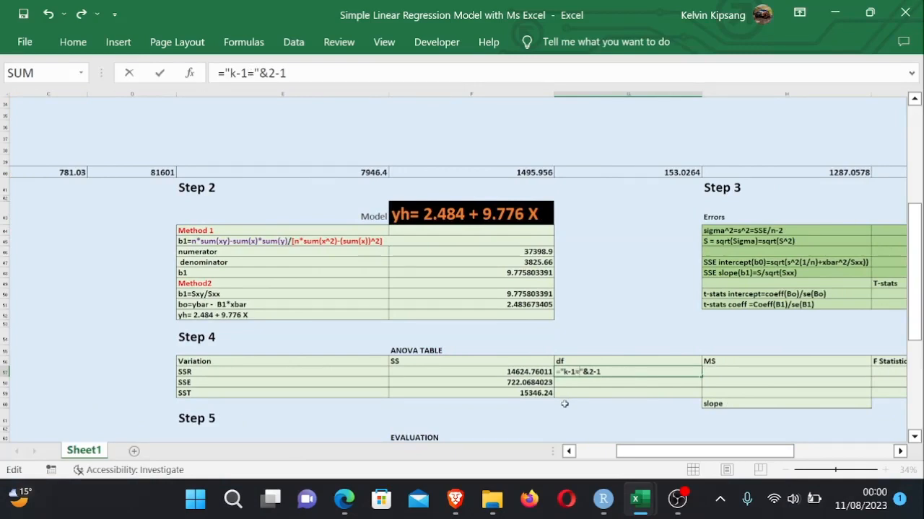
key("Return")
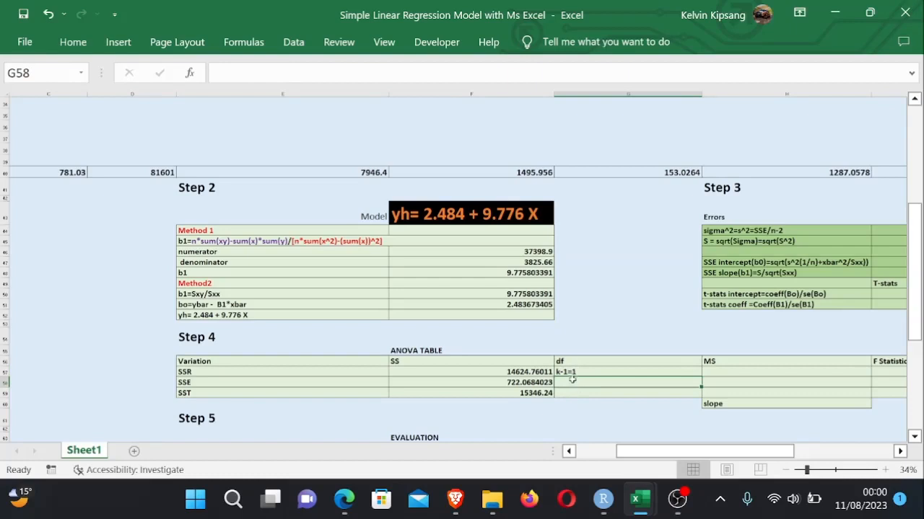
- Enter the SSE degrees of freedom in G58 as ="n-1="&B45-2, referencing the sample size n
type("=")
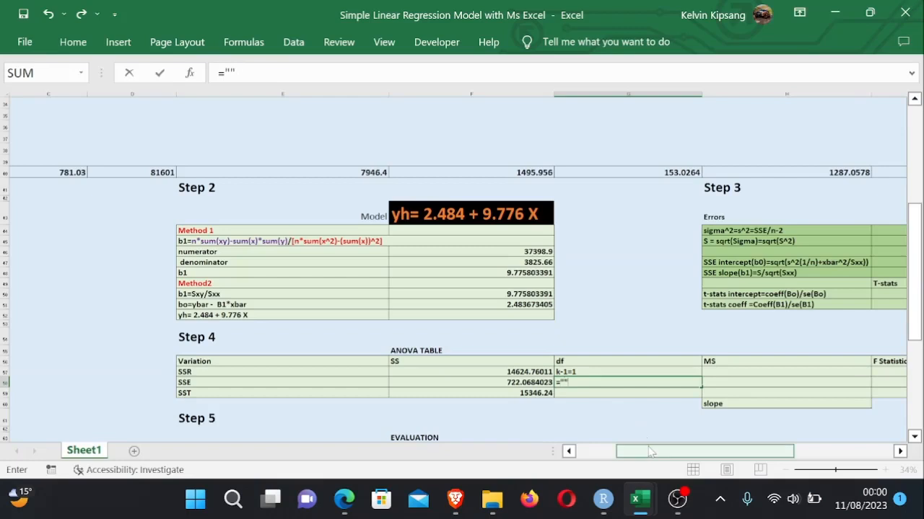
key("Left")
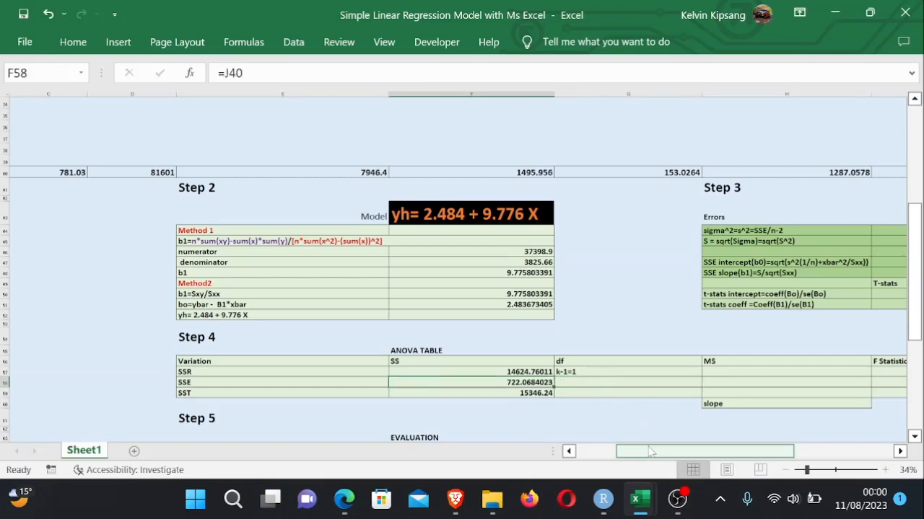
double_click(567, 382)
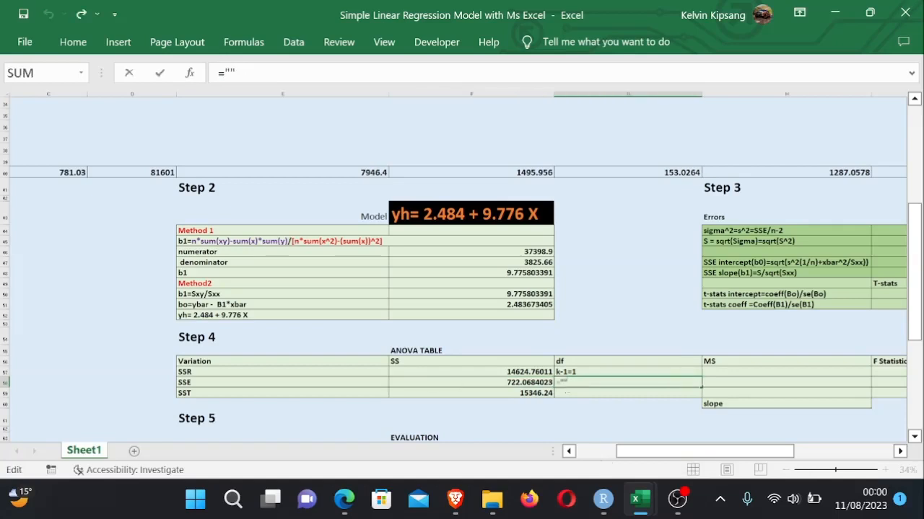
type("n-1=\"&")
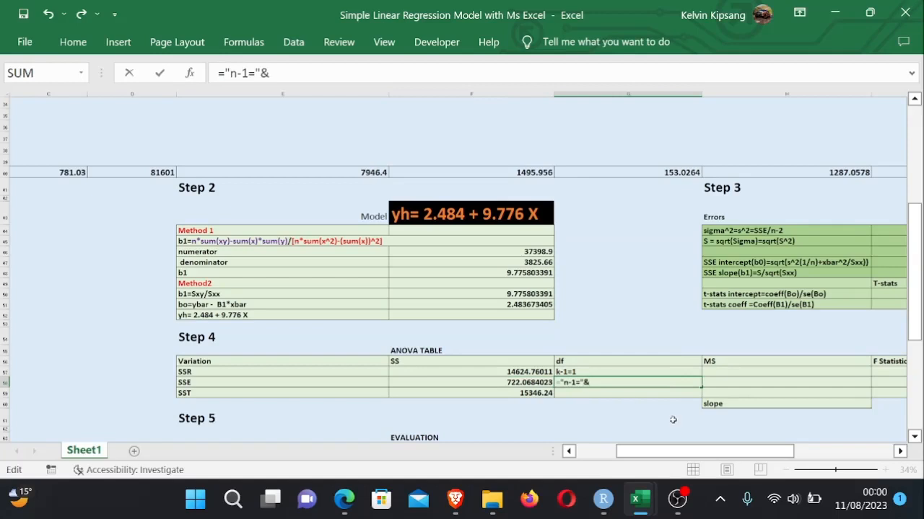
left_click_drag(683, 453, 641, 455)
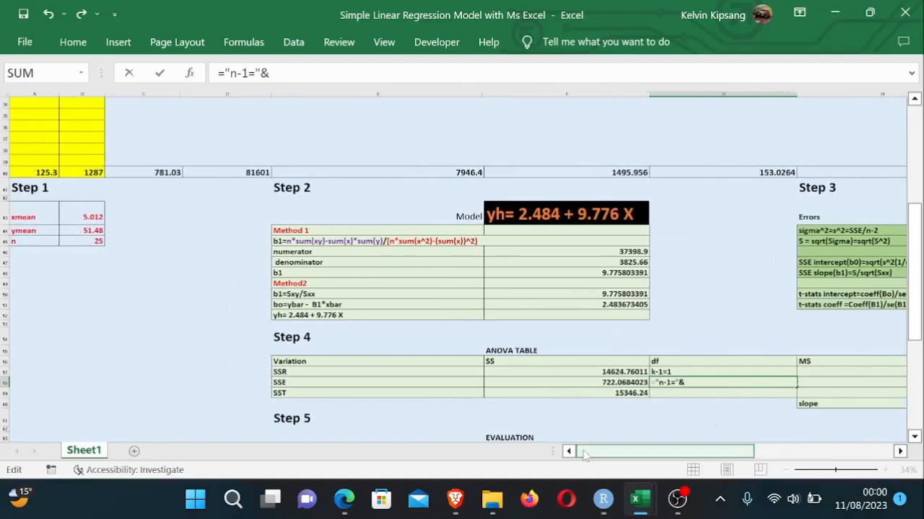
left_click(96, 240)
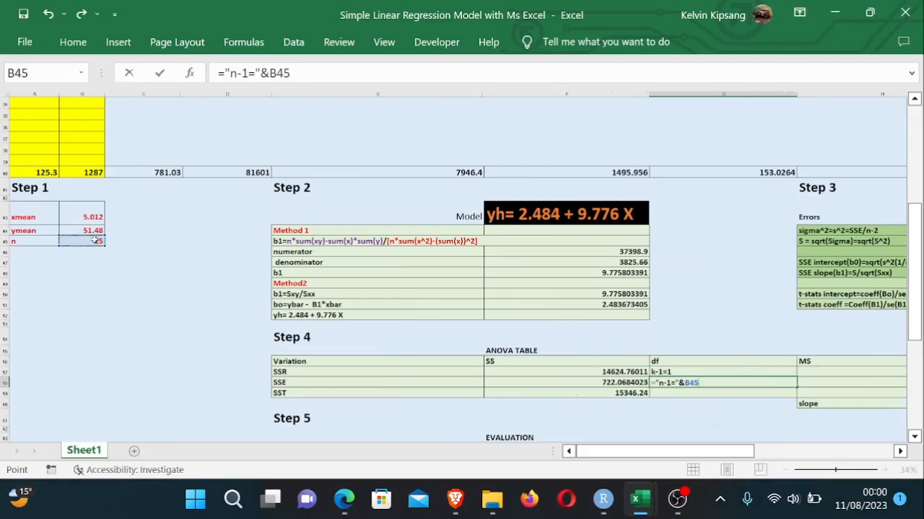
type("-")
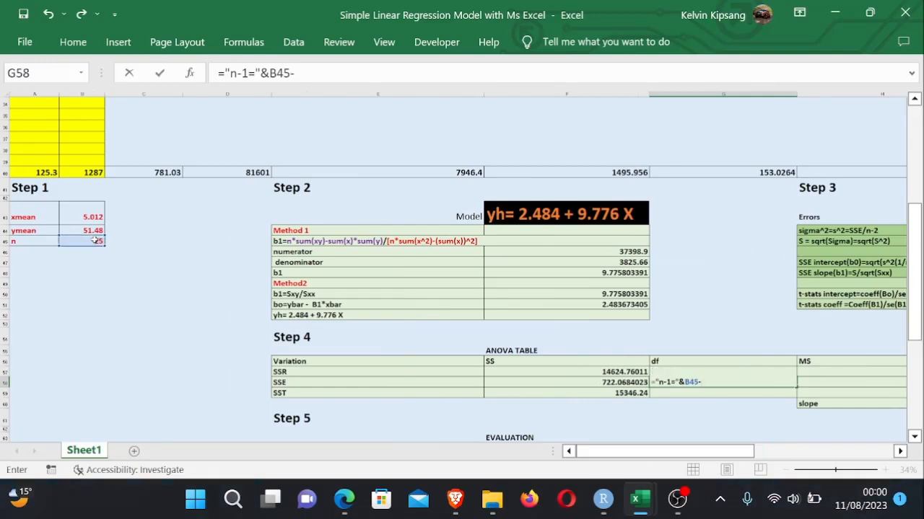
type("2")
key("Return")
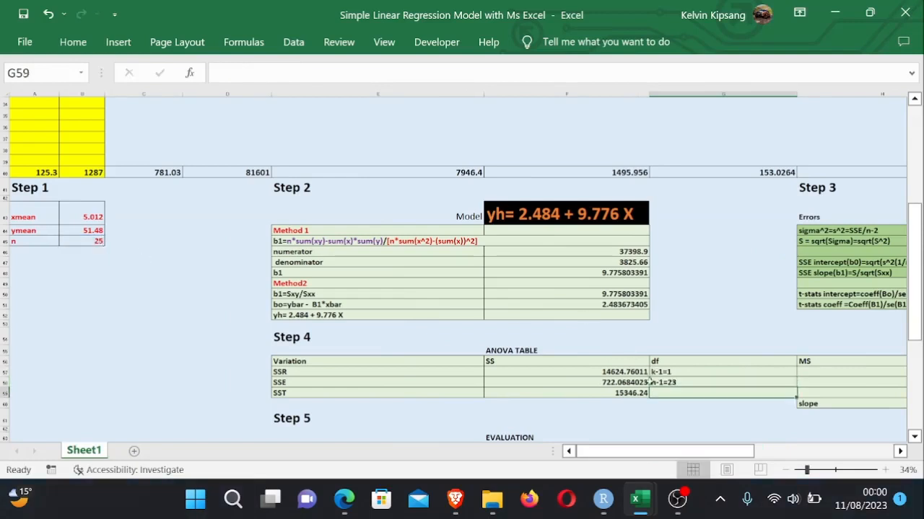
- Enter the SST degrees of freedom in G59 as ="=n-1="&B45-1, referencing the sample size n
double_click(668, 393)
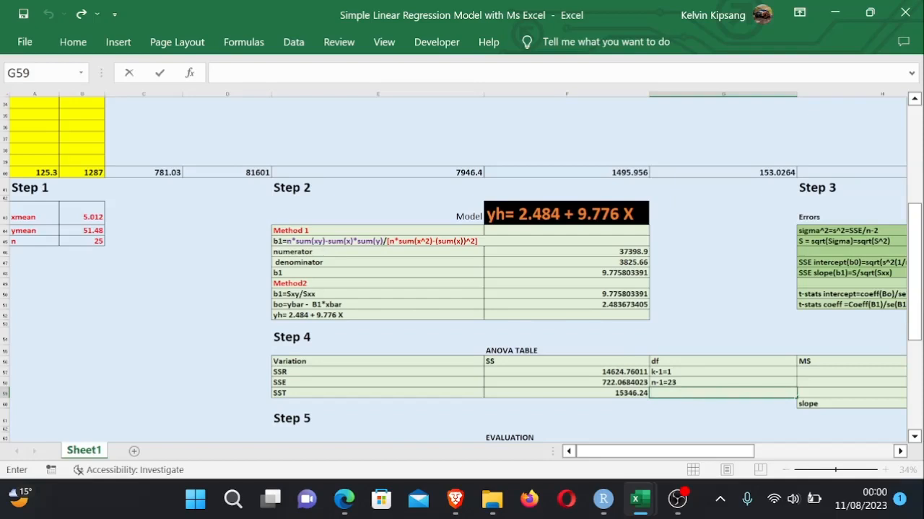
type("=\"\"")
key("F2")
key("Left")
type("n-")
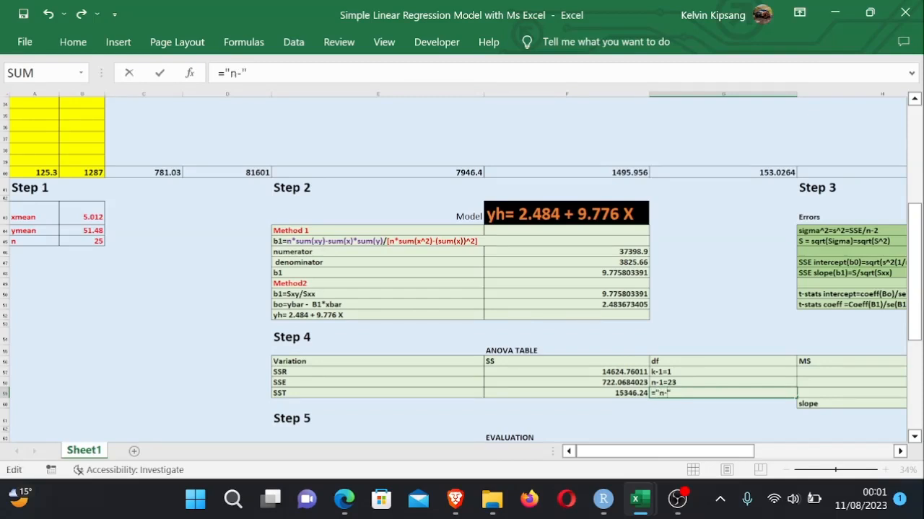
type("1")
key("Left")
key("Left")
key("Left")
type("=\"")
type("=")
left_click(90, 240)
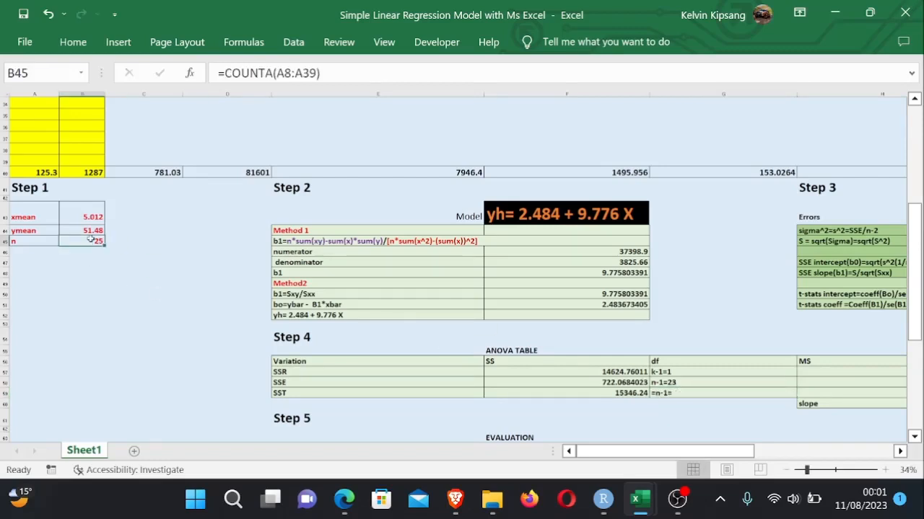
double_click(680, 394)
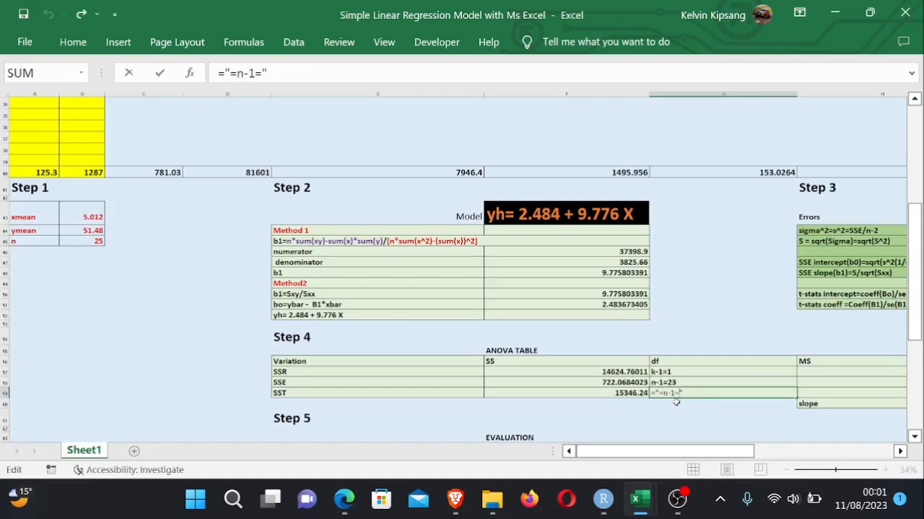
type("&")
left_click(88, 243)
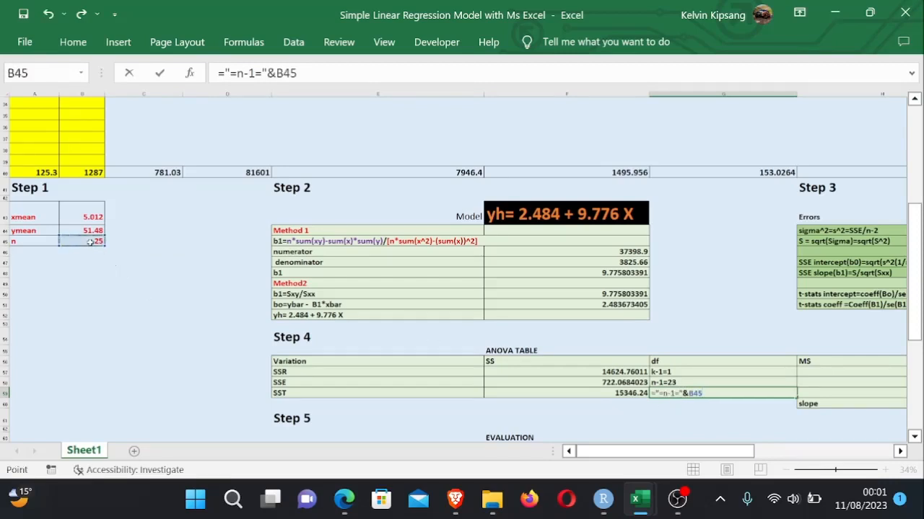
type("-")
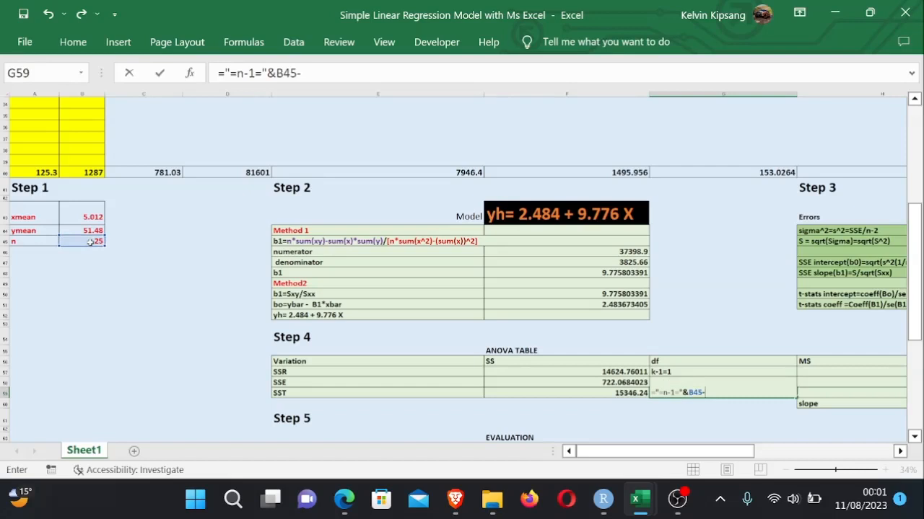
type("1")
key("Return")
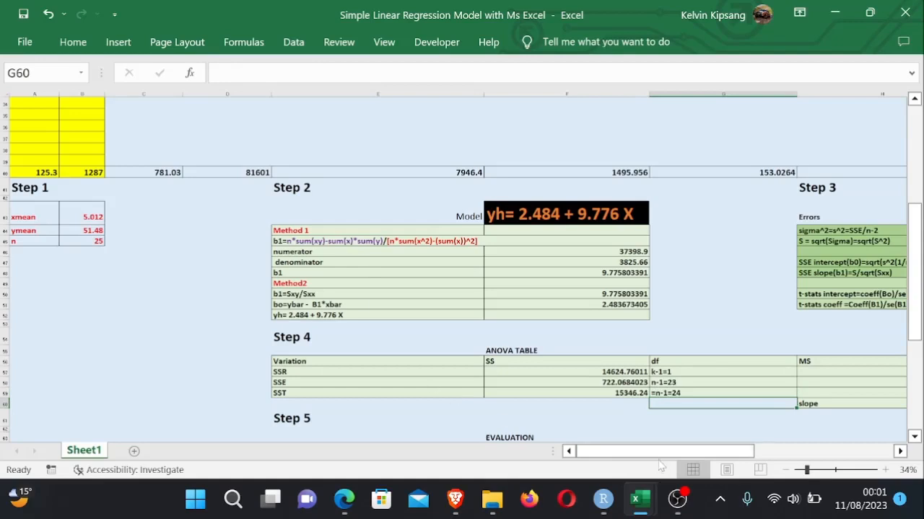
- Enter the SSR mean square in H57 as =F57/1
left_click_drag(663, 453, 738, 471)
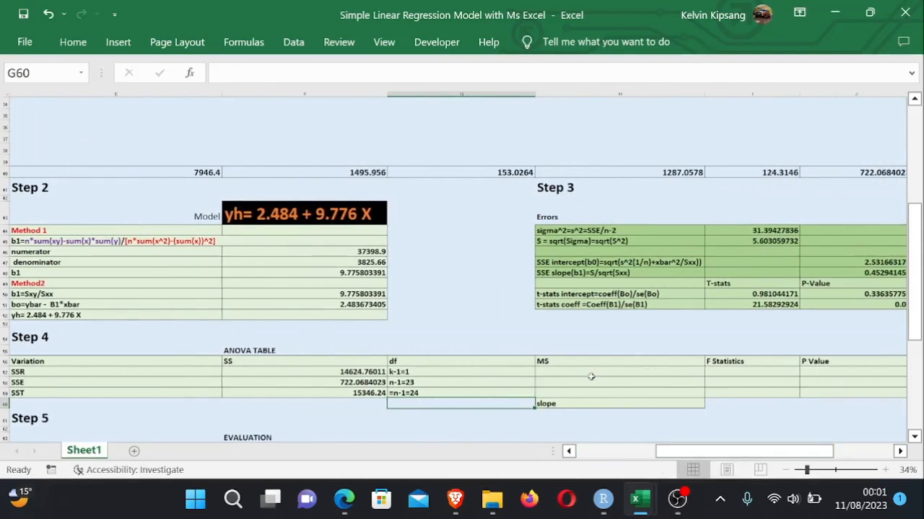
left_click(590, 373)
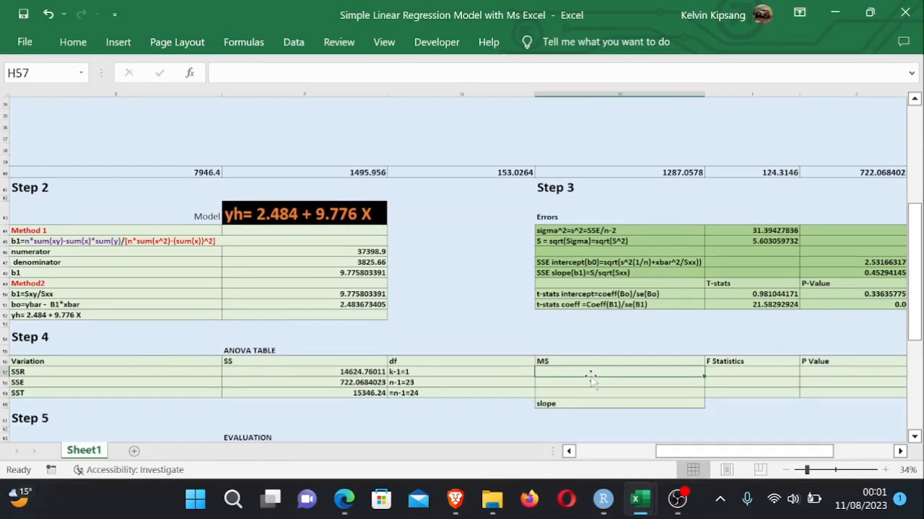
type("=")
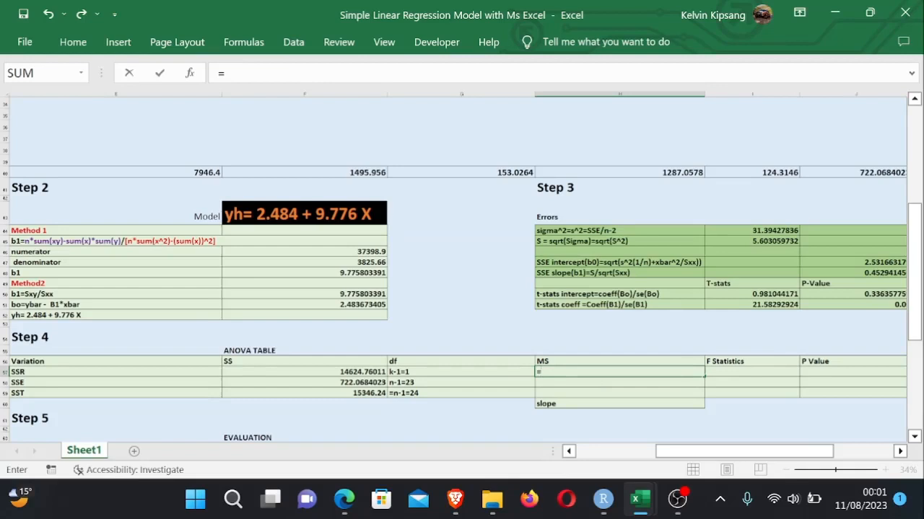
left_click(344, 370)
type("/")
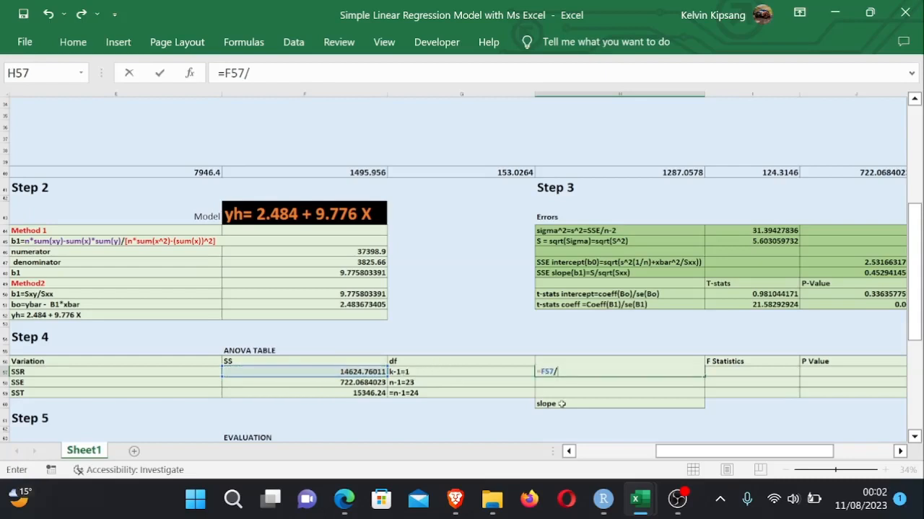
type("1")
key("Return")
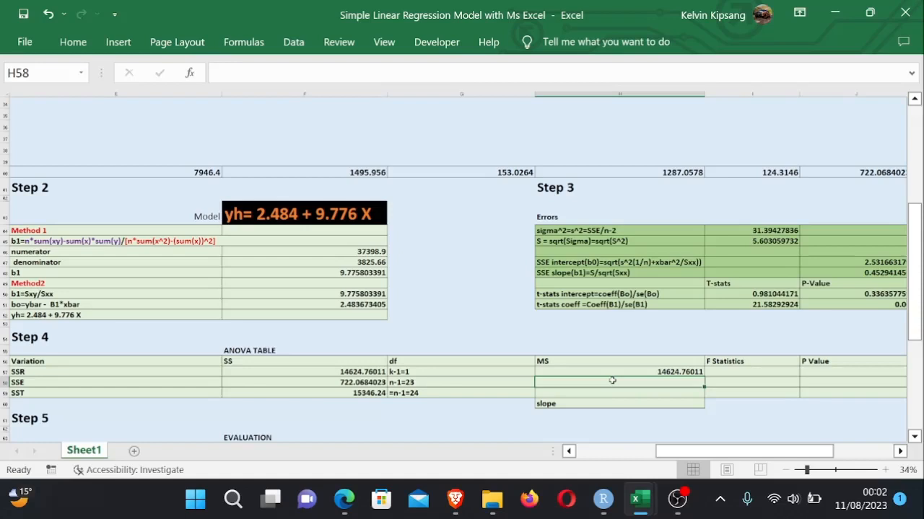
- Enter the SSE mean square in H58 as =F58/(B45-1), dividing SSE by the sample size minus one
type("=")
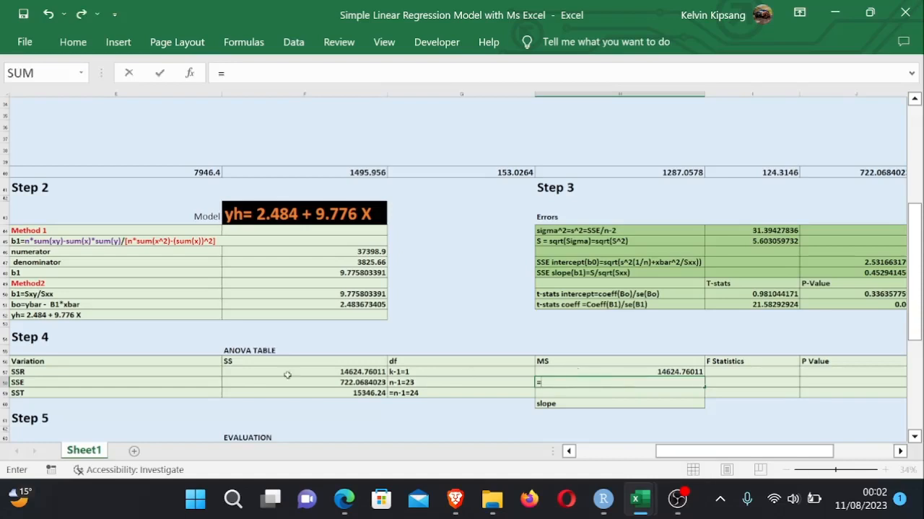
left_click(331, 382)
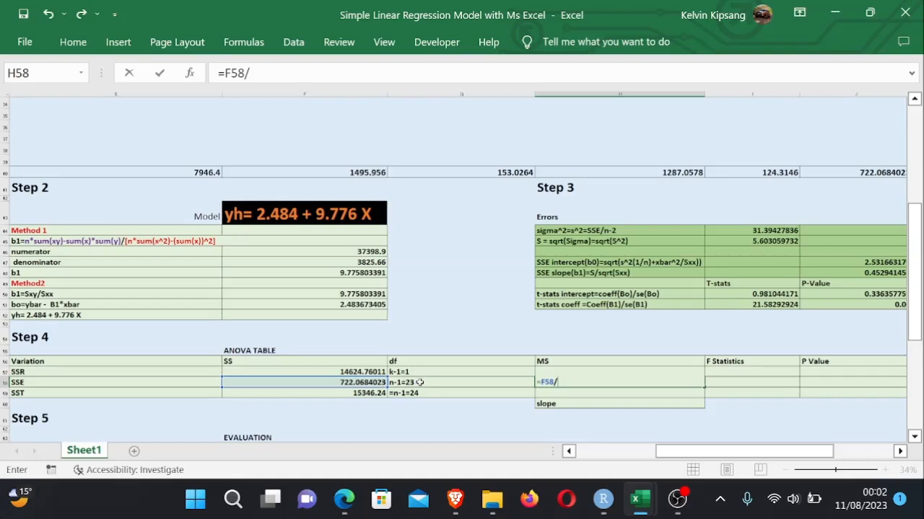
left_click_drag(720, 452, 608, 451)
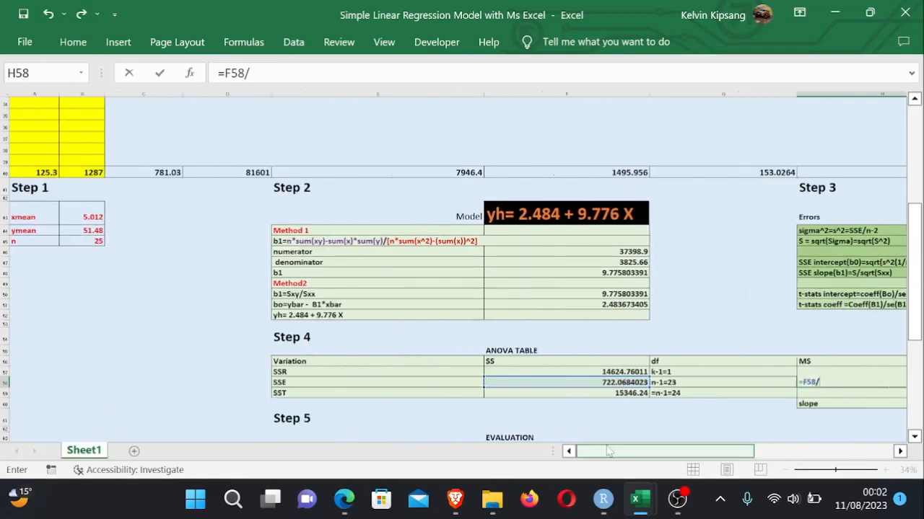
left_click(91, 241)
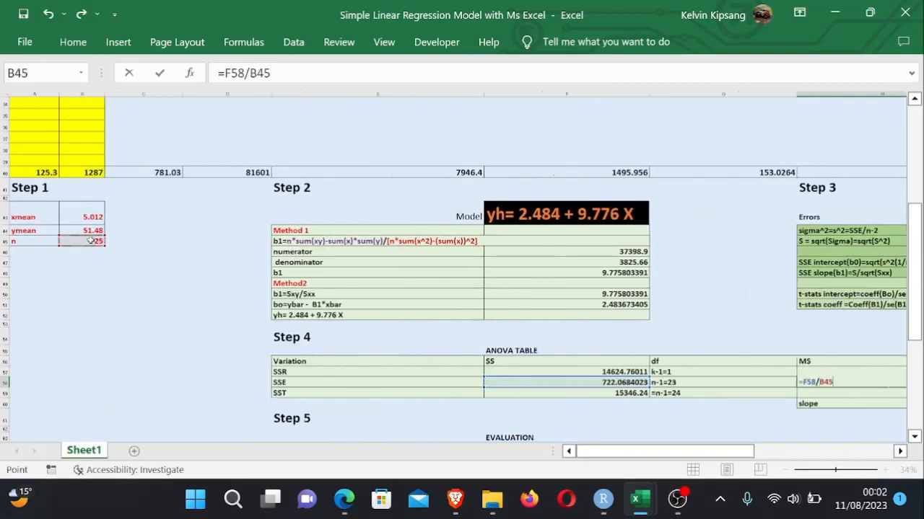
type("-1")
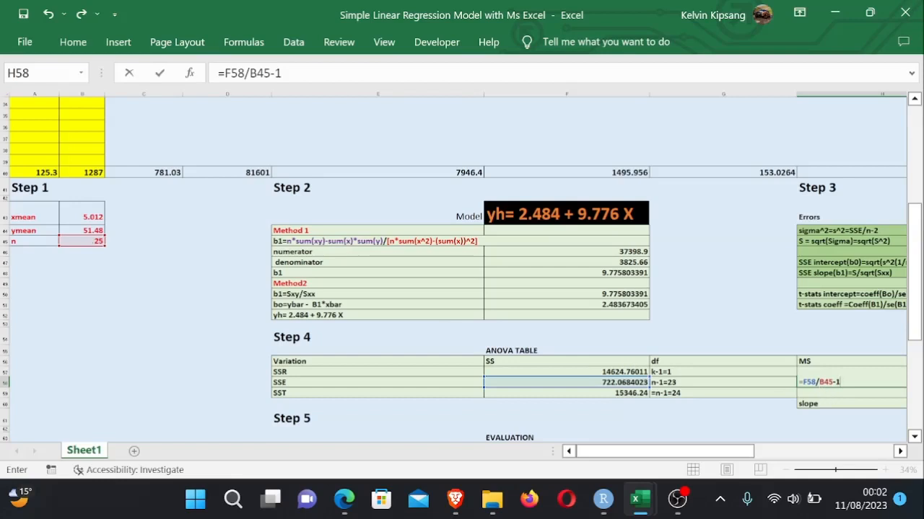
key("F2")
type("(")
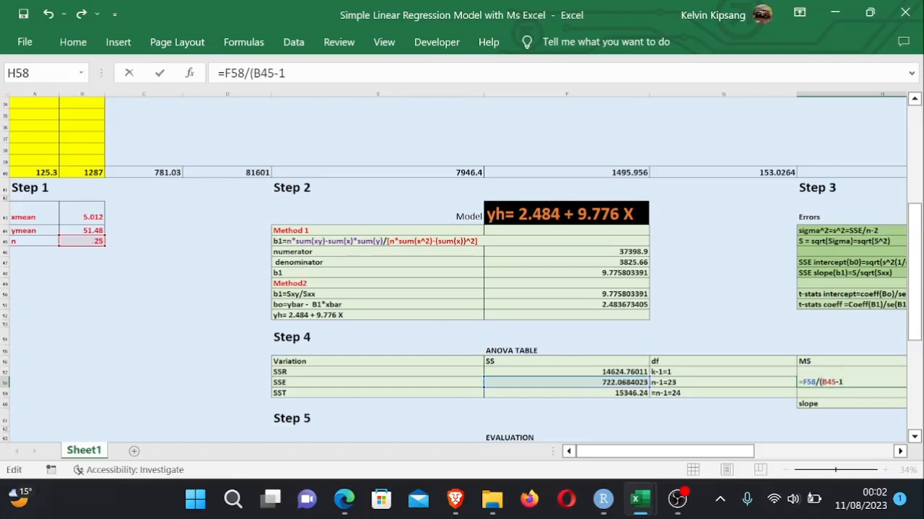
type(")")
key("Return")
- Compute the F statistic in I57 as =H57/H58, dividing the SSR mean square by the SSE mean square
left_click_drag(783, 452, 820, 441)
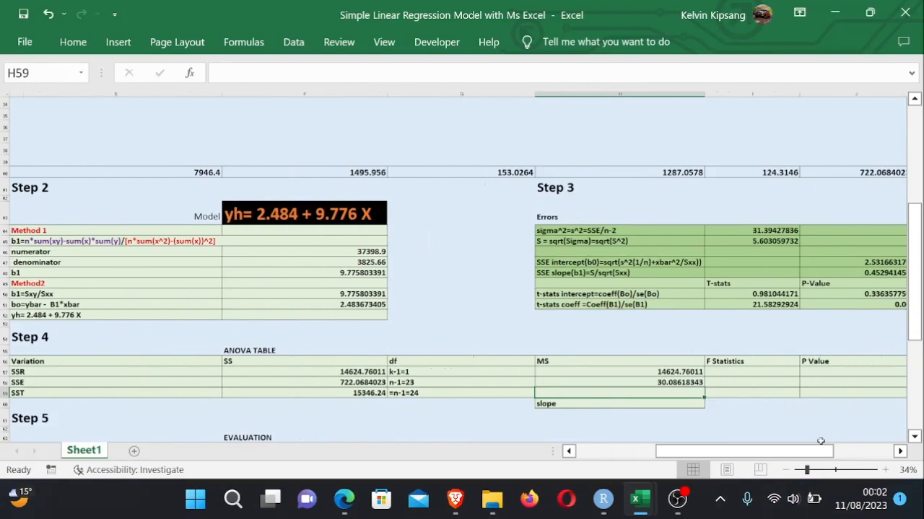
left_click(732, 412)
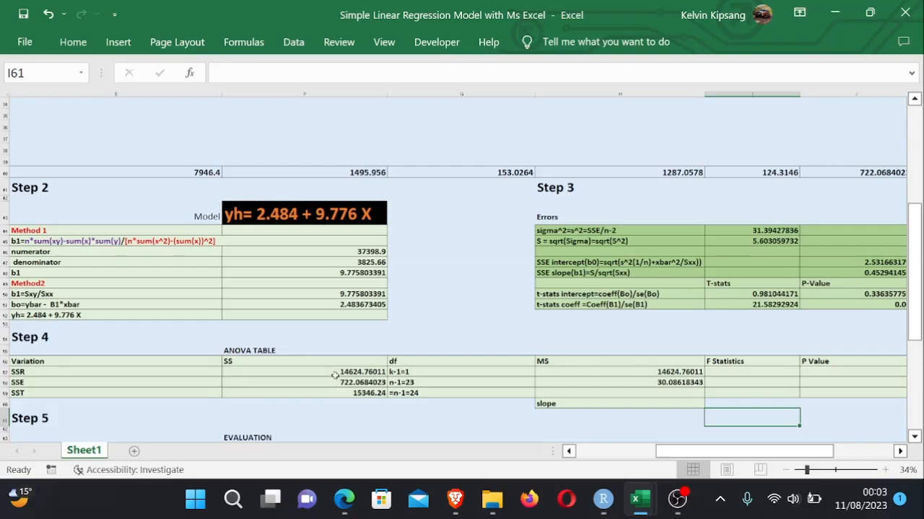
left_click_drag(749, 454, 790, 454)
left_click(378, 371)
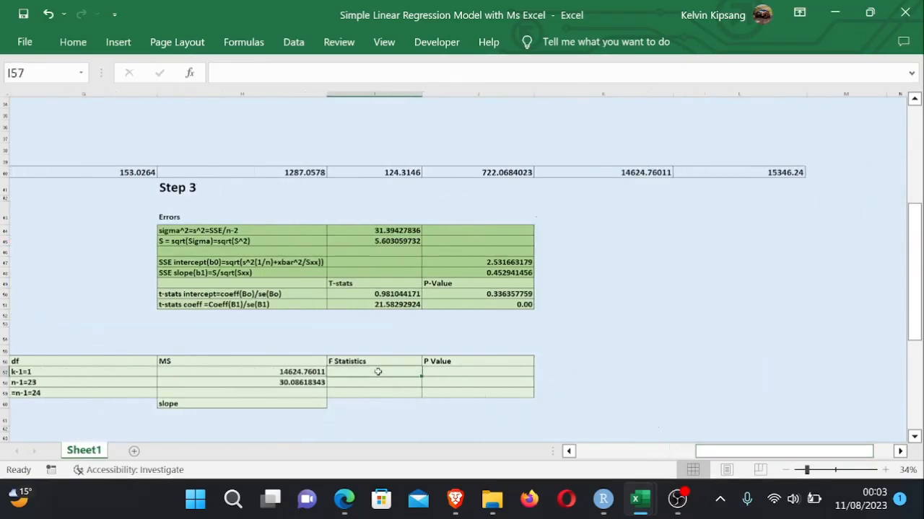
type("=")
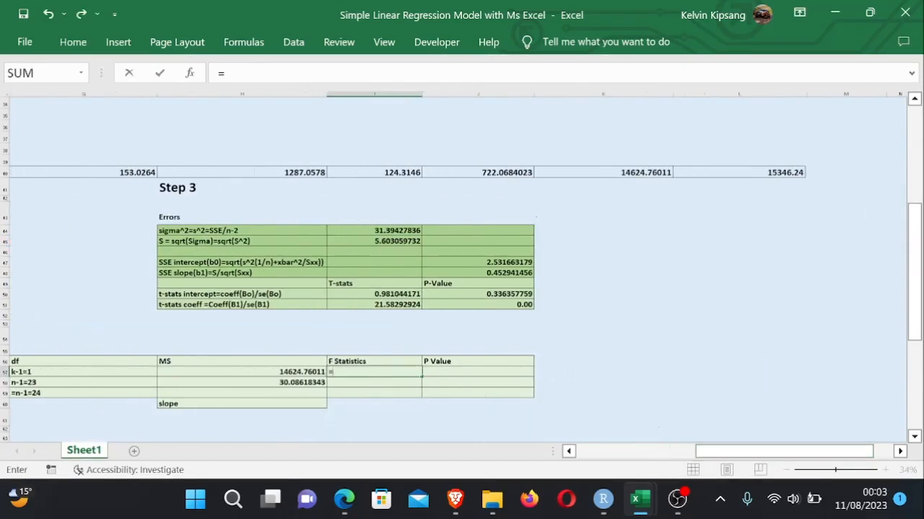
left_click(287, 372)
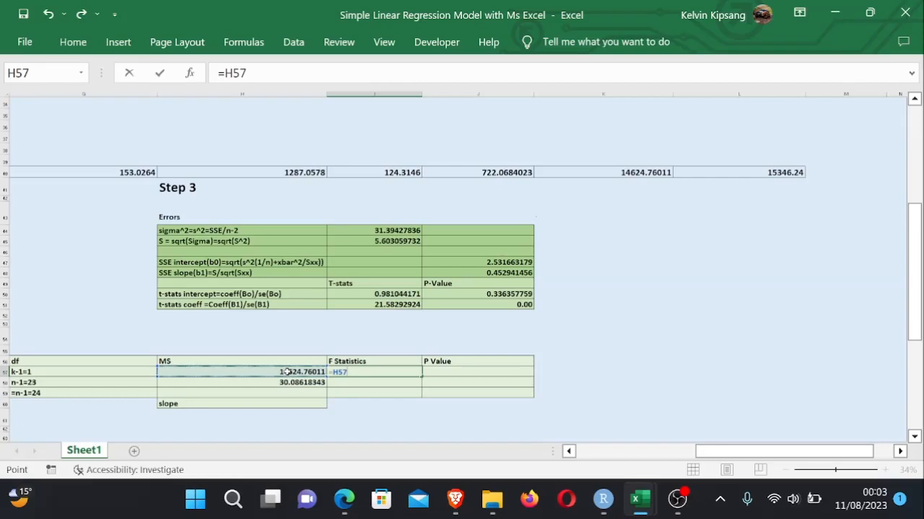
type("/")
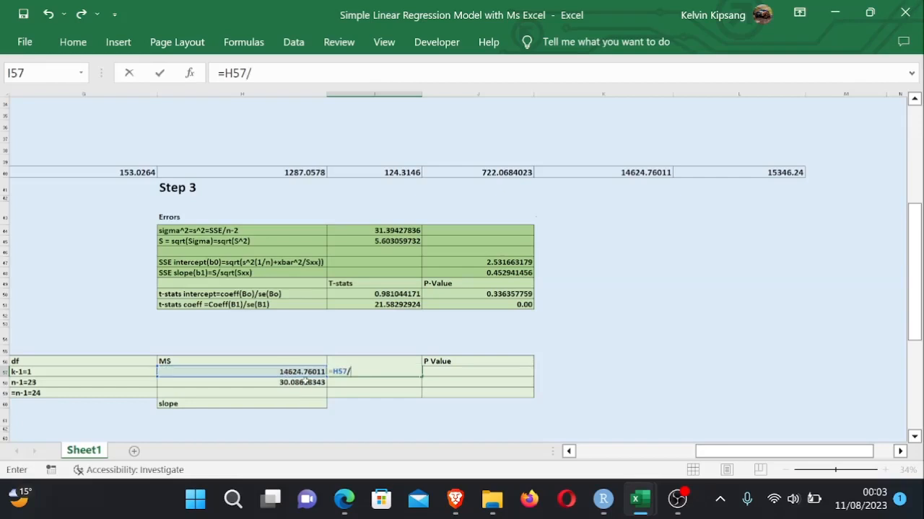
left_click(304, 382)
key("Return")
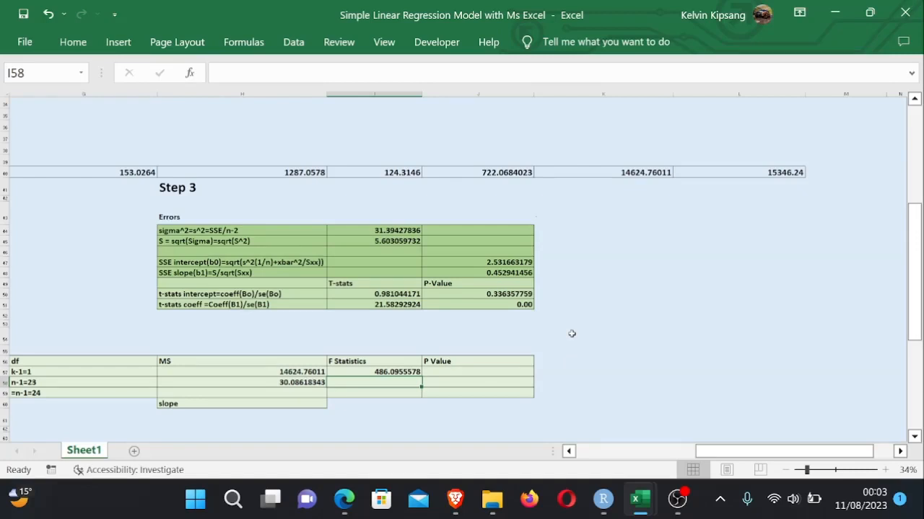
- Change the SSE mean square formula in H58 to =F58/(B45-2)
left_click(498, 384)
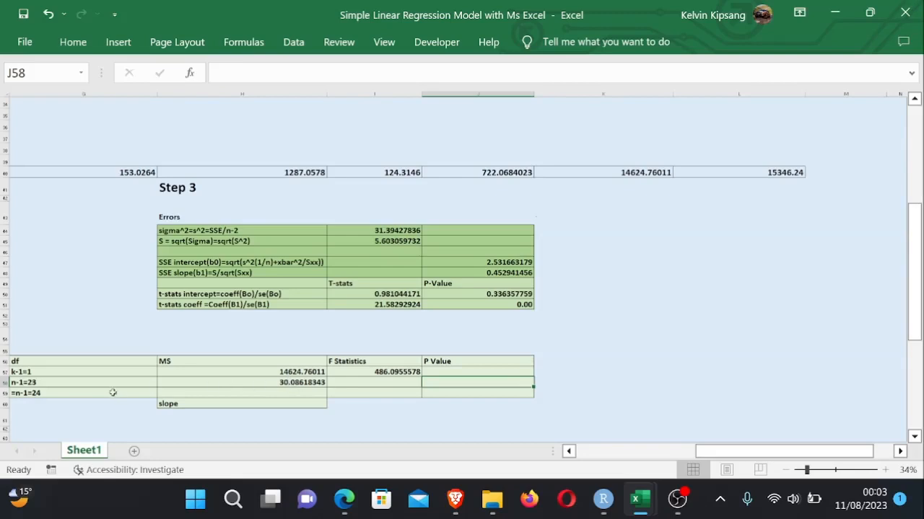
left_click_drag(695, 454, 676, 455)
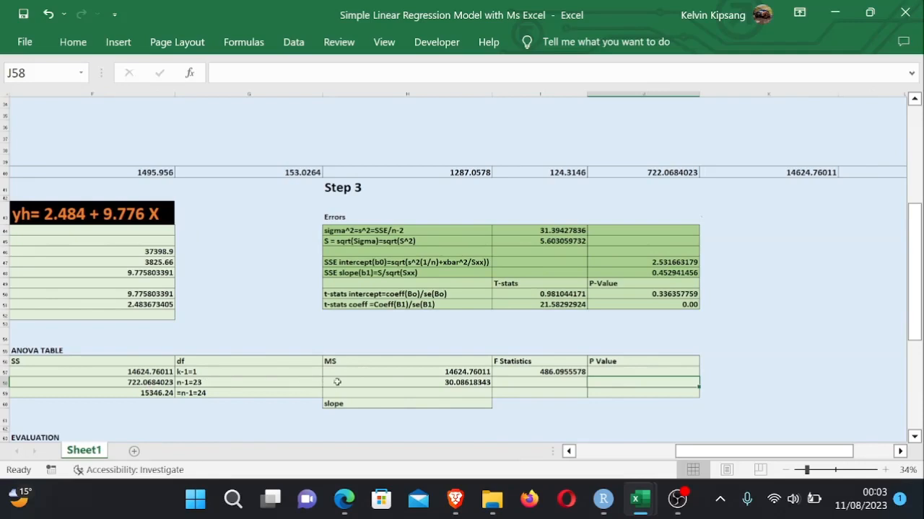
left_click(455, 383)
double_click(456, 382)
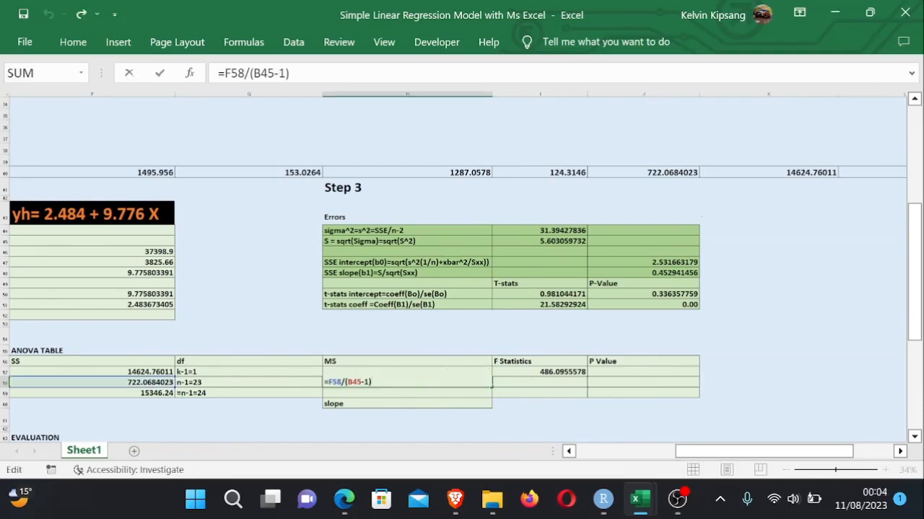
key("BackSpace")
type("2")
key("Return")
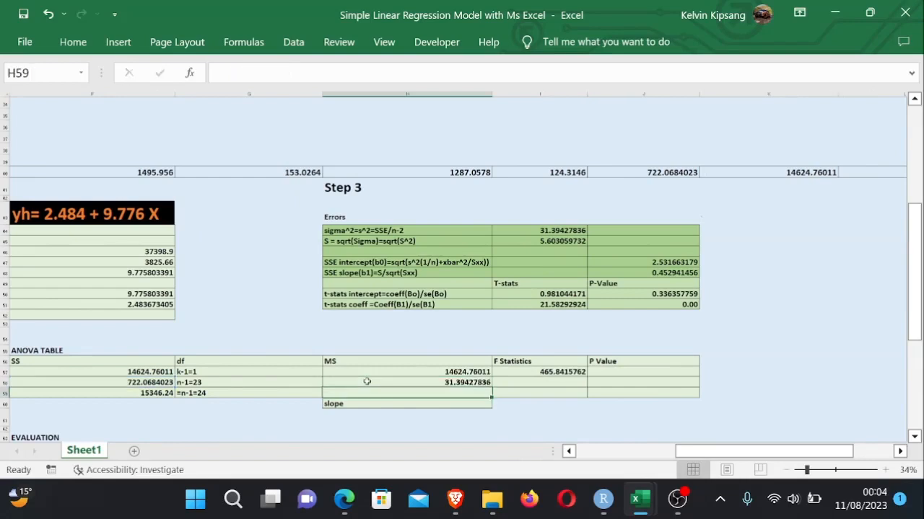
- Check the SSE degrees-of-freedom formula and re-enter the F statistic in I57 as =H57/H58
left_click(189, 383)
double_click(189, 383)
key("Return")
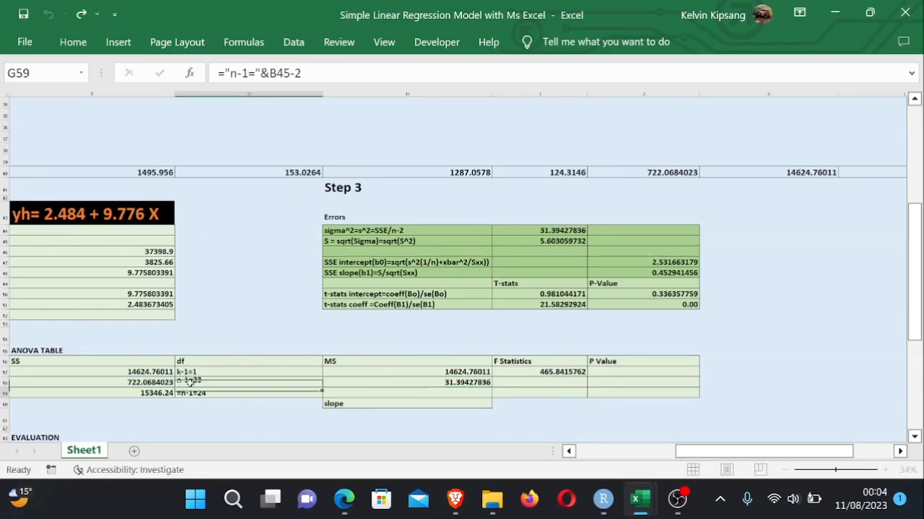
left_click(473, 382)
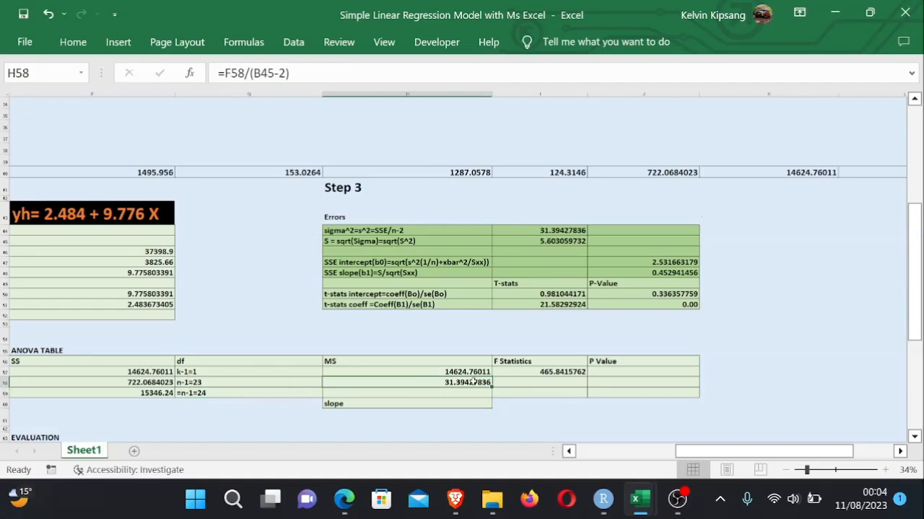
left_click(552, 372)
type("=H57/H58")
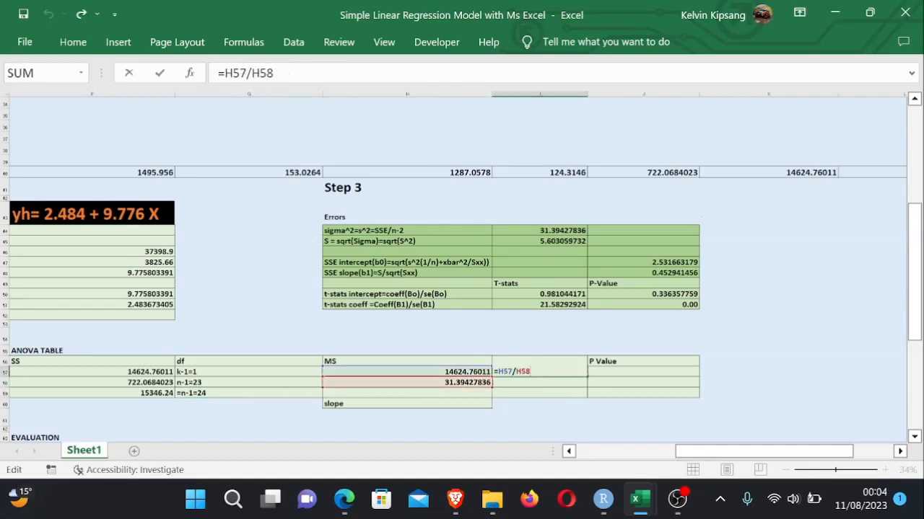
key("Return")
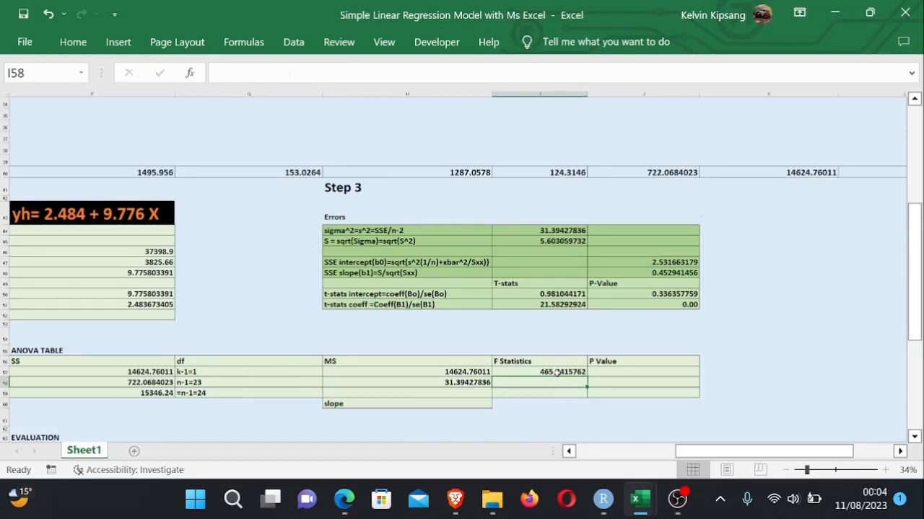
- Try to enter the p-value in J57 as =F.DIST(I57,1,B45-2), referencing the F statistic and sample size
left_click(716, 411)
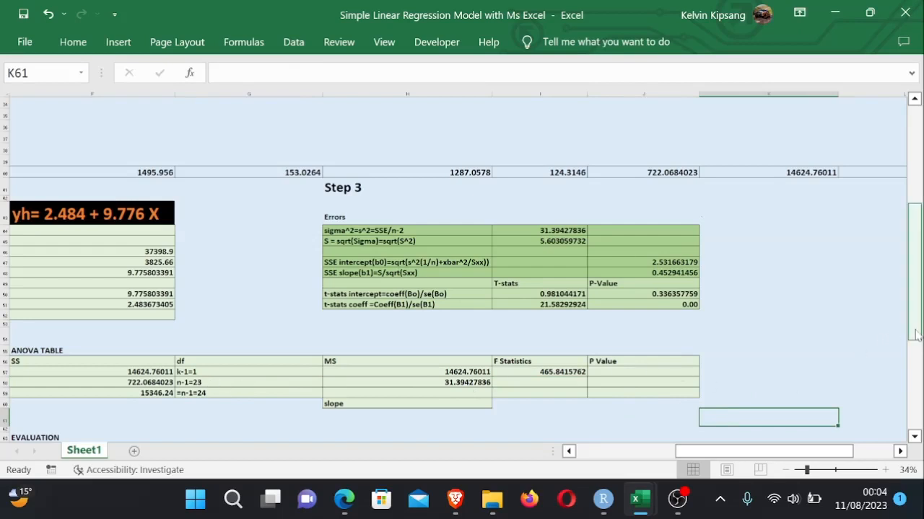
left_click_drag(914, 336, 915, 347)
left_click(617, 336)
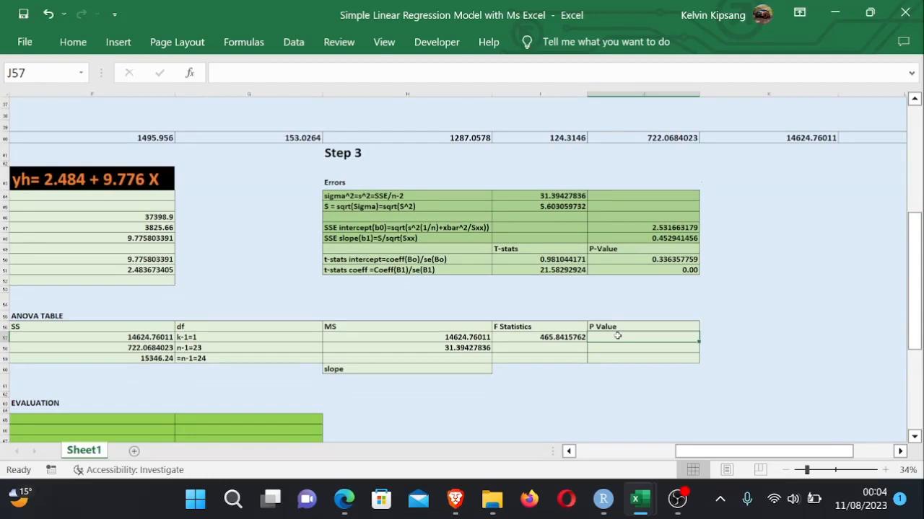
type("=")
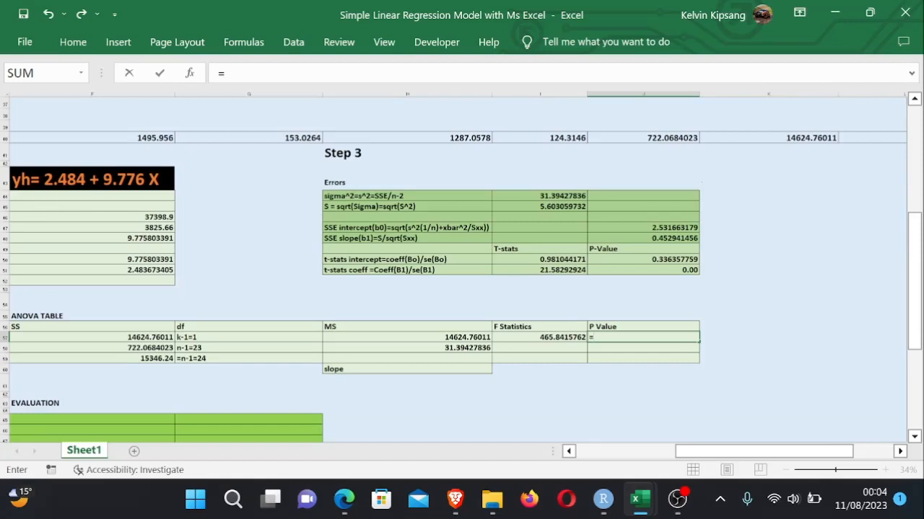
type("F")
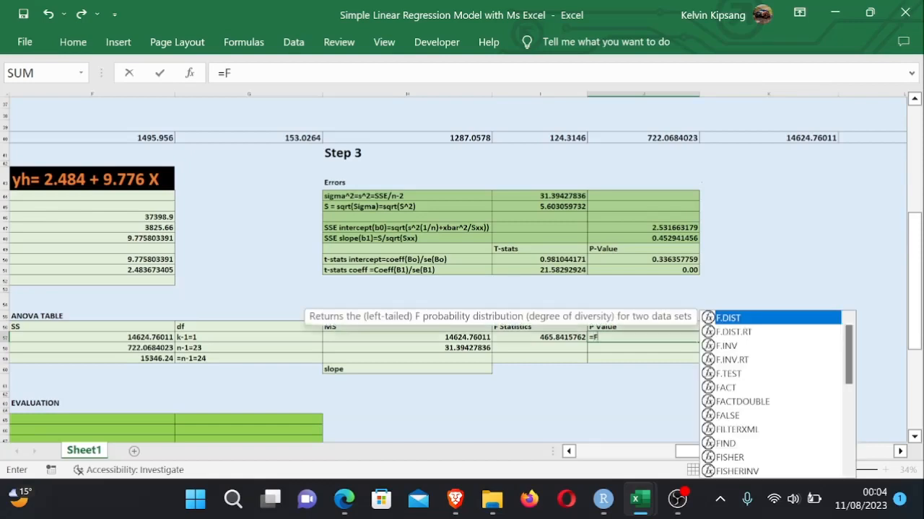
type(".D")
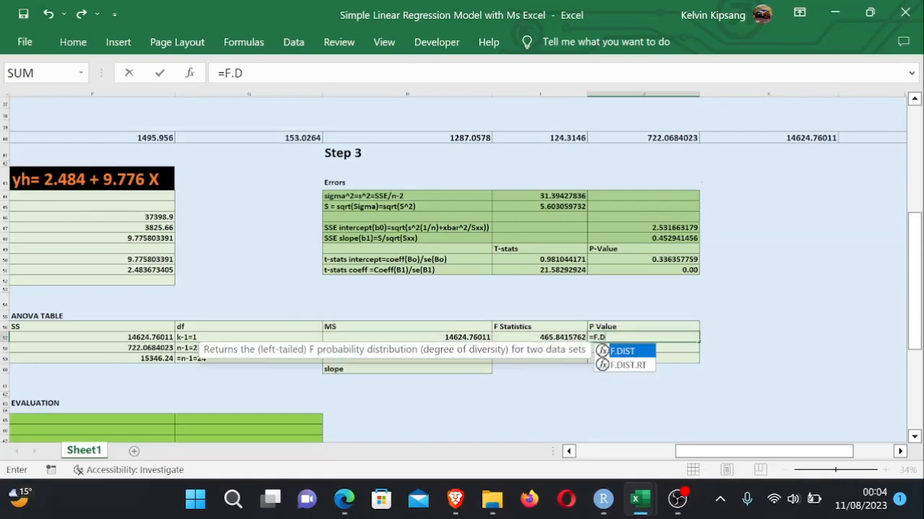
type("IST(")
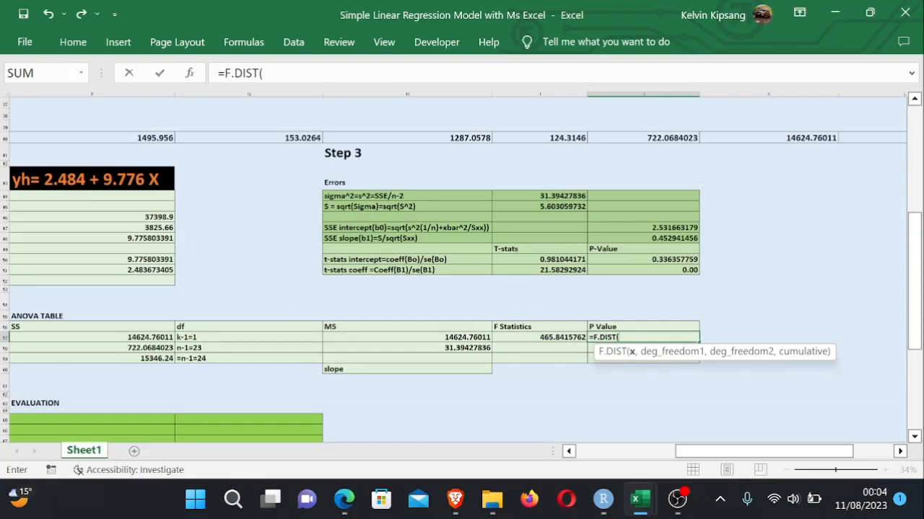
left_click(567, 338)
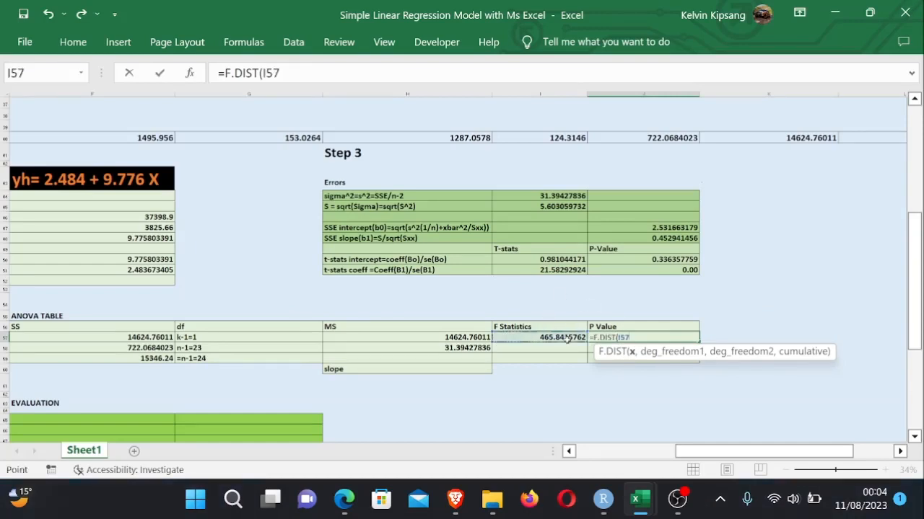
type(",")
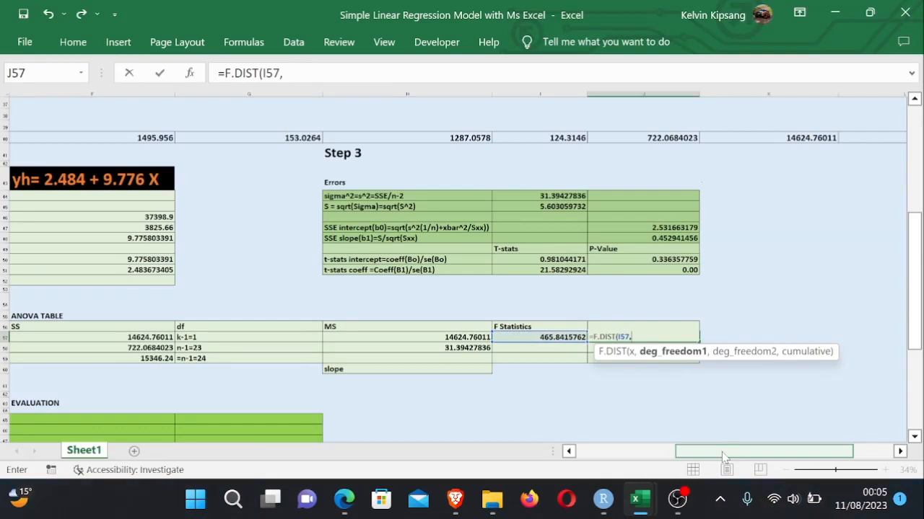
type("1,")
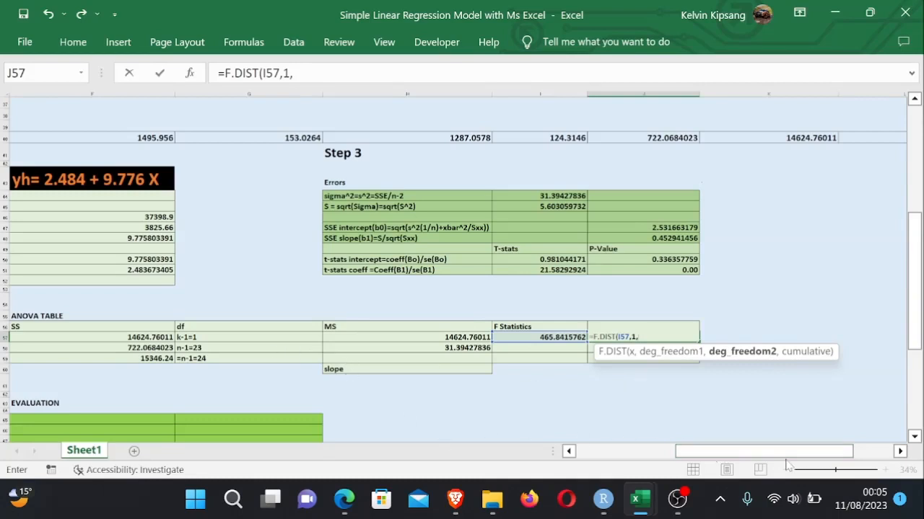
left_click_drag(777, 451, 639, 432)
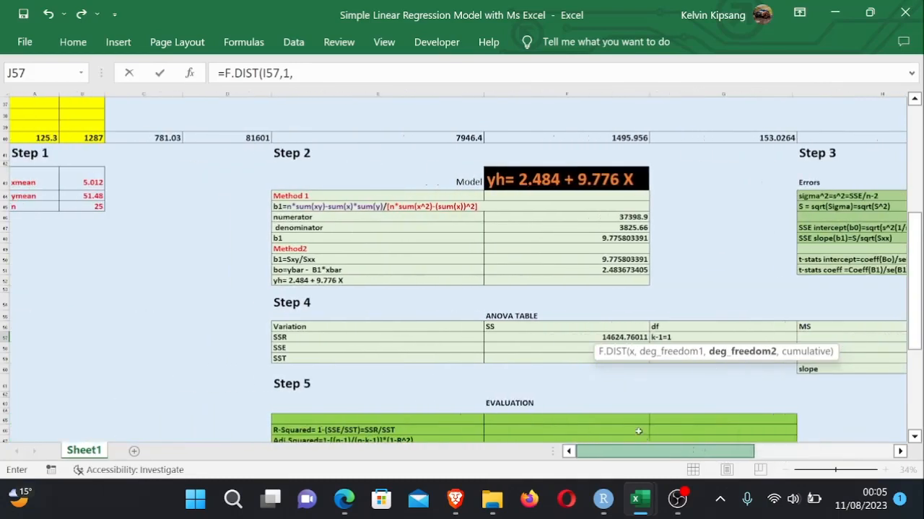
left_click(89, 208)
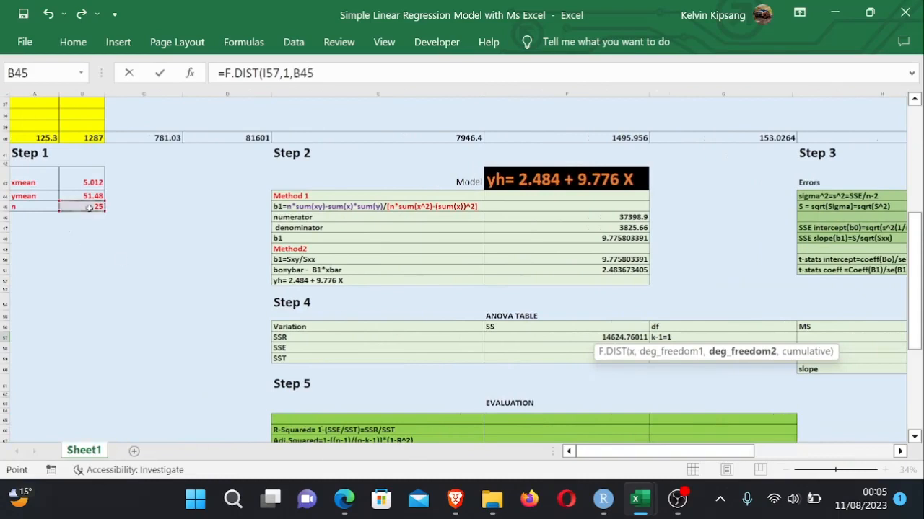
type("-2")
key("Return")
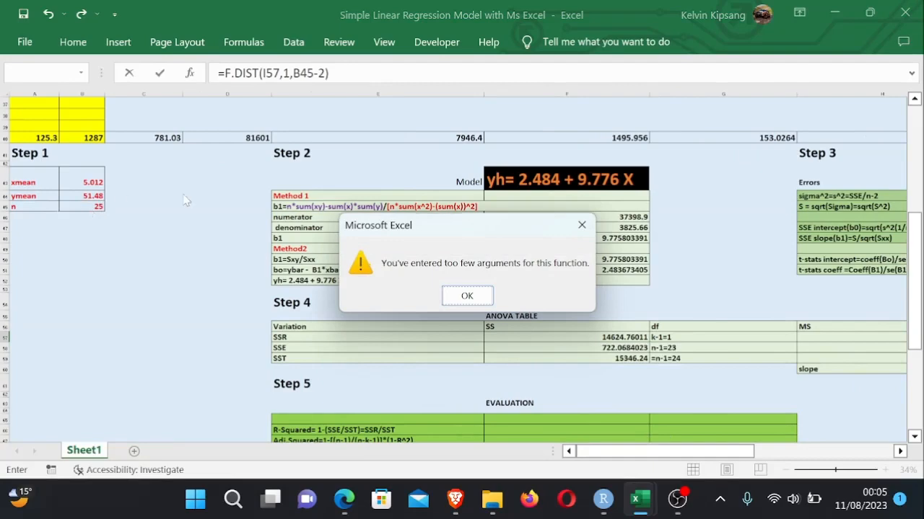
left_click(462, 296)
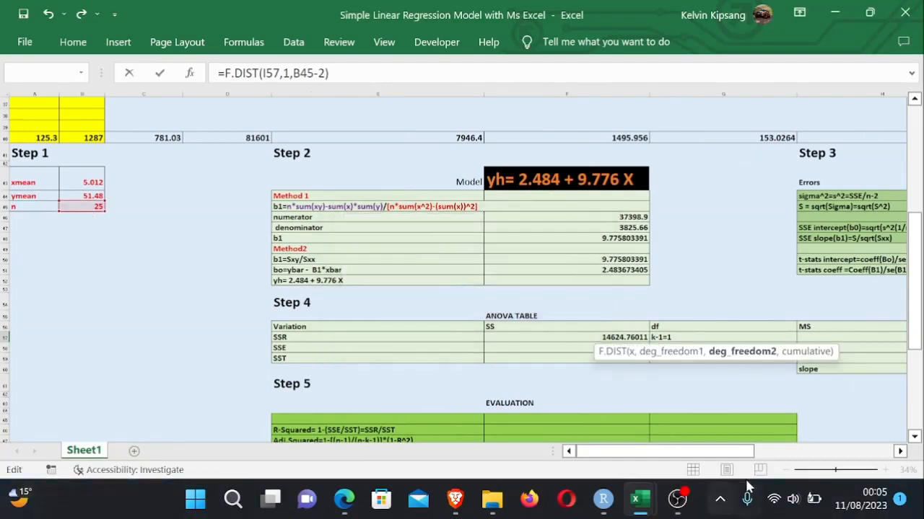
- Try wrapping the third F.DIST argument in parentheses as (B45-2) and re-enter the formula
left_click_drag(742, 452, 861, 453)
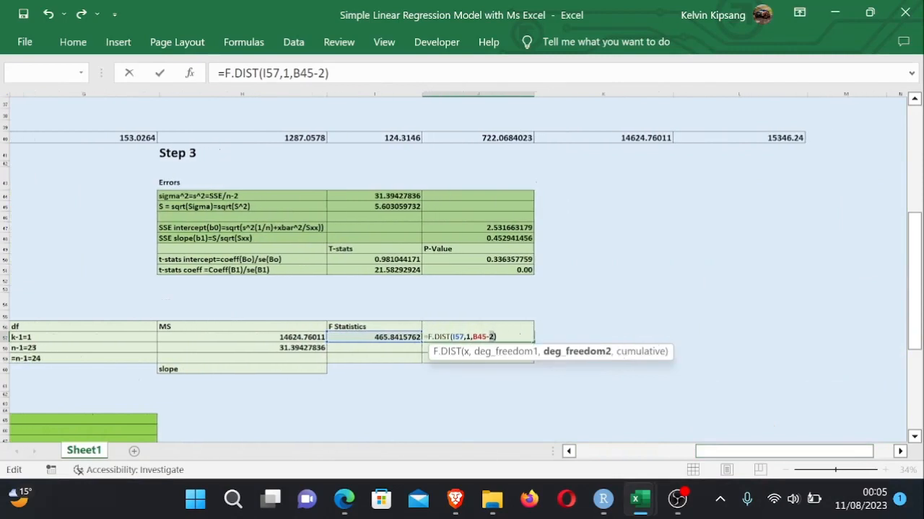
type("(")
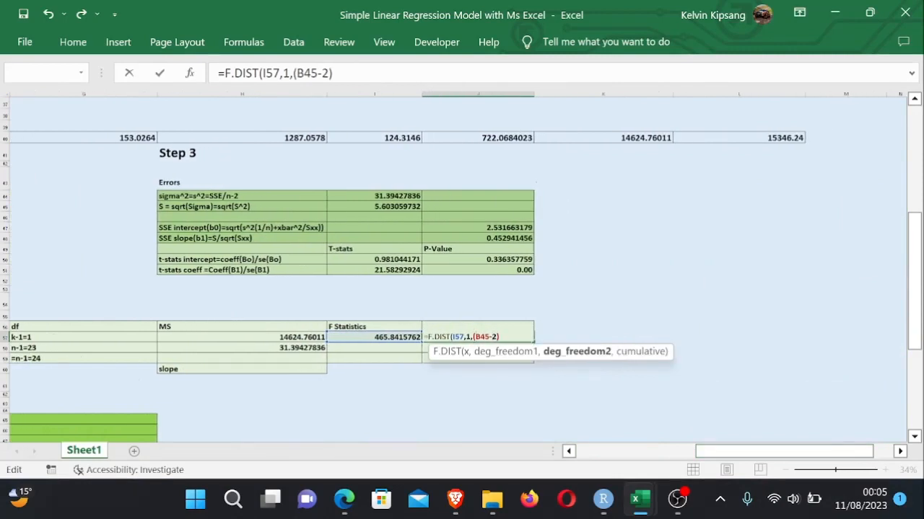
type(")")
key("Return")
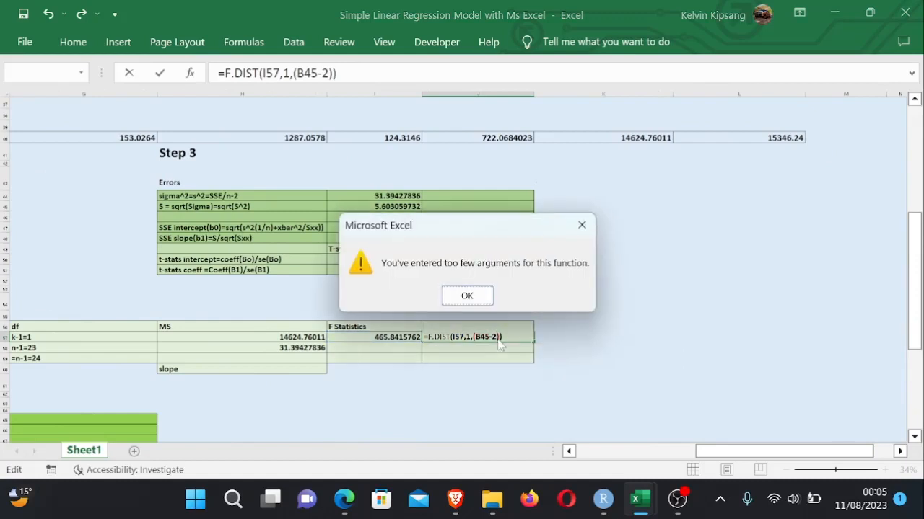
left_click(467, 296)
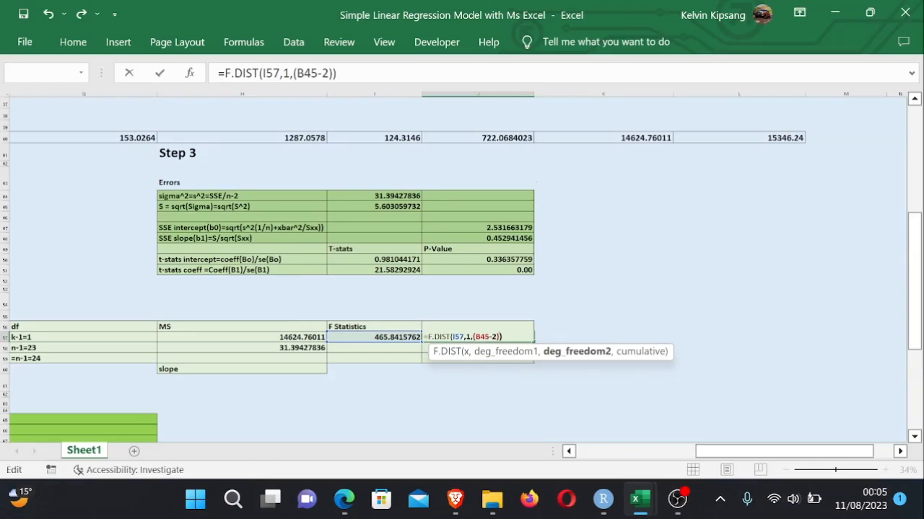
- Try shortening the J57 formula to =F.DIST(I57,1,1)
key("BackSpace")
key("BackSpace")
key("BackSpace")
key("BackSpace")
key("BackSpace")
key("BackSpace")
key("BackSpace")
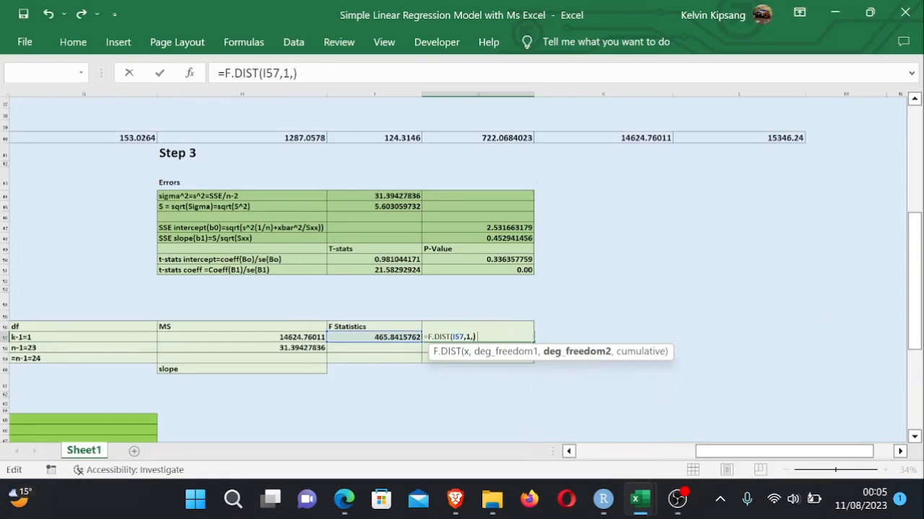
type("1")
key("Return")
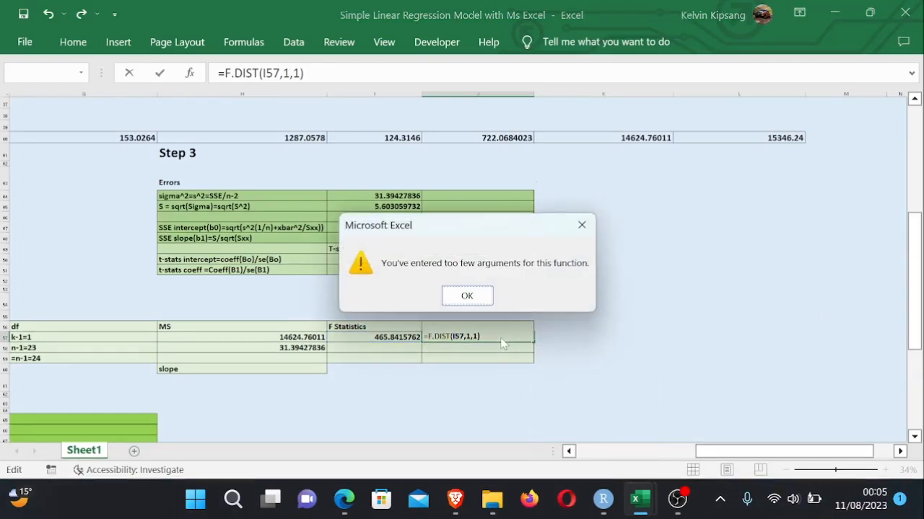
left_click(468, 296)
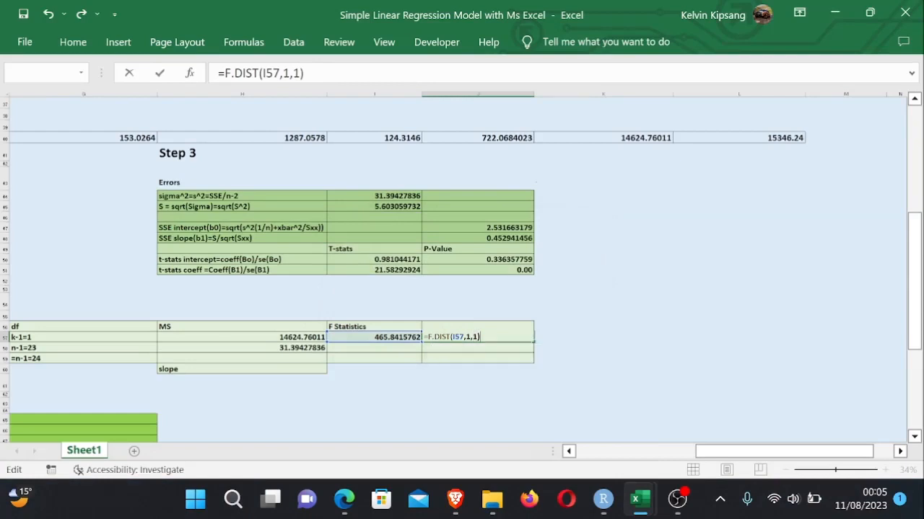
- Rewrite the p-value formula in J57 as =F.DIST(I57,23,1,1)
key("BackSpace")
key("BackSpace")
key("BackSpace")
key("BackSpace")
key("BackSpace")
key("BackSpace")
key("BackSpace")
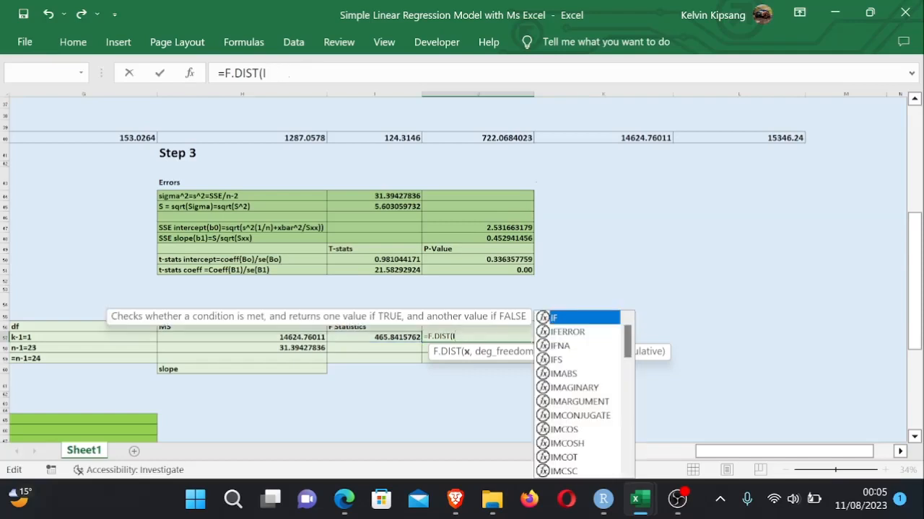
key("BackSpace")
left_click(389, 337)
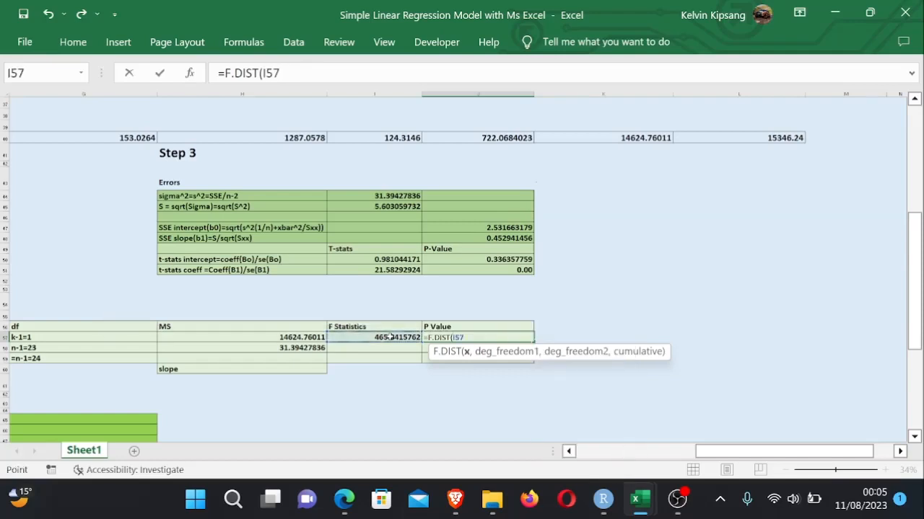
type(",")
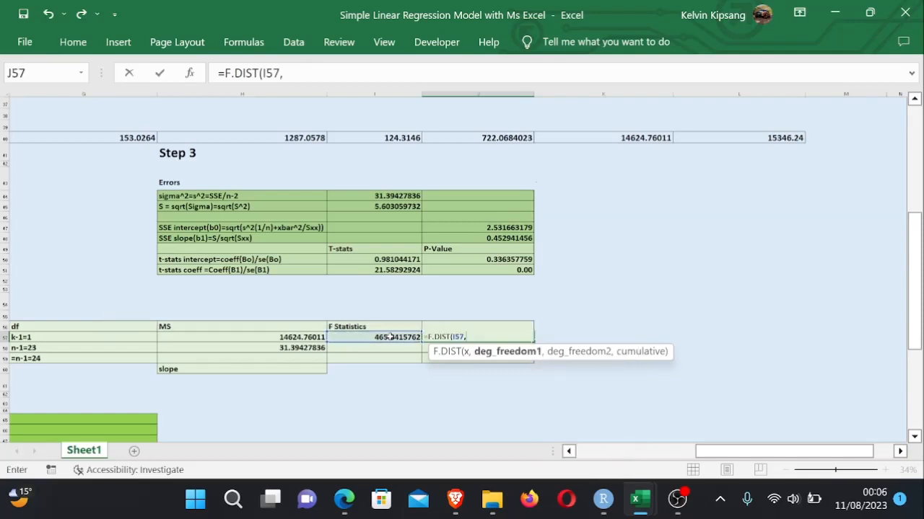
type("23,1")
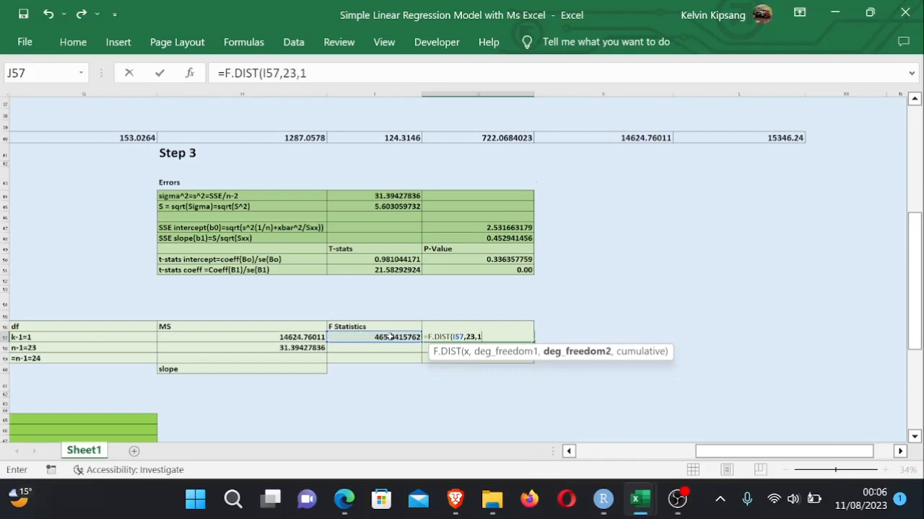
type(",1)")
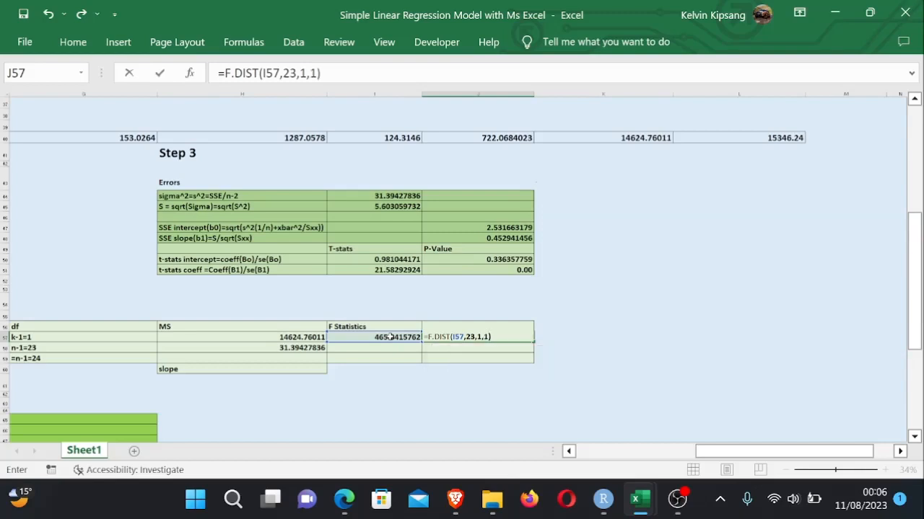
key("Return")
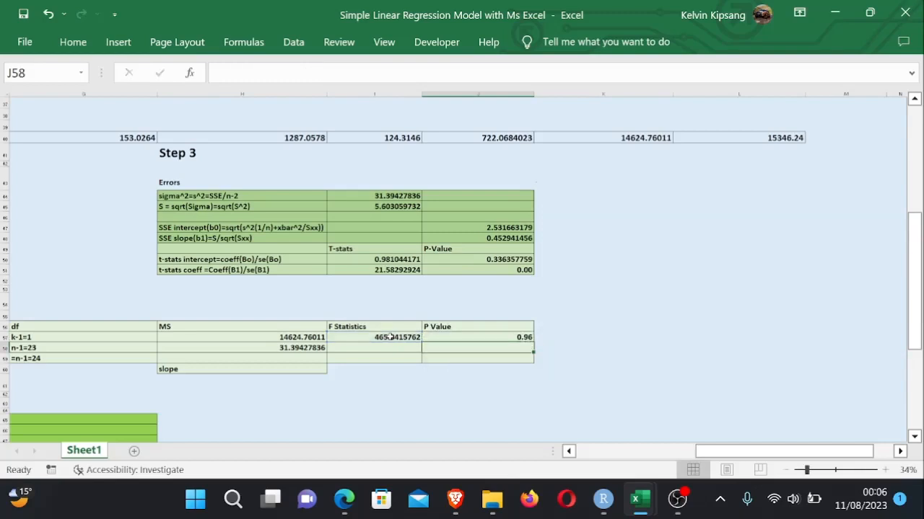
- Replace the 23 degrees of freedom in J57 with B45-2, giving =F.DIST(I57,B45-2,1,1)
double_click(505, 338)
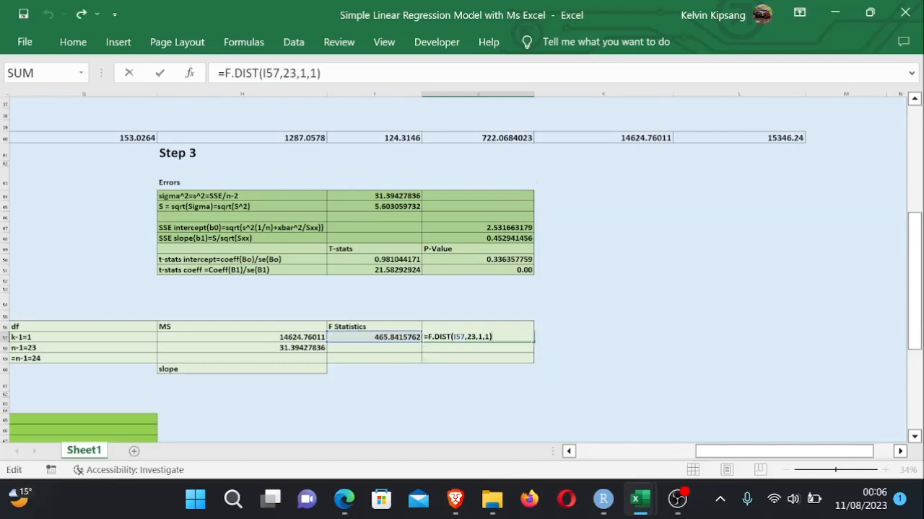
left_click(475, 337)
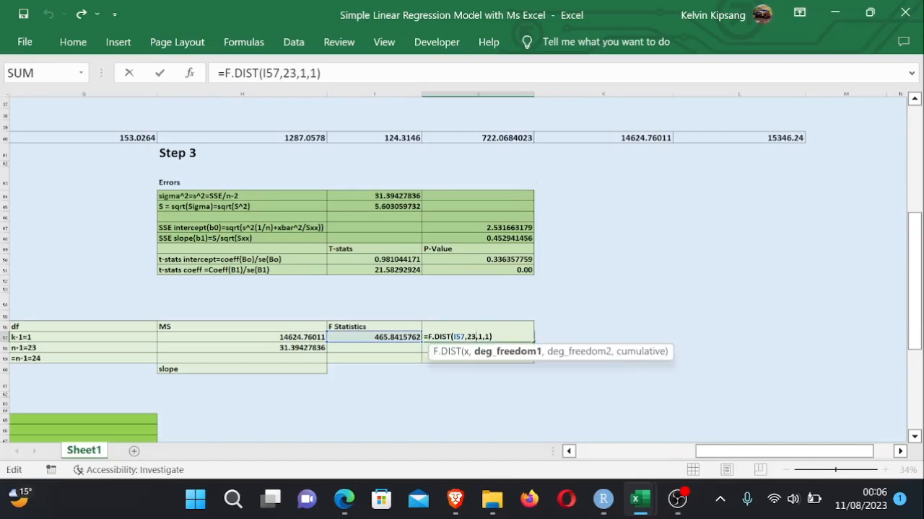
key("BackSpace")
key("BackSpace")
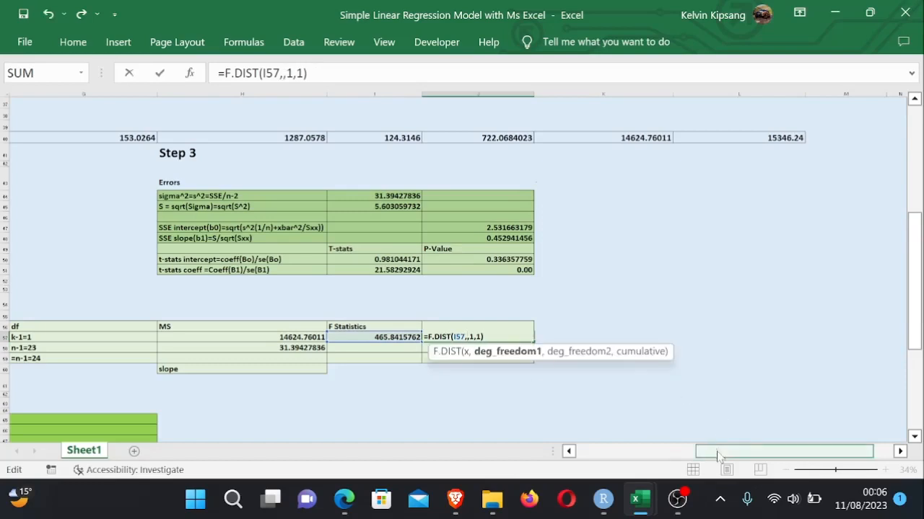
left_click_drag(713, 451, 592, 451)
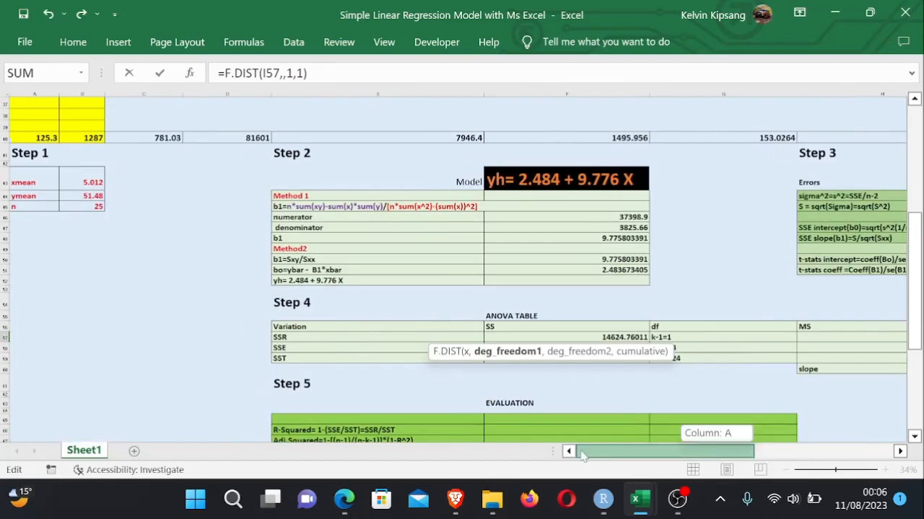
left_click(91, 207)
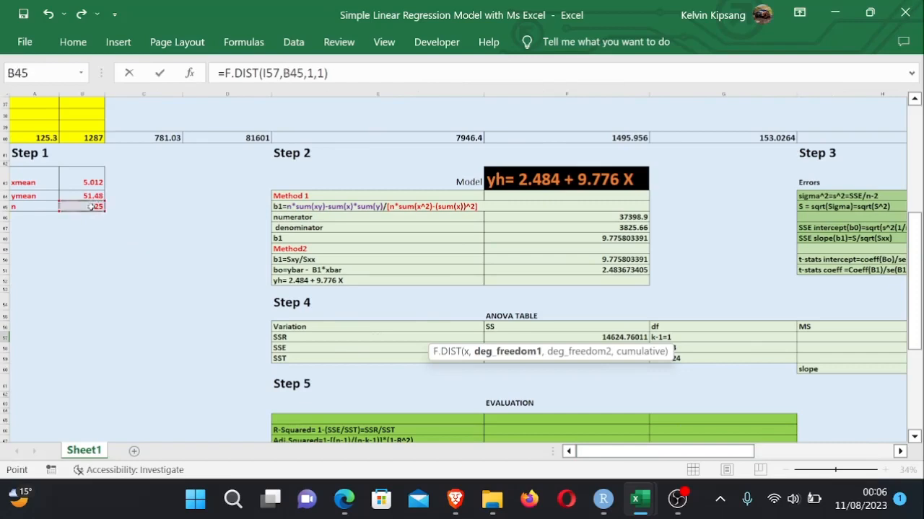
type("-2")
key("Return")
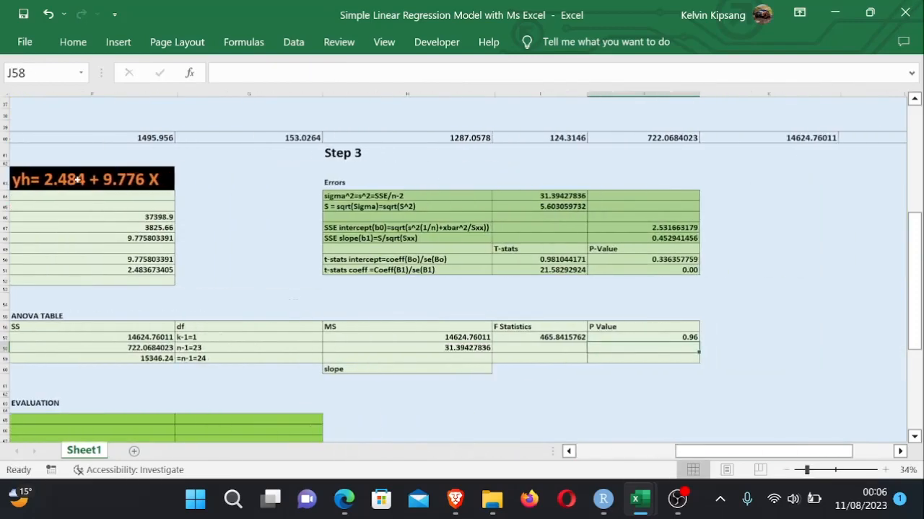
- Rewrite the J57 p-value formula as =F.DIST(I57,1,B45-2,1), inserting 1 as the first degrees of freedom
left_click(617, 370)
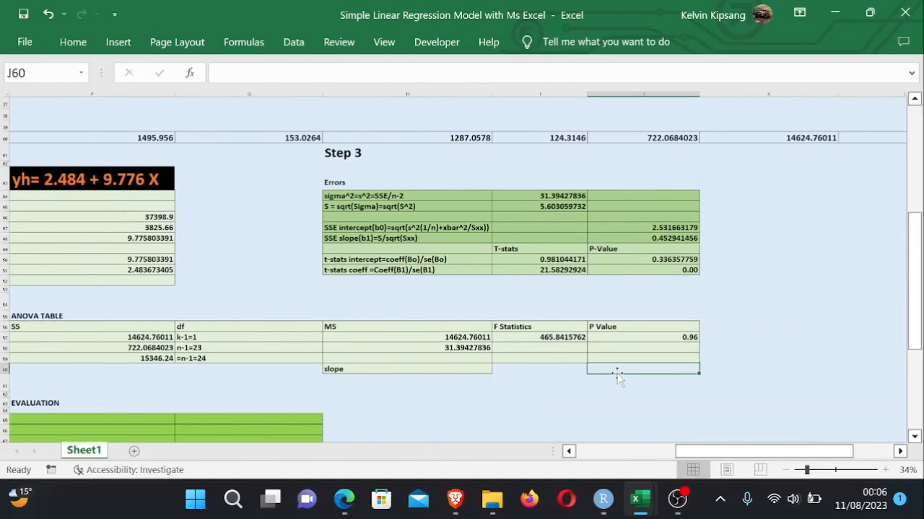
double_click(676, 334)
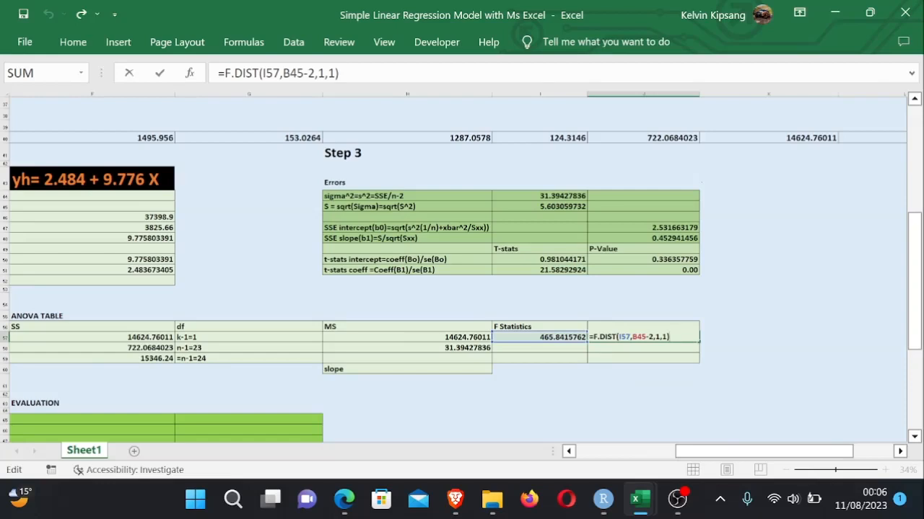
key("Left")
key("Left")
key("Left")
key("BackSpace")
key("BackSpace")
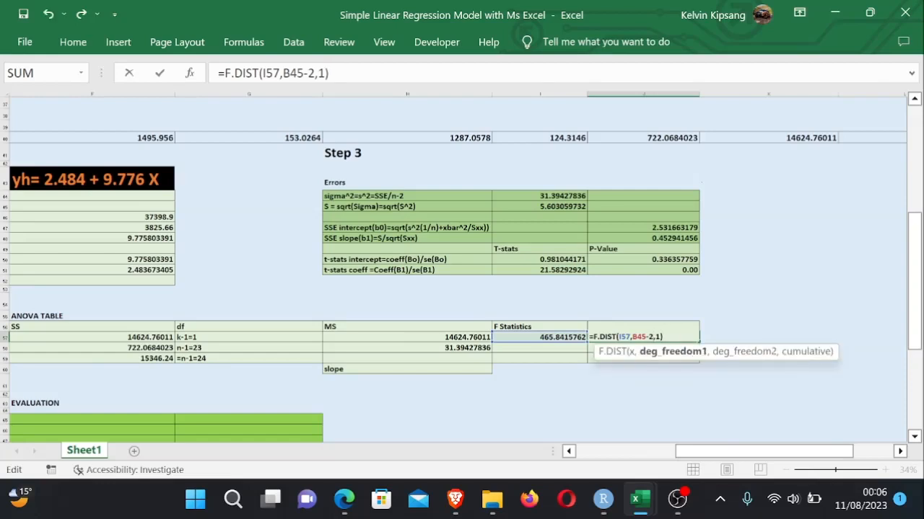
type("1,")
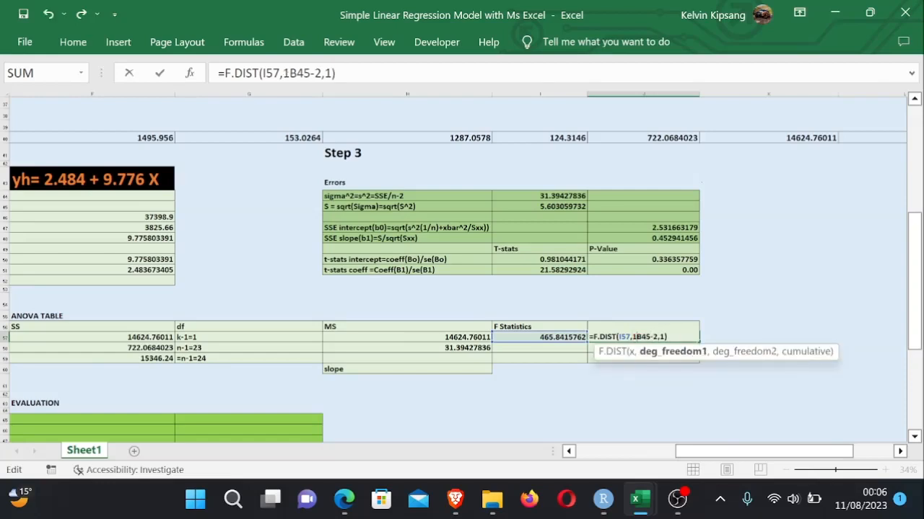
key("Return")
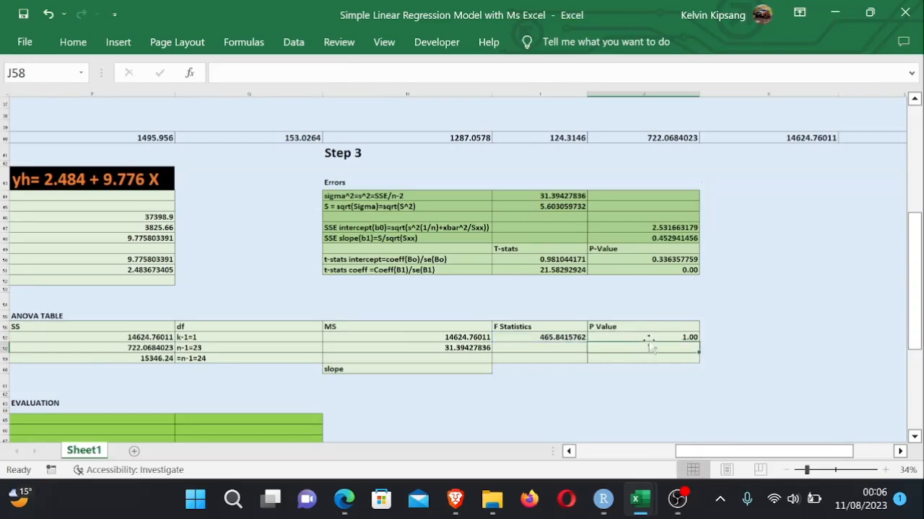
- Reopen the J57 p-value formula to review its arguments and re-enter it
left_click(729, 337)
double_click(675, 337)
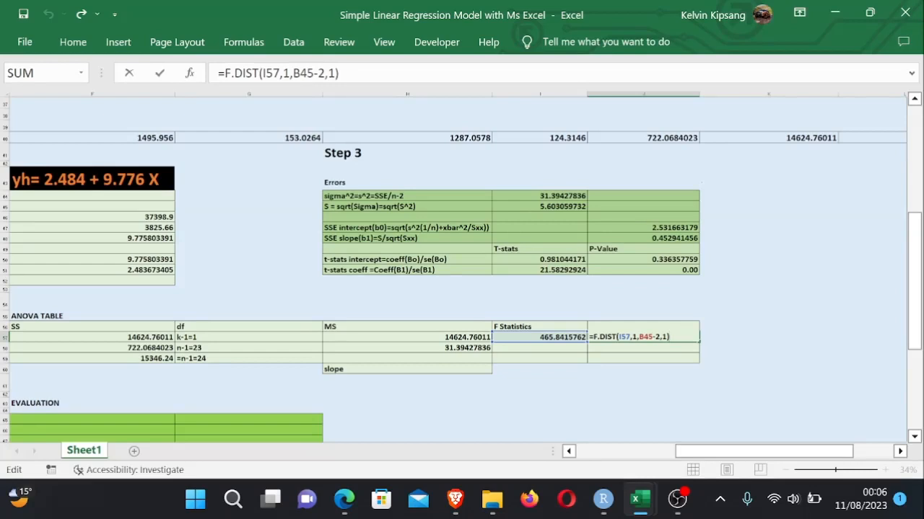
key("Return")
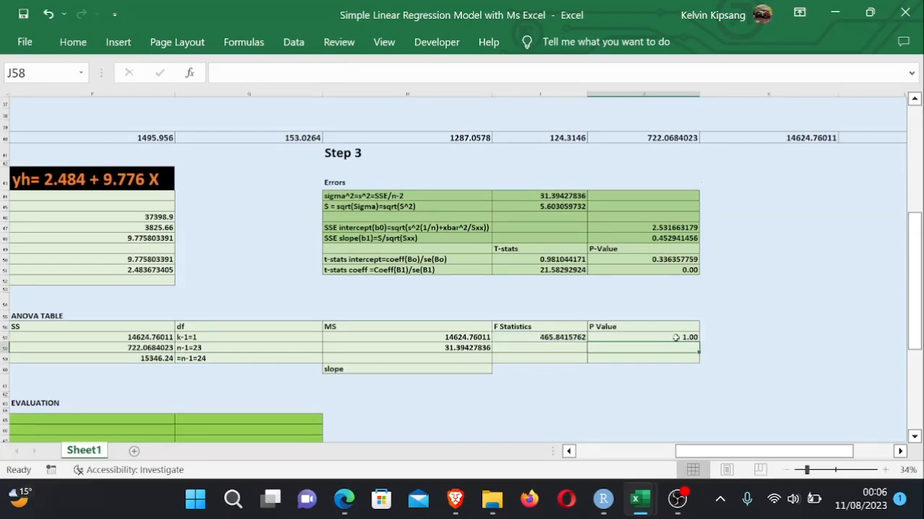
- Enter the R-squared formula =1-(J40/L40) in F66 of the Evaluation table
left_click_drag(910, 325, 911, 345)
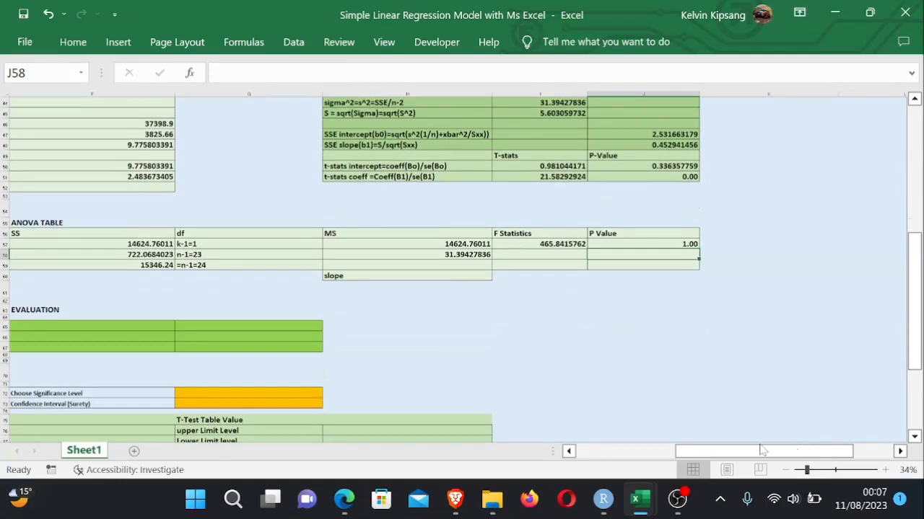
scroll(664, 372, "down", 2)
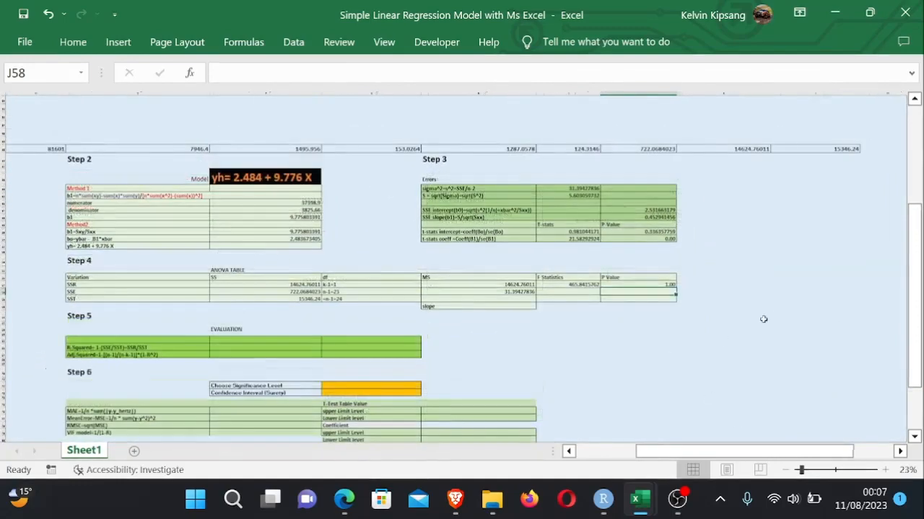
scroll(703, 345, "up", 1)
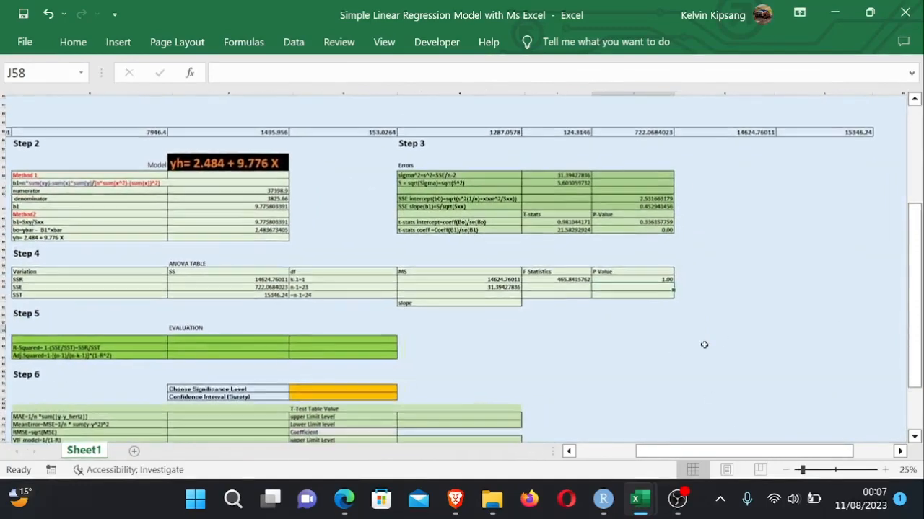
left_click_drag(725, 452, 685, 452)
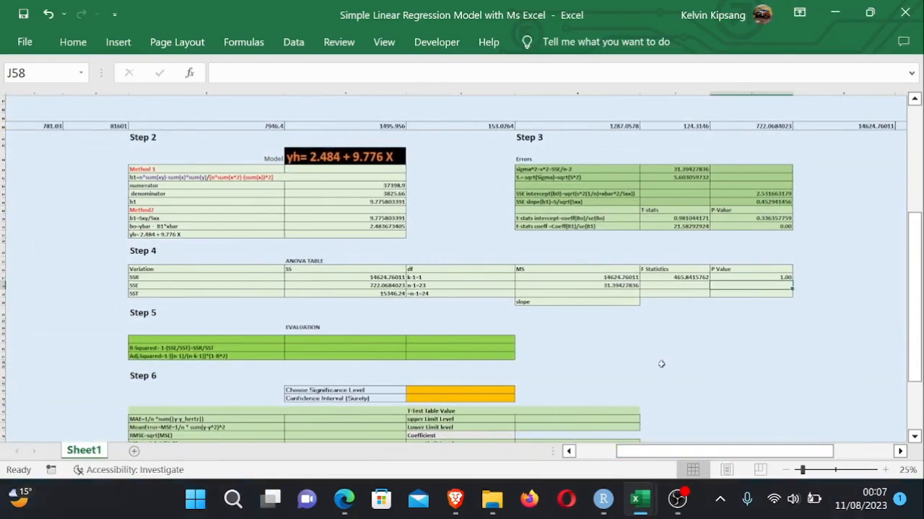
scroll(661, 364, "up", 2)
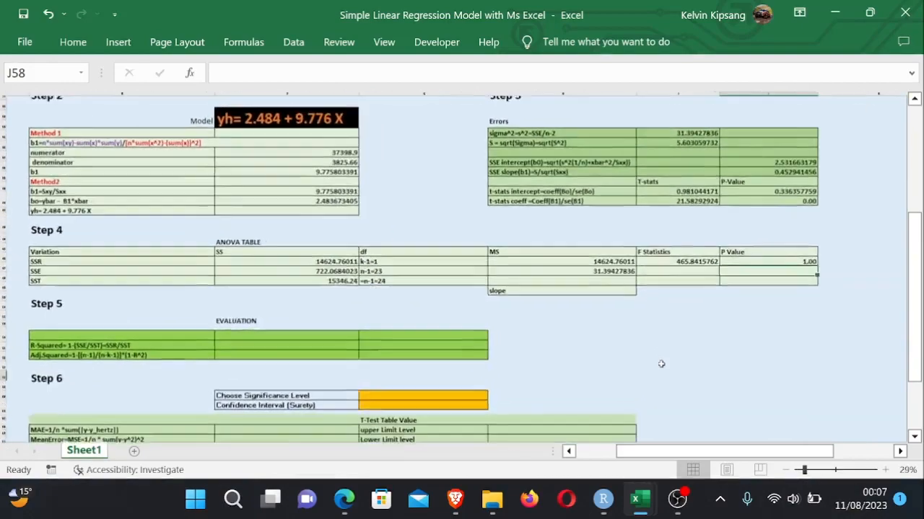
scroll(661, 364, "up", 1)
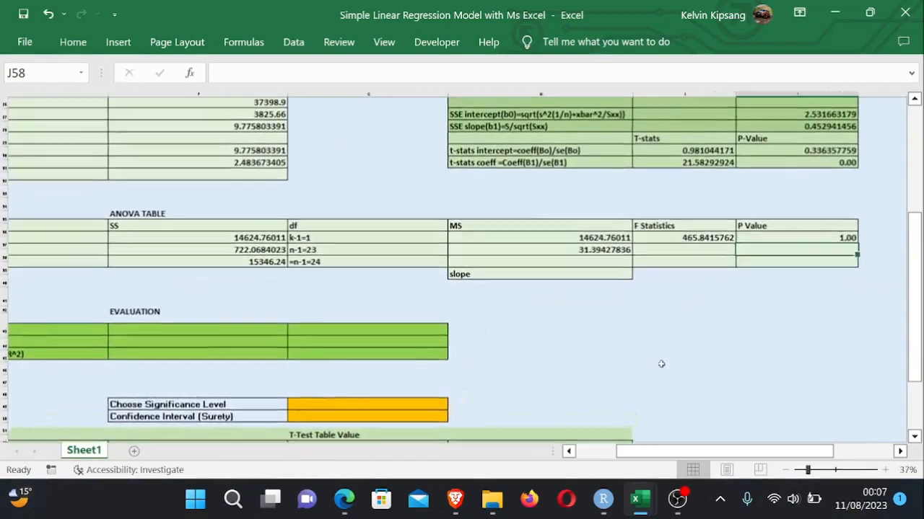
left_click_drag(703, 456, 684, 455)
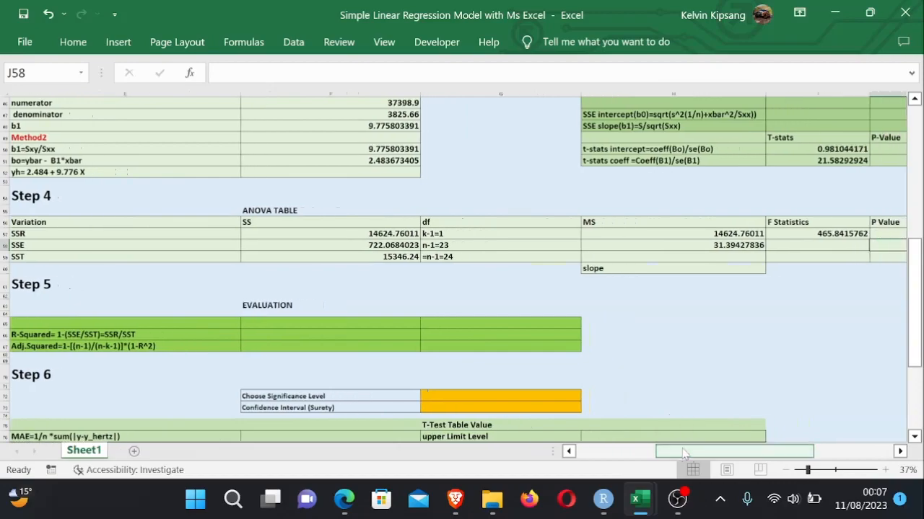
scroll(675, 400, "down", 2)
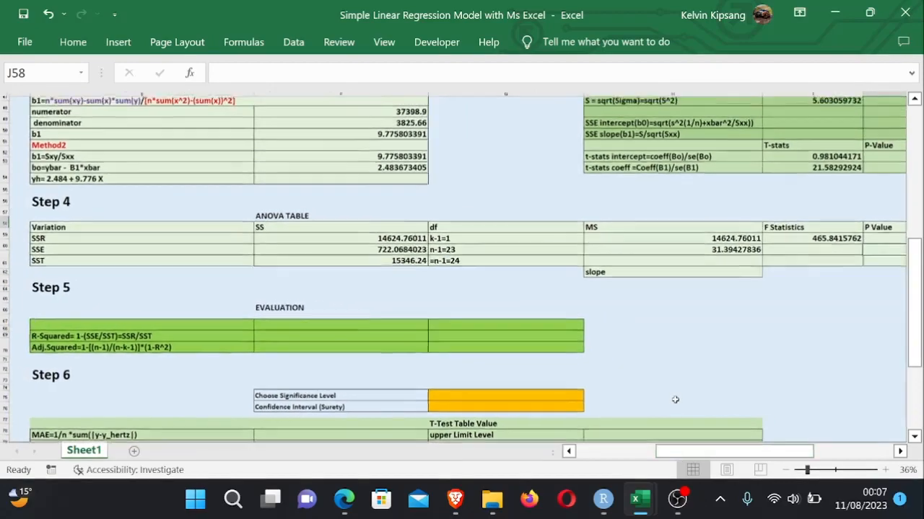
left_click_drag(745, 456, 765, 459)
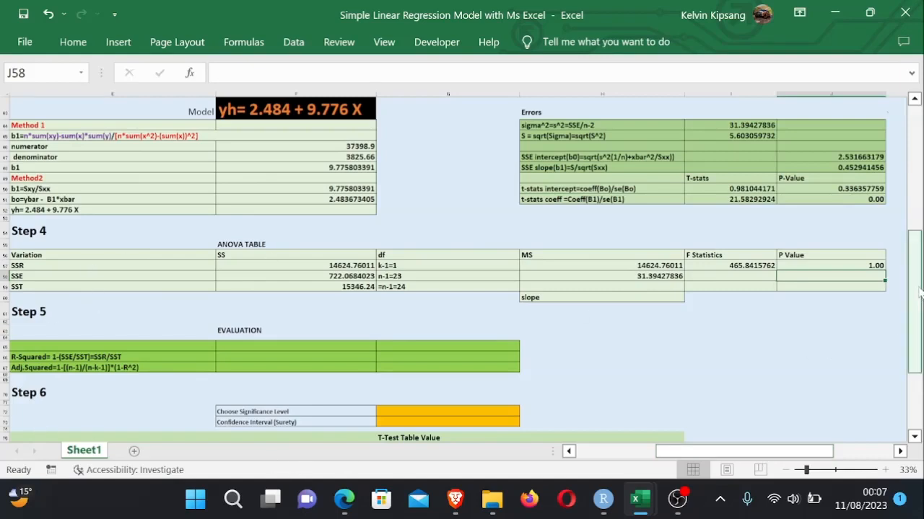
left_click_drag(919, 287, 919, 341)
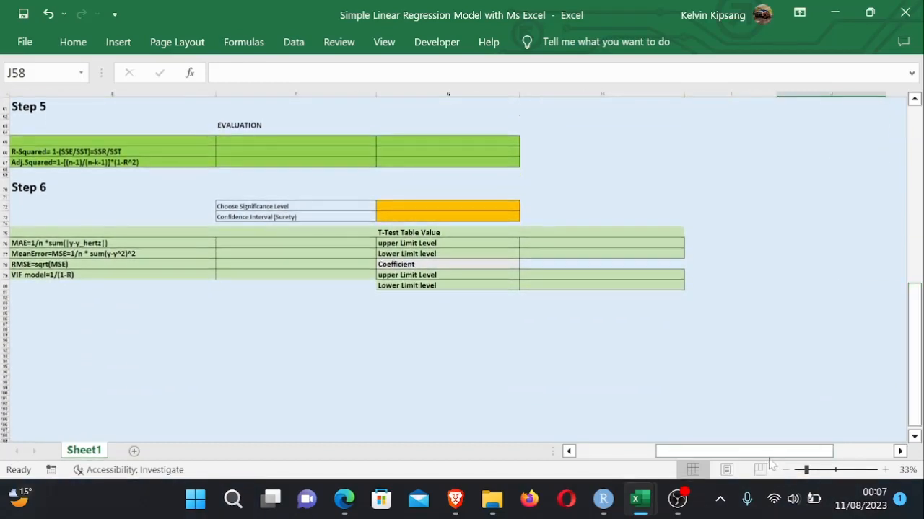
left_click_drag(771, 457, 766, 456)
left_click(265, 149)
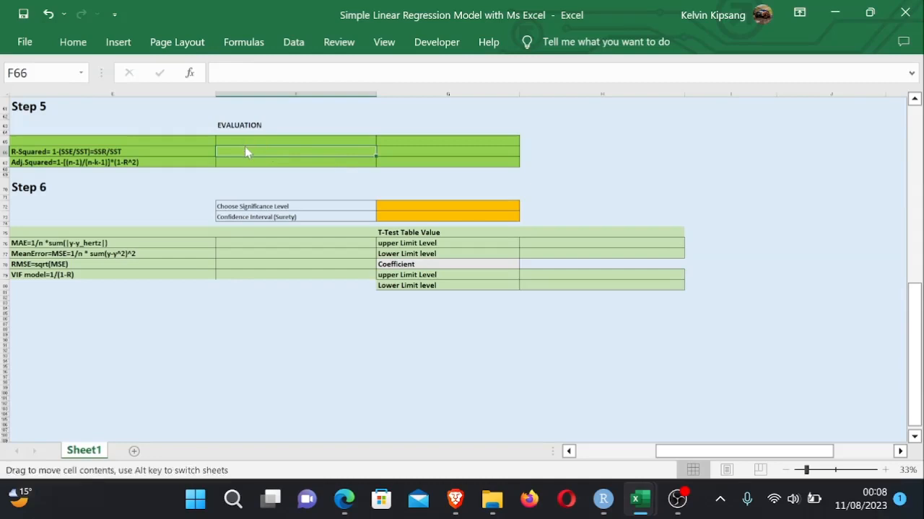
double_click(255, 151)
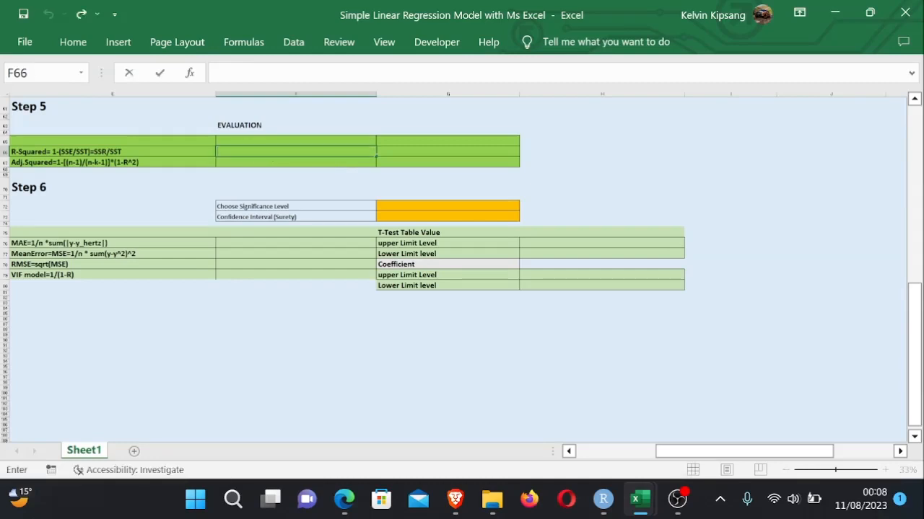
type("=1")
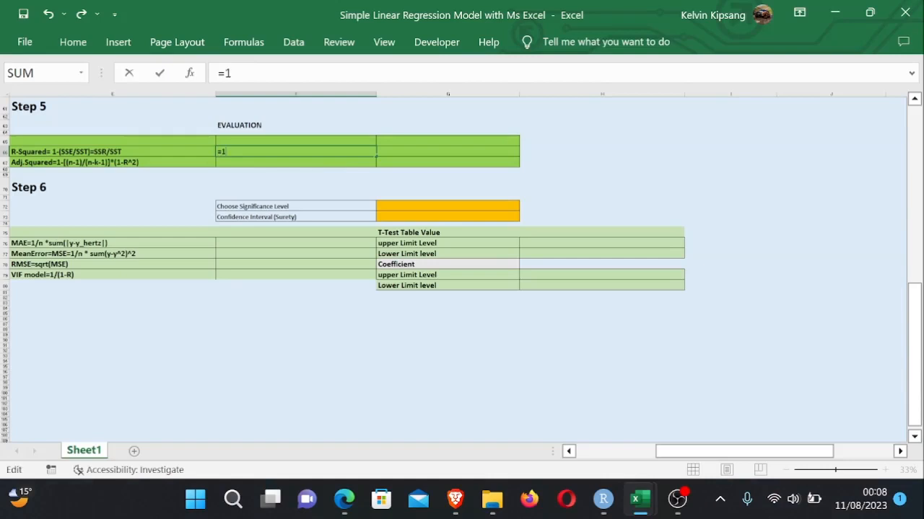
type("-(")
left_click_drag(914, 364, 907, 282)
left_click_drag(790, 452, 828, 449)
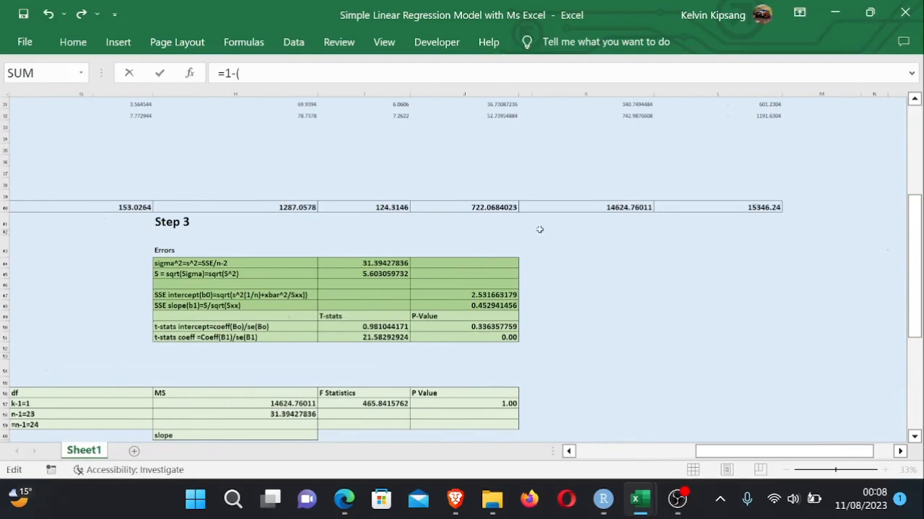
left_click(495, 202)
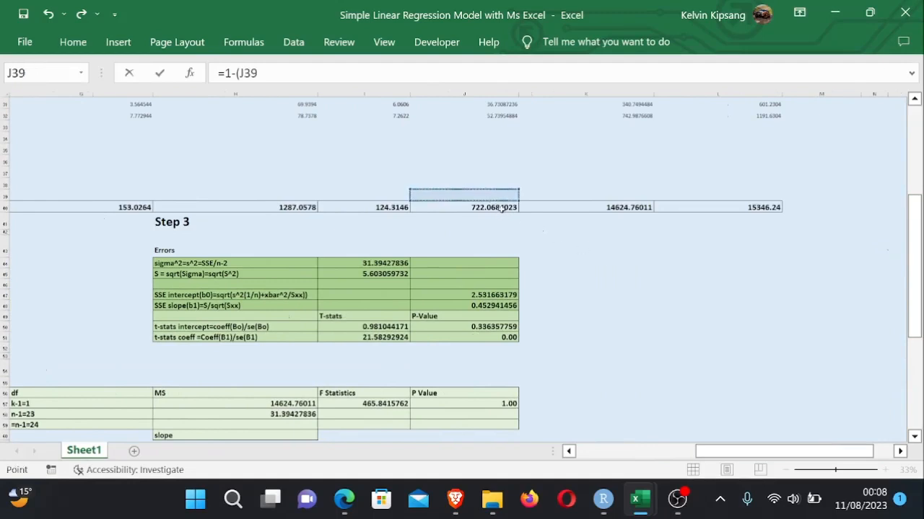
left_click(500, 208)
type("/")
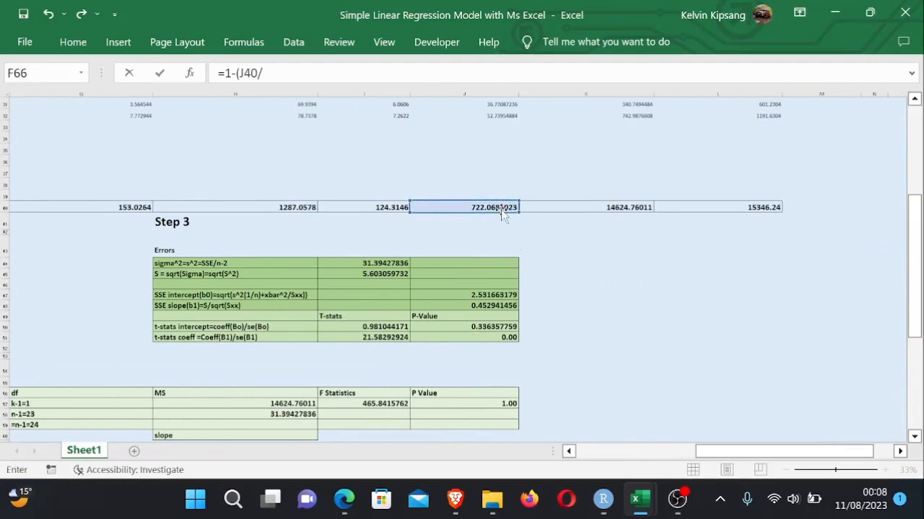
left_click(762, 208)
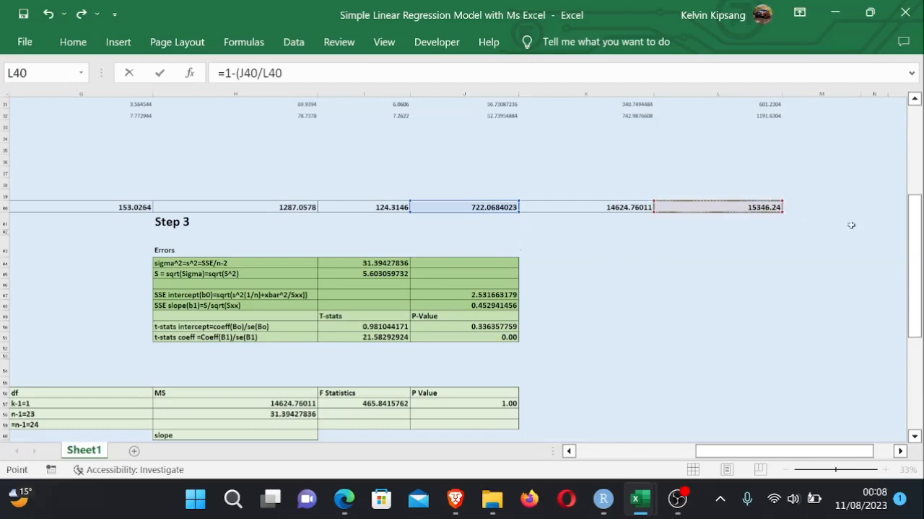
left_click_drag(915, 247, 915, 332)
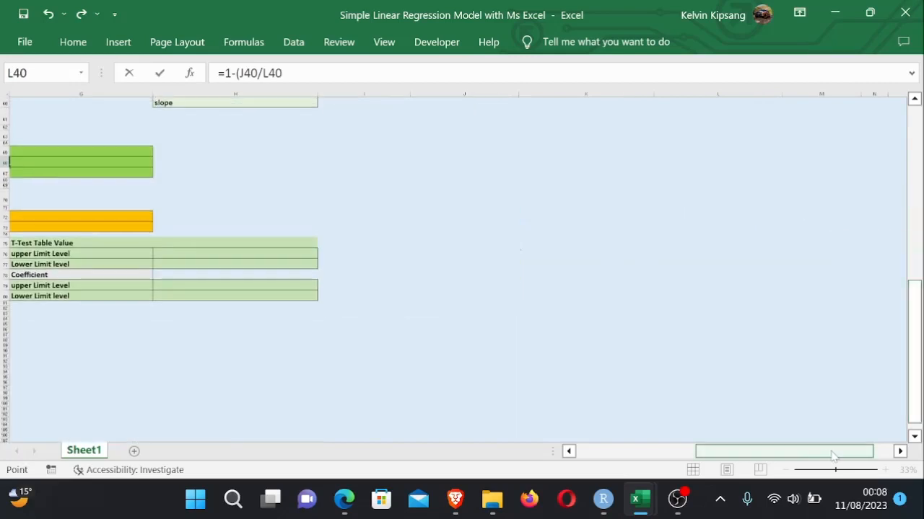
left_click_drag(820, 454, 761, 451)
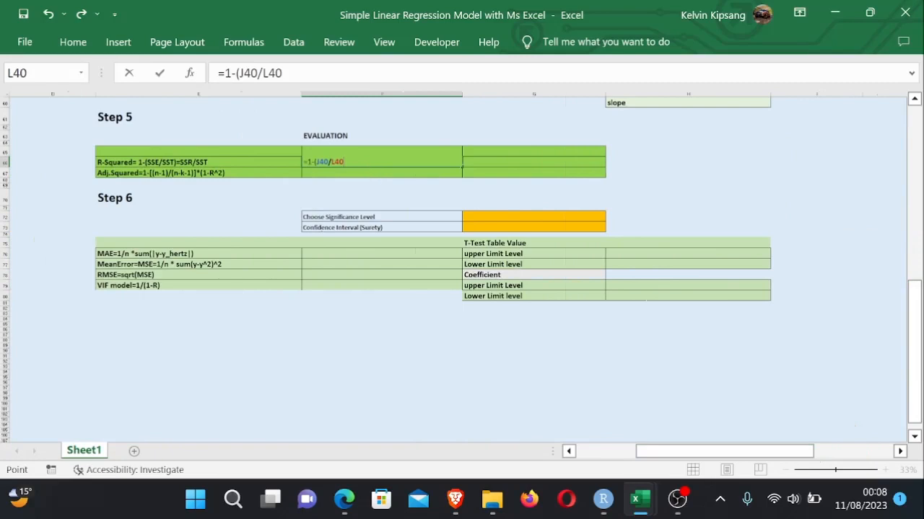
type(")")
key("Return")
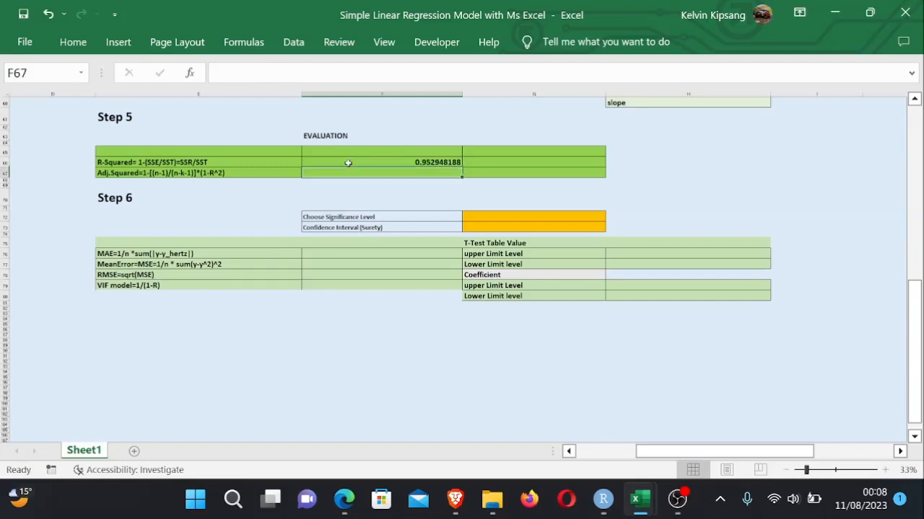
- Enter the alternative R-squared formula =K40/L40 (SSR/SST) in G66 beside it
left_click(491, 164)
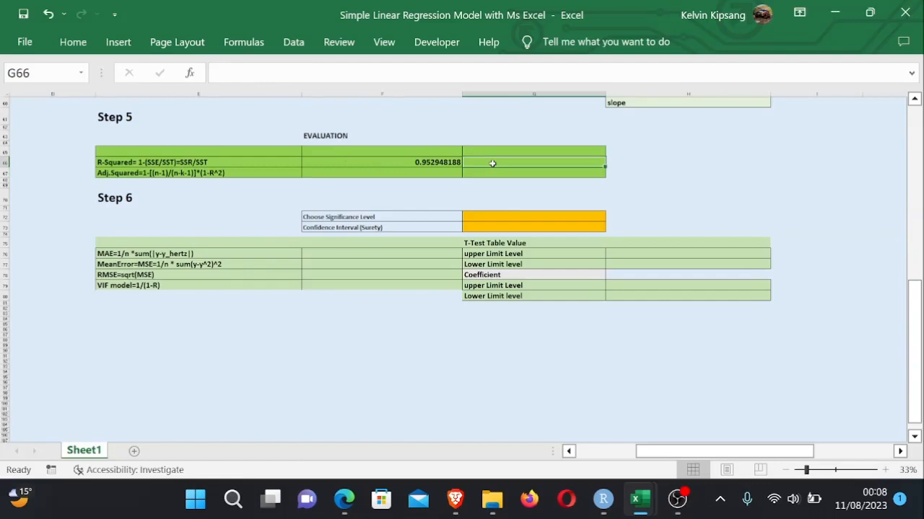
type("=")
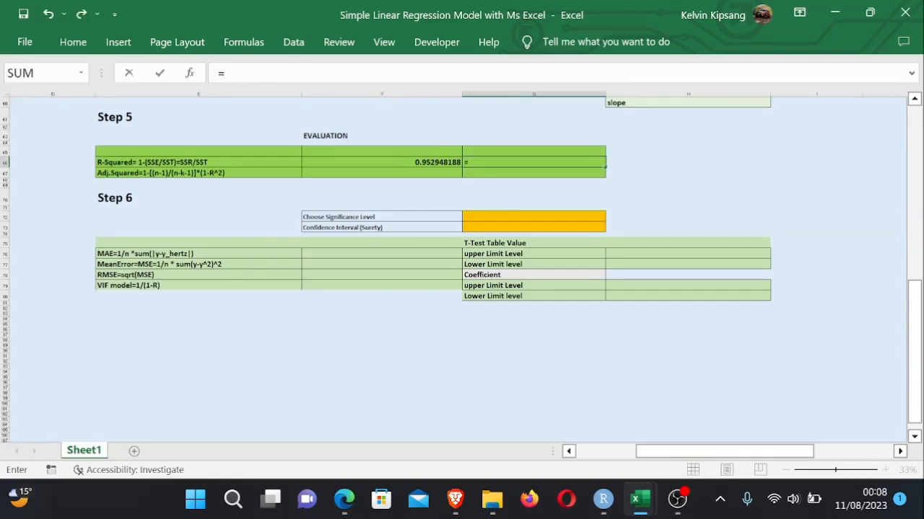
left_click_drag(912, 297, 915, 186)
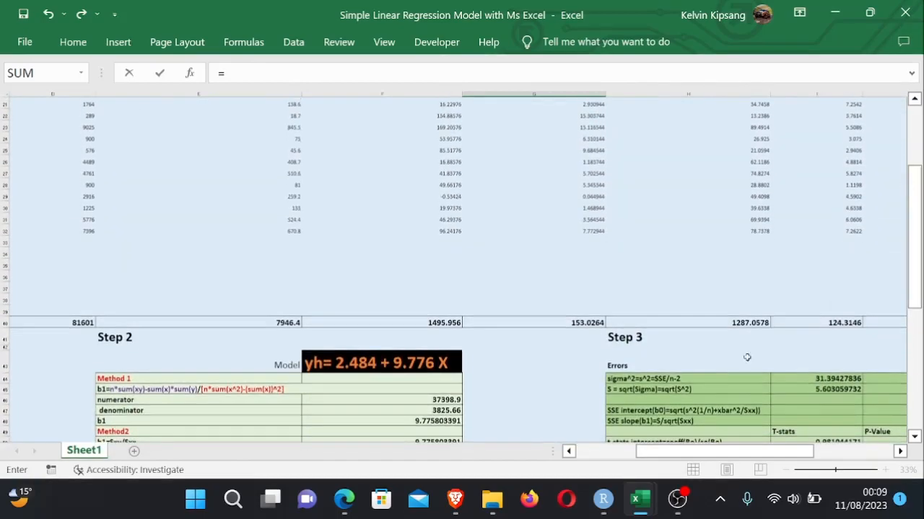
left_click_drag(717, 451, 776, 456)
left_click(629, 323)
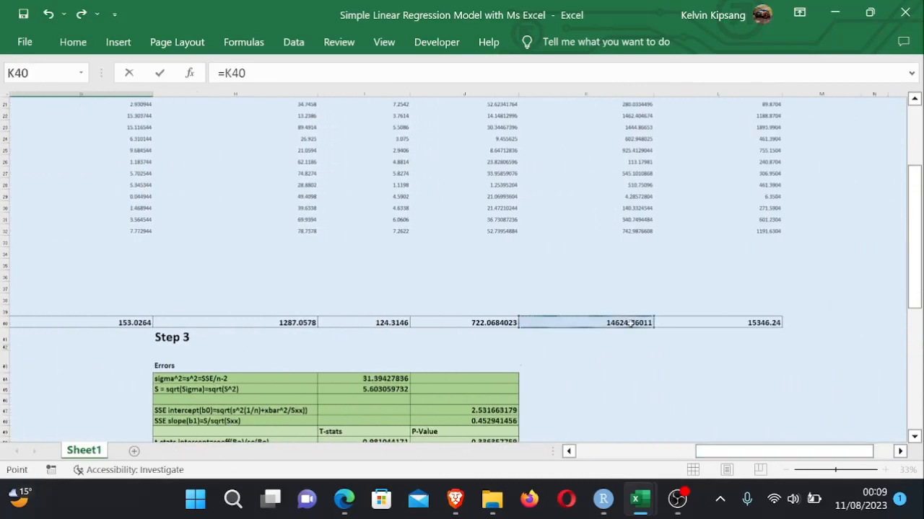
type("/")
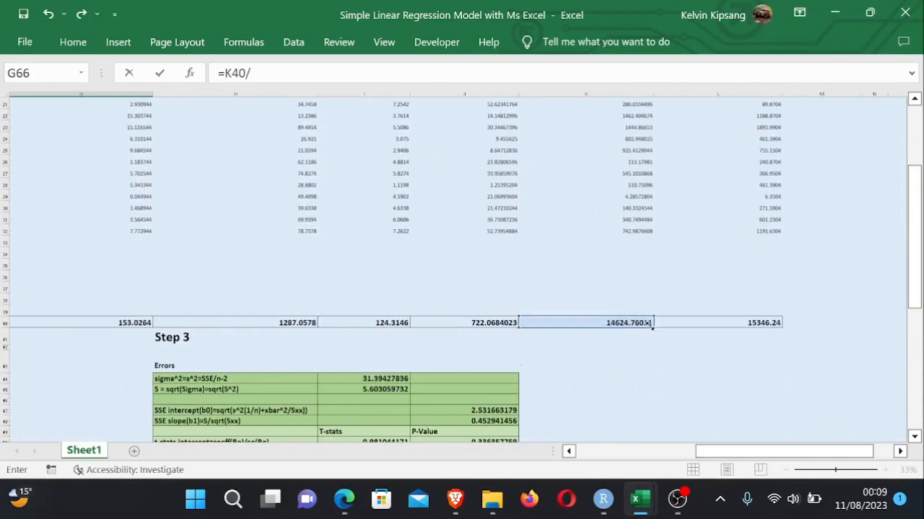
left_click(776, 322)
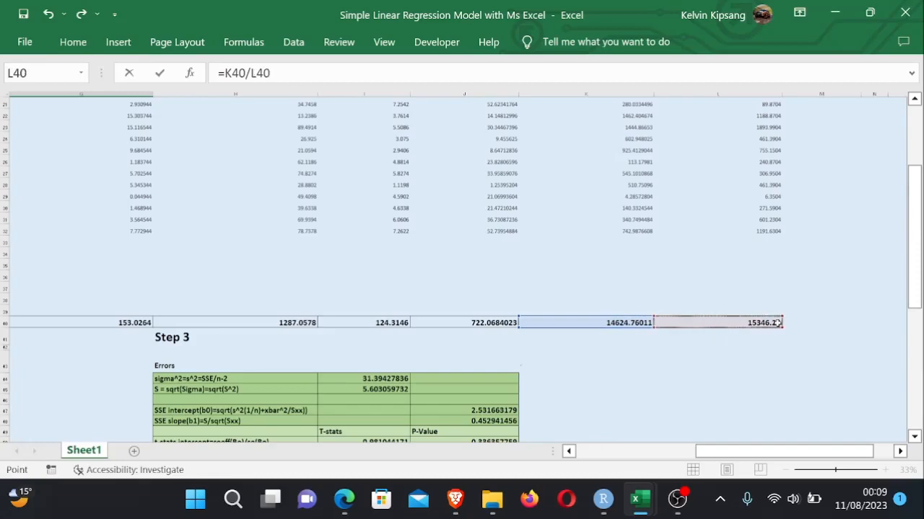
key("Return")
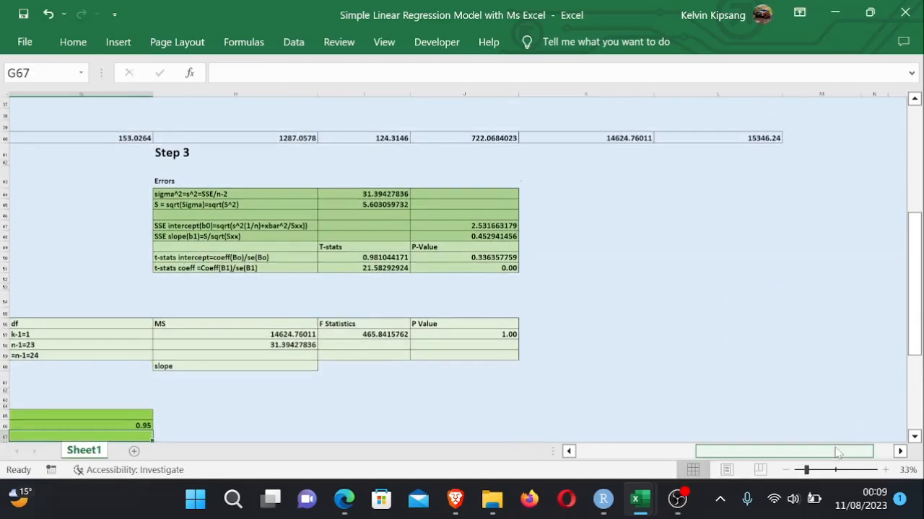
left_click_drag(837, 451, 816, 459)
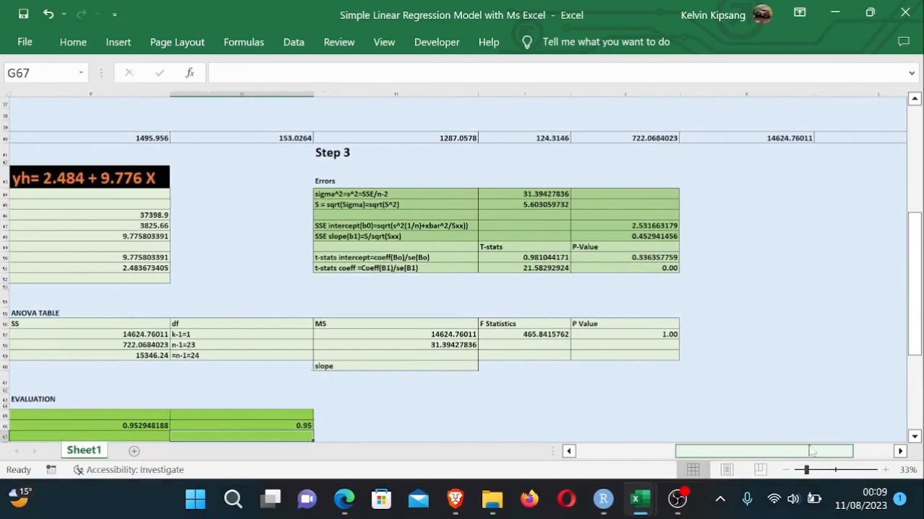
left_click_drag(913, 249, 913, 286)
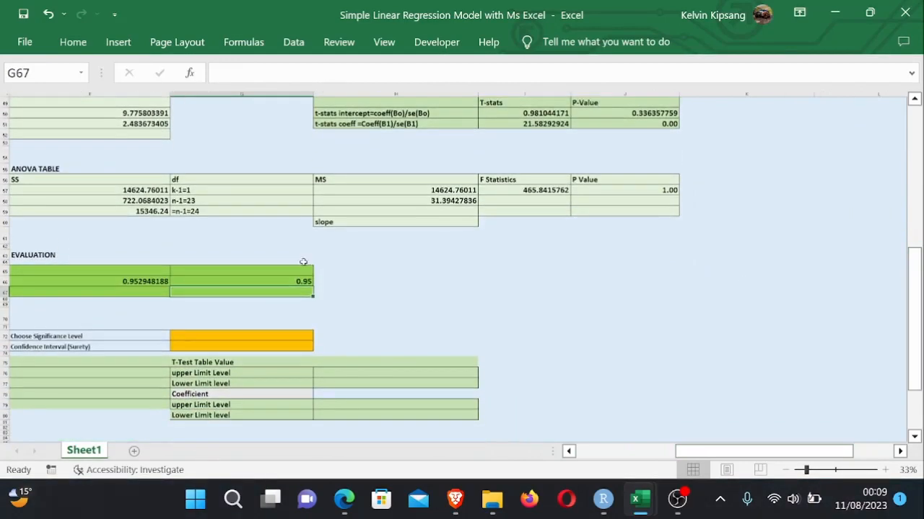
left_click_drag(712, 453, 671, 460)
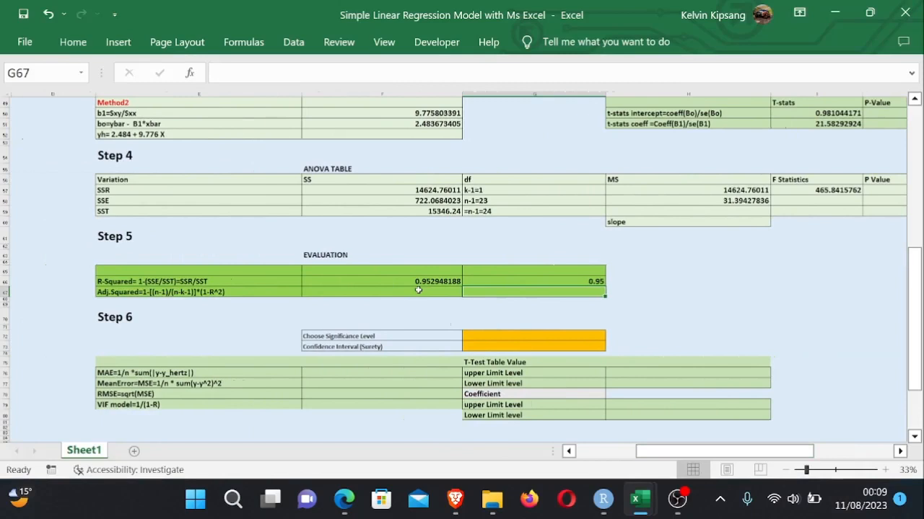
left_click(418, 290)
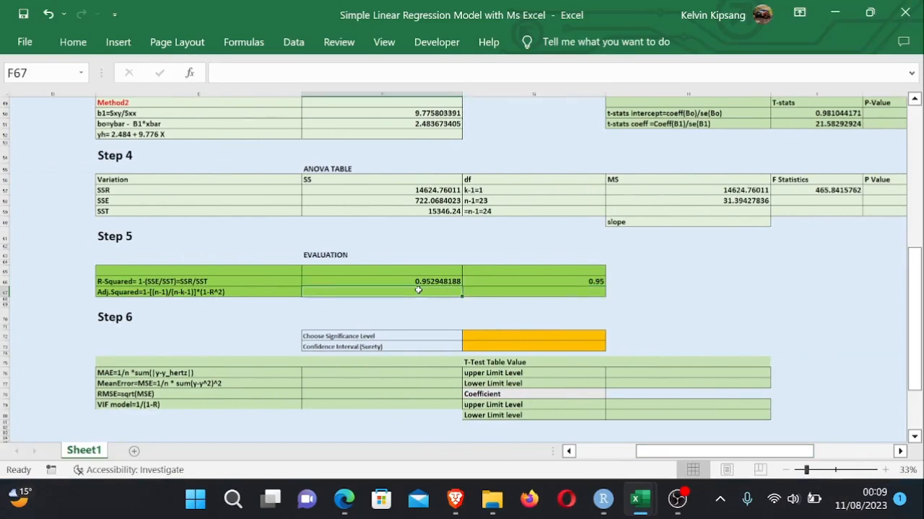
type("=11")
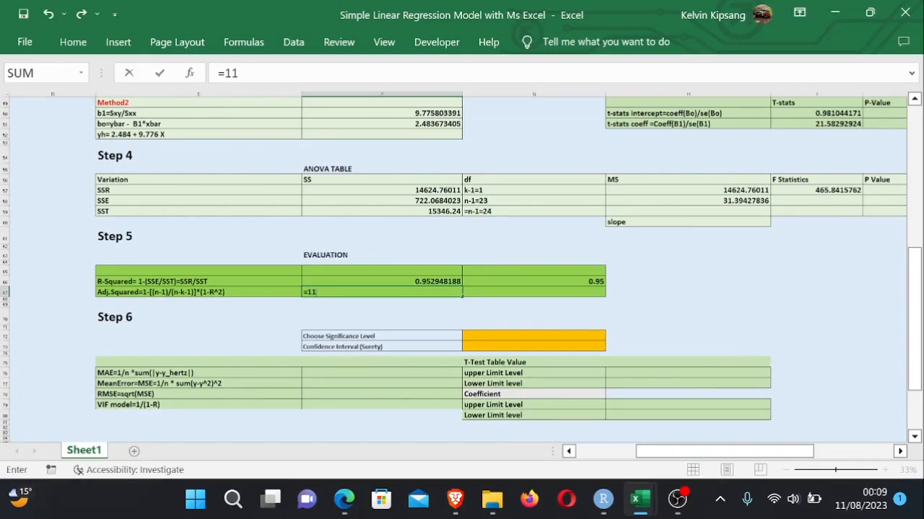
key("BackSpace")
key("BackSpace")
key("BackSpace")
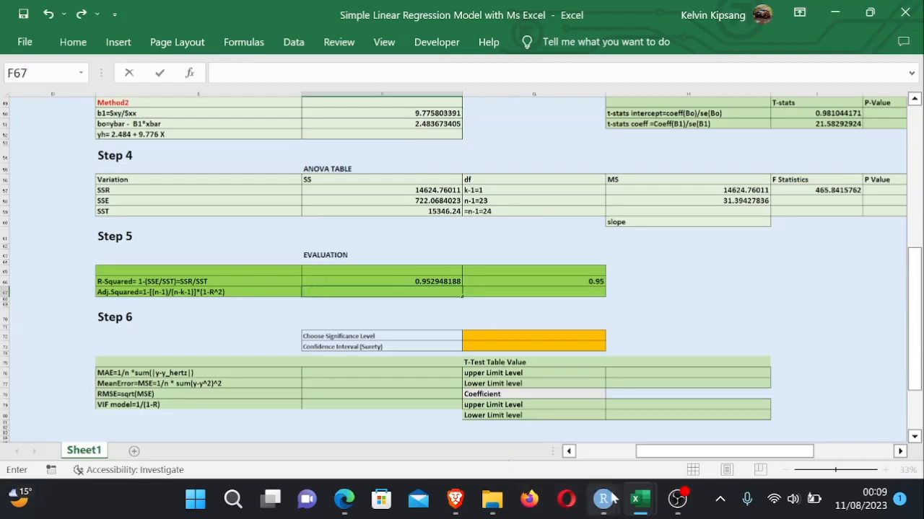
- Switch to the Simple Linear Regression PDF notes and review the ANOVA F-test p-value formula using F.DIST.RT
mouse_move(635, 509)
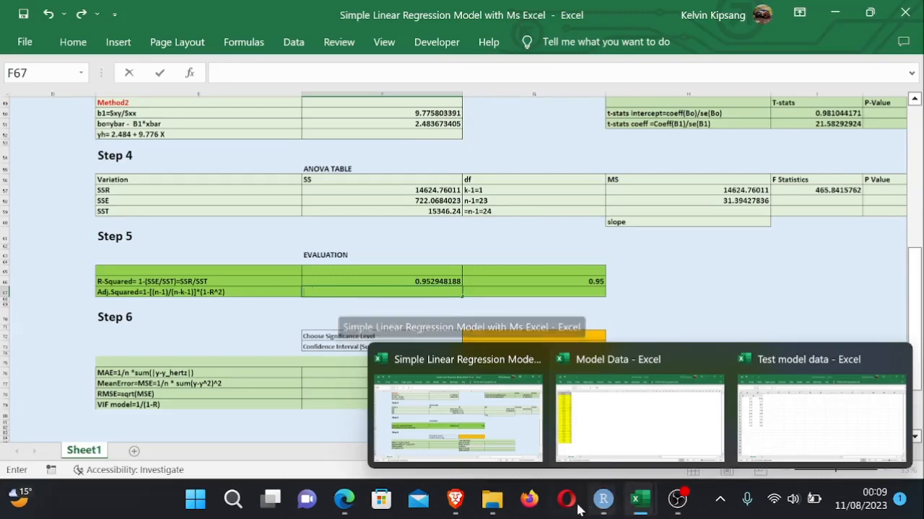
left_click(345, 502)
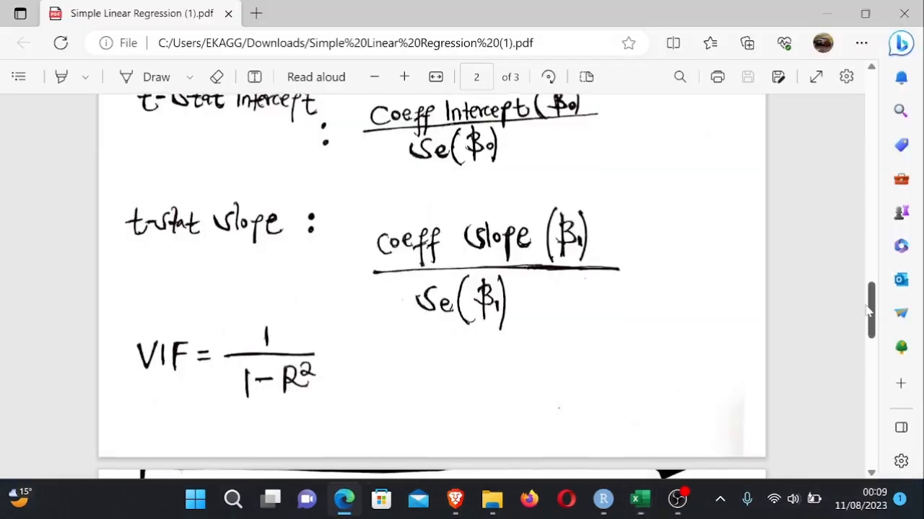
left_click_drag(871, 307, 851, 415)
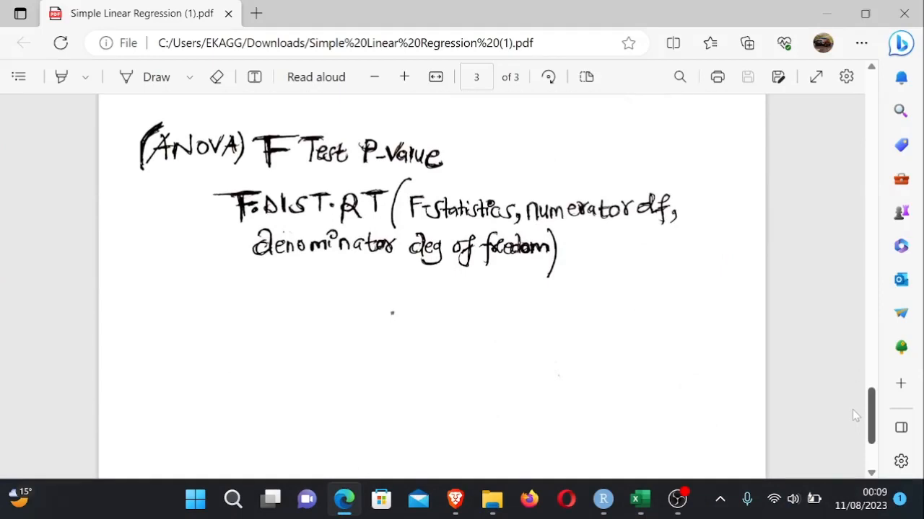
left_click_drag(851, 410, 852, 406)
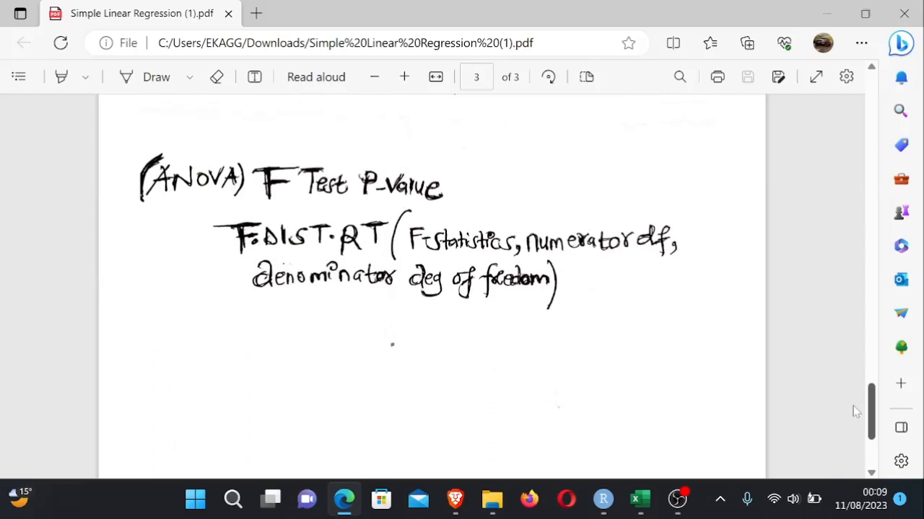
scroll(852, 409, "down", 3)
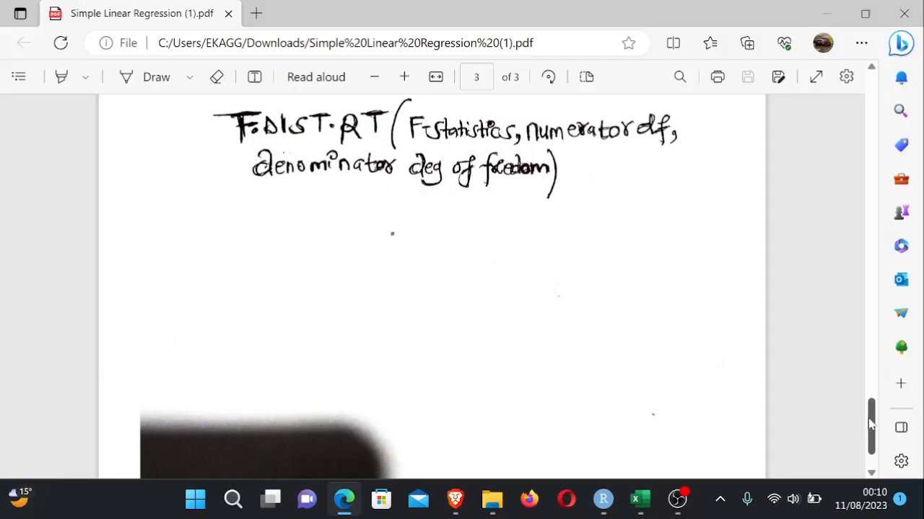
scroll(870, 425, "up", 2)
scroll(872, 426, "down", 2)
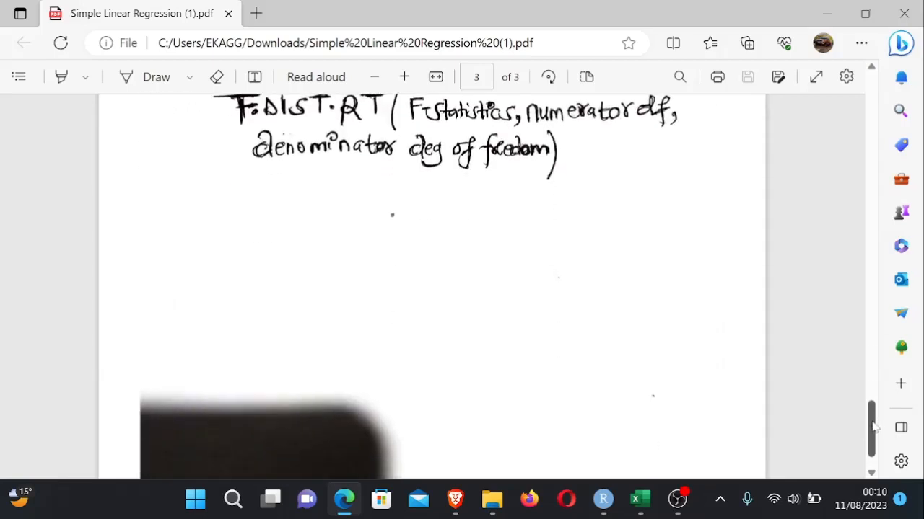
scroll(873, 425, "up", 1)
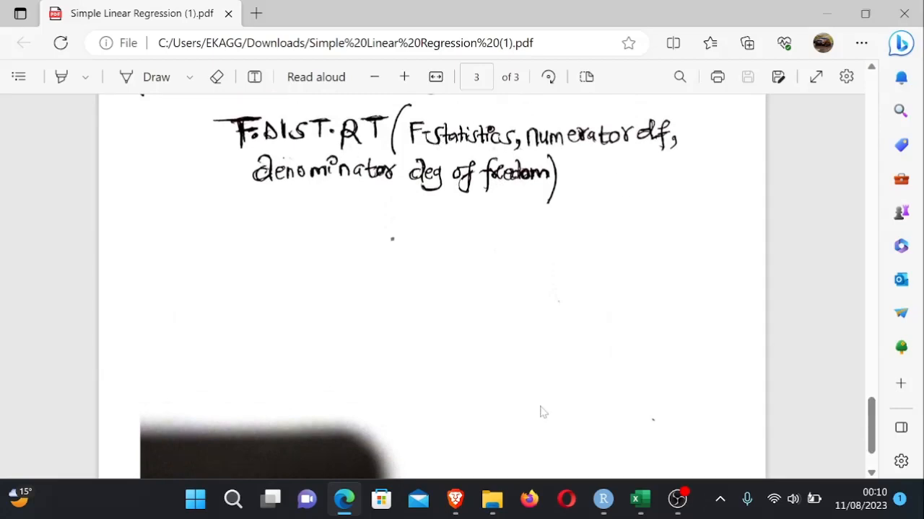
mouse_move(604, 510)
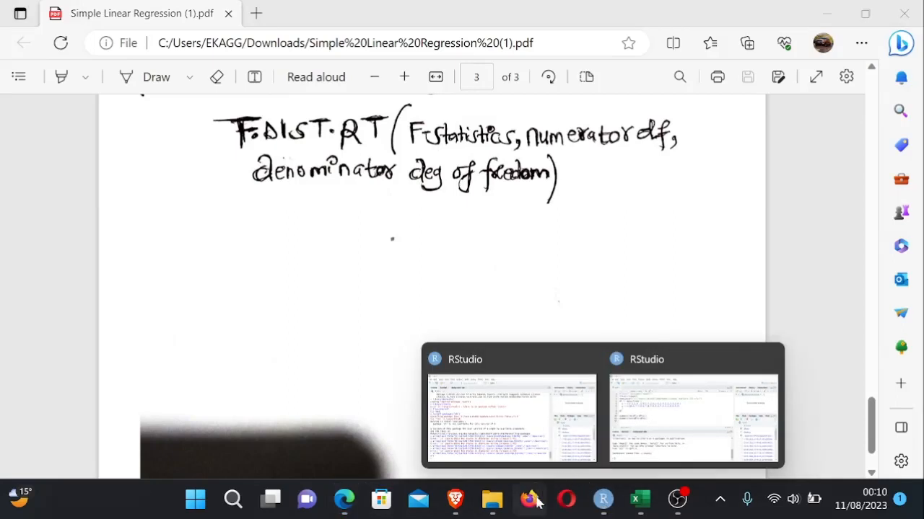
mouse_move(640, 511)
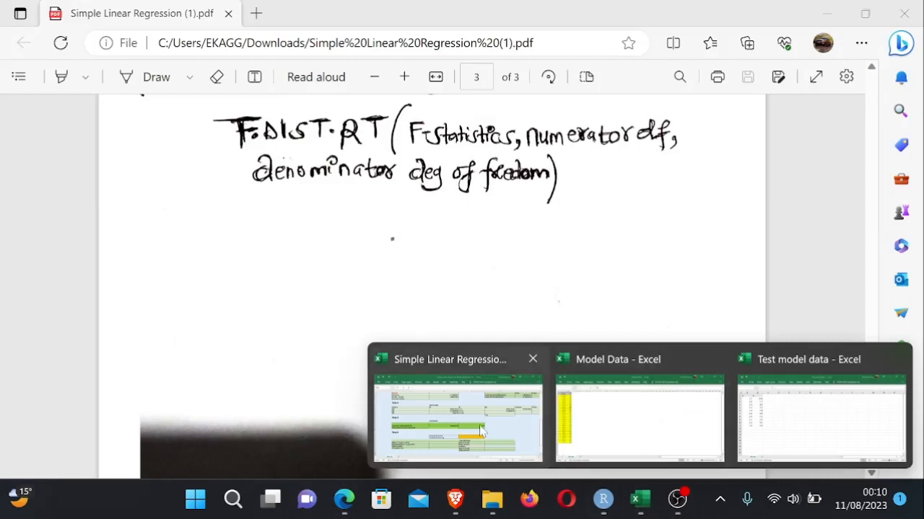
left_click(453, 425)
left_click(749, 313)
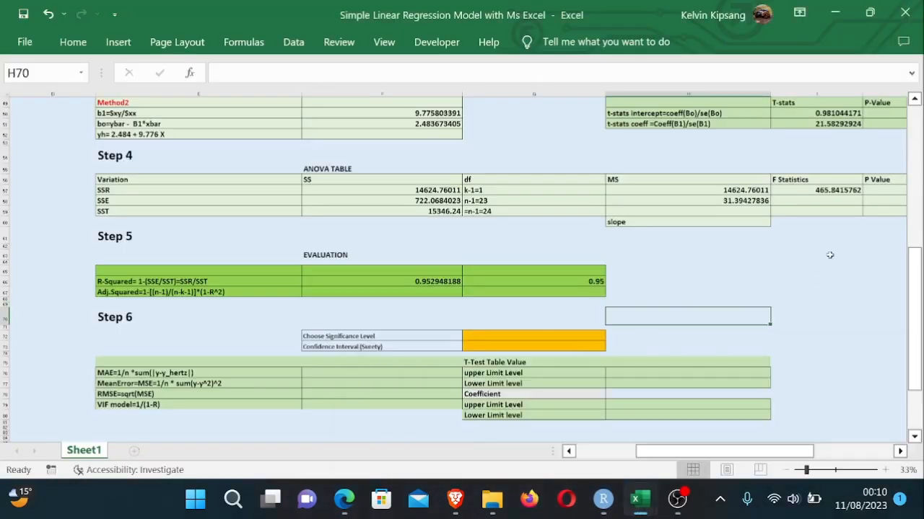
- Reopen the F statistic formula in I57 to review it and re-enter it
left_click(824, 189)
double_click(824, 189)
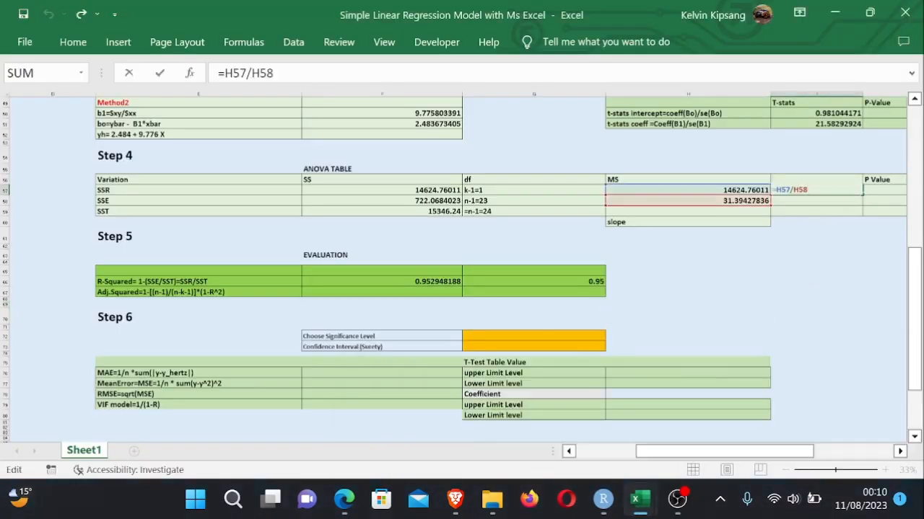
key("Return")
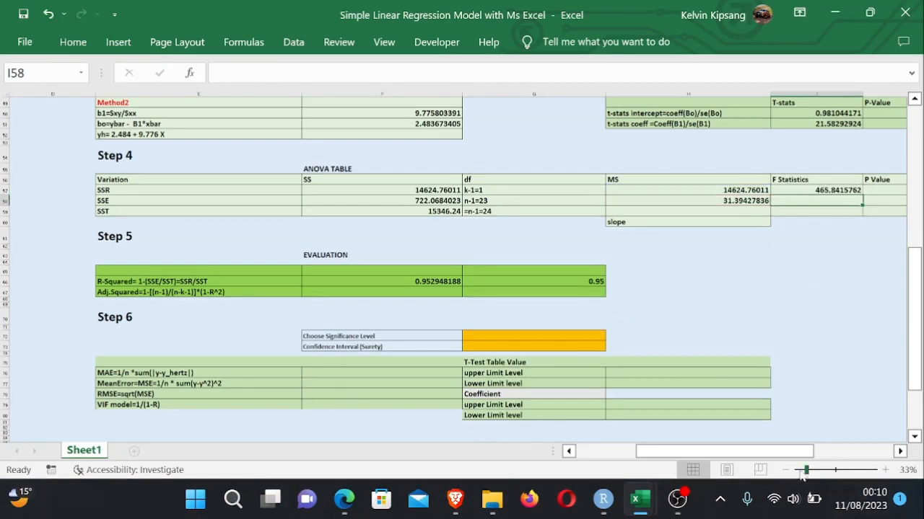
- Change the J57 p-value formula to =F.DIST.RT(I57,1,B45-2), dropping the cumulative argument
left_click_drag(793, 453, 834, 452)
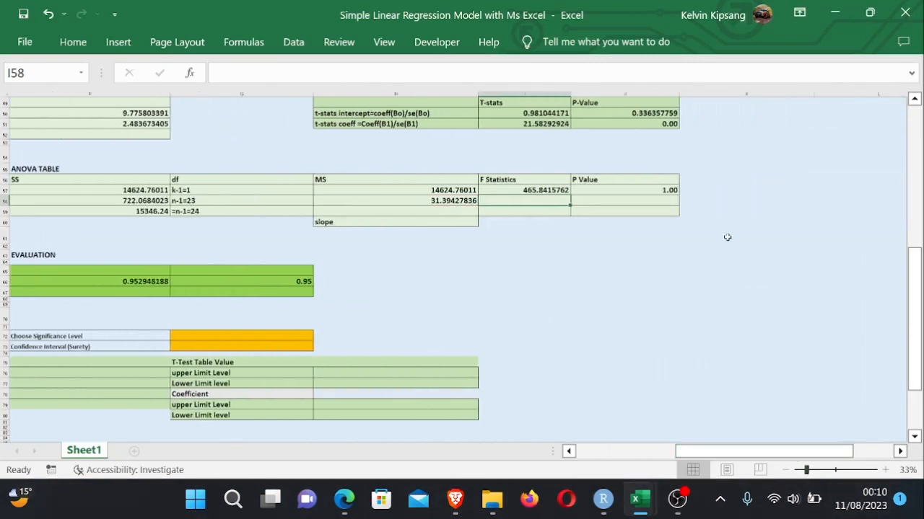
double_click(664, 189)
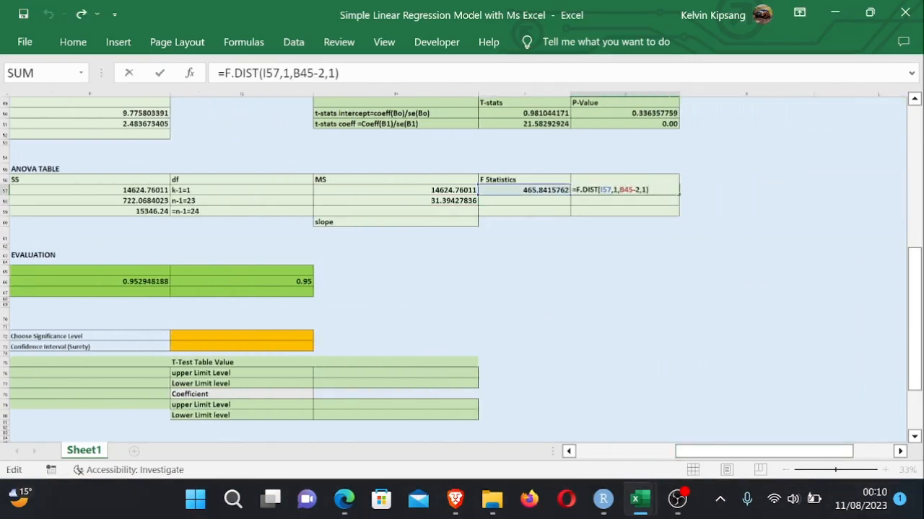
key("Return")
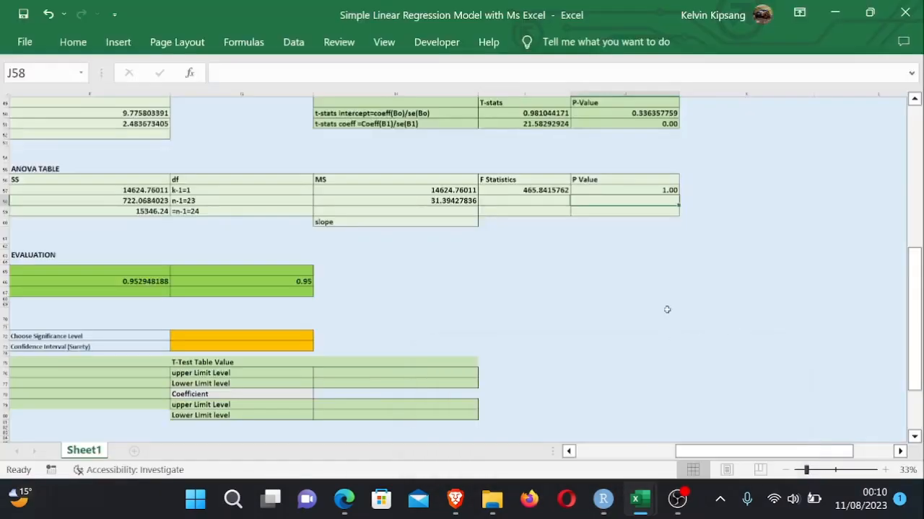
double_click(649, 191)
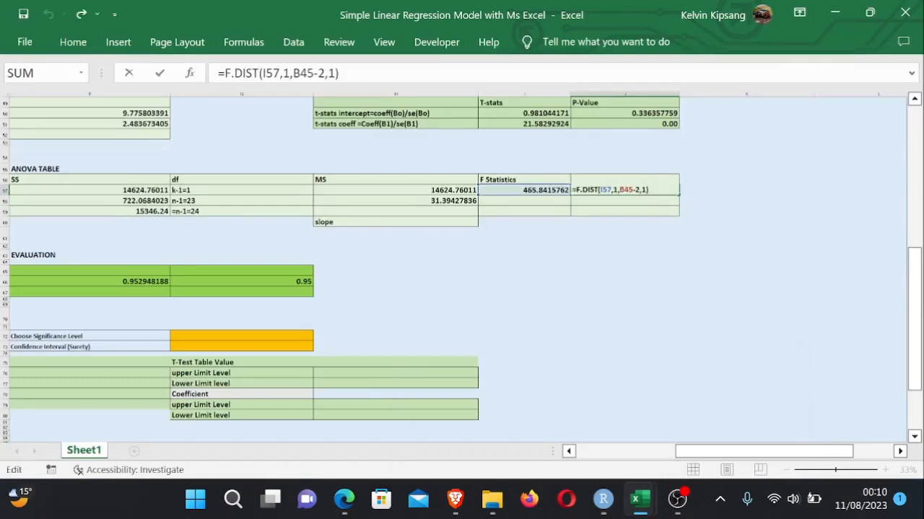
left_click(598, 190)
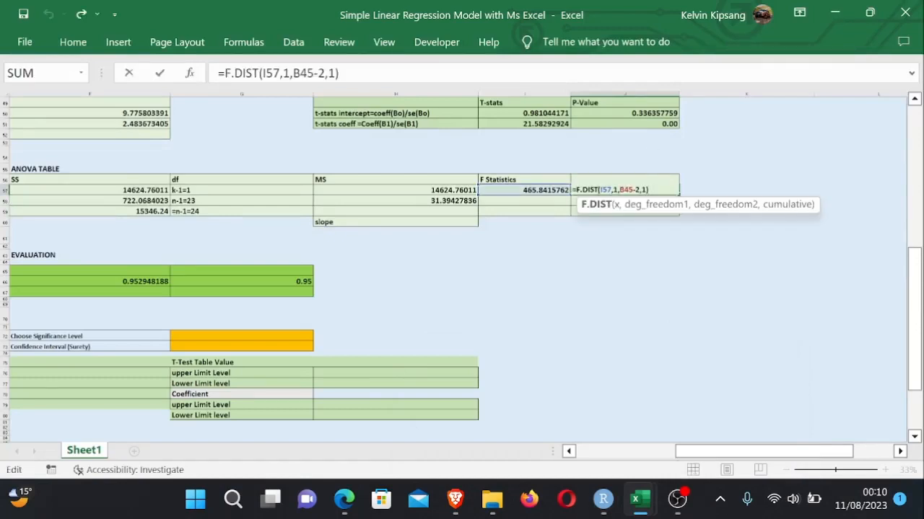
type(".RT")
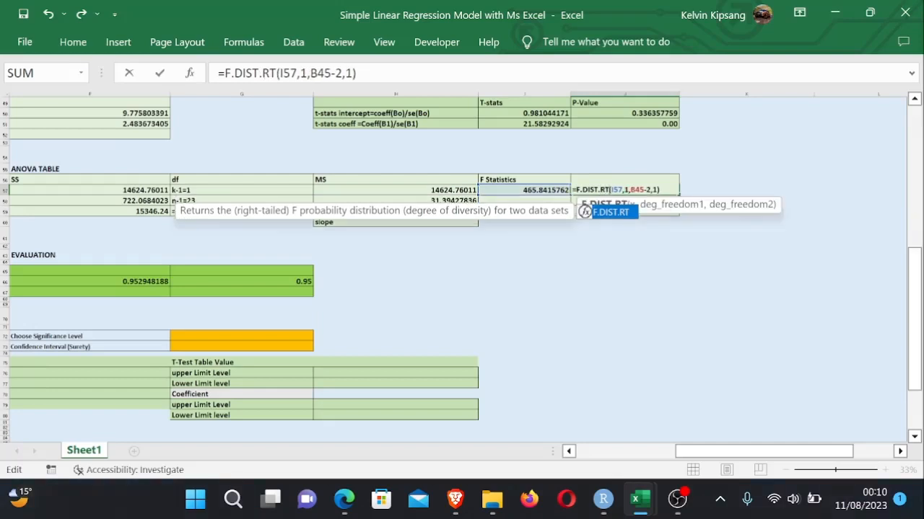
left_click(624, 215)
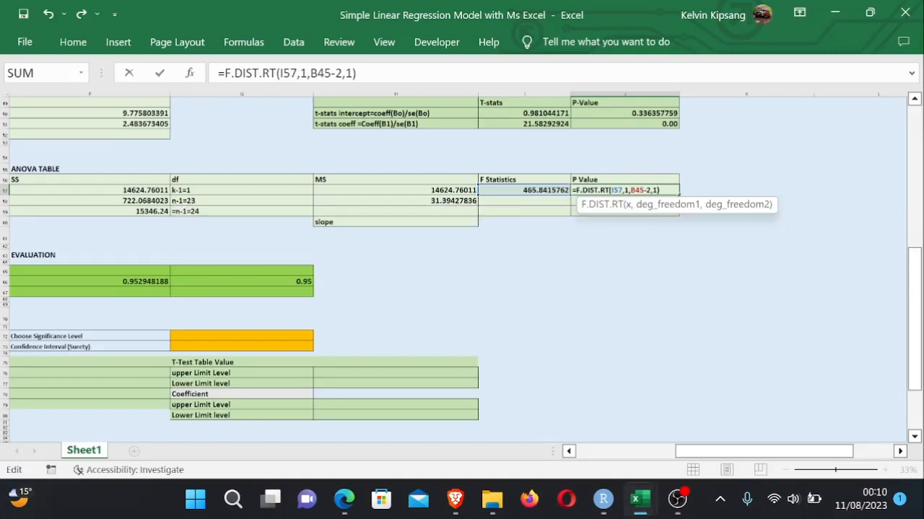
key("BackSpace")
key("BackSpace")
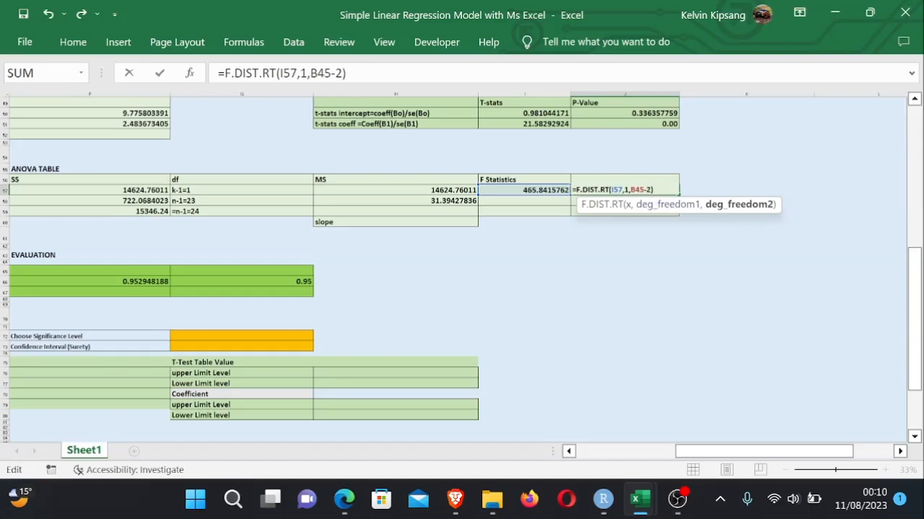
key("Return")
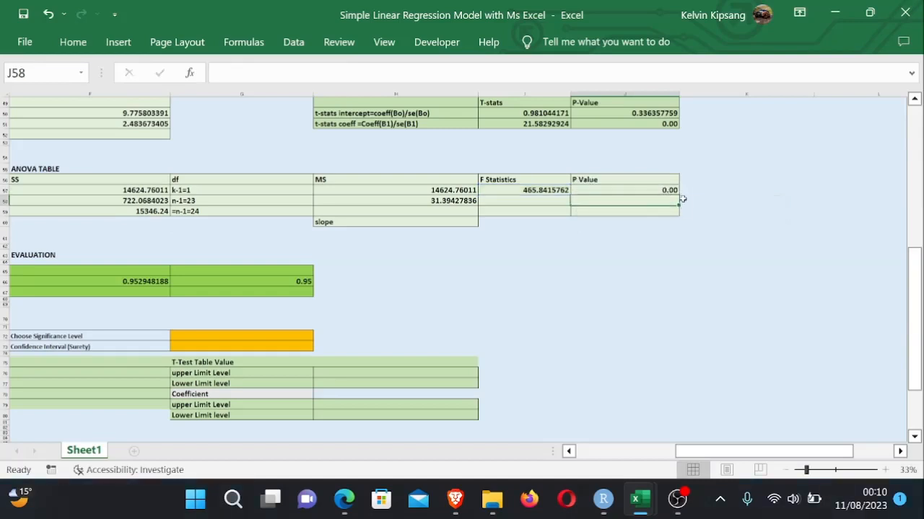
- Check the J57 formula, then consult the PDF notes for the adjusted R-squared formula
left_click(655, 190)
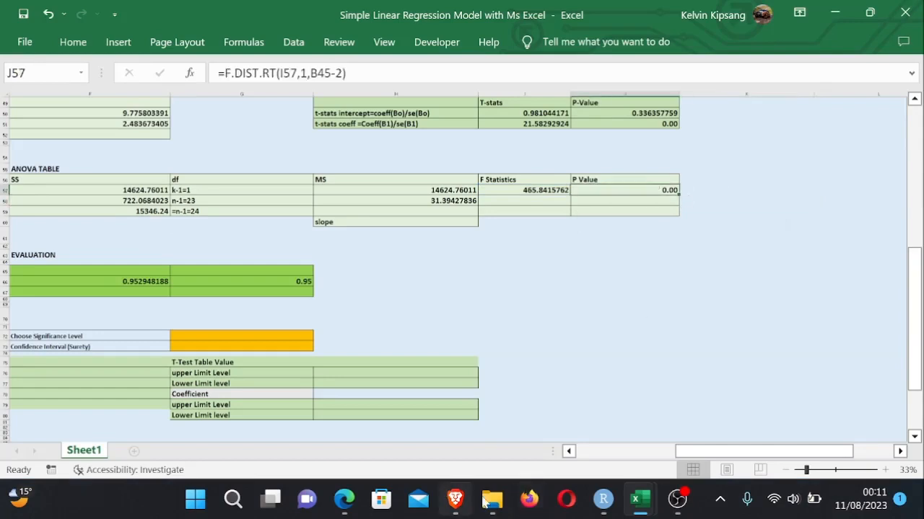
left_click(342, 500)
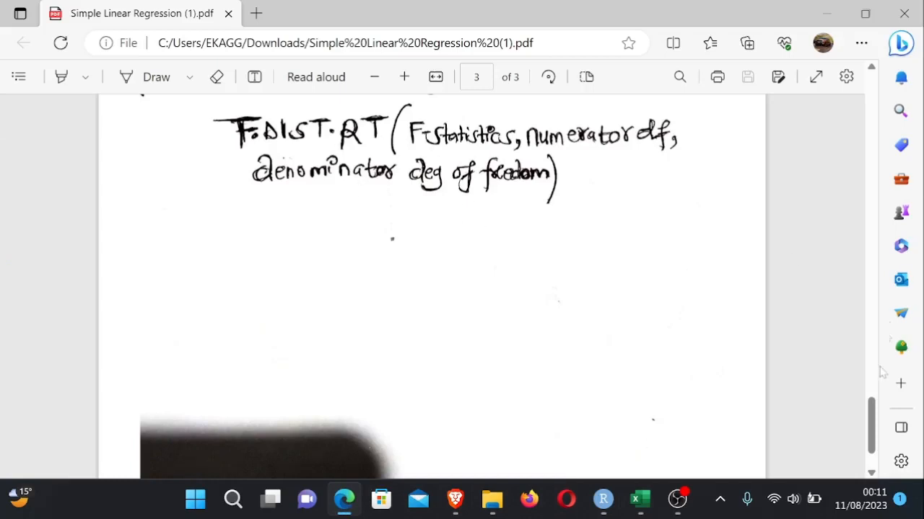
left_click_drag(873, 417, 892, 178)
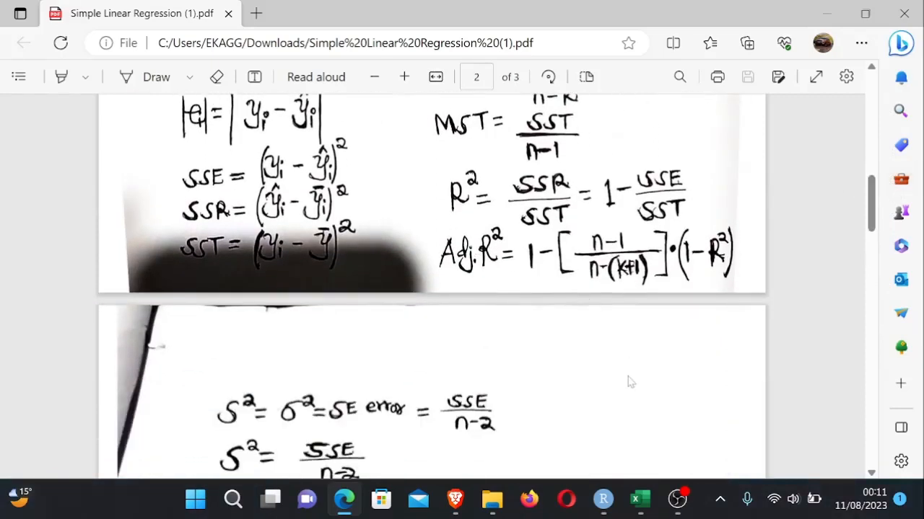
mouse_move(638, 511)
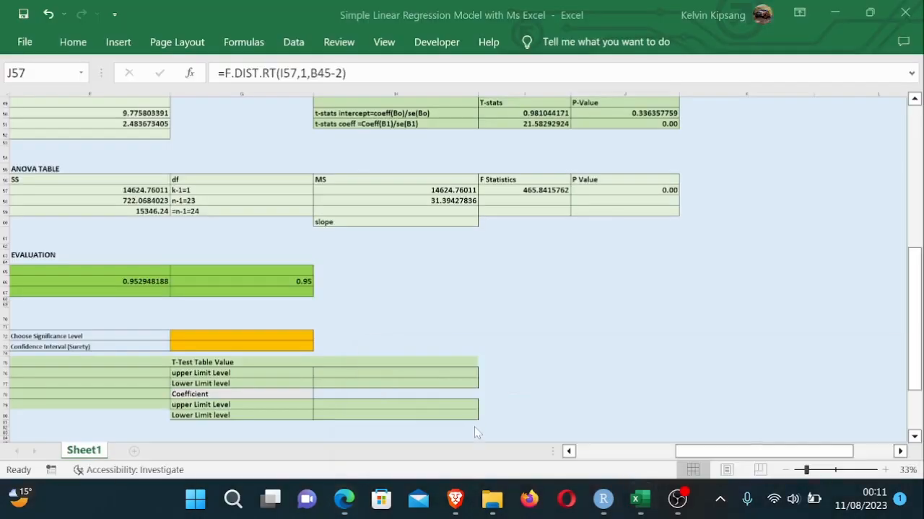
left_click(469, 407)
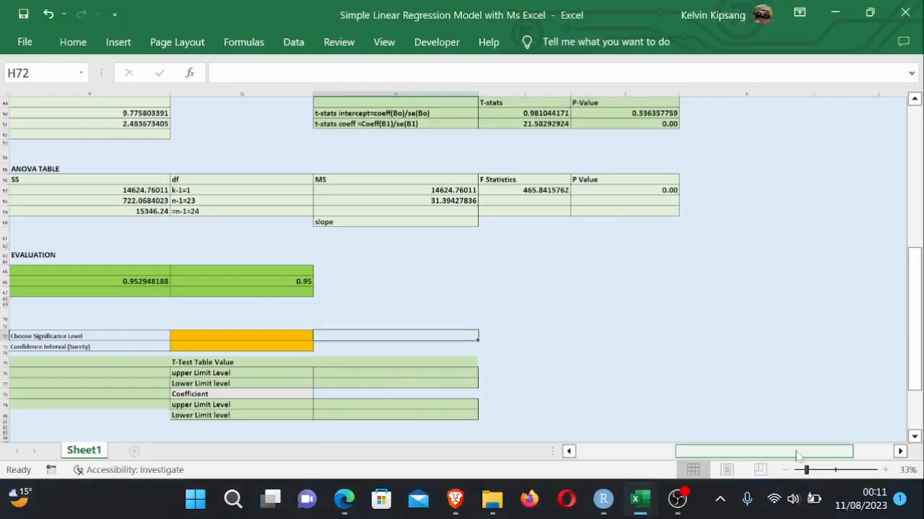
- Start entering the adjusted R-squared expression 1-(( in cell F67 next to the Adj.Squared label
left_click_drag(796, 456, 756, 456)
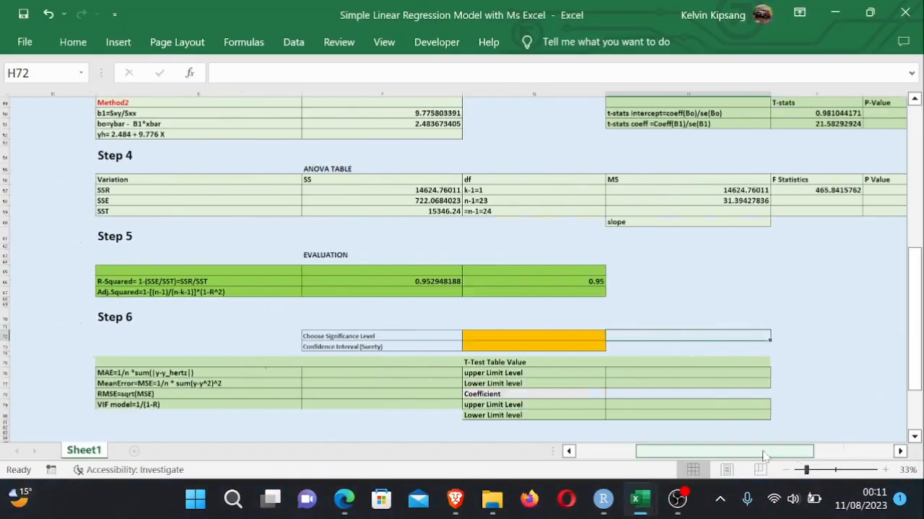
left_click(428, 286)
left_click(426, 293)
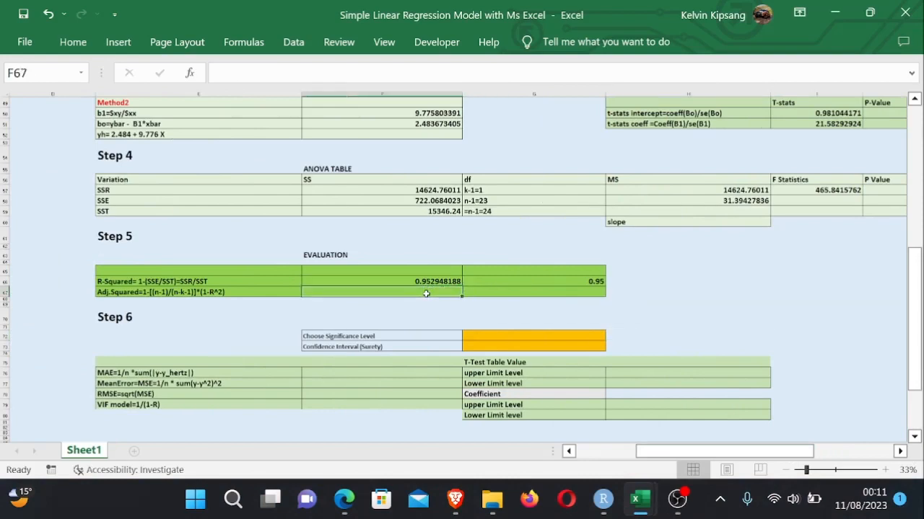
type("1-((")
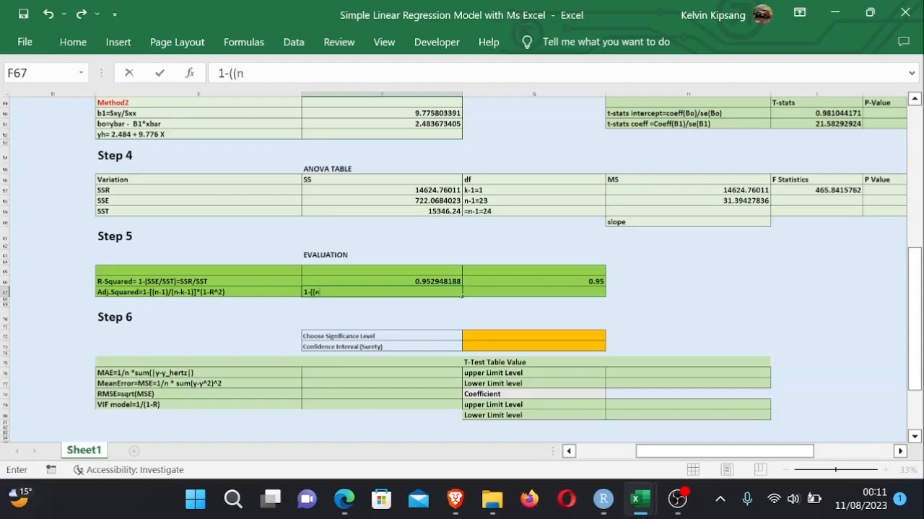
left_click_drag(916, 303, 915, 253)
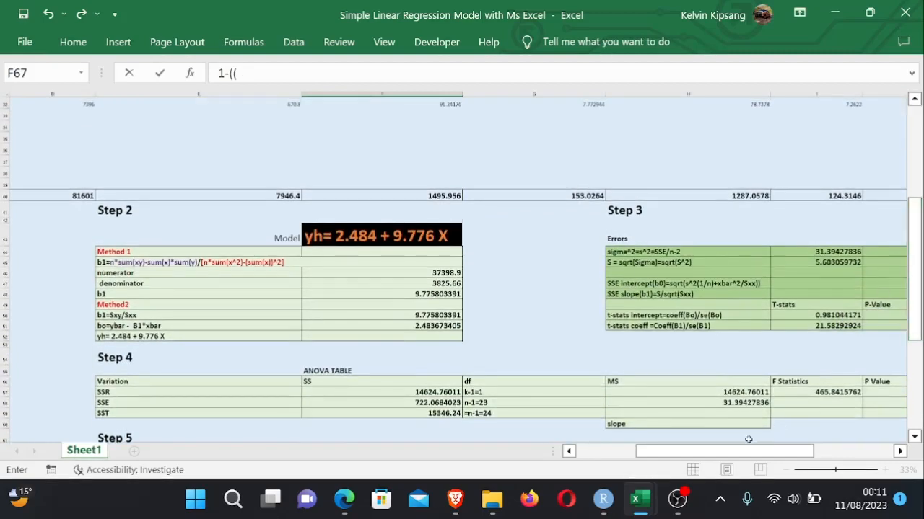
left_click_drag(749, 451, 566, 434)
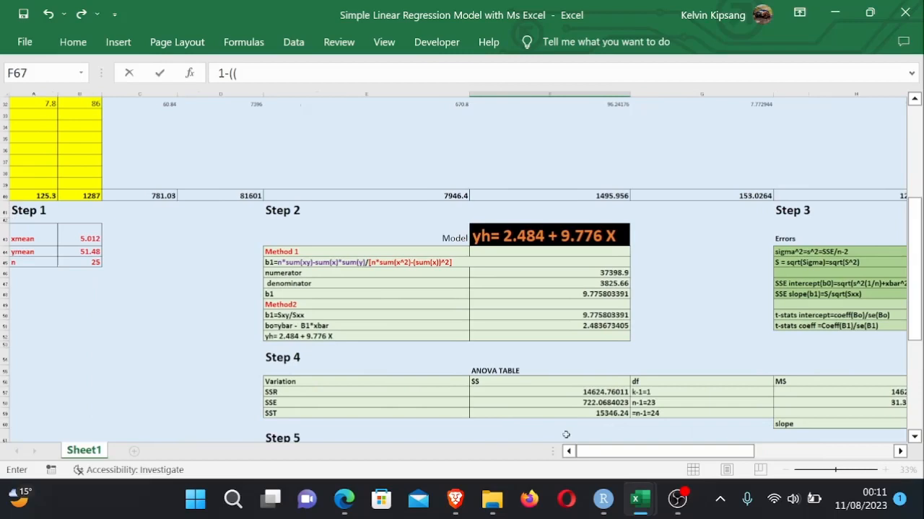
left_click(96, 262)
type("-1")
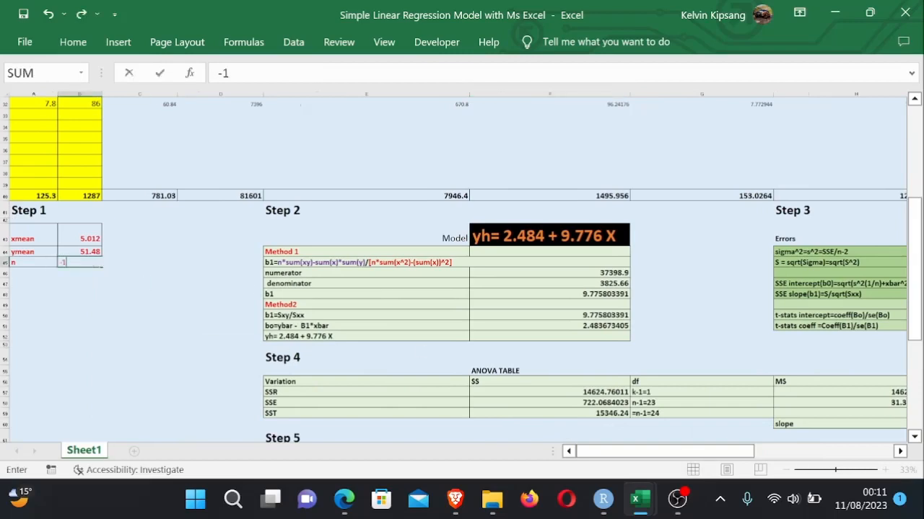
key("BackSpace")
key("BackSpace")
key("ctrl+z")
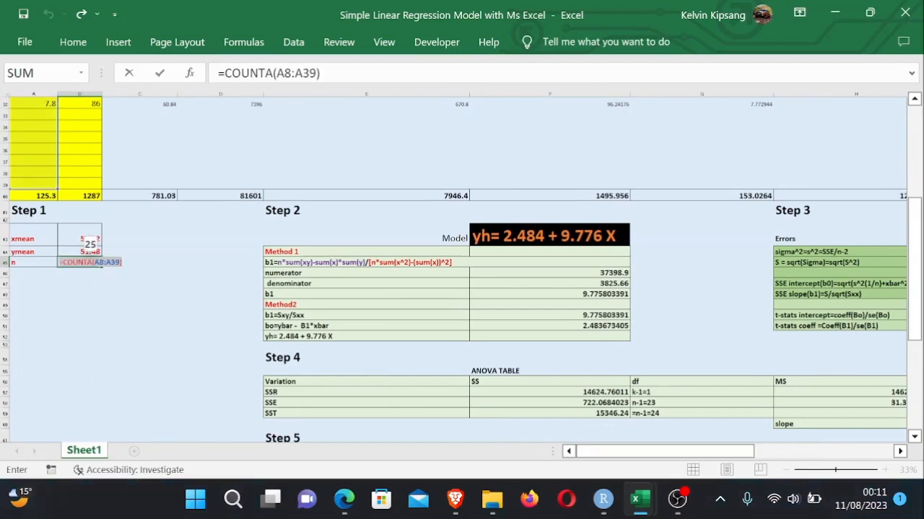
key("Return")
left_click(96, 262)
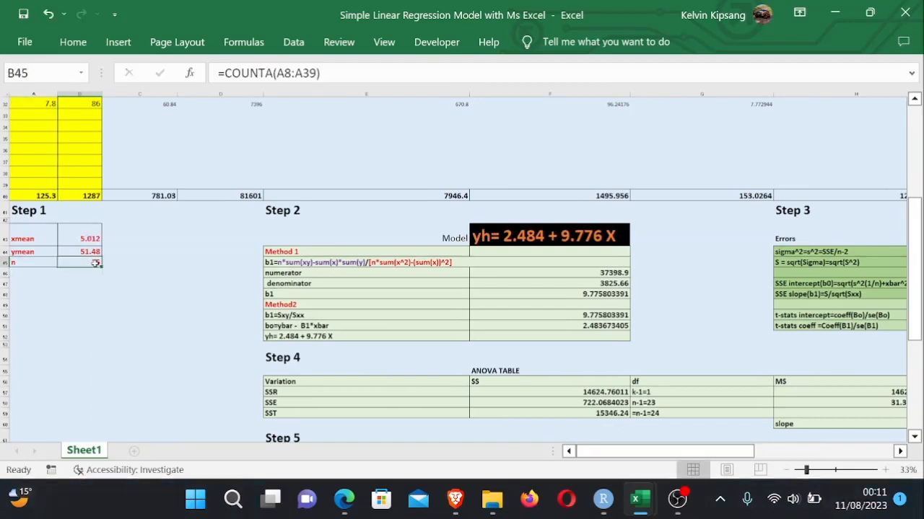
left_click_drag(914, 324, 915, 389)
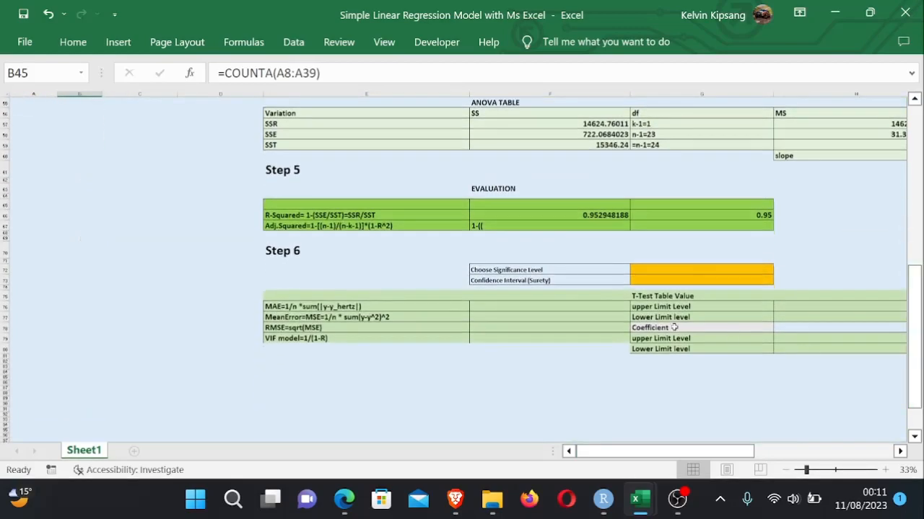
double_click(496, 228)
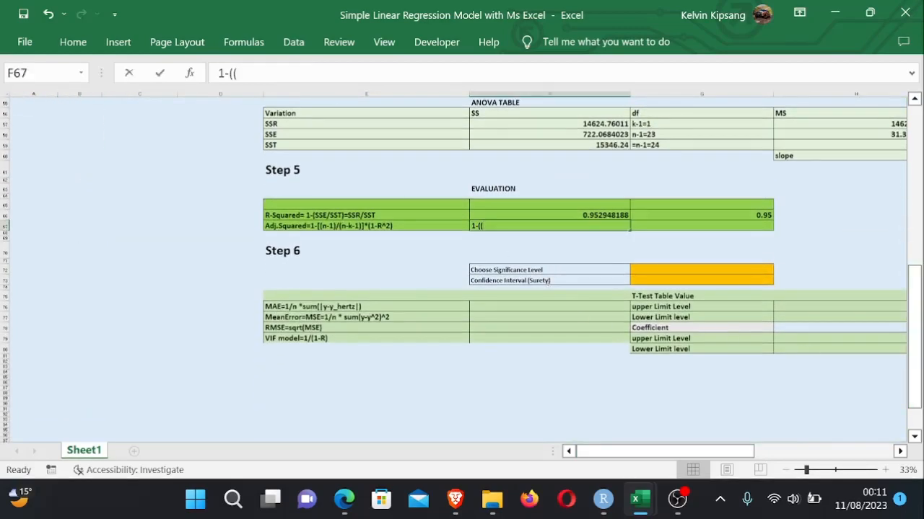
key("BackSpace")
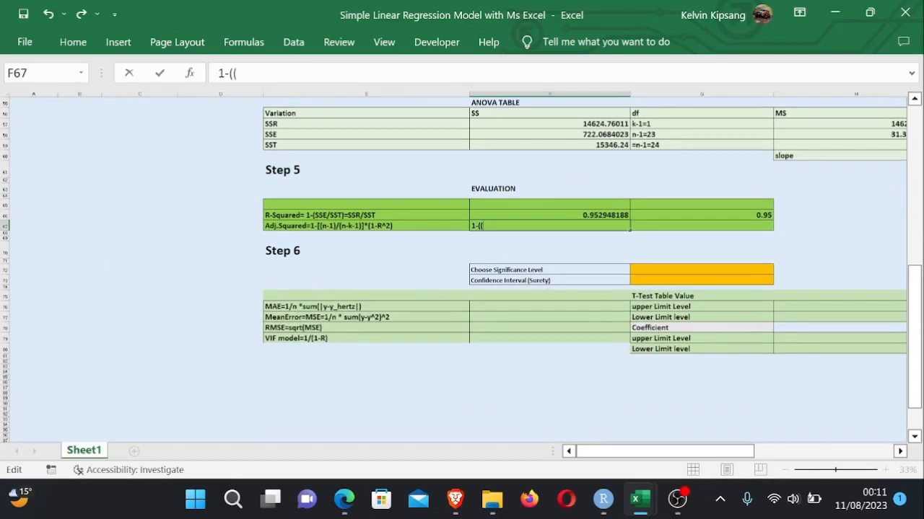
left_click_drag(915, 281, 915, 220)
left_click(94, 238)
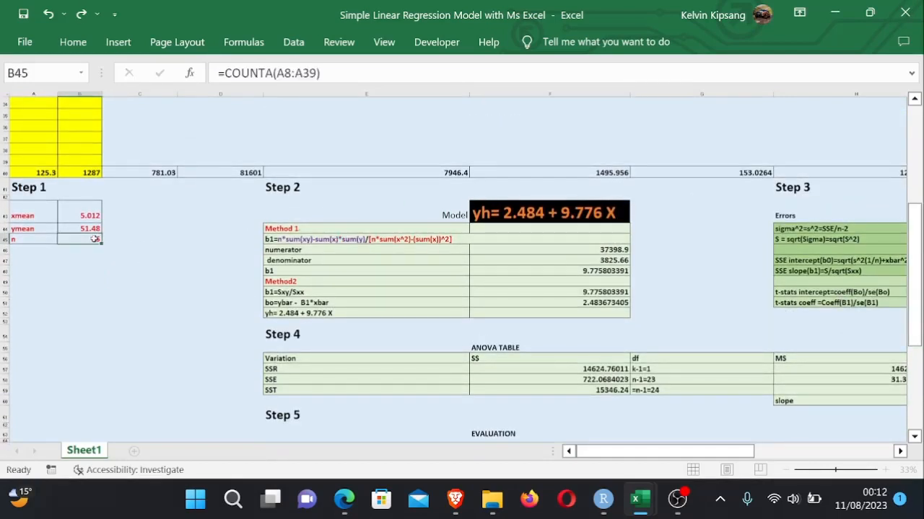
type("-")
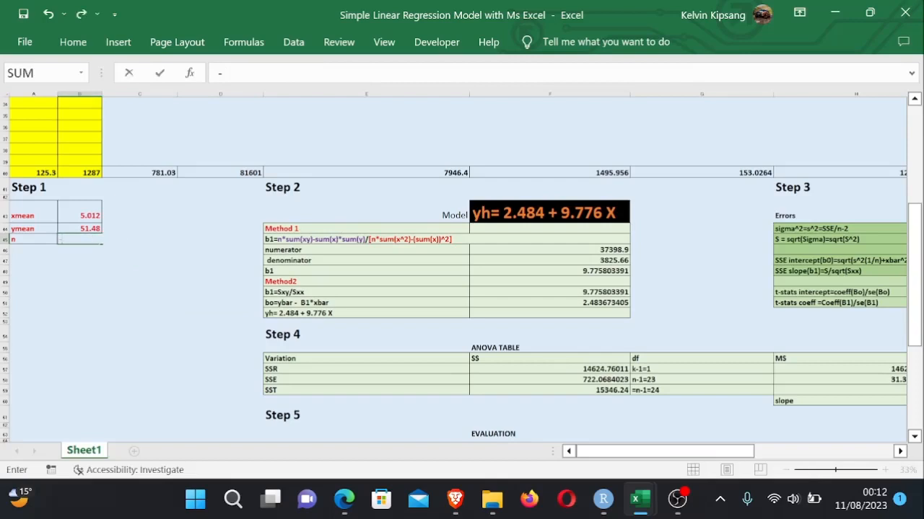
key("ctrl+z")
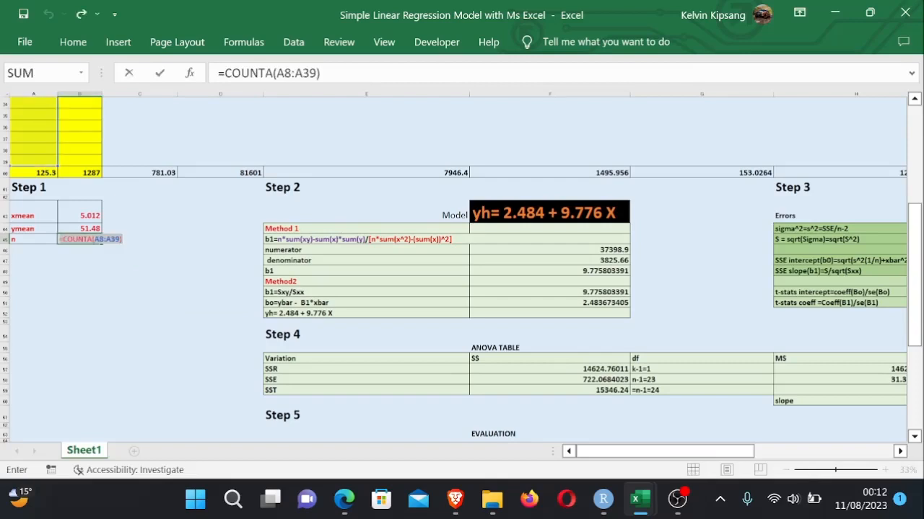
key("Return")
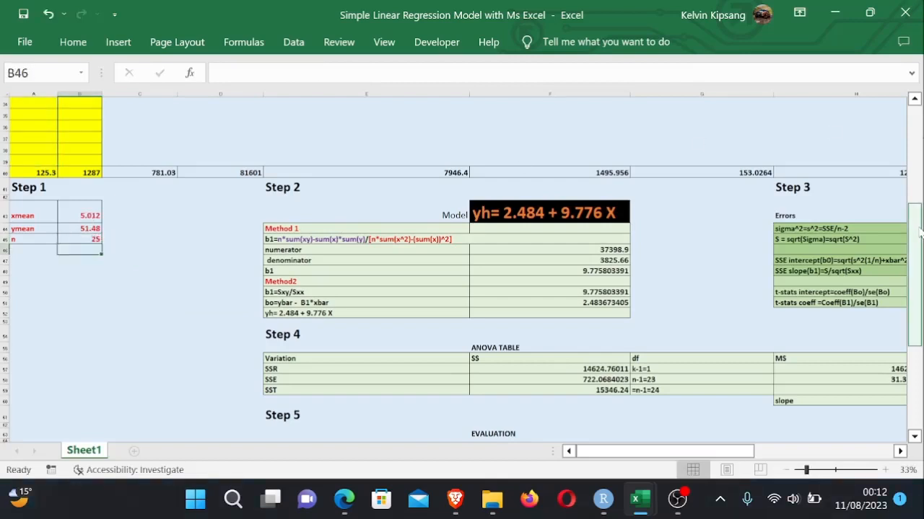
- Turn the F67 entry into a formula beginning =1-((B45-1)/(B45-2-1)), using the sample size n in B45
left_click_drag(918, 229, 917, 298)
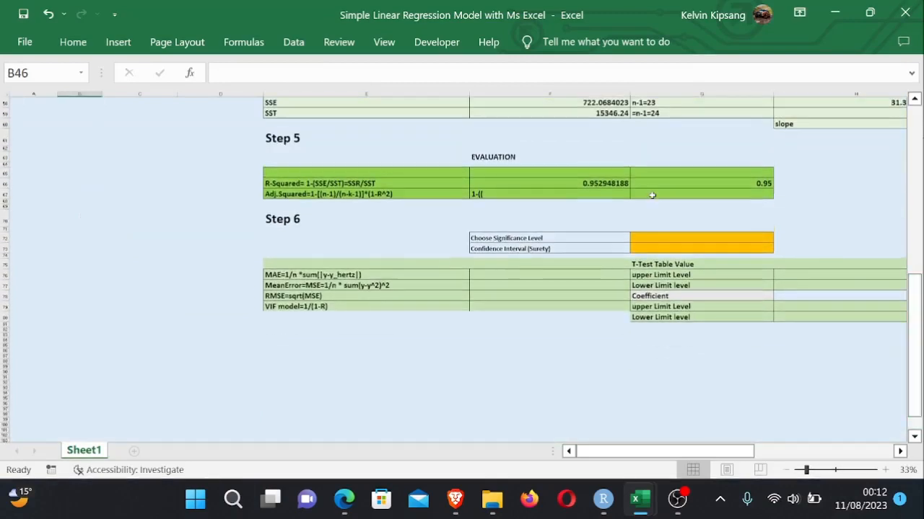
double_click(475, 193)
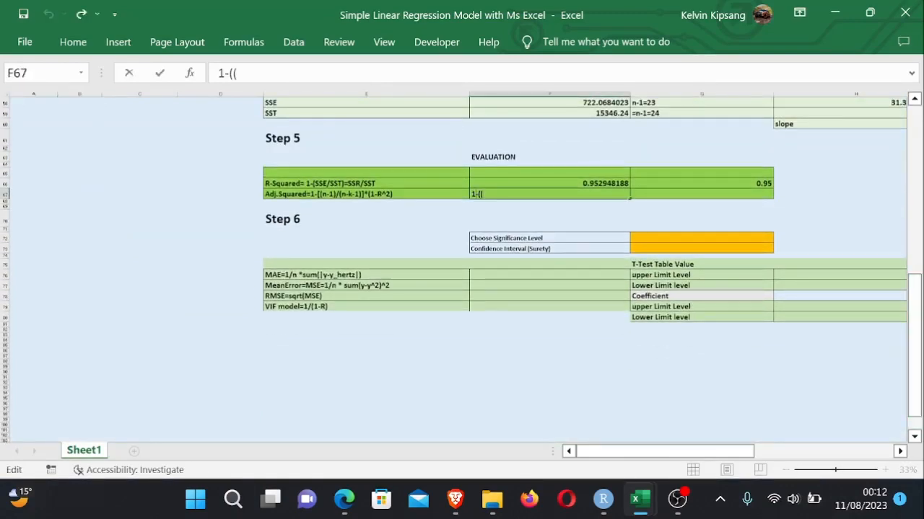
key("Home")
type("=")
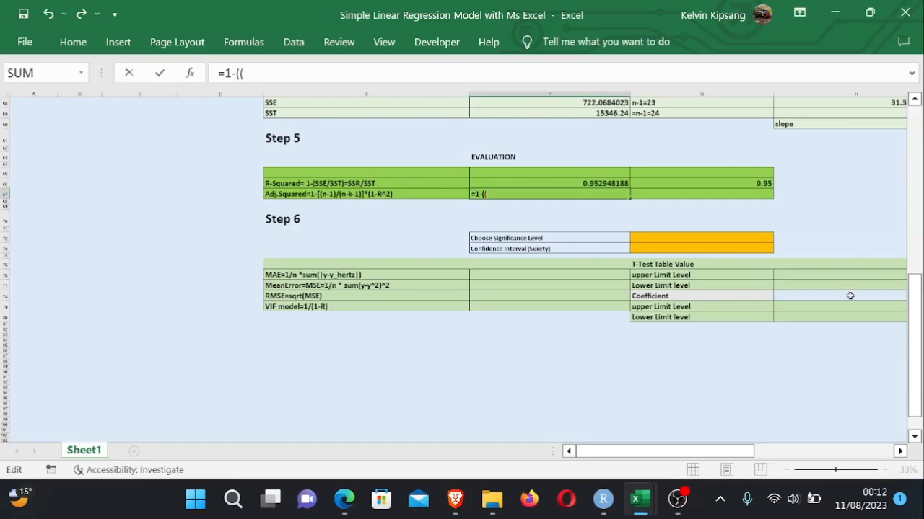
left_click_drag(915, 310, 911, 262)
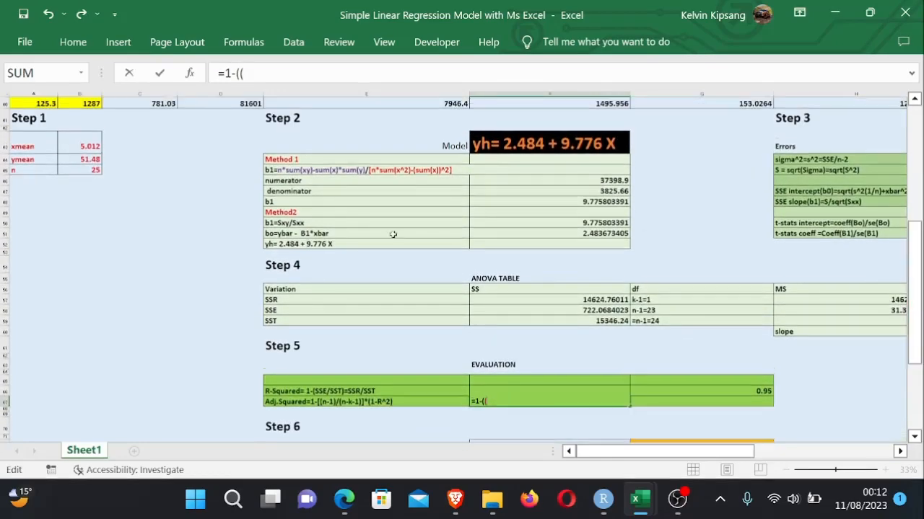
left_click(85, 170)
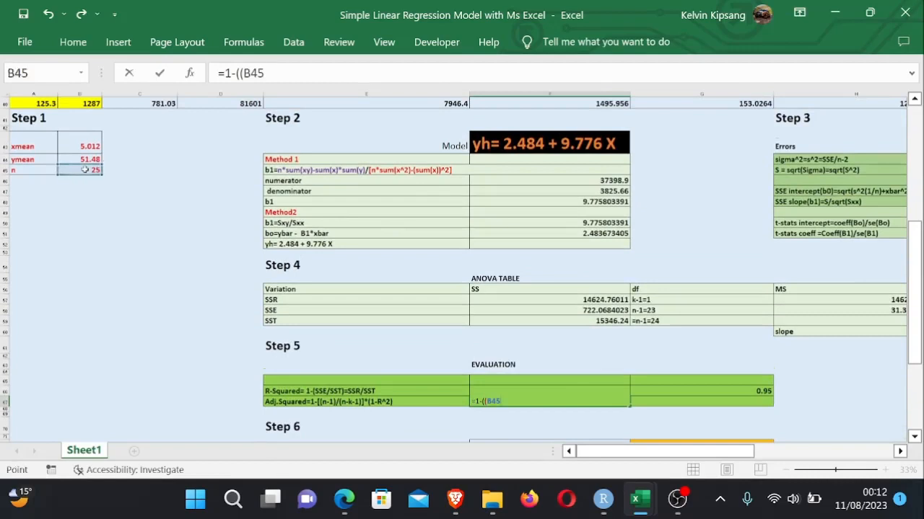
type("-1)")
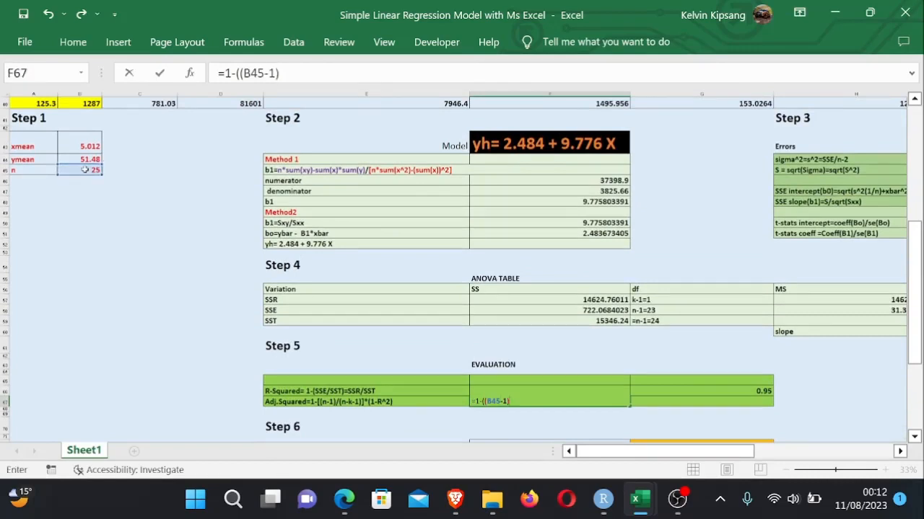
type("/(")
left_click(85, 170)
type("-")
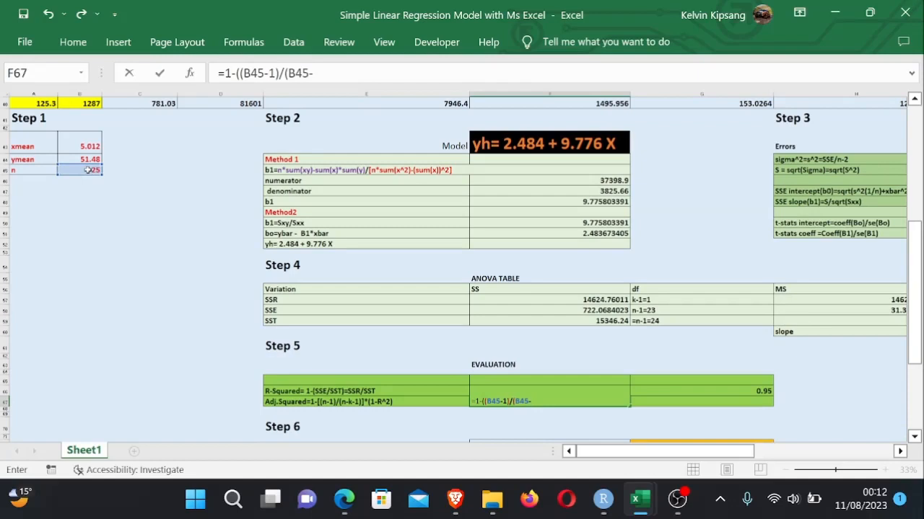
type("2-1))")
- Complete the adjusted R-squared formula in F67 as =1-((B45-1)/(B45-2-1))*(1-F66)
left_click_drag(917, 330, 915, 404)
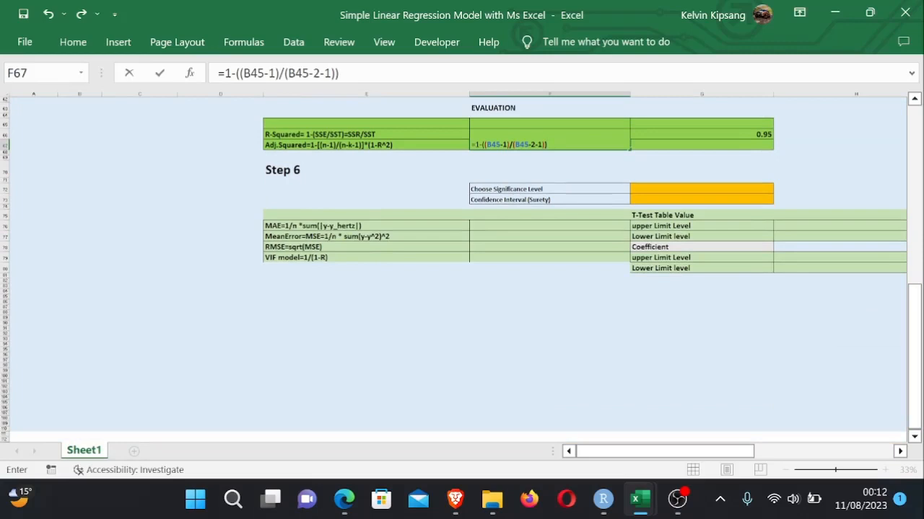
type("(1-")
left_click(749, 134)
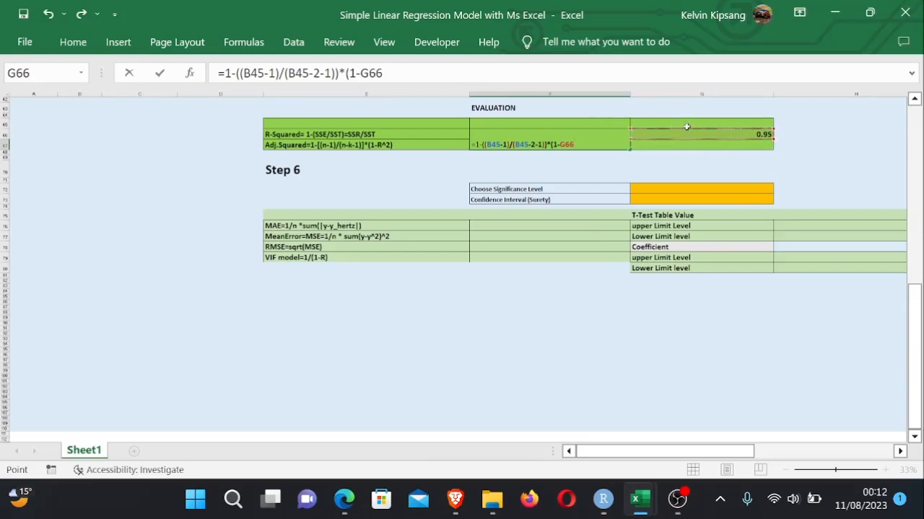
left_click(580, 134)
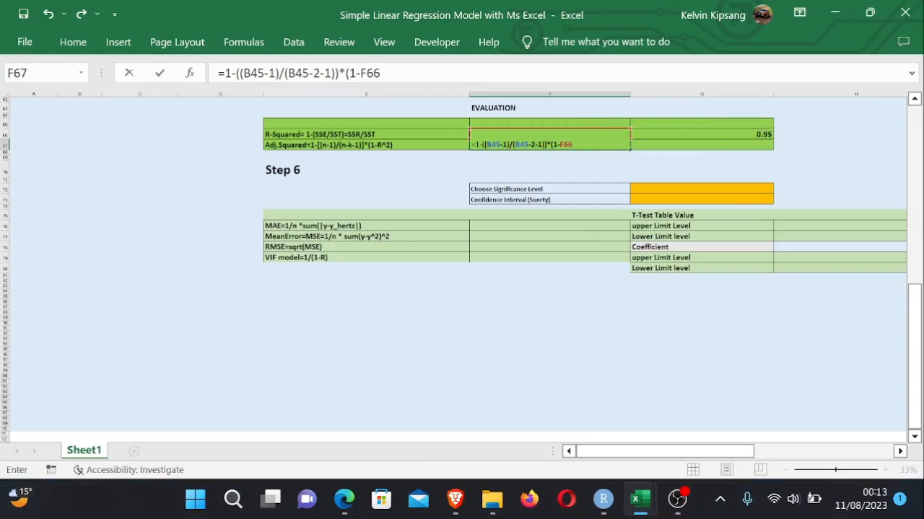
type(")")
key("Return")
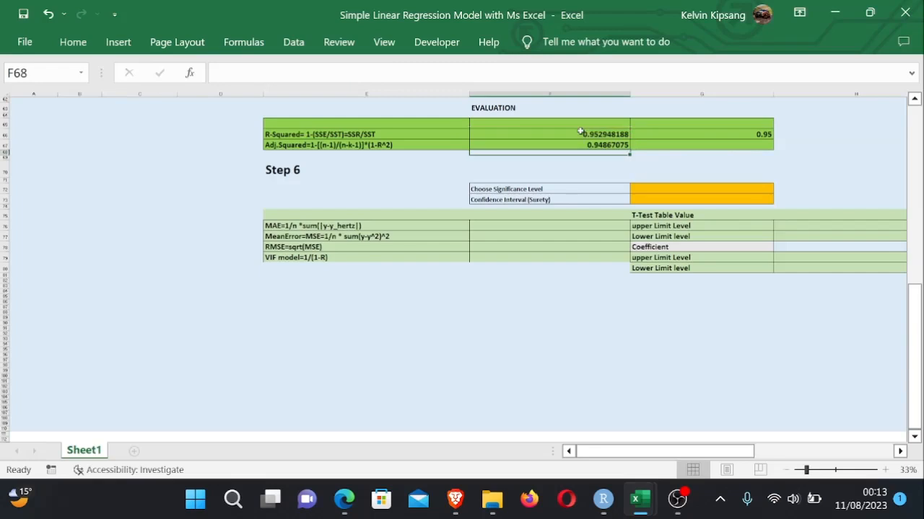
left_click(700, 154)
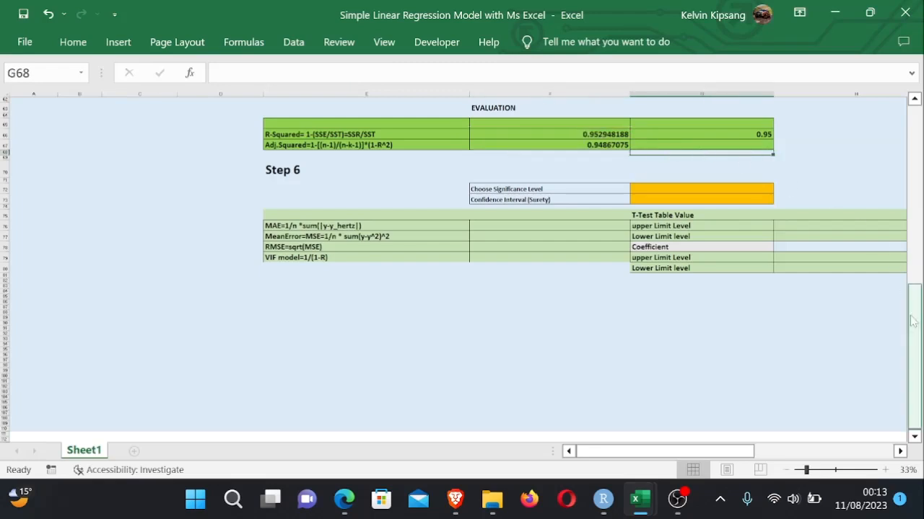
left_click_drag(914, 320, 915, 315)
left_click_drag(692, 453, 764, 453)
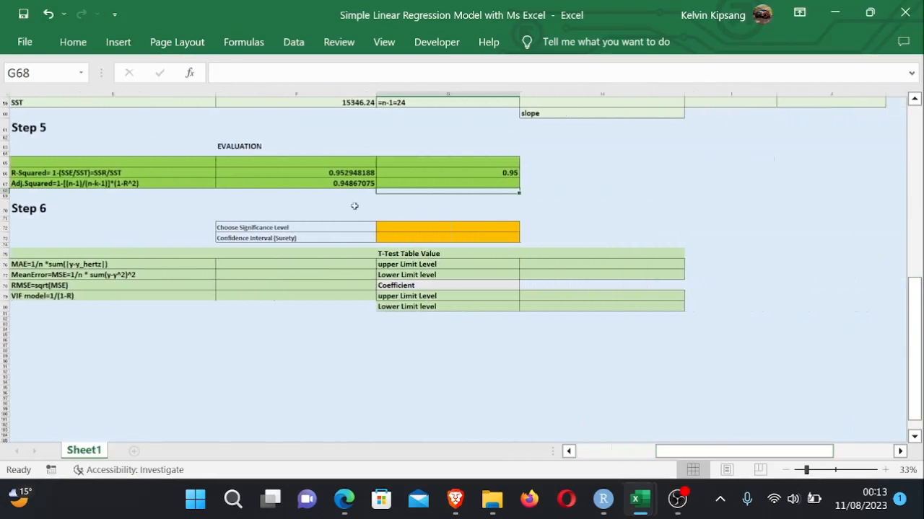
left_click(462, 378)
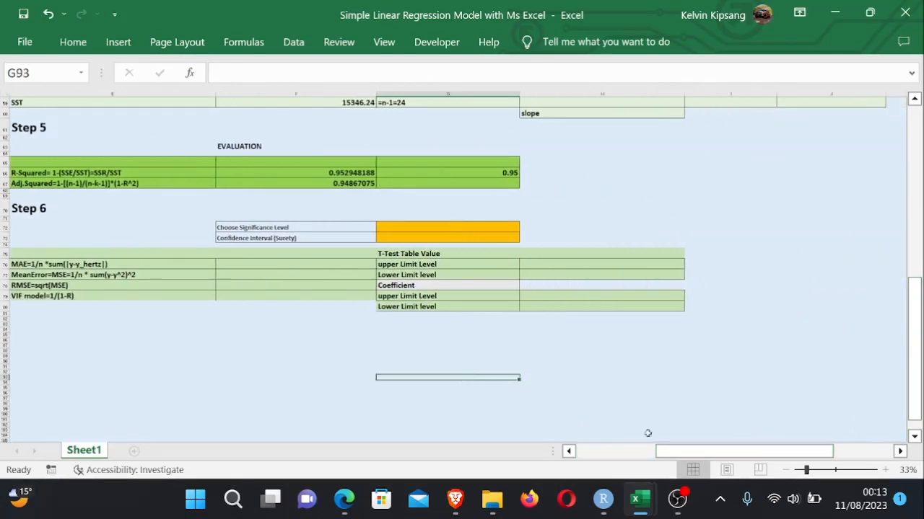
left_click_drag(676, 459, 655, 462)
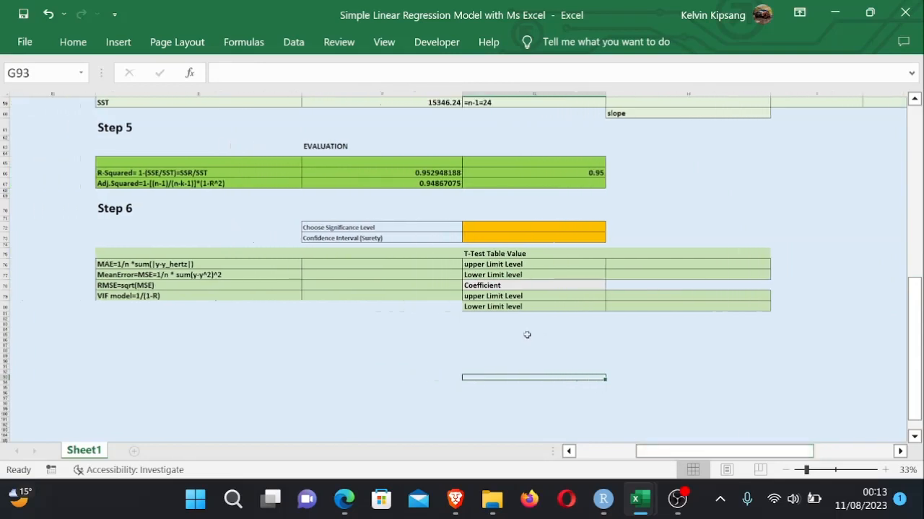
left_click(461, 335)
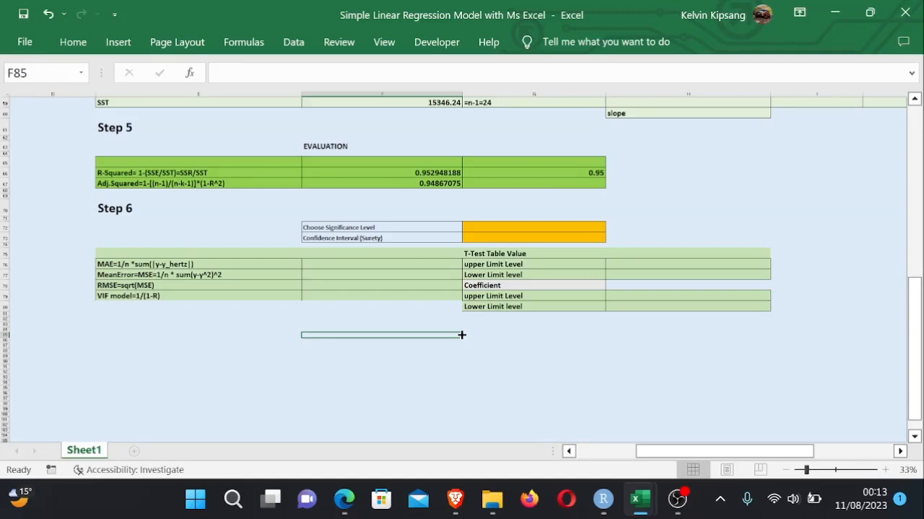
left_click(578, 362)
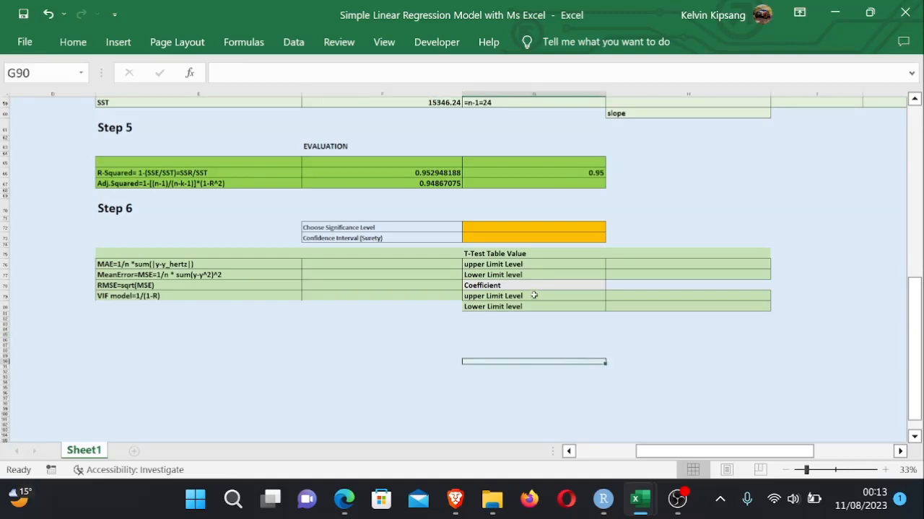
left_click(508, 229)
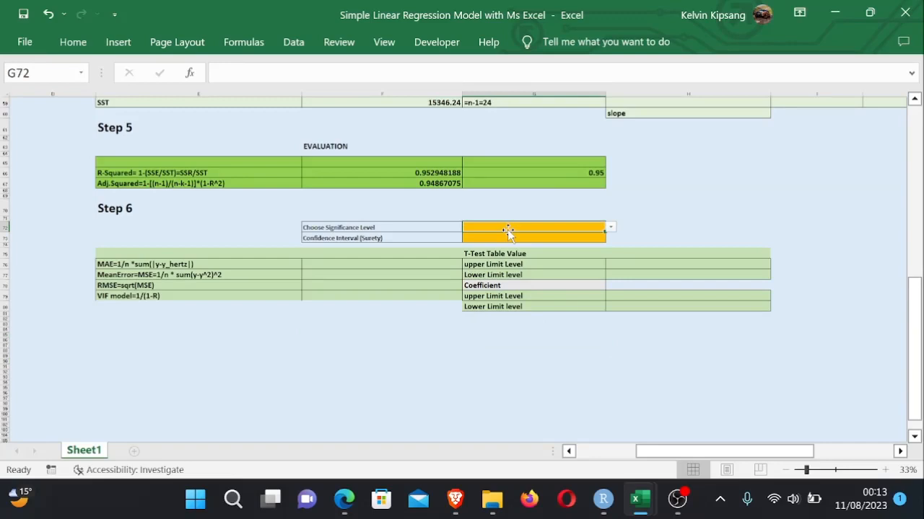
left_click_drag(658, 217, 616, 230)
left_click(593, 249)
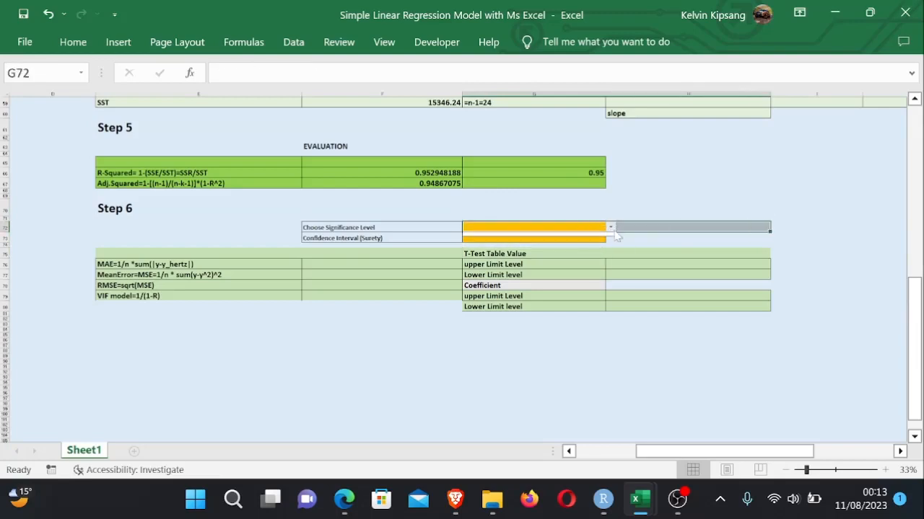
left_click(665, 251)
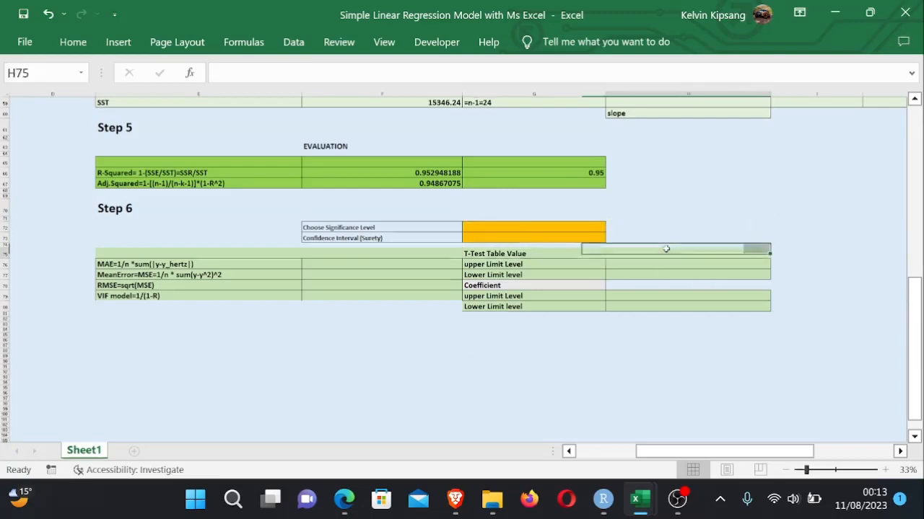
- Enter 0.01 in cell Q1 of an empty column at the top of the sheet beside the regression table
left_click_drag(710, 456, 735, 455)
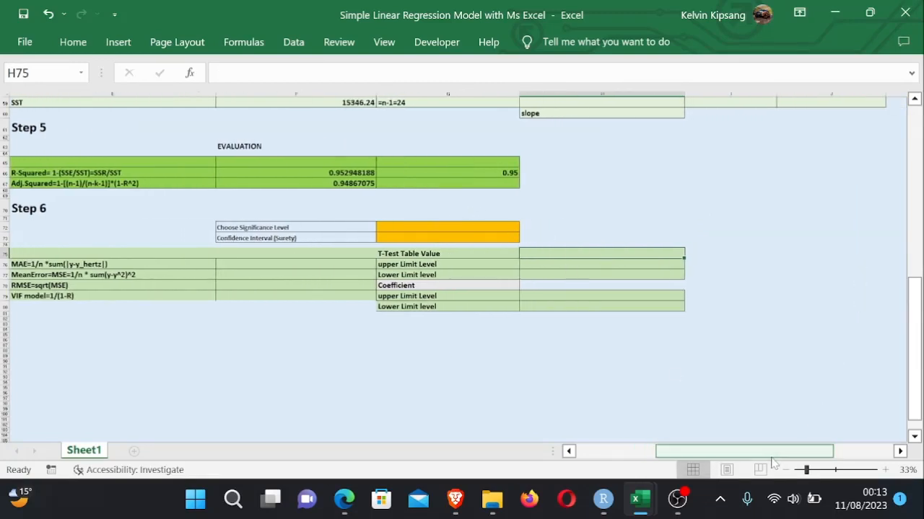
left_click_drag(775, 453, 837, 451)
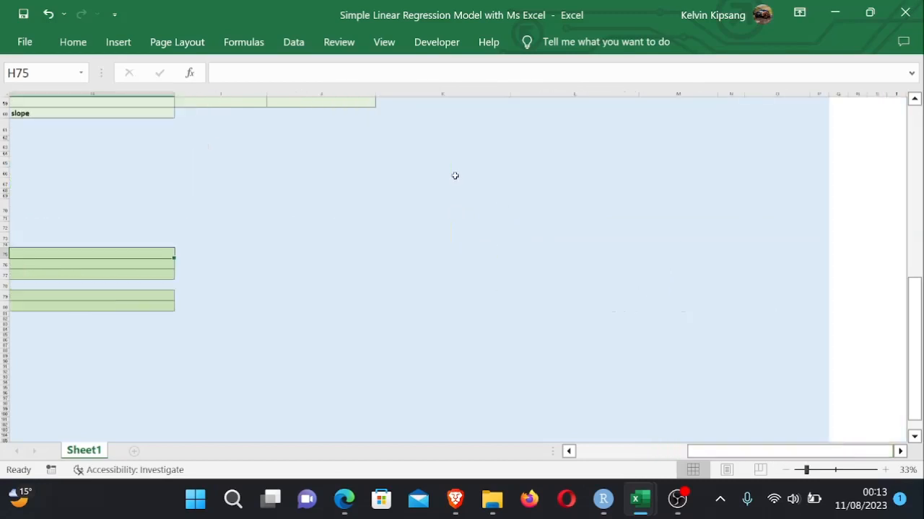
left_click(419, 103)
left_click_drag(917, 263, 893, 88)
left_click_drag(739, 452, 828, 453)
left_click(838, 104)
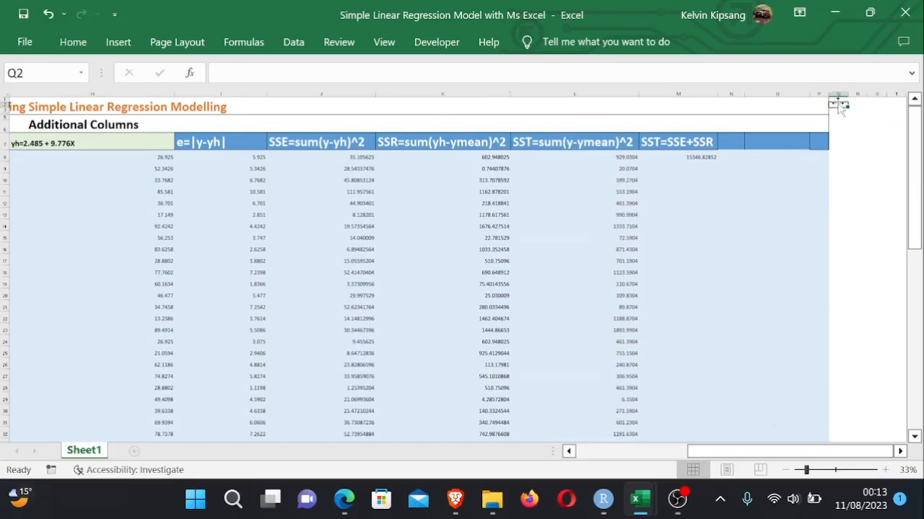
left_click_drag(838, 454, 838, 454)
left_click(870, 156)
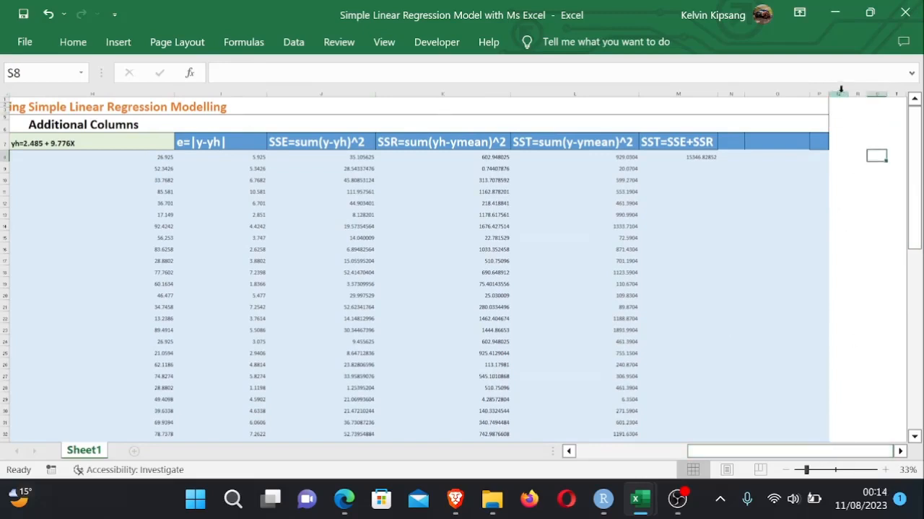
left_click(839, 102)
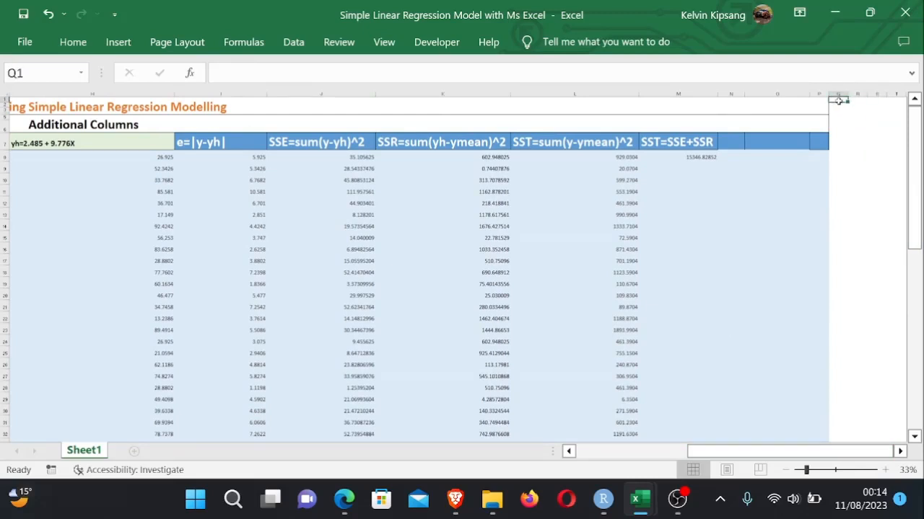
type("0.")
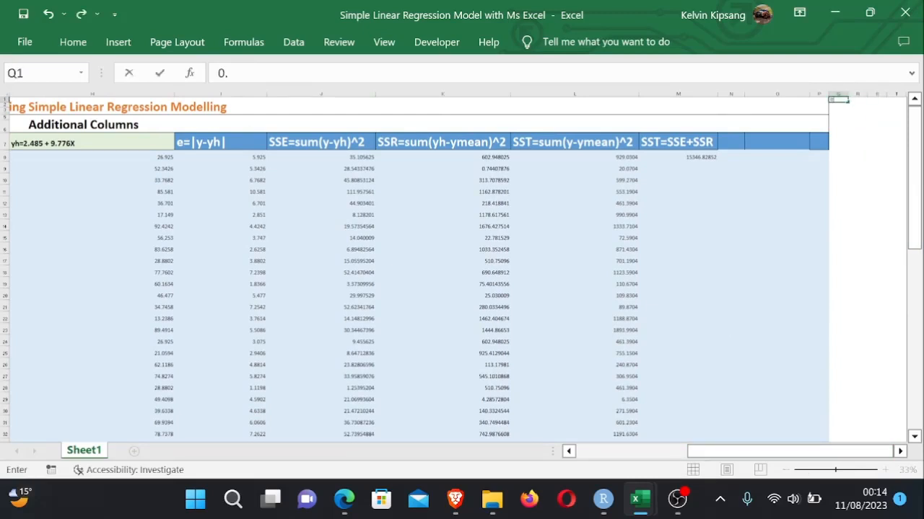
type("01")
left_click_drag(815, 471, 859, 473)
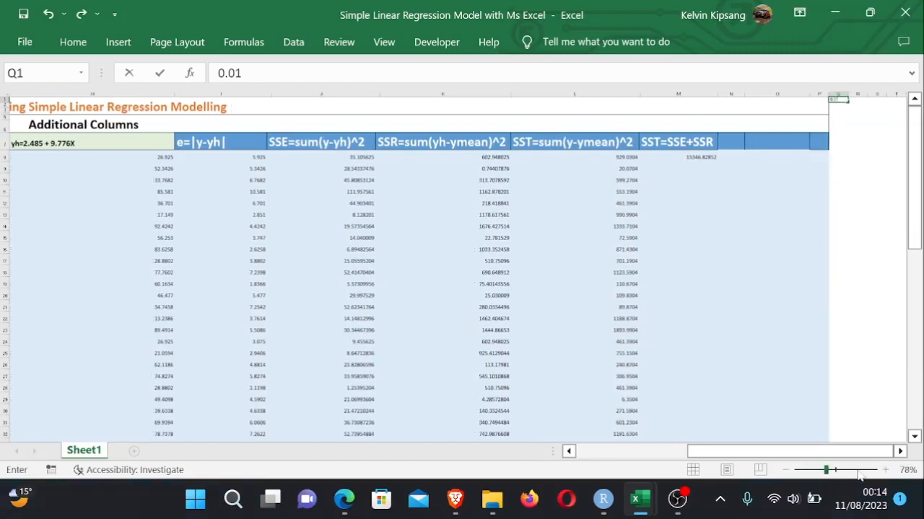
left_click(899, 305)
left_click(817, 450)
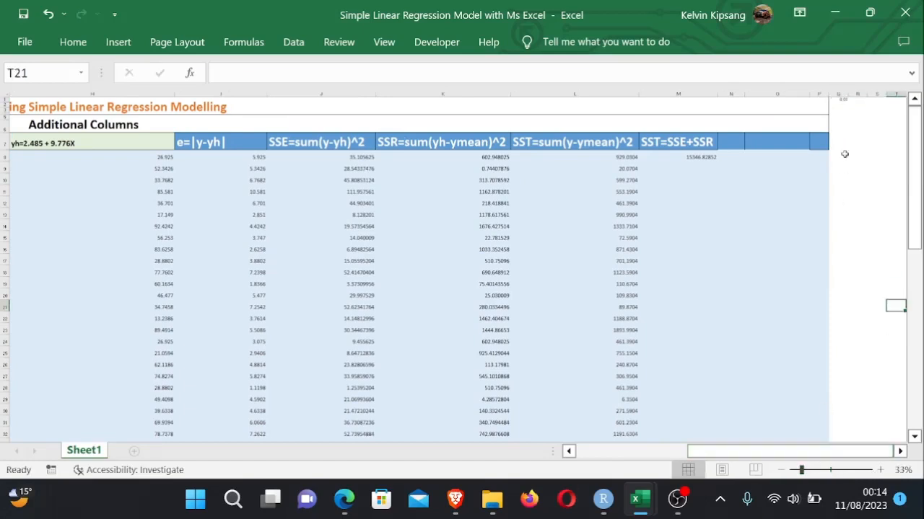
- Enter the significance levels 0.02 through 0.05 in cells Q2 to Q5 below it
left_click(845, 125)
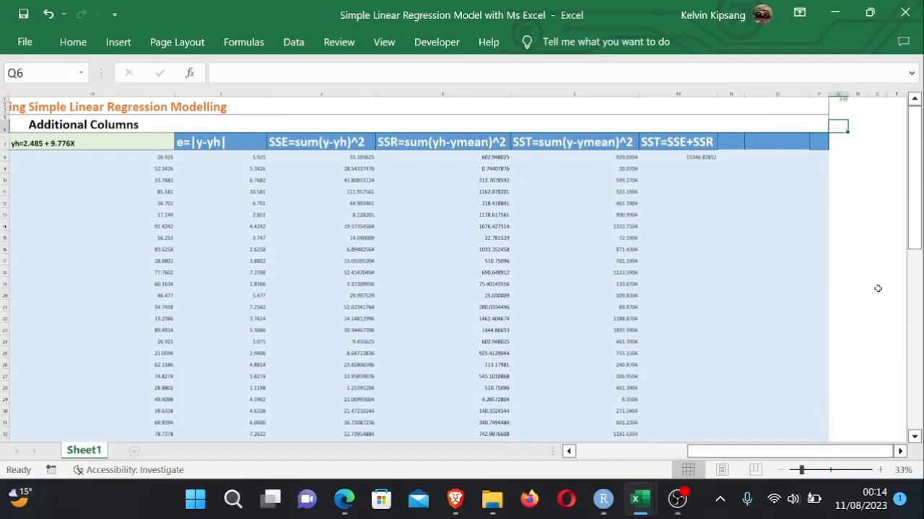
left_click(846, 105)
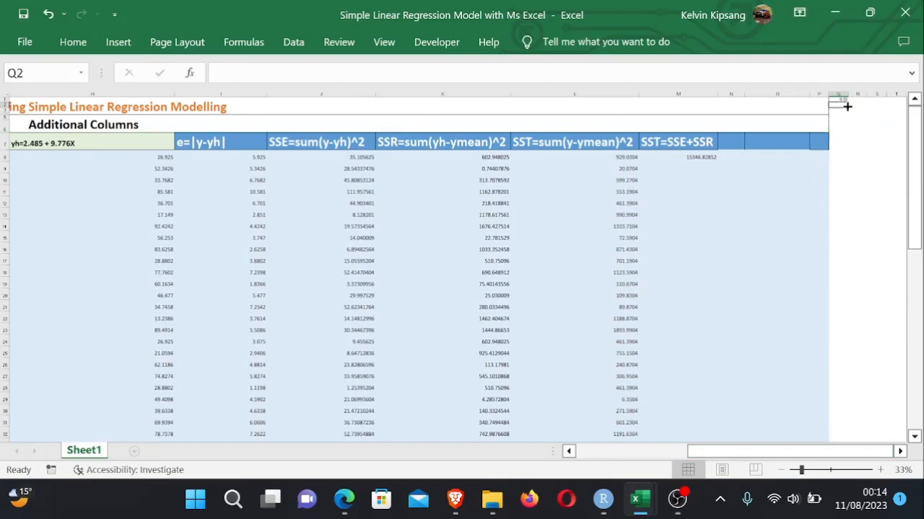
left_click(845, 110)
left_click(845, 104)
type("0.02")
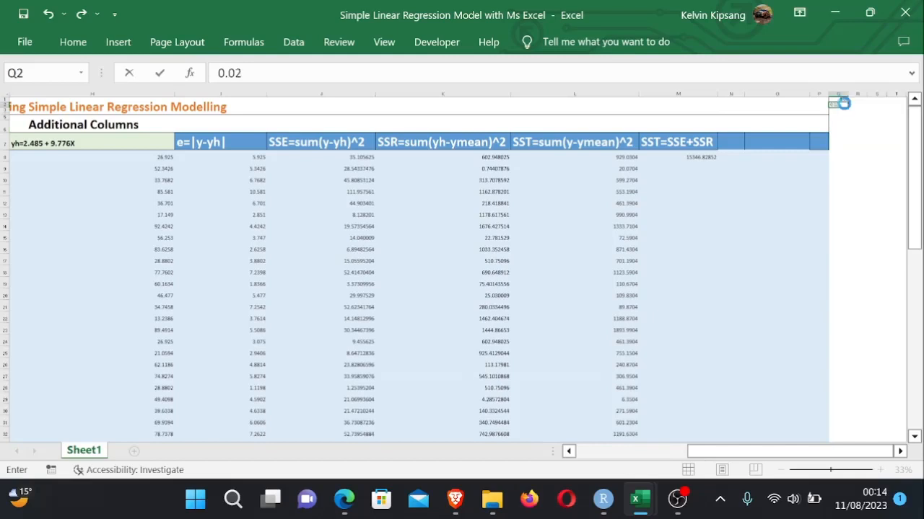
key("Return")
type("0.03")
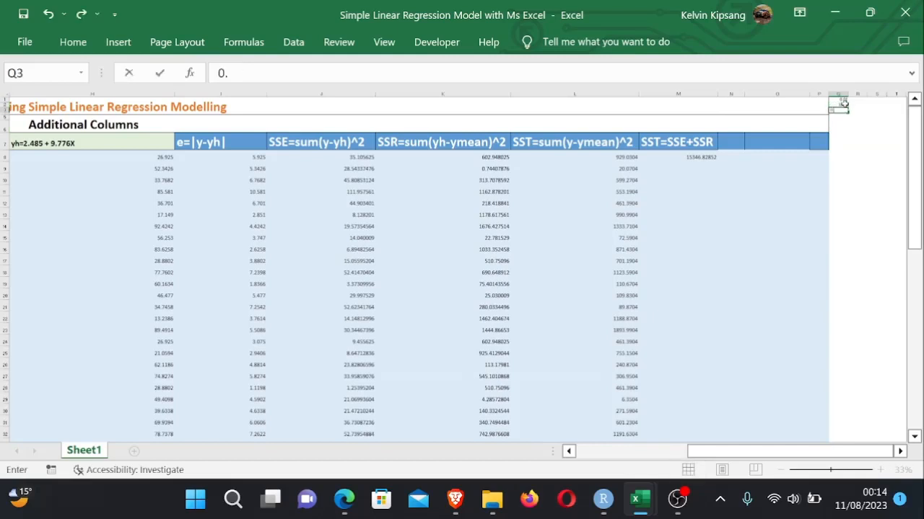
key("Return")
type("0.04")
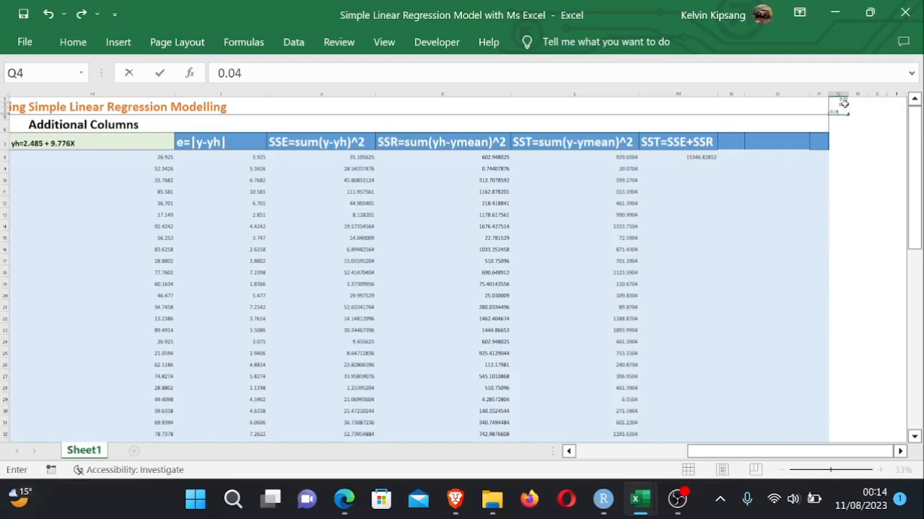
key("Return")
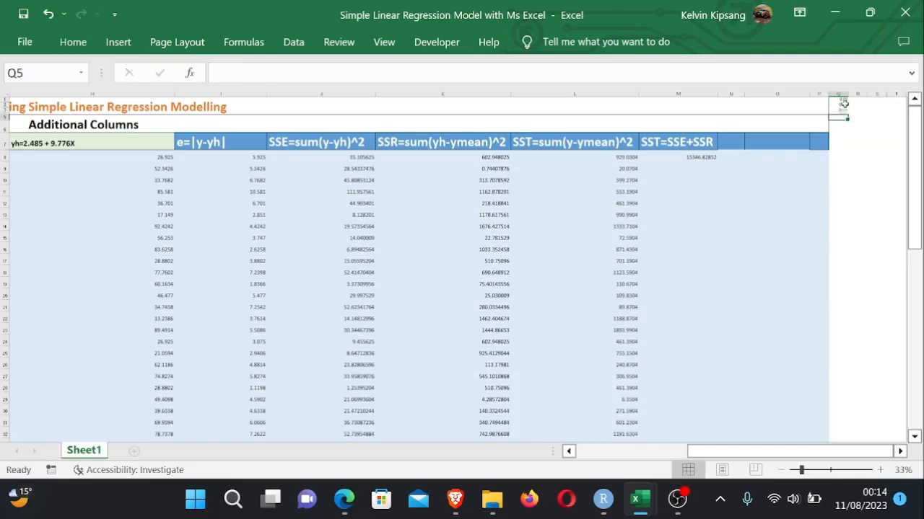
type("0.05")
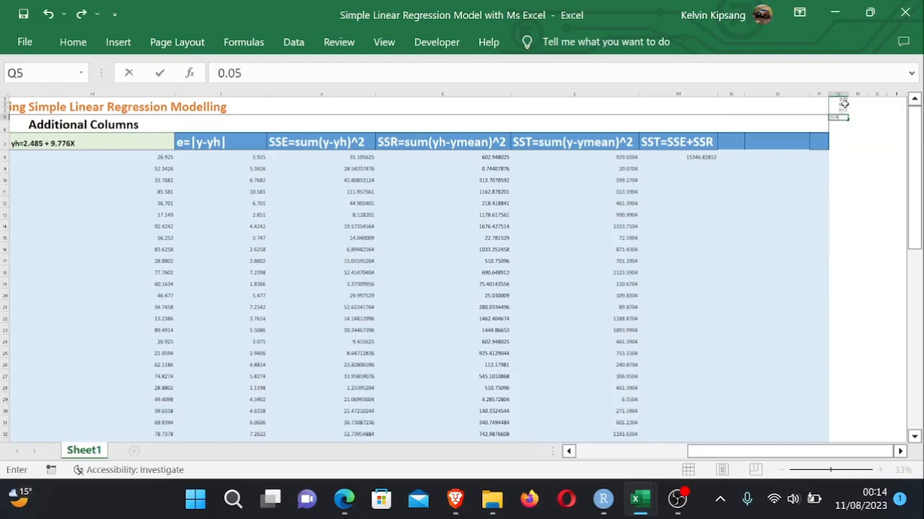
key("Return")
- Enter 0.06 and 0.07 in cells Q6 and Q7 of the significance-level list
type("0,")
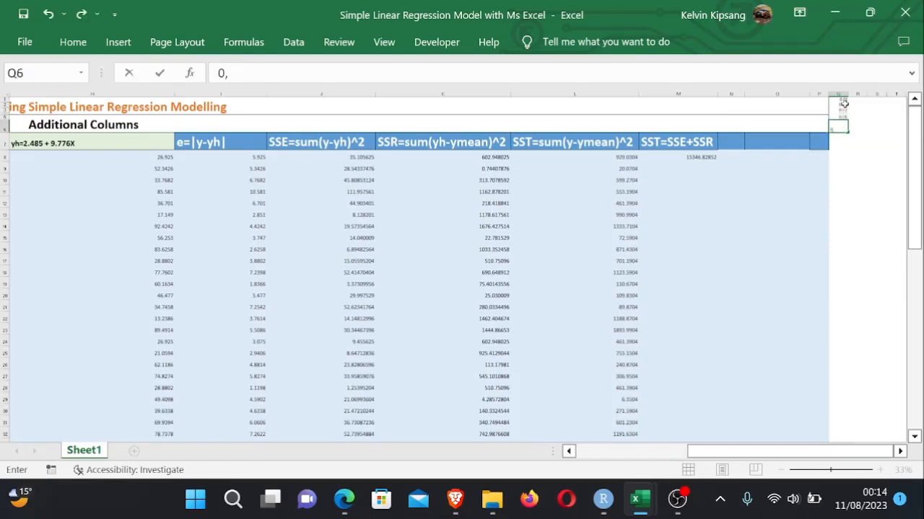
type(".06")
key("Return")
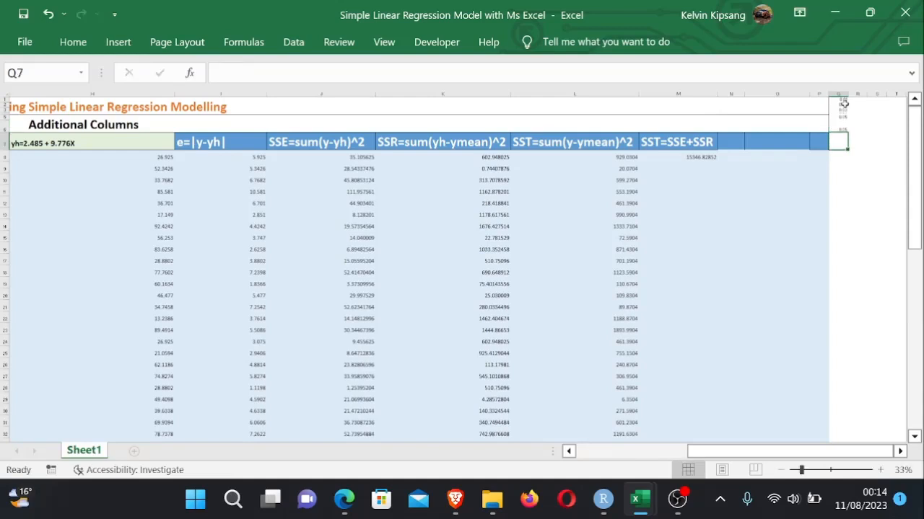
type("0")
key("BackSpace")
type(".")
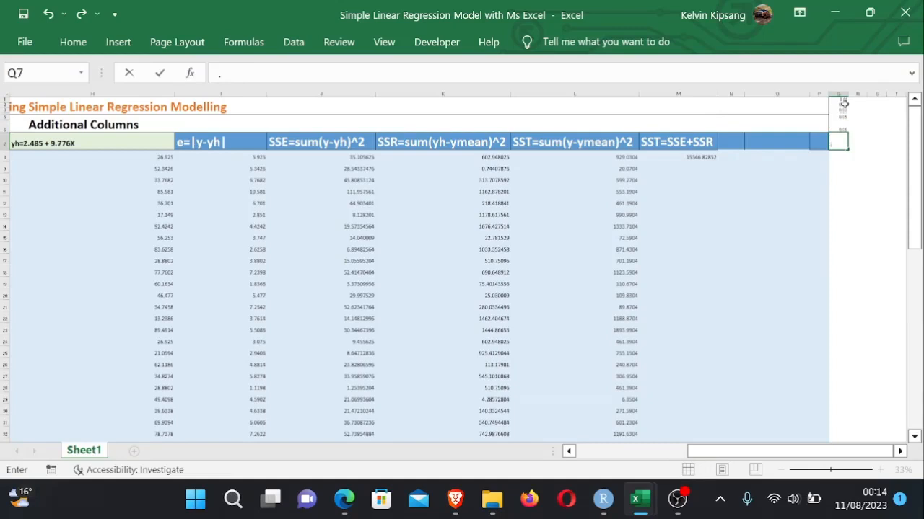
type("07")
key("Return")
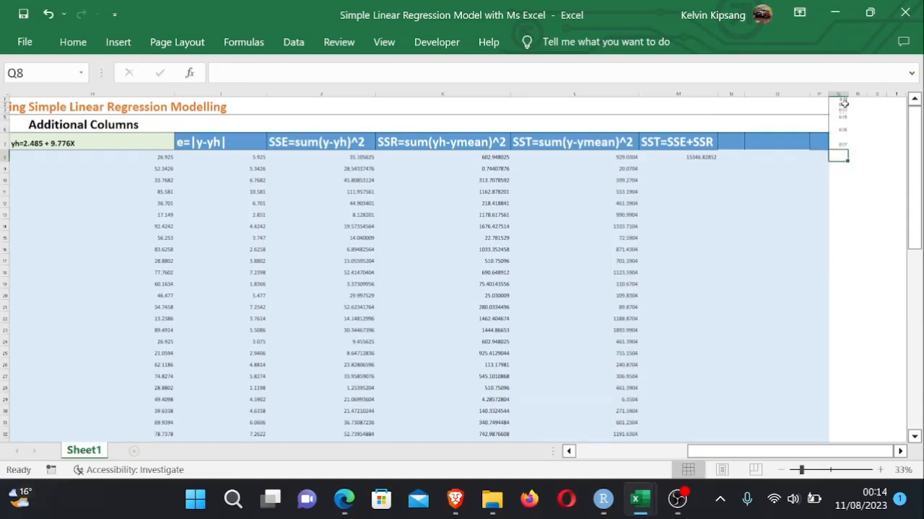
left_click(843, 144)
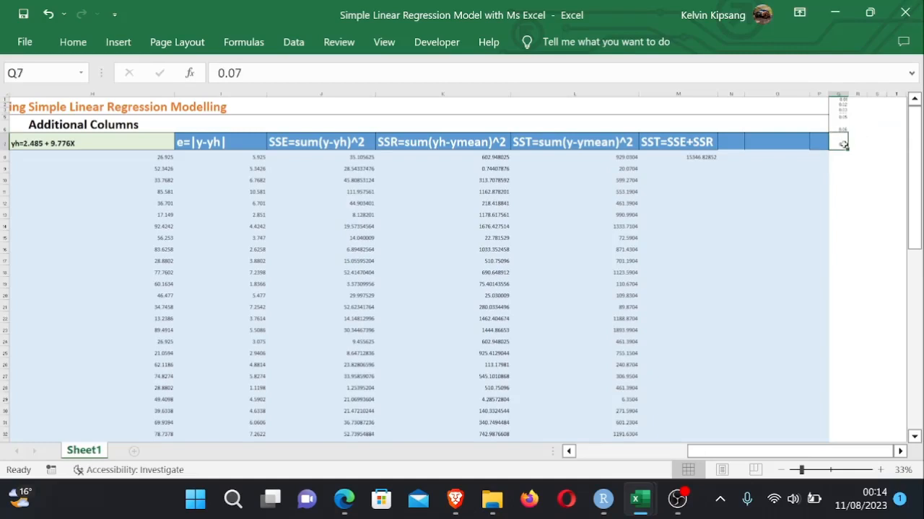
key("Return")
- Enter 0.08, 0.09 and 0.01 in cells Q8 to Q10 of the list
type("0.")
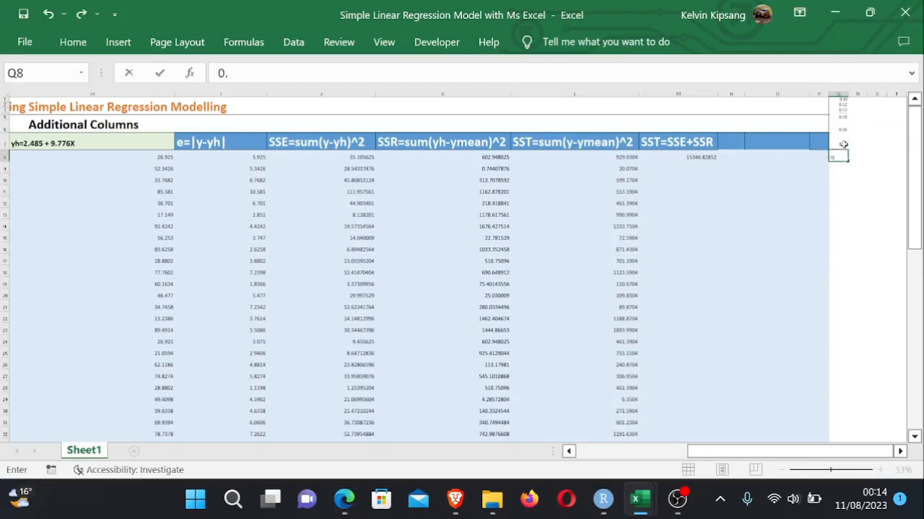
type("08")
key("Return")
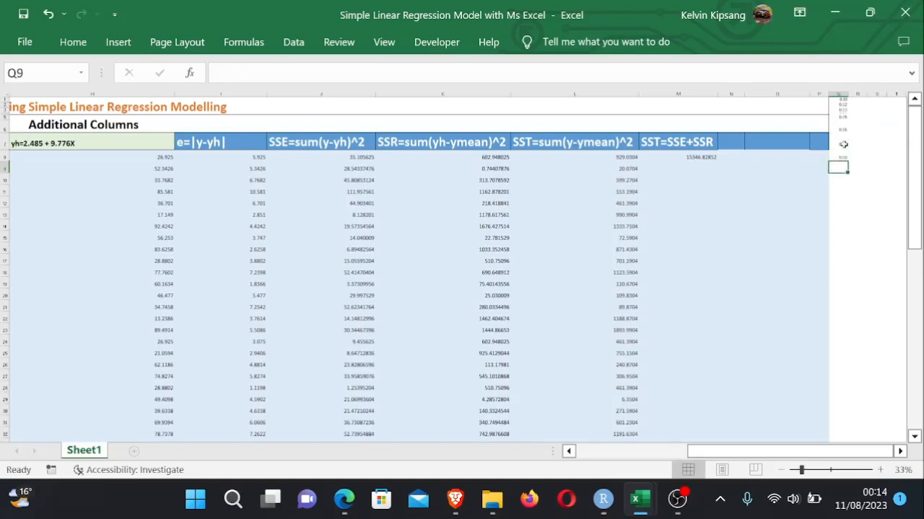
type("0.09")
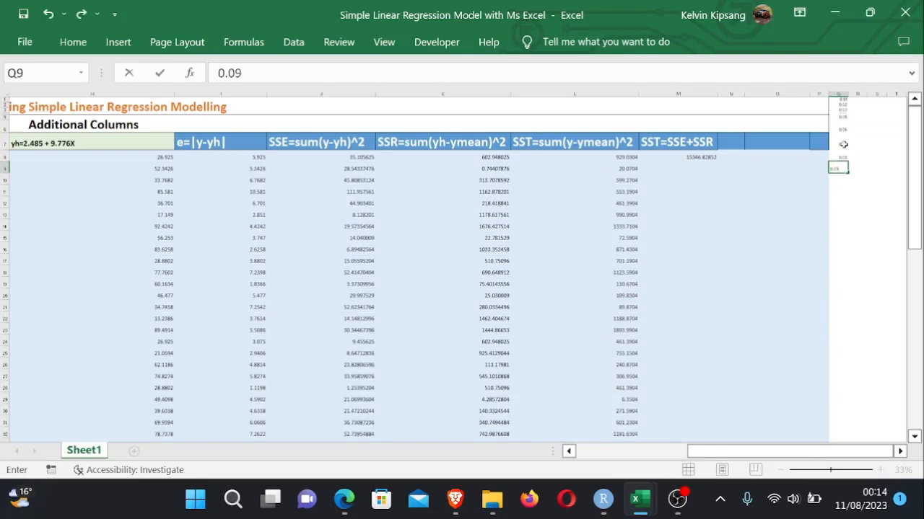
key("Return")
type("0.")
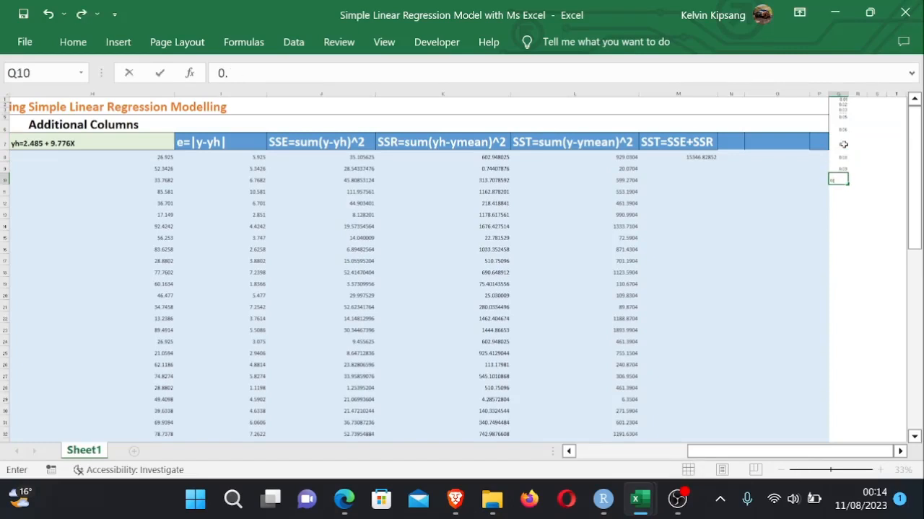
type("01")
key("Return")
- Enter 0.02, 0.03, 0.04 and 0.5 in cells Q11 to Q14 of the list
type("0.02")
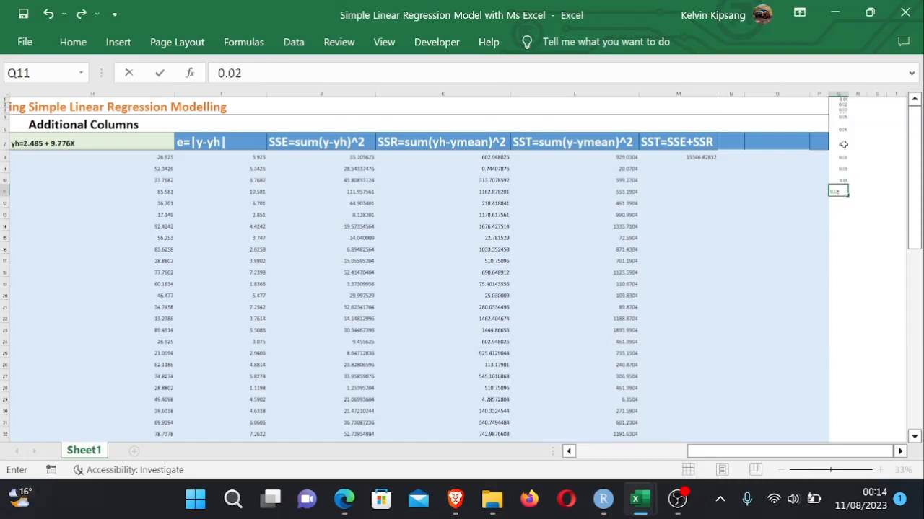
key("Return")
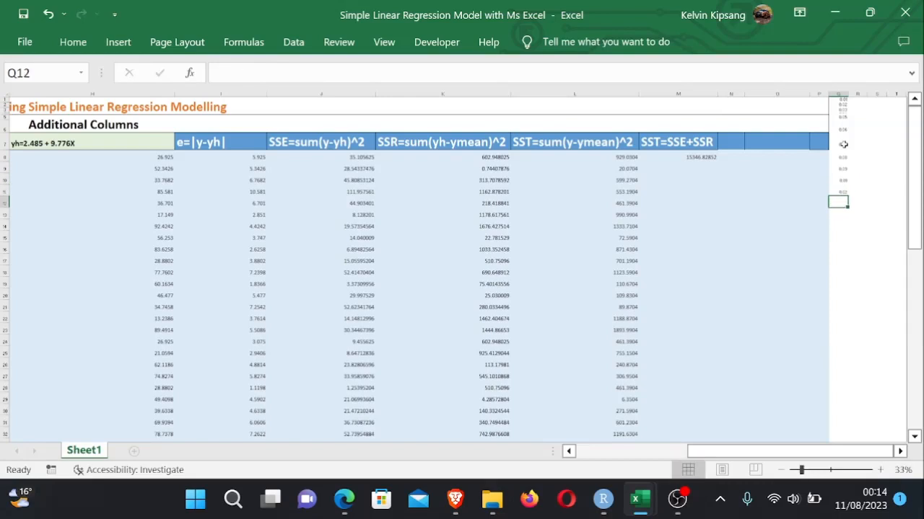
type("0.03")
key("Return")
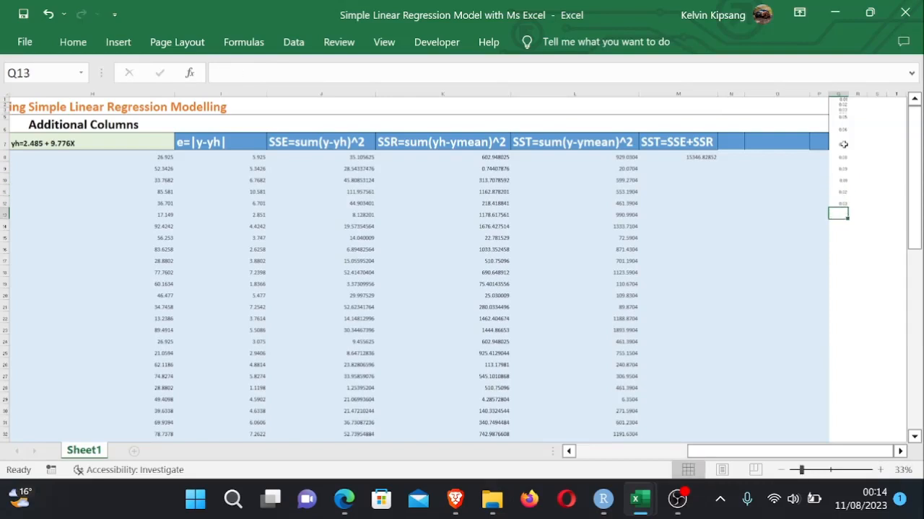
type("0.04")
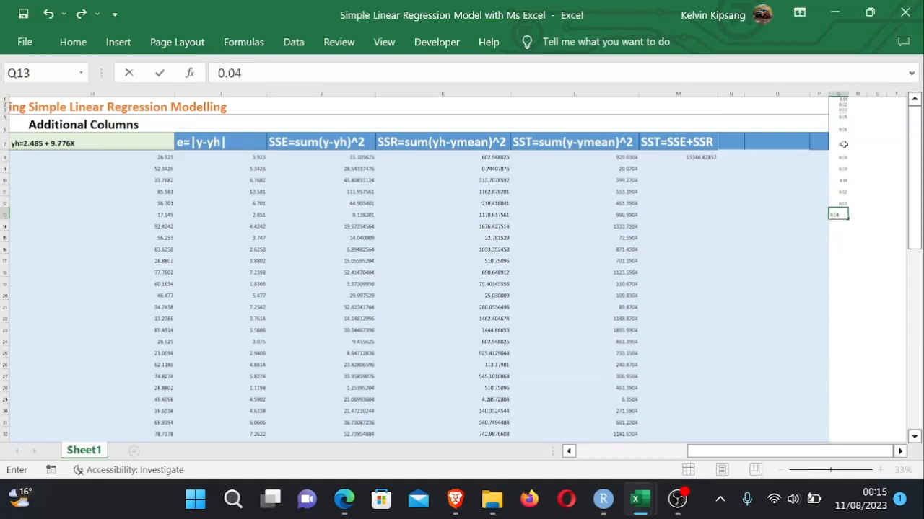
key("Return")
type("0.5")
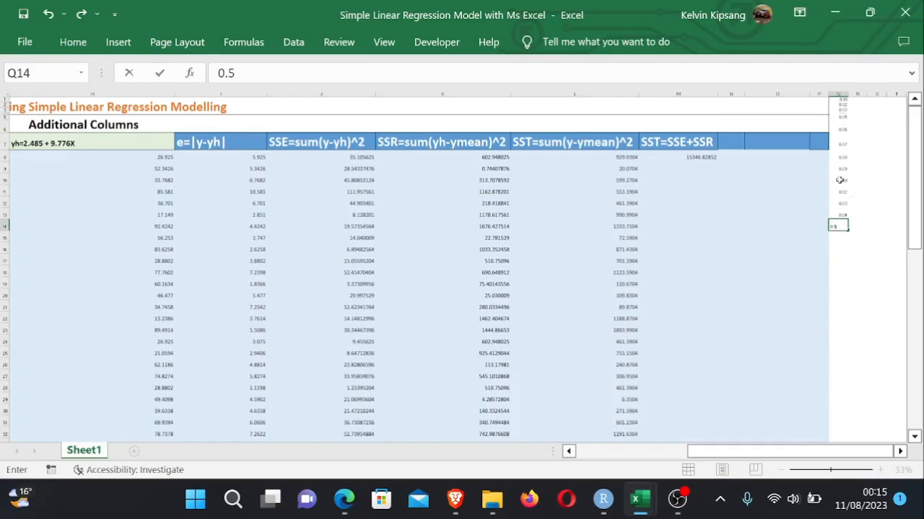
- Change the list values in Q10 to 0.1 and Q11 to 0.2
left_click(839, 179)
type("0.1")
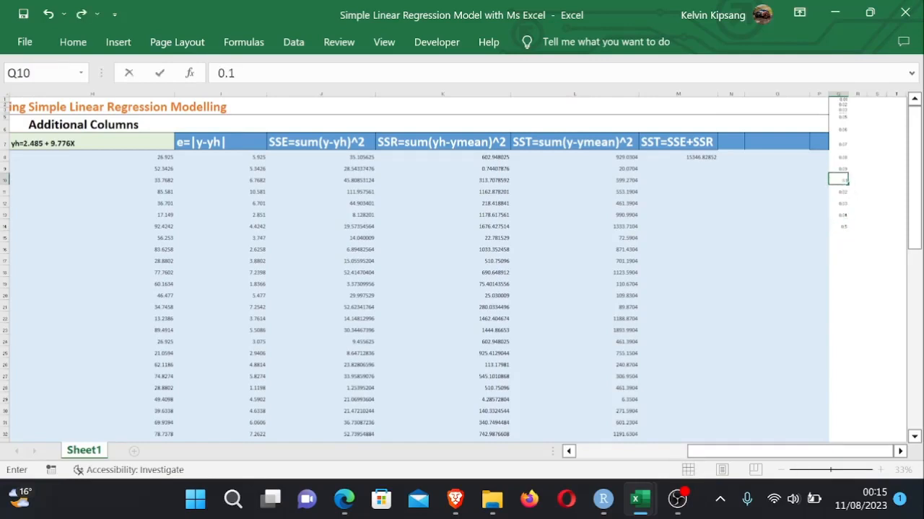
key("Return")
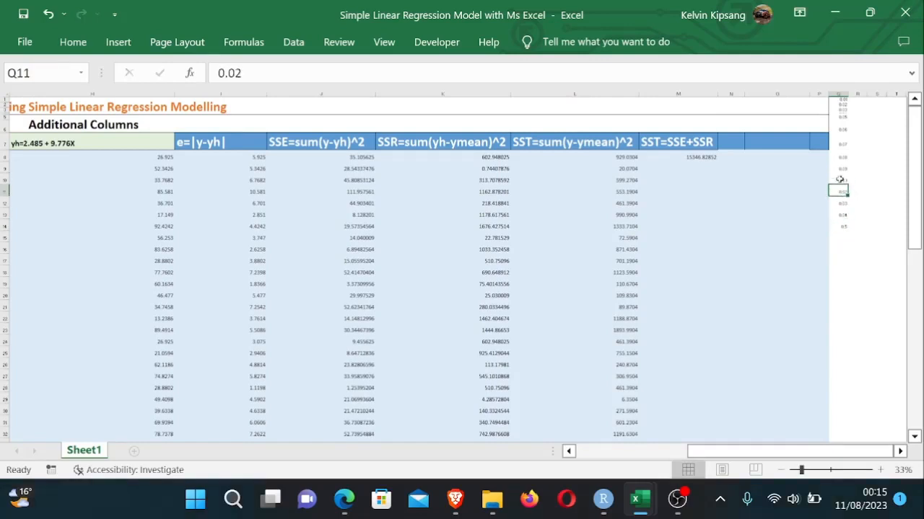
type("0.2")
key("Return")
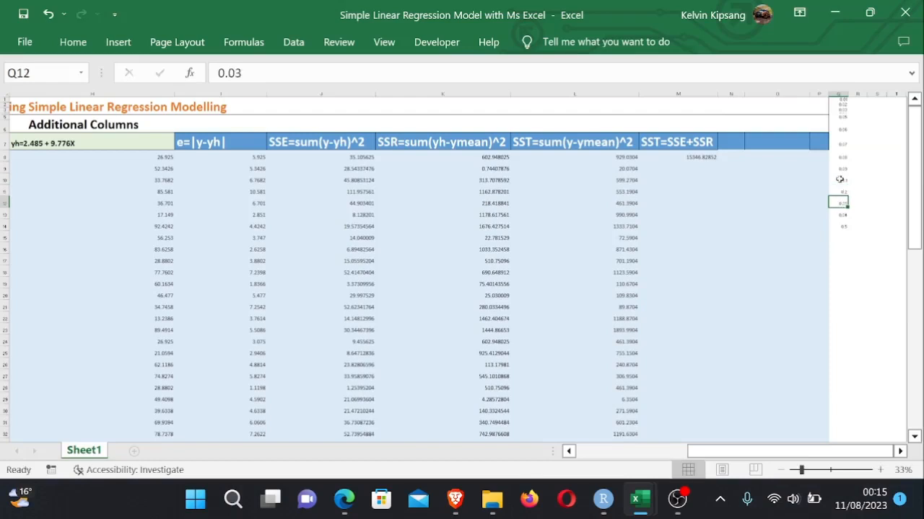
- Change the list values in Q12 to 0.3 and Q13 to 0.4
type("0")
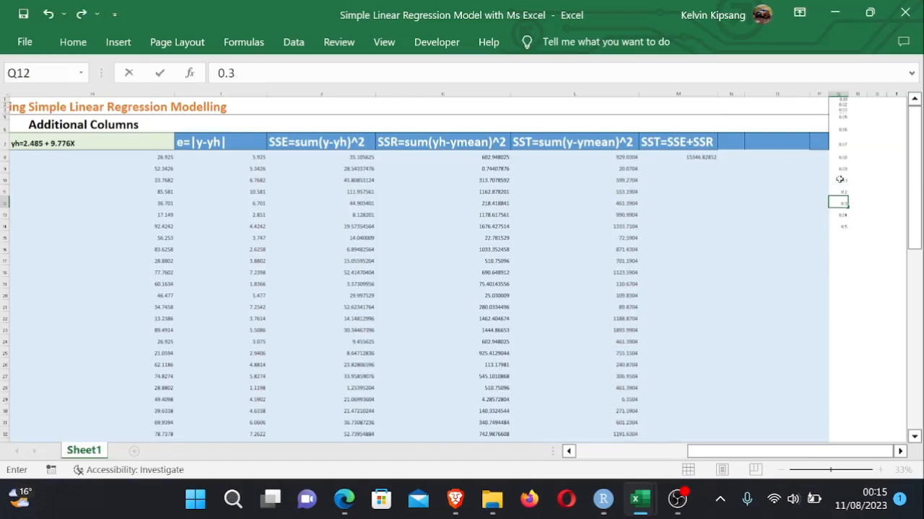
key("Return")
type("0")
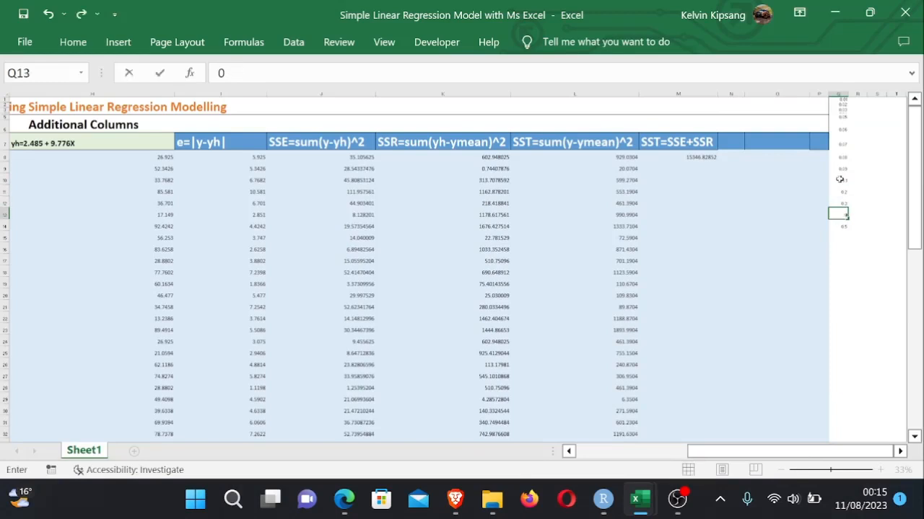
type(".0")
key("BackSpace")
type("4")
key("Return")
type("0")
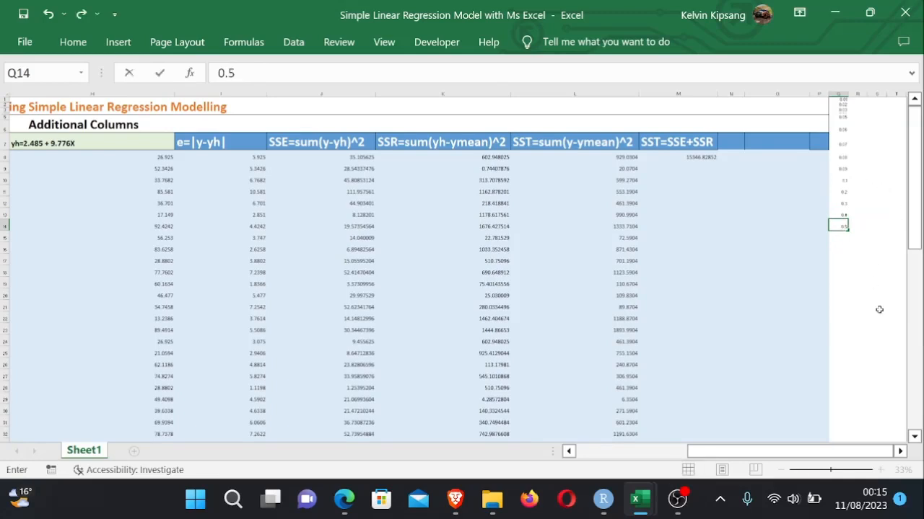
left_click(851, 307)
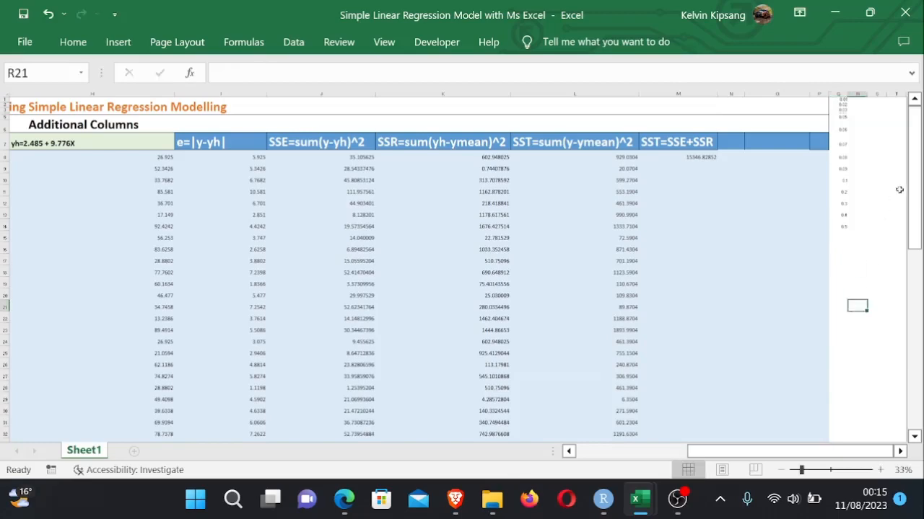
- Open the Data Validation settings for the Choose Significance Level cell G72 in Step 6
left_click_drag(919, 208, 915, 254)
left_click_drag(911, 317, 911, 376)
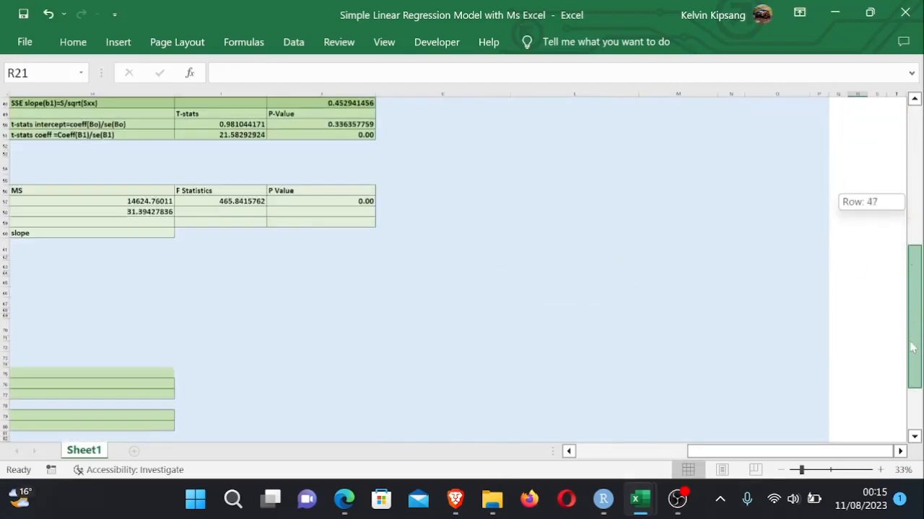
left_click_drag(777, 453, 761, 453)
left_click_drag(915, 303, 914, 325)
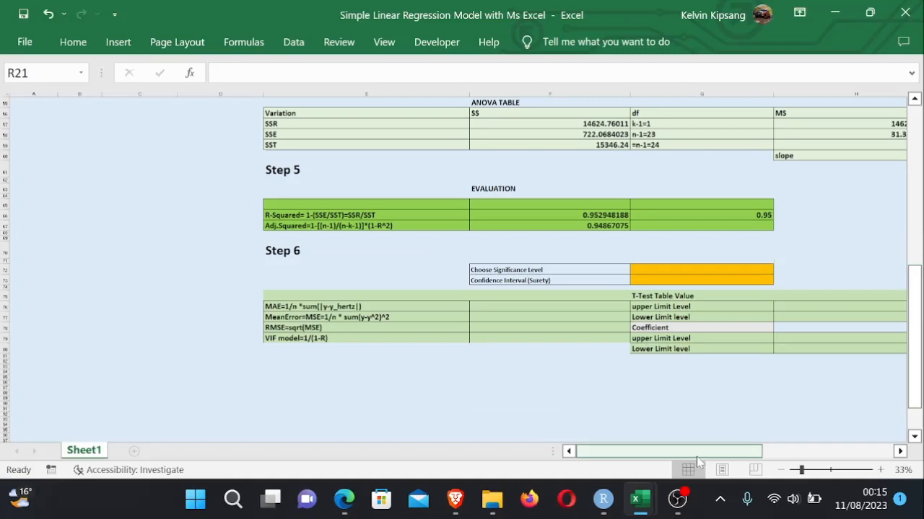
left_click_drag(700, 452, 754, 466)
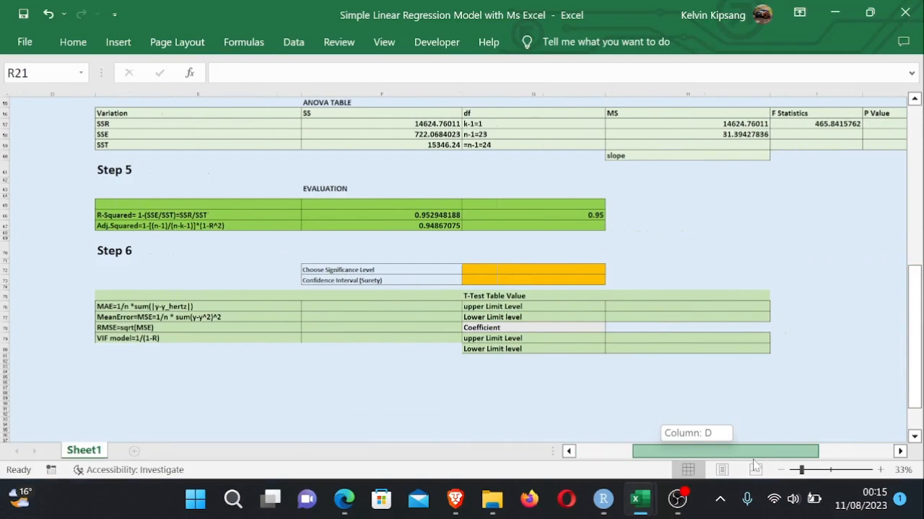
left_click_drag(754, 465, 773, 466)
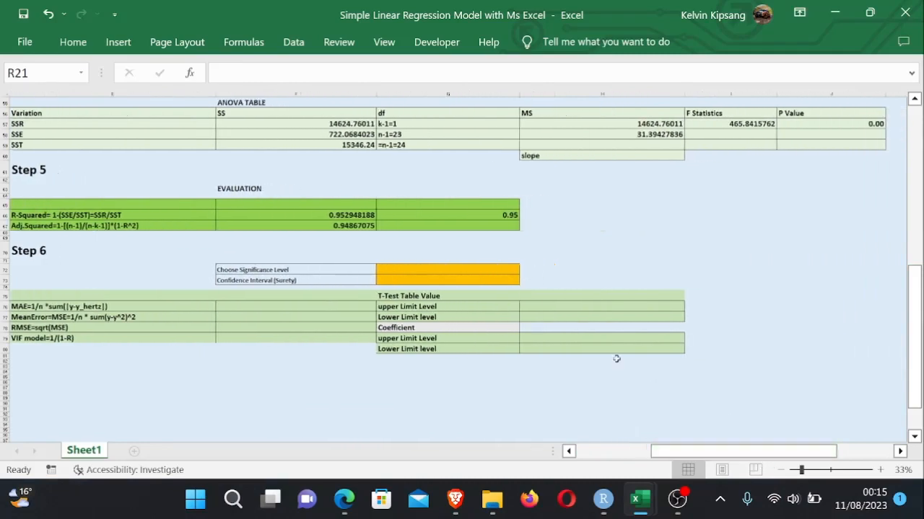
left_click(514, 344)
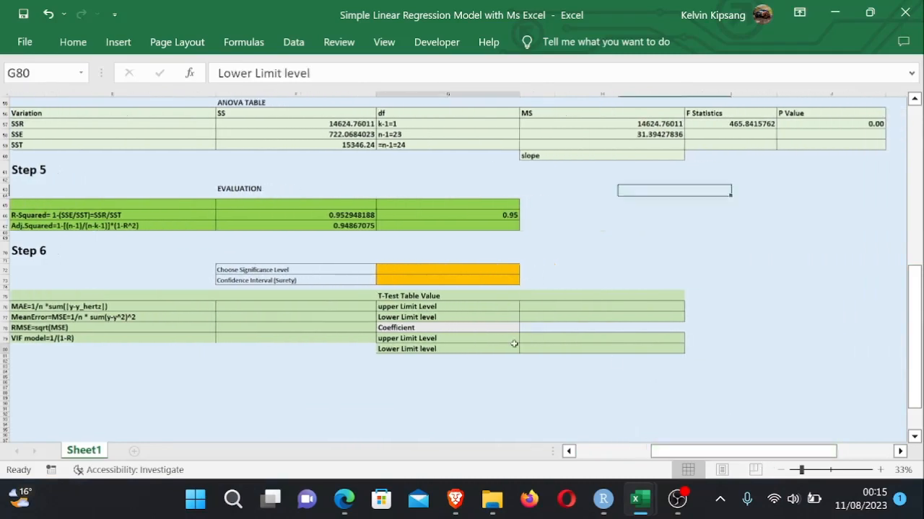
left_click(449, 269)
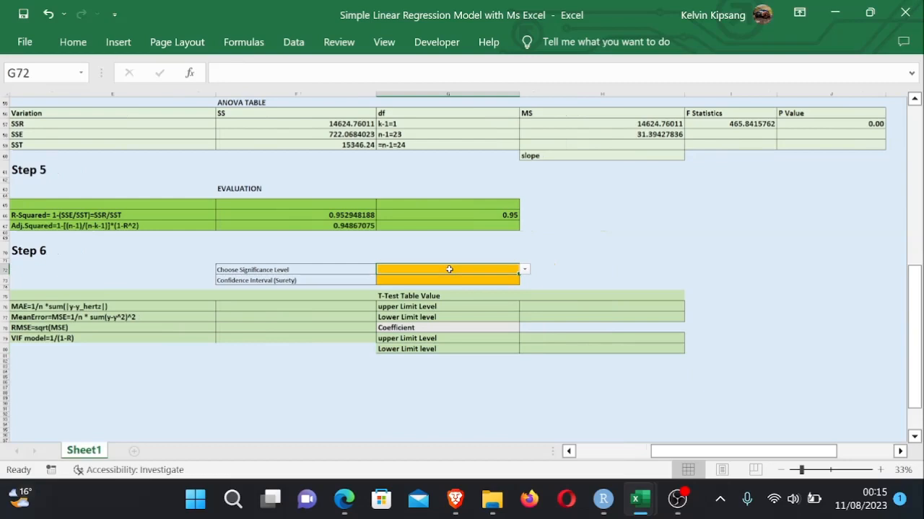
left_click(294, 45)
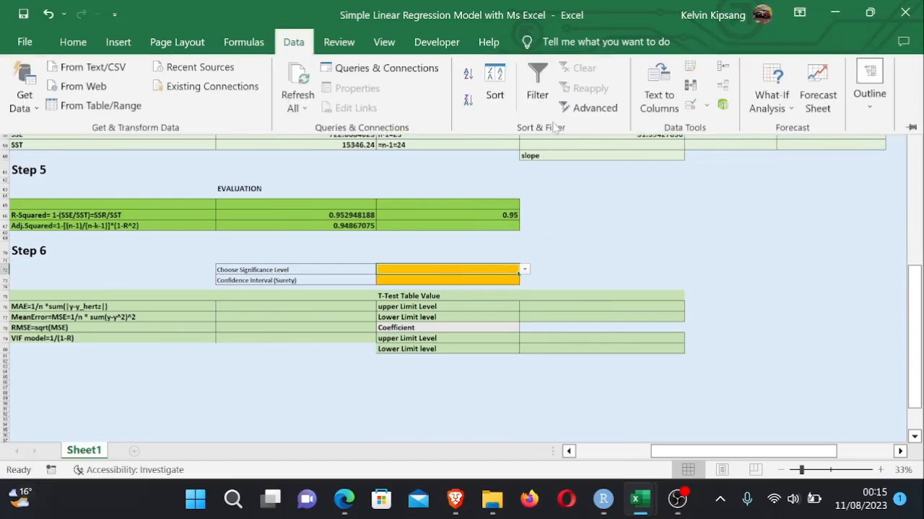
left_click(706, 107)
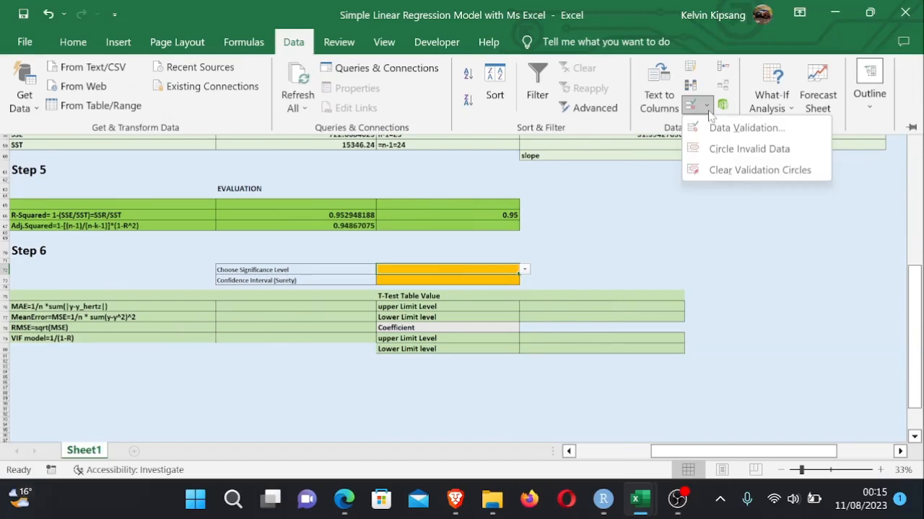
left_click(743, 130)
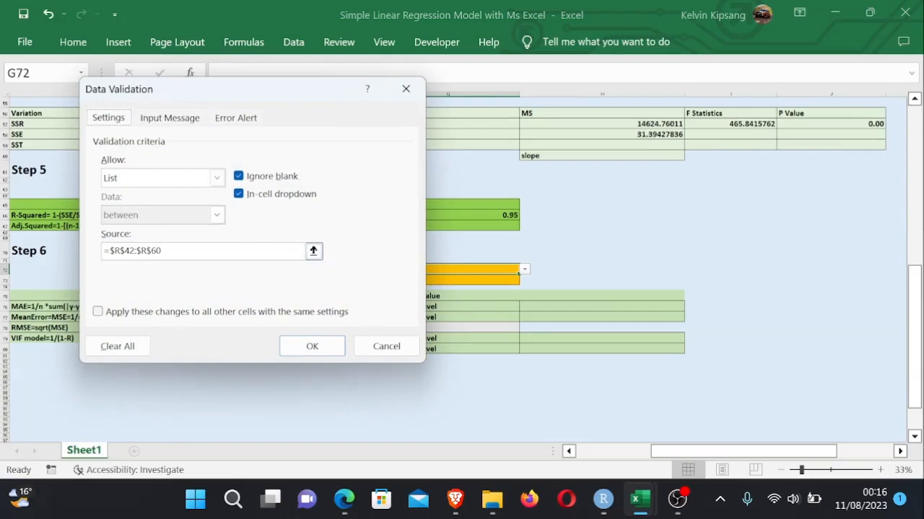
- Try to set the list validation source to the range $Q$1:$R$15
left_click(314, 250)
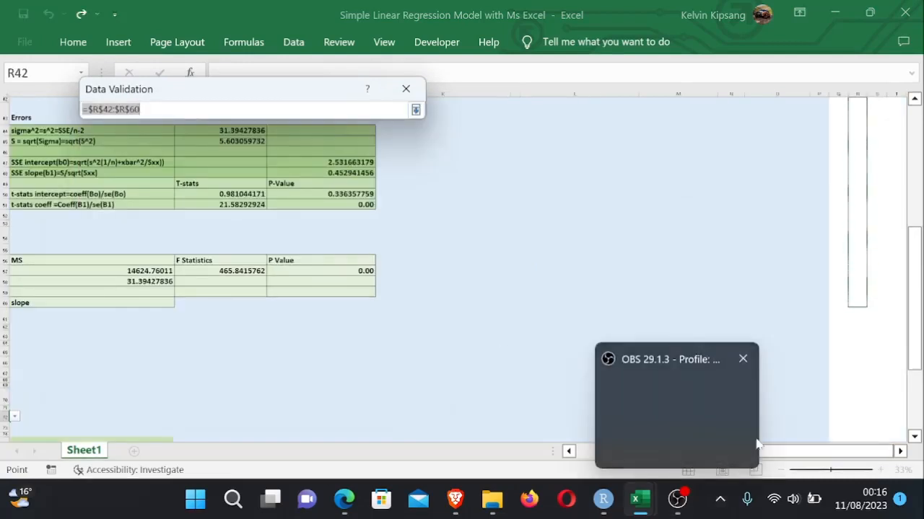
left_click_drag(853, 450, 851, 439)
left_click_drag(917, 238, 913, 59)
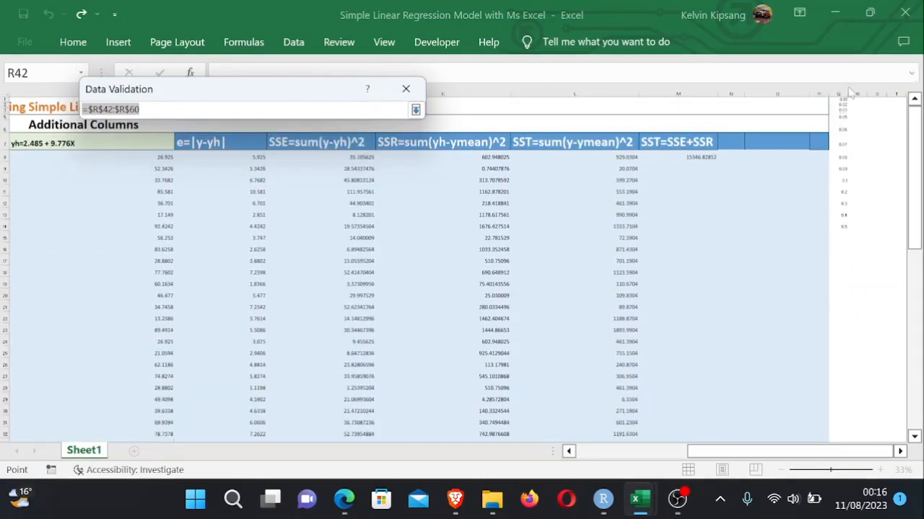
left_click_drag(840, 101, 849, 233)
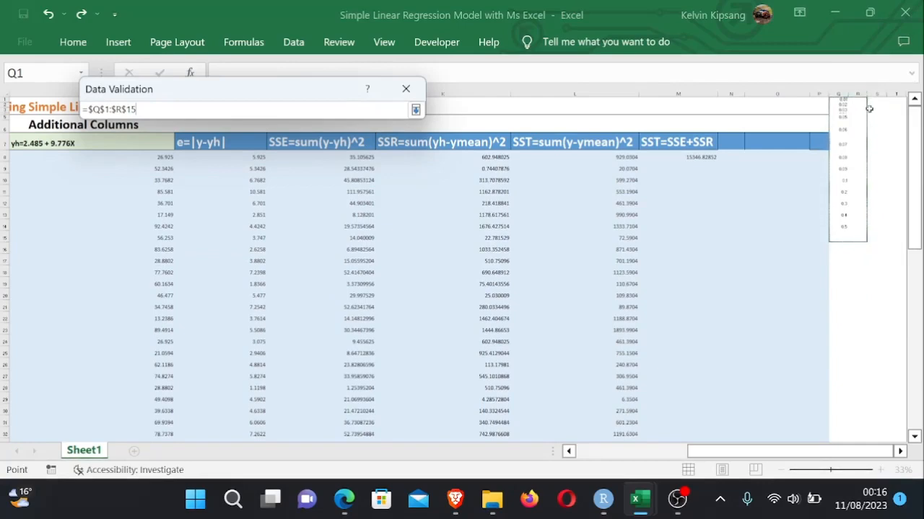
key("Return")
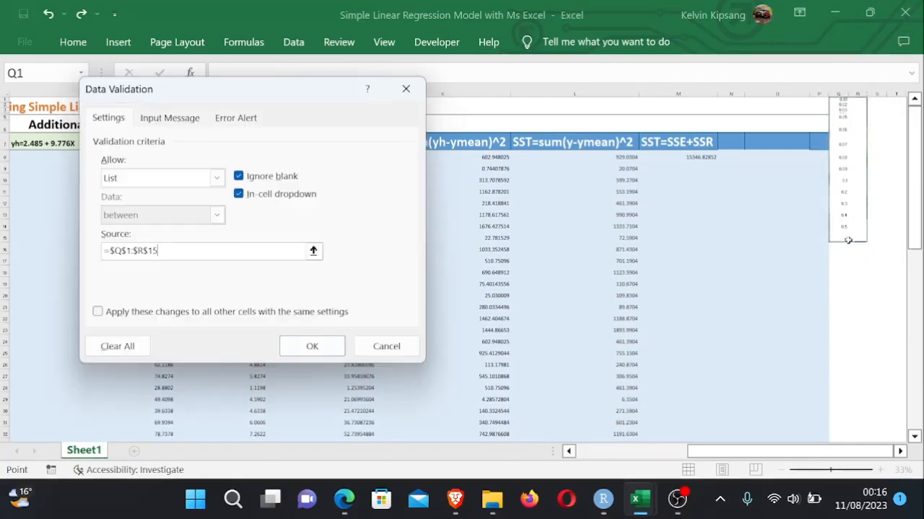
left_click(322, 348)
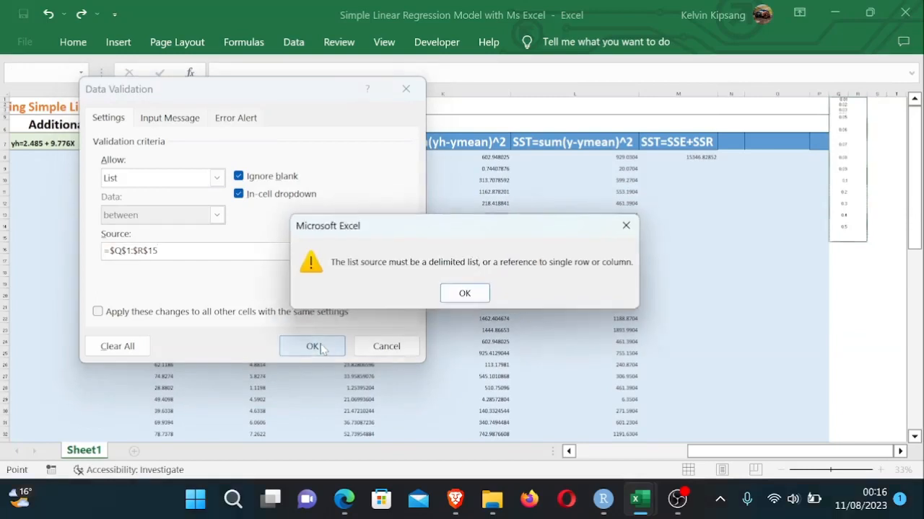
left_click(467, 296)
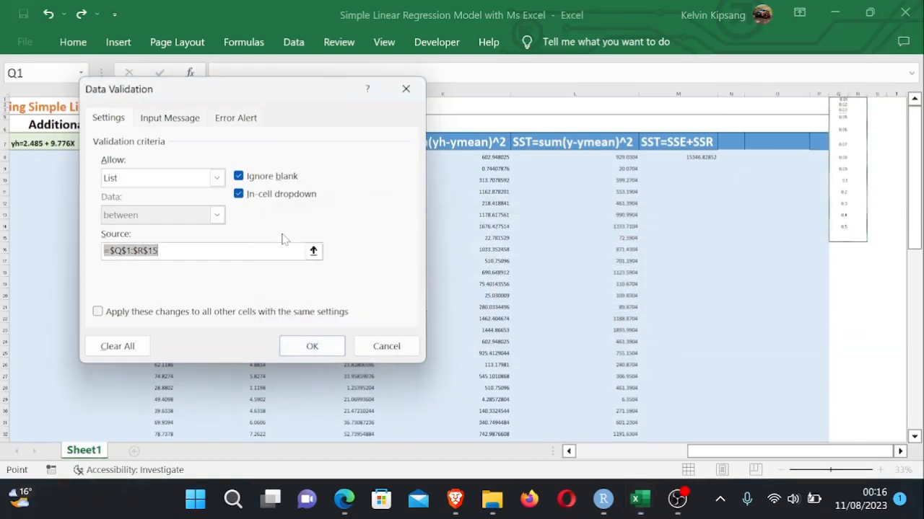
- Set the list validation source to $Q$1:$Q$16 and apply it
key("BackSpace")
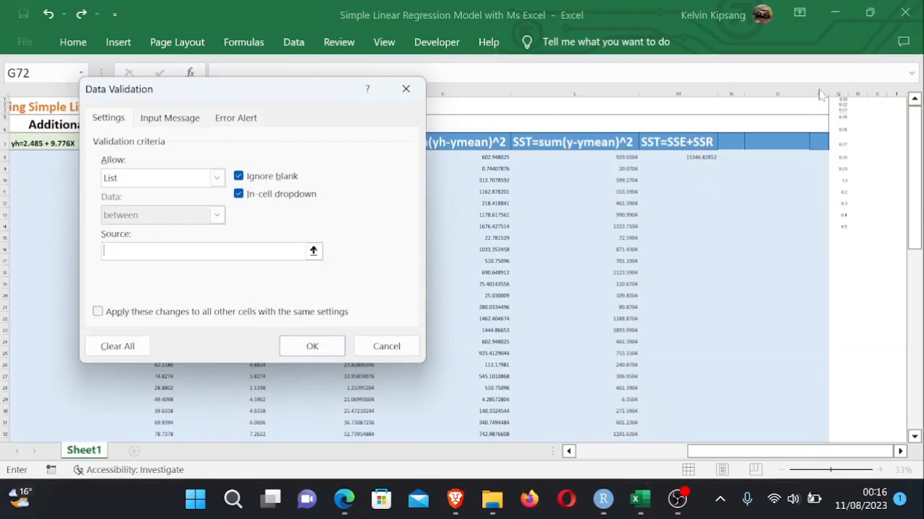
left_click_drag(842, 101, 842, 245)
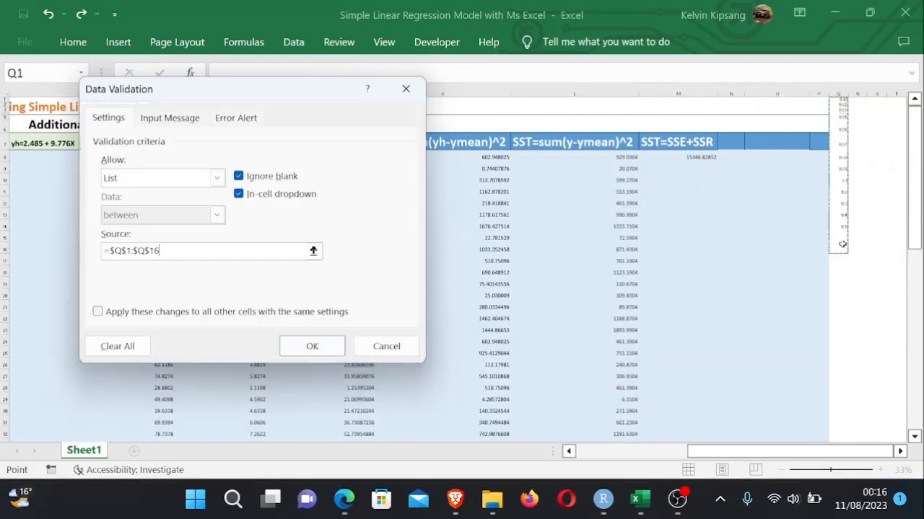
key("Return")
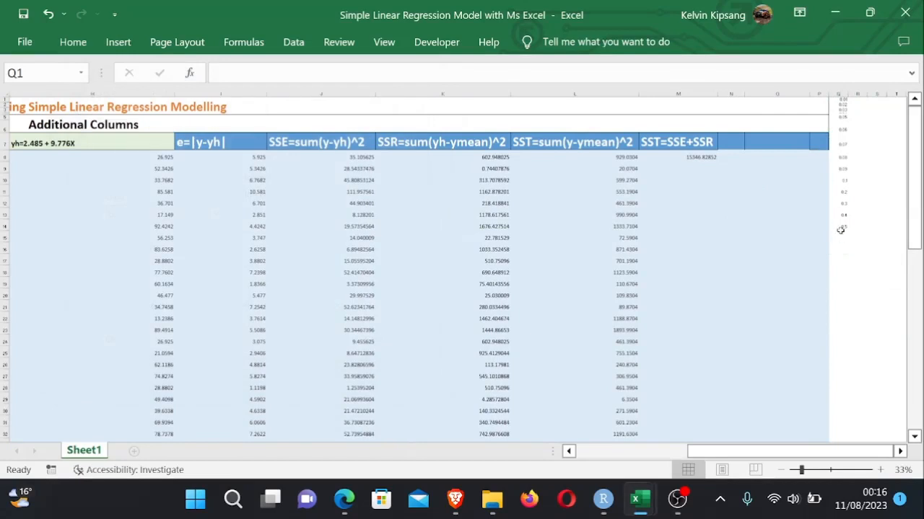
- Enter 0 in cell Q15 of the significance-level list
left_click(840, 235)
type("0")
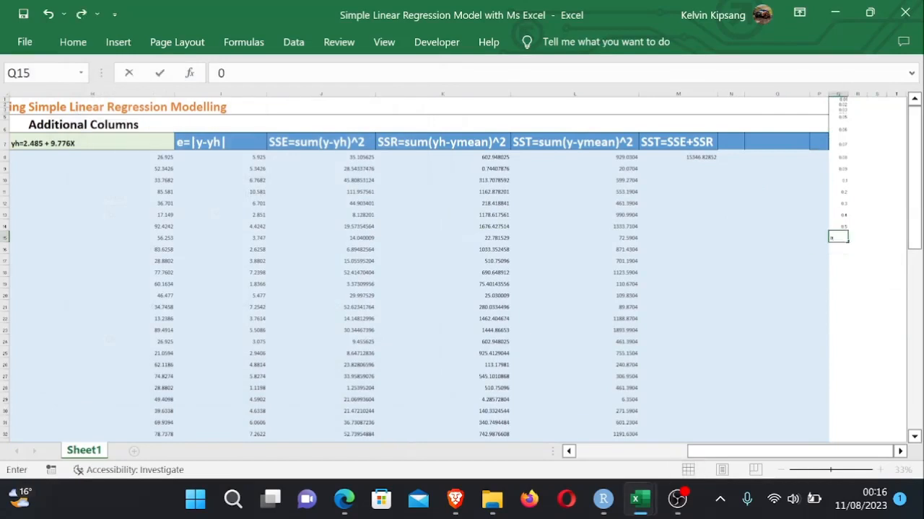
left_click(856, 305)
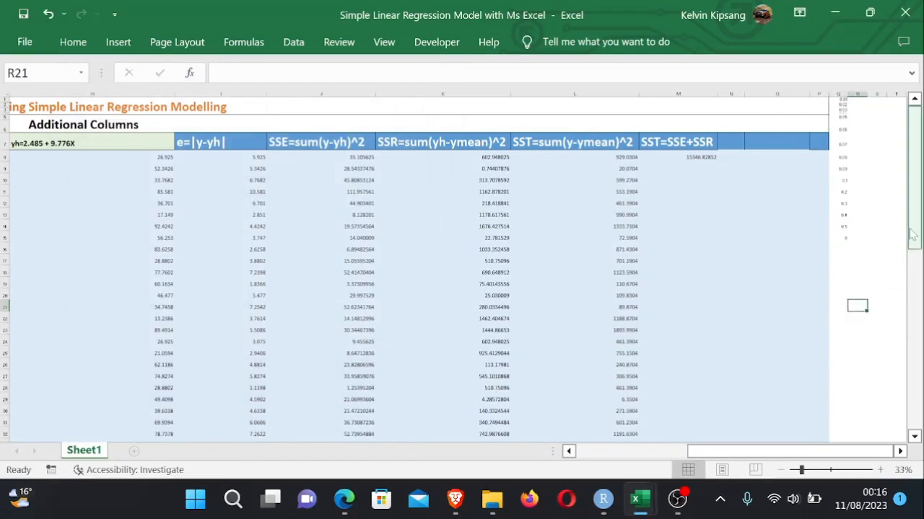
- Choose 0.1 as the significance level from the dropdown in cell G72
left_click_drag(912, 245, 912, 405)
left_click_drag(816, 448, 706, 451)
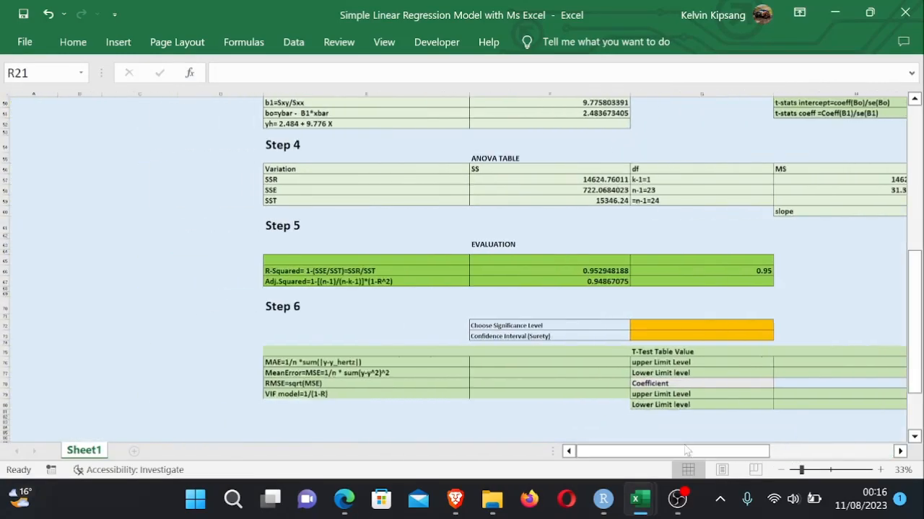
left_click(752, 326)
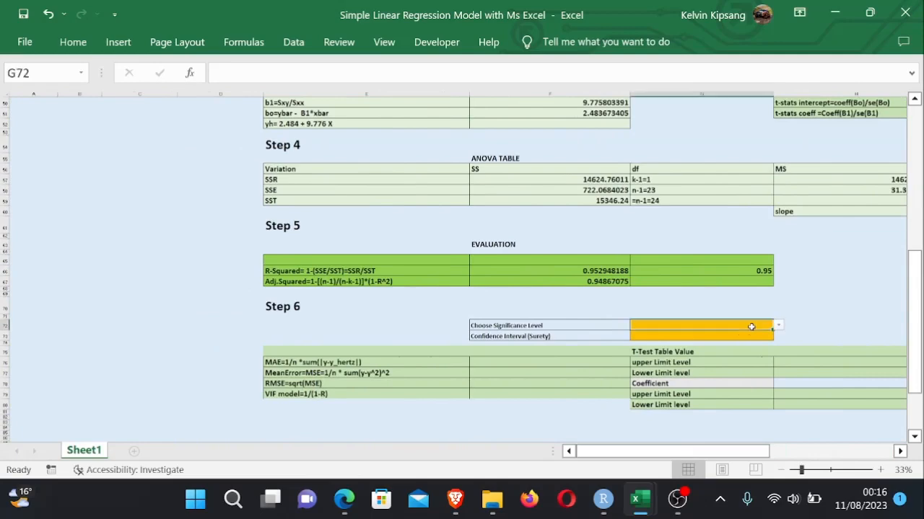
left_click(777, 327)
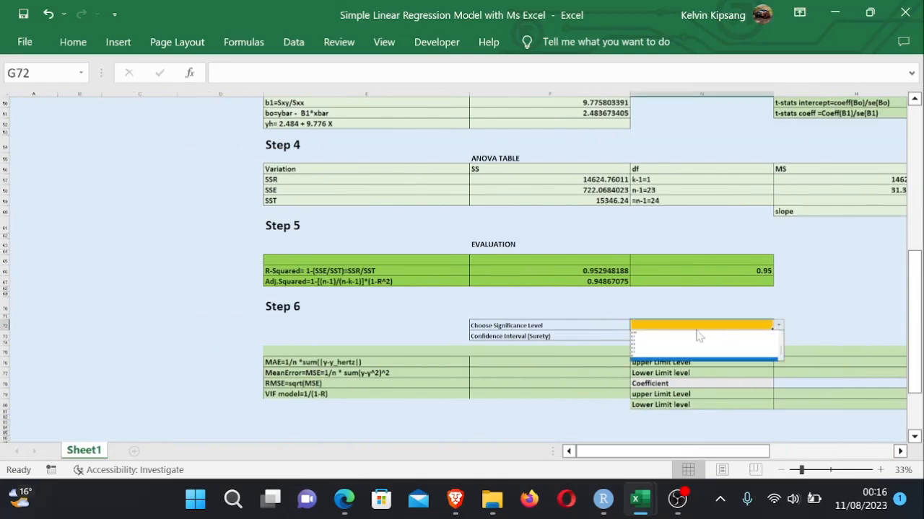
scroll(825, 305, "up", 2, "ctrl")
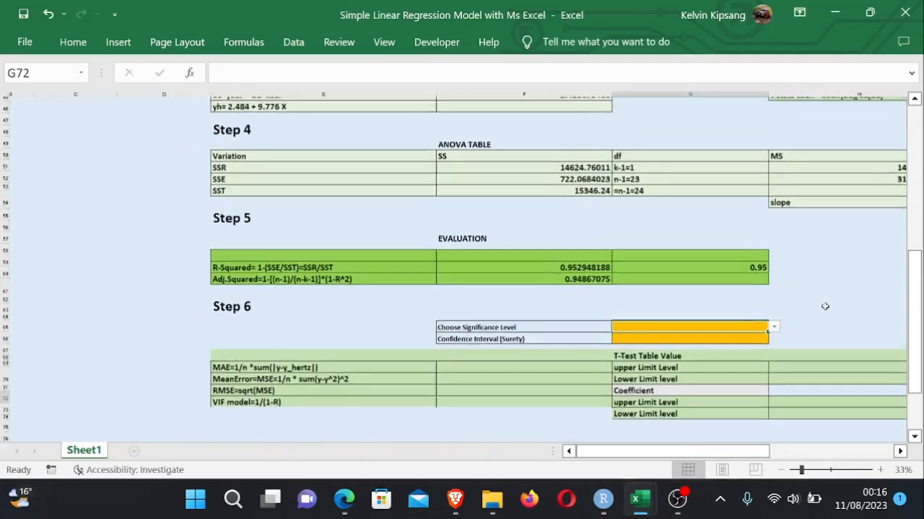
scroll(824, 306, "up", 1)
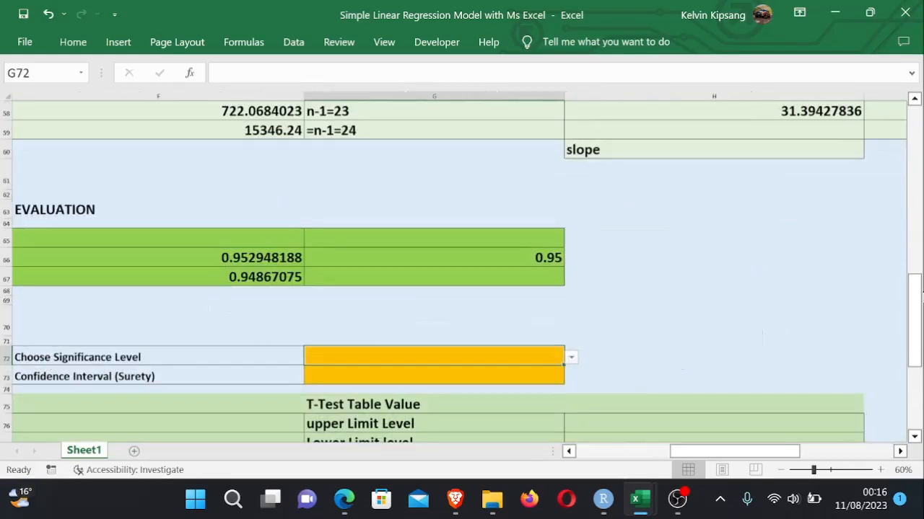
left_click_drag(918, 299, 919, 322)
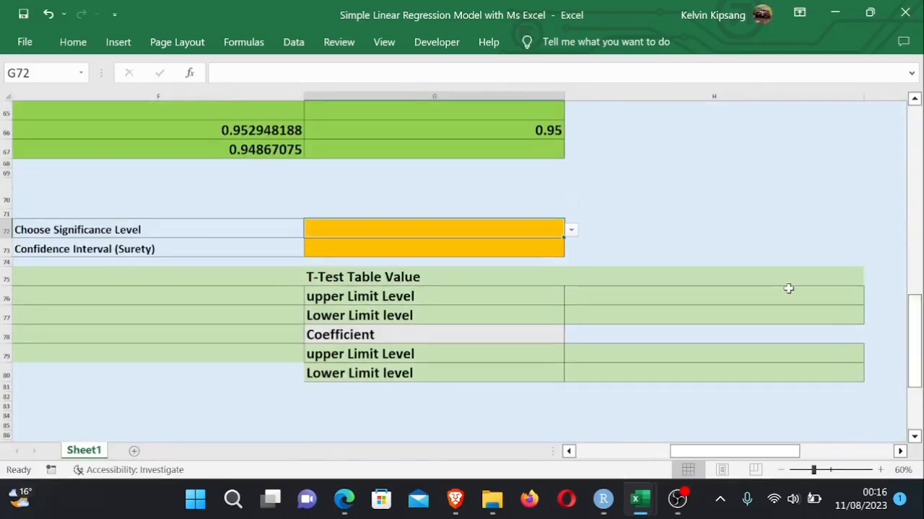
left_click(571, 231)
left_click(398, 242)
left_click(571, 229)
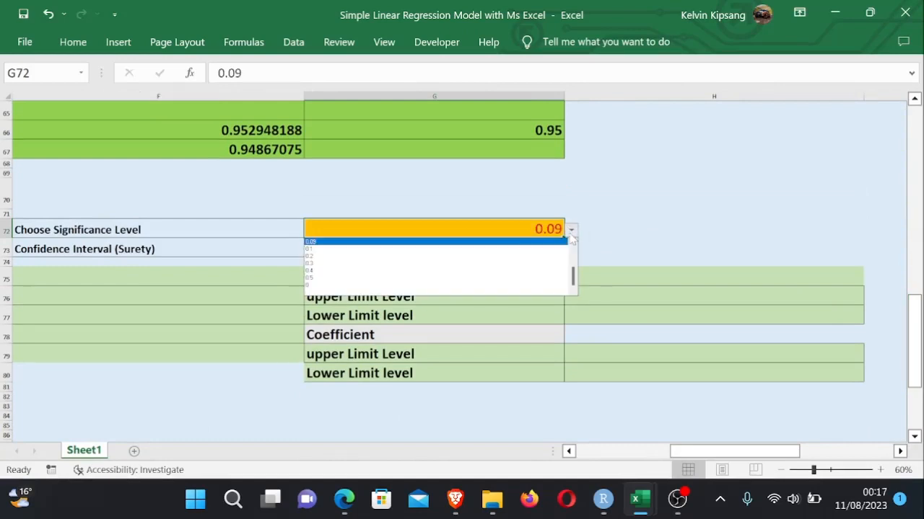
left_click(437, 251)
left_click(615, 236)
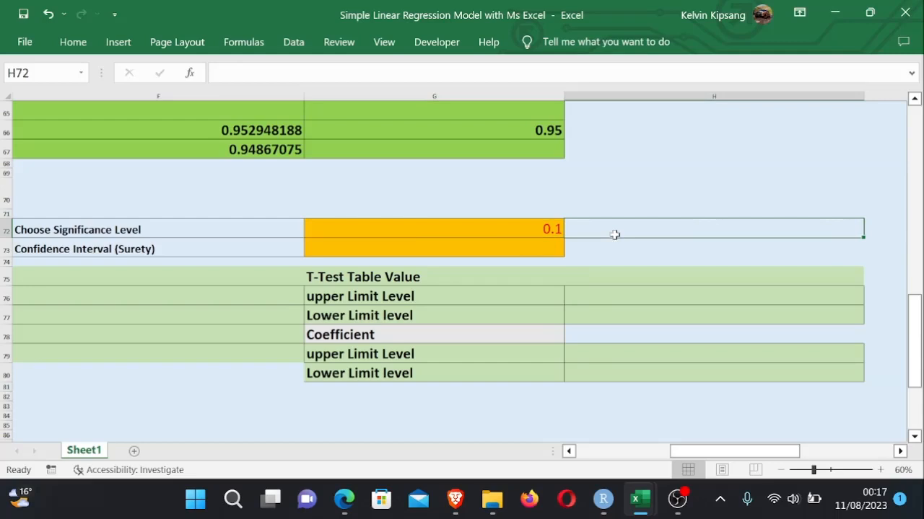
- Enter a formula in G73 computing the confidence interval as 1 minus the significance level in G72
left_click(466, 247)
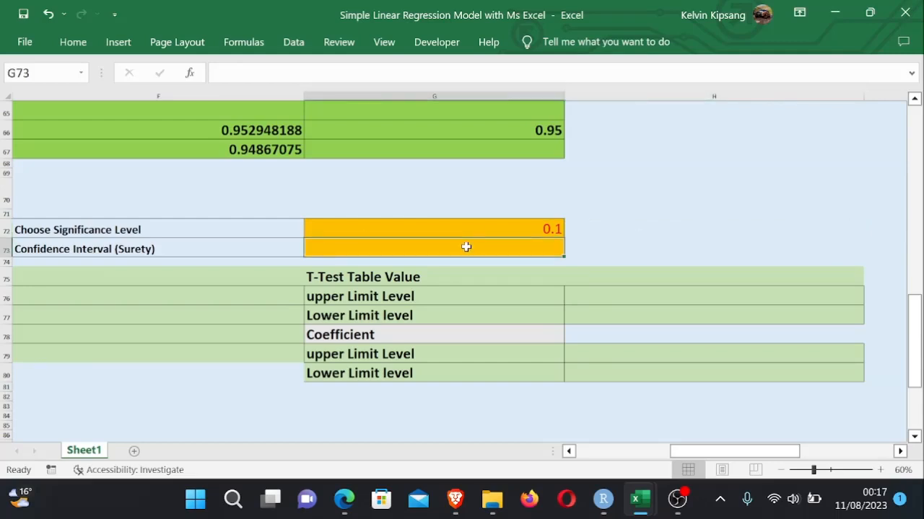
type("=1-")
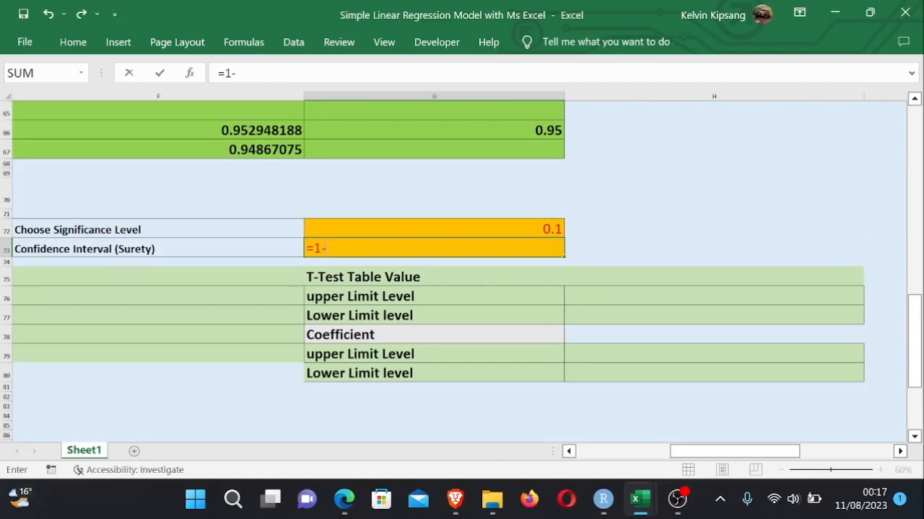
left_click(536, 229)
key("Return")
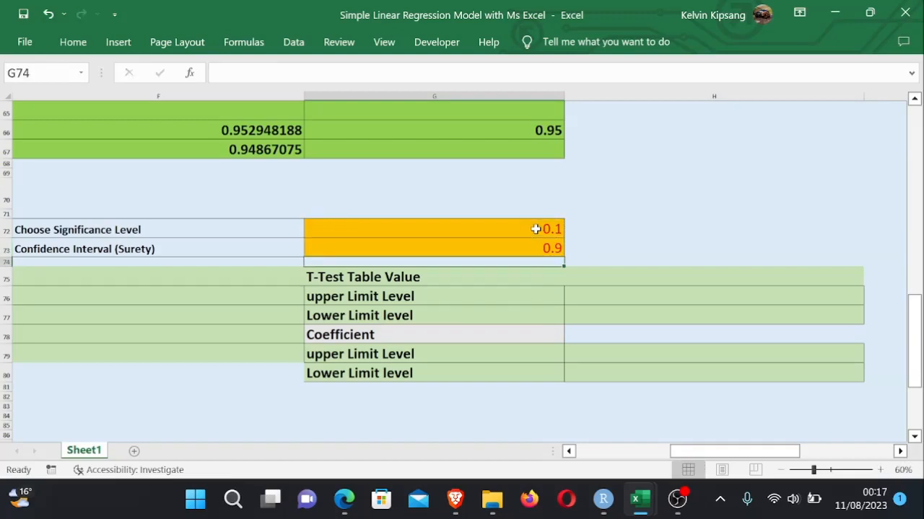
- Choose 0.05 as the significance level from the dropdown in cell G72
left_click(591, 248)
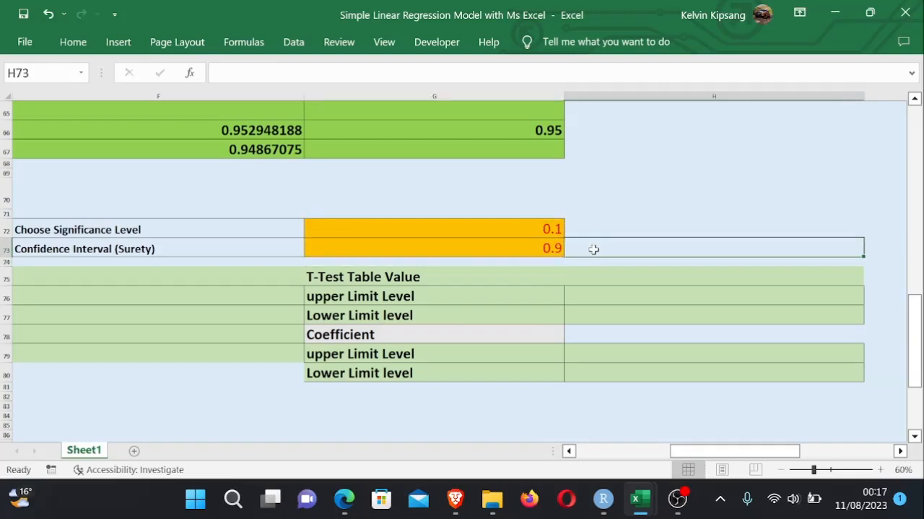
left_click(522, 231)
left_click(571, 231)
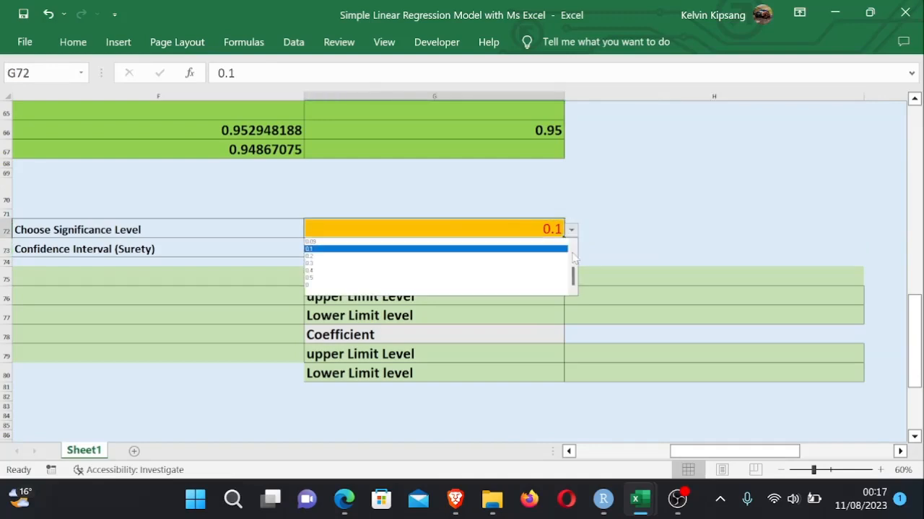
left_click(390, 278)
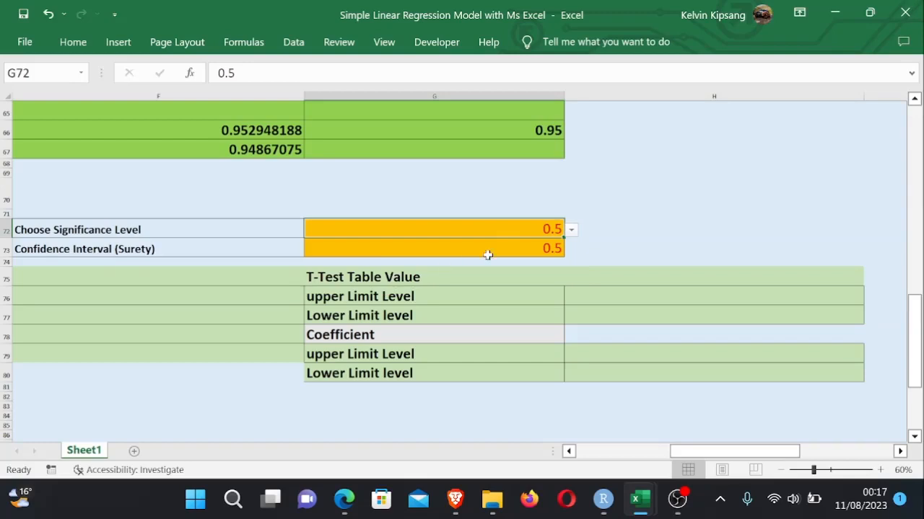
left_click(572, 232)
left_click_drag(574, 277, 573, 257)
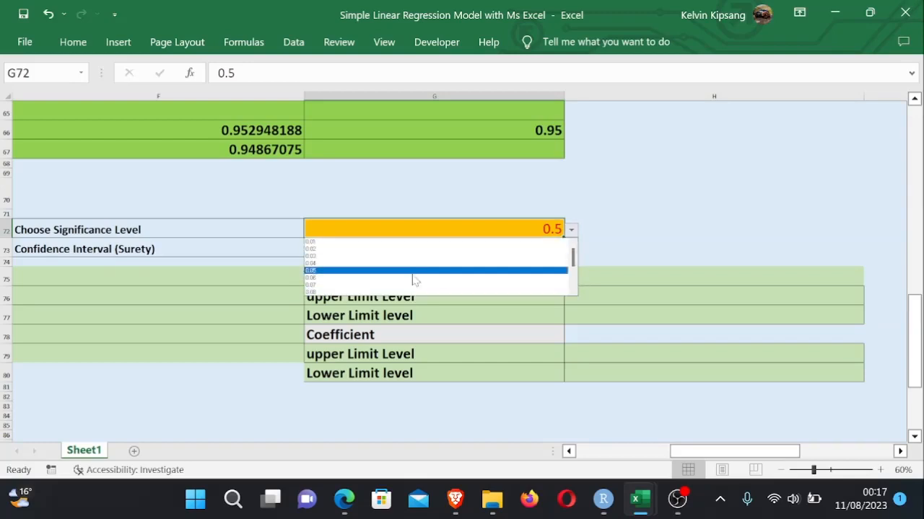
left_click(391, 271)
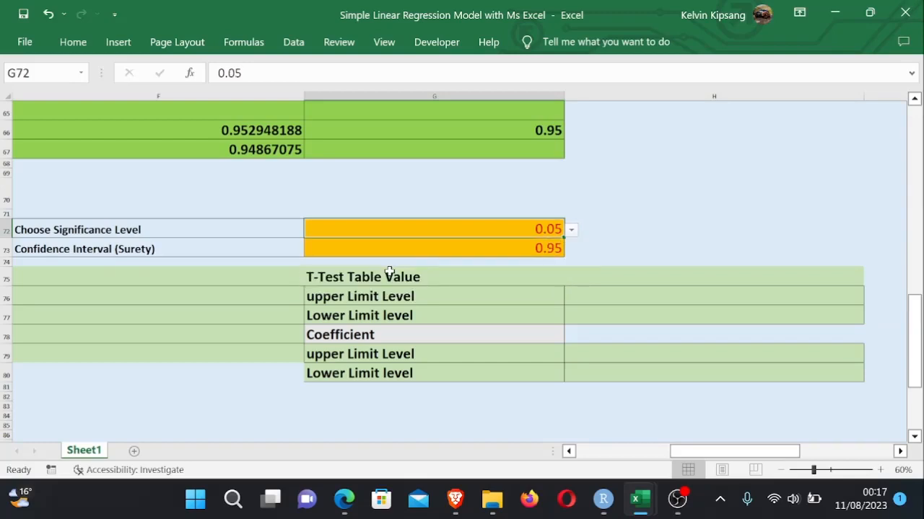
- Change the G73 formula to =(1-G72)*100 so the confidence level is expressed as a percentage number
left_click(622, 244)
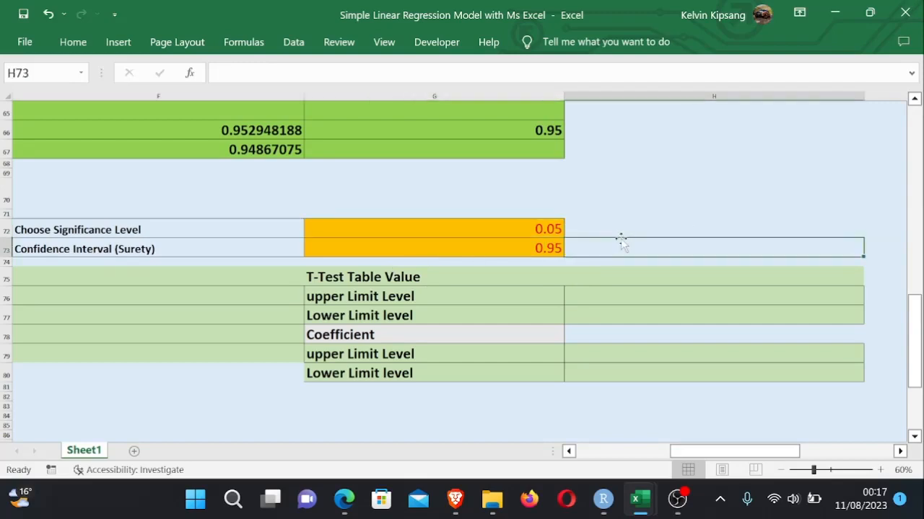
double_click(549, 248)
left_click(642, 249)
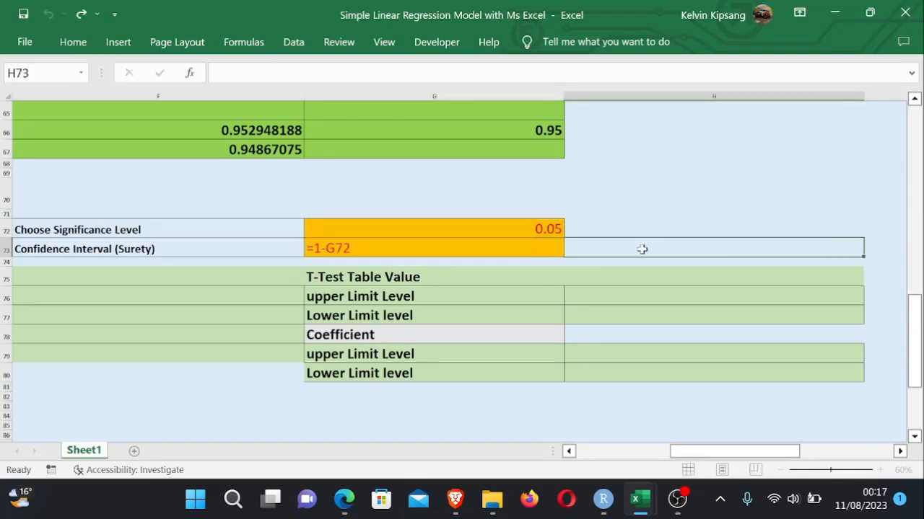
double_click(523, 246)
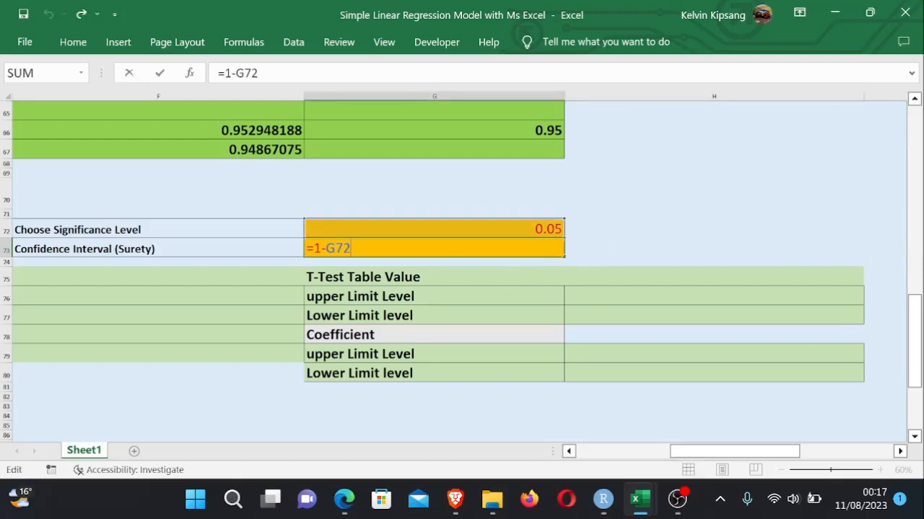
type("(")
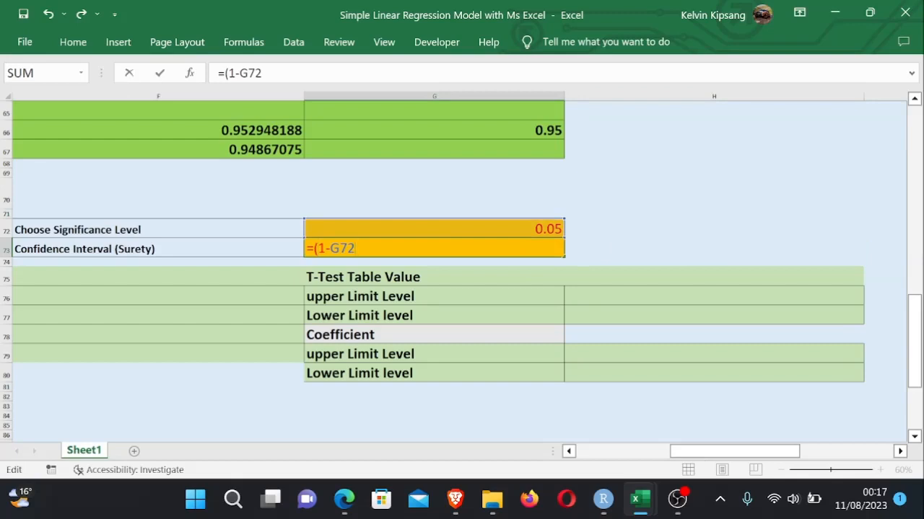
type(")*100")
key("Return")
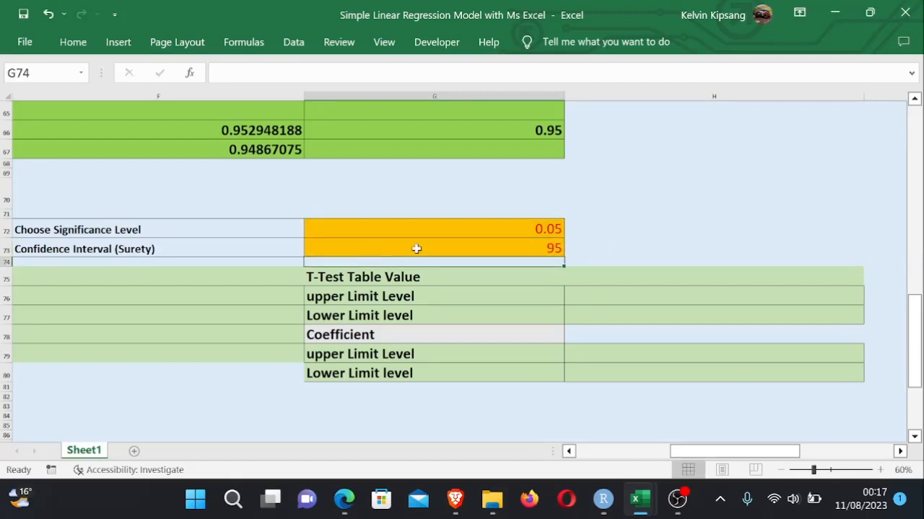
- Append &"%" to the G73 formula so the confidence level displays with a percent sign
double_click(524, 251)
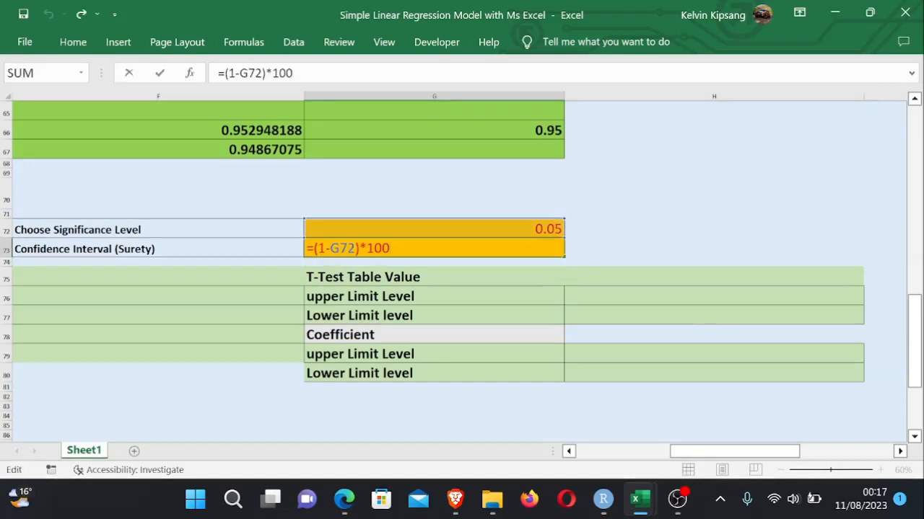
type("&\"\"")
key("Left")
type("%")
key("Return")
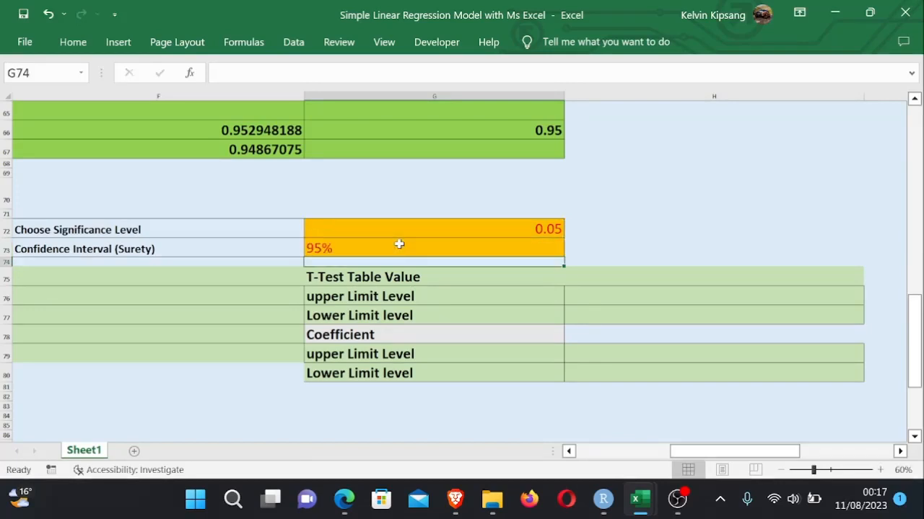
left_click(637, 248)
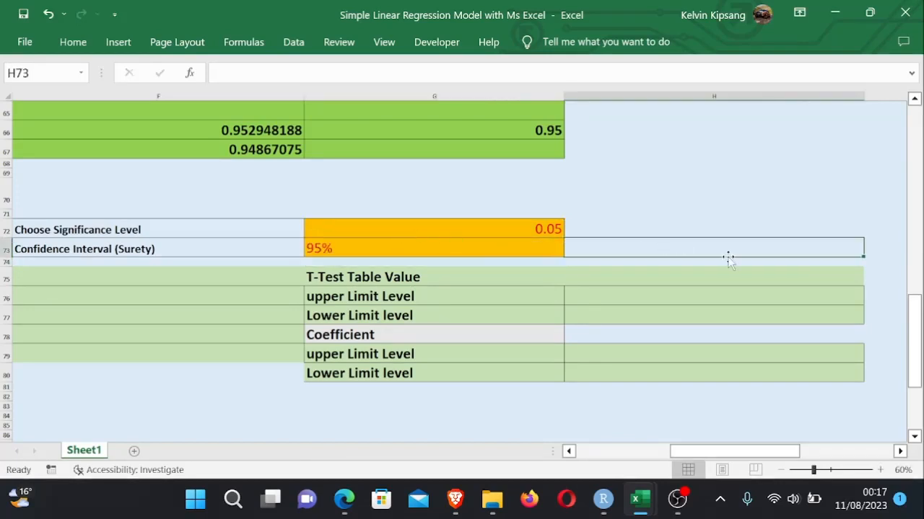
- Relabel G76 and G77 as "upper Intercept Limit Level" and "LowerIntercept Limit level"
left_click_drag(914, 290, 914, 317)
scroll(755, 340, "down", 3, "ctrl")
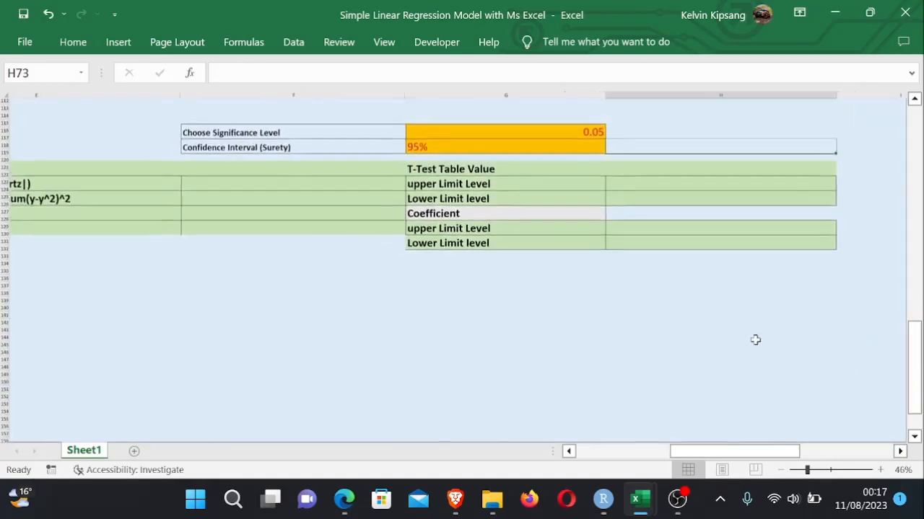
scroll(755, 340, "down", 2, "ctrl")
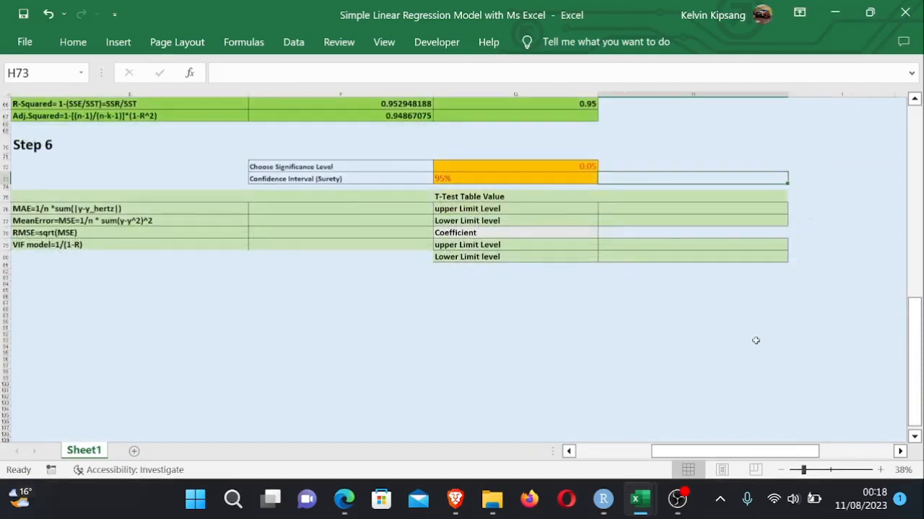
left_click(609, 211)
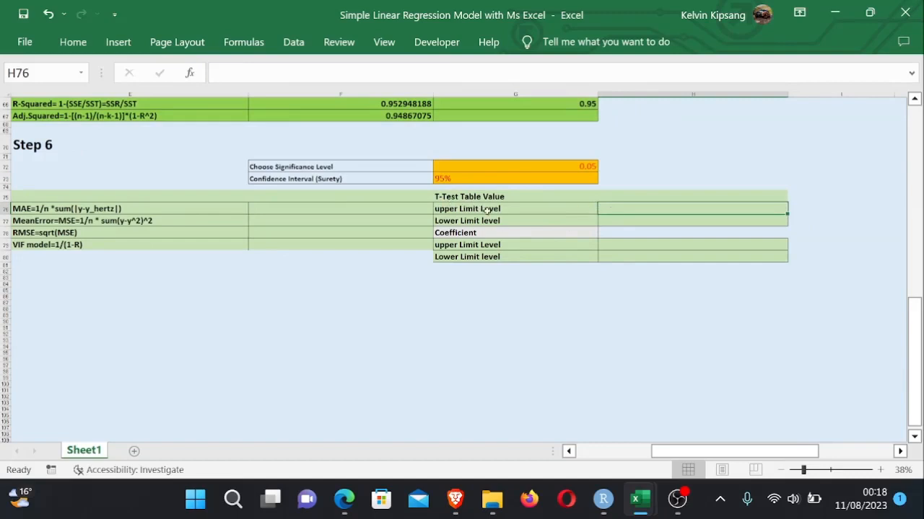
left_click_drag(514, 214, 513, 221)
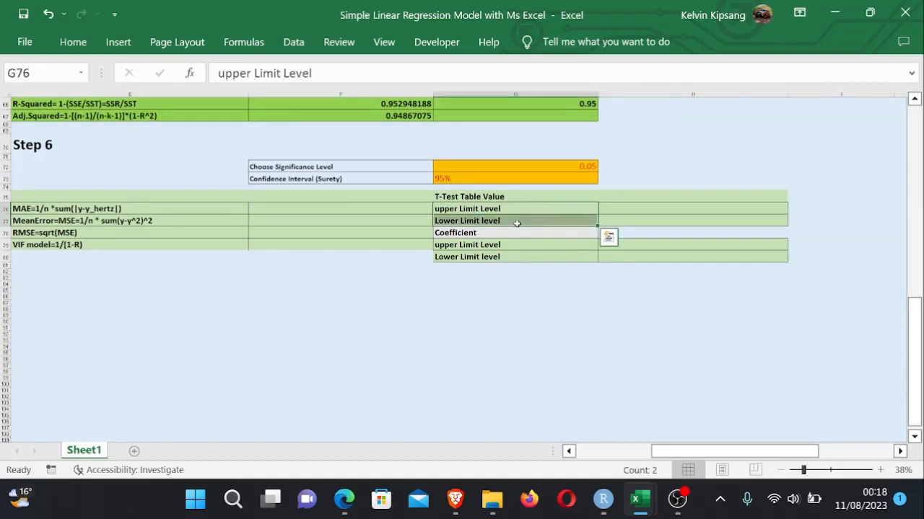
double_click(456, 208)
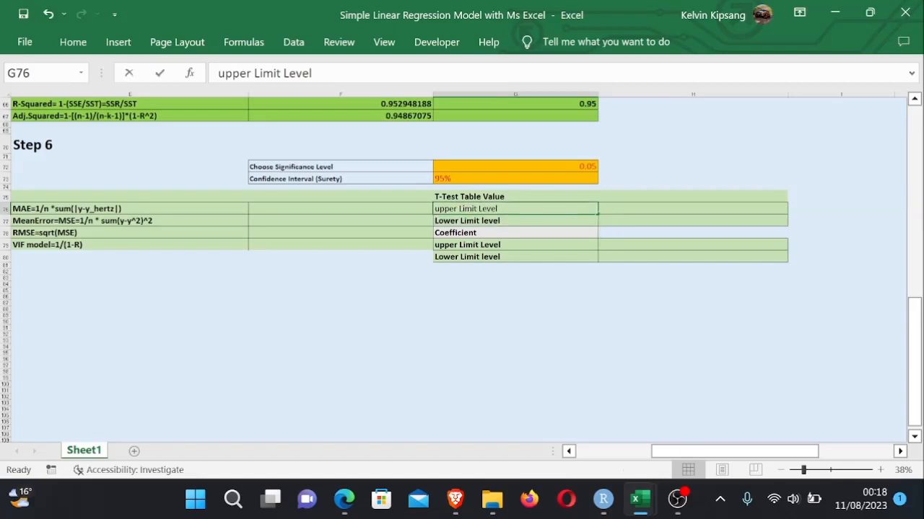
type("l")
type("ntercept")
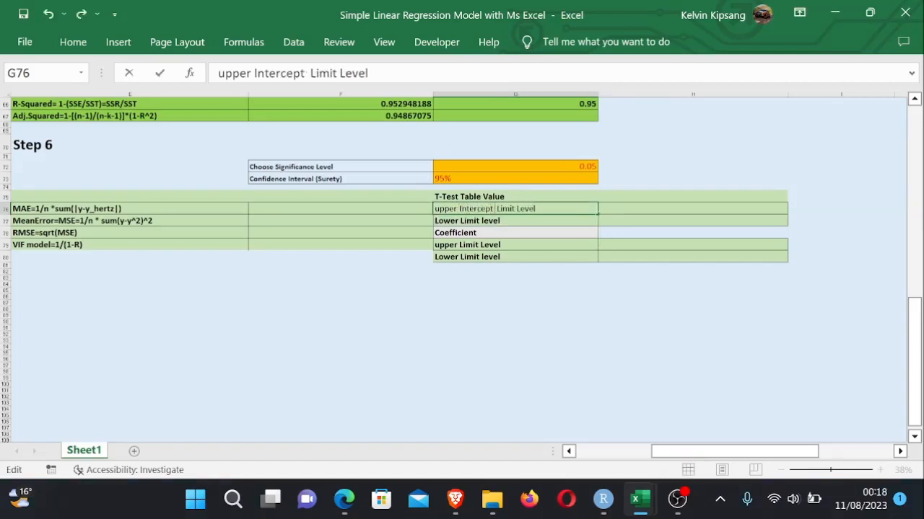
left_click(458, 221)
double_click(457, 221)
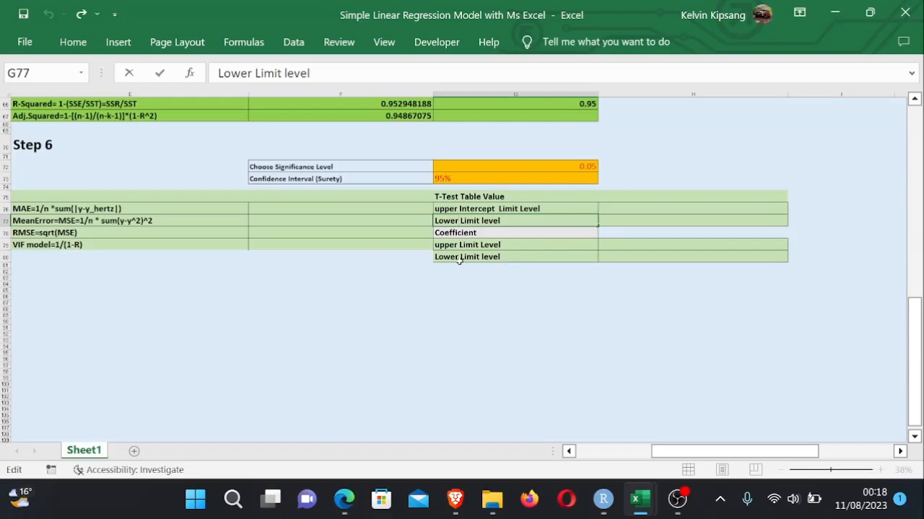
type("Interce")
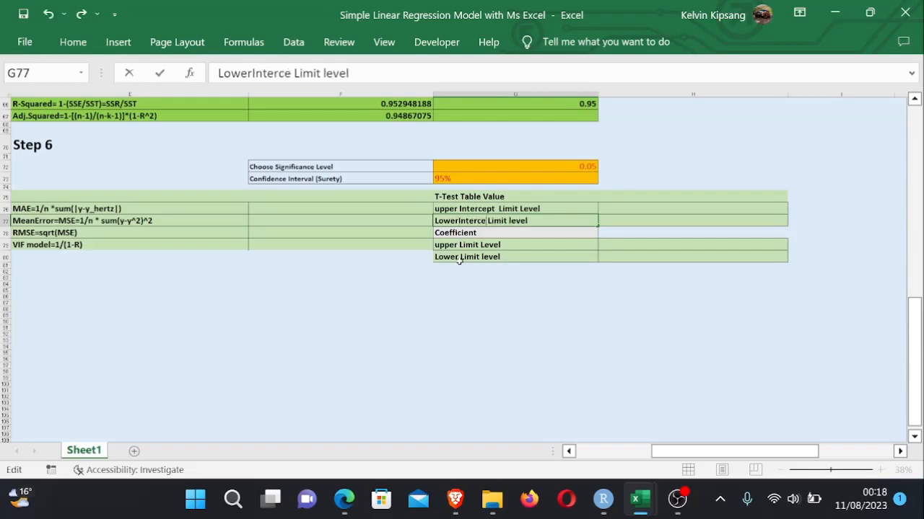
type("pt")
left_click(611, 336)
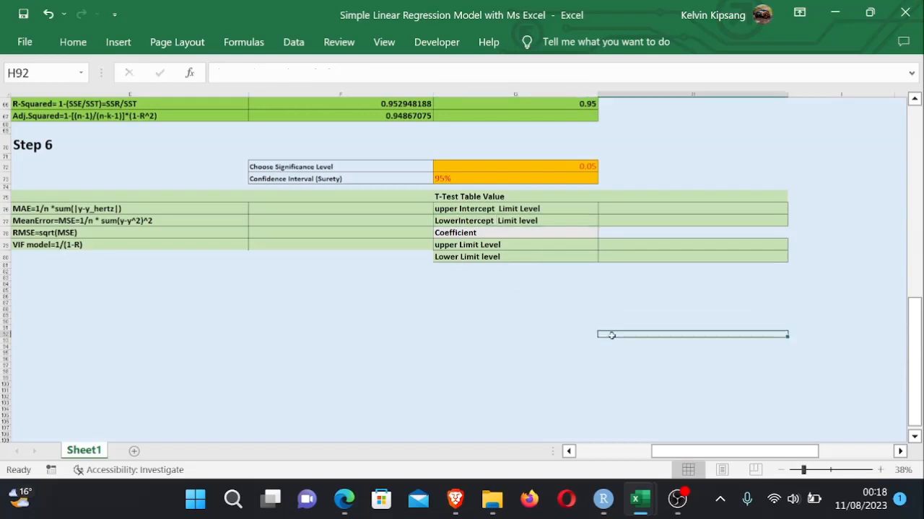
- Enter the formula =F51+H75*J47 in H76 for the upper intercept limit, using the intercept, t-table value and intercept standard error
left_click(618, 207)
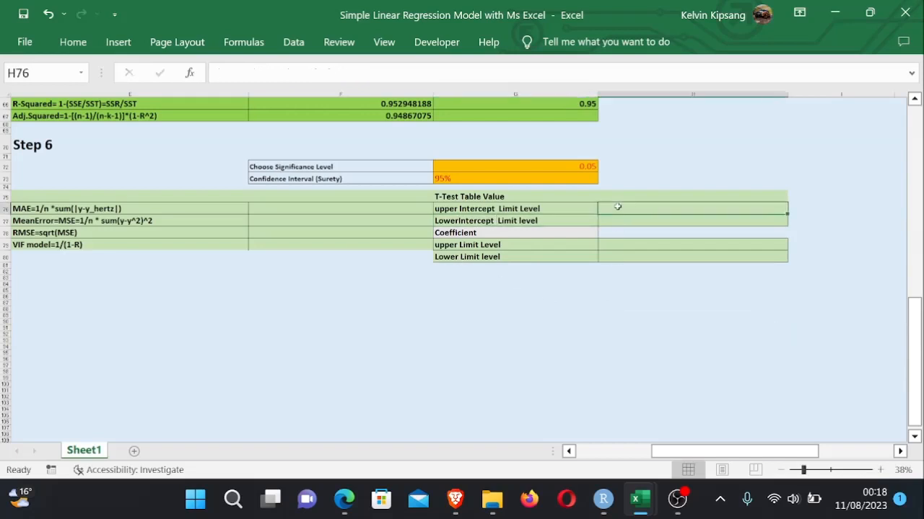
type("=")
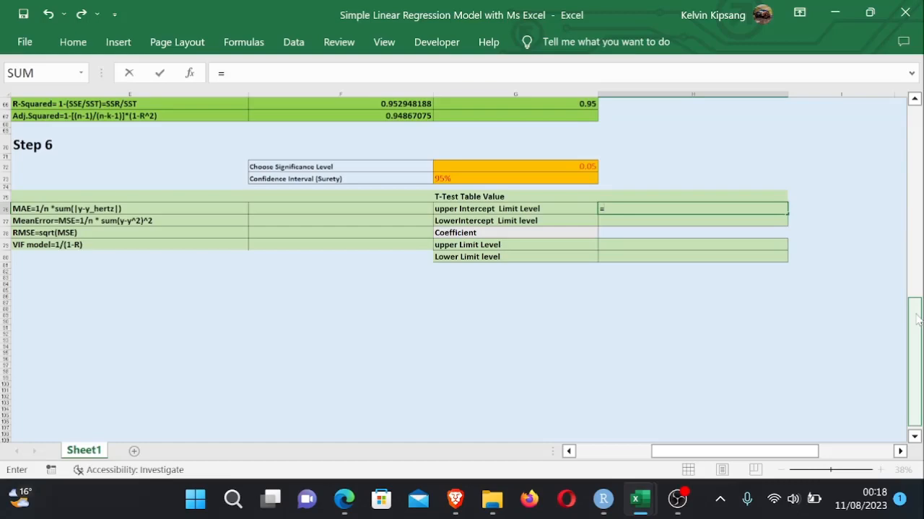
left_click_drag(915, 320, 915, 263)
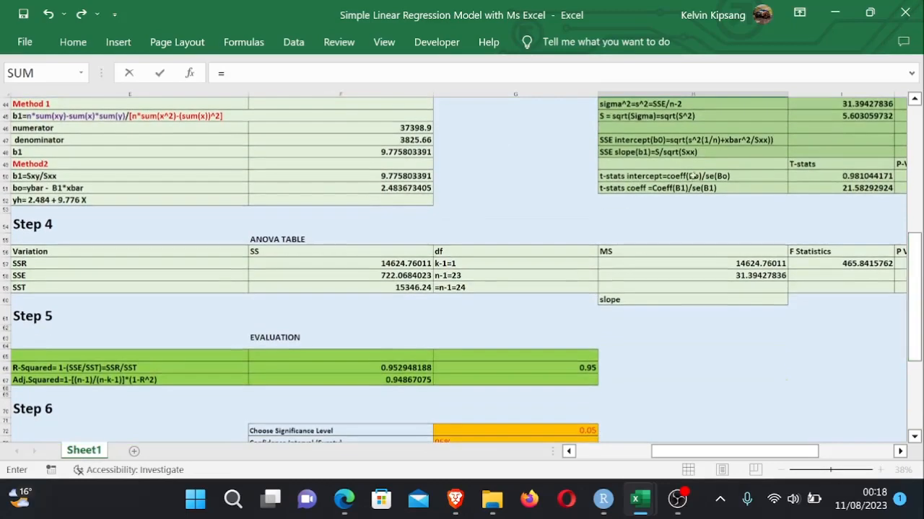
left_click(394, 188)
type("+")
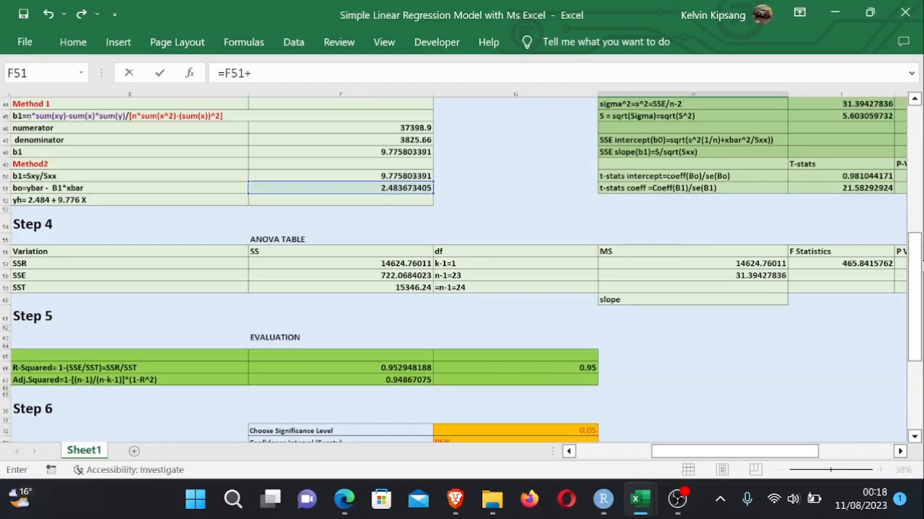
left_click_drag(918, 264, 911, 327)
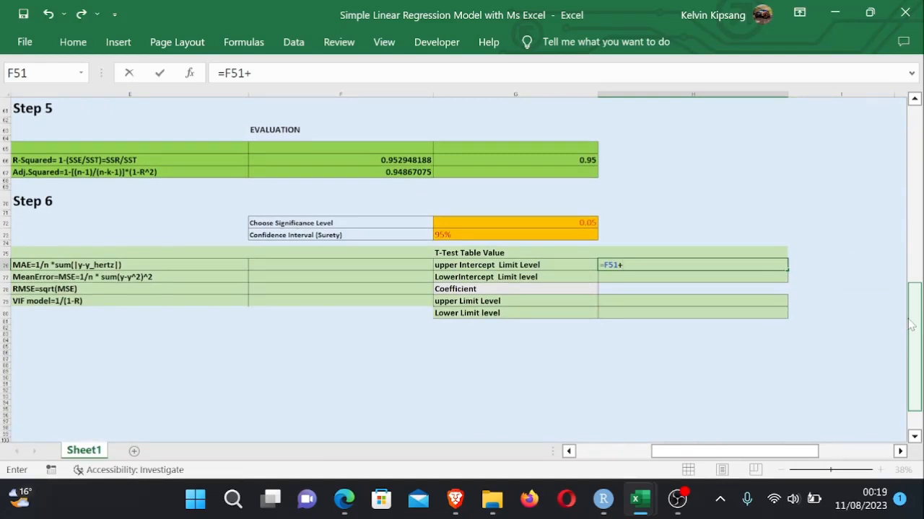
left_click(629, 251)
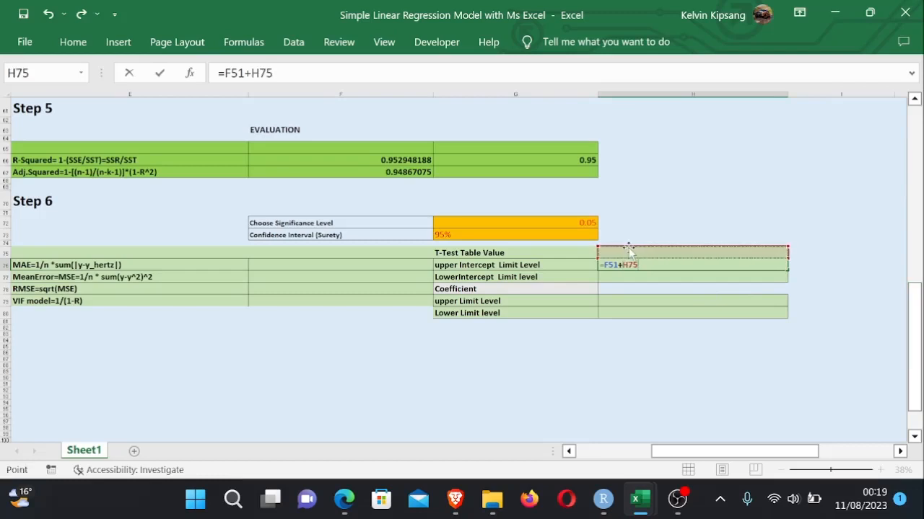
type("*")
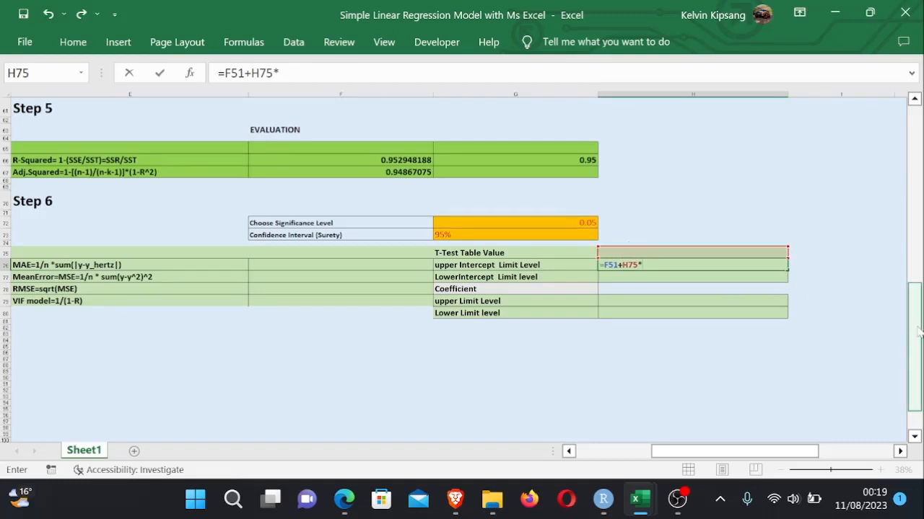
left_click_drag(919, 330, 915, 249)
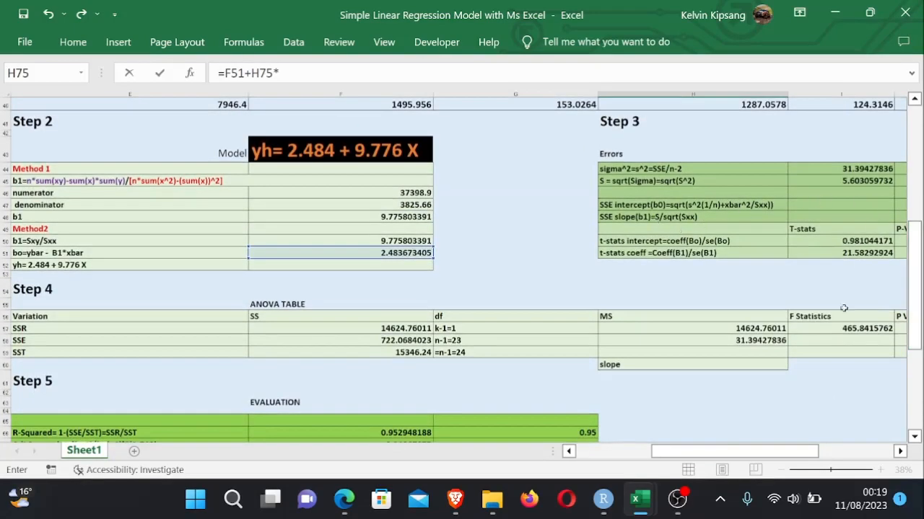
left_click_drag(765, 453, 806, 456)
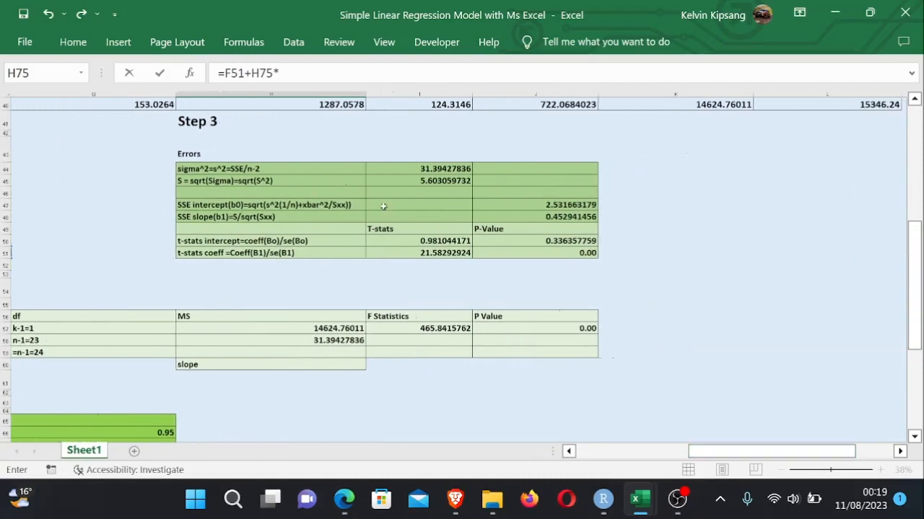
left_click(554, 206)
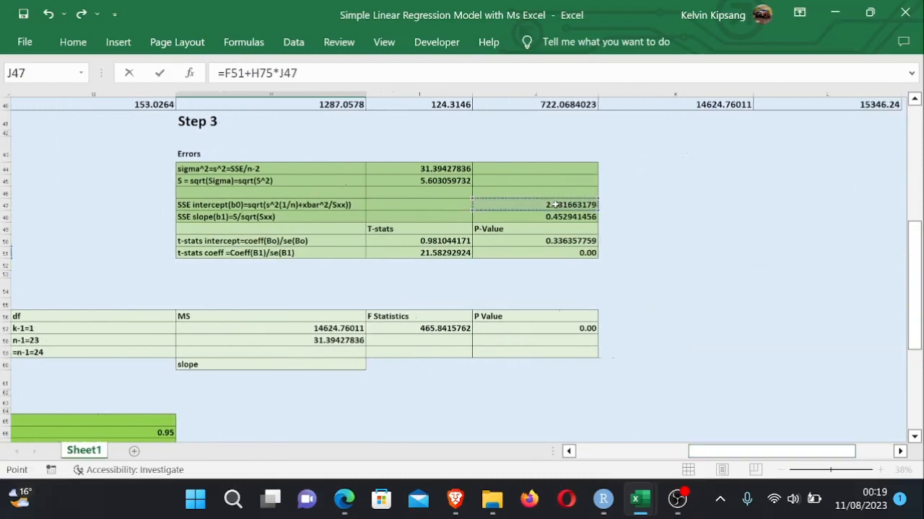
key("Return")
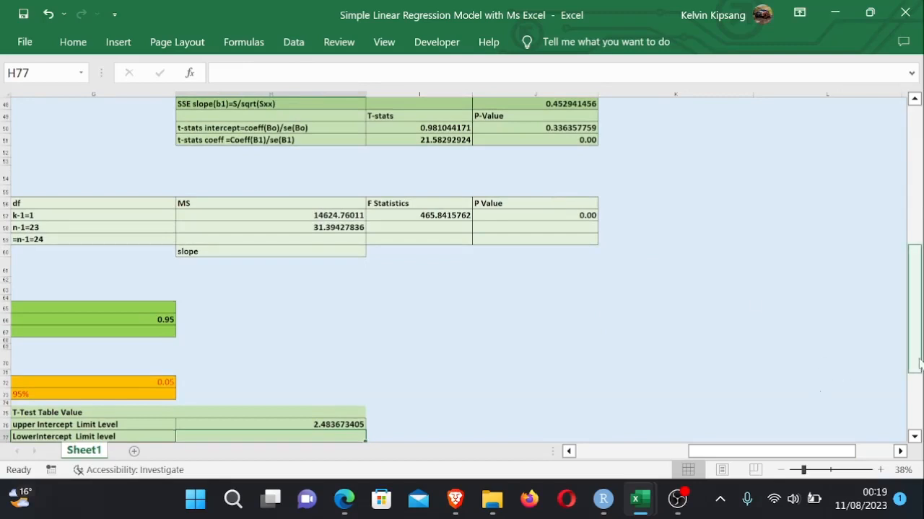
left_click_drag(918, 364, 919, 387)
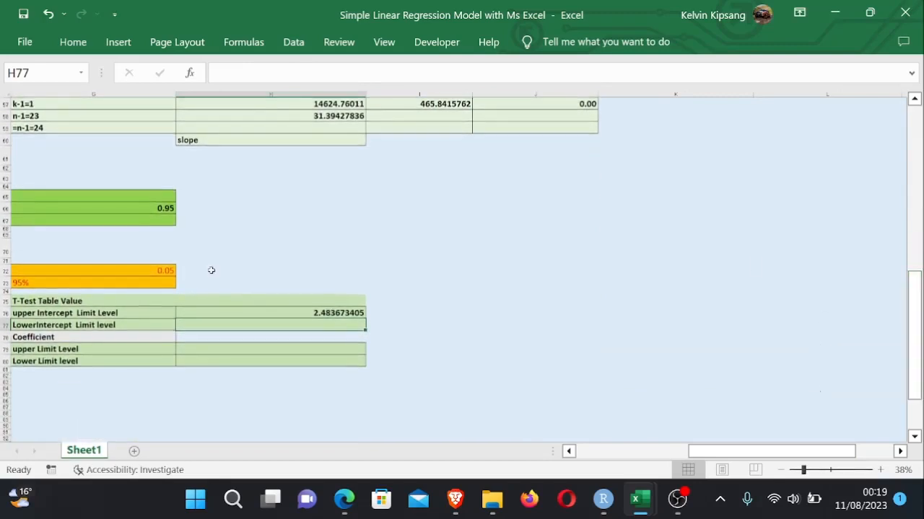
left_click(301, 302)
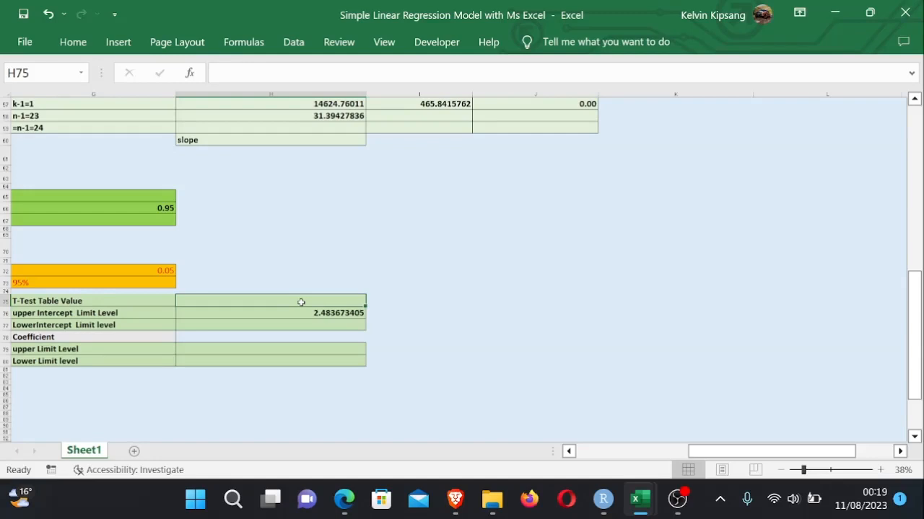
left_click_drag(700, 453, 681, 452)
left_click(601, 363)
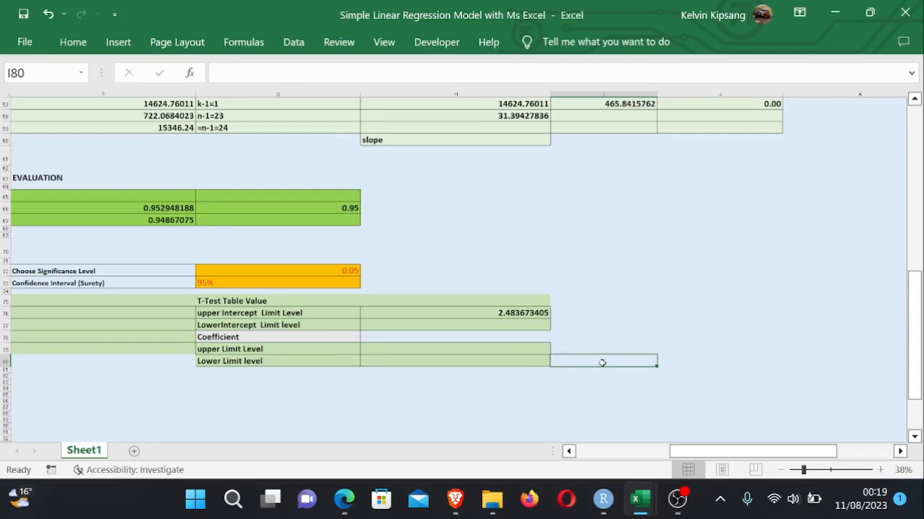
- Enter =T.INV(G72,B45-2) in H75 as the t-table value, using the significance level and sample size minus 2
left_click(631, 337)
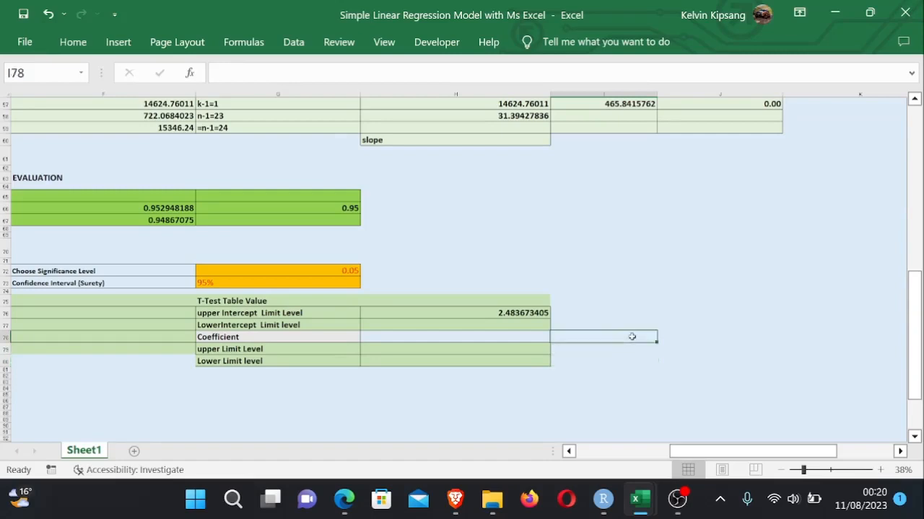
double_click(475, 302)
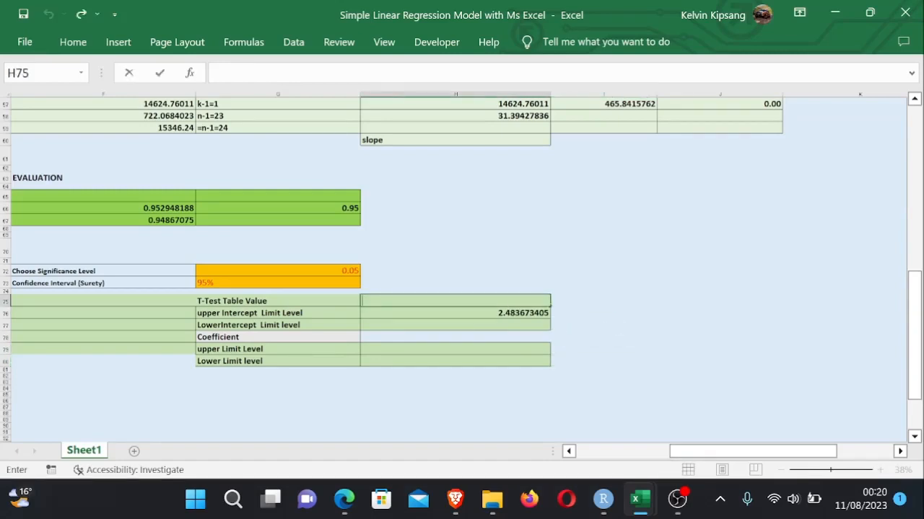
type("=T.in")
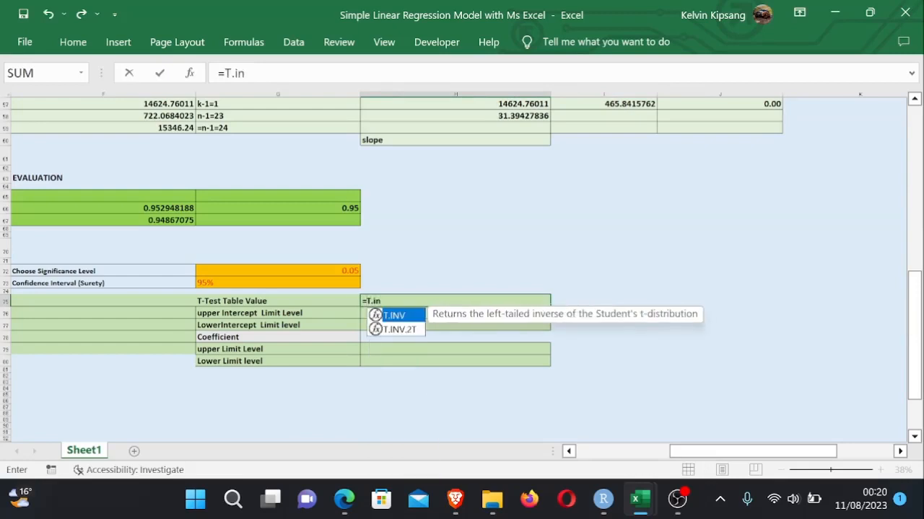
double_click(400, 317)
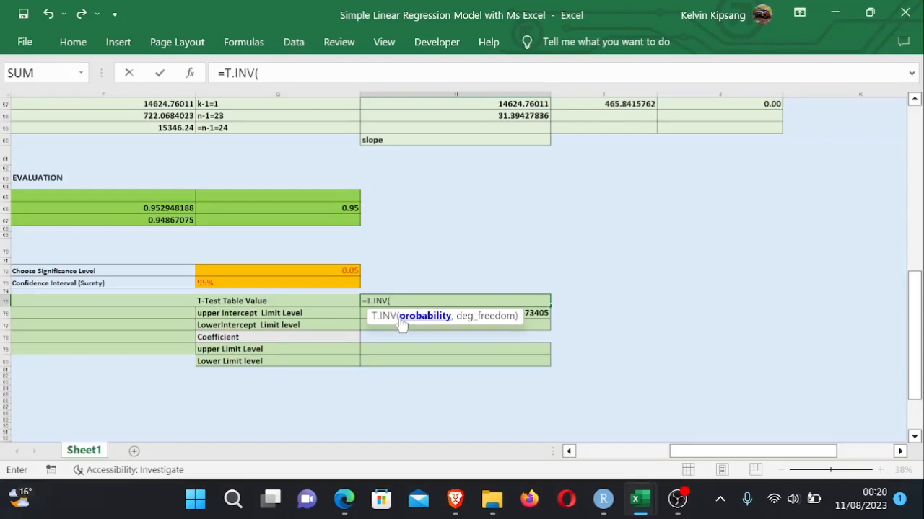
left_click(352, 270)
type(",")
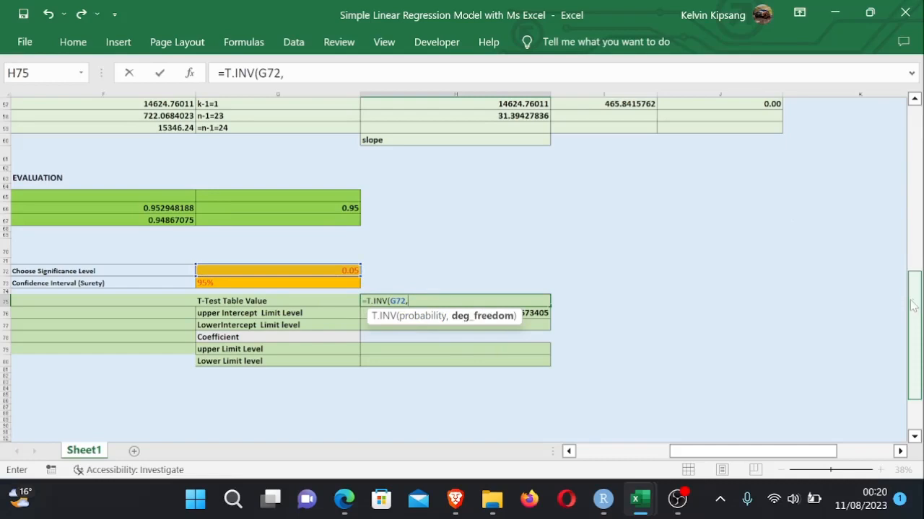
left_click_drag(912, 300, 910, 249)
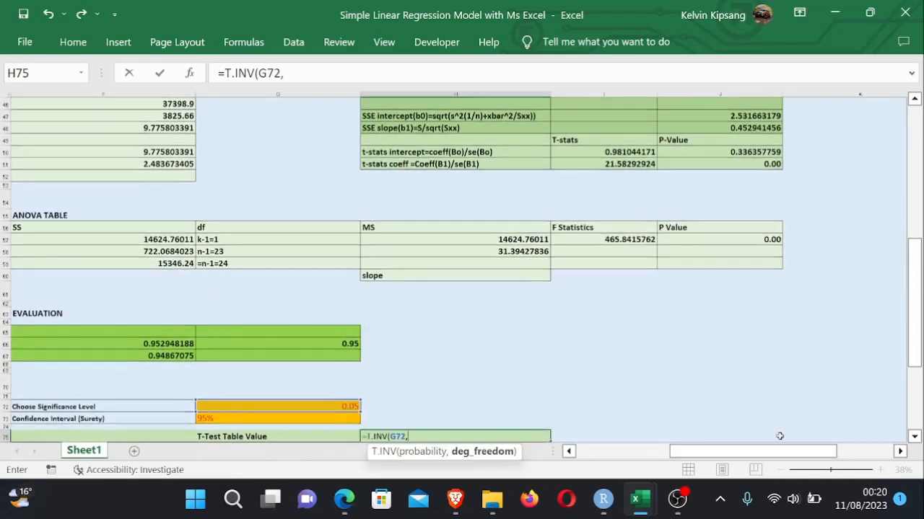
left_click_drag(747, 451, 672, 451)
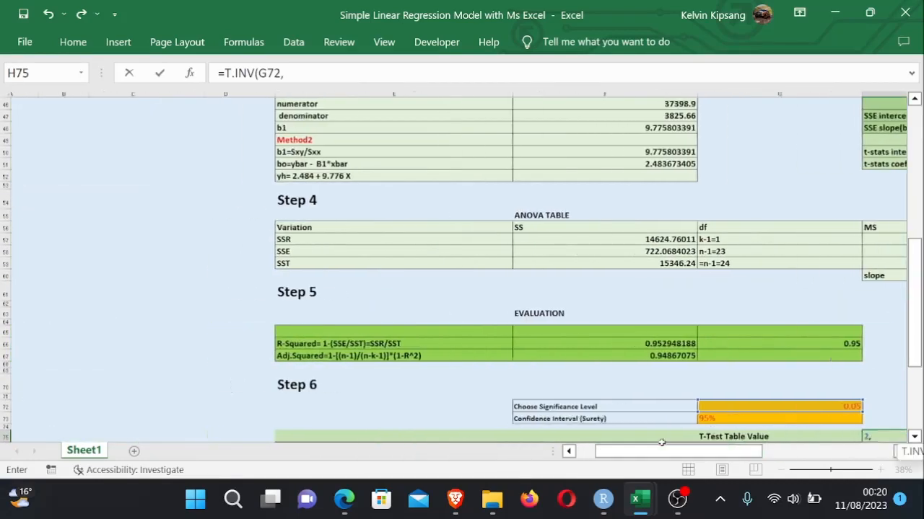
left_click_drag(915, 336, 915, 313)
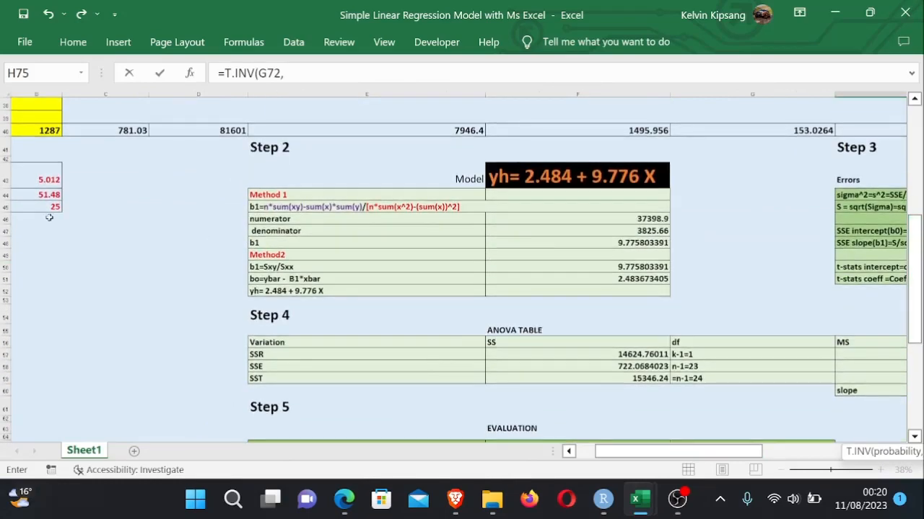
left_click(55, 207)
type("-2")
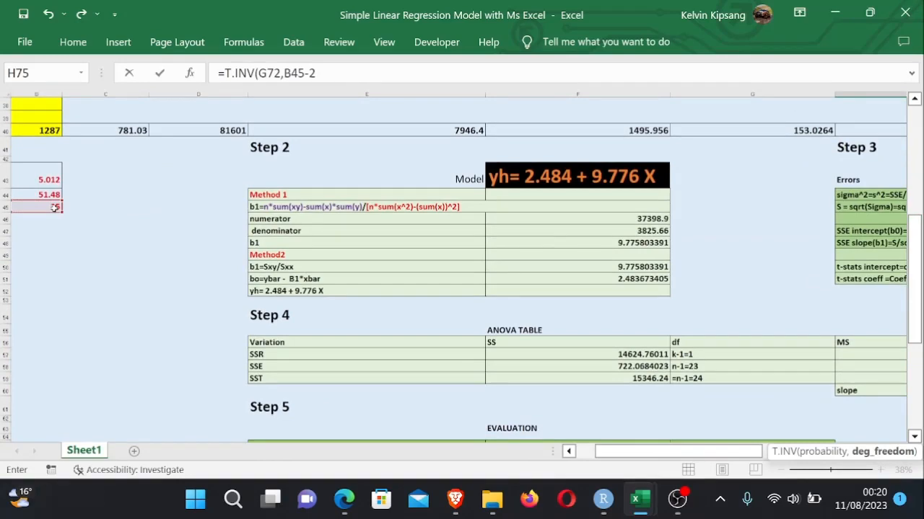
key("Return")
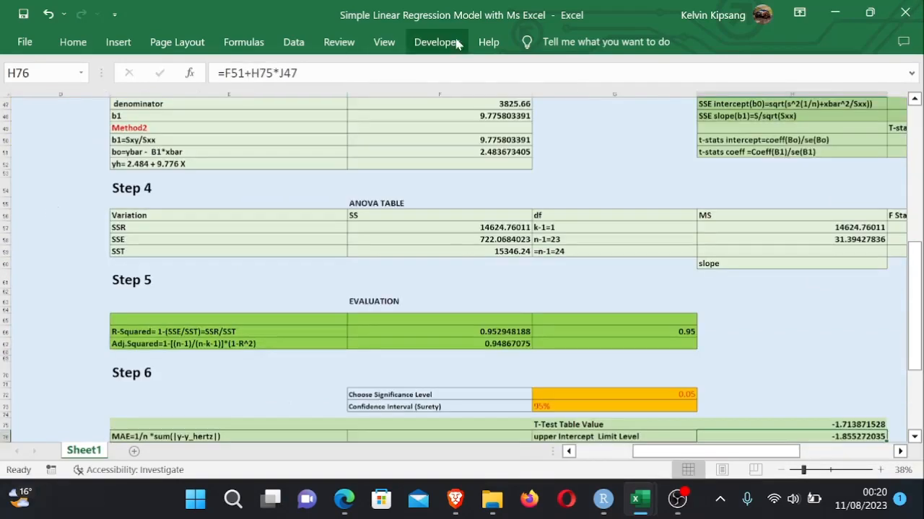
- Try to switch the H75 formula to the two-tailed T.INV.2T function
left_click_drag(915, 292, 915, 333)
left_click(793, 342)
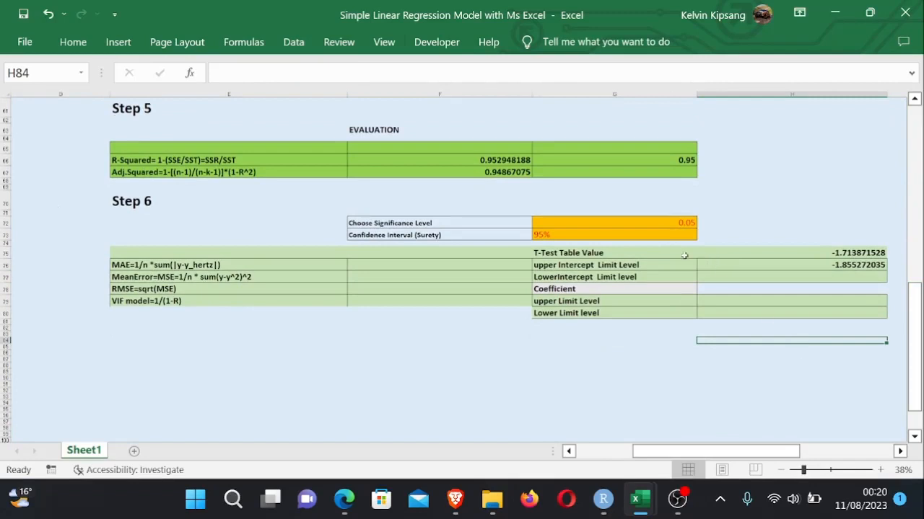
double_click(837, 252)
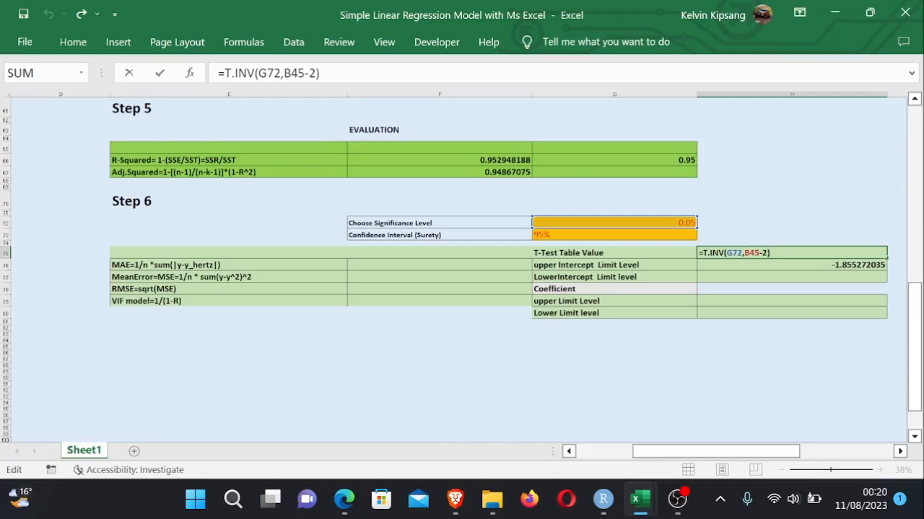
left_click(725, 253)
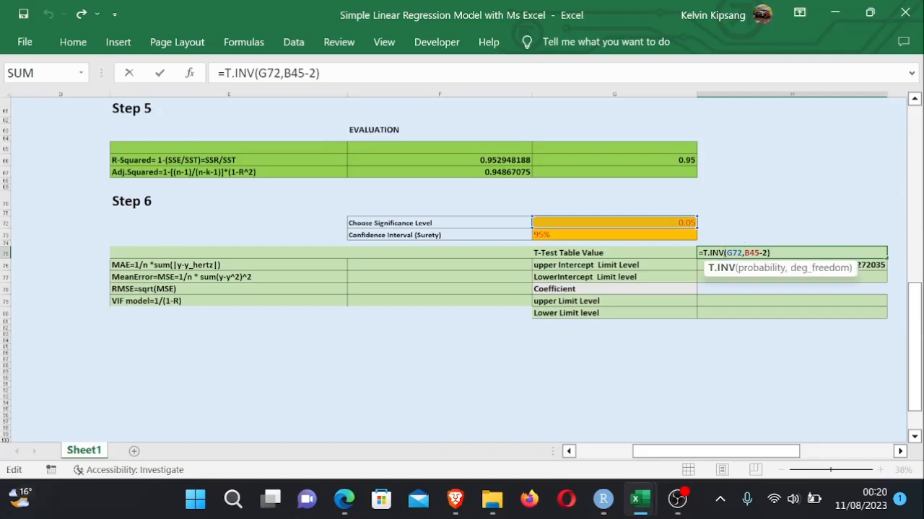
type(">")
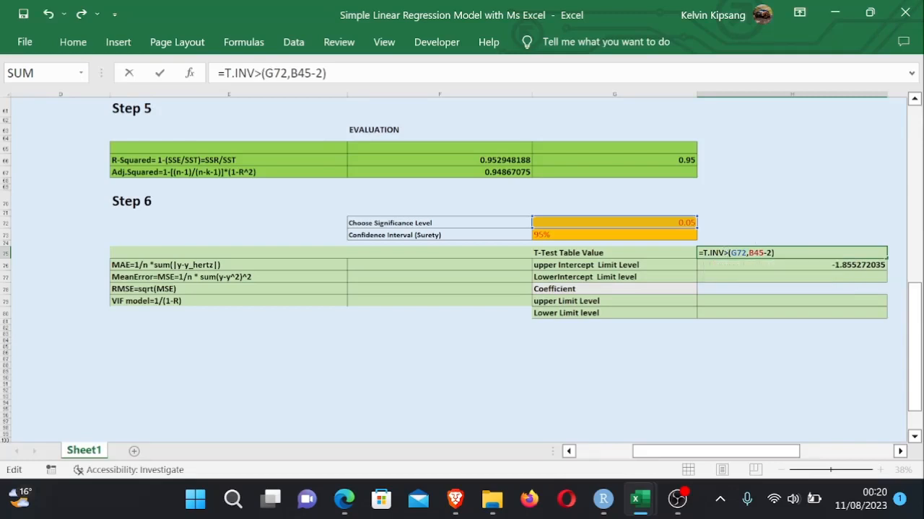
type("2T")
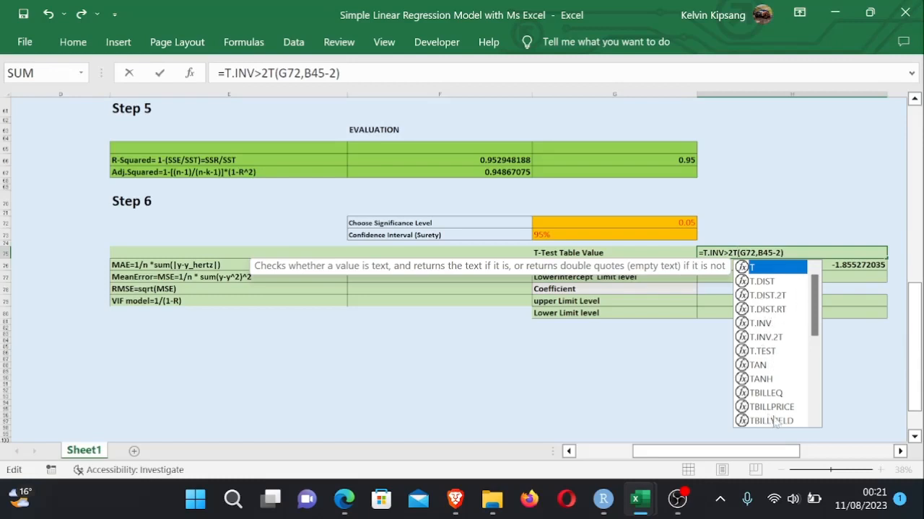
double_click(763, 337)
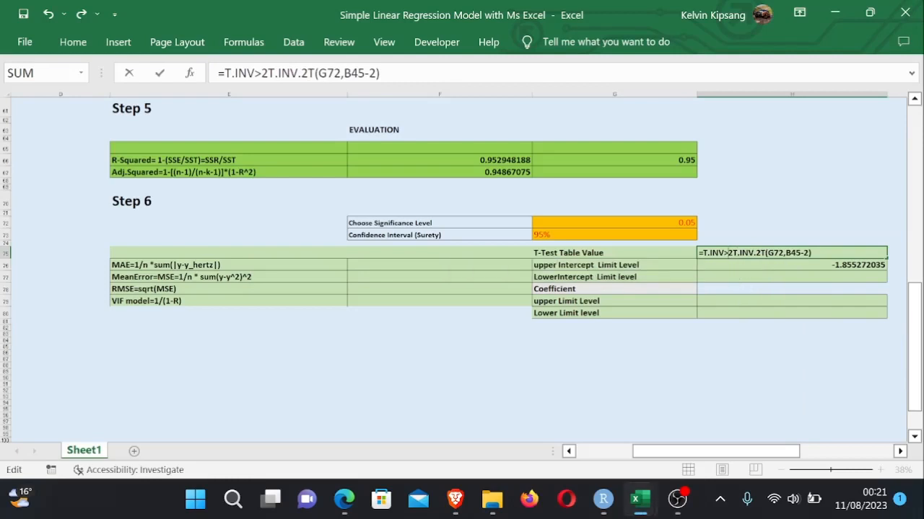
key("BackSpace")
type(".")
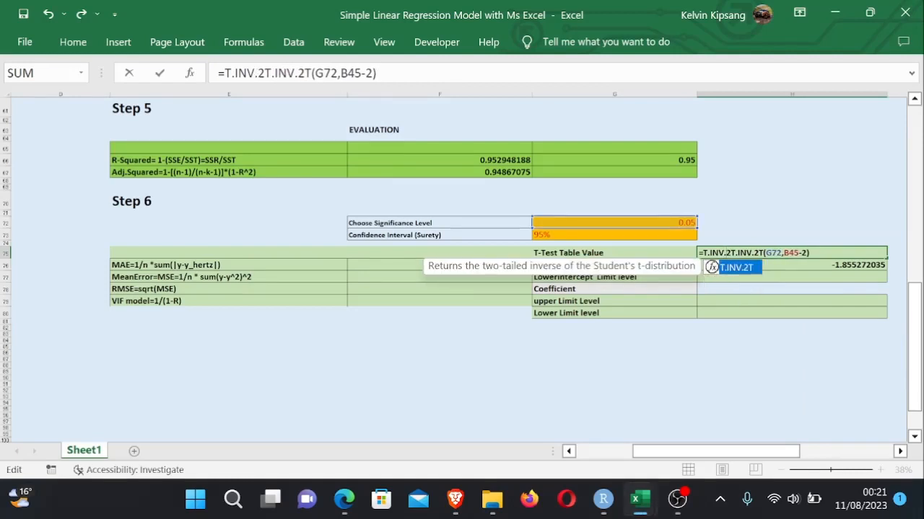
left_click(810, 253)
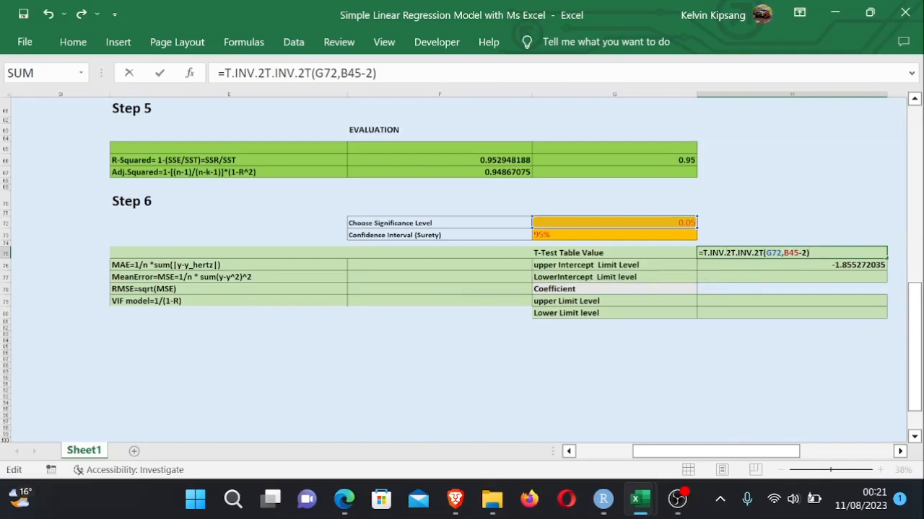
key("Return")
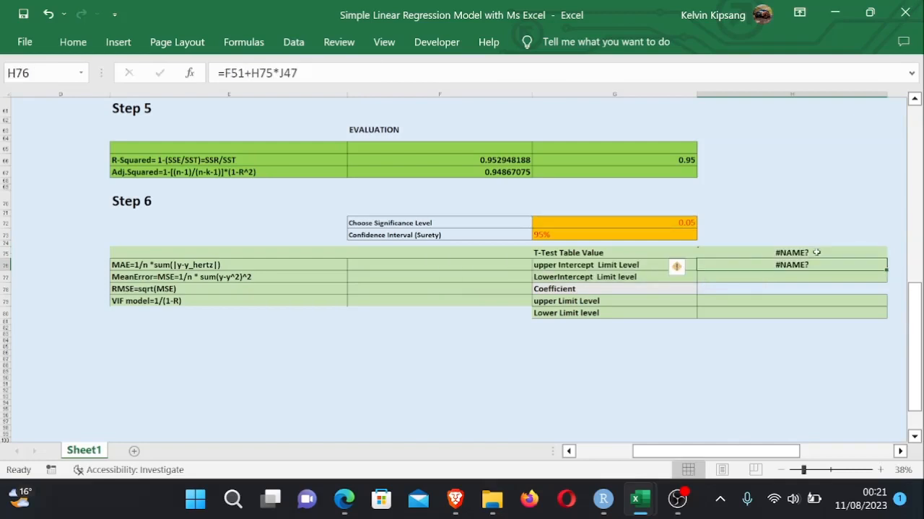
- Correct the H75 formula to =T.INV.2T(G72,B45-2)
double_click(780, 253)
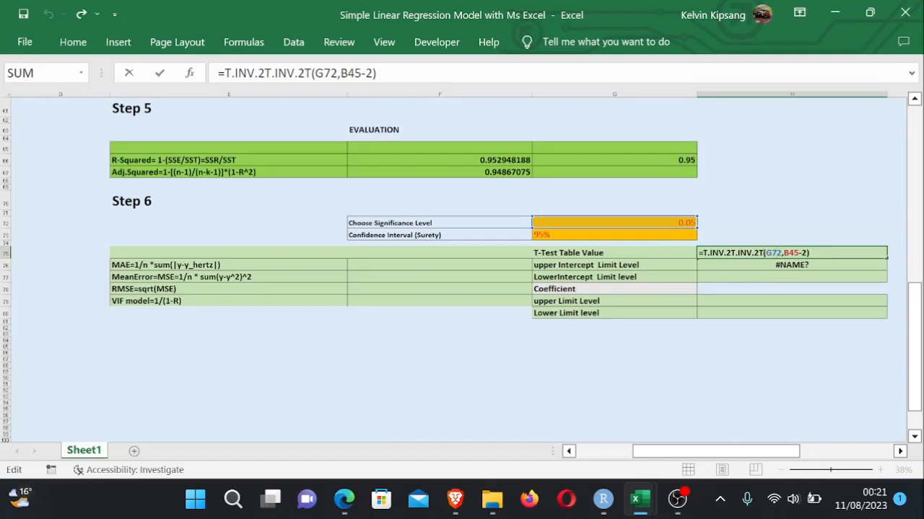
key("BackSpace")
key("BackSpace")
key("BackSpace")
key("BackSpace")
key("BackSpace")
key("BackSpace")
key("BackSpace")
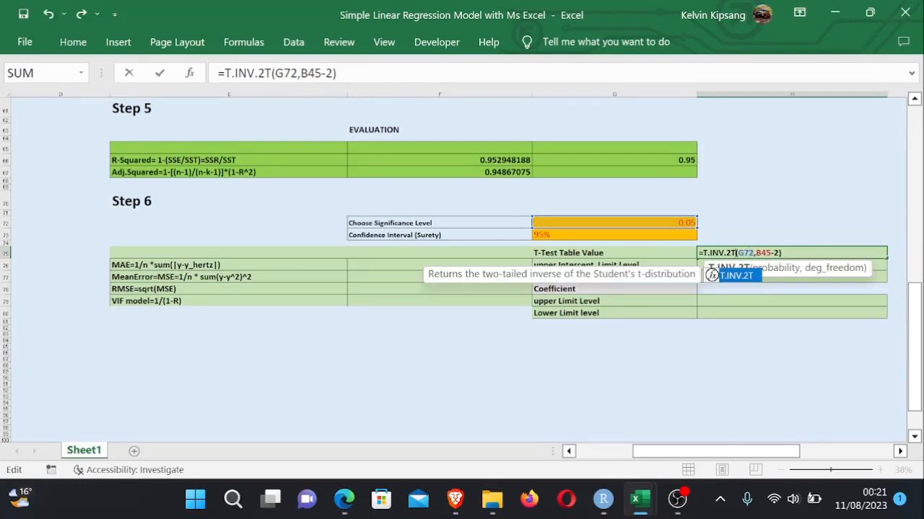
key("Return")
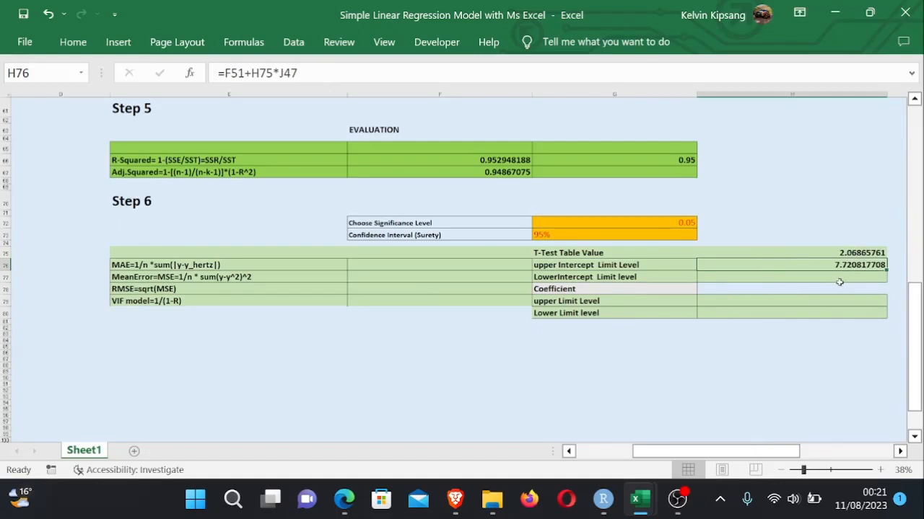
- Choose 0.04 as the significance level from the G72 dropdown
double_click(833, 253)
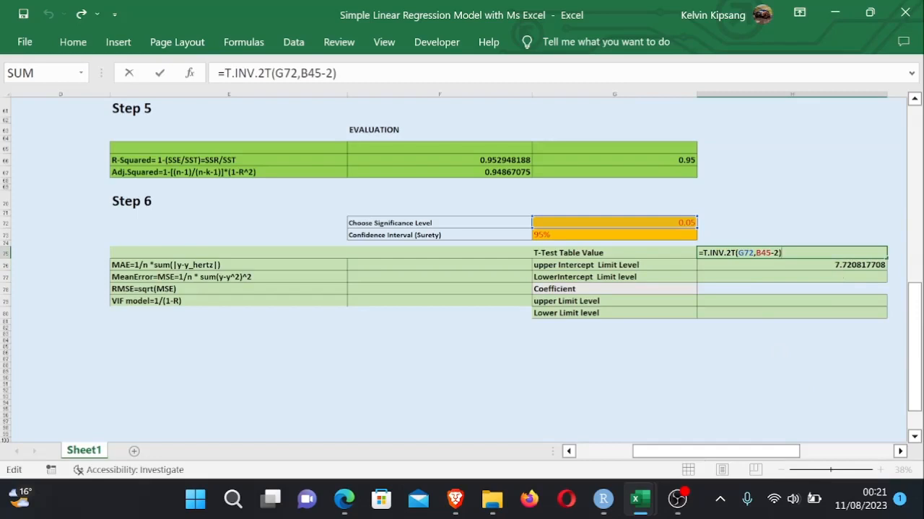
key("Return")
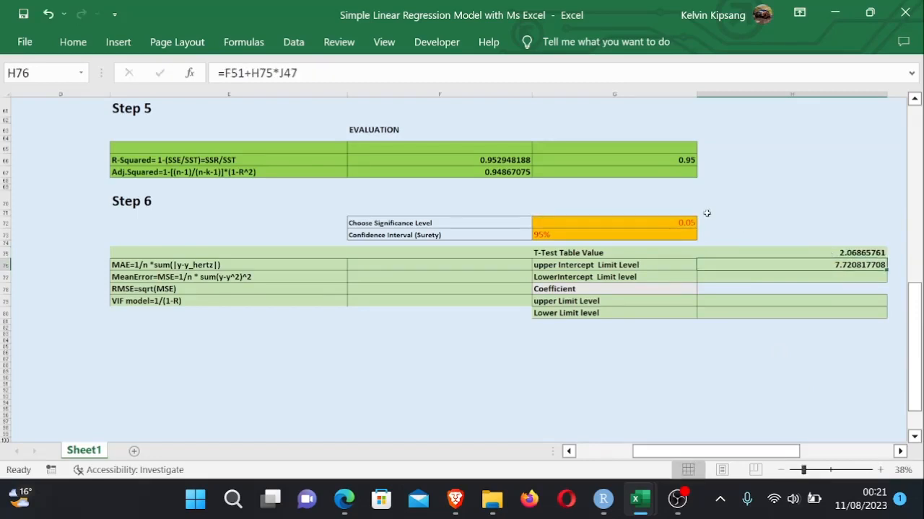
left_click(667, 223)
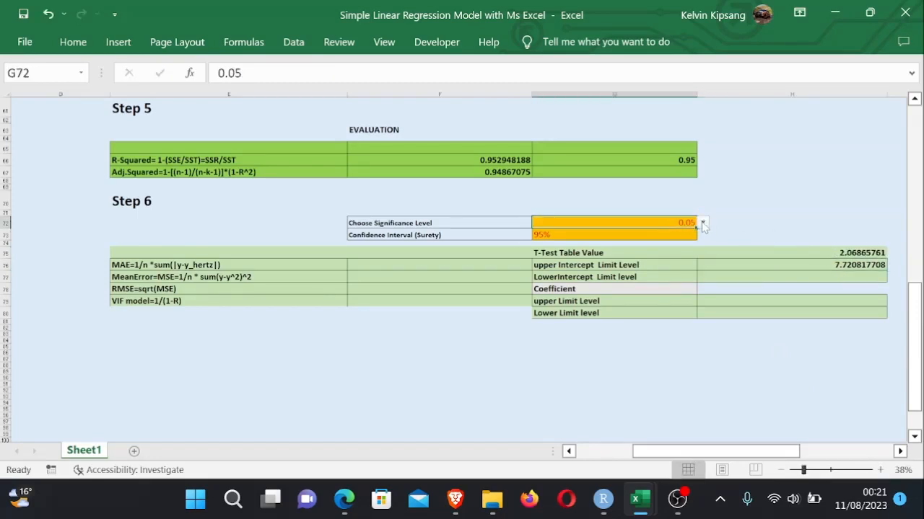
left_click(703, 223)
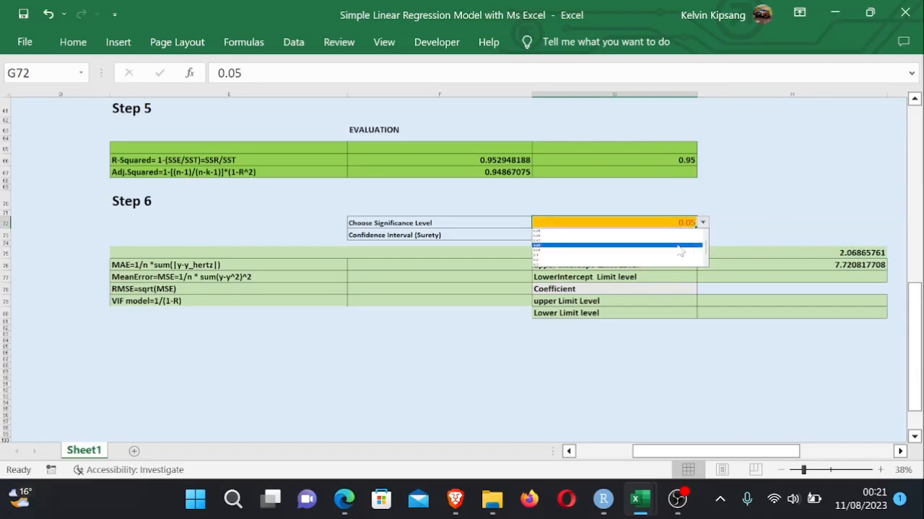
left_click_drag(706, 250, 705, 240)
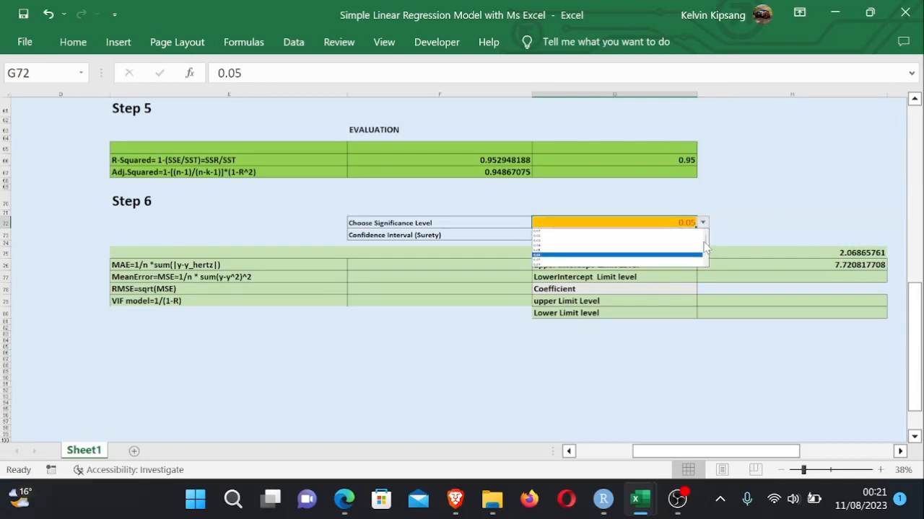
left_click(602, 247)
left_click(711, 347)
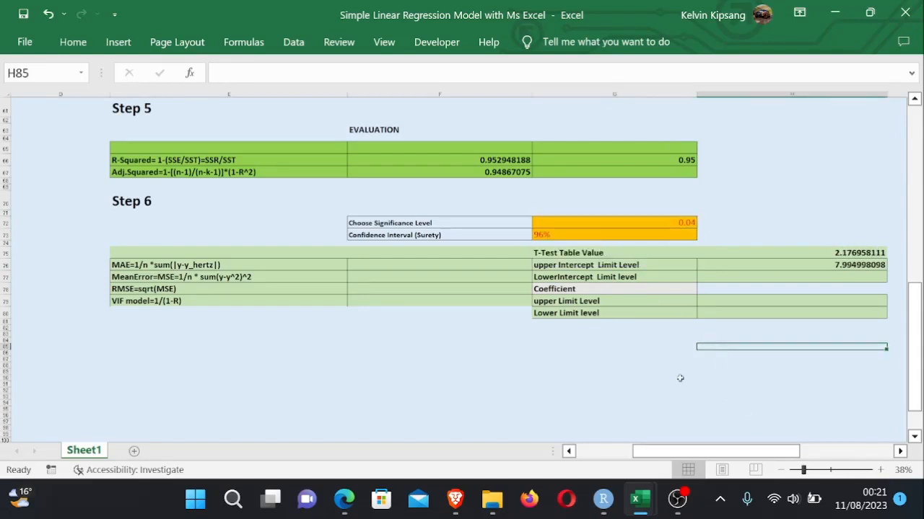
left_click(662, 353)
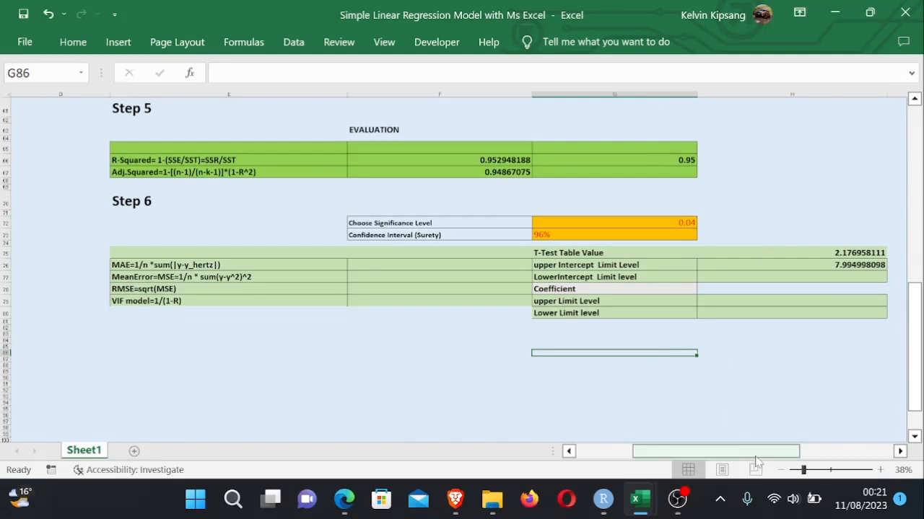
- Copy the upper intercept limit formula =F51+H75*J47 from H76's cell contents
left_click_drag(758, 453, 772, 453)
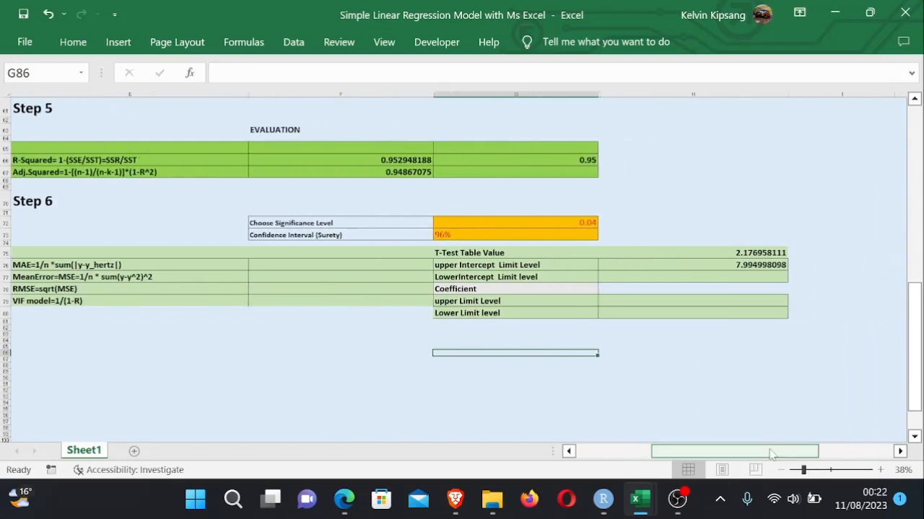
left_click_drag(771, 453, 789, 454)
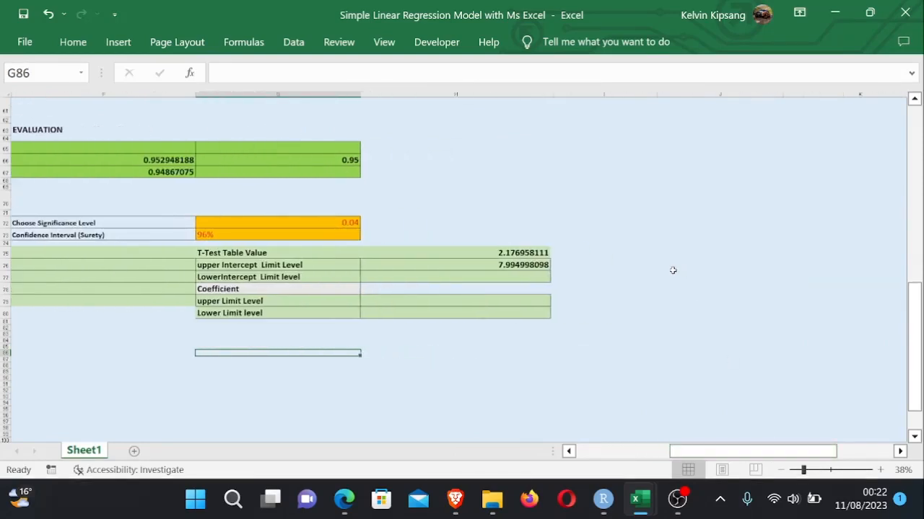
left_click(520, 265)
double_click(519, 265)
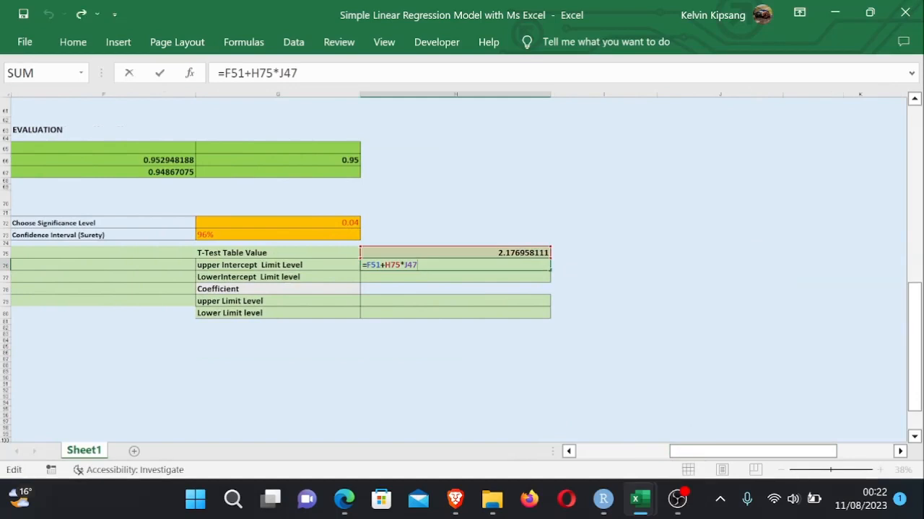
left_click_drag(418, 265, 363, 264)
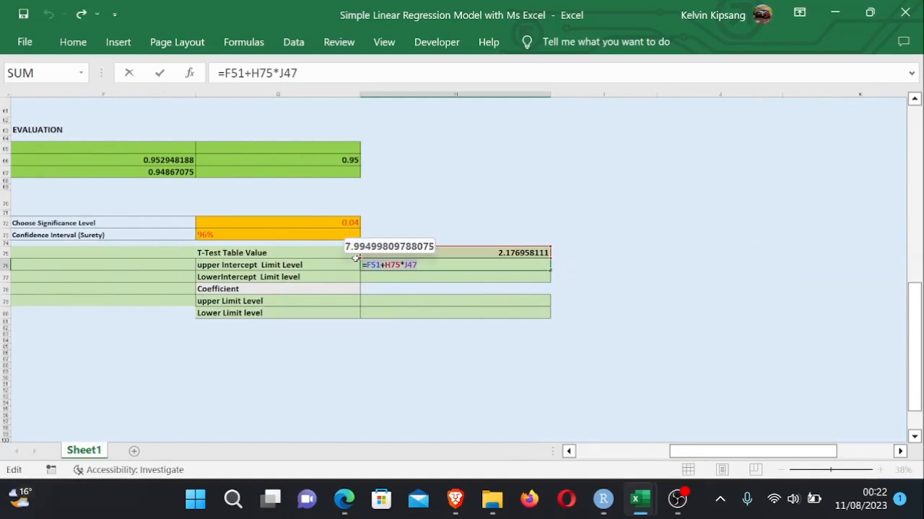
key("Return")
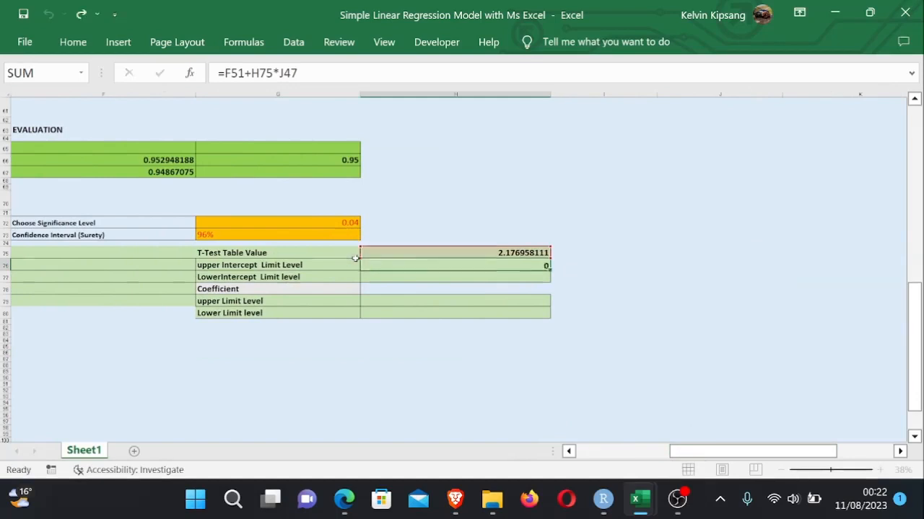
- Enter =F51-H75*J47 in H77 as the lower intercept limit
double_click(384, 276)
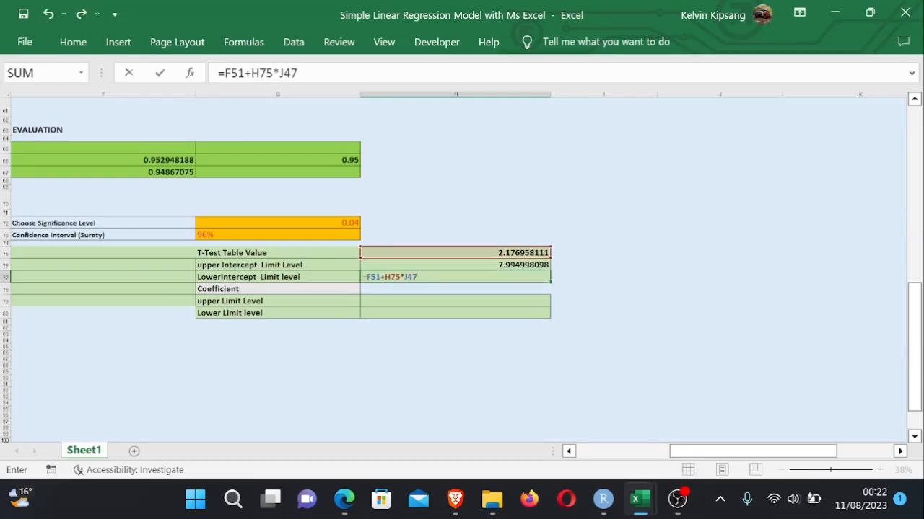
key("BackSpace")
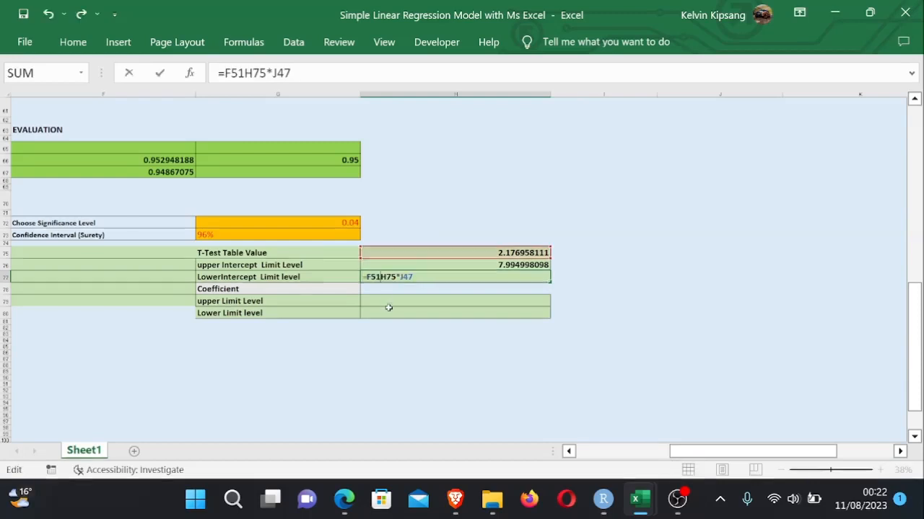
type("-")
key("Return")
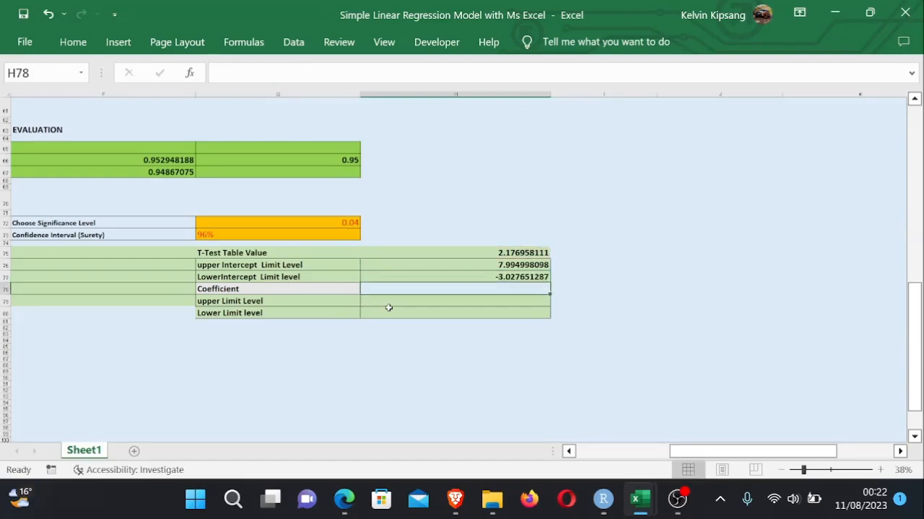
- Insert the word Slope into the G79 upper limit label
left_click(503, 302)
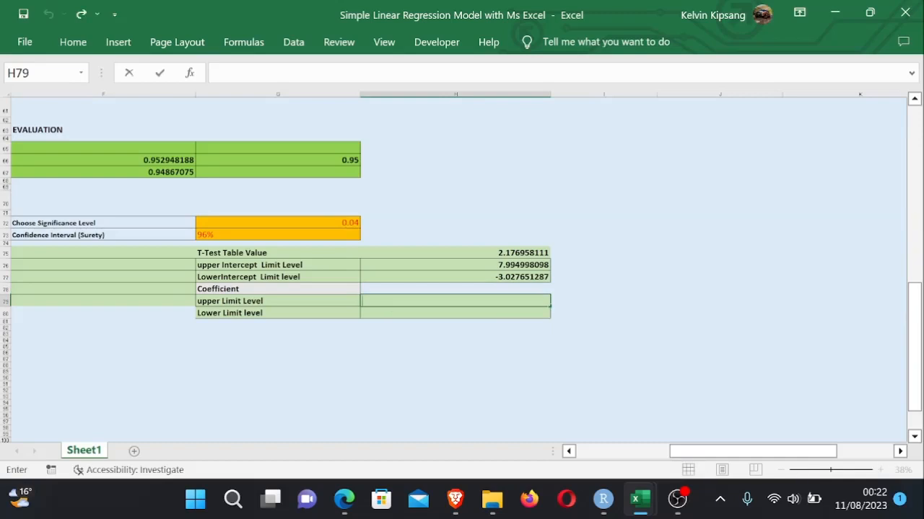
double_click(224, 302)
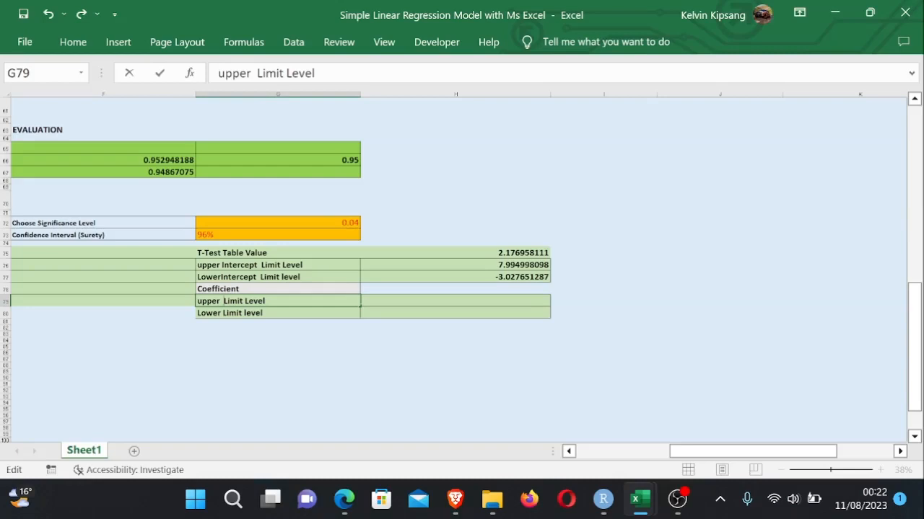
type("Slope")
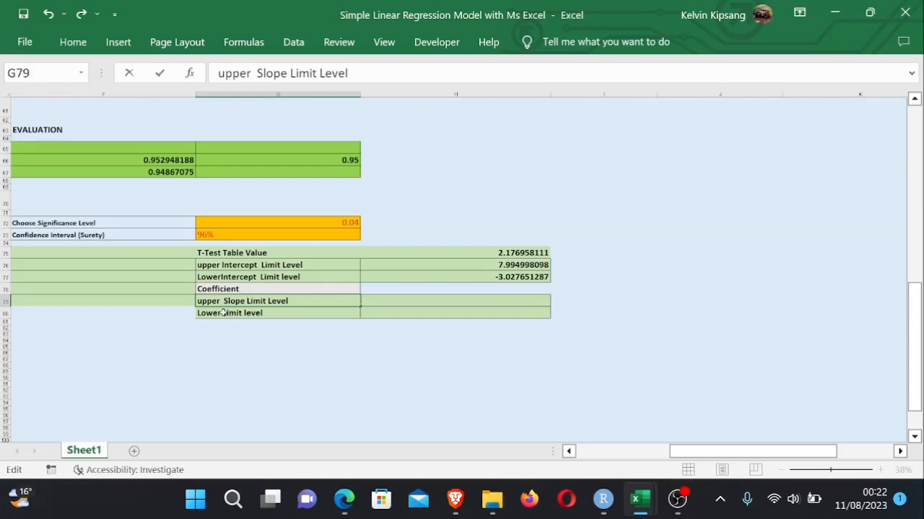
key("Return")
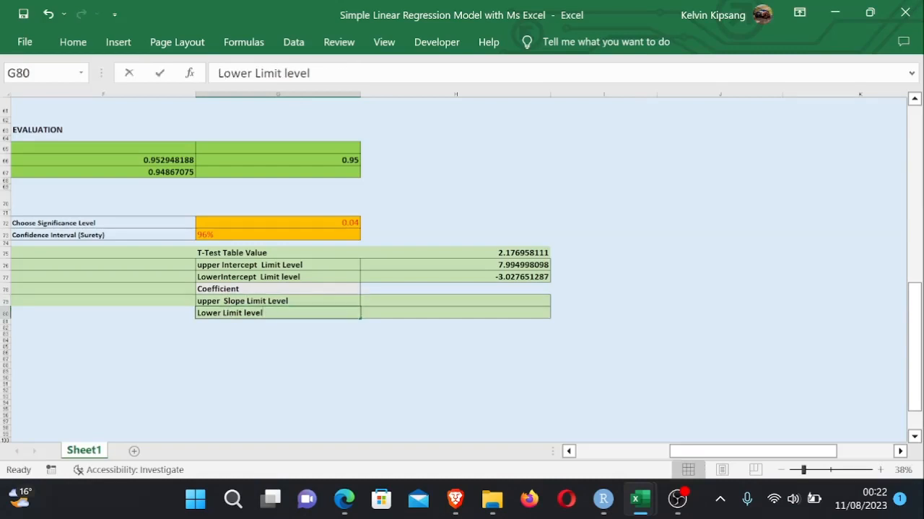
- Relabel G79 as 'upper Limit Slope Level' and G80 as 'Lower Limit Slope level'
double_click(244, 302)
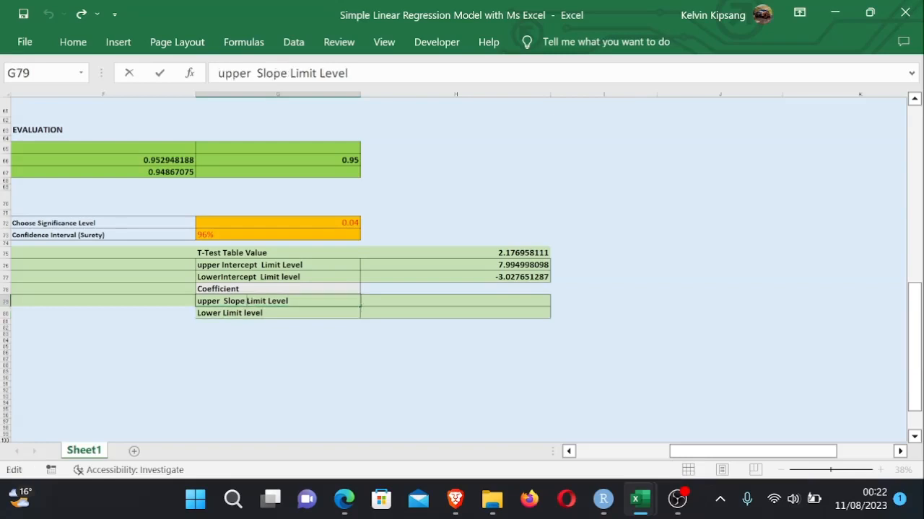
key("BackSpace")
key("BackSpace")
key("BackSpace")
key("BackSpace")
key("BackSpace")
key("BackSpace")
key("BackSpace")
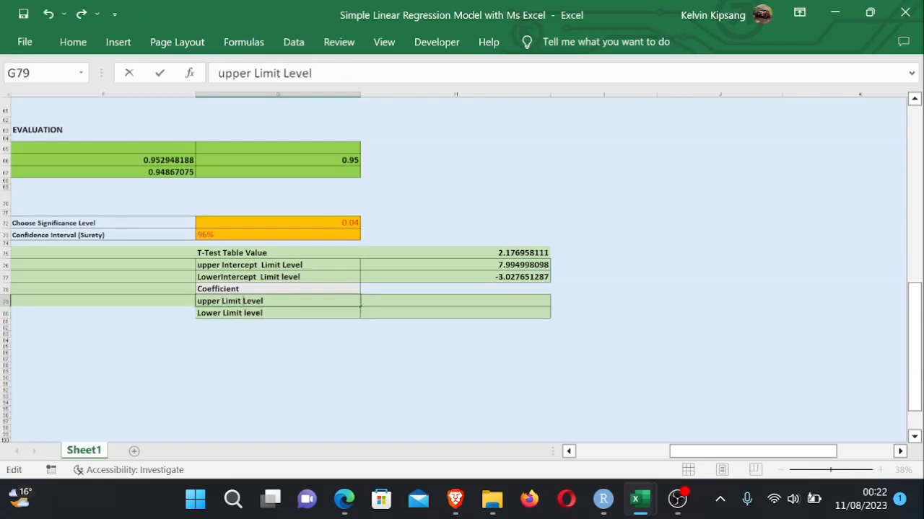
type("Slope")
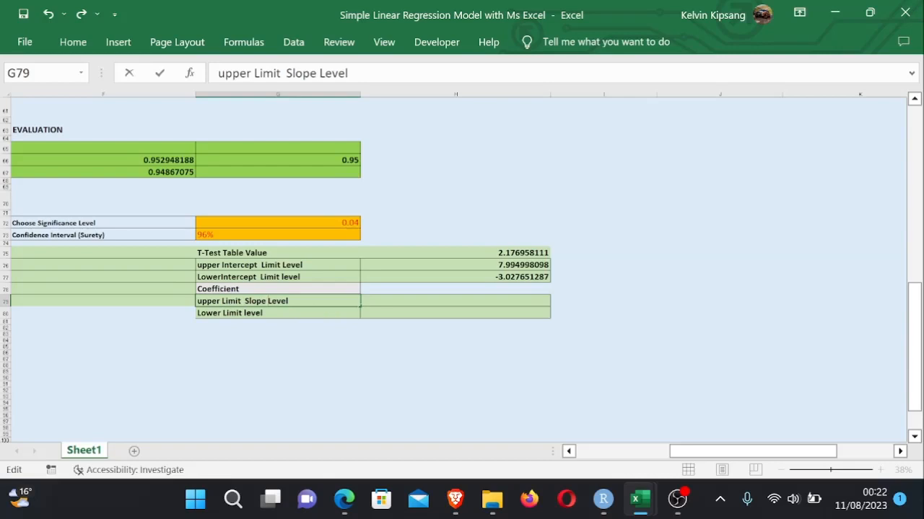
left_click(242, 313)
double_click(243, 313)
type("Slo")
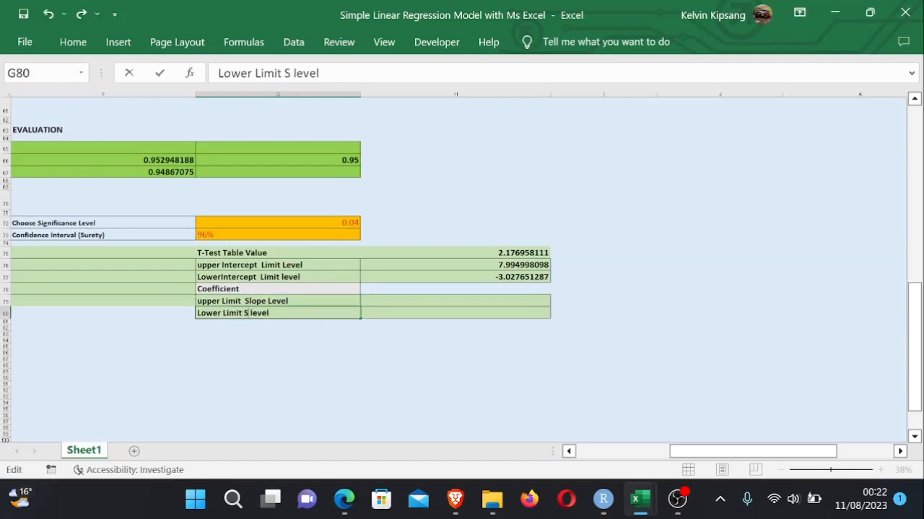
type("pe")
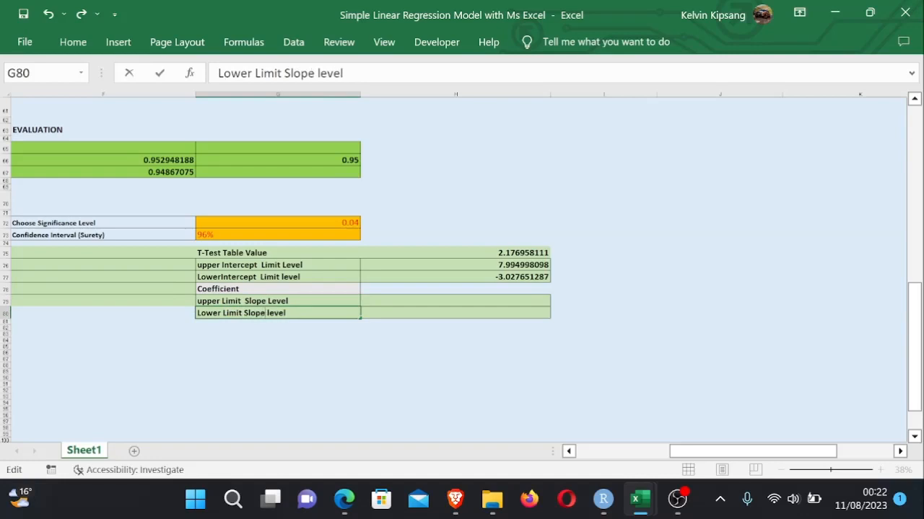
left_click(563, 349)
- Enter =F48+H75*J48 in H79 as the upper slope limit, using b1, the t-table value and slope standard error
left_click(495, 301)
type("=")
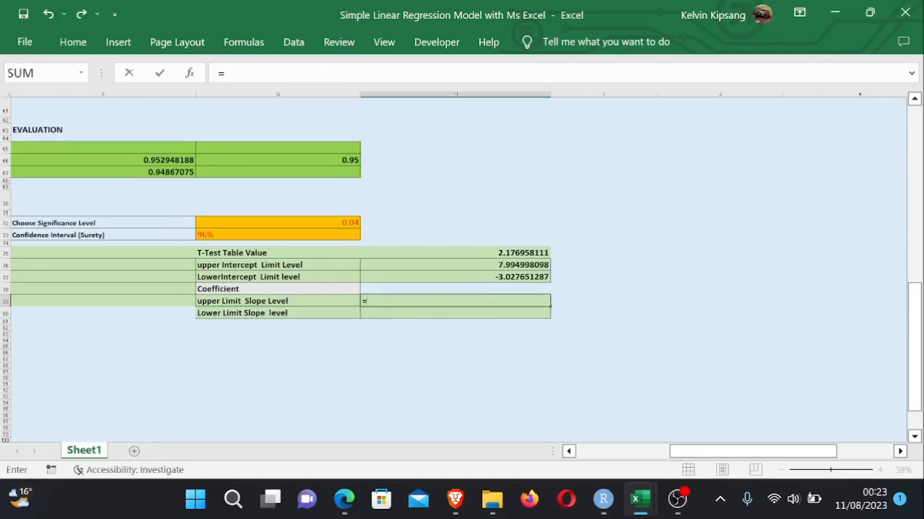
left_click_drag(913, 317, 899, 294)
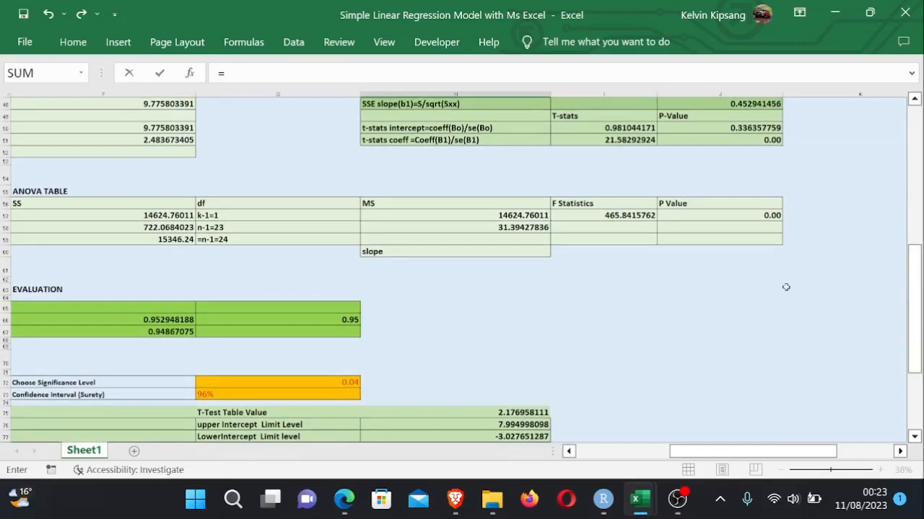
left_click_drag(769, 451, 750, 449)
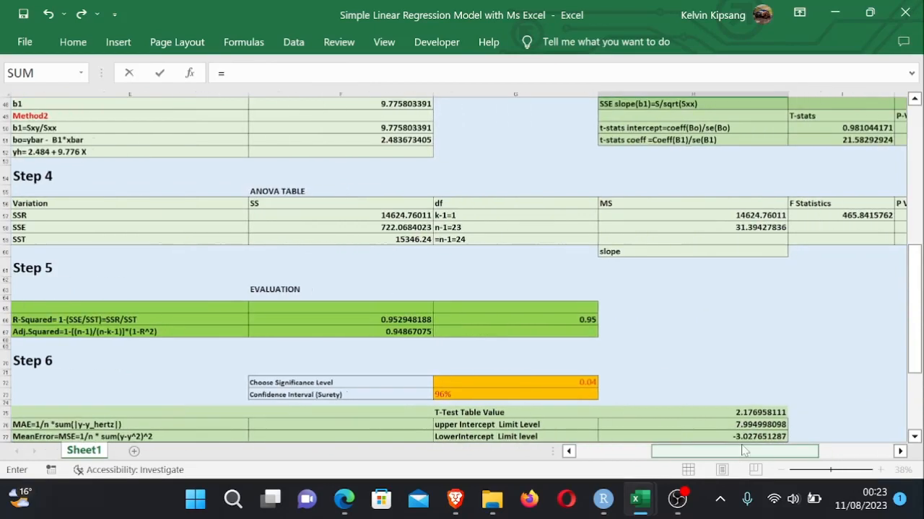
left_click(389, 128)
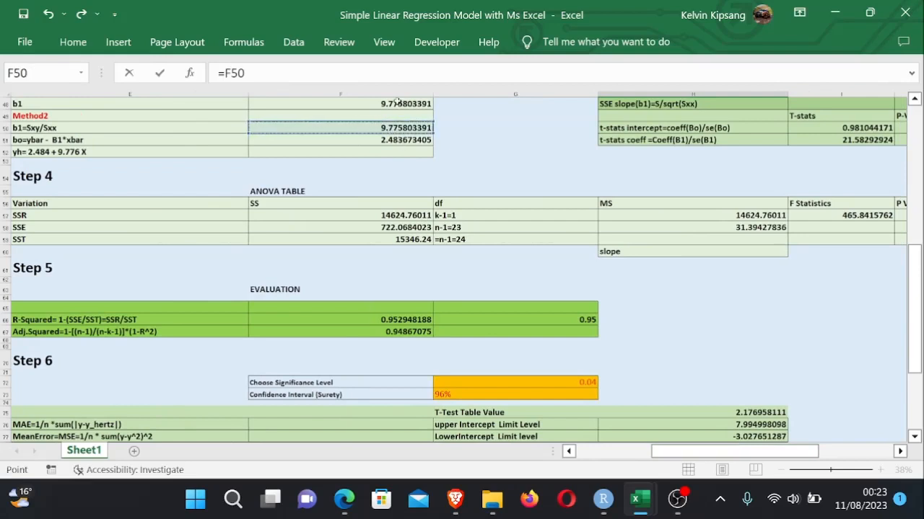
left_click(393, 104)
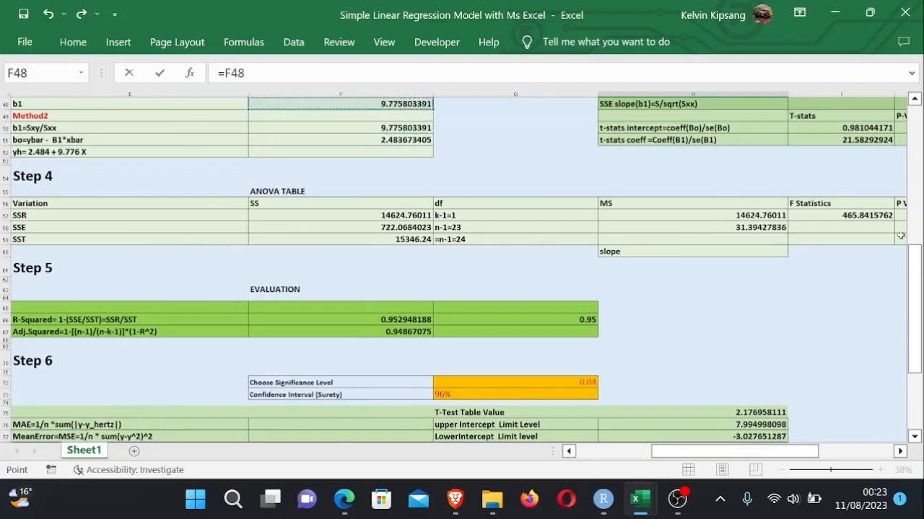
left_click_drag(912, 271, 912, 311)
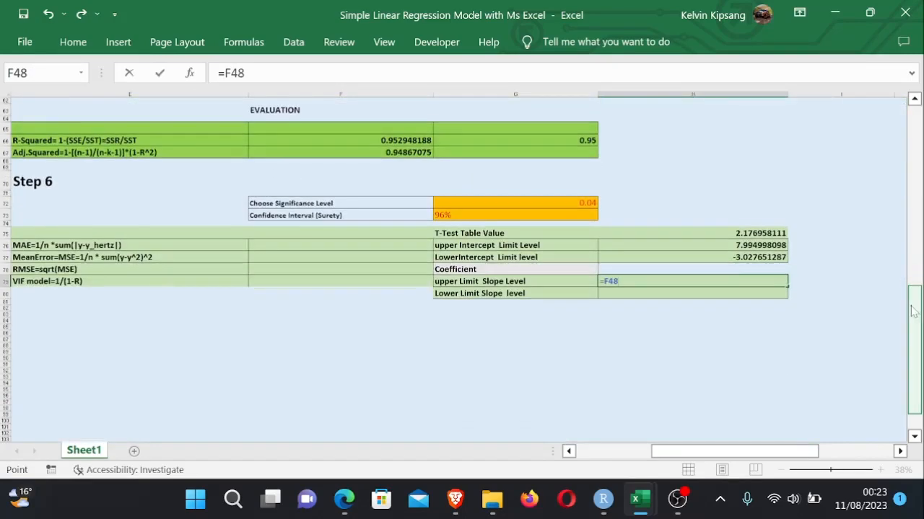
type("+")
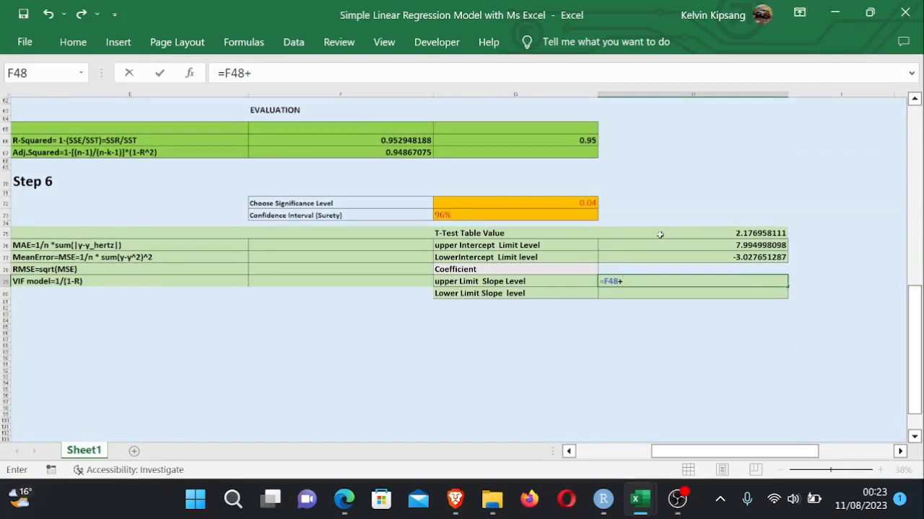
left_click(739, 235)
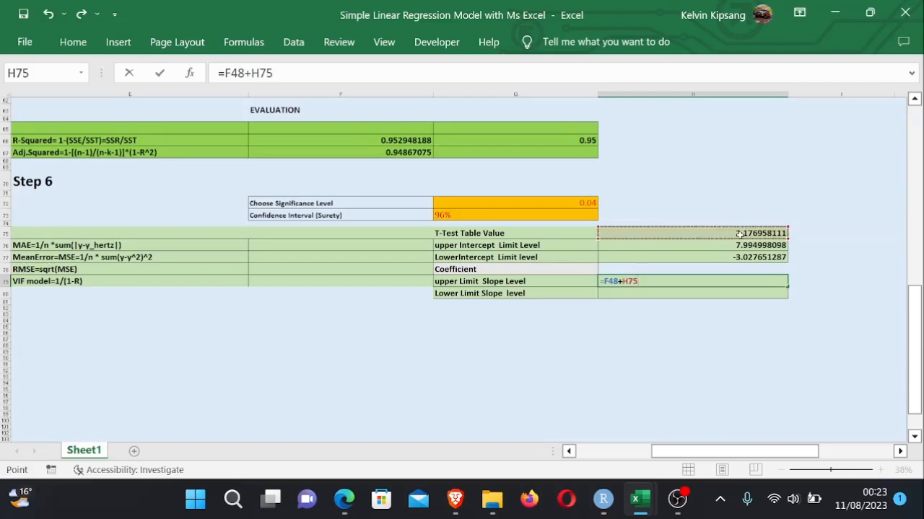
type("*")
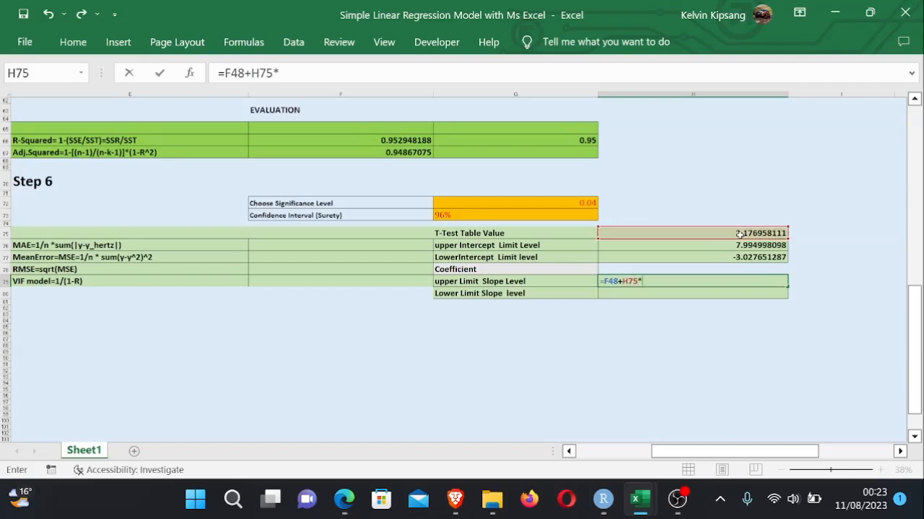
left_click_drag(919, 303, 909, 261)
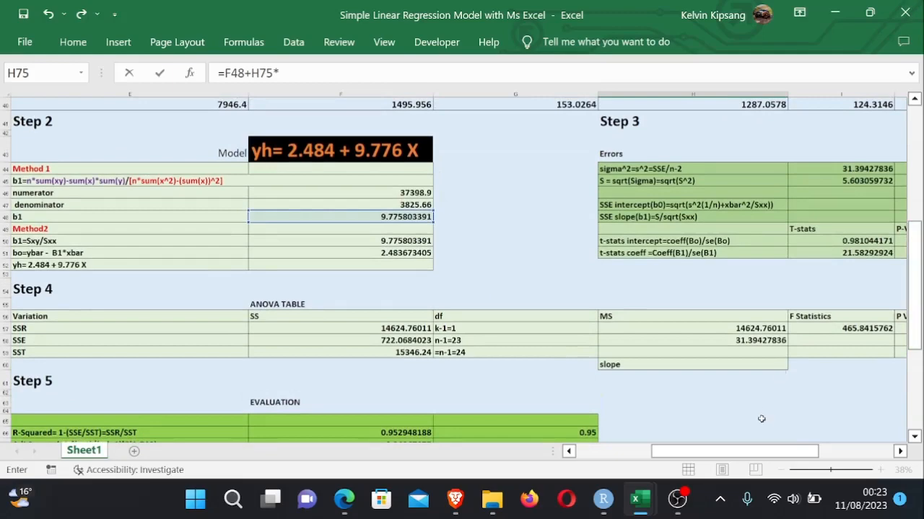
left_click_drag(753, 452, 771, 454)
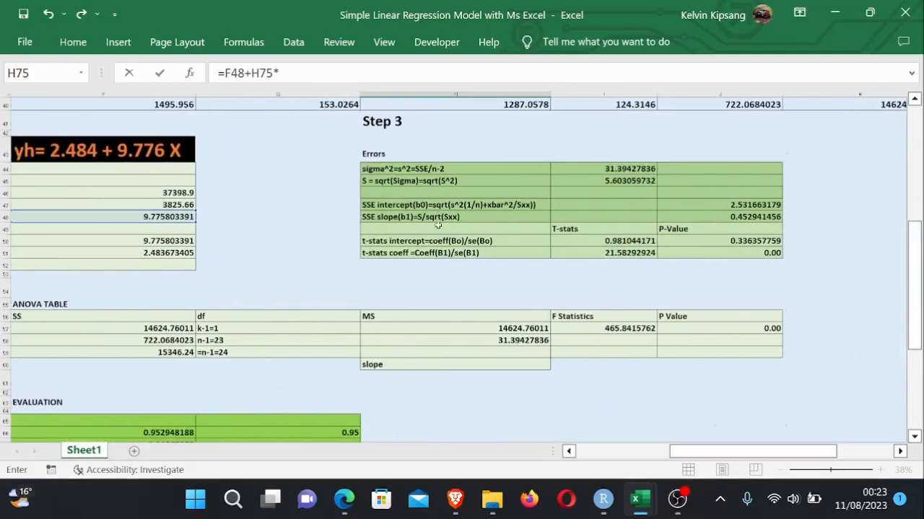
left_click(750, 216)
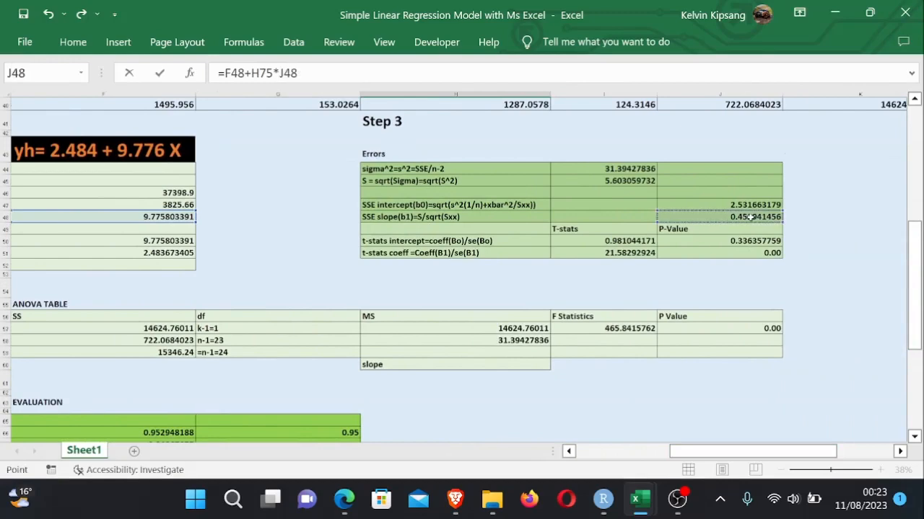
key("Return")
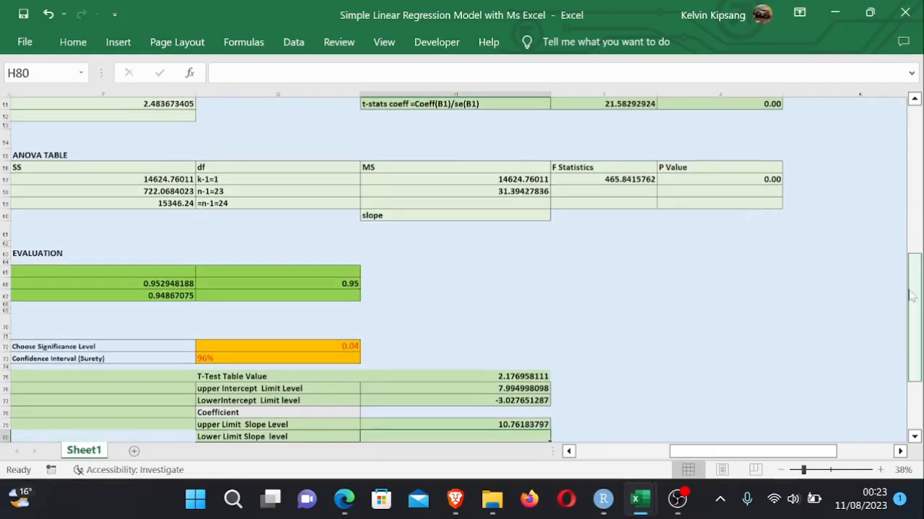
- Copy the H79 formula text and paste it into H80 for the lower slope limit
left_click_drag(911, 295, 912, 311)
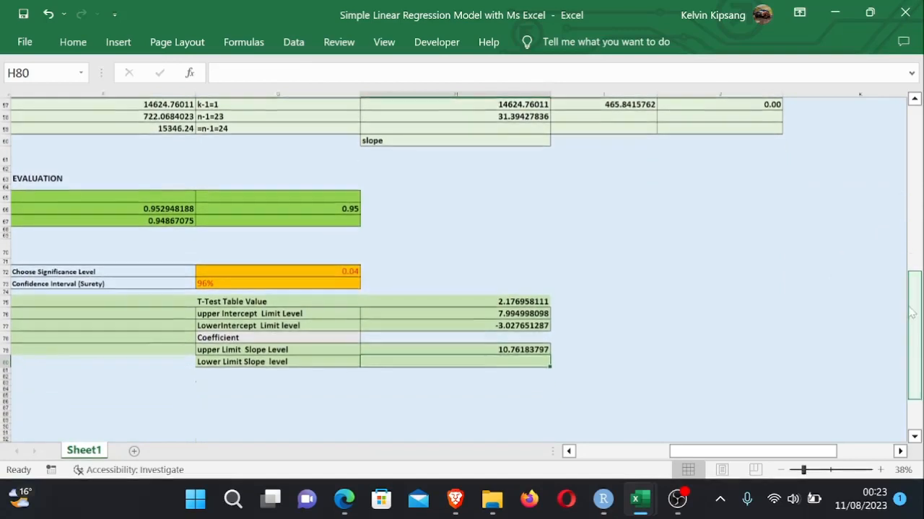
double_click(505, 349)
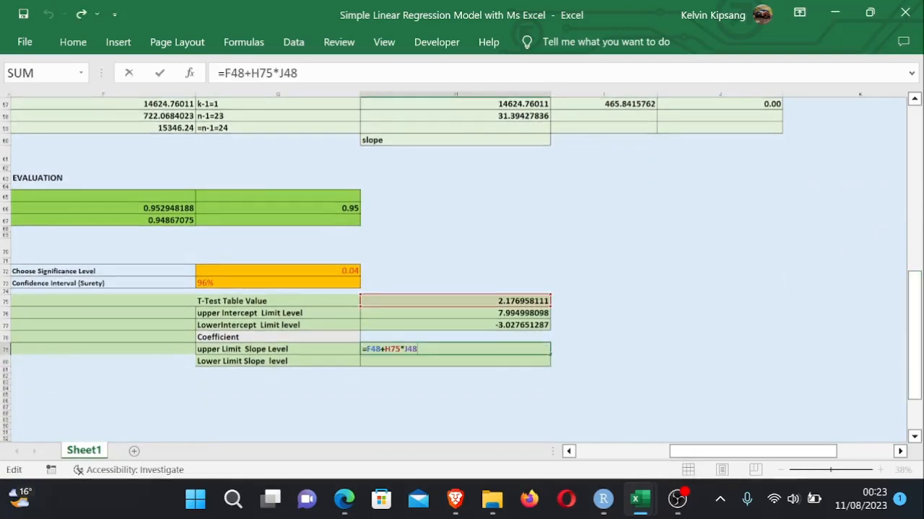
left_click_drag(418, 350, 363, 349)
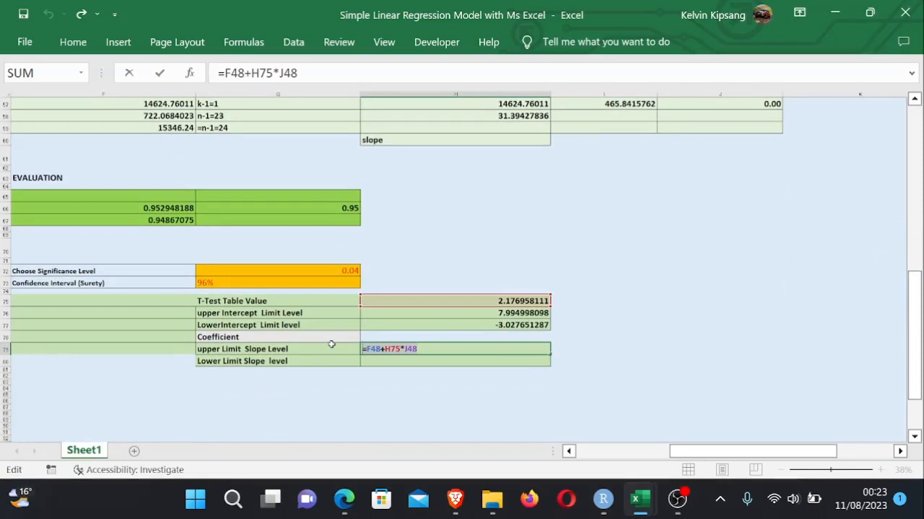
key("Return")
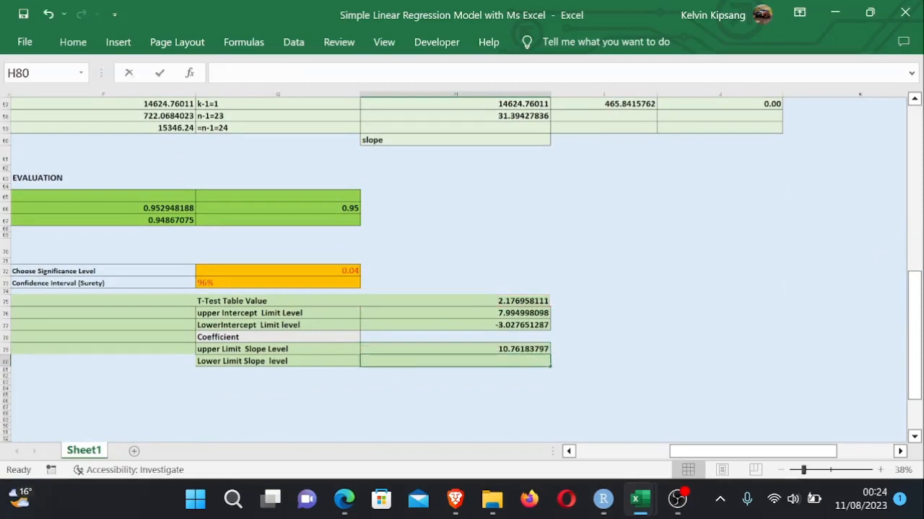
key("ctrl+v")
key("Return")
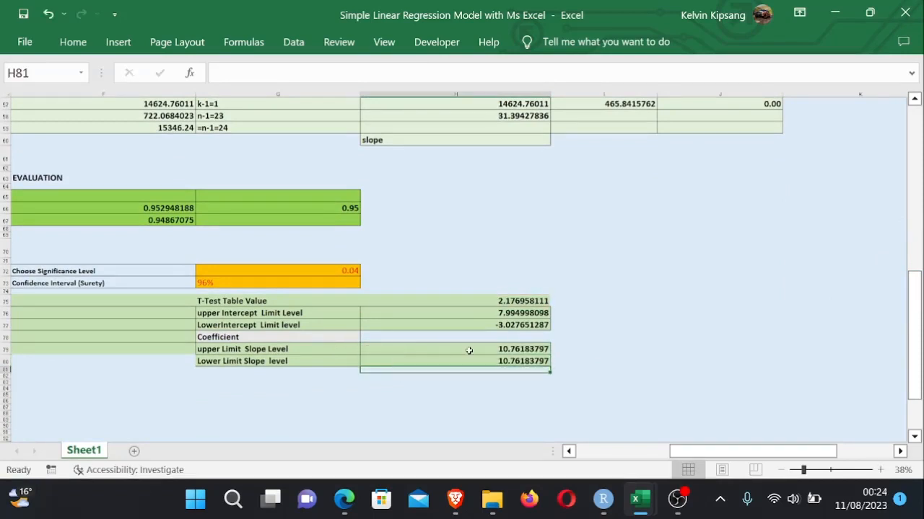
- Change the H80 formula to =F48-H75*J48 so it subtracts the margin for the lower slope limit
double_click(519, 360)
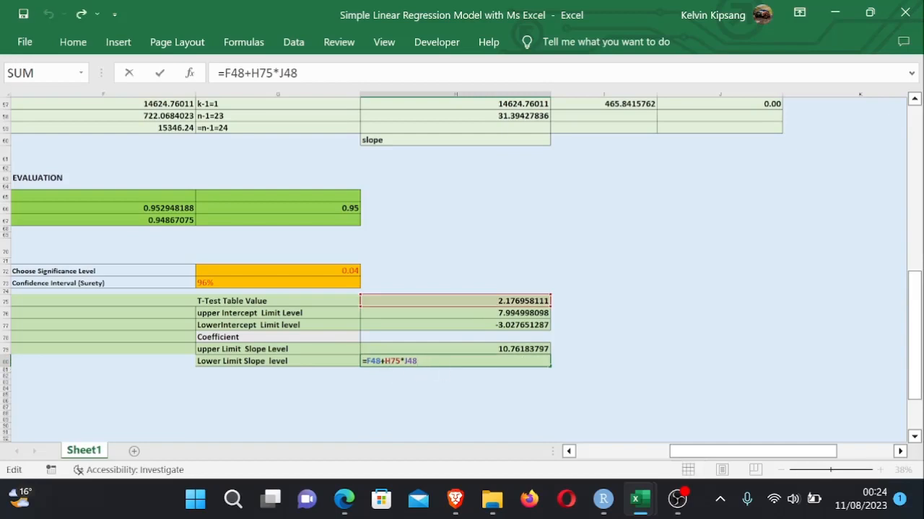
key("BackSpace")
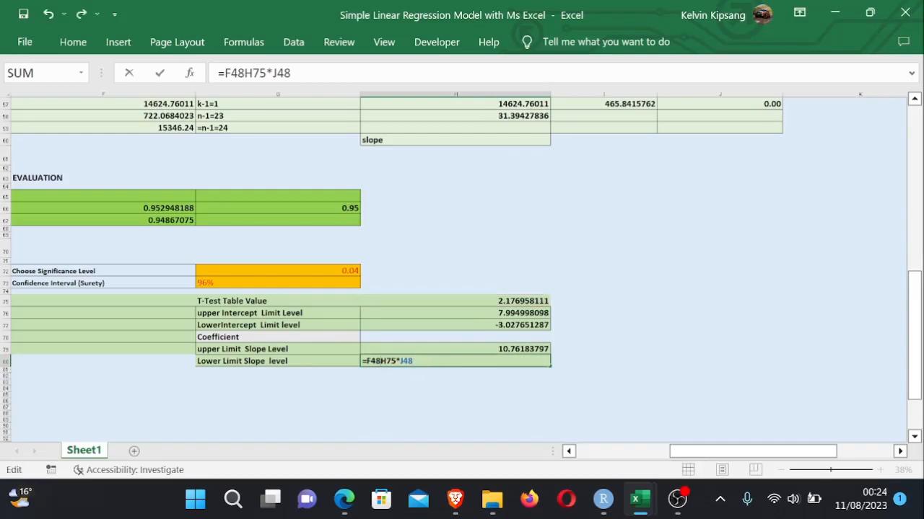
type("-")
key("Return")
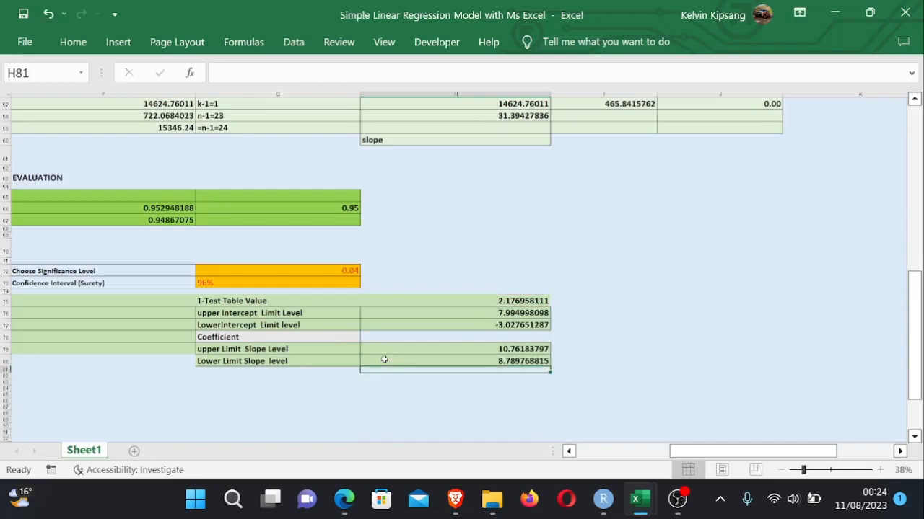
- Zoom out and pan to review the whole Step 6 section of the worksheet
scroll(605, 389, "down", 3)
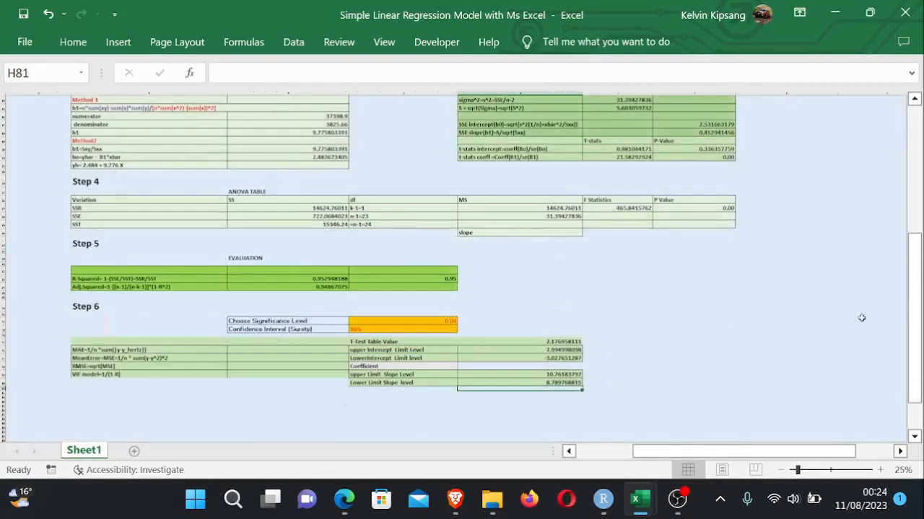
left_click(914, 318)
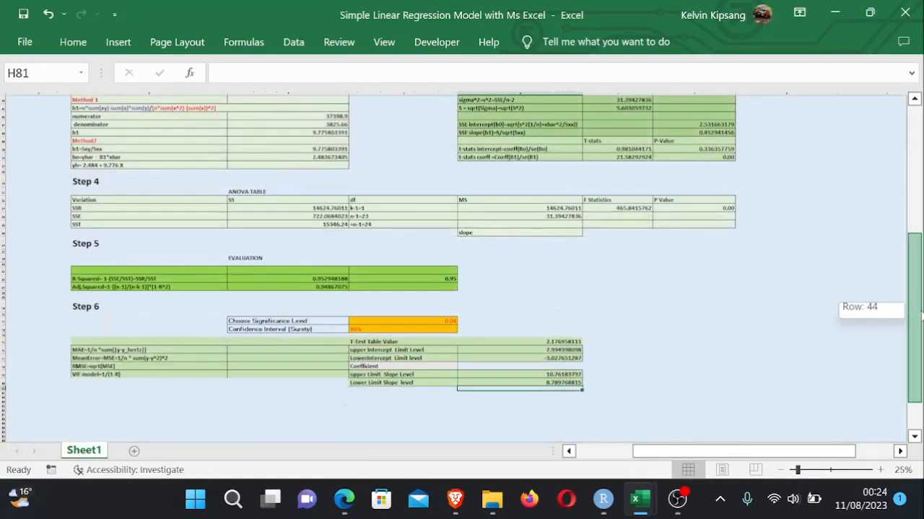
left_click(447, 321)
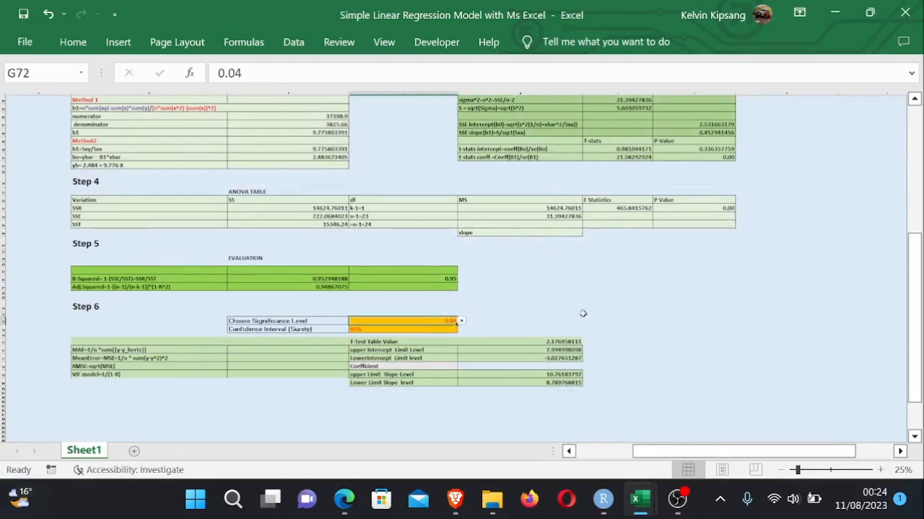
double_click(617, 309)
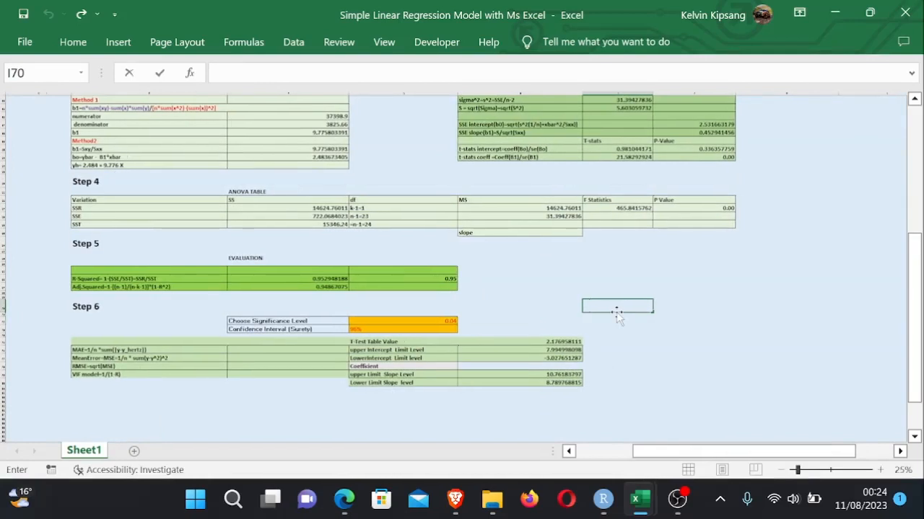
left_click(830, 470)
left_click_drag(830, 470, 851, 471)
left_click(676, 367)
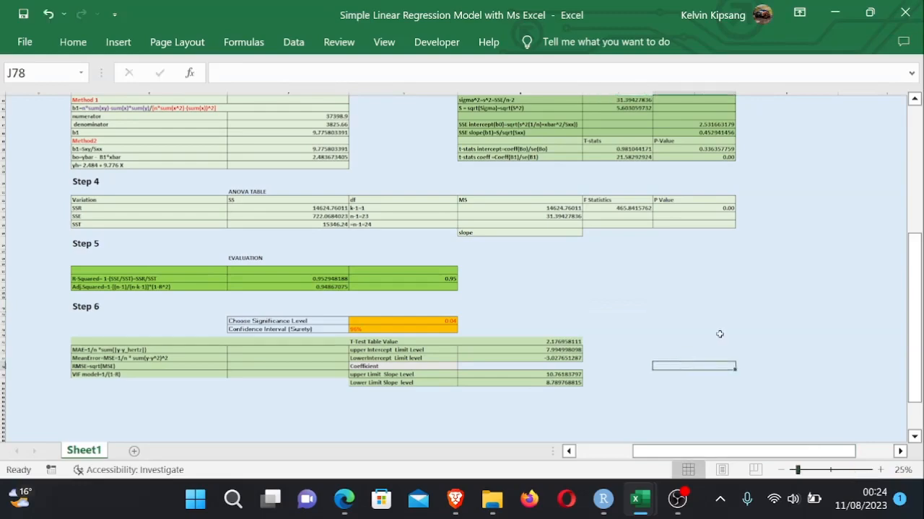
scroll(719, 334, "up", 3, "ctrl")
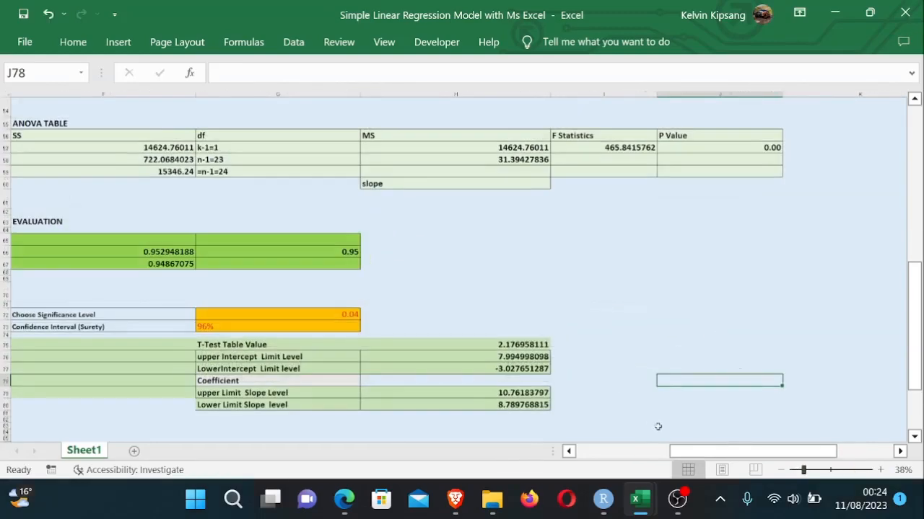
left_click_drag(703, 453, 673, 459)
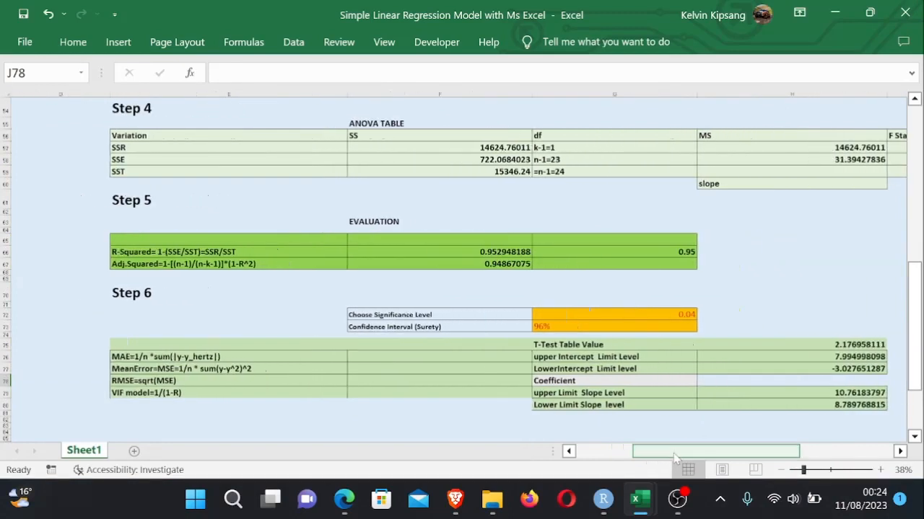
- Pick 0.05 from the significance level dropdown in G72
left_click(678, 314)
left_click(704, 315)
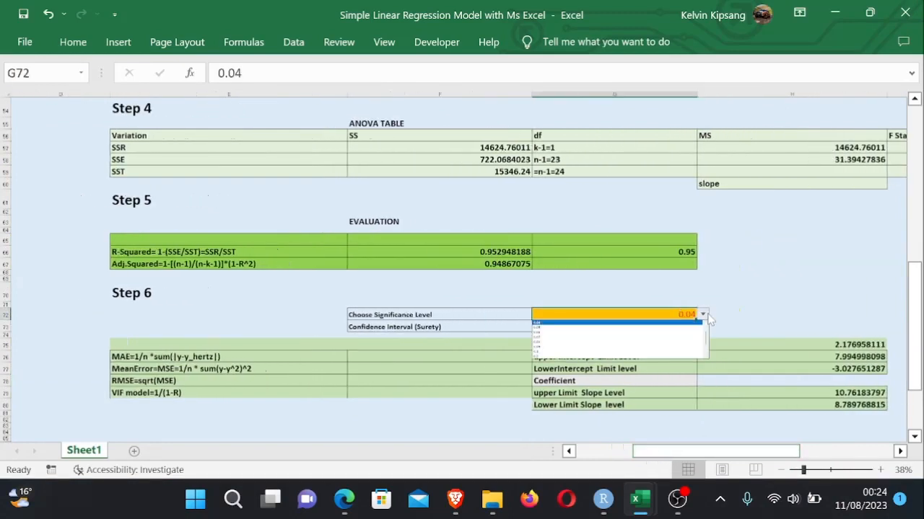
left_click_drag(708, 343, 708, 328)
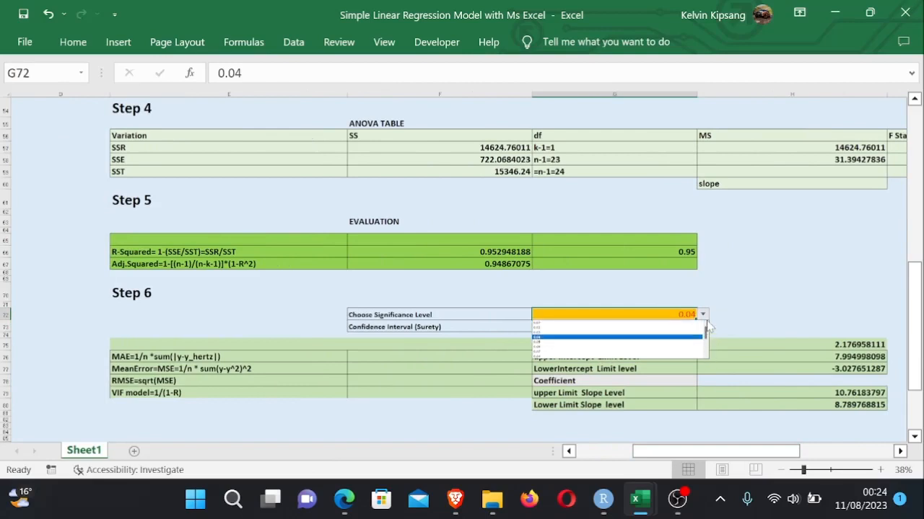
left_click(574, 343)
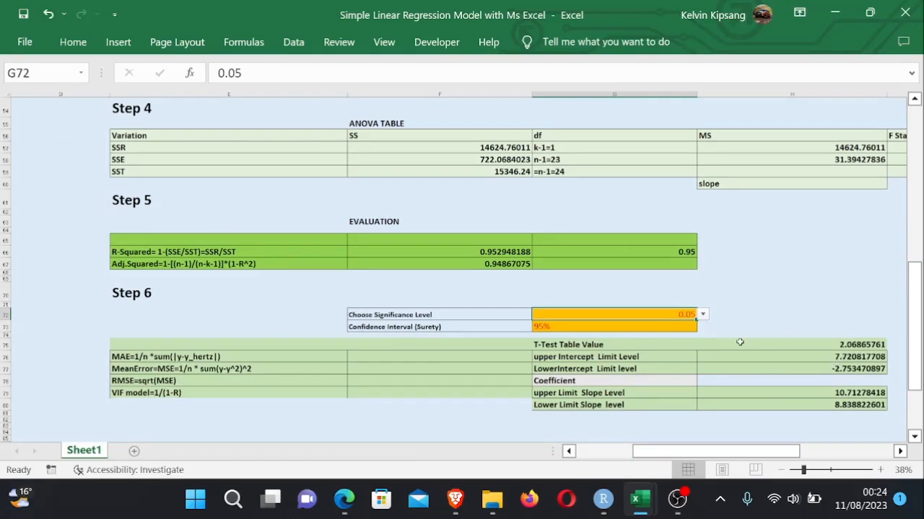
- Try significance levels of 0.09 and then 0.01 from the G72 dropdown
left_click(703, 315)
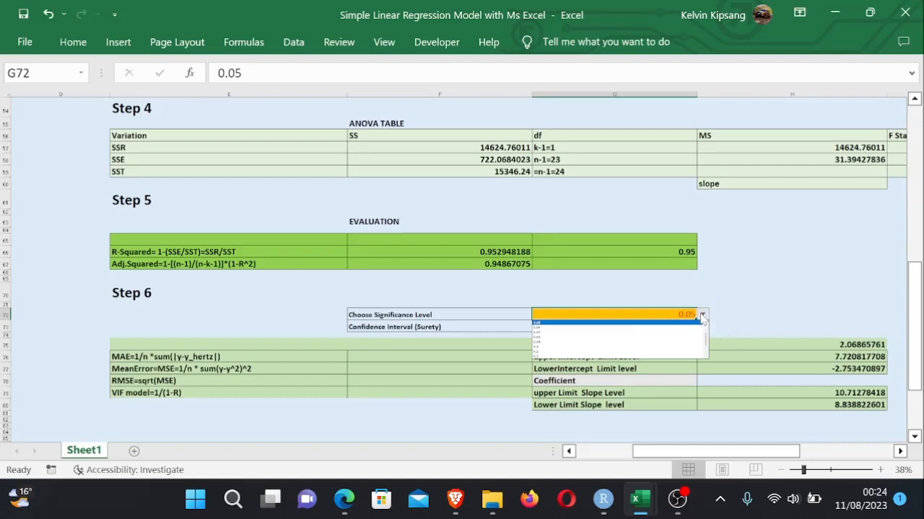
left_click(612, 342)
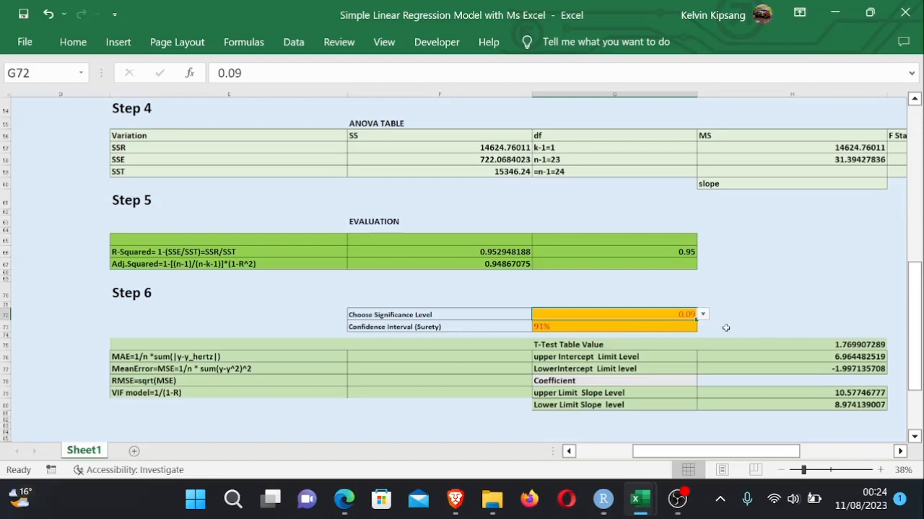
left_click(700, 326)
mouse_move(693, 315)
left_mouse_down()
mouse_move(701, 316)
mouse_move(707, 339)
mouse_move(705, 317)
left_mouse_up()
left_click(703, 316)
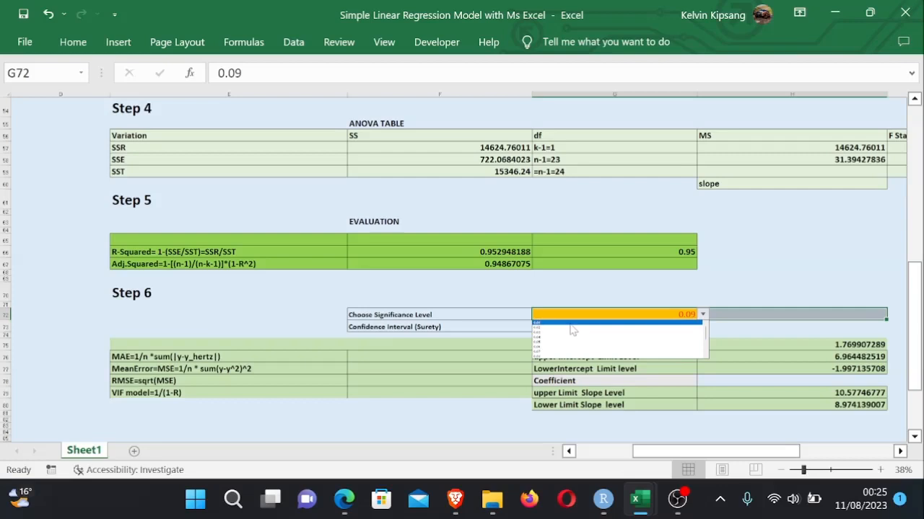
left_click(571, 323)
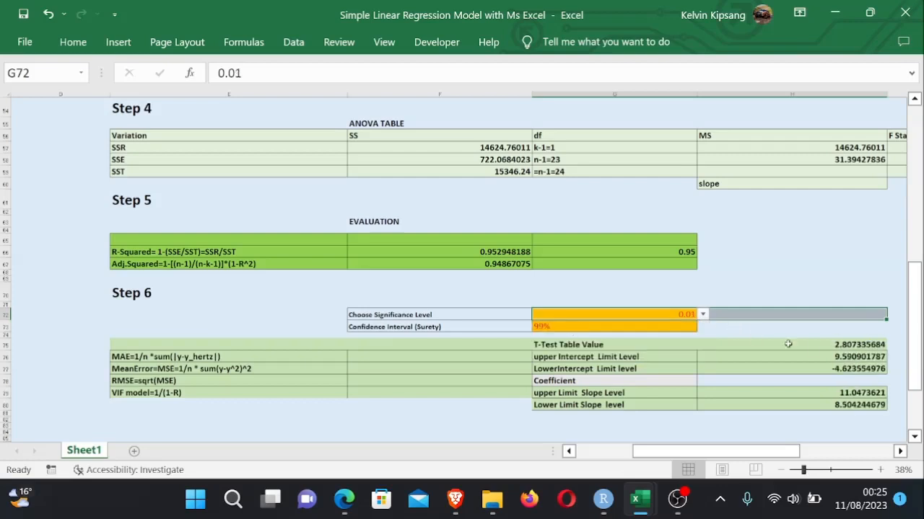
- Try a significance level of 0 and then 0.01 from the G72 dropdown
left_click(702, 316)
left_click_drag(709, 339, 708, 370)
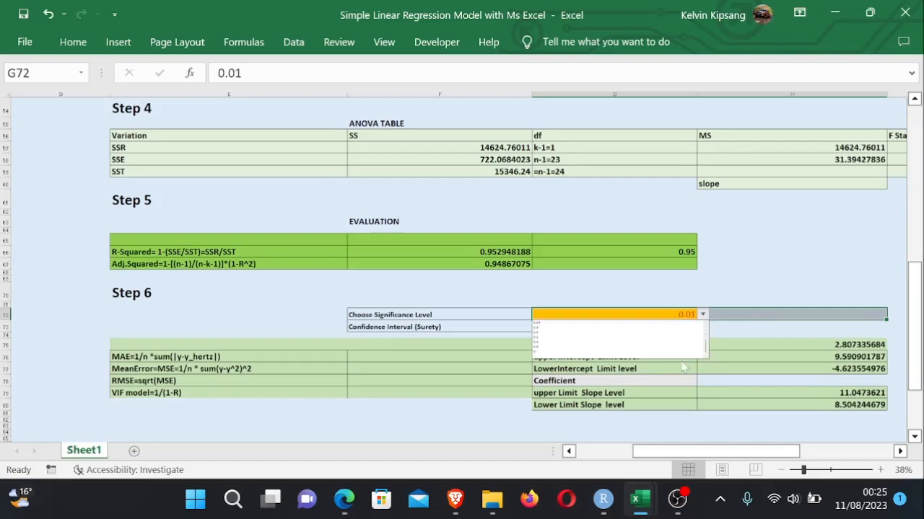
left_click(562, 351)
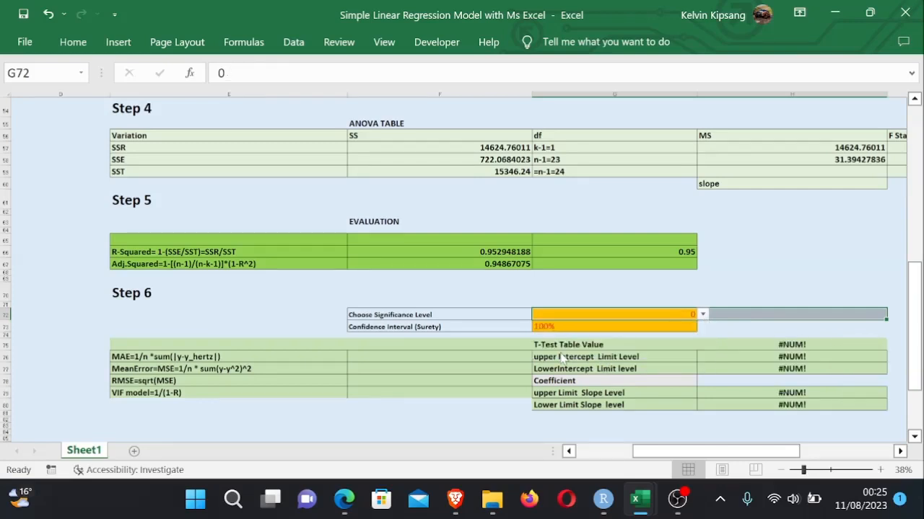
left_click(704, 315)
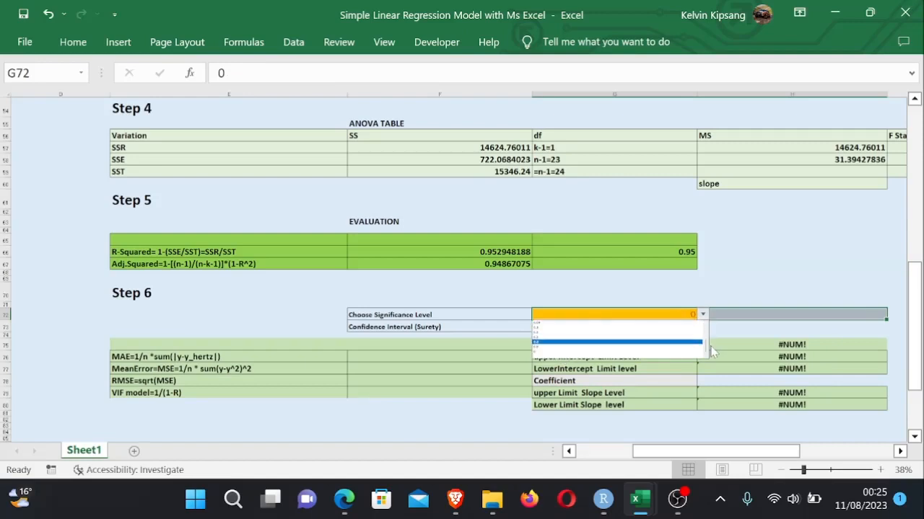
left_click_drag(705, 341, 705, 325)
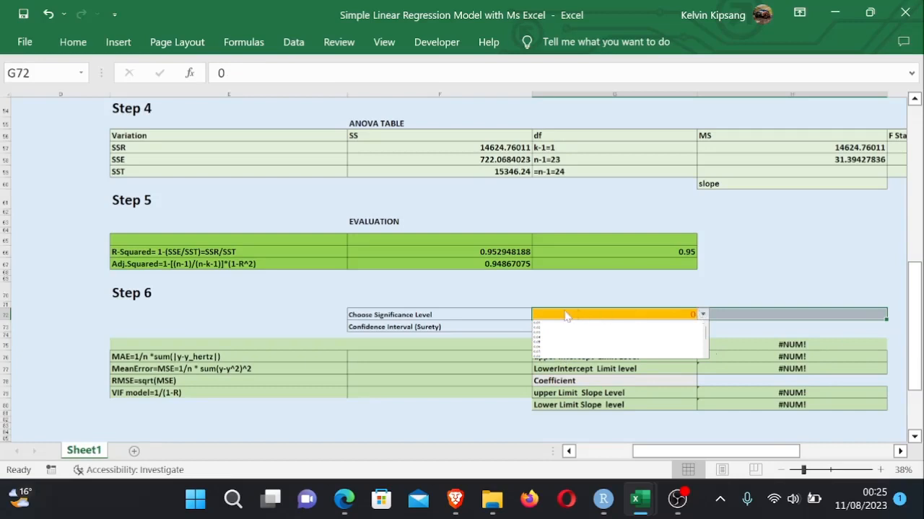
left_click(547, 325)
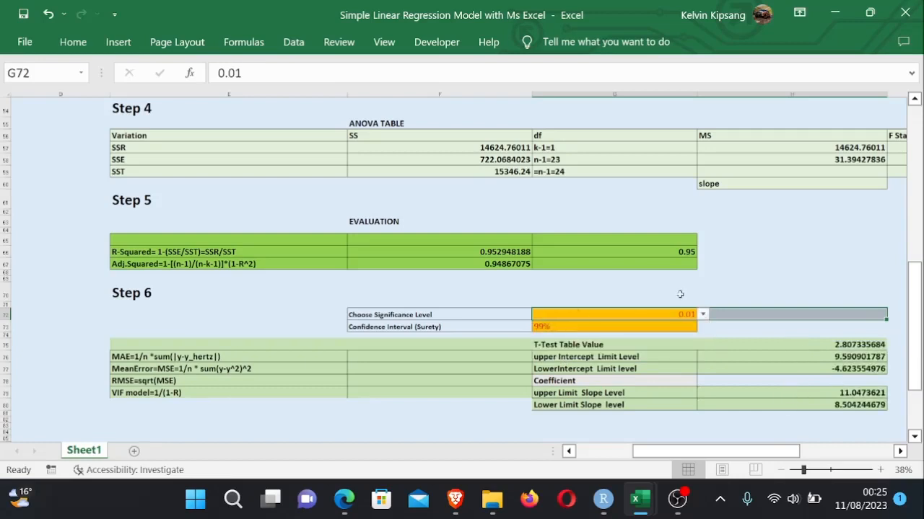
left_click(757, 291)
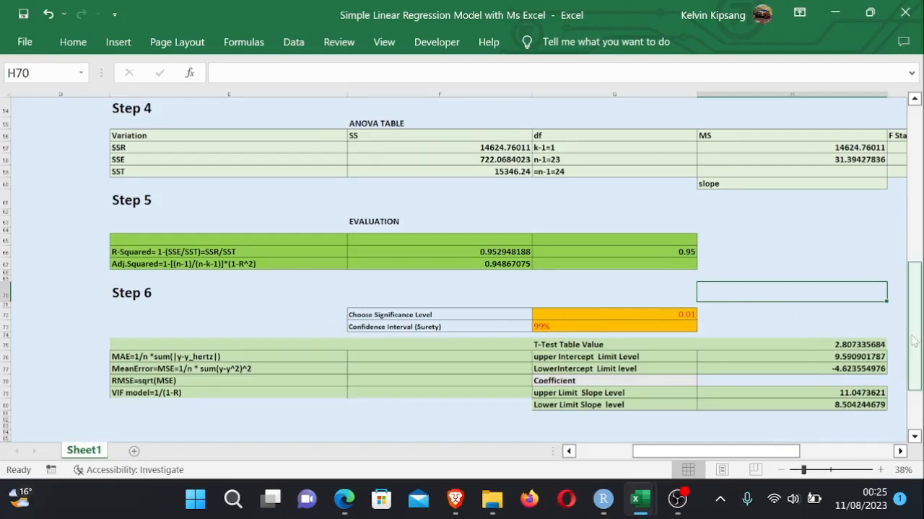
- Set the significance level in G72 to 0.05 from its dropdown
left_click_drag(912, 335, 913, 346)
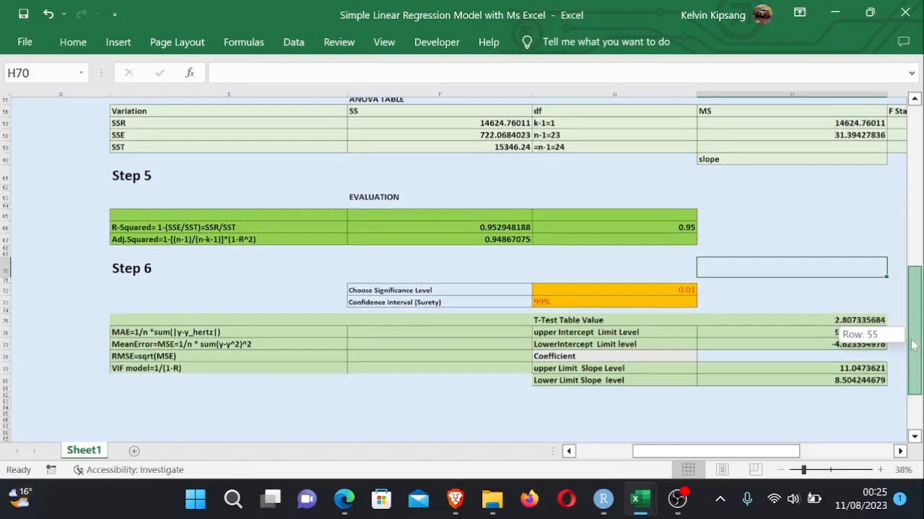
left_click(685, 295)
left_click(703, 295)
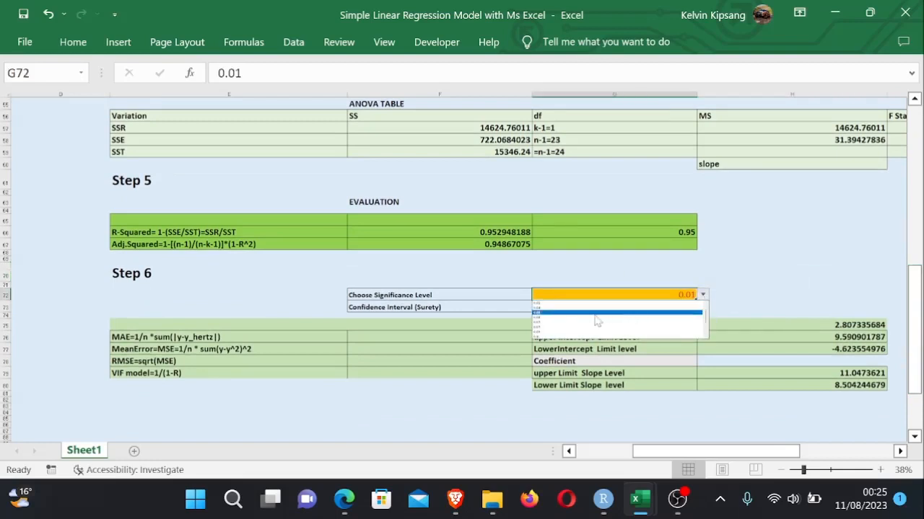
left_click(596, 315)
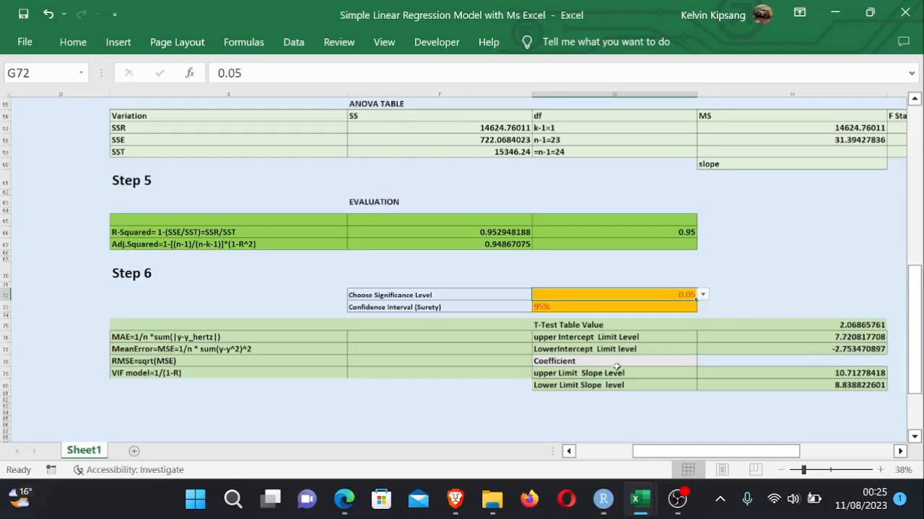
- Enter =1/B45*I40 in F76 to compute the MAE from n and the sum of absolute errors
left_click_drag(912, 348, 911, 366)
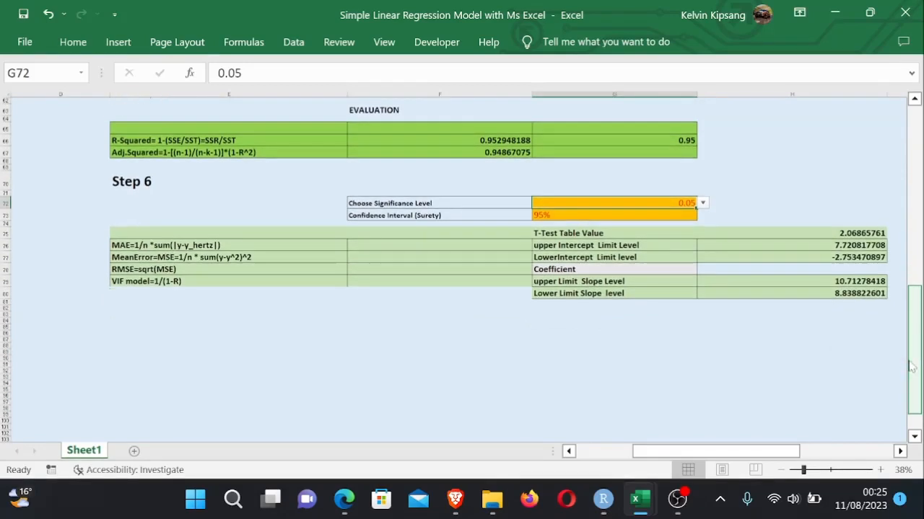
left_click(648, 332)
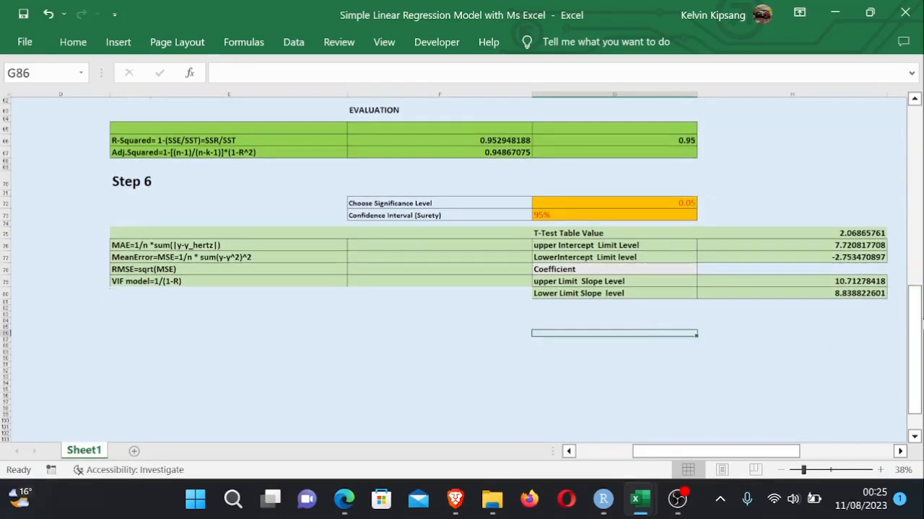
left_click(920, 326)
left_click(441, 242)
type("=")
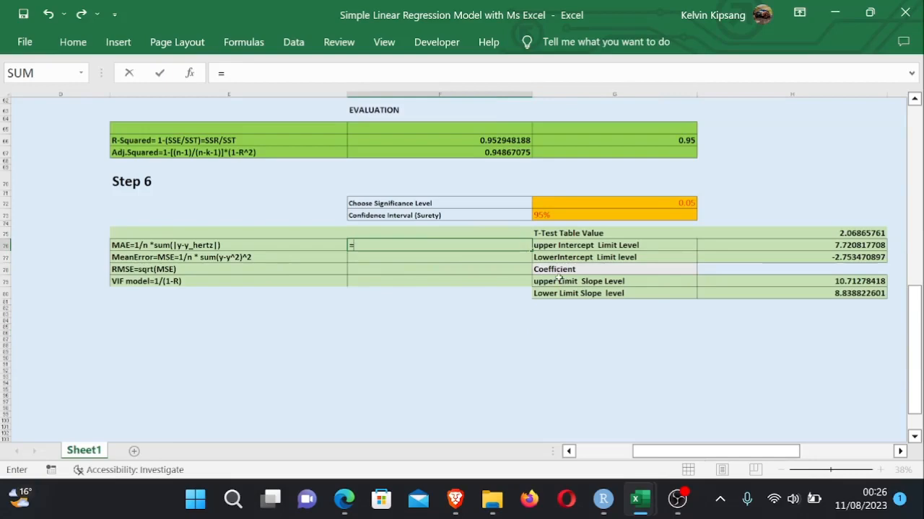
type("1/")
left_click_drag(912, 318, 906, 245)
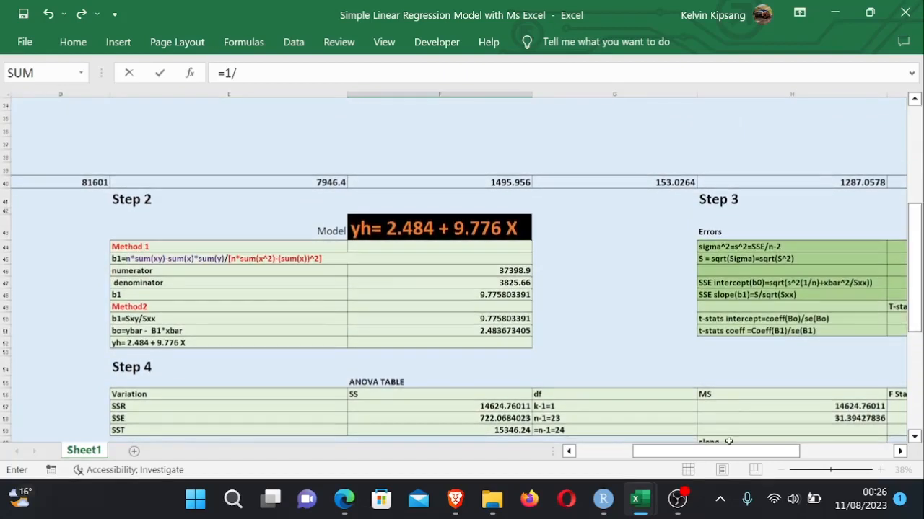
left_click_drag(725, 452, 669, 452)
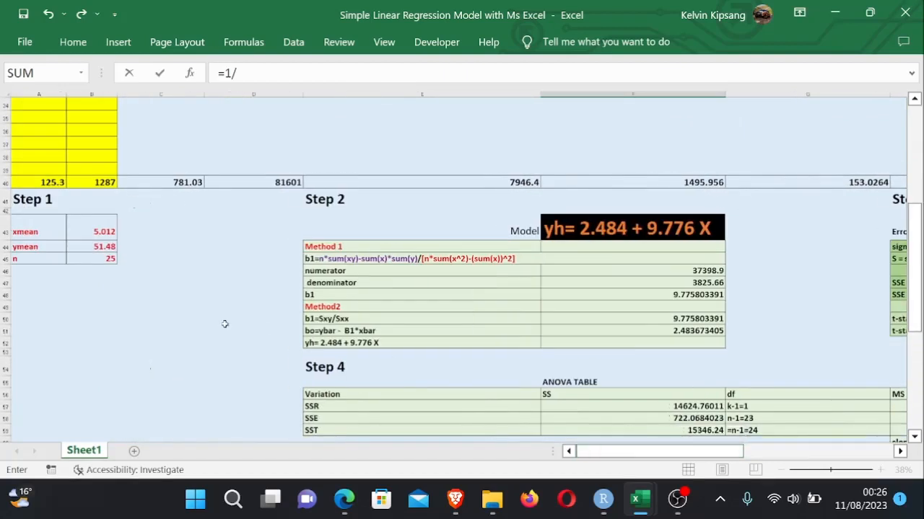
left_click(110, 259)
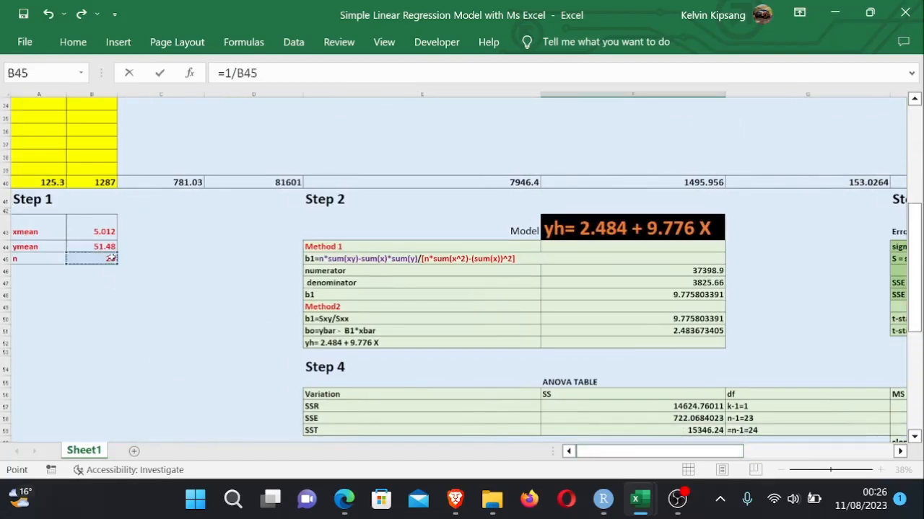
type("*")
left_click_drag(732, 452, 863, 465)
left_click_drag(916, 300, 888, 137)
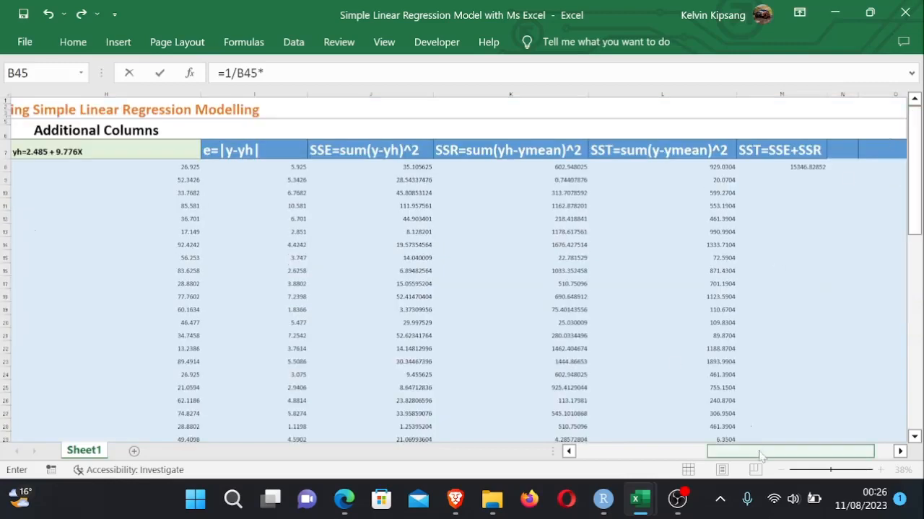
left_click_drag(759, 454, 770, 455)
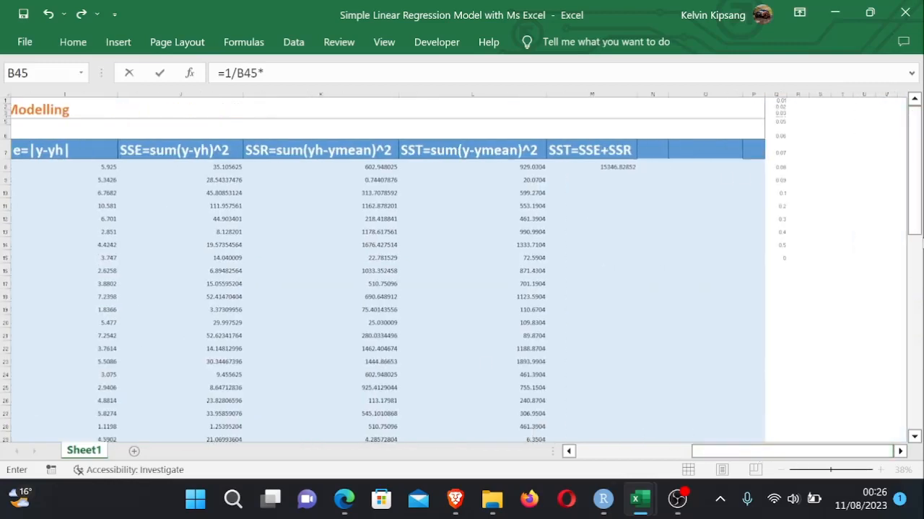
left_click_drag(915, 234, 910, 312)
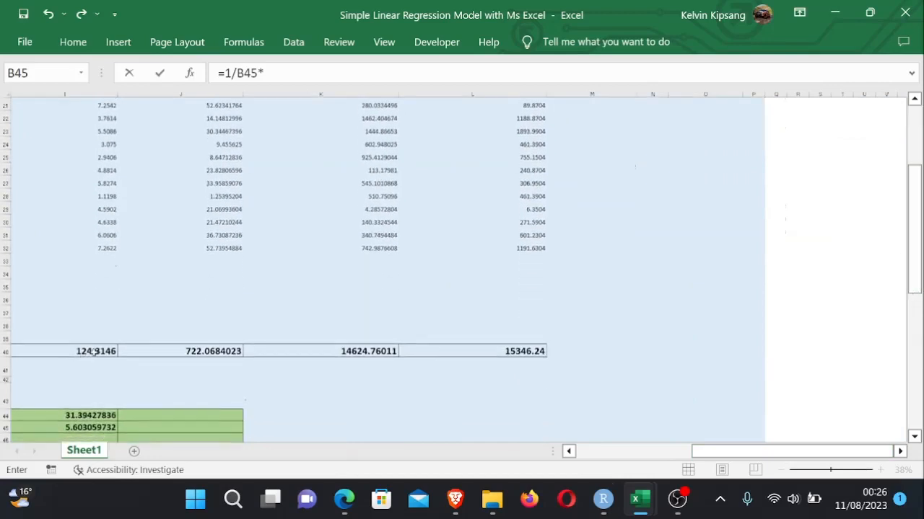
left_click(94, 351)
key("Return")
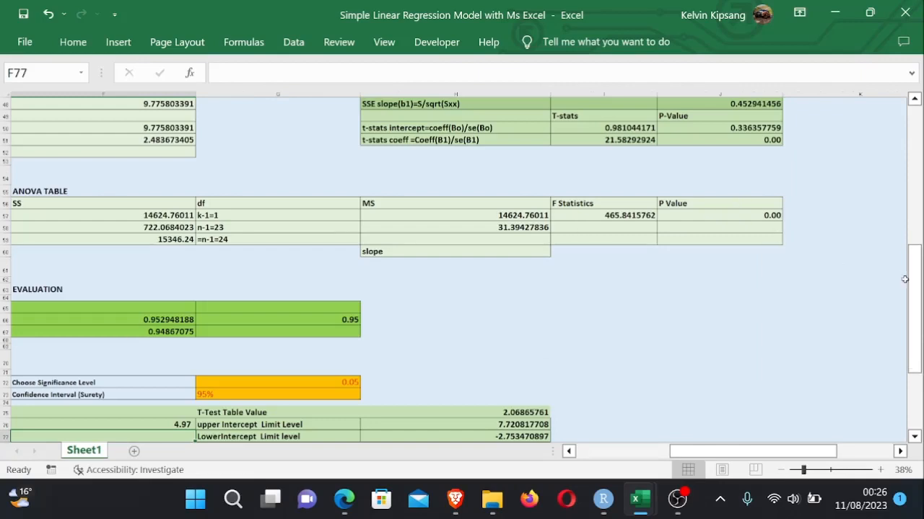
- Inspect the SSE column's squared-error formula and its total row in column J
left_click_drag(911, 318, 910, 355)
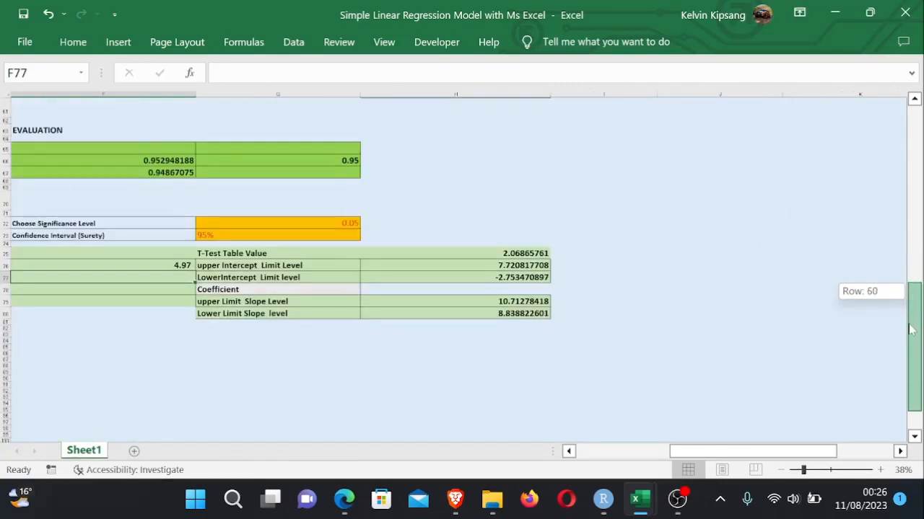
left_click_drag(725, 454, 707, 454)
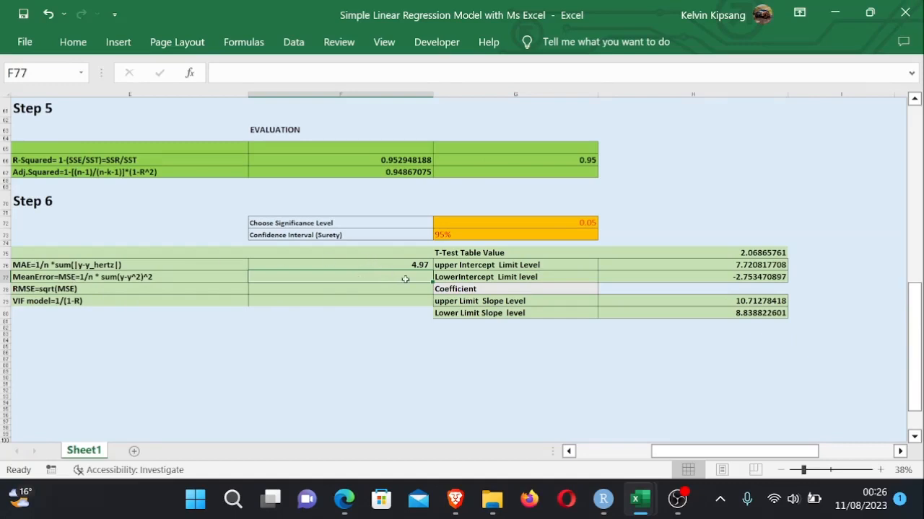
left_click_drag(914, 292, 886, 128)
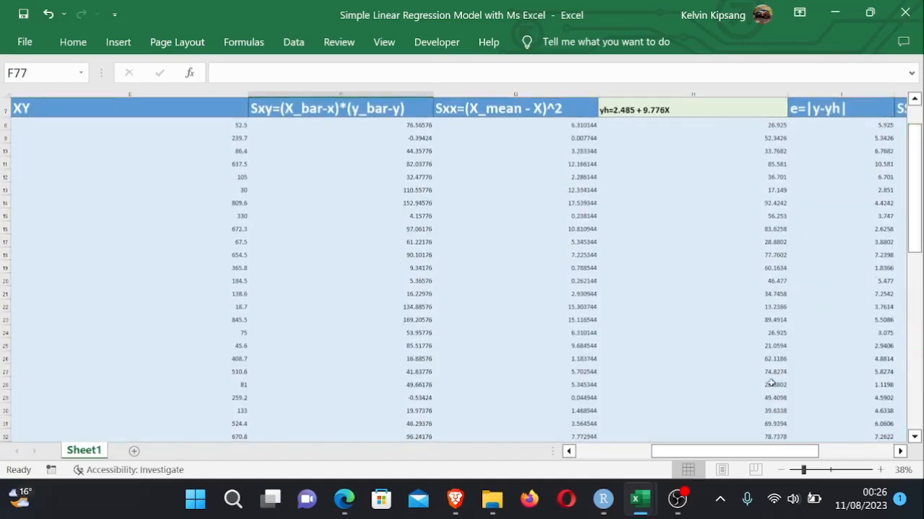
left_click_drag(763, 452, 800, 451)
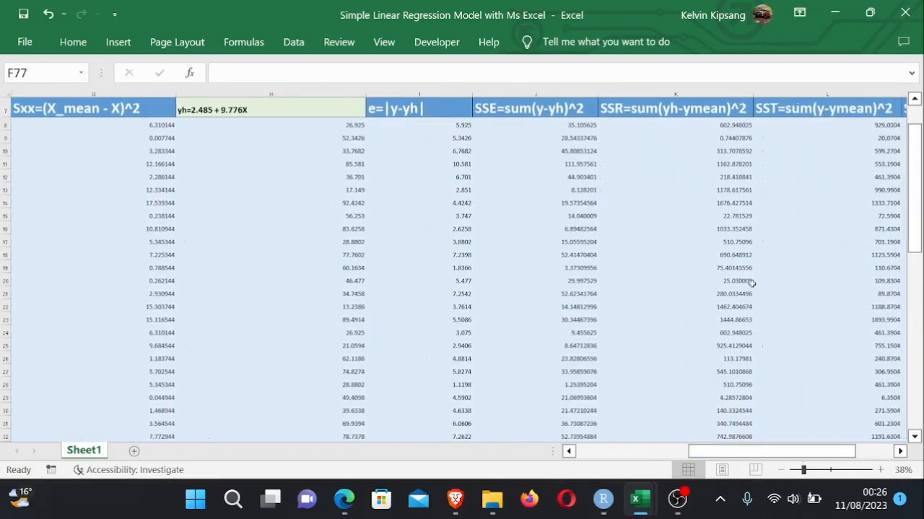
left_click(566, 124)
double_click(566, 124)
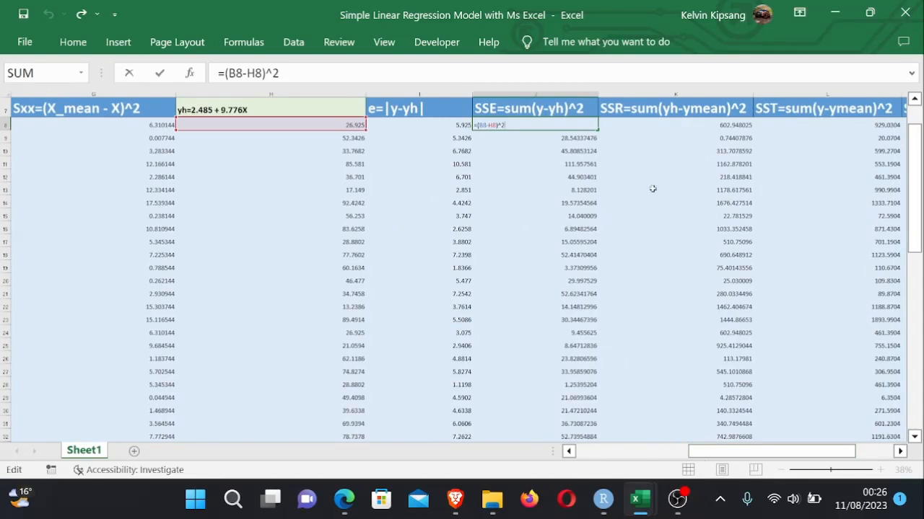
key("Return")
left_click_drag(914, 189, 914, 334)
left_click(572, 185)
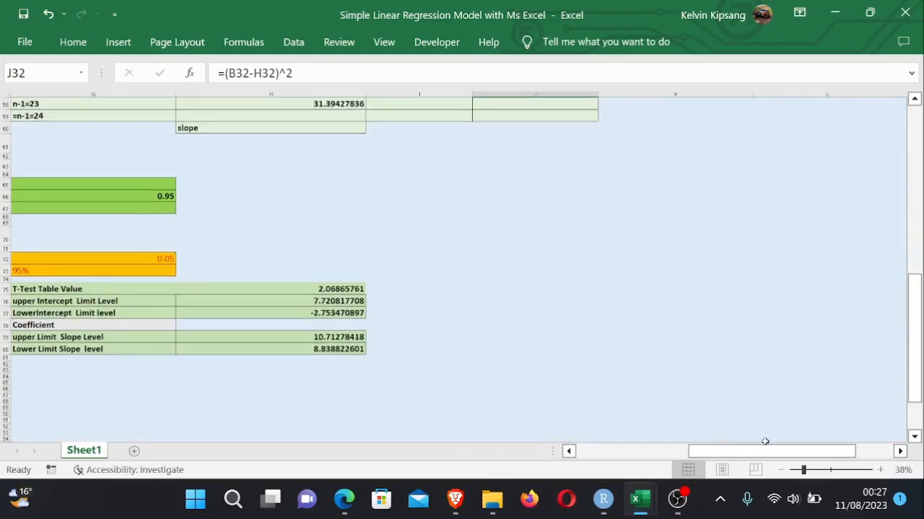
left_click_drag(756, 451, 699, 452)
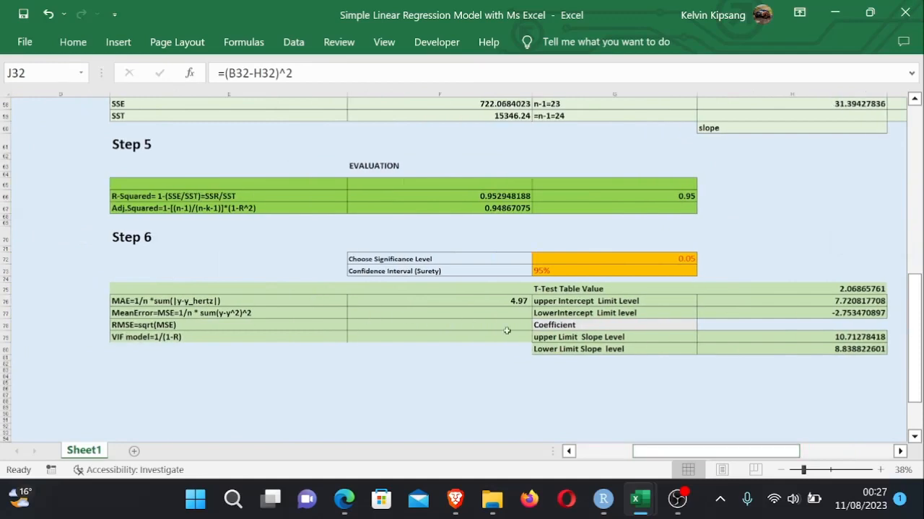
- Enter =1/B45*J40 in F77 to compute the MSE from n and the SSE total
left_click(479, 312)
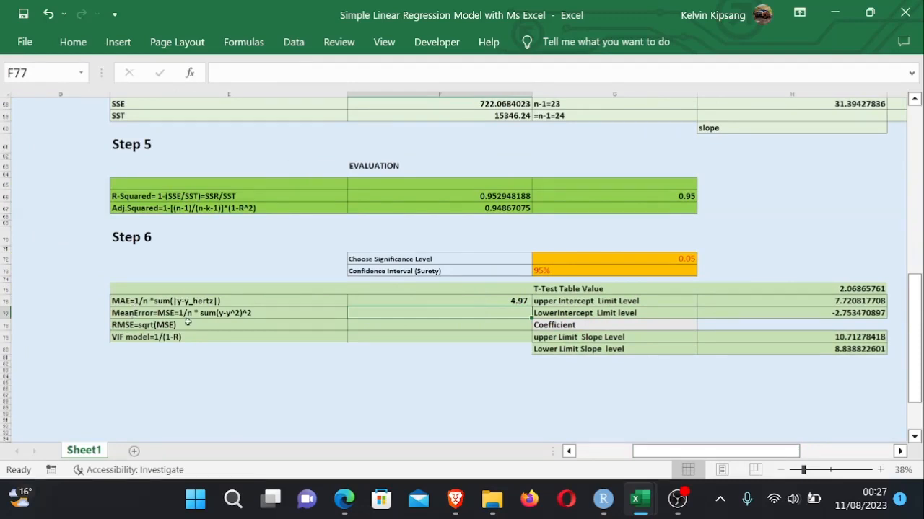
double_click(402, 312)
type("=1/")
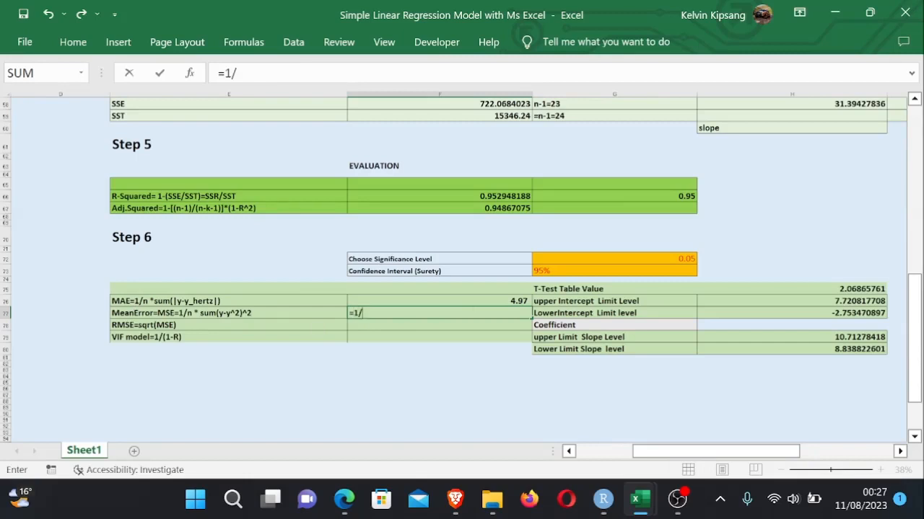
left_click_drag(721, 453, 667, 453)
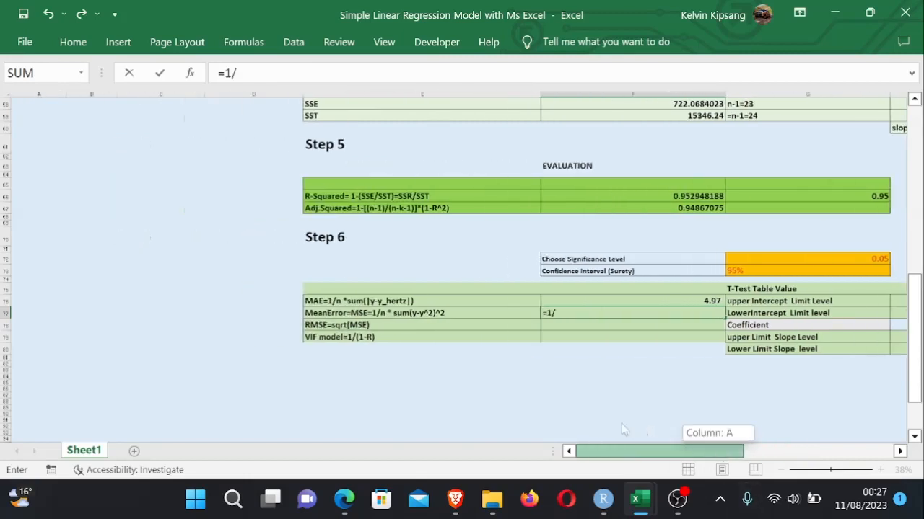
left_click_drag(912, 284, 913, 229)
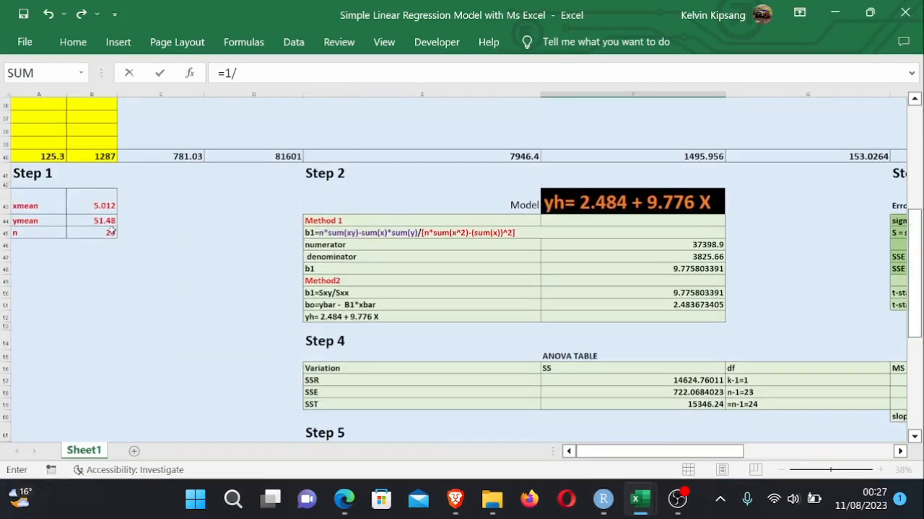
left_click(112, 231)
type("*")
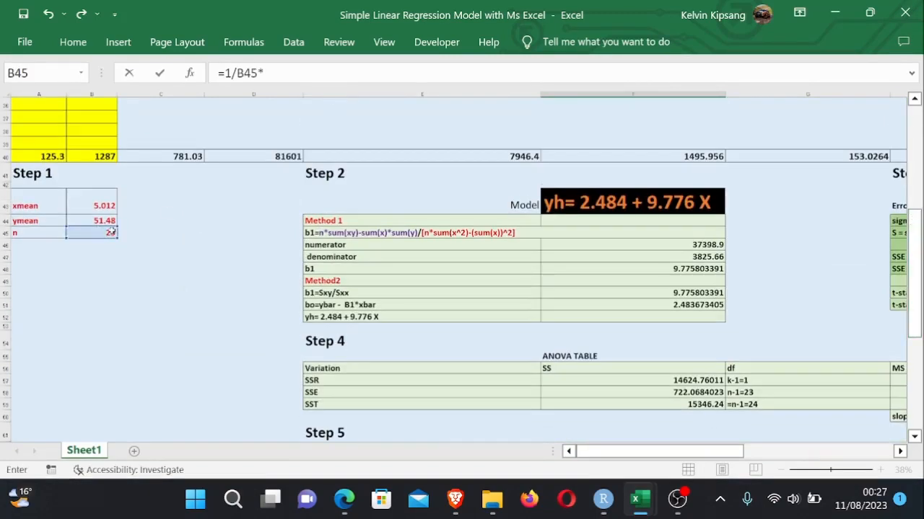
left_click_drag(913, 335, 917, 219)
left_click_drag(633, 451, 801, 468)
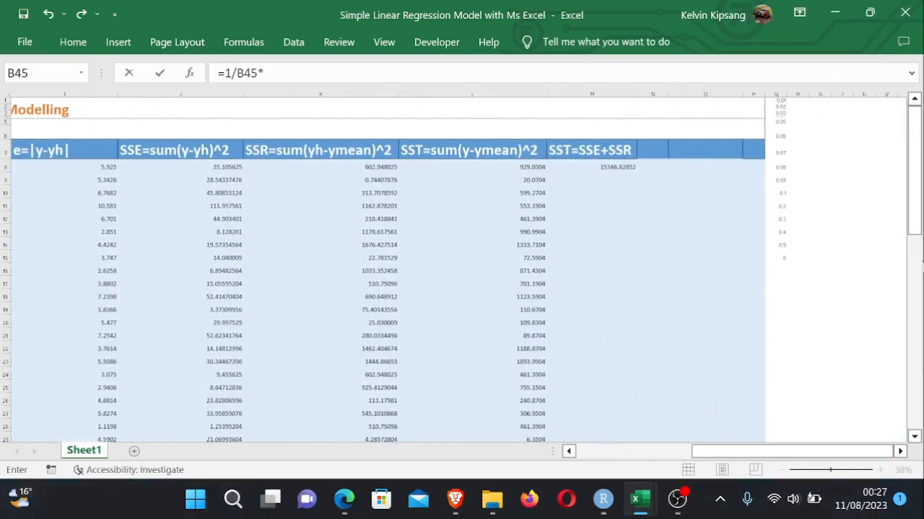
left_click_drag(915, 238, 915, 260)
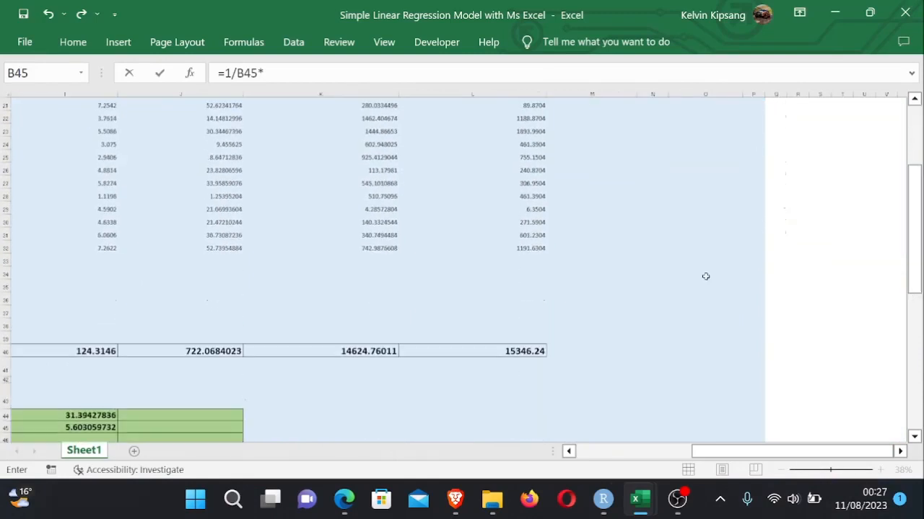
left_click(212, 351)
key("Return")
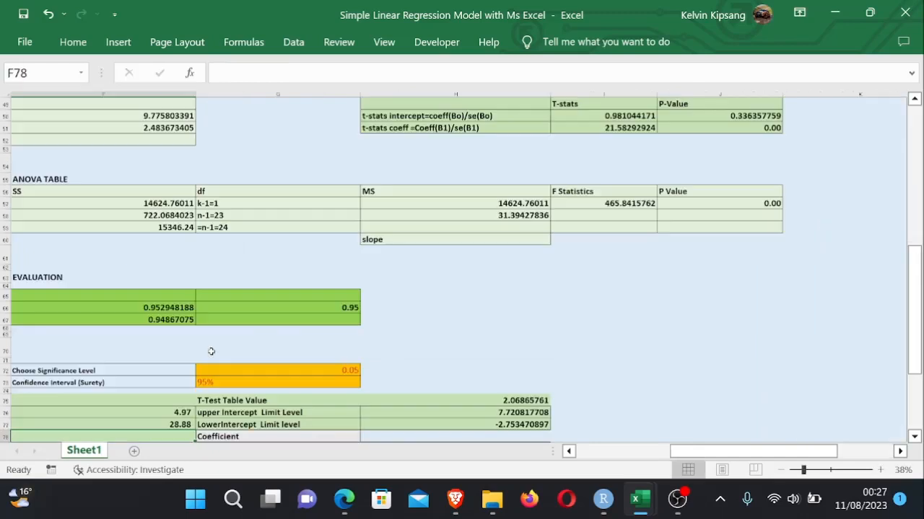
- Enter =SQRT(F77) in F78 to compute the RMSE from the MSE
left_click_drag(920, 287, 911, 344)
left_click_drag(710, 452, 668, 459)
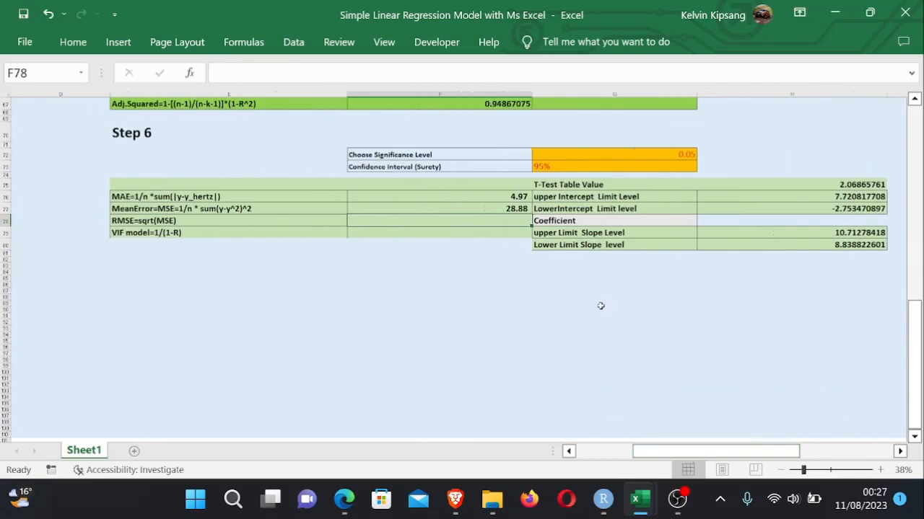
left_click(478, 244)
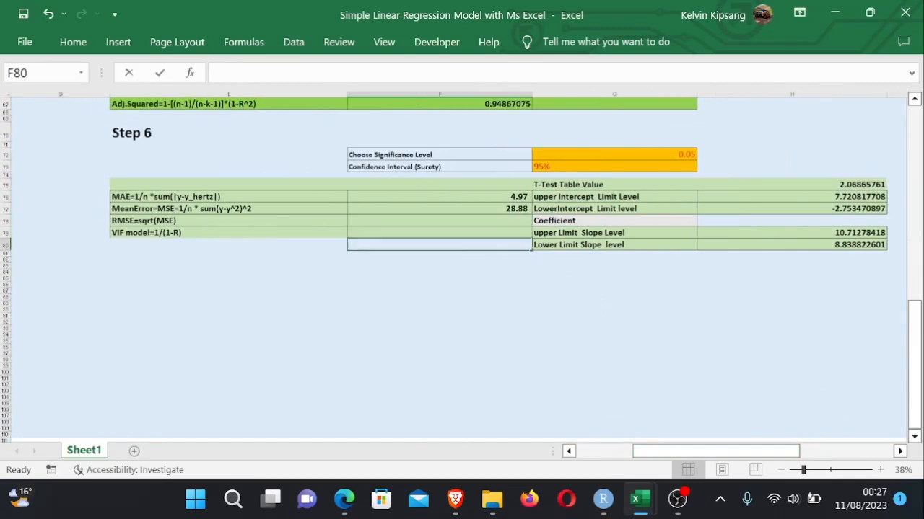
left_click(479, 221)
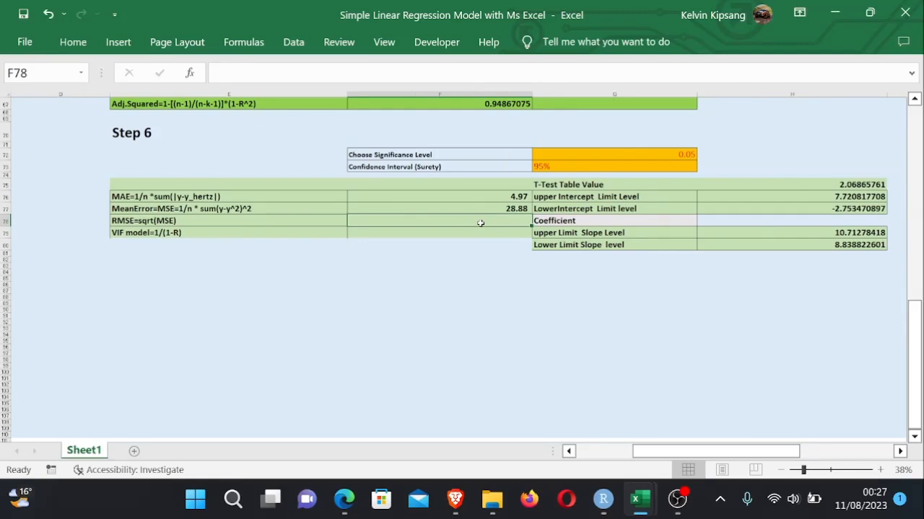
type("=")
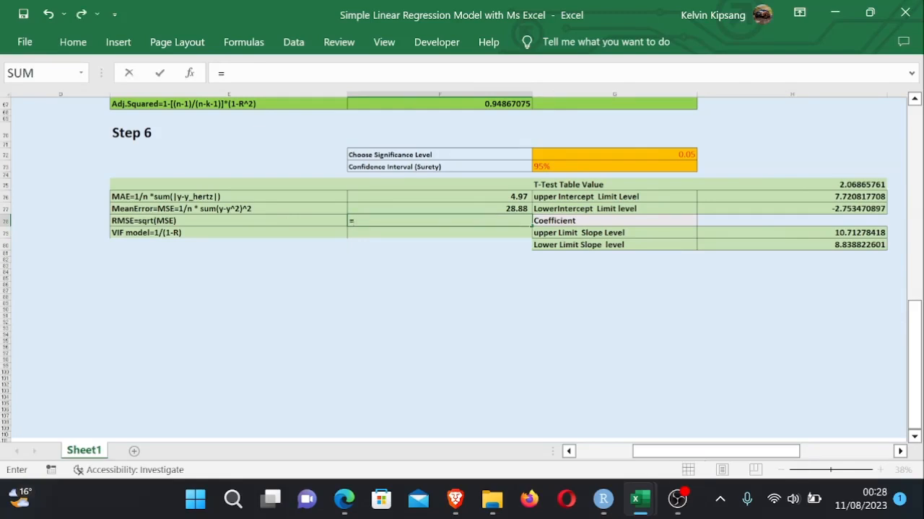
type("sqrt")
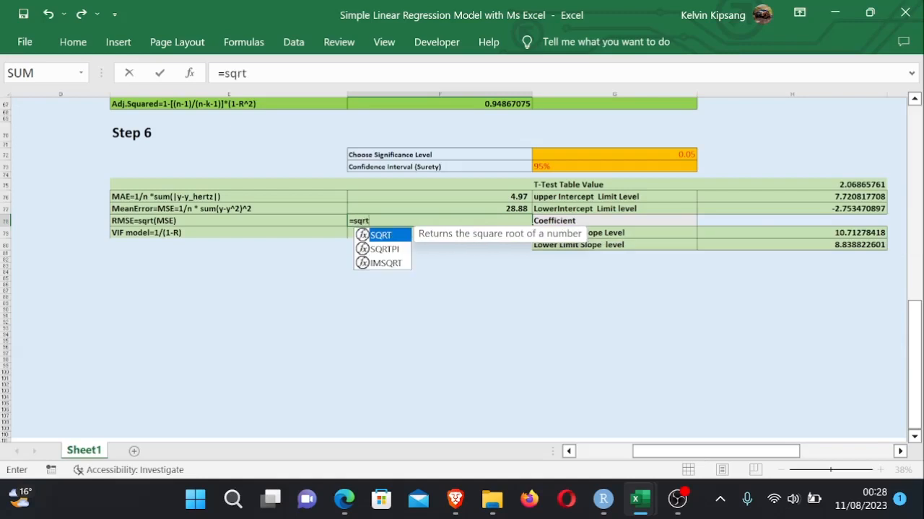
double_click(402, 236)
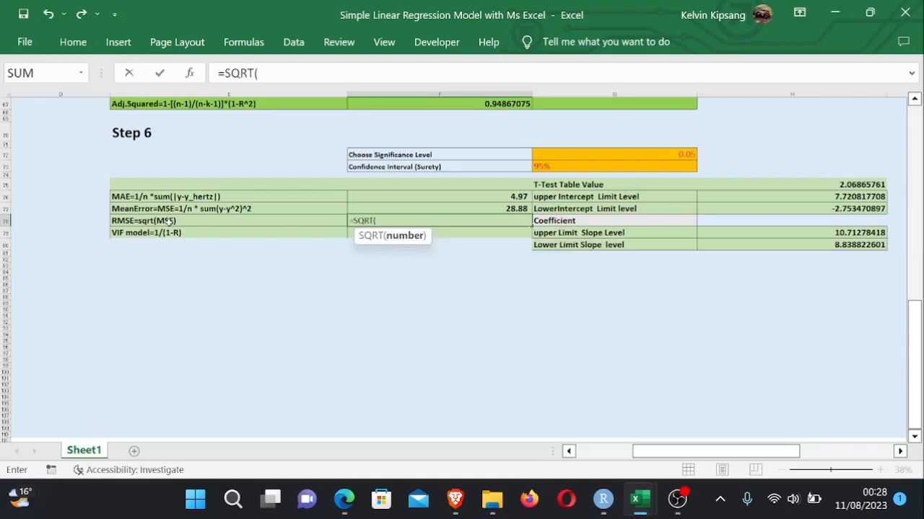
left_click(507, 209)
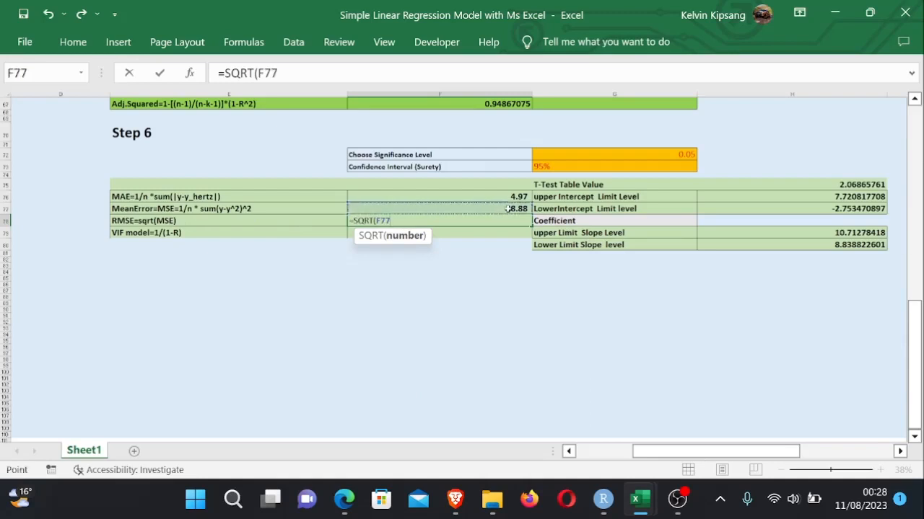
type(")")
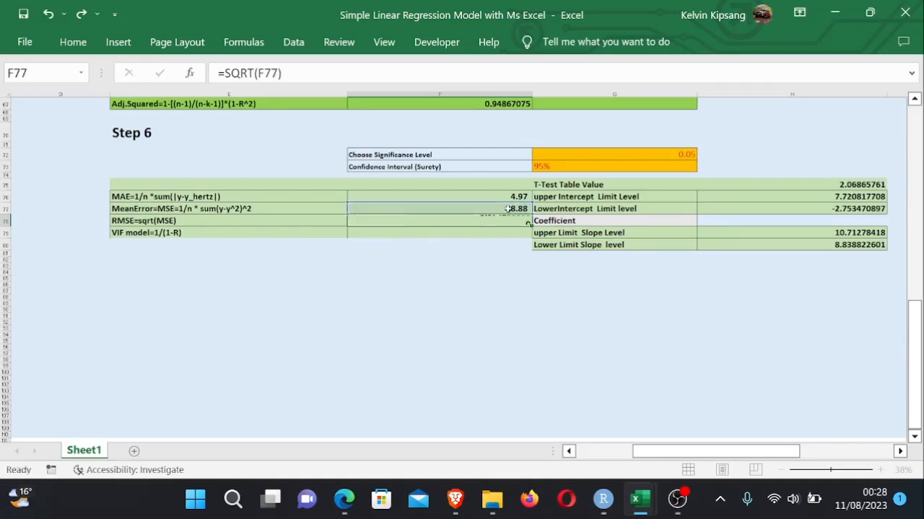
key("Return")
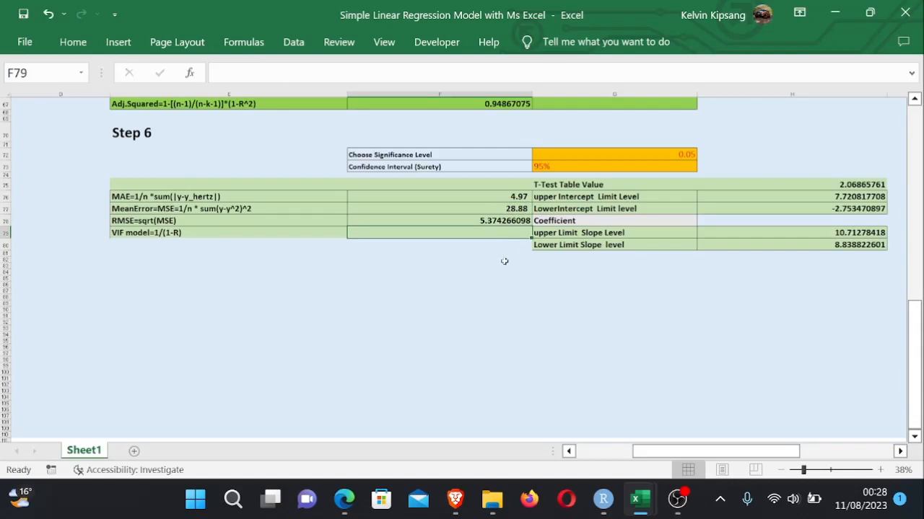
- Start a formula in F79 for the VIF model value
left_click(432, 272)
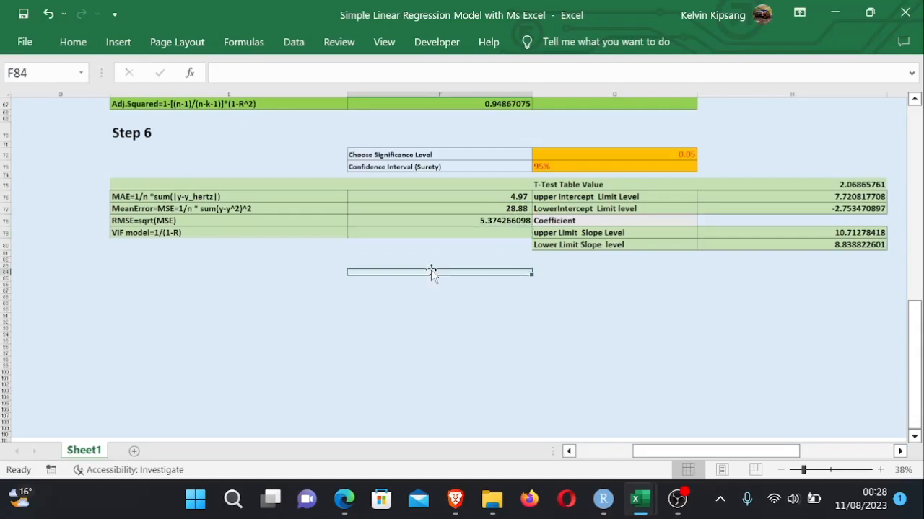
left_click(469, 233)
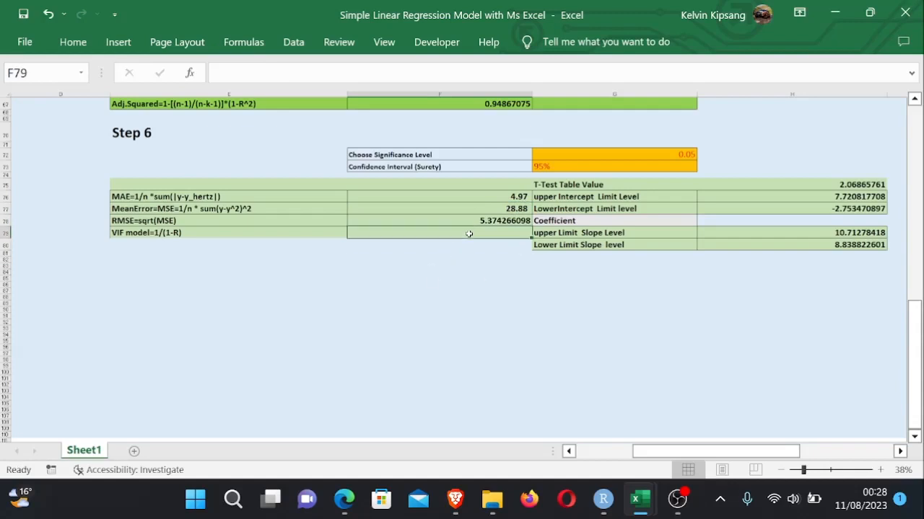
type("=1/(")
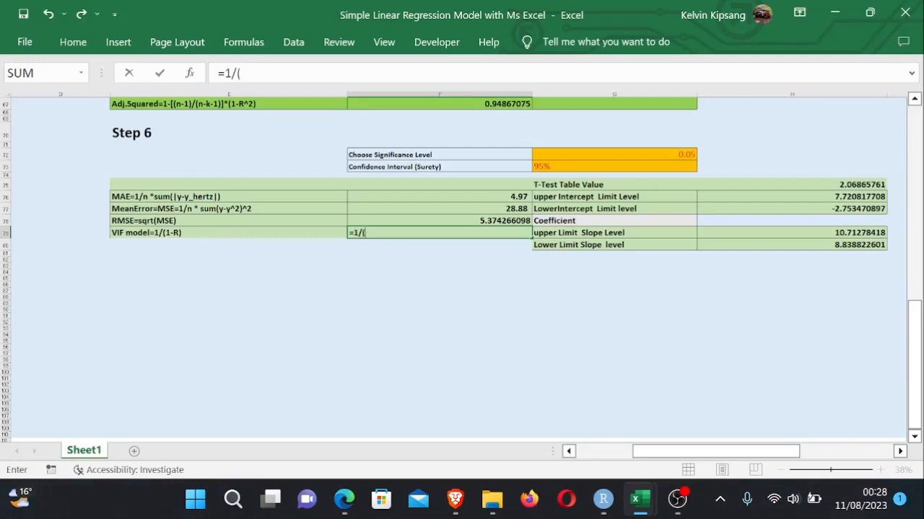
- Complete the VIF formula in F79 as =1/(1-F66), using the R-squared value
type("10-")
key("BackSpace")
key("BackSpace")
left_click_drag(915, 330, 915, 319)
left_click(499, 135)
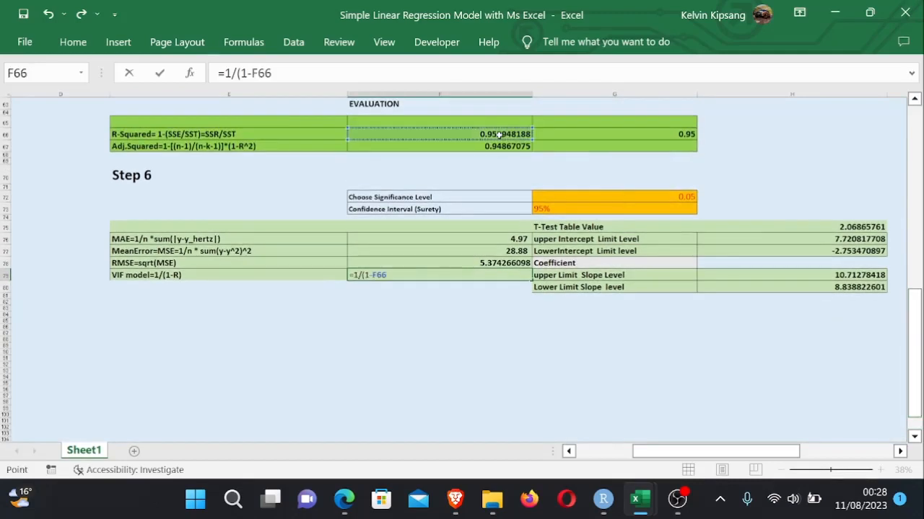
type(")")
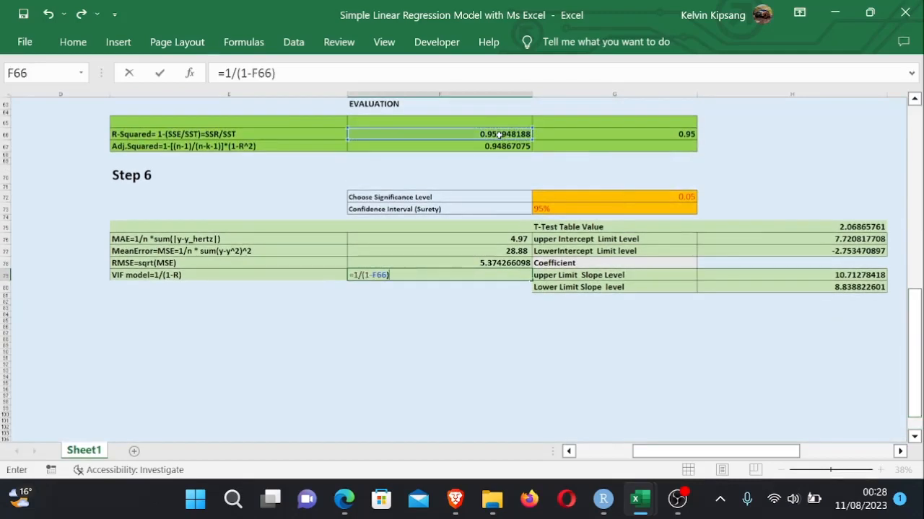
key("Return")
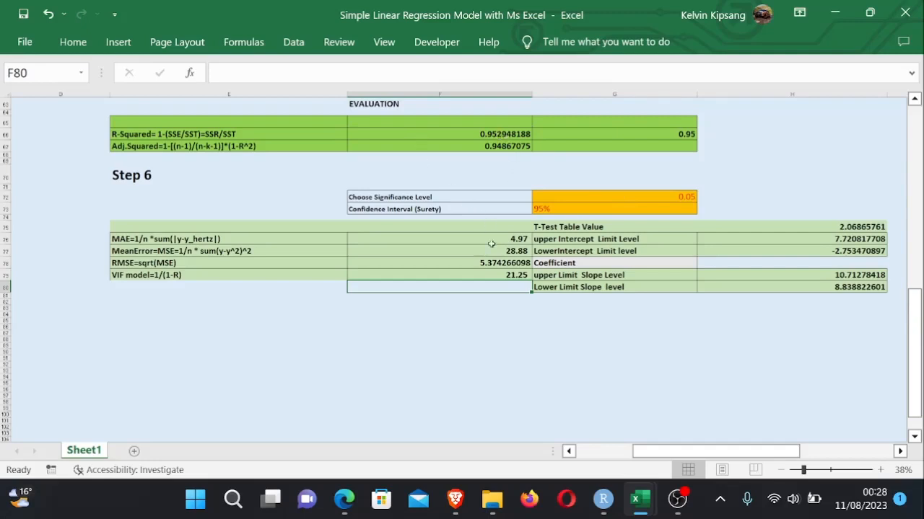
- Change the VIF label in E79 to VIF model=1-(1-R)
double_click(517, 275)
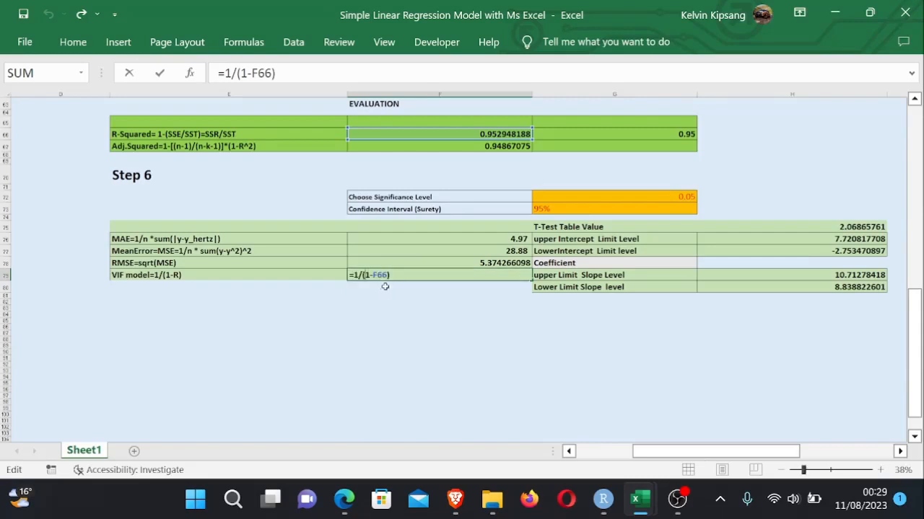
key("Return")
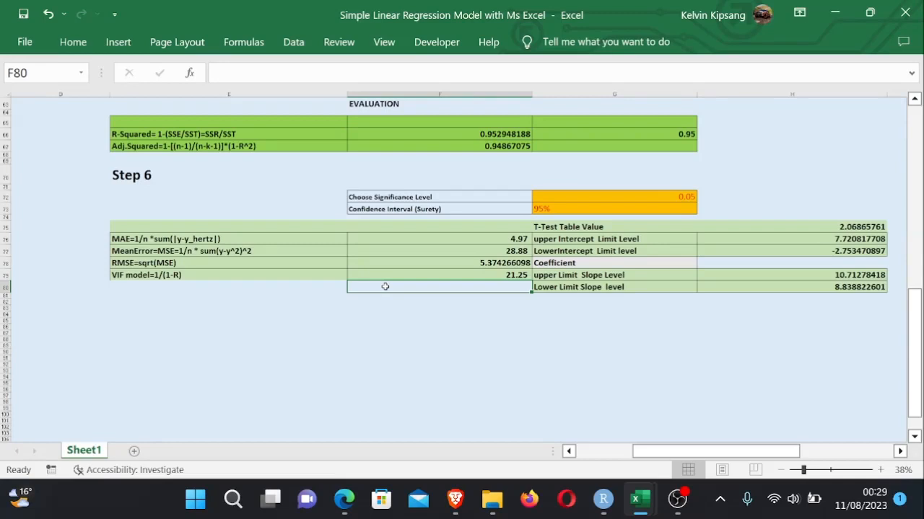
key("Down")
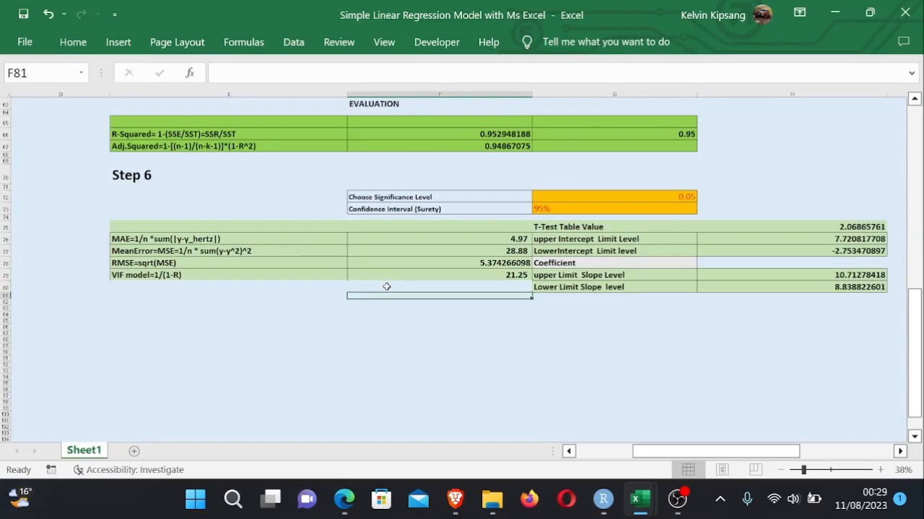
double_click(163, 275)
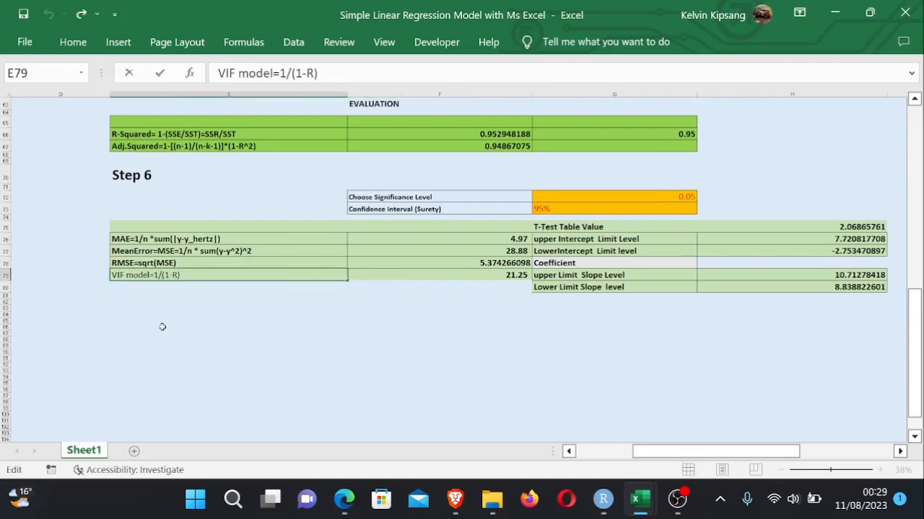
key("BackSpace")
type("-")
left_click(321, 303)
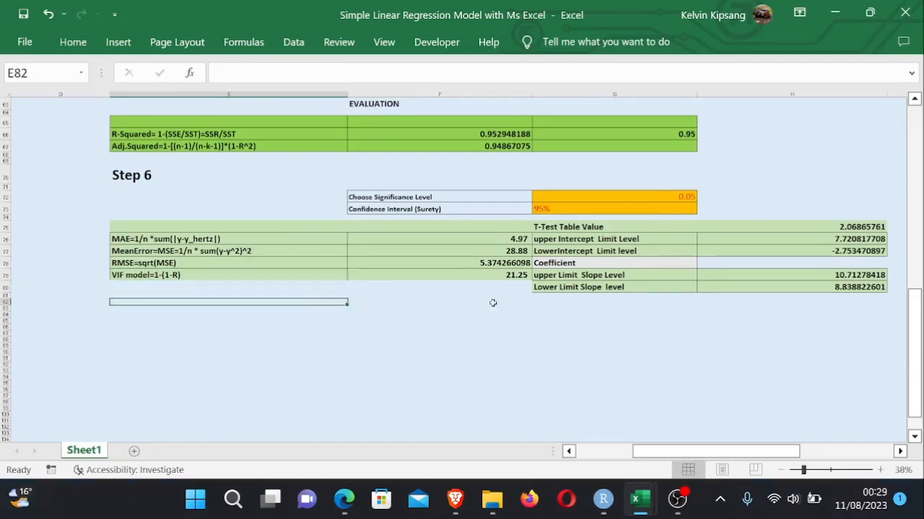
- Rewrite the VIF formula in F79 as =1-(1/F66)
double_click(511, 274)
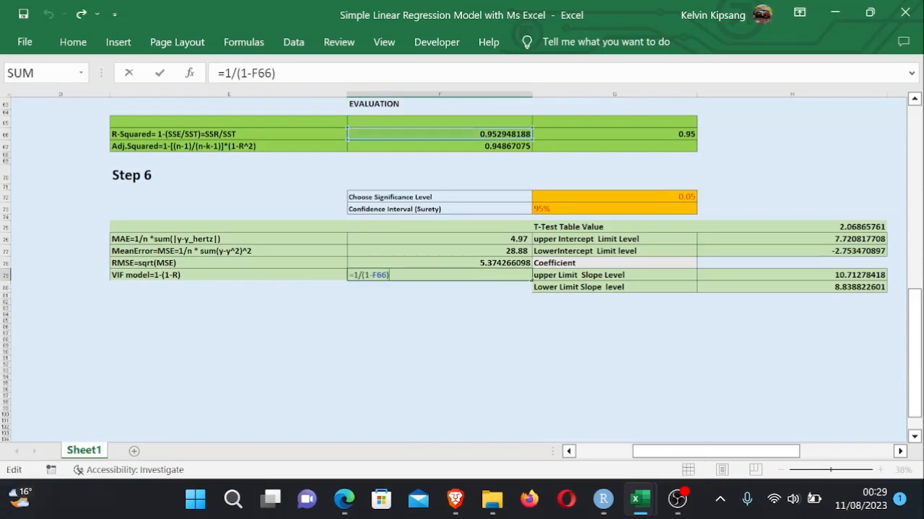
key("BackSpace")
key("BackSpace")
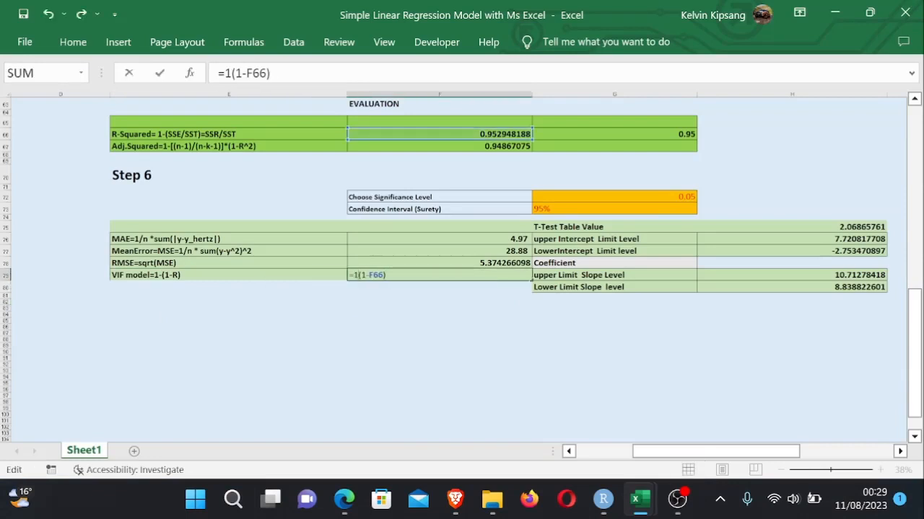
type("1-")
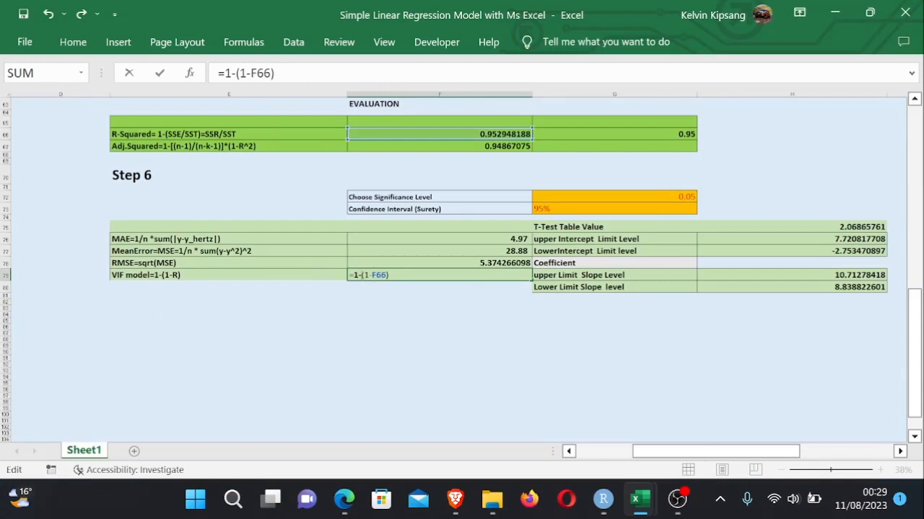
key("BackSpace")
type("/")
key("Return")
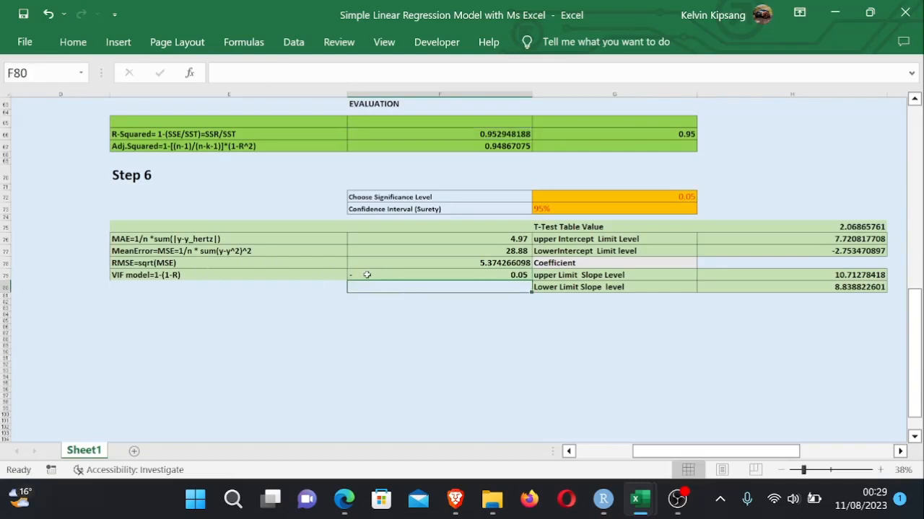
- Change the VIF formula in F79 to =1/(1/F66)
double_click(367, 275)
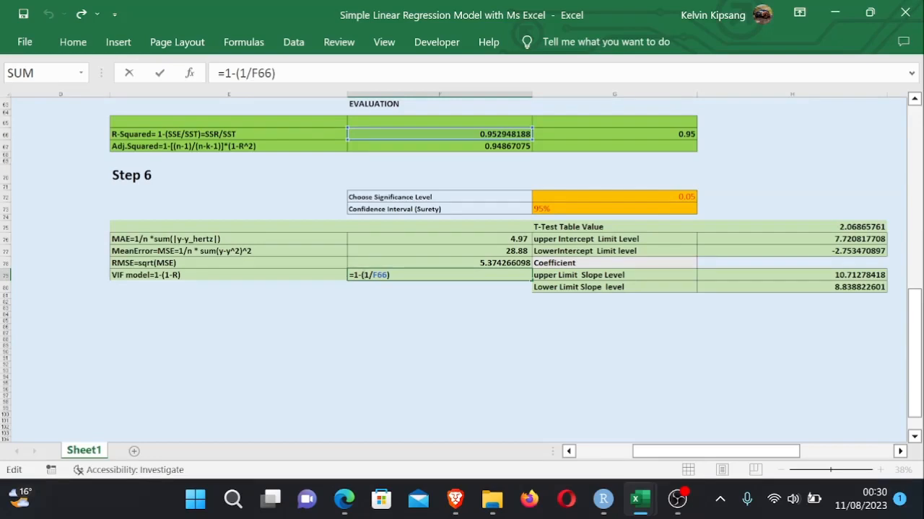
key("BackSpace")
type("/")
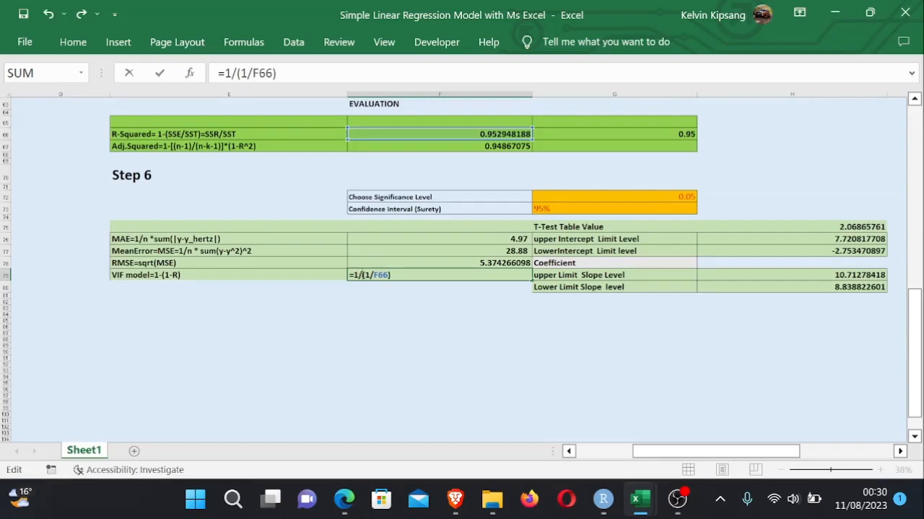
key("Return")
left_click(470, 302)
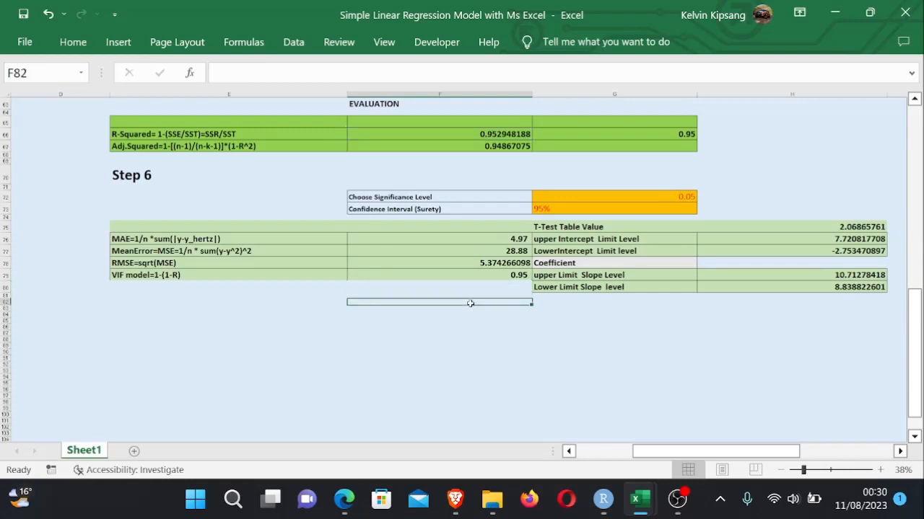
- Review the VIF label in E79 and its formula in F79
left_click_drag(722, 451, 721, 452)
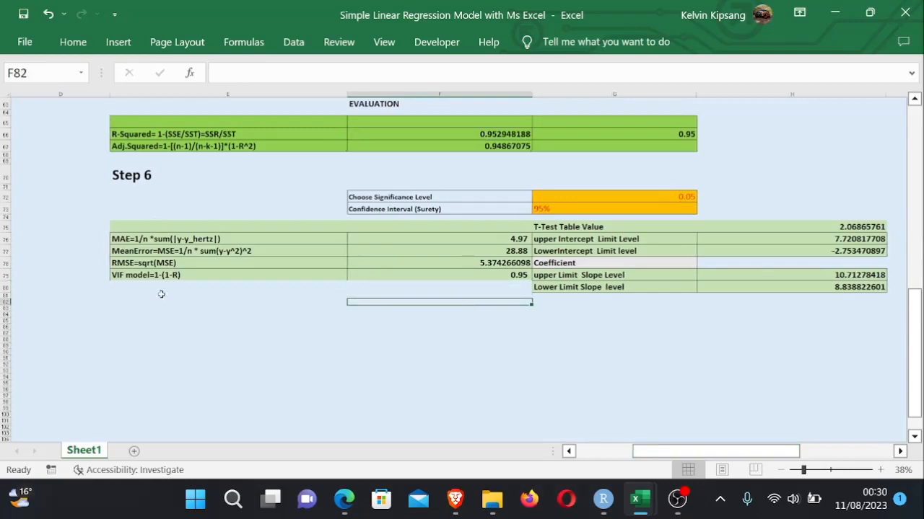
left_click(253, 274)
key("F2")
key("Return")
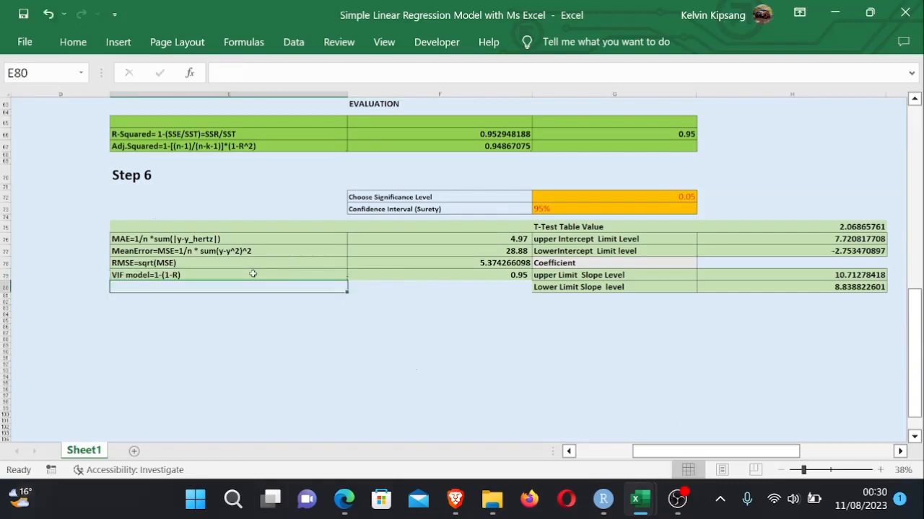
double_click(505, 275)
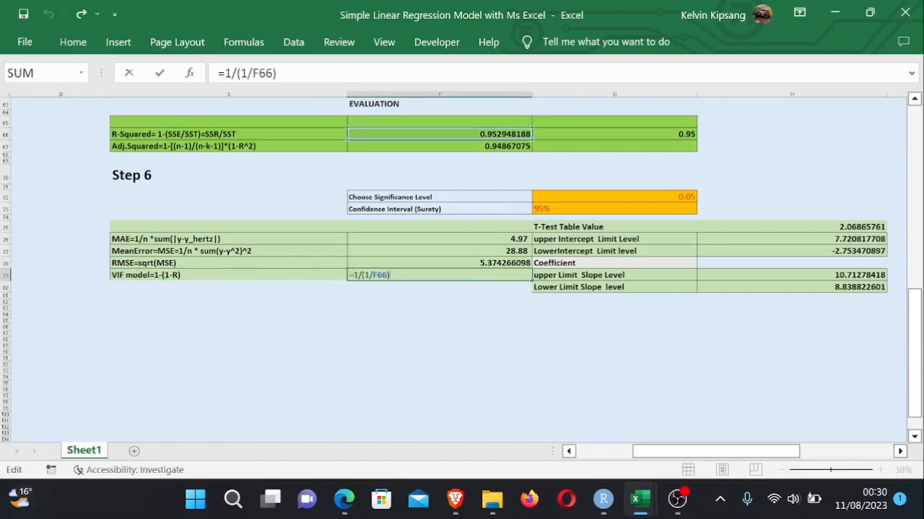
key("Return")
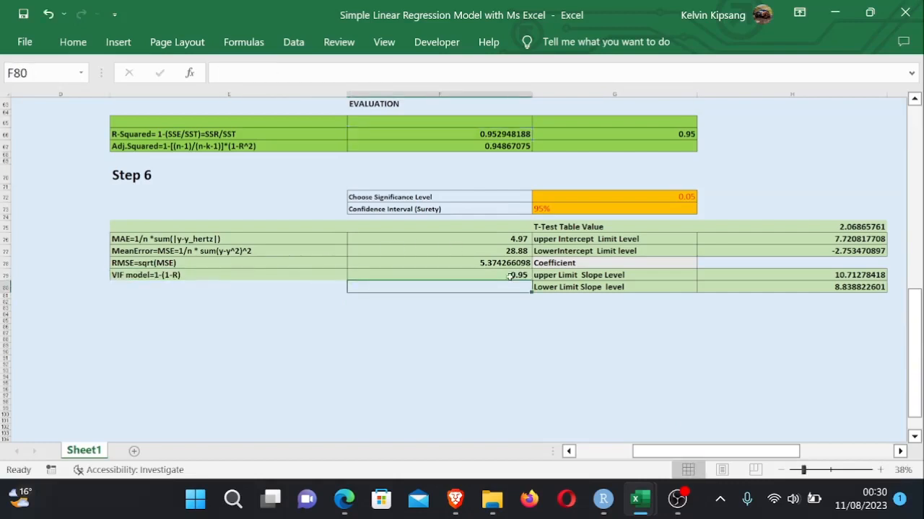
- Clear the VIF label and formula from E79:F79
left_click(128, 277)
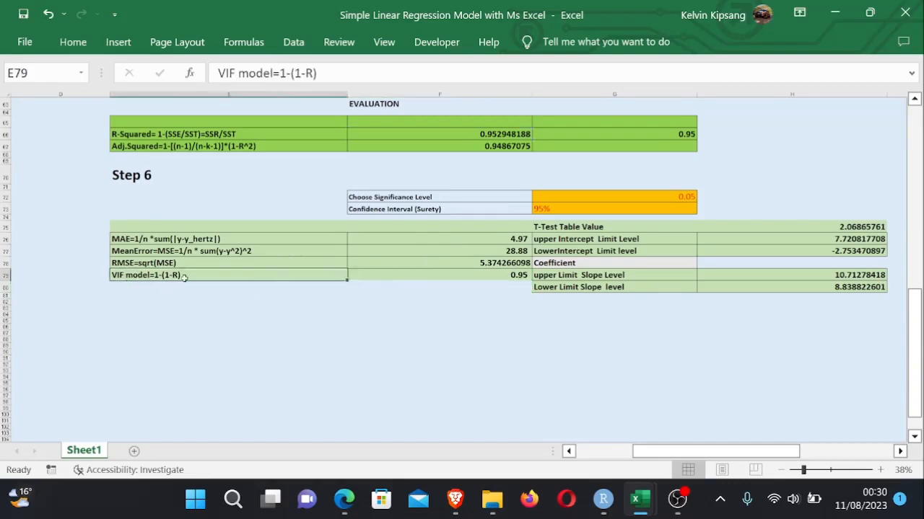
left_click_drag(184, 278, 446, 277)
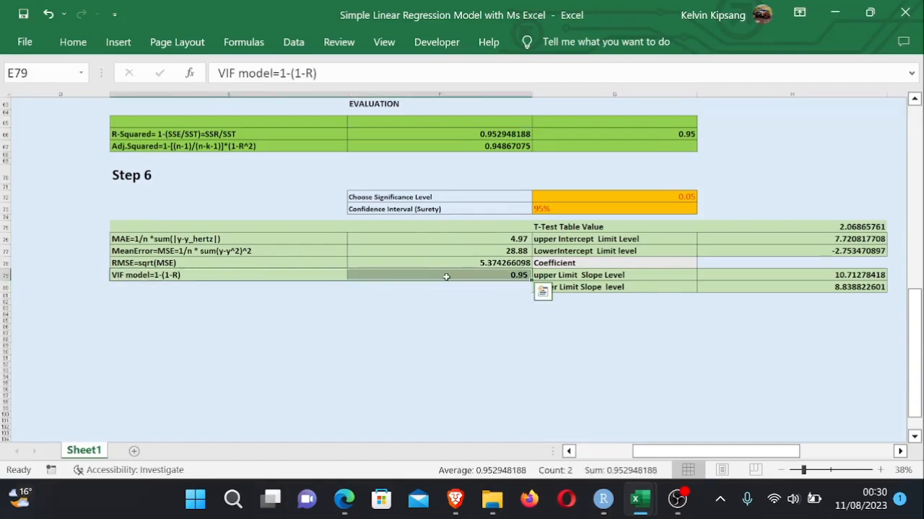
key("Delete")
left_click(495, 300)
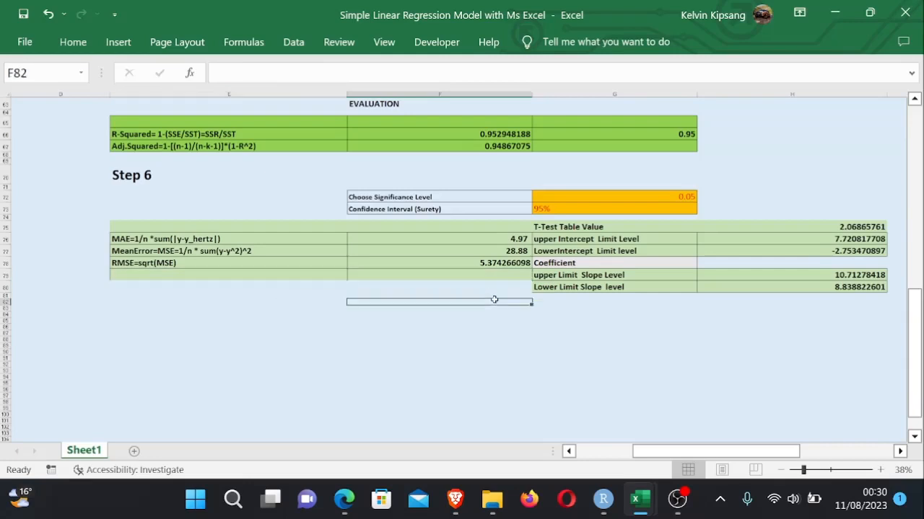
- Clear the TV and Sales input data, including headers, from the input columns at the top of the sheet
left_click(651, 379)
left_click_drag(919, 354, 916, 348)
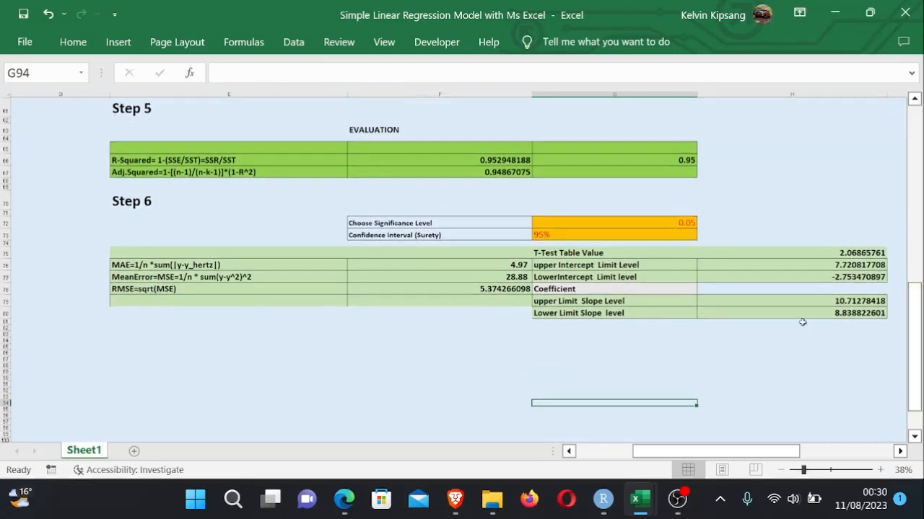
left_click(774, 320)
scroll(774, 321, "down", 3, "ctrl")
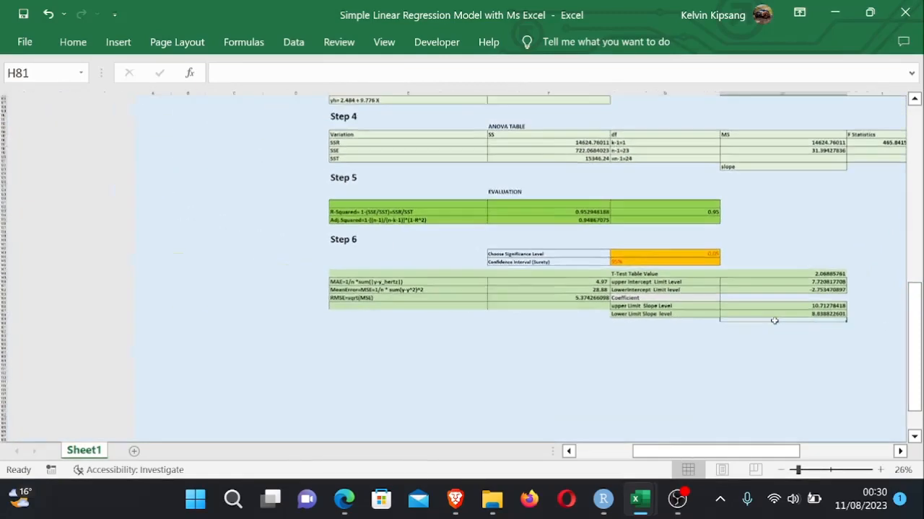
left_click_drag(917, 311, 889, 156)
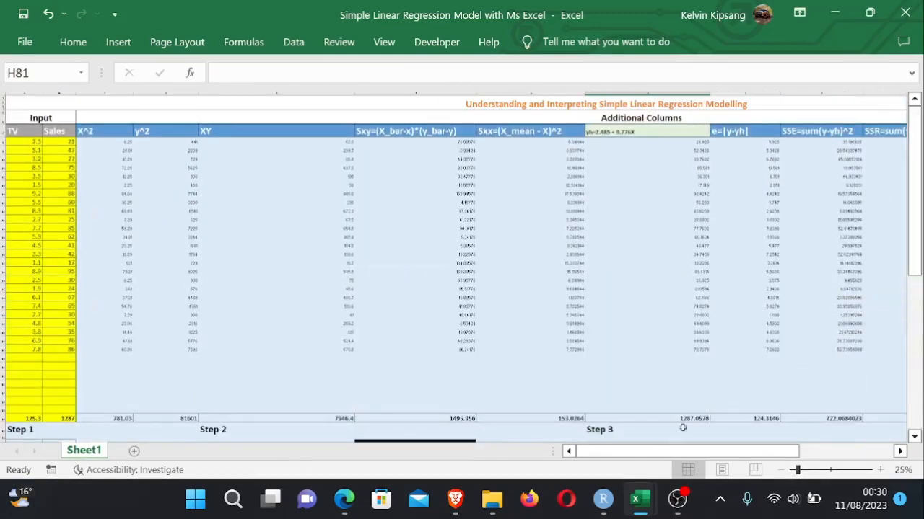
left_click_drag(658, 453, 628, 462)
left_click_drag(917, 209, 915, 126)
left_click_drag(22, 131, 59, 349)
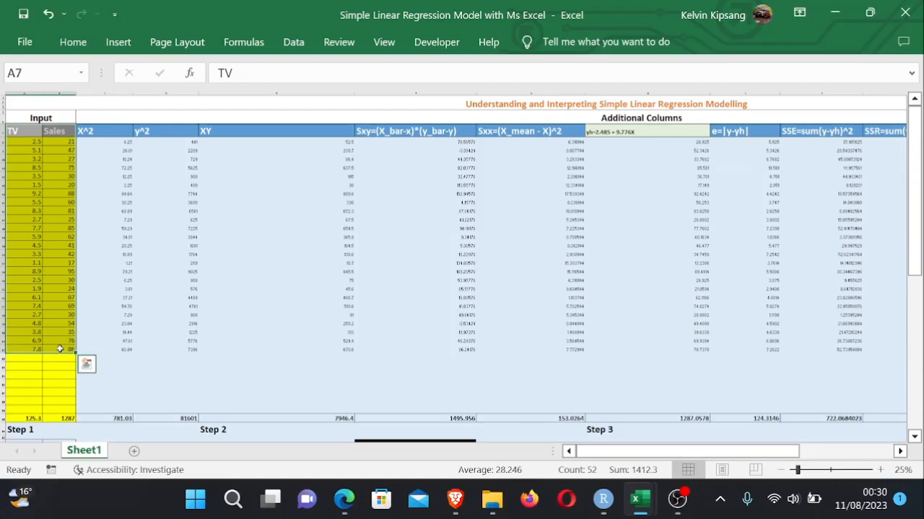
key("Delete")
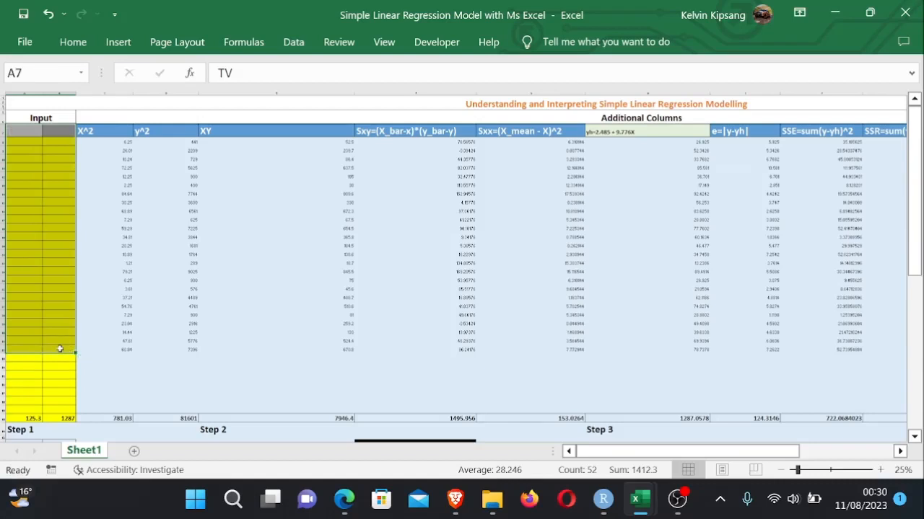
- Switch to the Test model data workbook and copy the x and y values in A2:B11
left_click(268, 291)
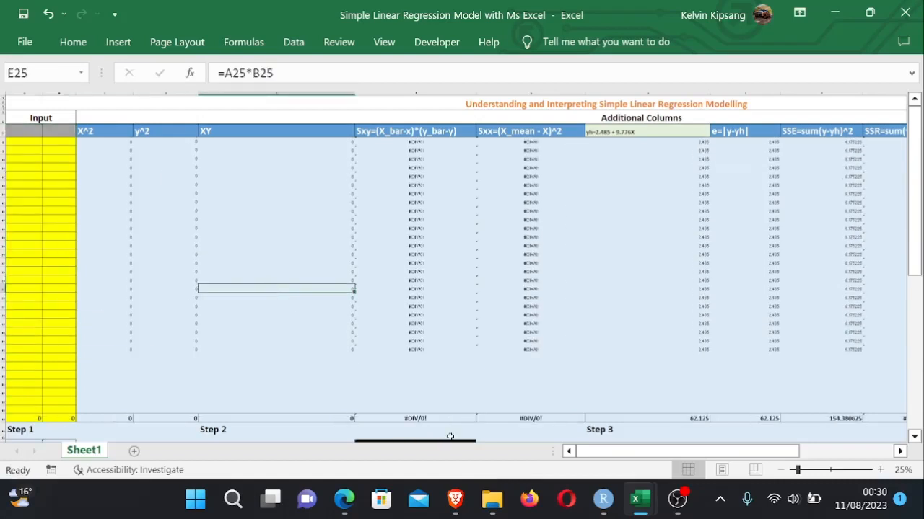
left_click(541, 403)
mouse_move(641, 501)
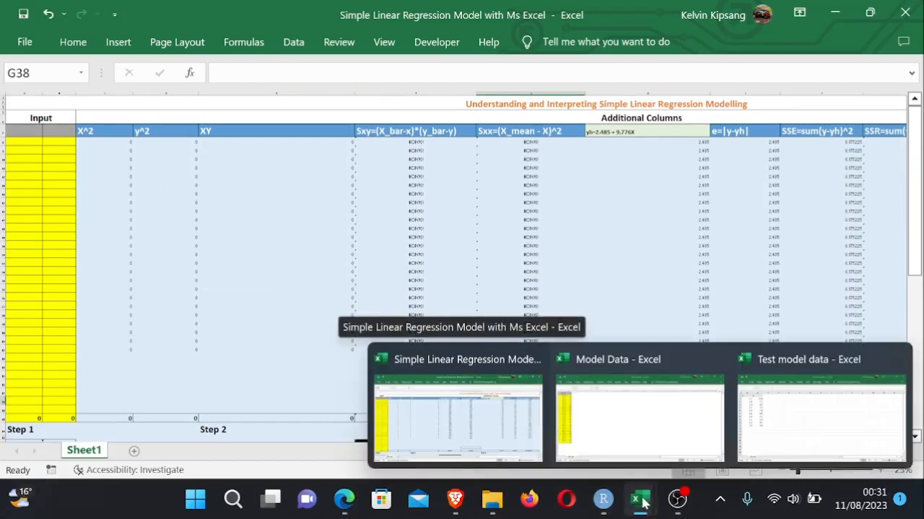
left_click(773, 409)
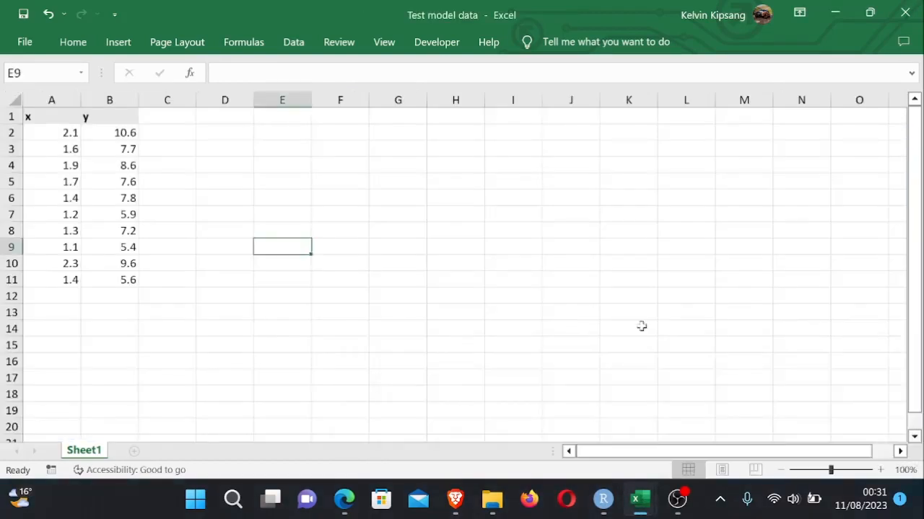
left_click_drag(45, 134, 132, 282)
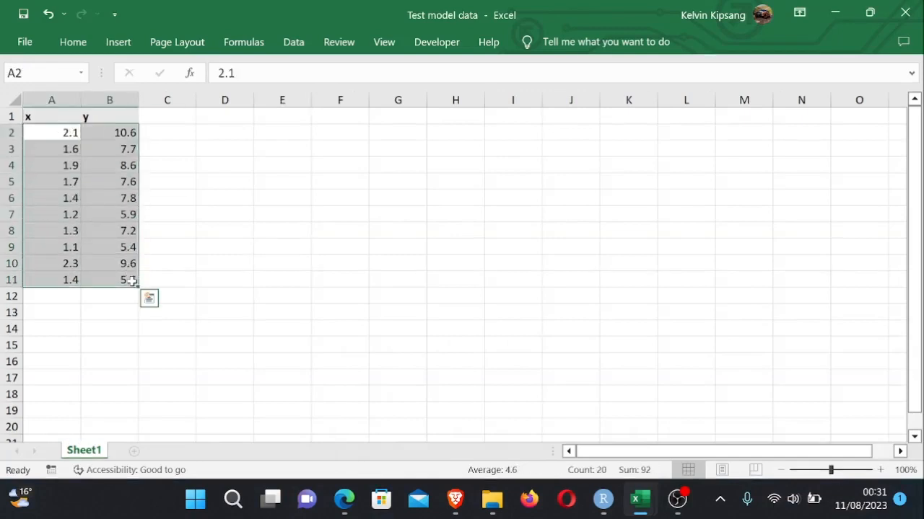
key("ctrl+c")
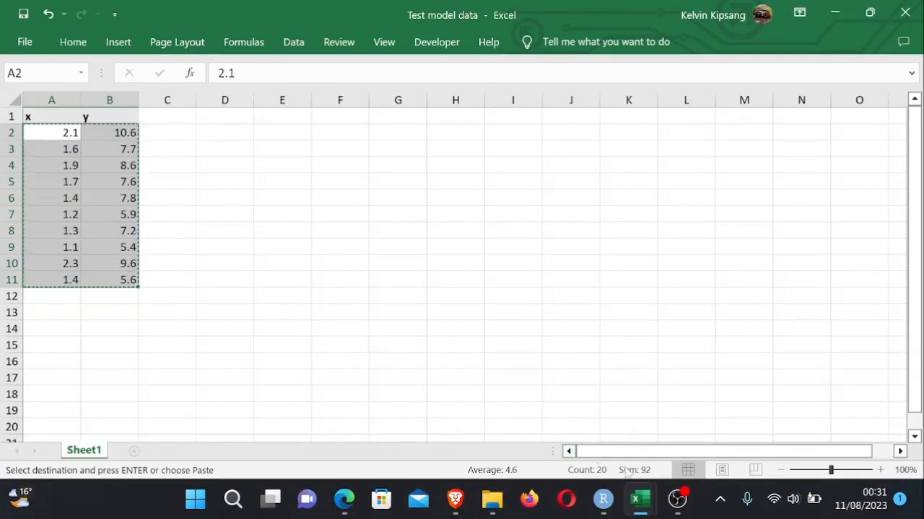
- Return to the regression workbook and paste the x and y values into the input columns starting at A7
mouse_move(647, 500)
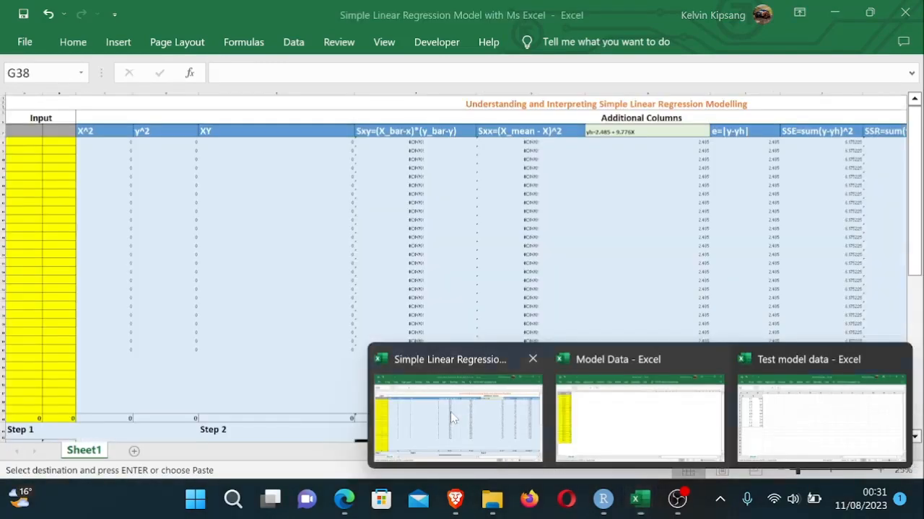
left_click(451, 412)
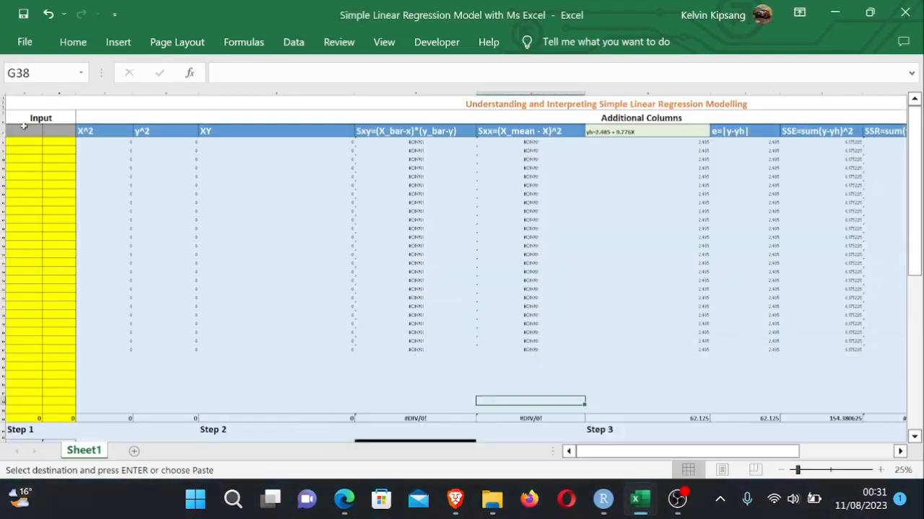
left_click_drag(24, 139, 56, 289)
key("ctrl+v")
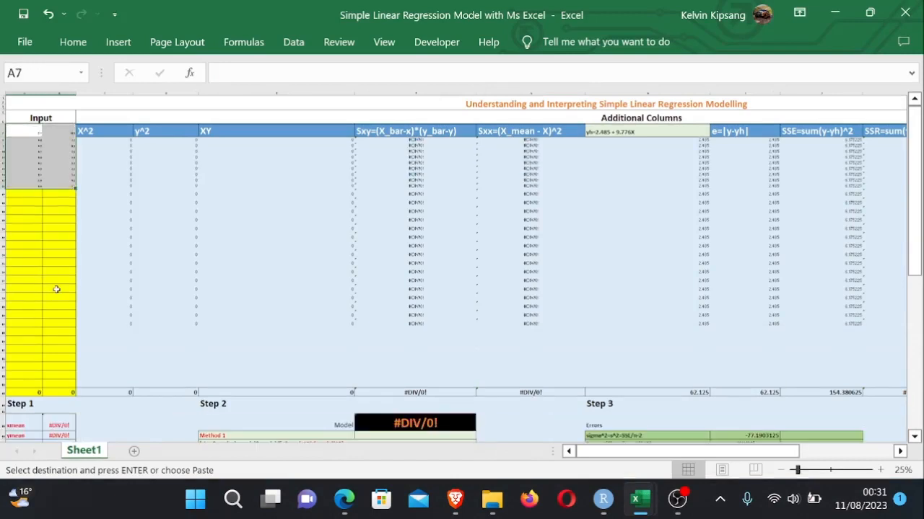
left_click(266, 279)
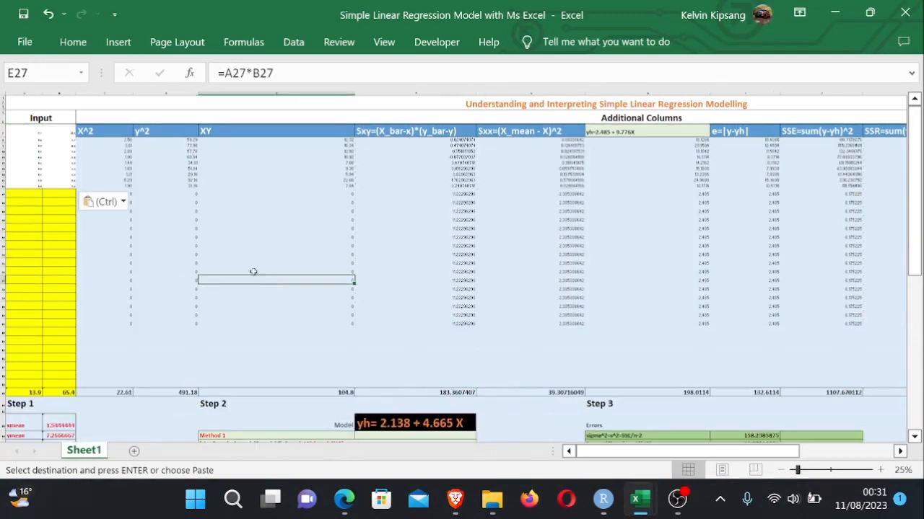
- Try editing the X^2 formula, then undo the changes back to the original TV and Sales input data
double_click(151, 262)
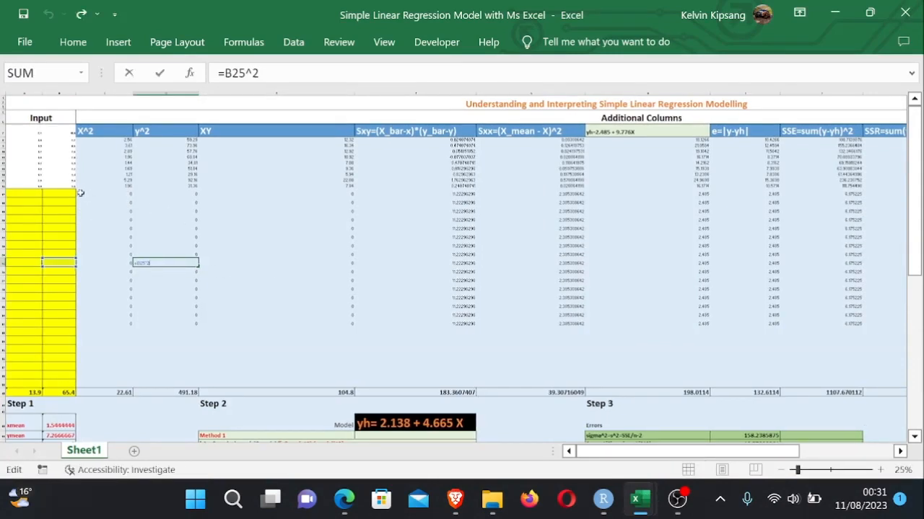
left_click_drag(83, 193, 896, 338)
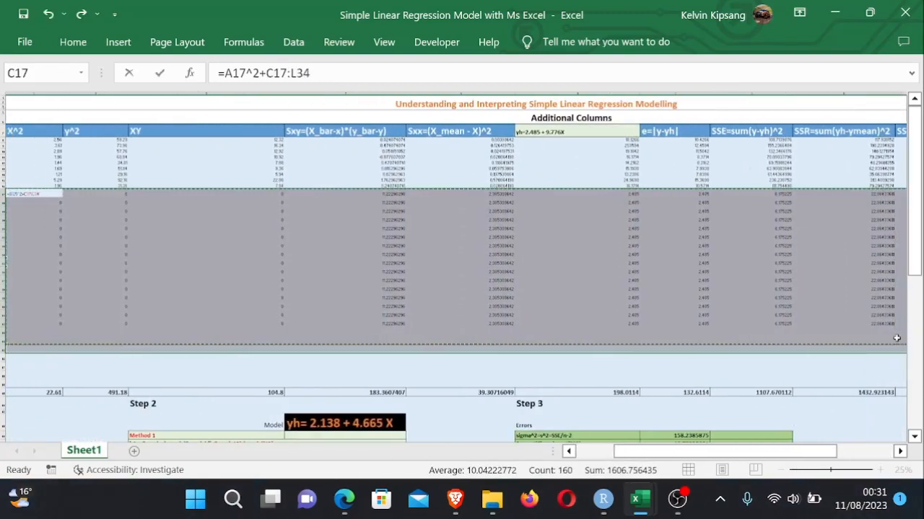
key("Delete")
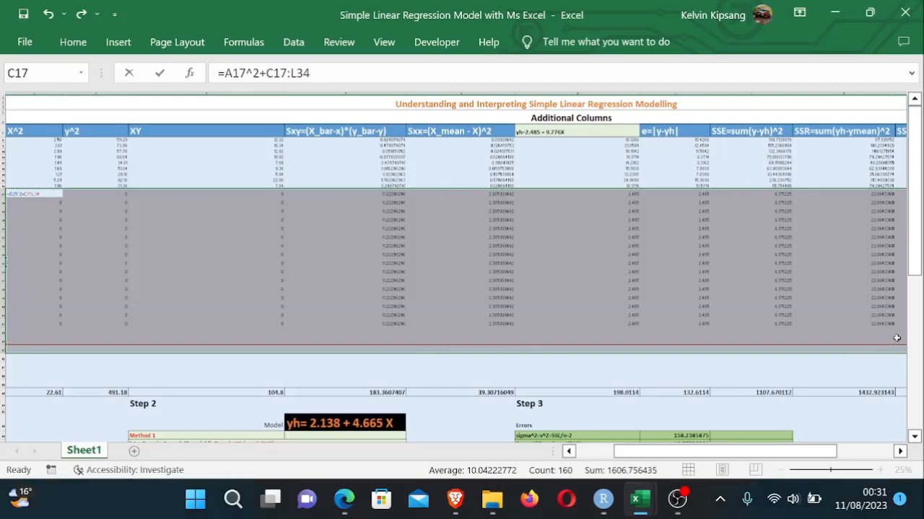
key("Return")
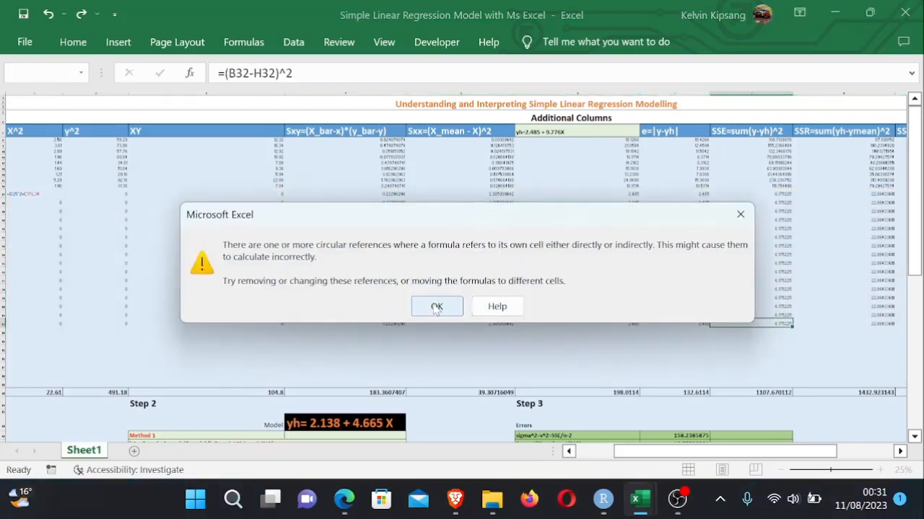
left_click(737, 216)
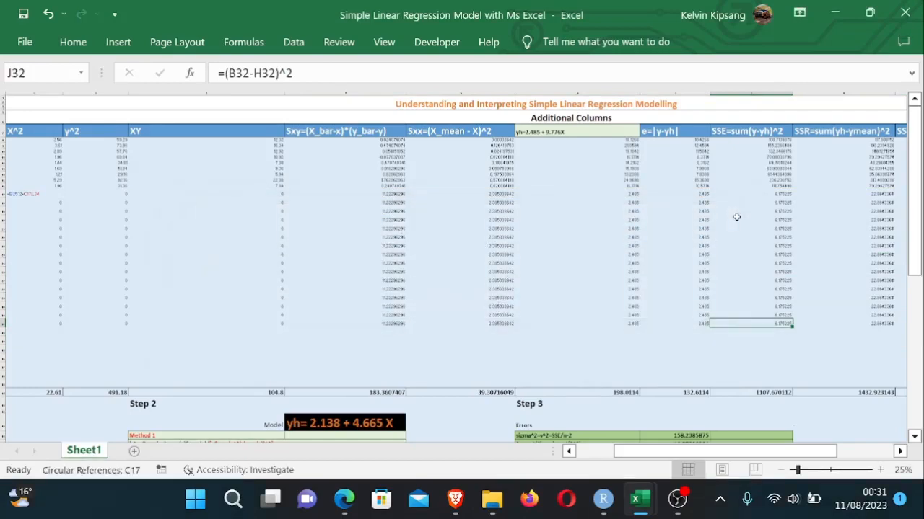
key("ctrl+z")
key("ctrl+z")
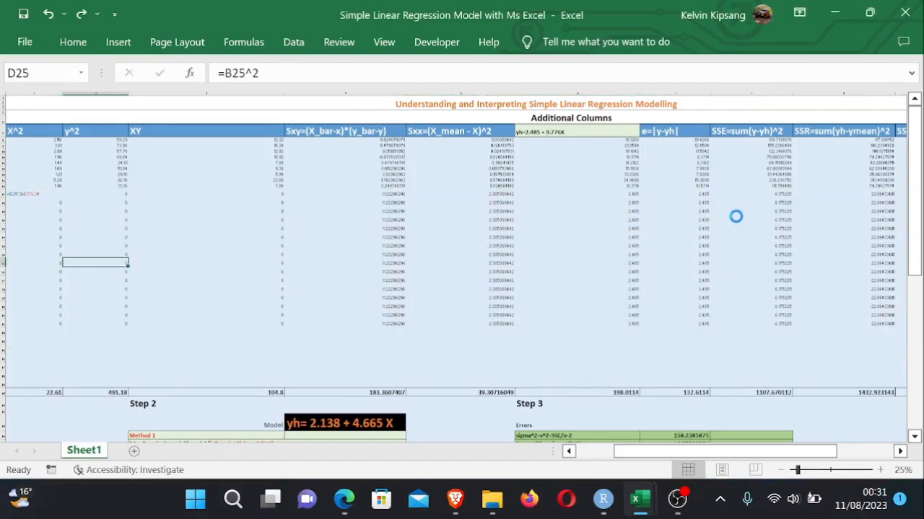
key("ctrl+z")
key("ctrl+v")
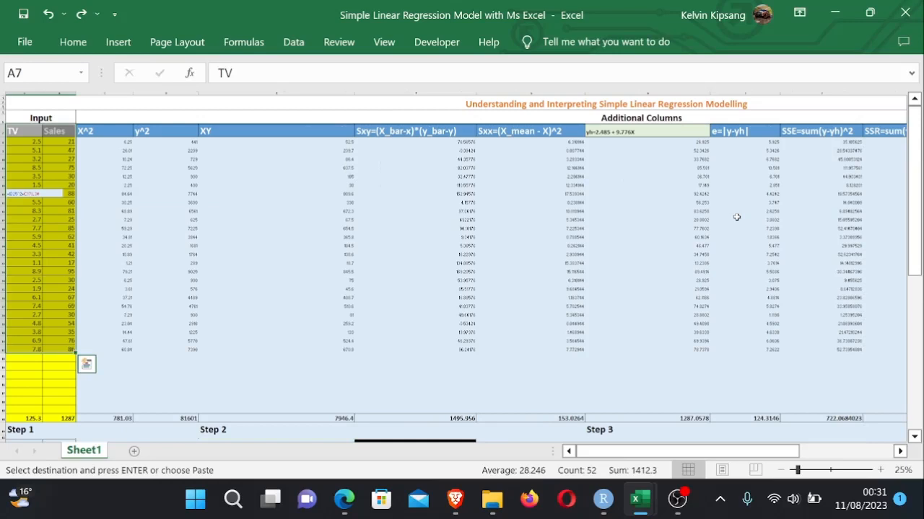
- Inspect the y^2 column formula and review the calculated results down through Step 6
left_click(260, 246)
double_click(101, 245)
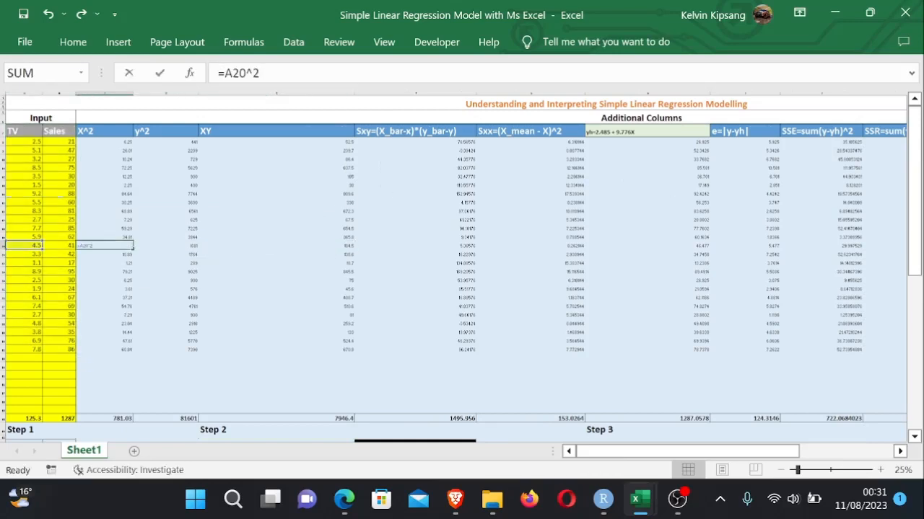
left_click(109, 324)
left_click(443, 350)
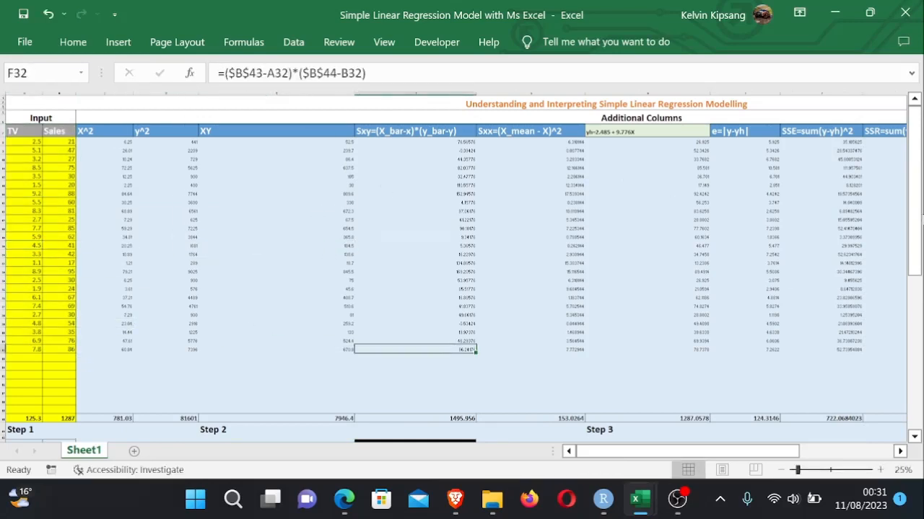
left_click_drag(914, 210, 908, 358)
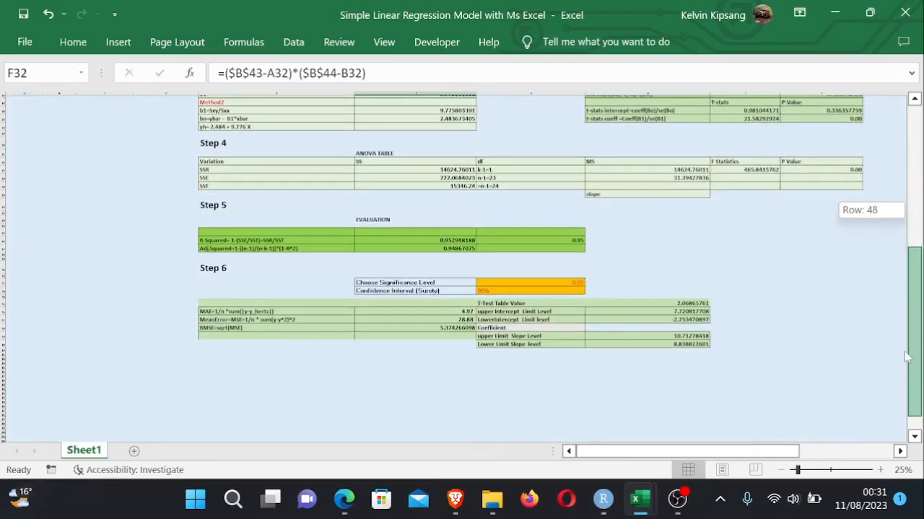
left_click_drag(907, 358, 912, 205)
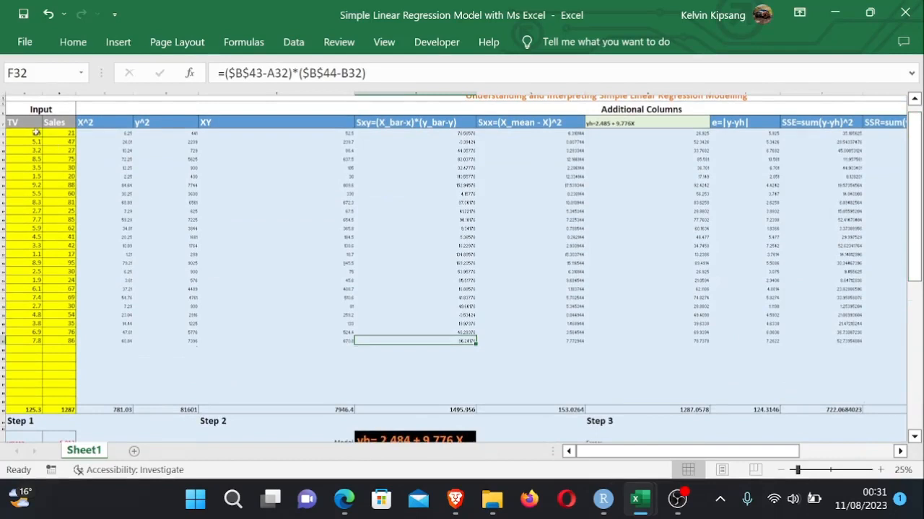
- Clear the TV and Sales input data, including headers, from the input columns
left_click_drag(24, 123, 58, 352)
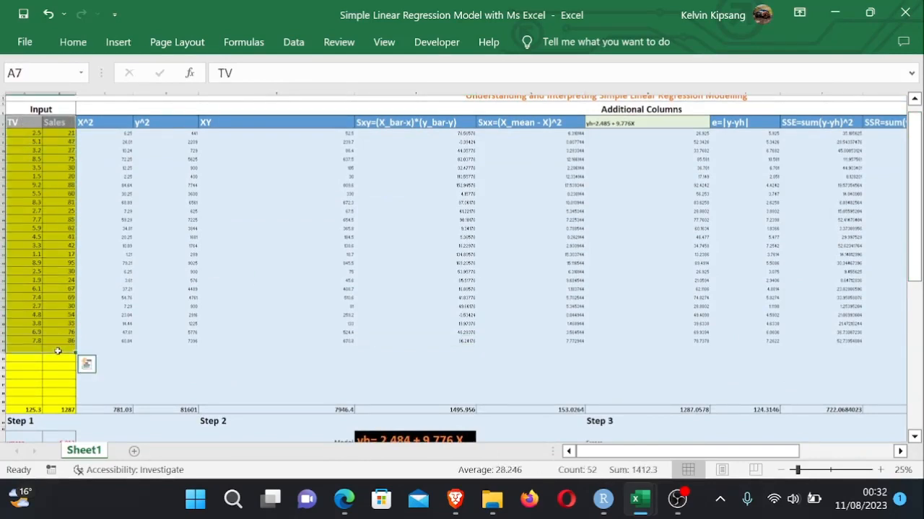
key("Delete")
left_click(294, 249)
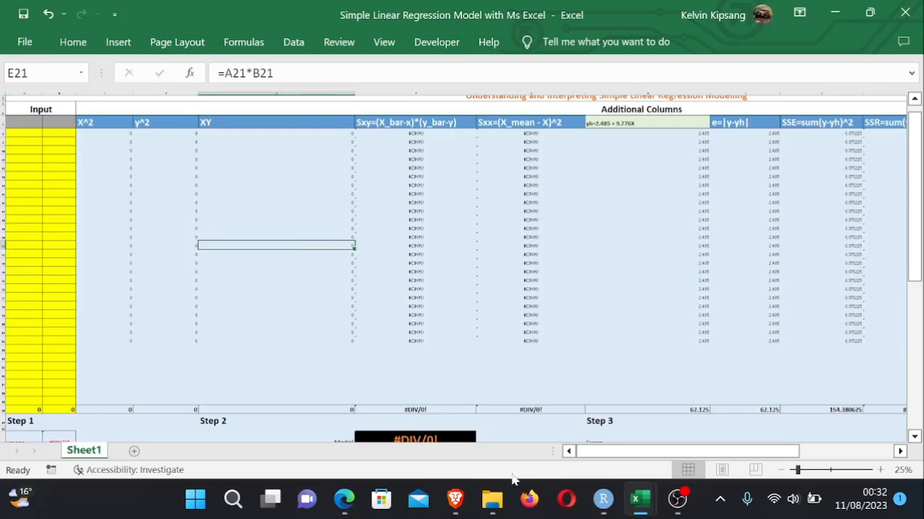
- Switch to the Test model data workbook and copy the x and y data with headers in A1:B11
mouse_move(639, 499)
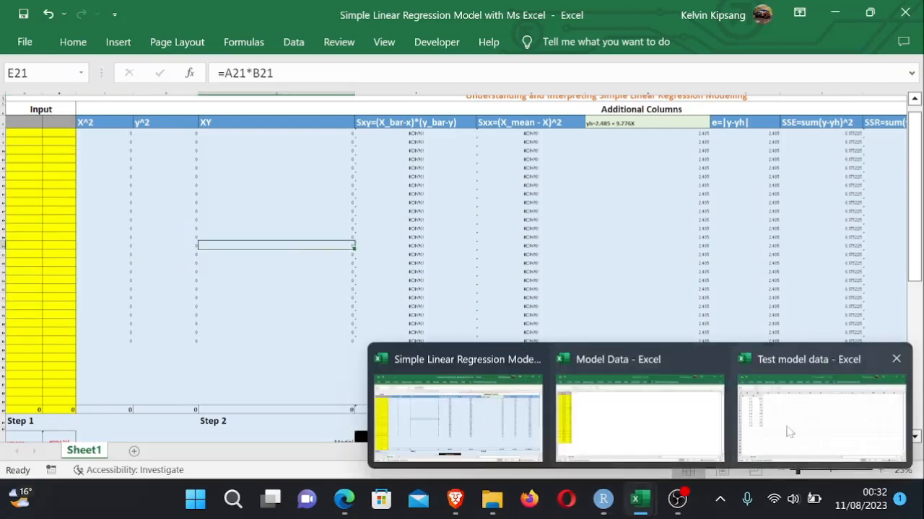
left_click(789, 431)
left_click(215, 166)
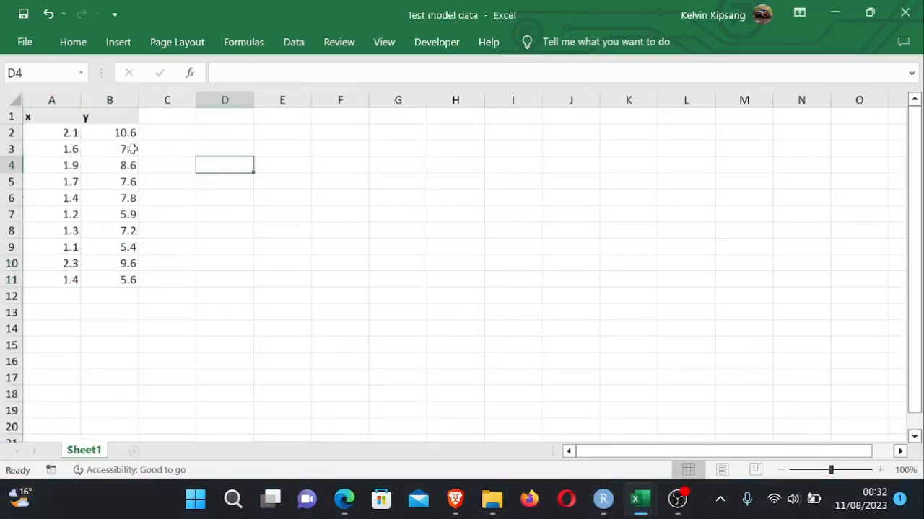
left_click_drag(50, 115, 114, 281)
key("ctrl+c")
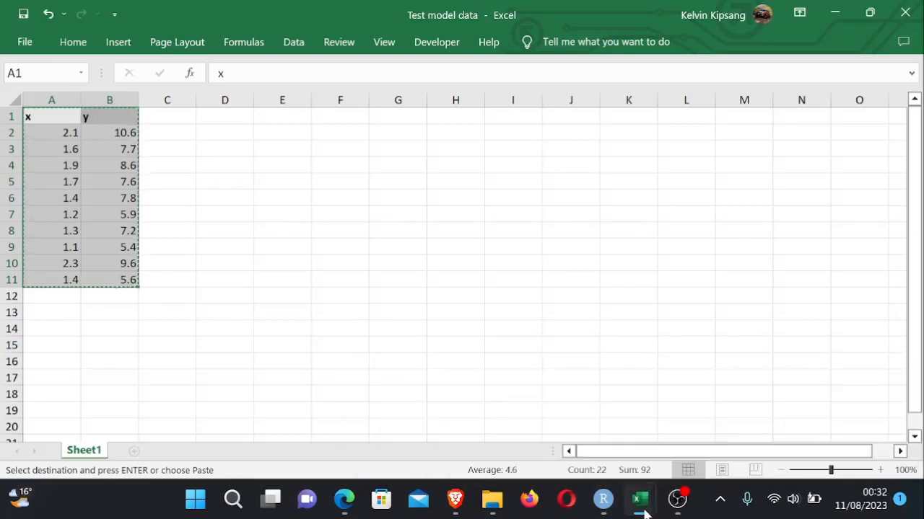
- Return to the regression workbook and paste the x and y data into the input columns at A7
mouse_move(644, 510)
left_click(442, 410)
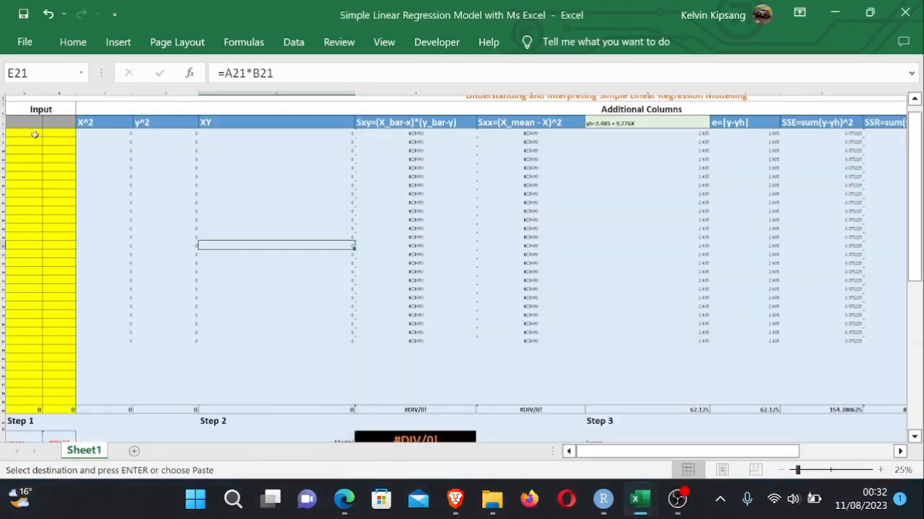
left_click_drag(33, 133, 54, 280)
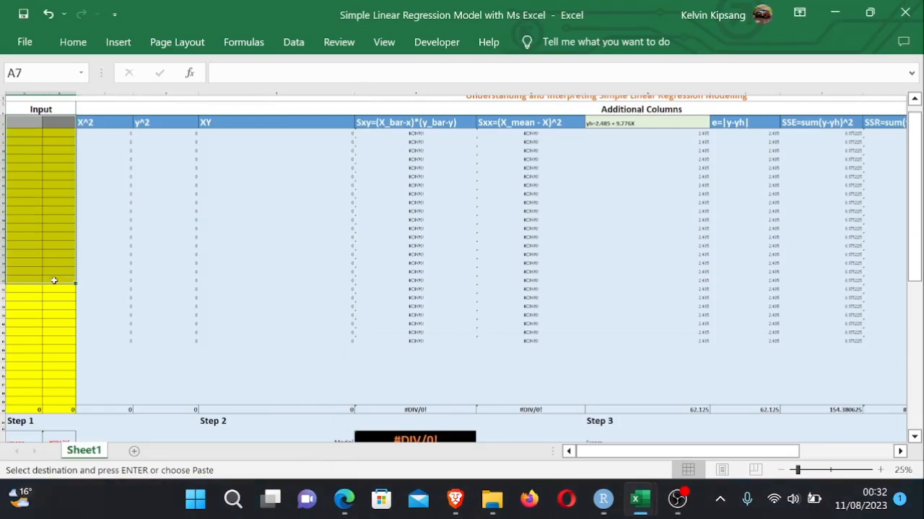
key("ctrl+v")
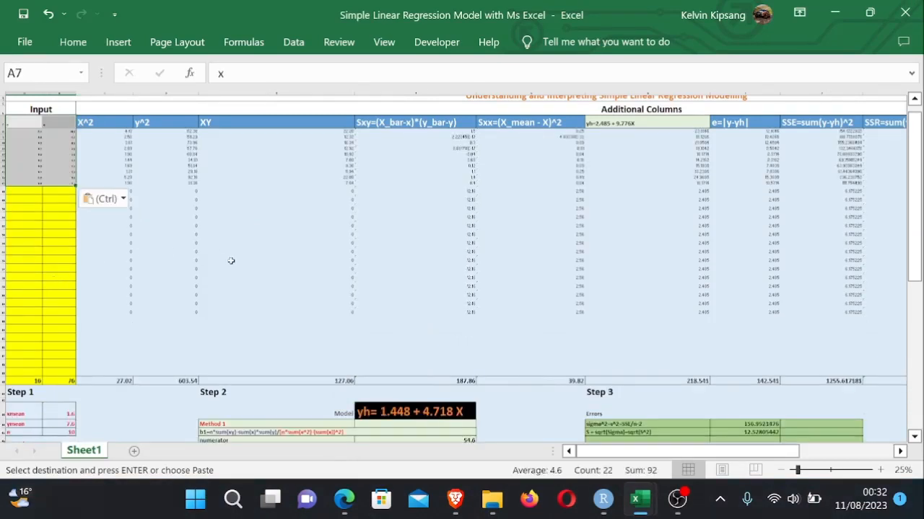
- Clear the leftover formulas in the rows below the ten data rows across the calculation columns
left_click(231, 259)
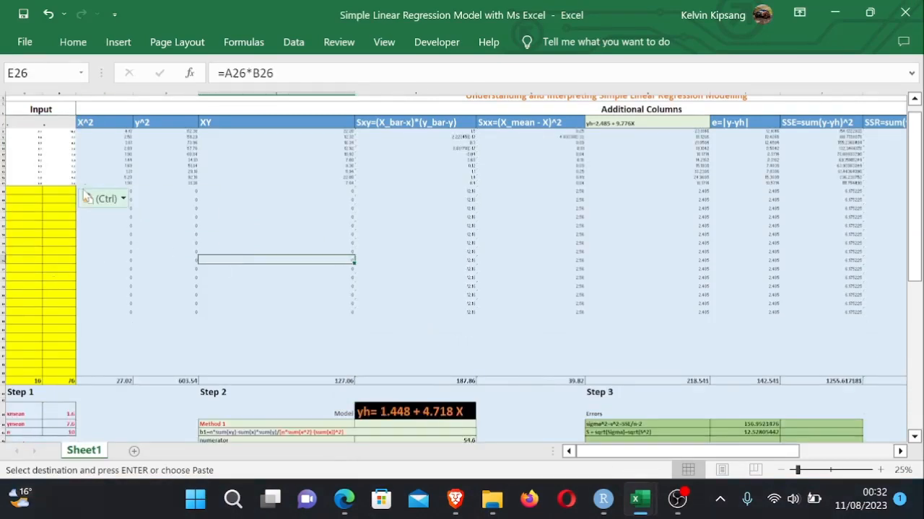
left_click_drag(67, 193, 877, 313)
key("ctrl+z")
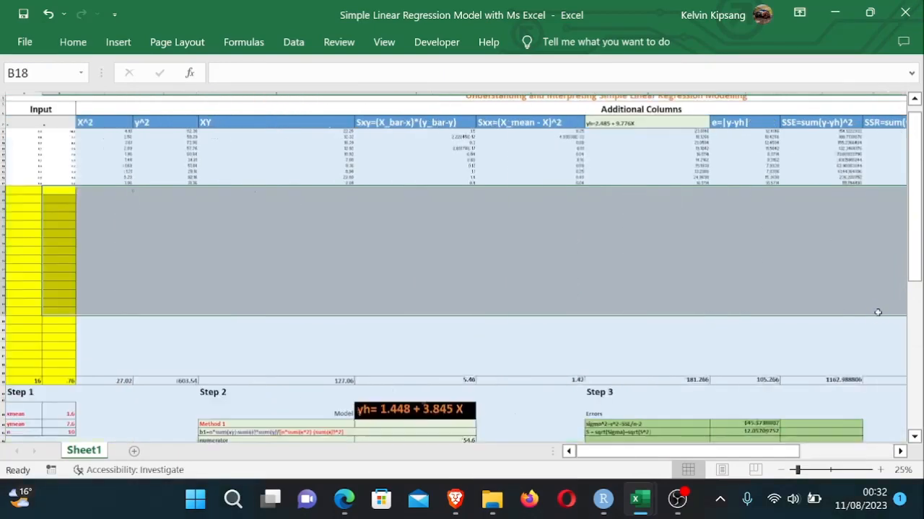
- Review the updated model equation, errors, ANOVA, evaluation and Step 6 results for the test data
left_click(511, 269)
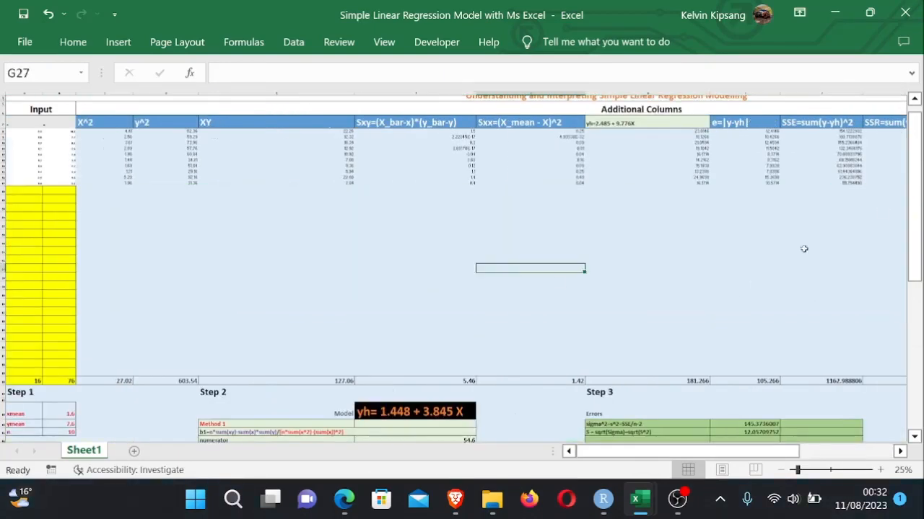
left_click(624, 192)
left_click(621, 253)
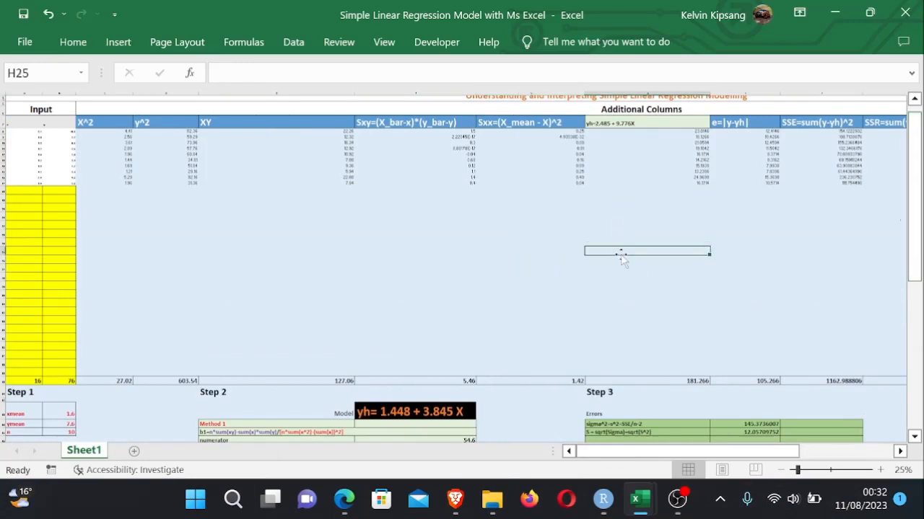
scroll(622, 260, "up", 2)
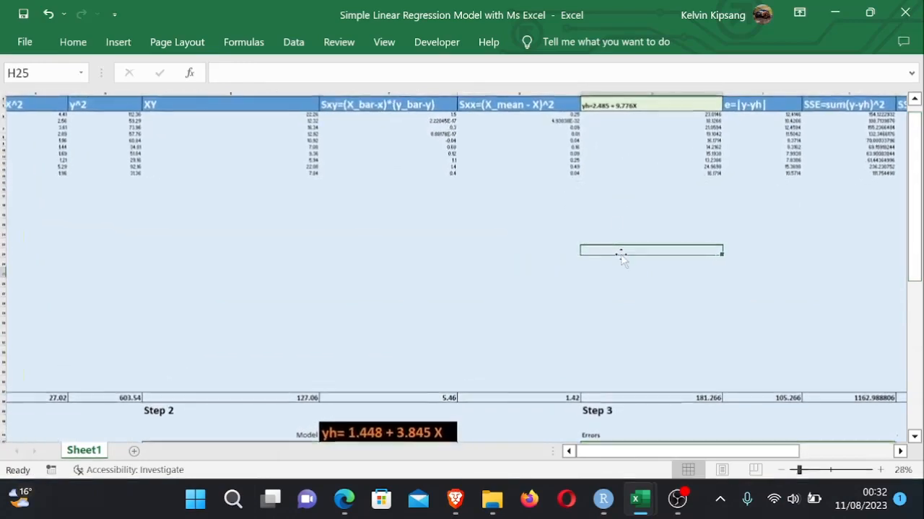
left_click(493, 196)
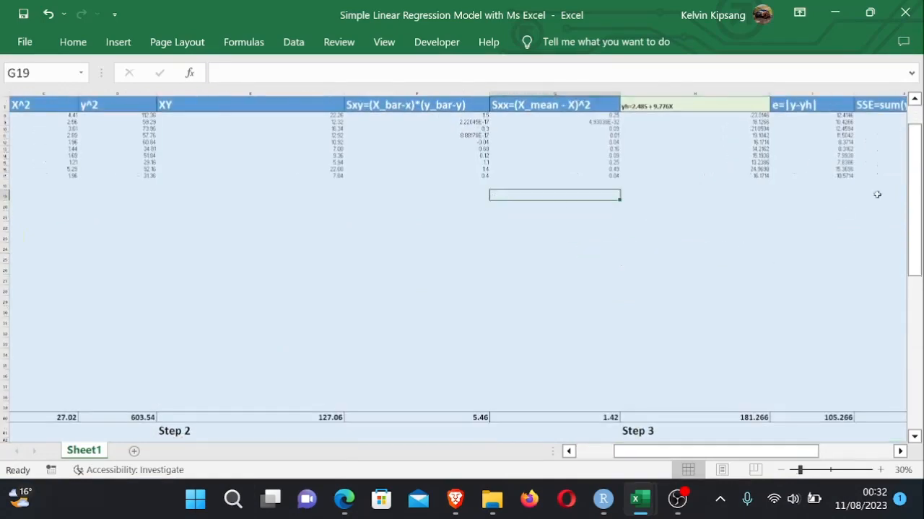
left_click_drag(916, 195, 916, 329)
left_click(831, 371)
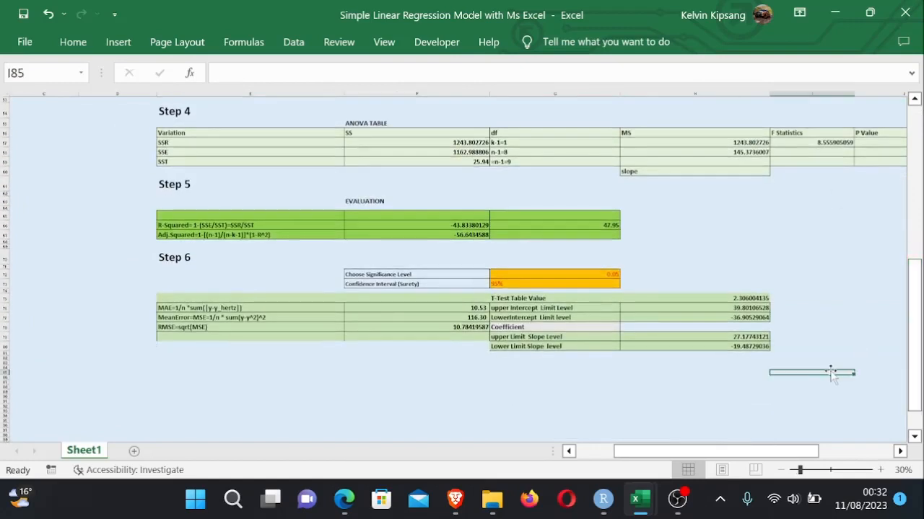
left_click(842, 337)
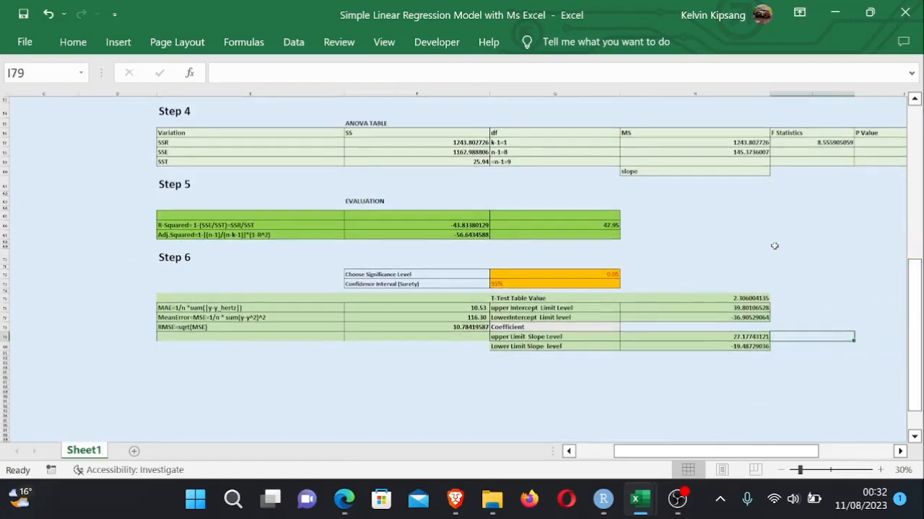
left_click(833, 247)
left_click_drag(916, 311, 900, 249)
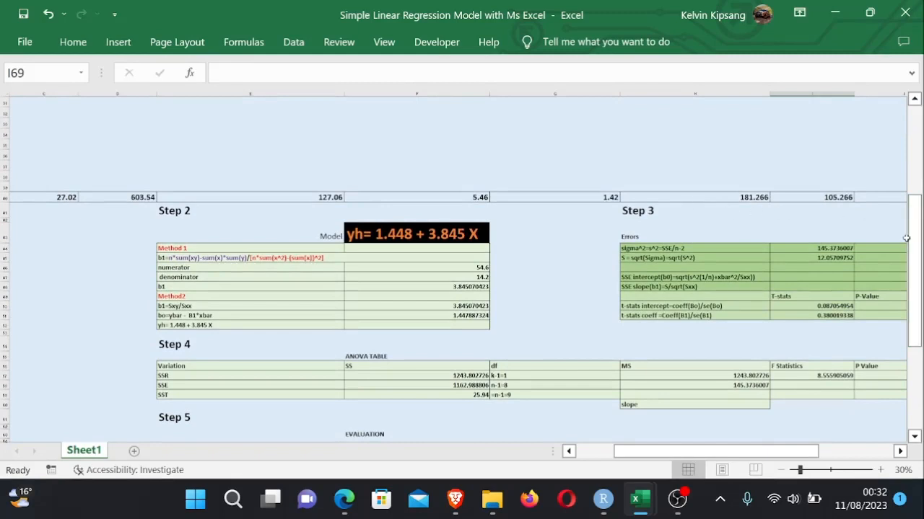
left_click_drag(915, 244, 912, 154)
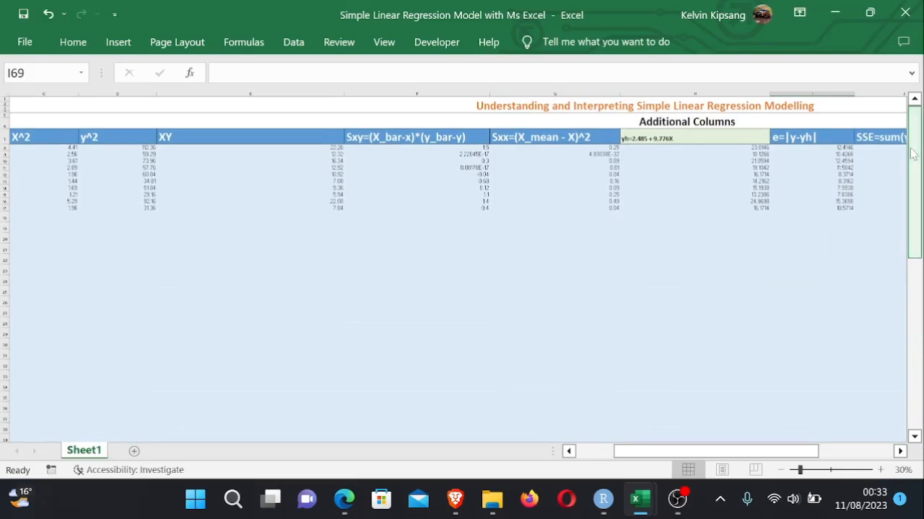
- Shorten the H7 fitted-equation header to just "yh="
double_click(675, 139)
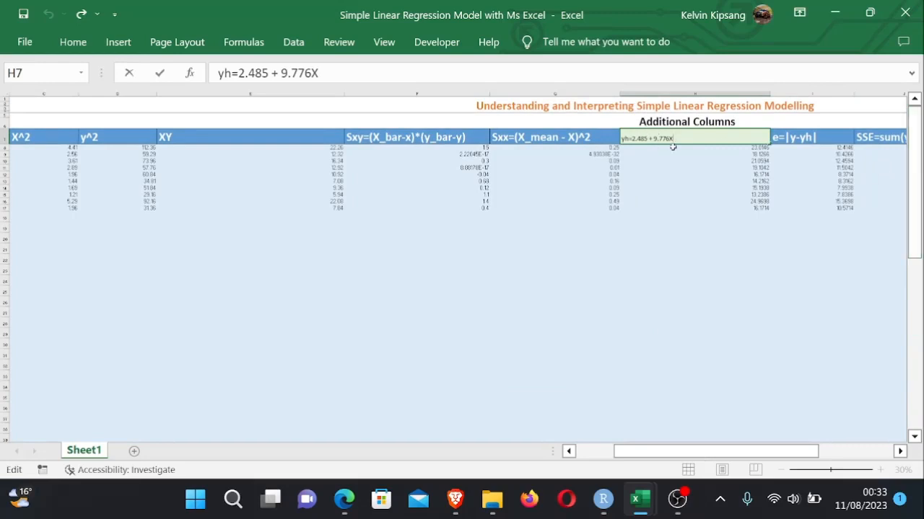
key("BackSpace")
key("BackSpace")
key("BackSpace")
key("BackSpace")
key("BackSpace")
key("BackSpace")
key("BackSpace")
key("BackSpace")
key("BackSpace")
key("BackSpace")
key("BackSpace")
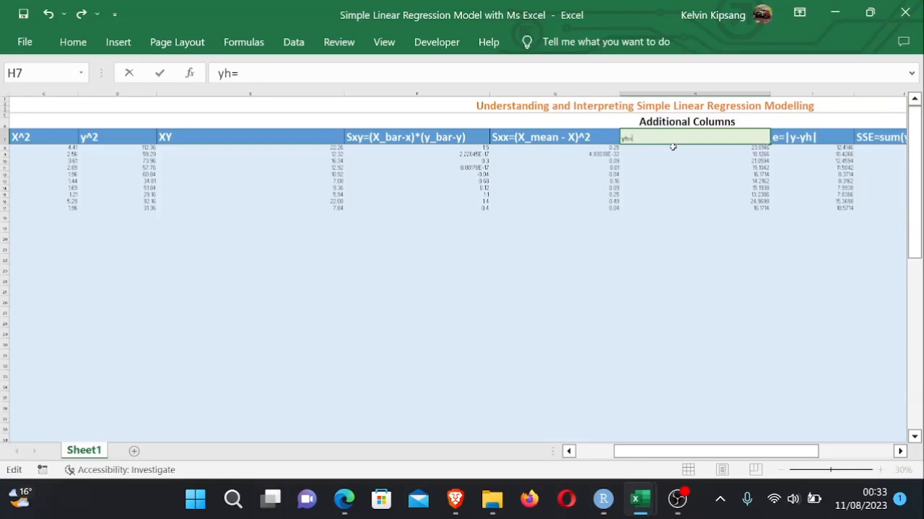
- Append an ampersand to the H7 fitted-value header, making it "yh=&"
left_click_drag(920, 177, 920, 285)
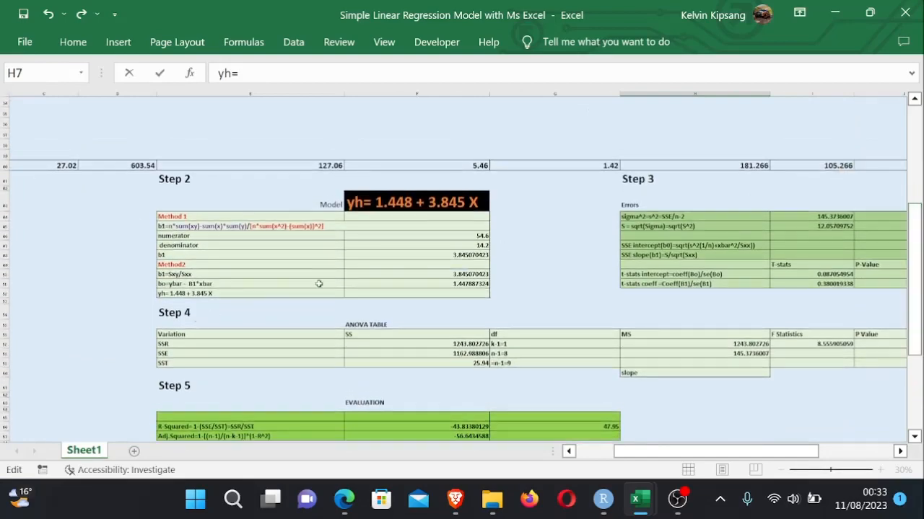
left_click(458, 284)
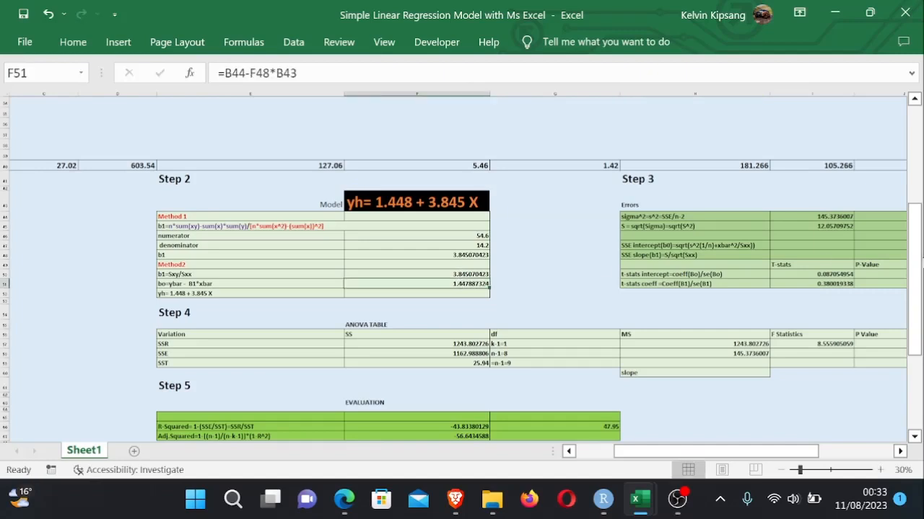
left_click(907, 270)
left_click_drag(908, 270, 906, 192)
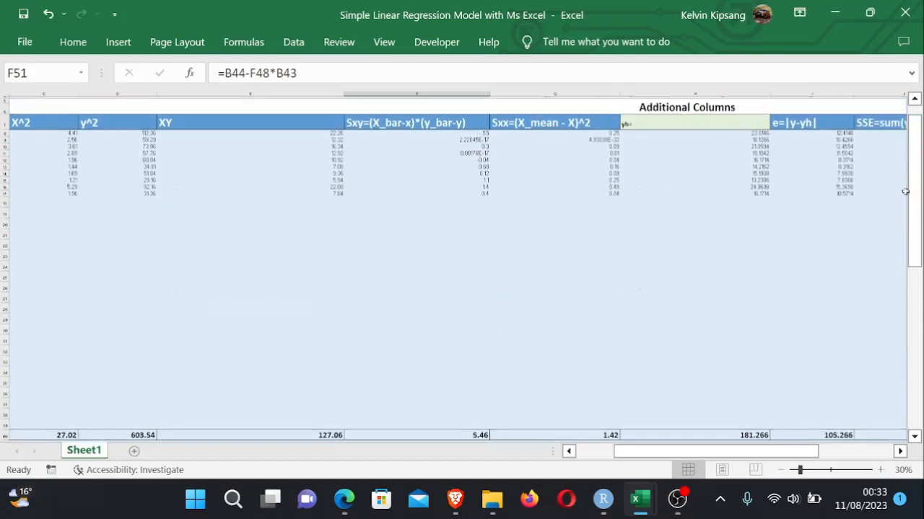
left_click(654, 127)
double_click(655, 128)
type("&")
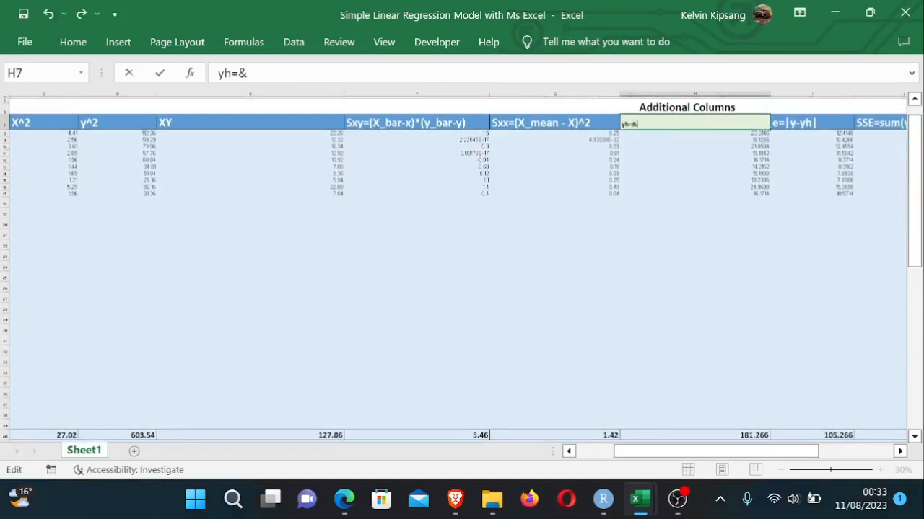
left_click_drag(912, 189, 913, 290)
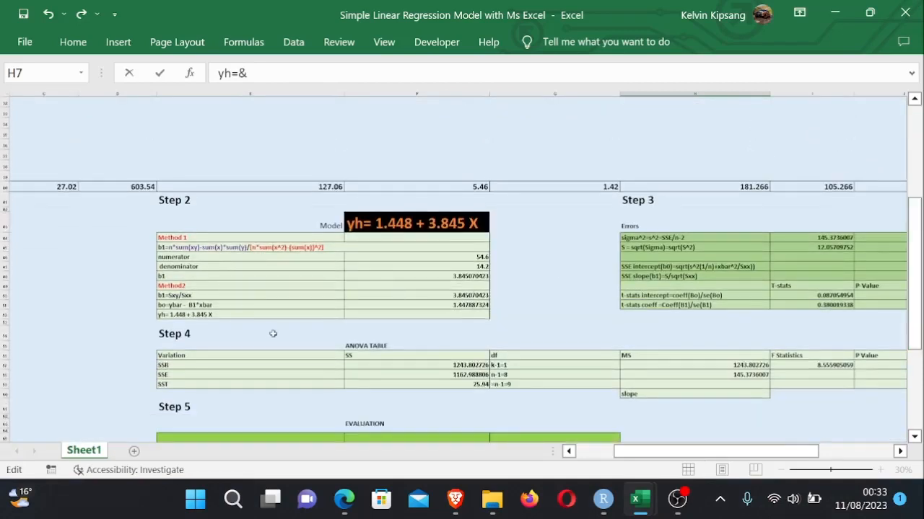
left_click(459, 306)
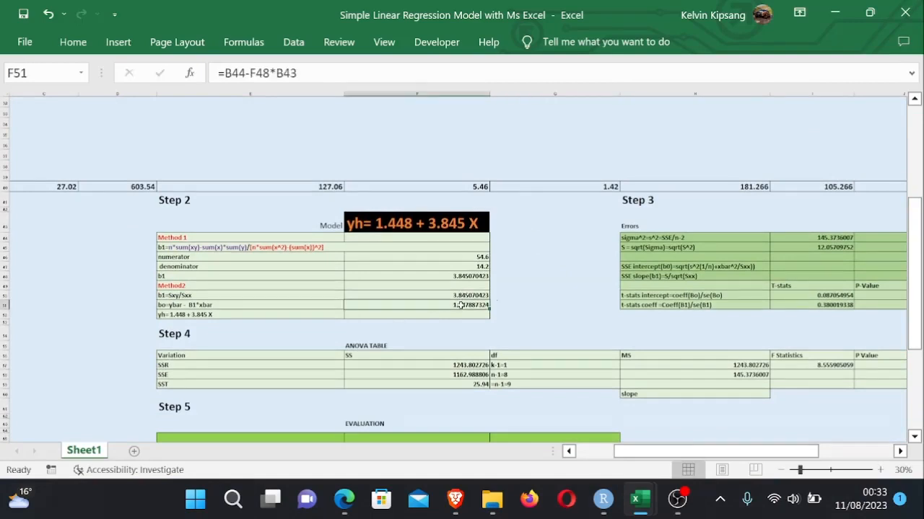
type("+")
key("ctrl+z")
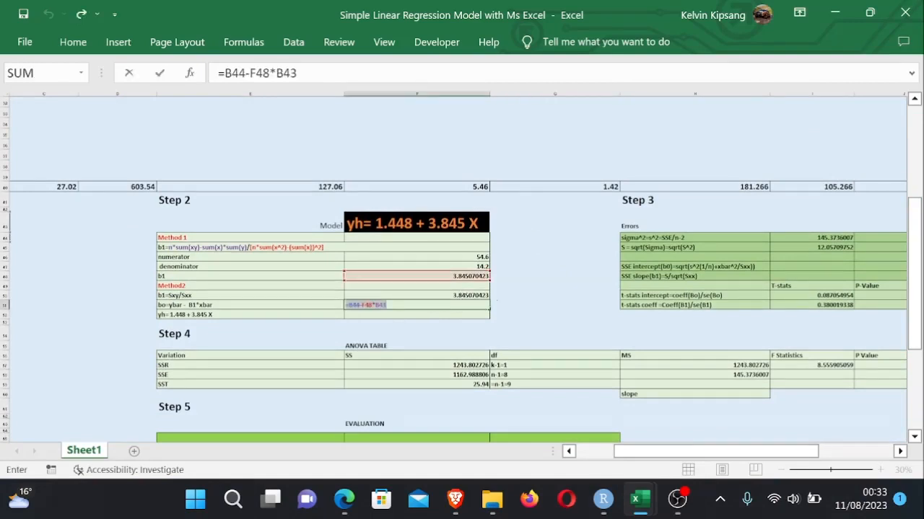
key("Return")
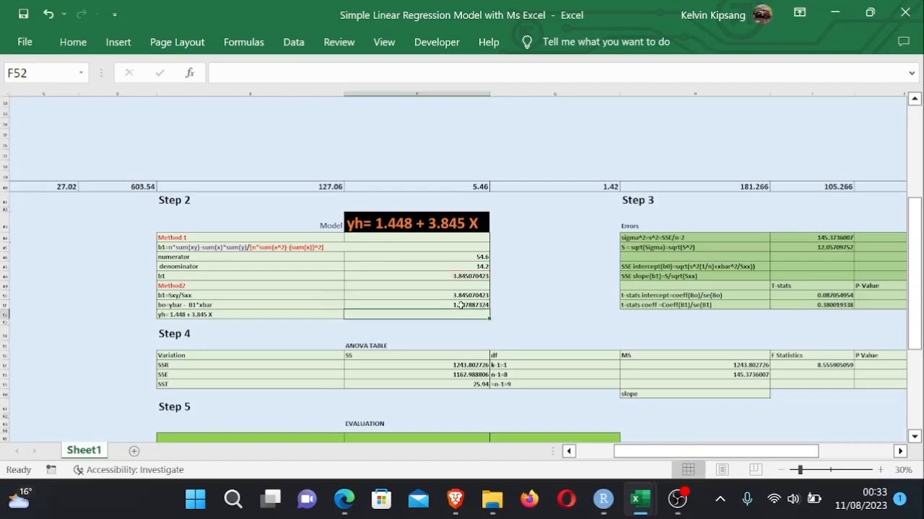
- Copy the Step 2 equation-text cell and remove the trailing ampersand from the H7 header
left_click(206, 317)
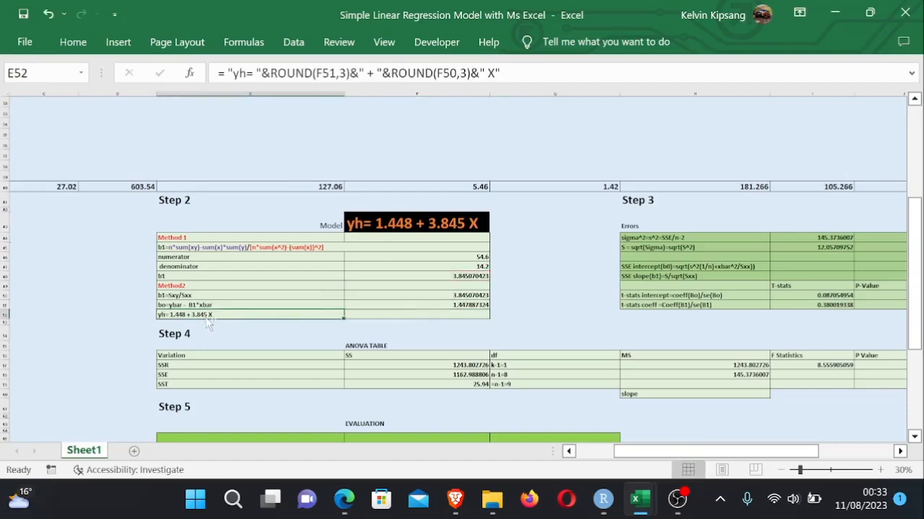
key("ctrl+c")
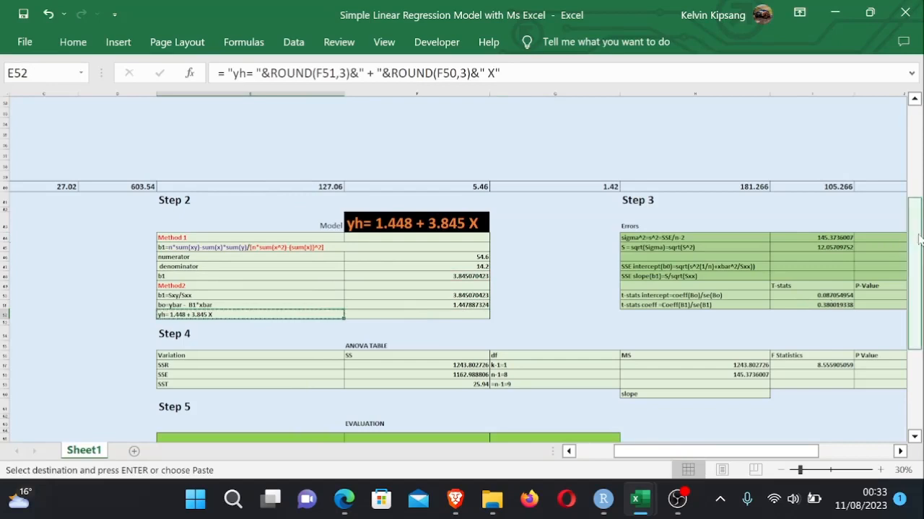
left_click_drag(918, 239, 842, 118)
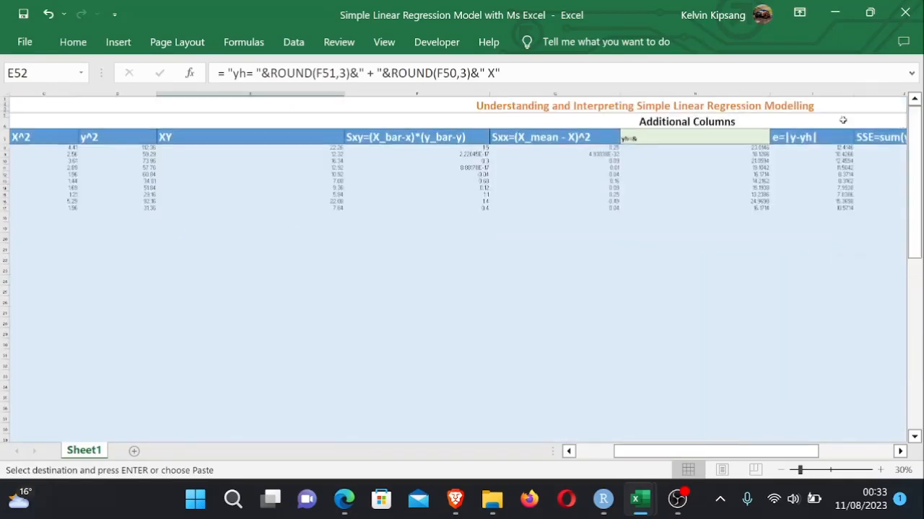
left_click(669, 140)
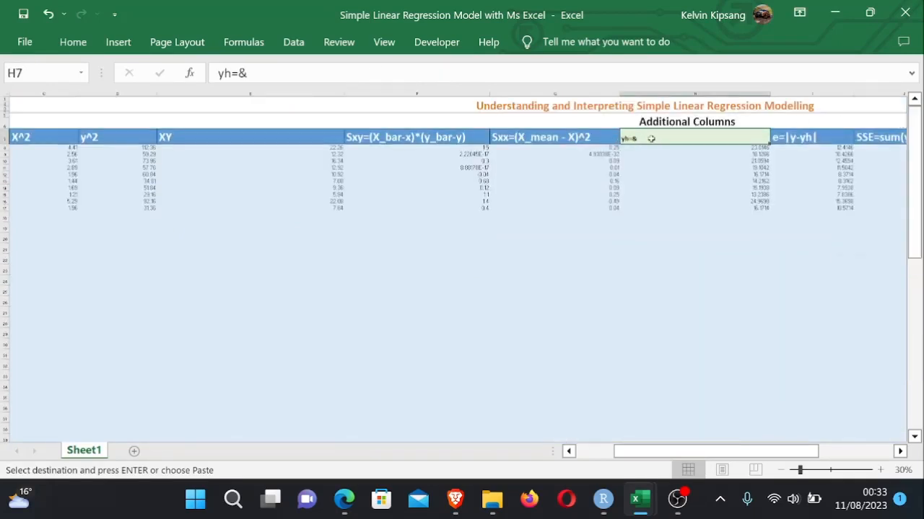
key("F2")
key("shift+Home")
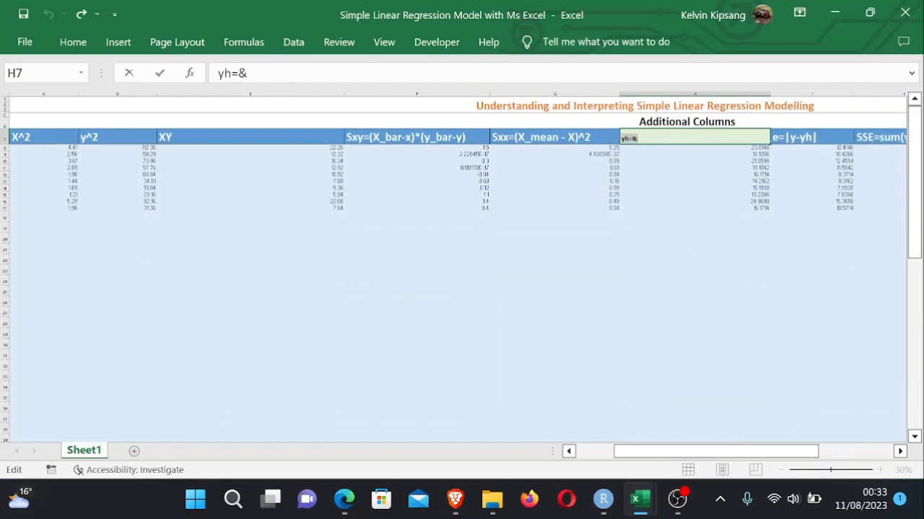
key("End")
key("BackSpace")
- In the H8 fitted-value formula, replace the constant 2.485 with a reference to the intercept cell F51
left_click(671, 193)
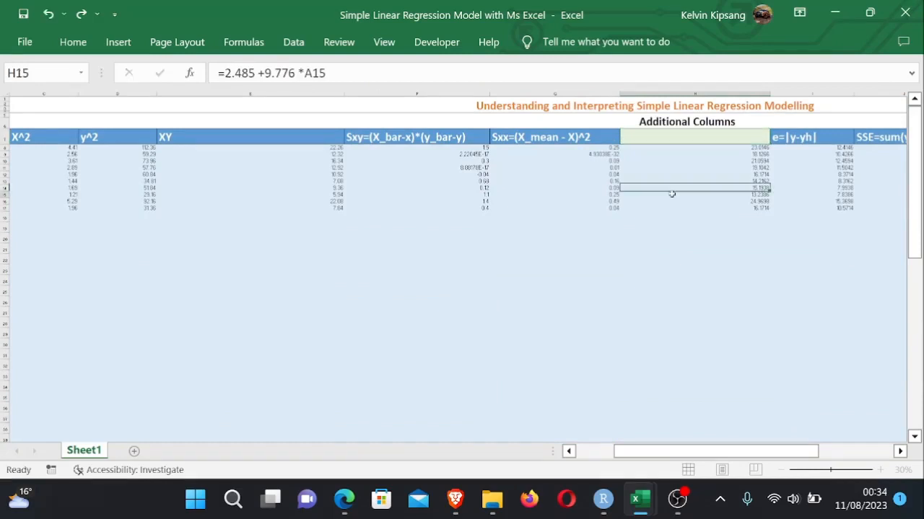
double_click(754, 149)
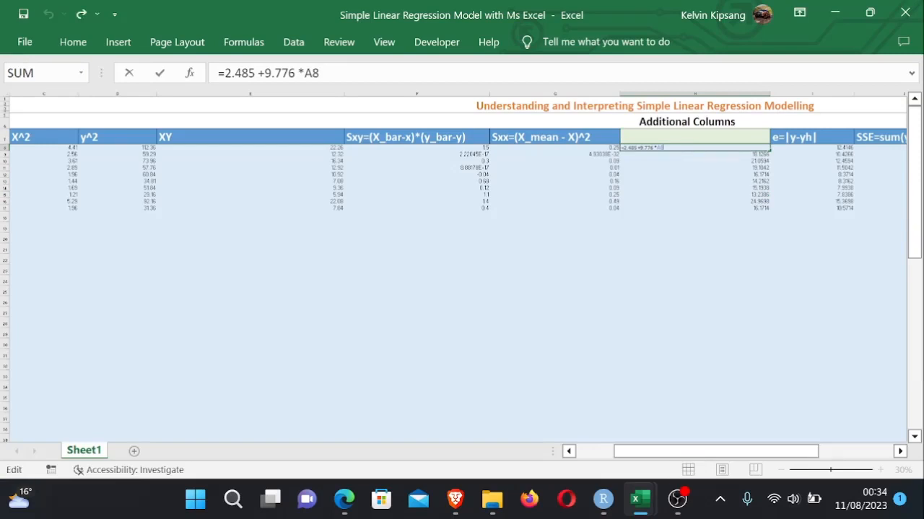
key("BackSpace")
key("BackSpace")
key("BackSpace")
key("BackSpace")
key("BackSpace")
key("BackSpace")
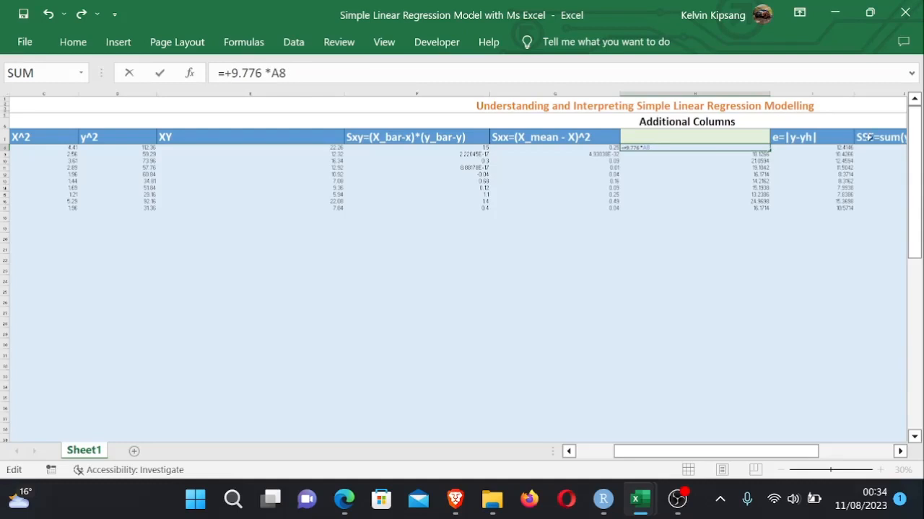
left_click_drag(913, 173, 913, 247)
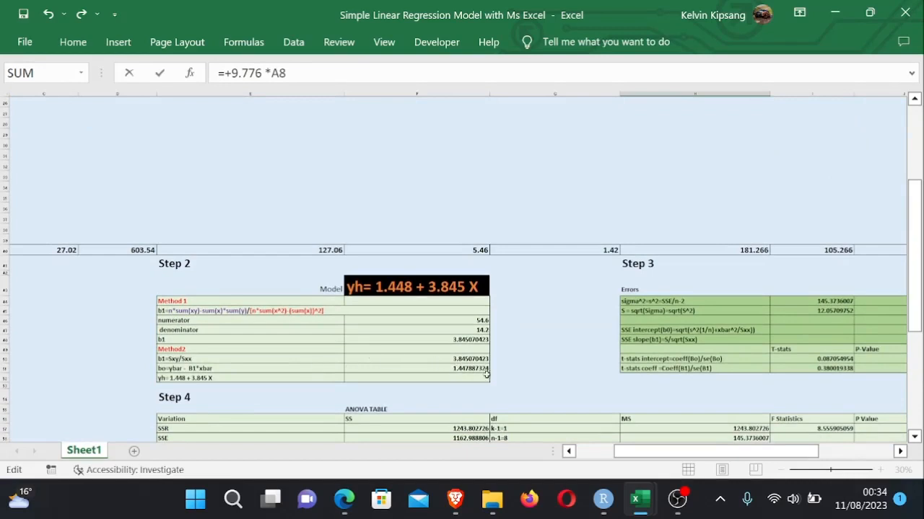
left_click(462, 367)
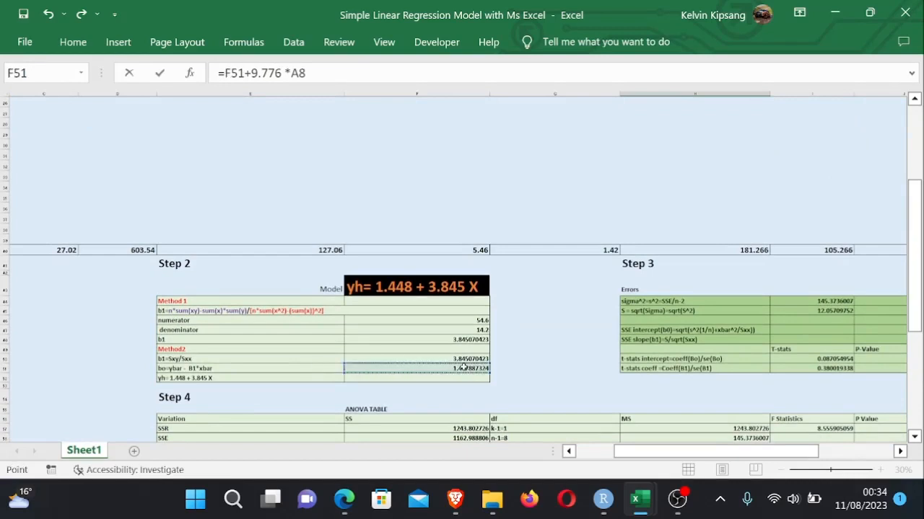
left_click_drag(913, 247, 911, 170)
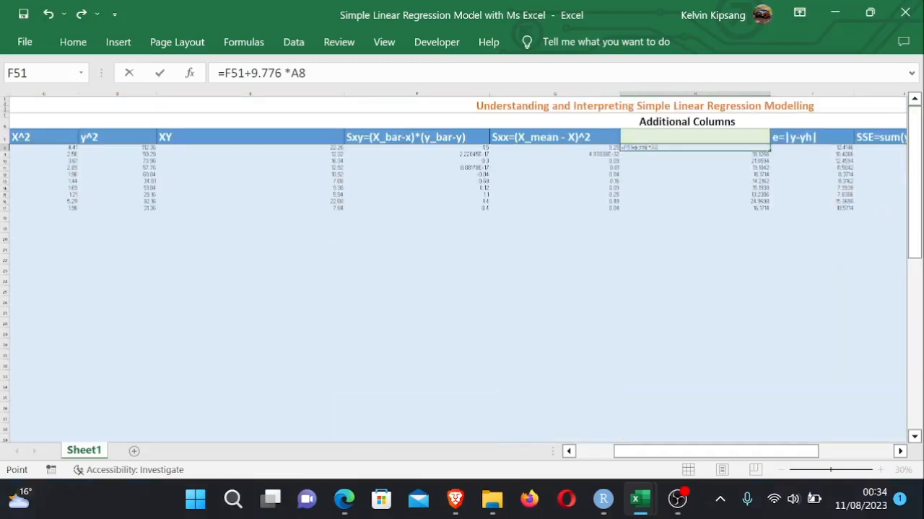
- Replace the constant 9.776 in H8 with the slope cell F48, giving =F51+F48*A8
left_click(285, 72)
key("BackSpace")
key("BackSpace")
key("BackSpace")
key("BackSpace")
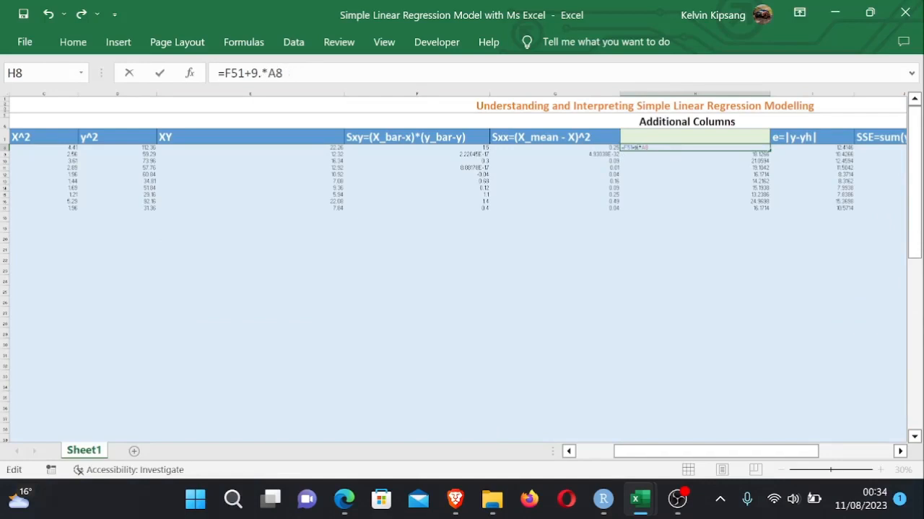
key("BackSpace")
key("BackSpace")
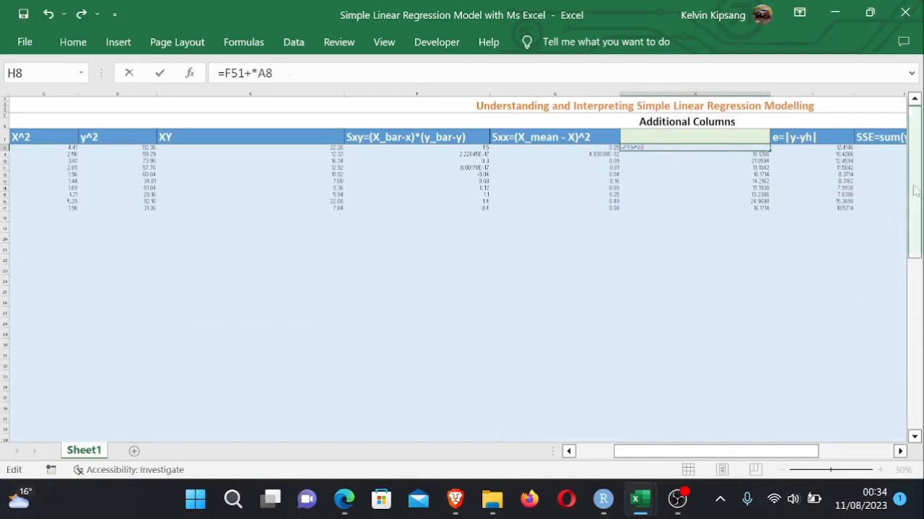
left_click_drag(921, 197, 920, 296)
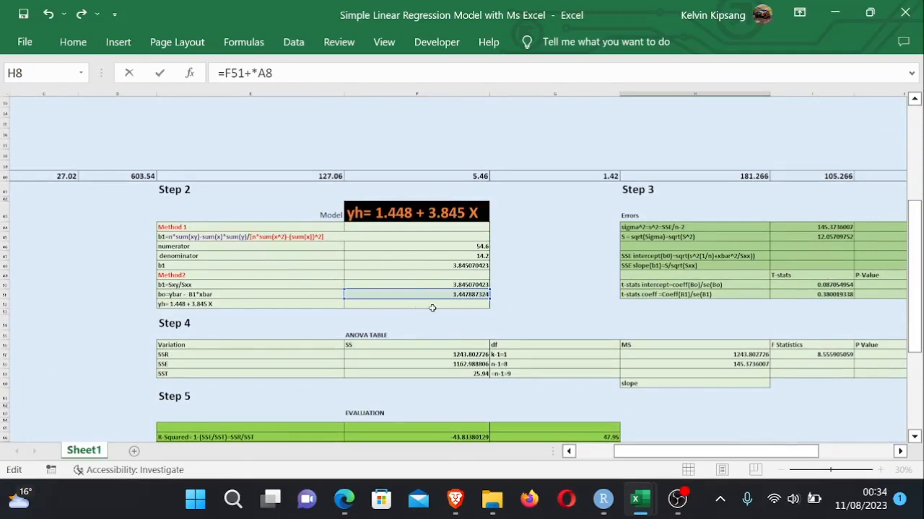
left_click(469, 265)
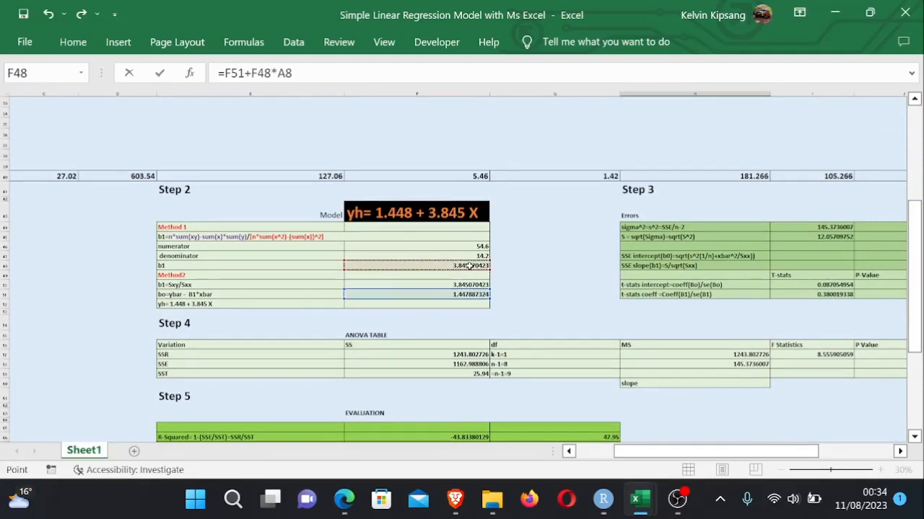
key("Return")
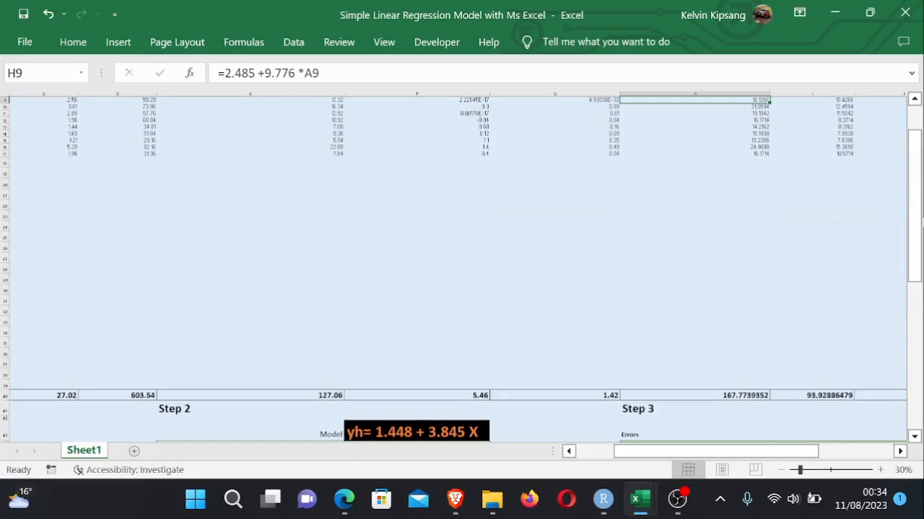
- Copy the Step 2 equation-text cell again and clear the H7 header cell
left_click_drag(915, 223, 917, 253)
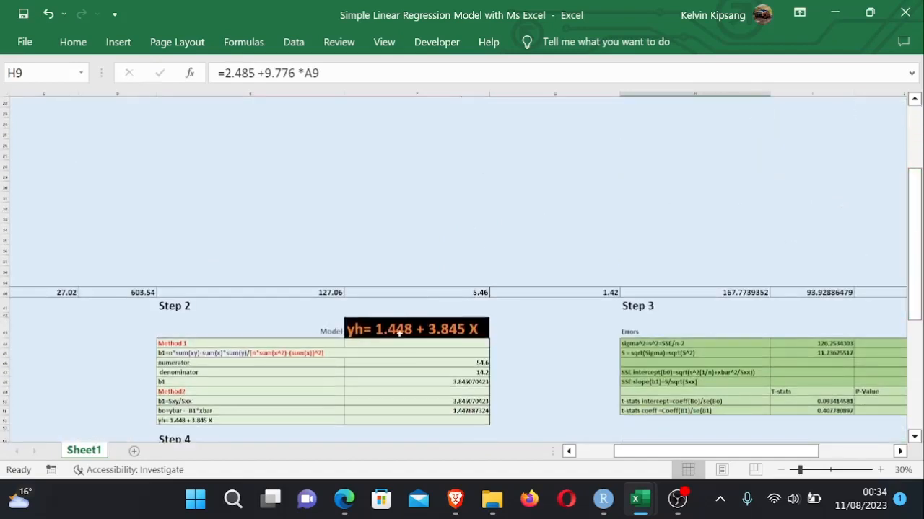
left_click(184, 422)
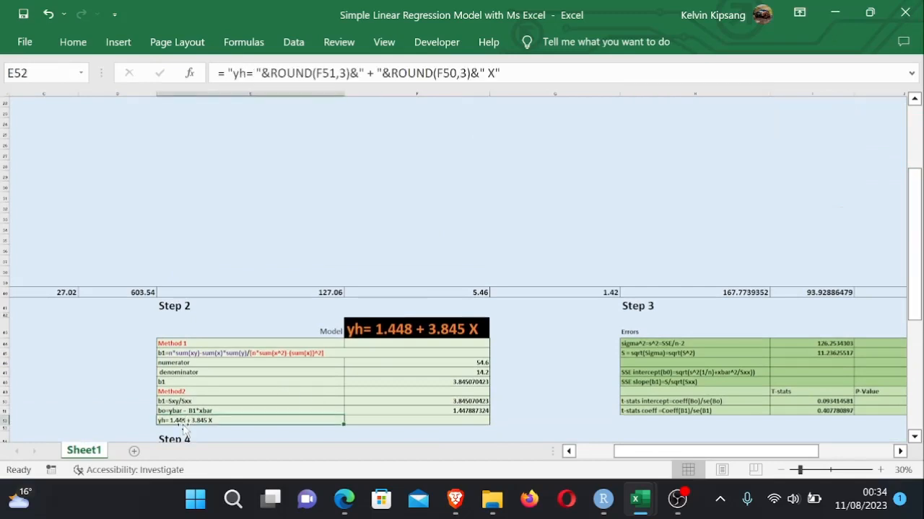
key("ctrl+c")
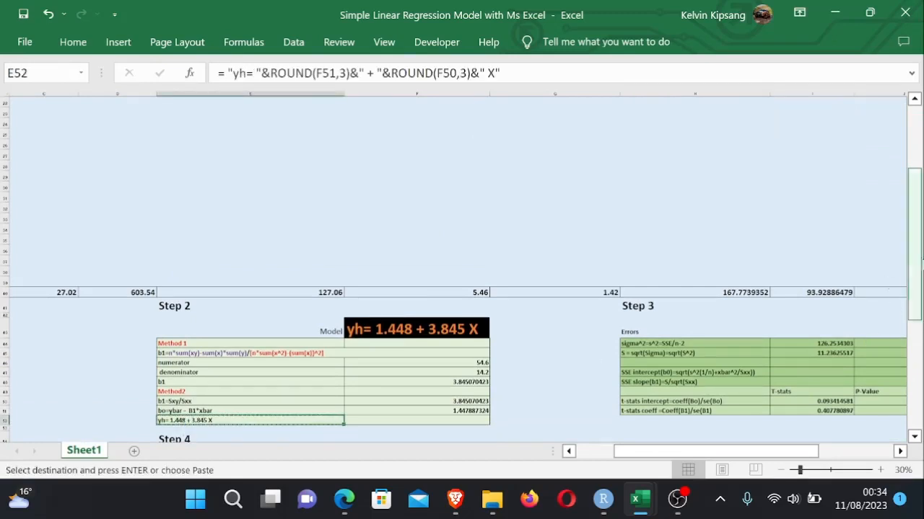
left_click_drag(910, 273, 912, 209)
left_click(651, 136)
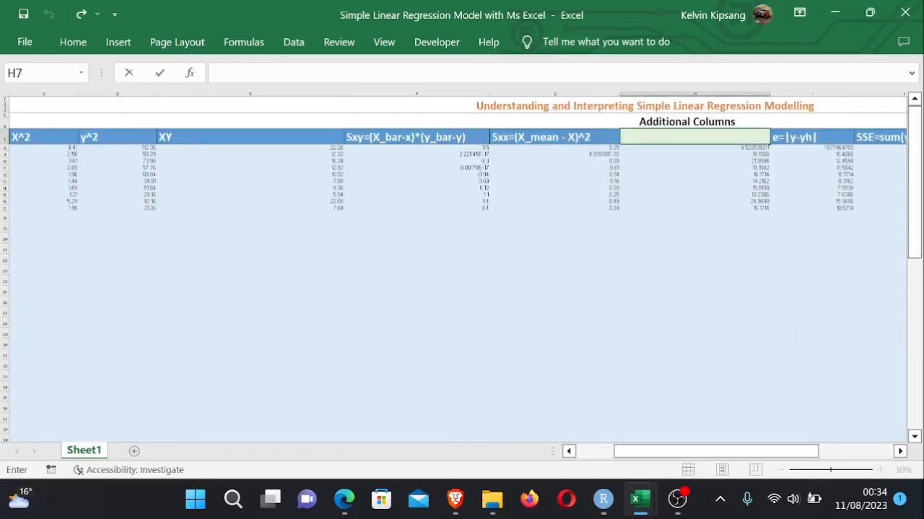
left_click(700, 207)
left_click(647, 133)
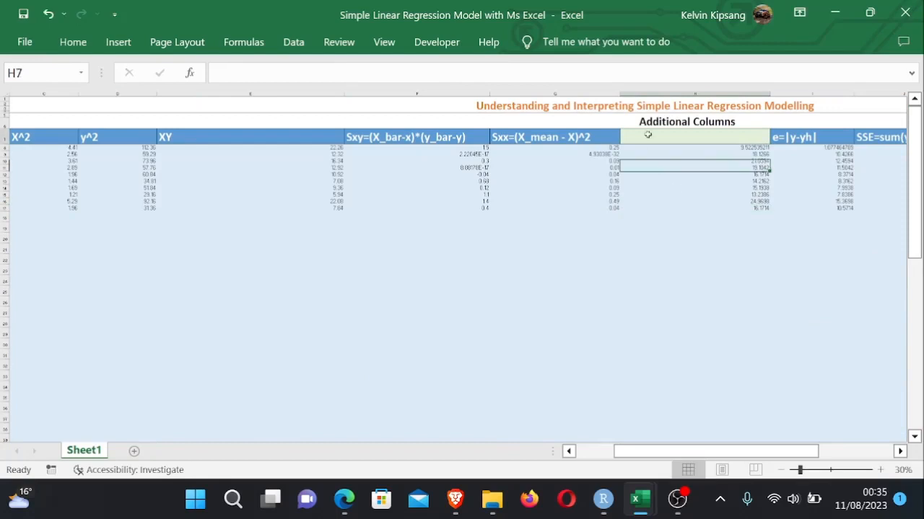
- Enter a formula in H7 adding the intercept cell F51 and slope cell F50 and appending the text "X"
type("=")
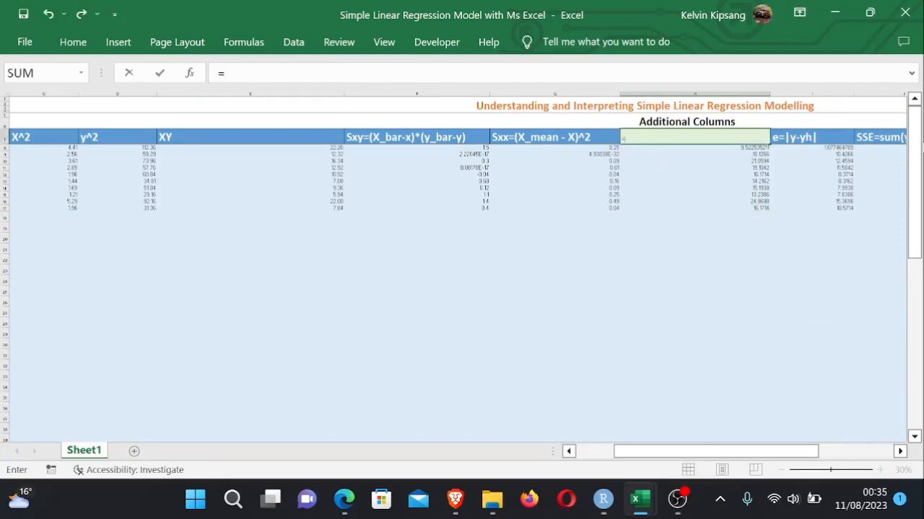
left_click_drag(915, 209, 921, 312)
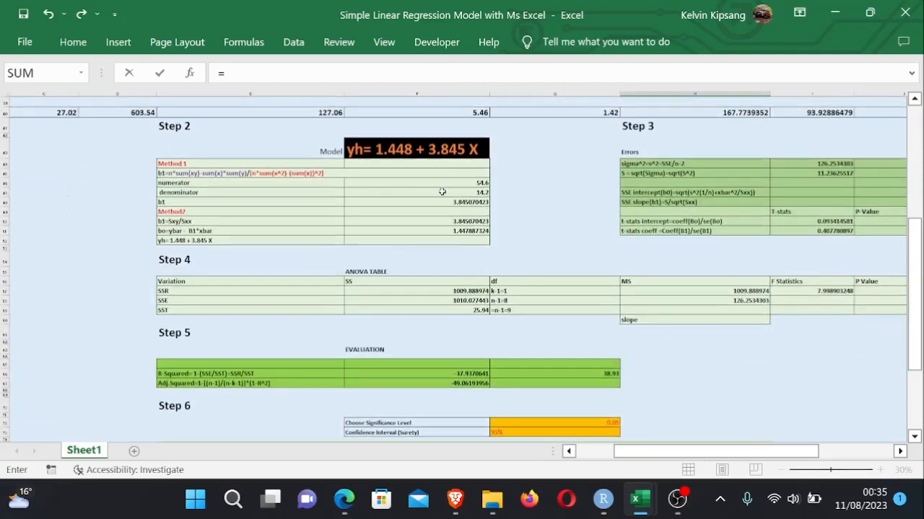
left_click(471, 232)
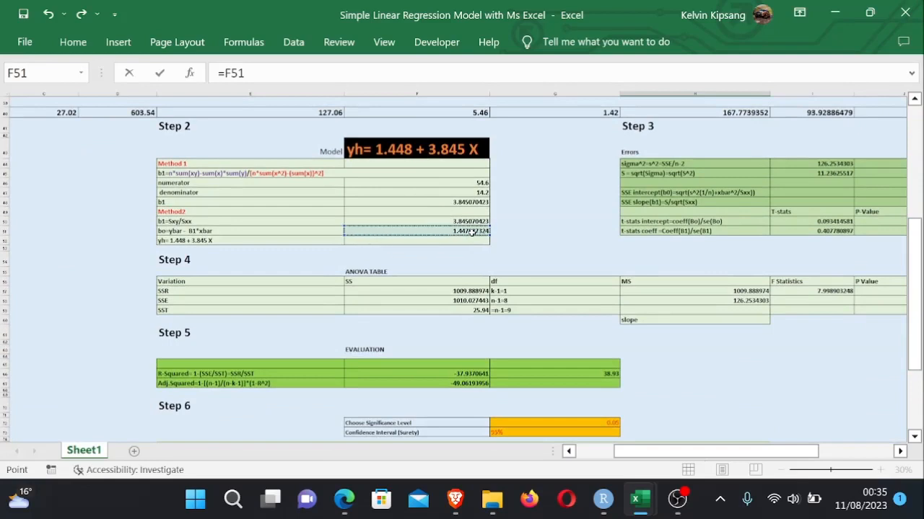
type("+")
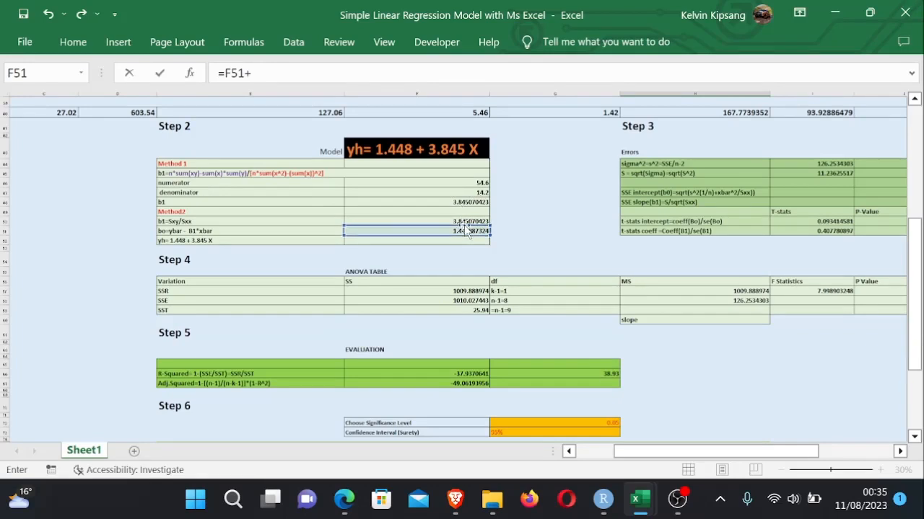
left_click(466, 222)
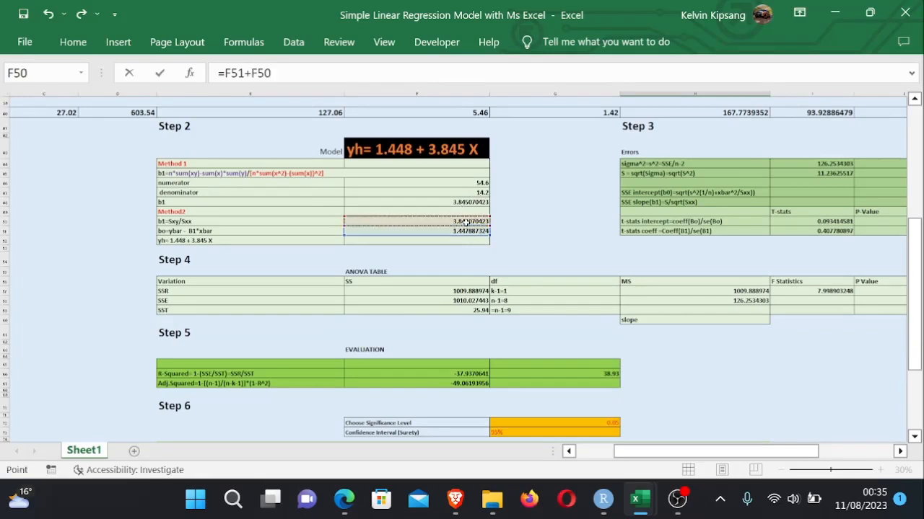
left_click_drag(916, 232, 908, 116)
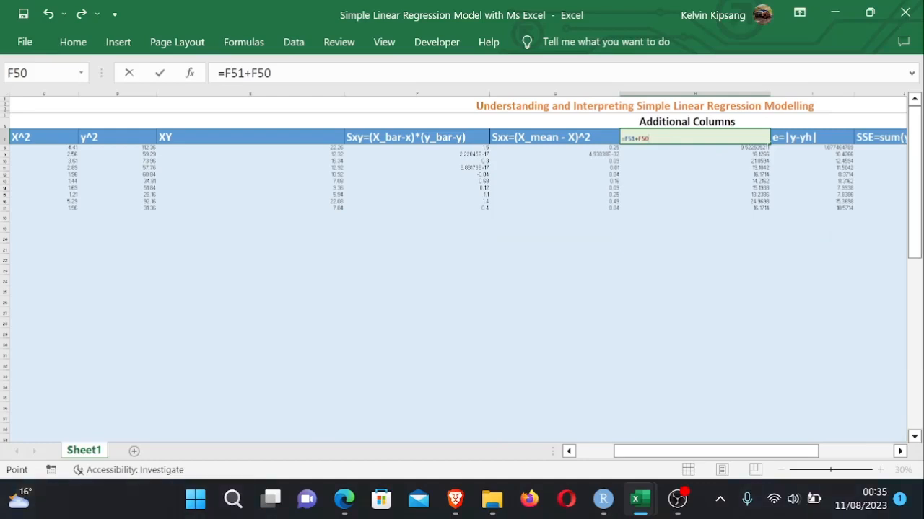
type("&X")
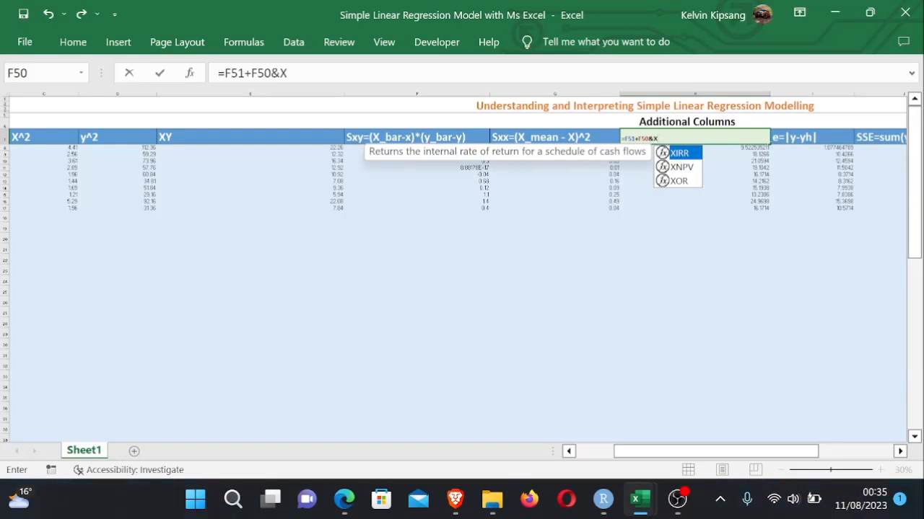
key("F2")
type("\"X")
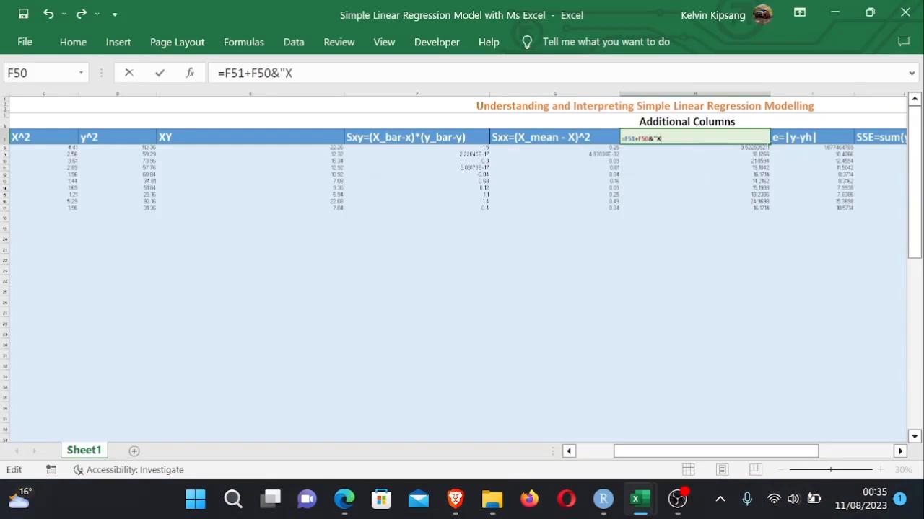
type("\"")
left_click(669, 148)
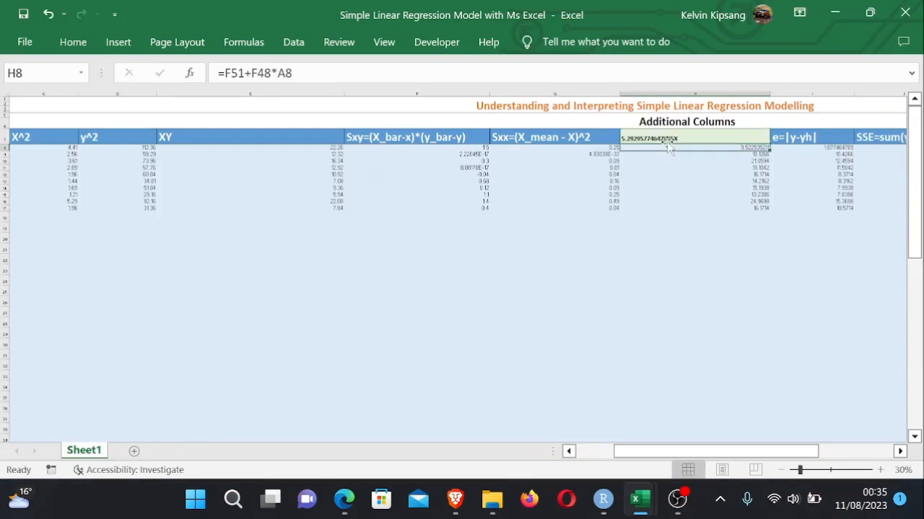
- Prefix the H7 header formula with the text "yh =" joined to the rest by an ampersand
double_click(631, 138)
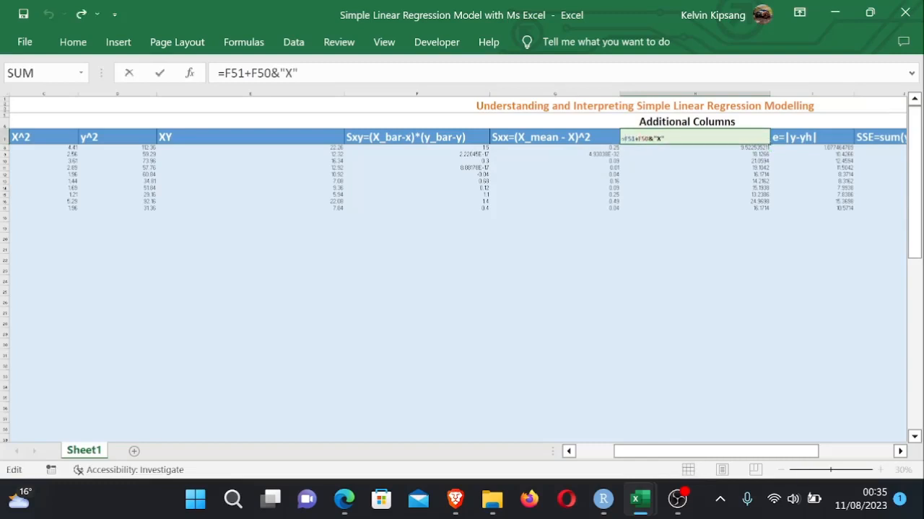
type("\"\"")
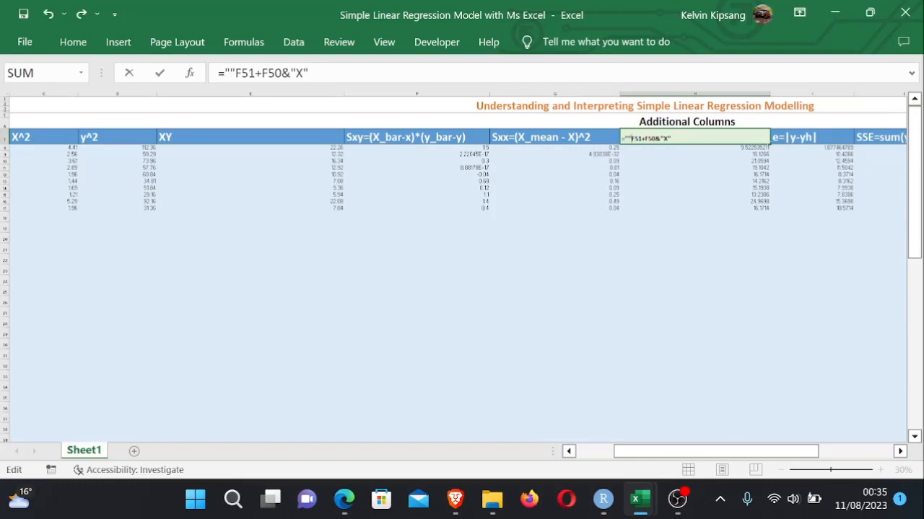
type("yh")
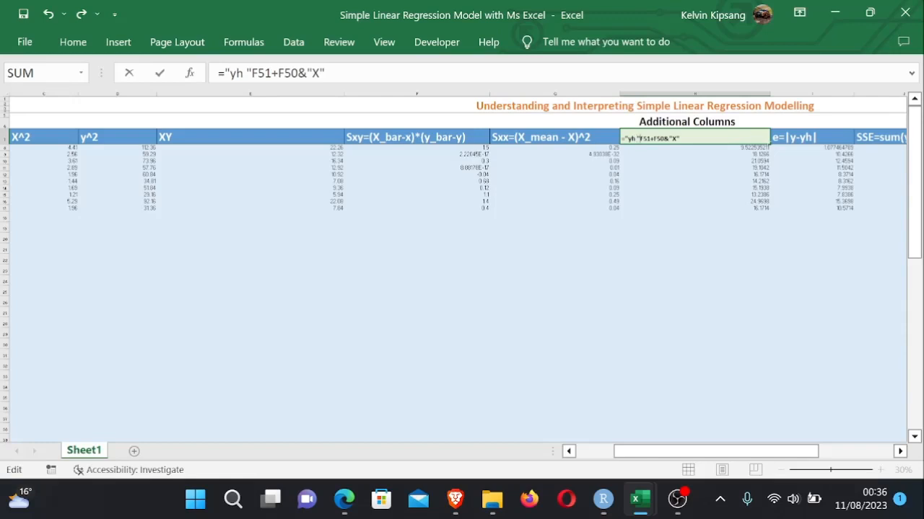
type(" =")
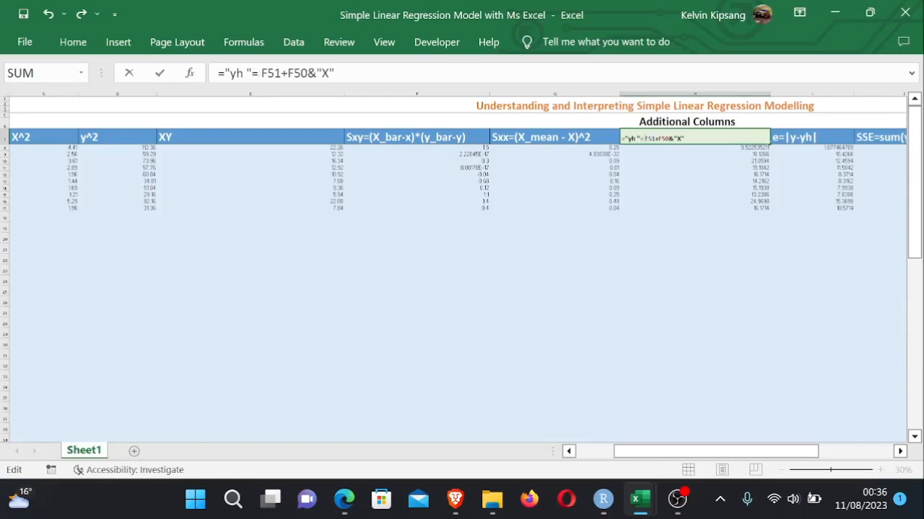
key("Return")
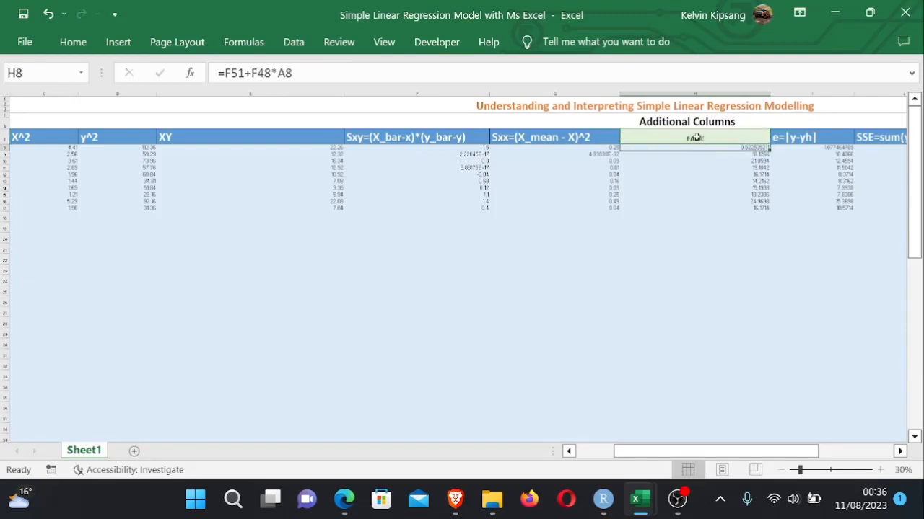
double_click(698, 138)
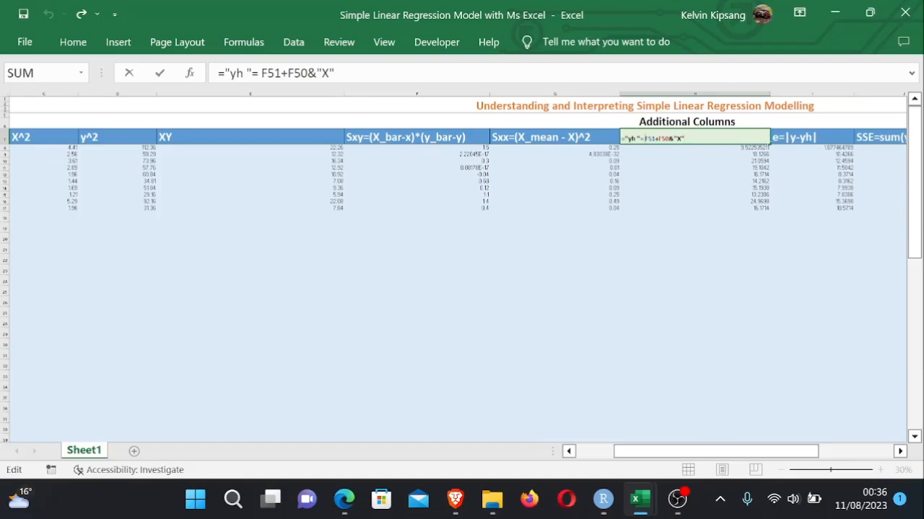
key("BackSpace")
key("BackSpace")
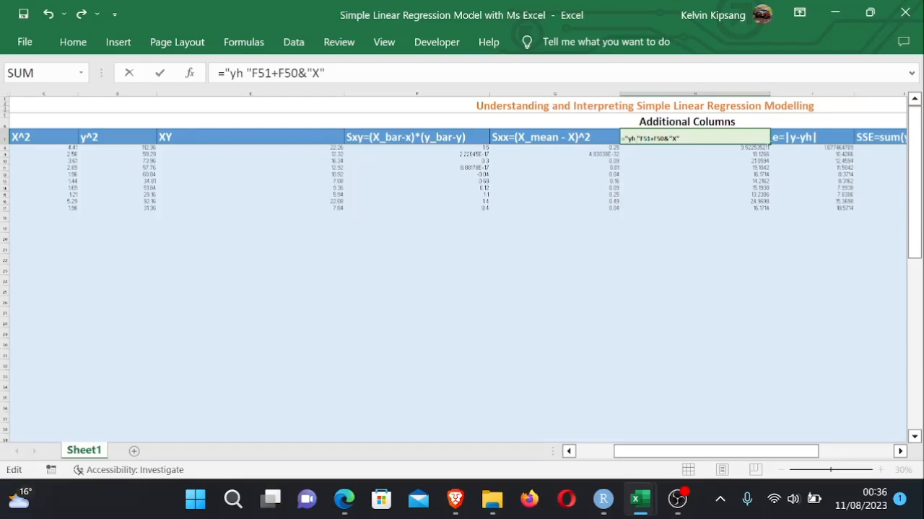
type("=\"")
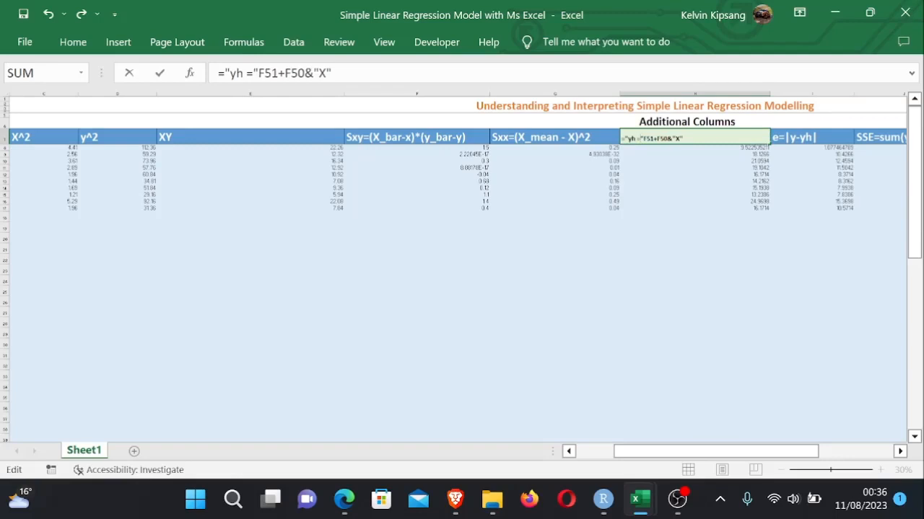
type("&")
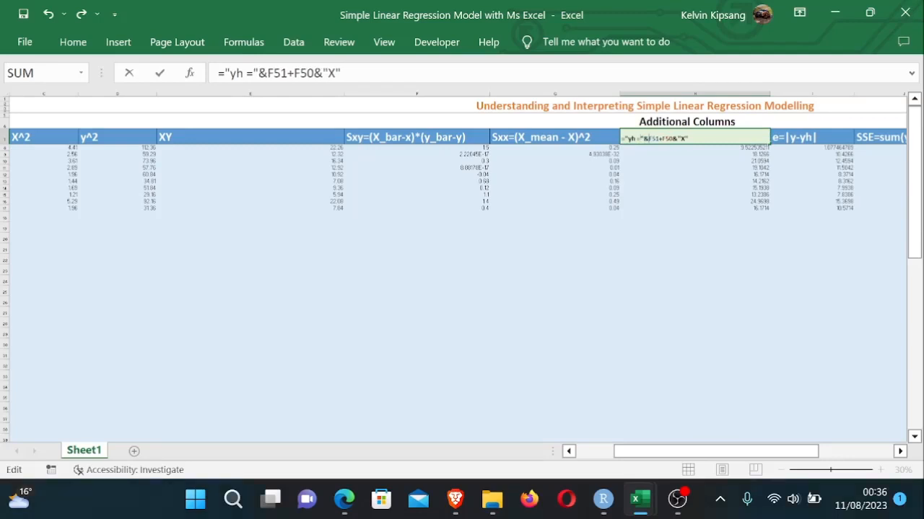
key("Return")
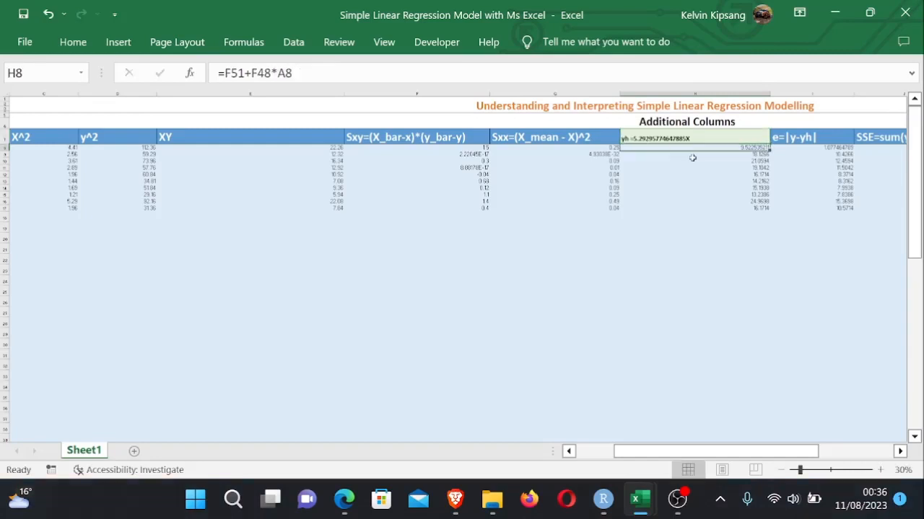
- Insert a " + " text separator after the intercept reference in the H7 header formula, dismissing the formula error
double_click(658, 140)
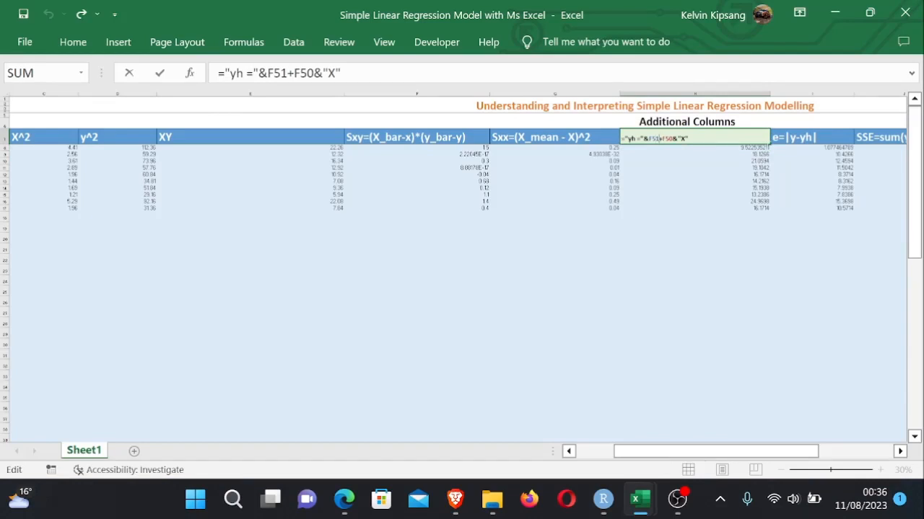
type("&")
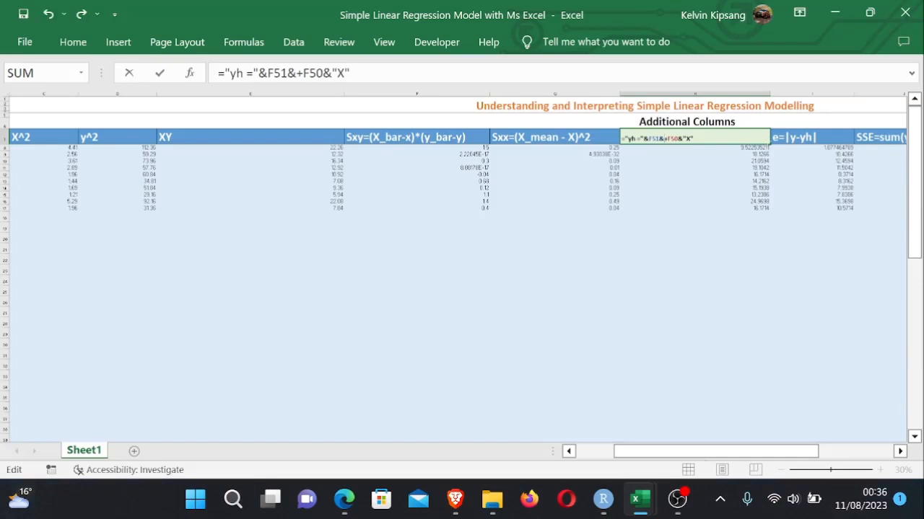
type("\"")
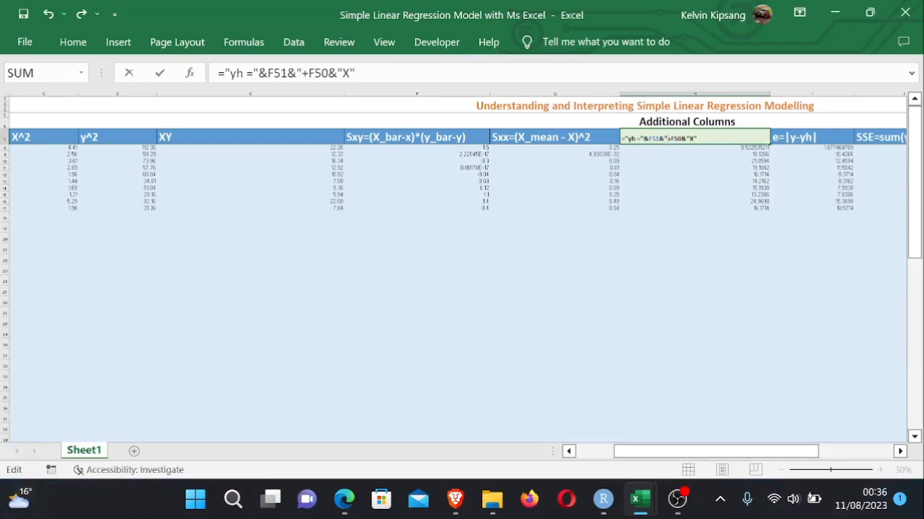
type("\"")
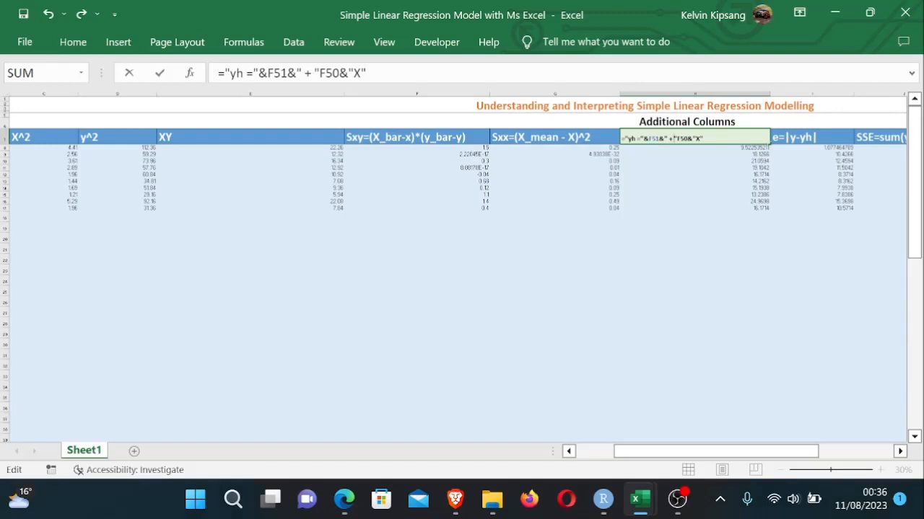
key("Return")
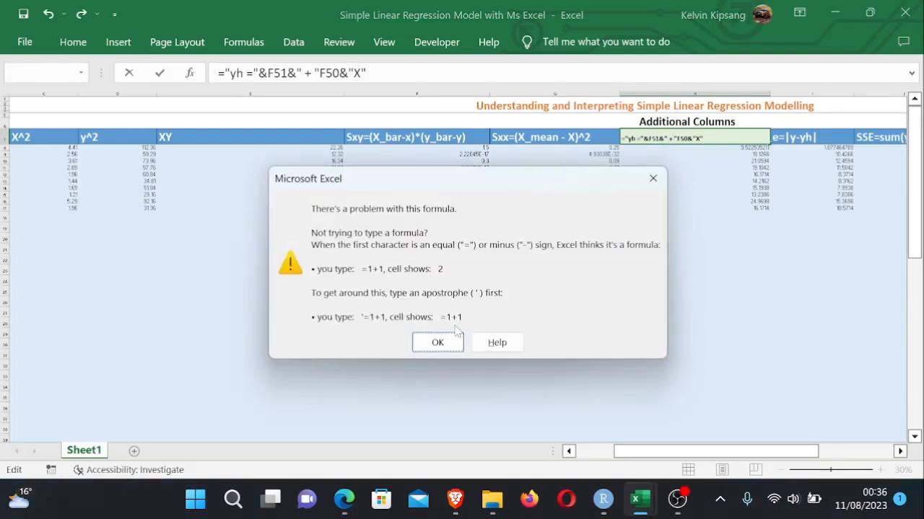
left_click(437, 343)
- Join the " + " separator with an ampersand and point the slope reference in the H7 header to F52
left_click(668, 194)
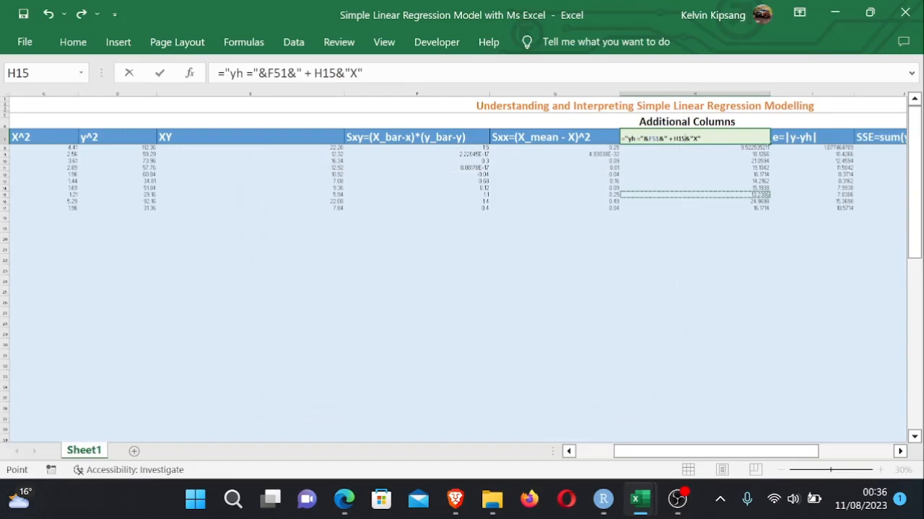
key("F2")
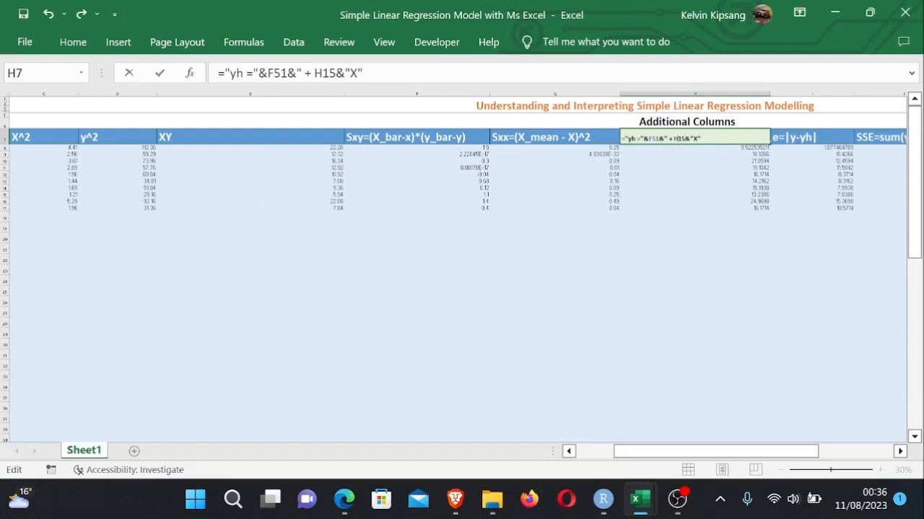
key("BackSpace")
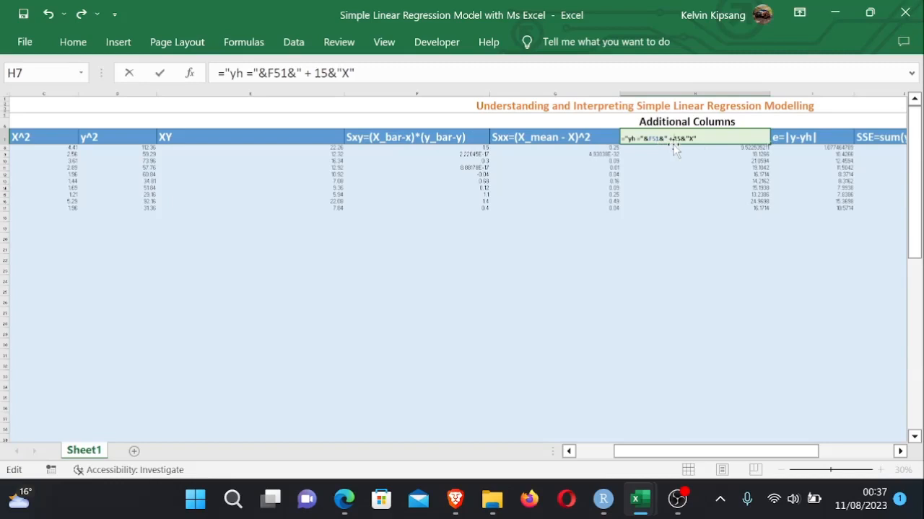
type("\"")
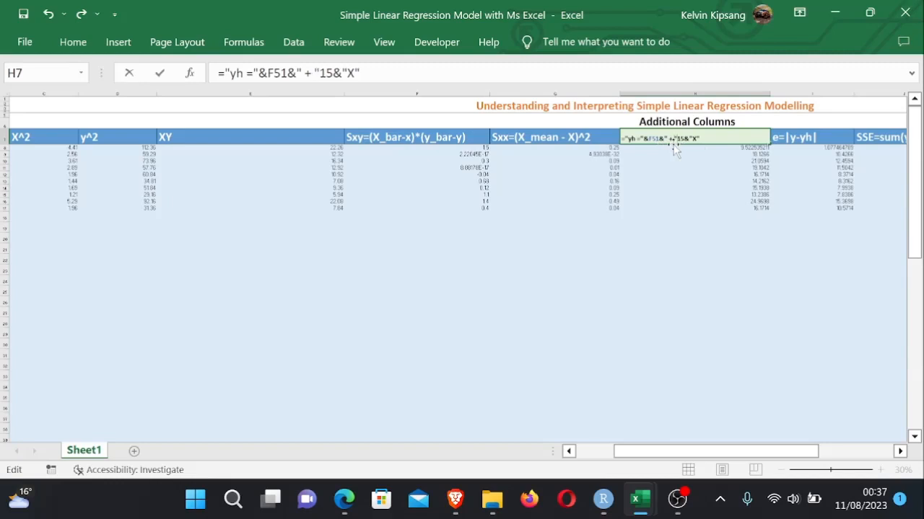
type("&")
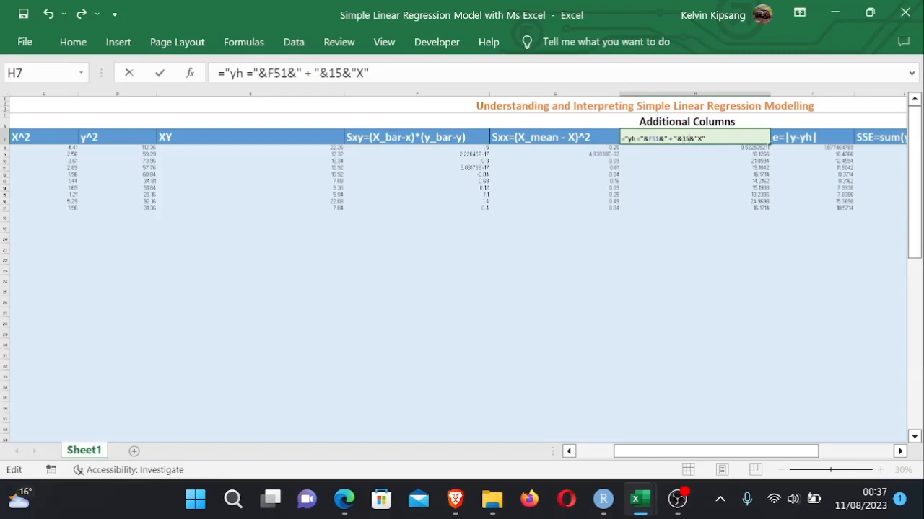
key("BackSpace")
key("BackSpace")
type("F52")
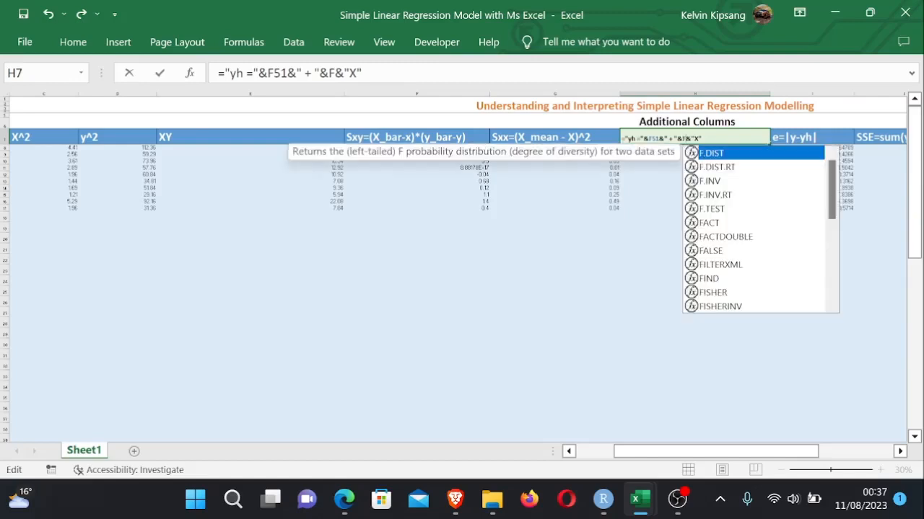
key("Return")
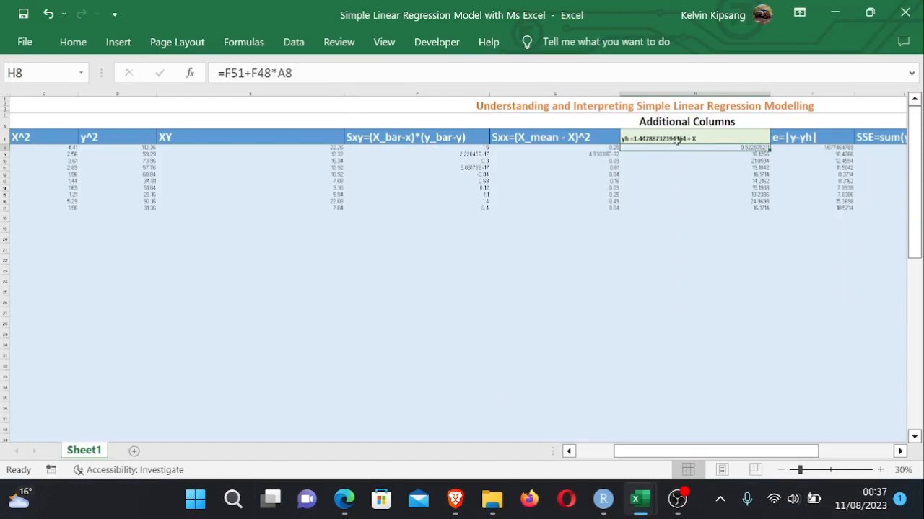
- Replace F52 in the H7 header formula with a reference to the slope cell F48
double_click(672, 137)
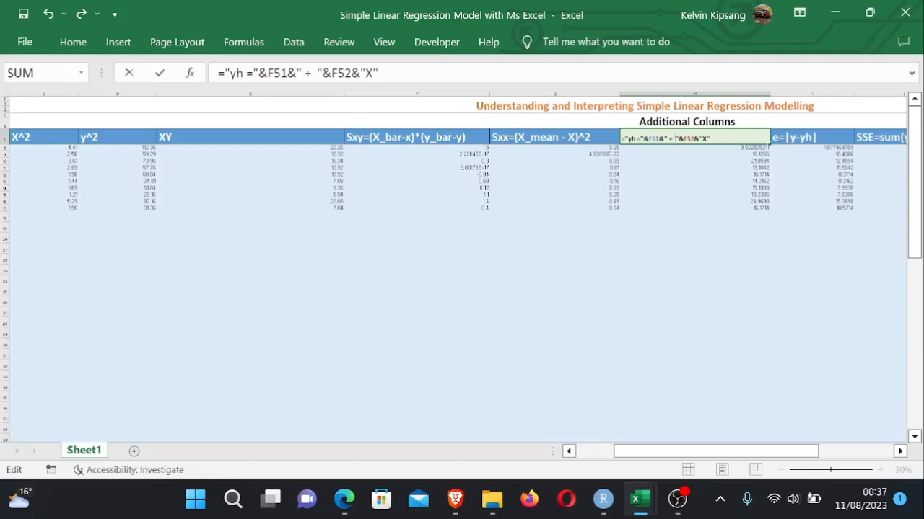
key("BackSpace")
key("BackSpace")
key("BackSpace")
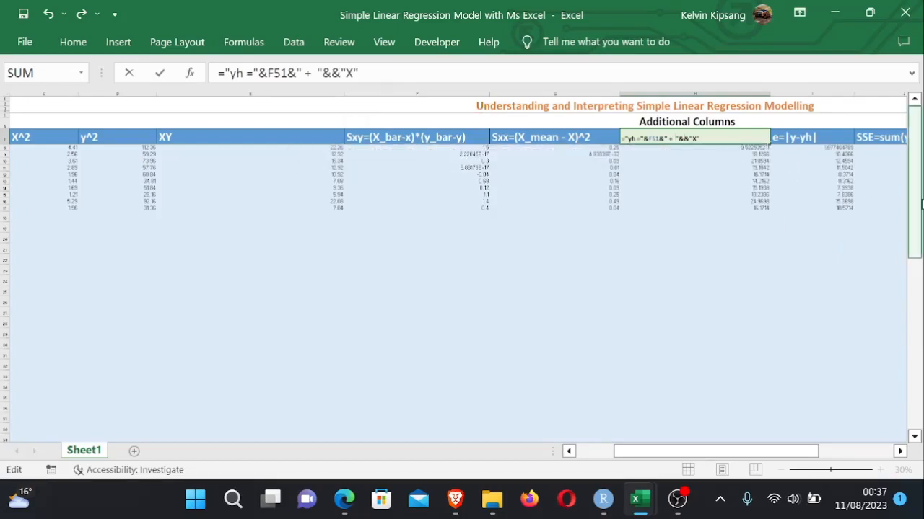
left_click(908, 225)
left_click_drag(908, 224, 908, 241)
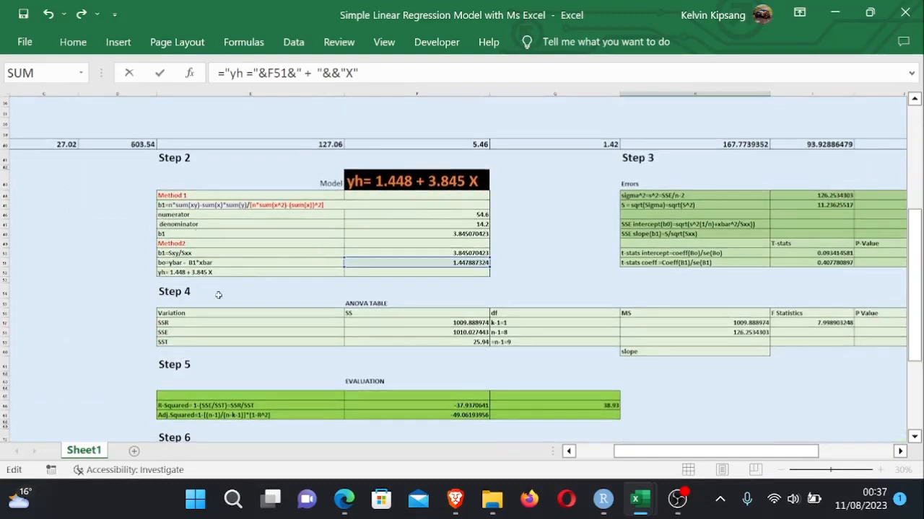
left_click(466, 234)
key("Return")
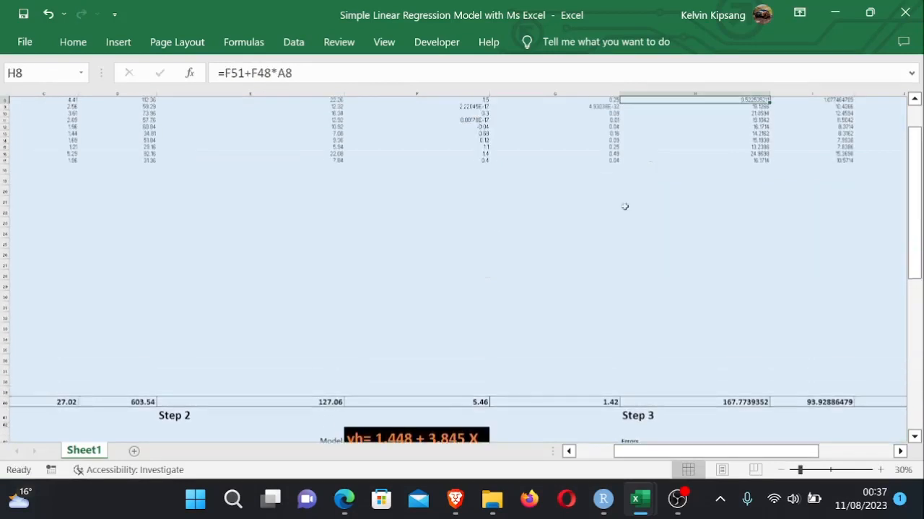
- Fill the H8 fitted-value formula down the column through H17
left_click_drag(909, 200, 909, 180)
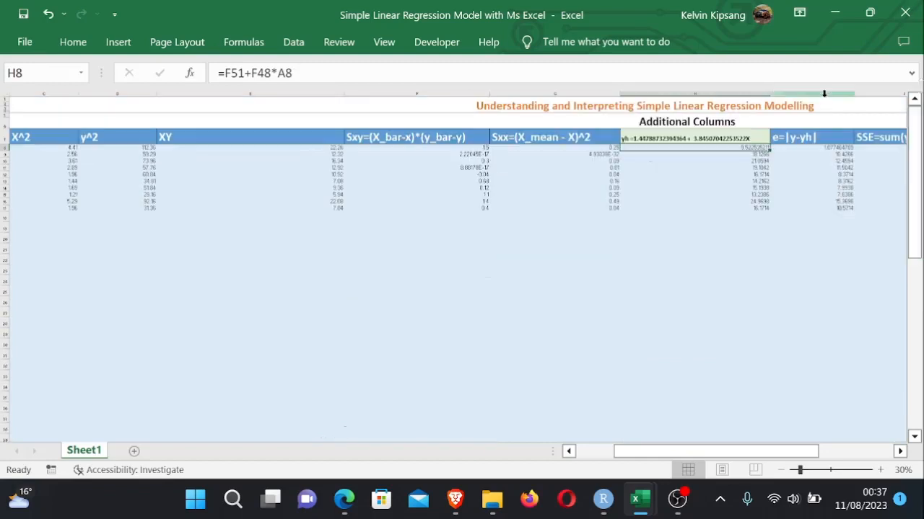
left_click(775, 208)
left_click(652, 140)
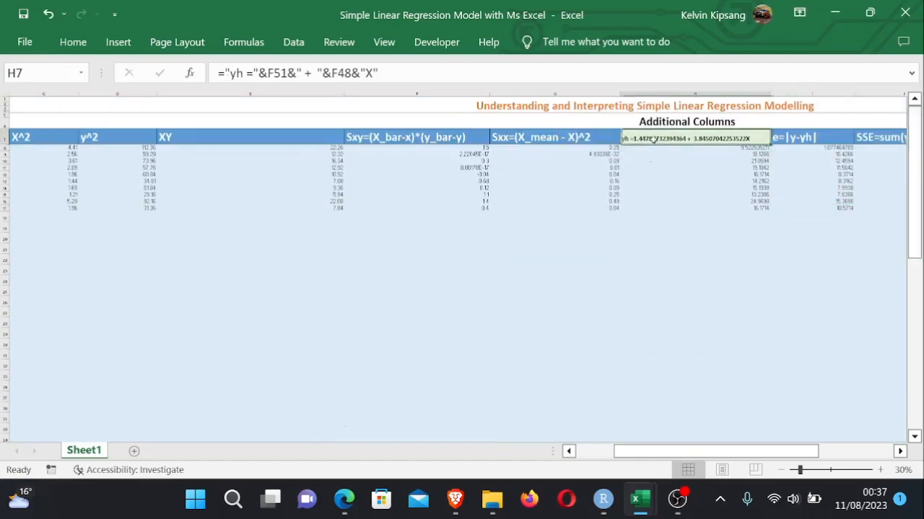
double_click(713, 150)
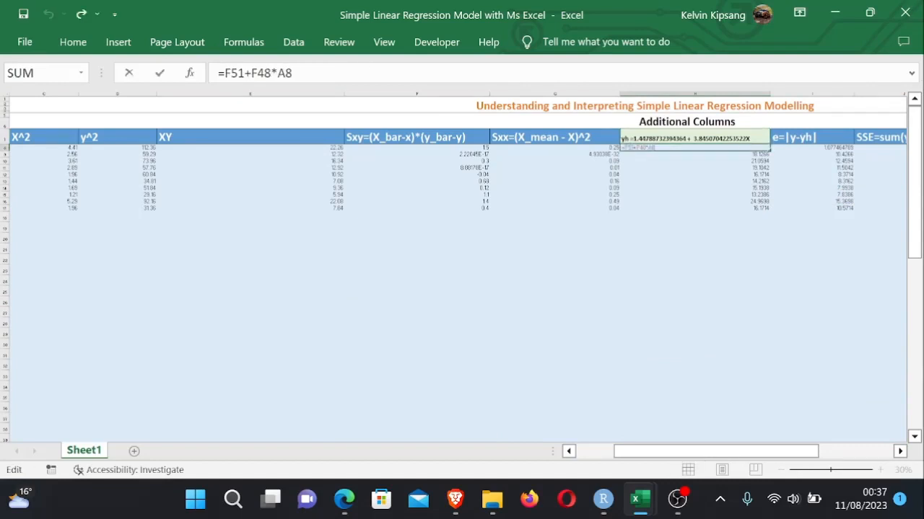
key("Return")
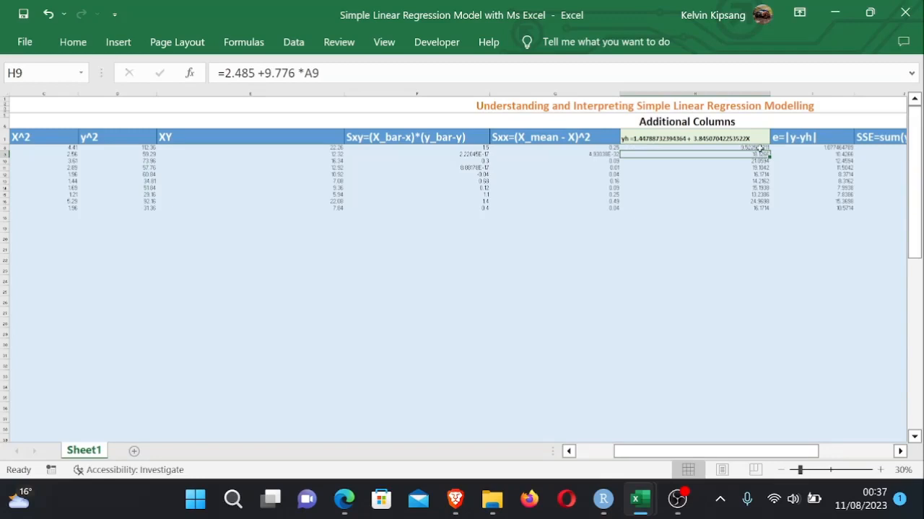
left_click(762, 149)
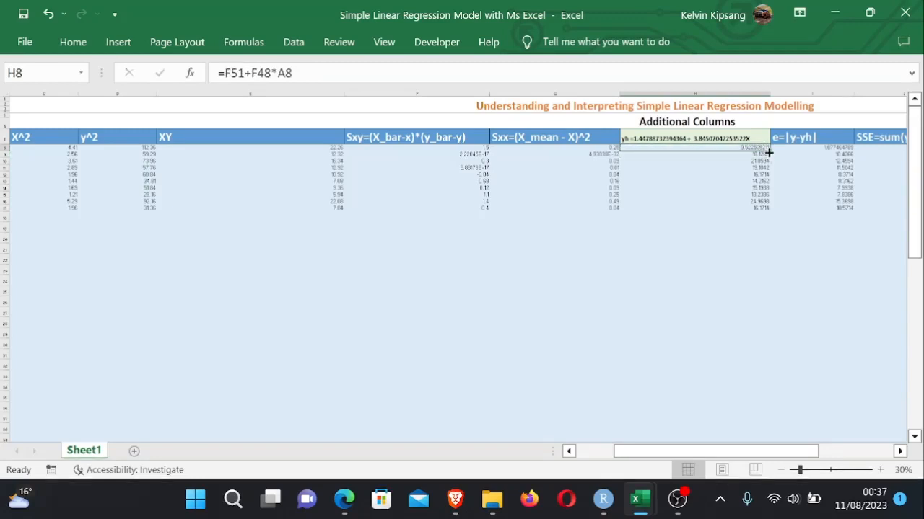
left_click_drag(769, 153, 766, 210)
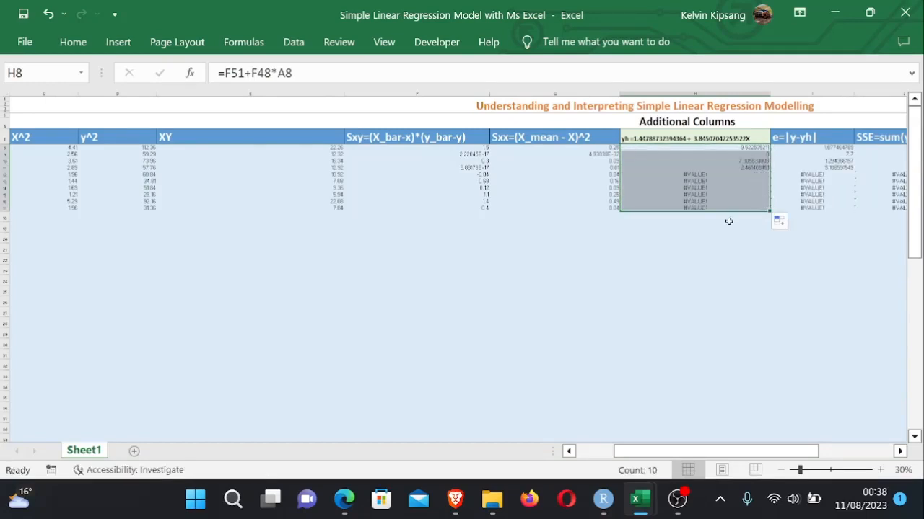
left_click(743, 247)
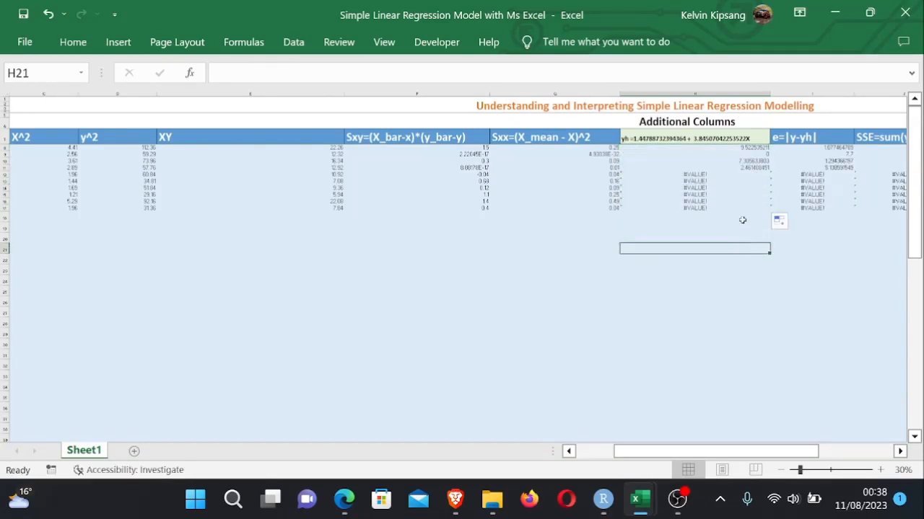
- Re-enter the H8 formula, deleting and re-pointing its X reference to A8
left_click(749, 148)
key("F2")
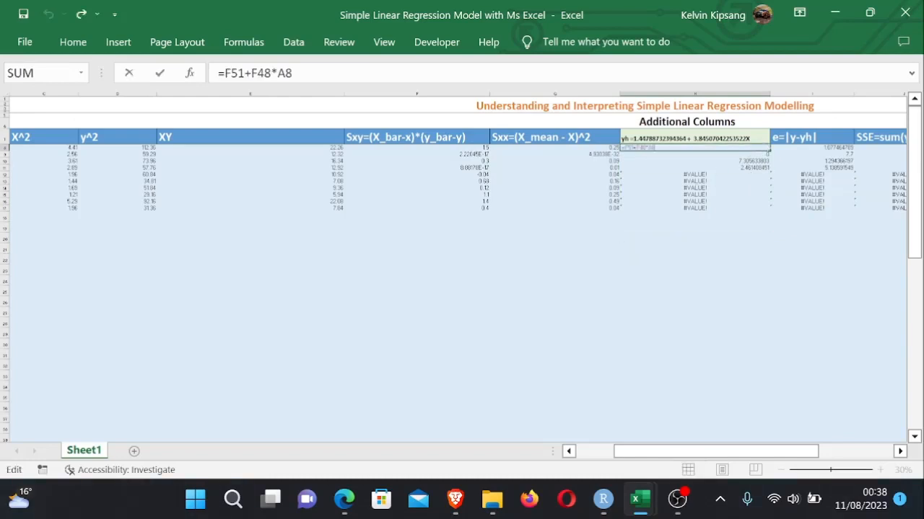
key("BackSpace")
key("BackSpace")
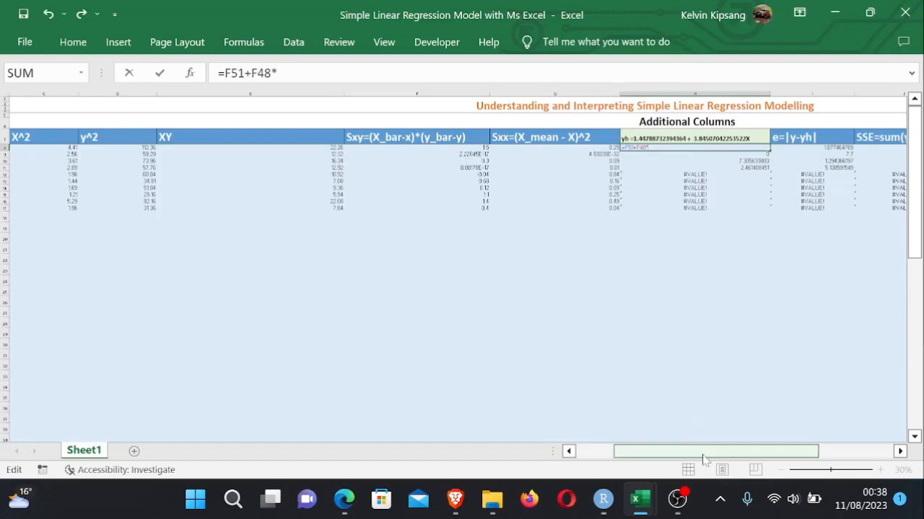
left_click_drag(699, 452, 660, 453)
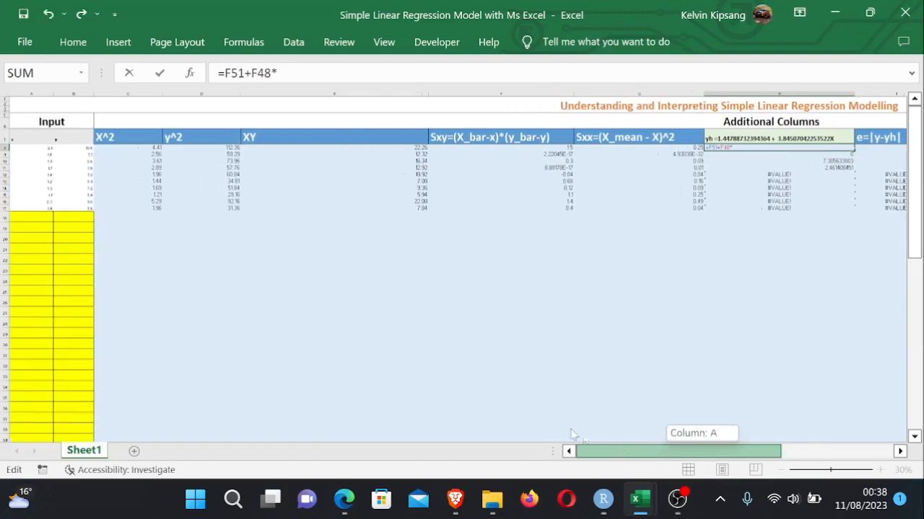
left_click(50, 148)
key("Return")
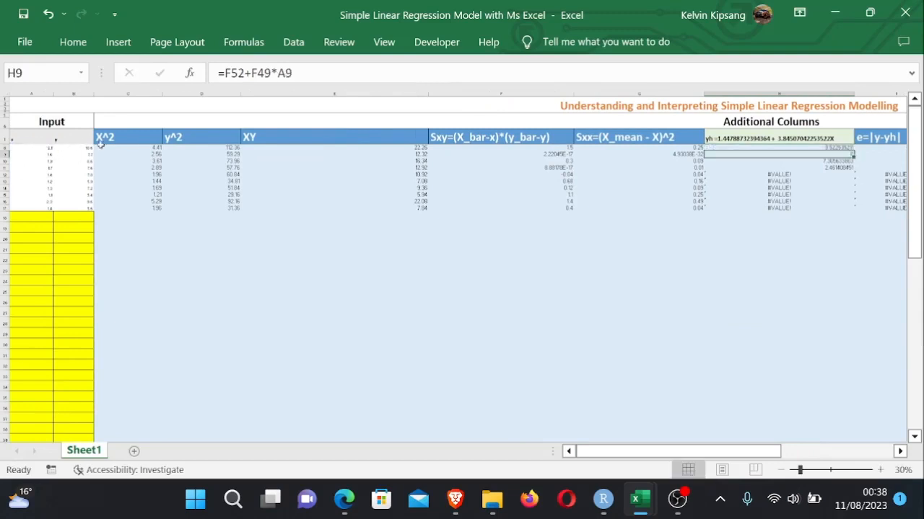
- Fill the H8 formula down to H17 again and inspect the copied formula in H12
left_click(833, 147)
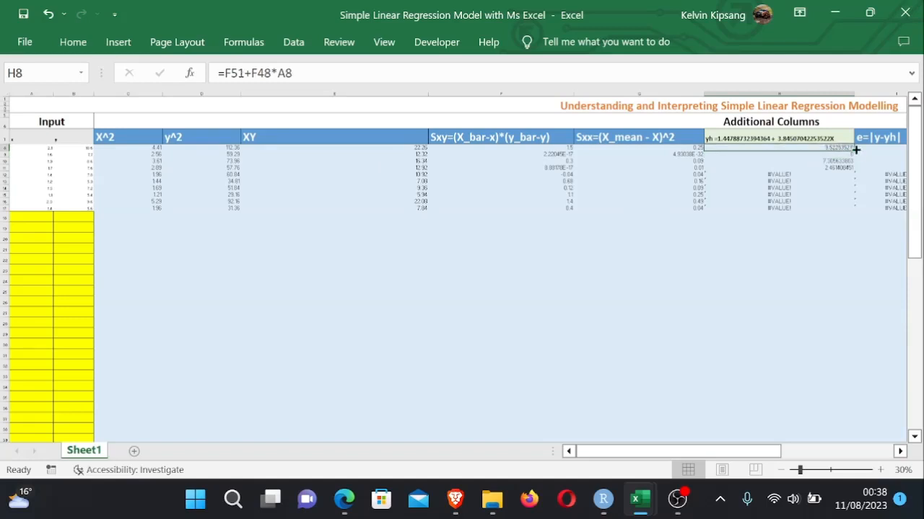
left_click_drag(855, 150, 851, 211)
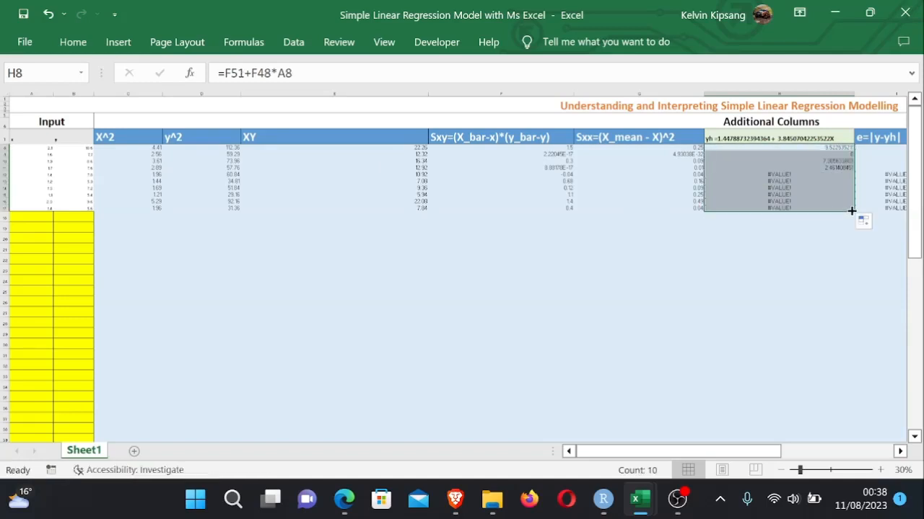
left_click(812, 206)
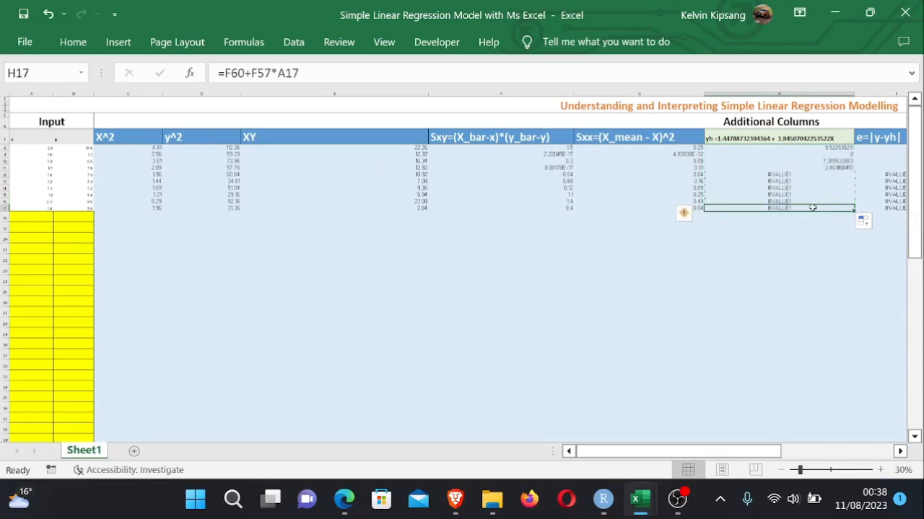
double_click(779, 174)
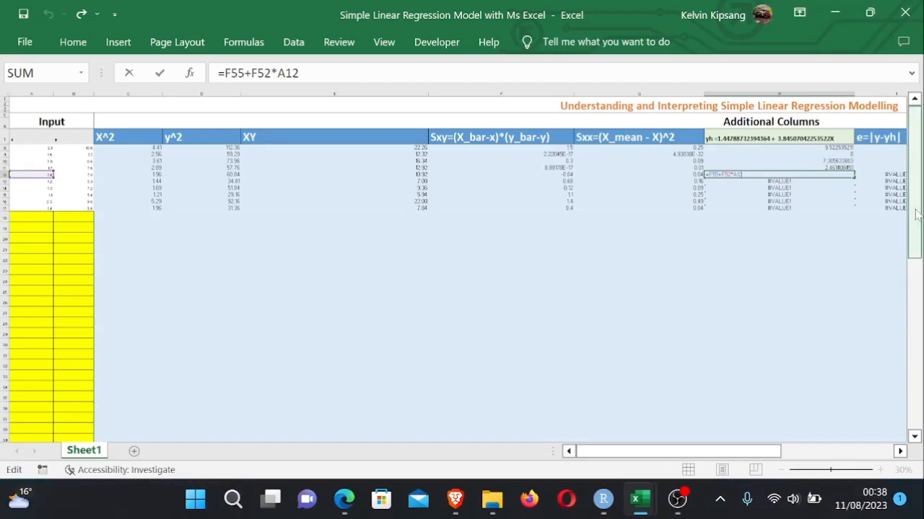
left_click_drag(914, 214, 918, 258)
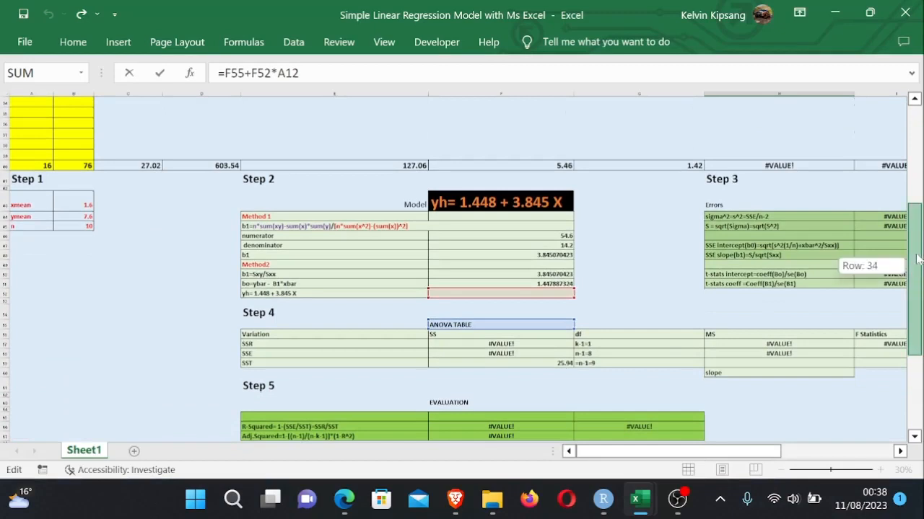
key("Return")
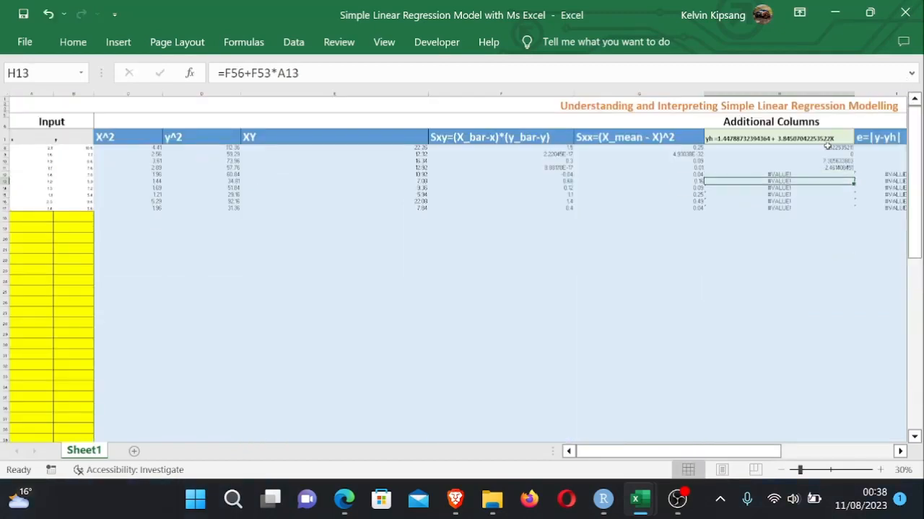
left_click_drag(775, 450, 834, 450)
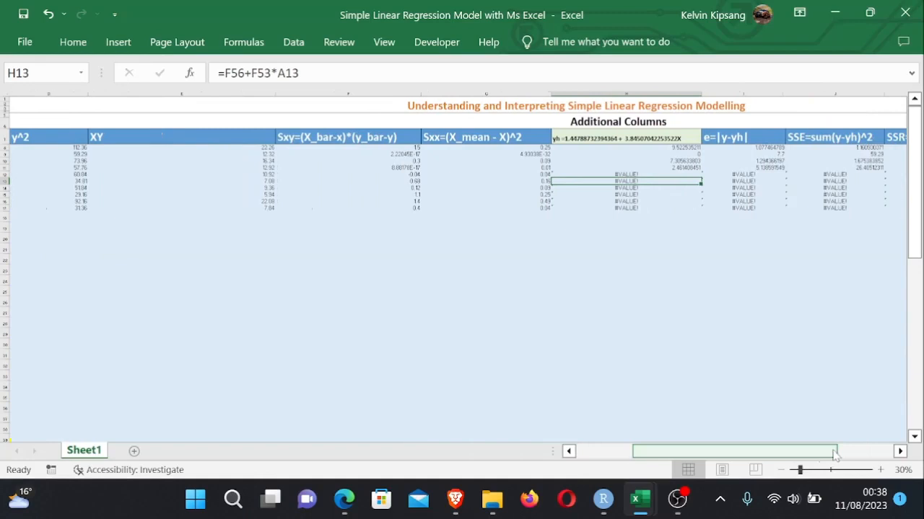
- Make the slope and intercept references in the H8 formula absolute, giving =$F$51+$F$48*A8
left_click(686, 149)
key("F2")
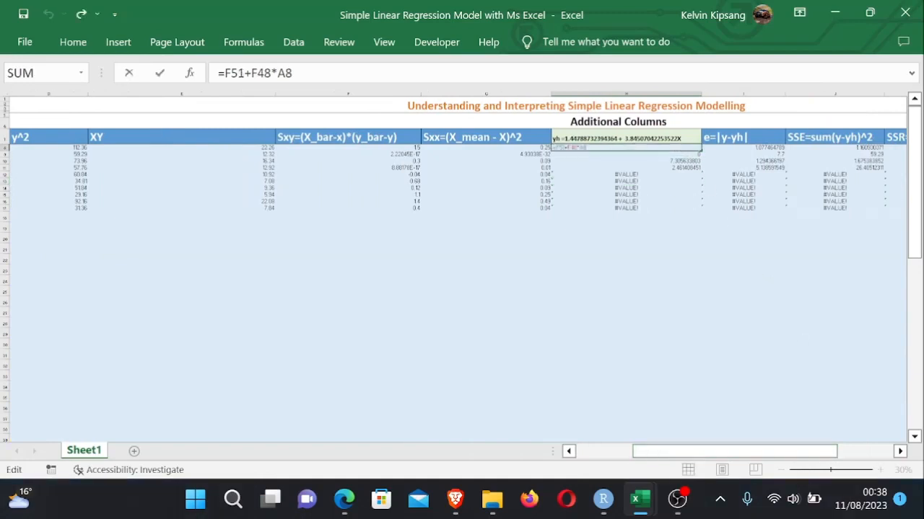
type("$F")
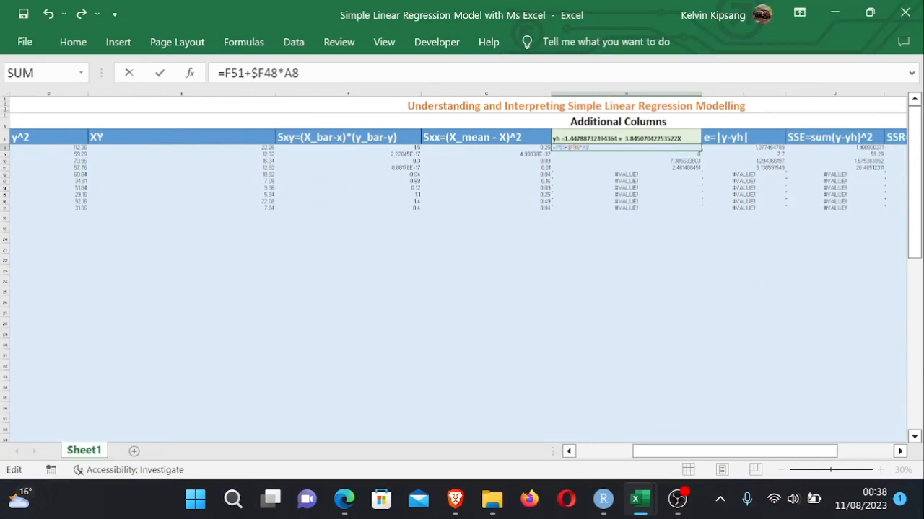
type("$")
key("ctrl+Return")
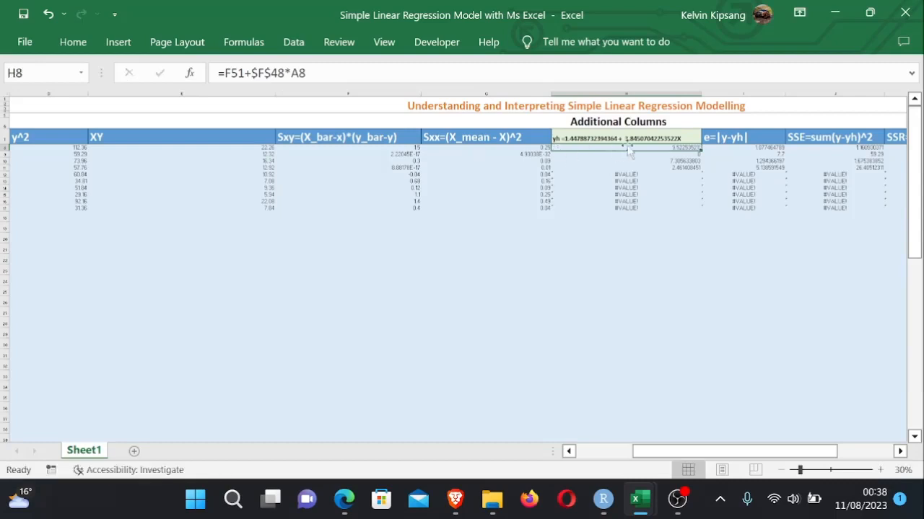
key("Up")
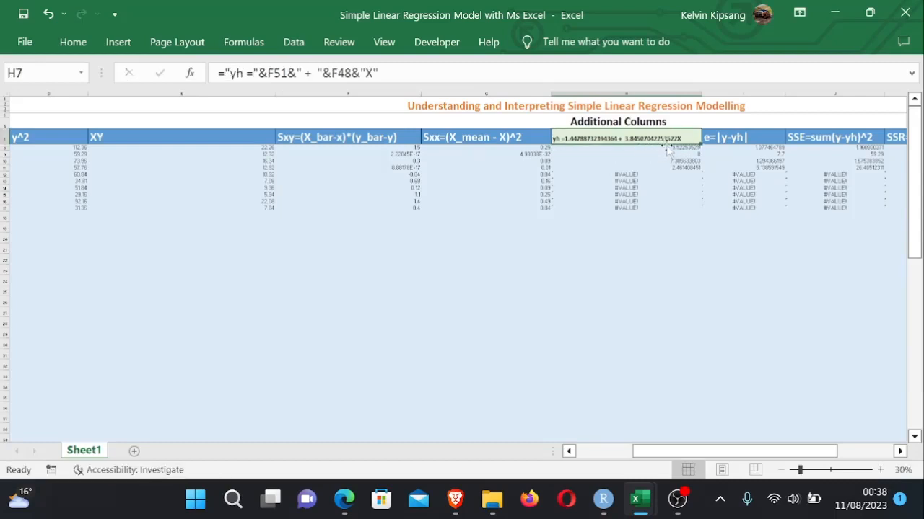
double_click(668, 148)
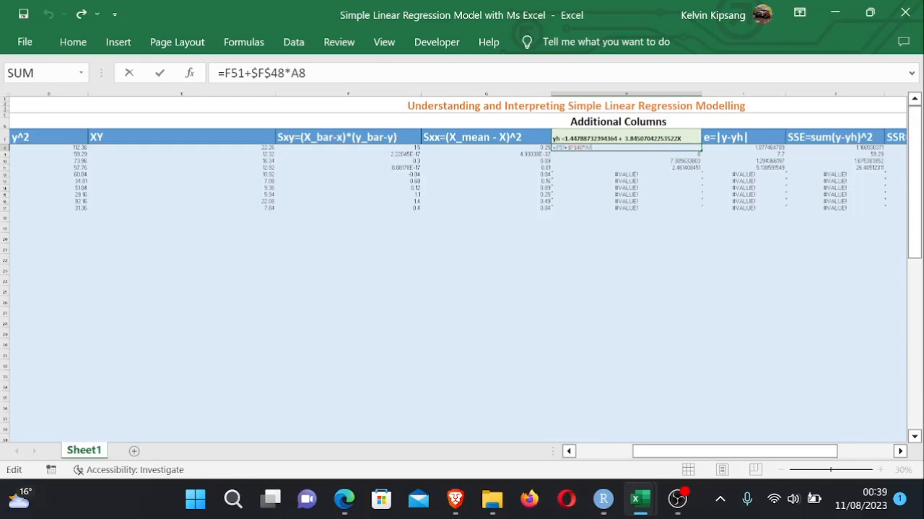
type("$")
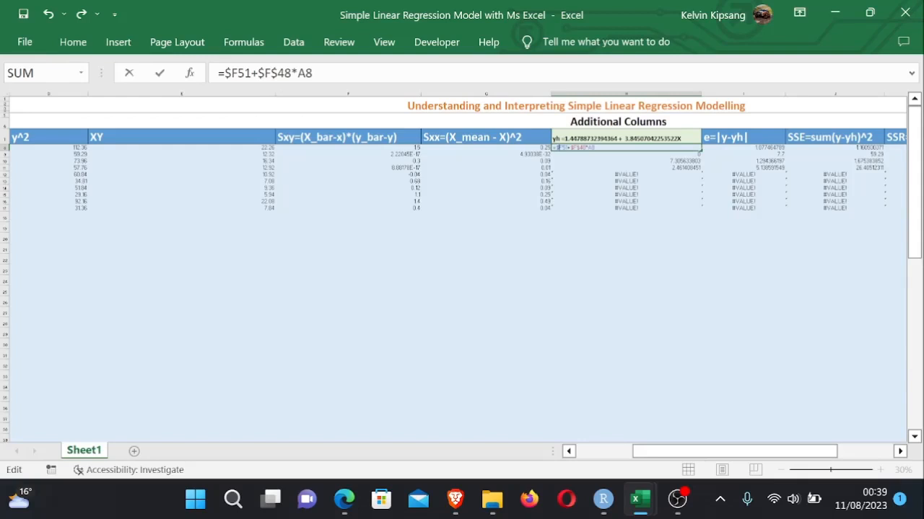
type("$")
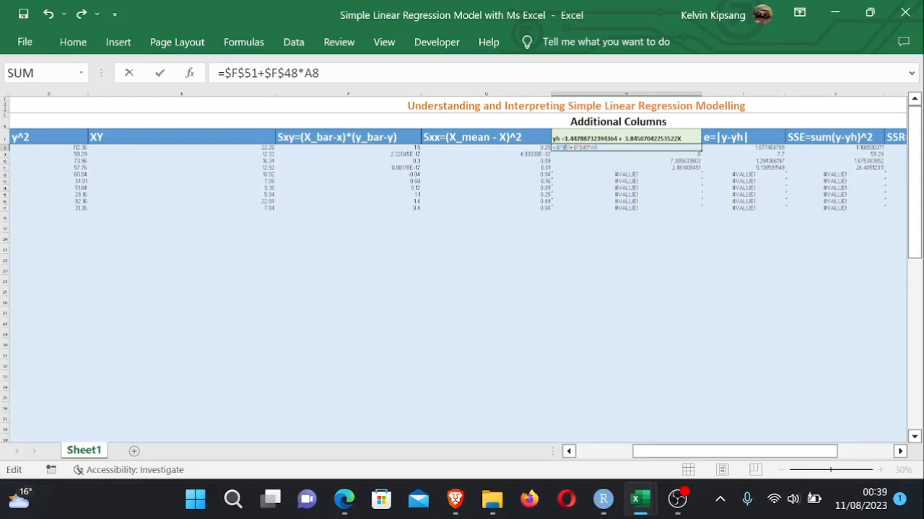
key("Return")
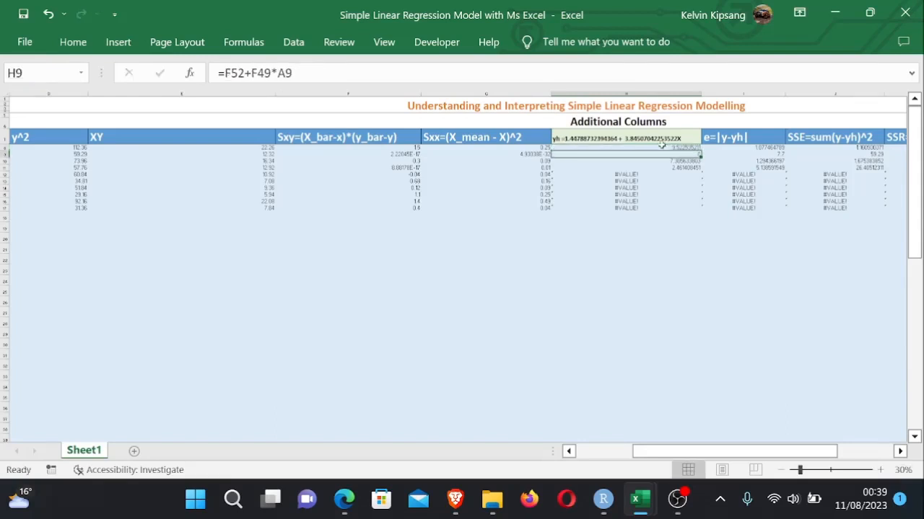
- Fill the corrected H8 fitted-value formula down through H17
left_click(668, 148)
left_click_drag(701, 152, 695, 209)
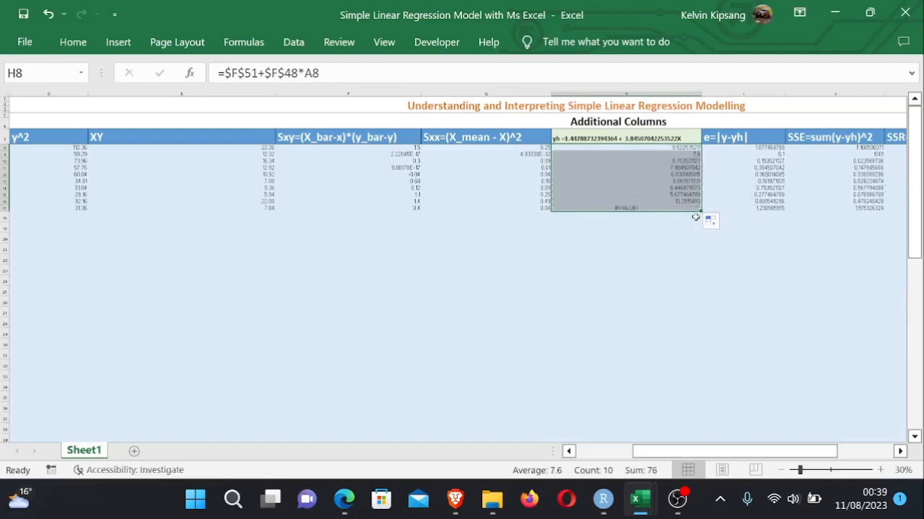
left_click(671, 292)
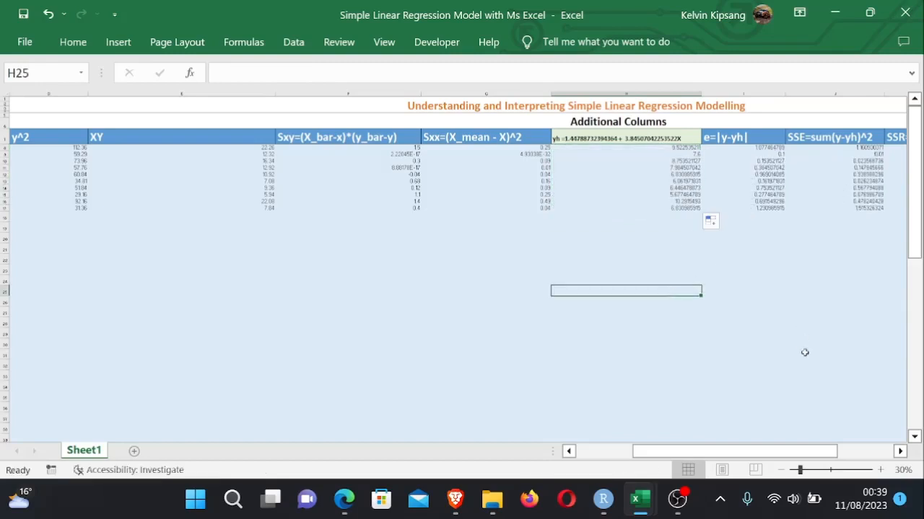
- Review the error, ANOVA, evaluation and confidence-interval results further down the sheet
left_click(817, 323)
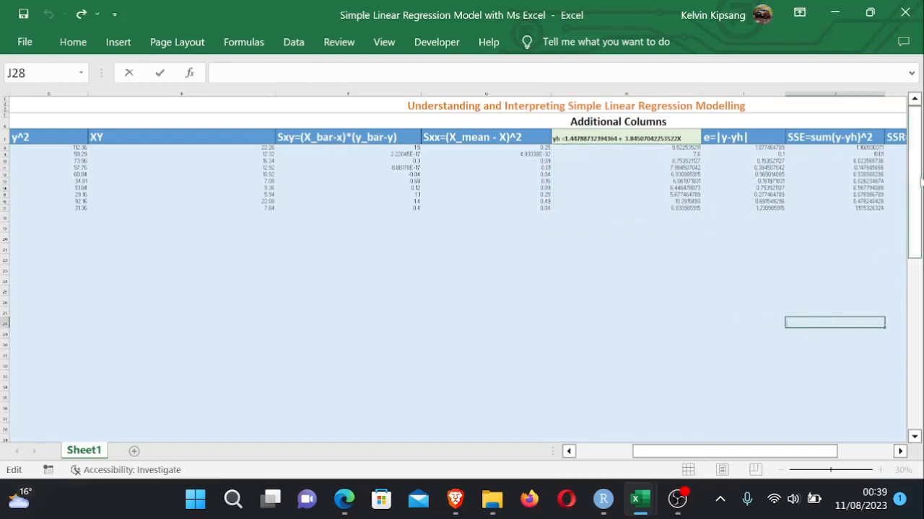
left_click_drag(918, 180, 918, 306)
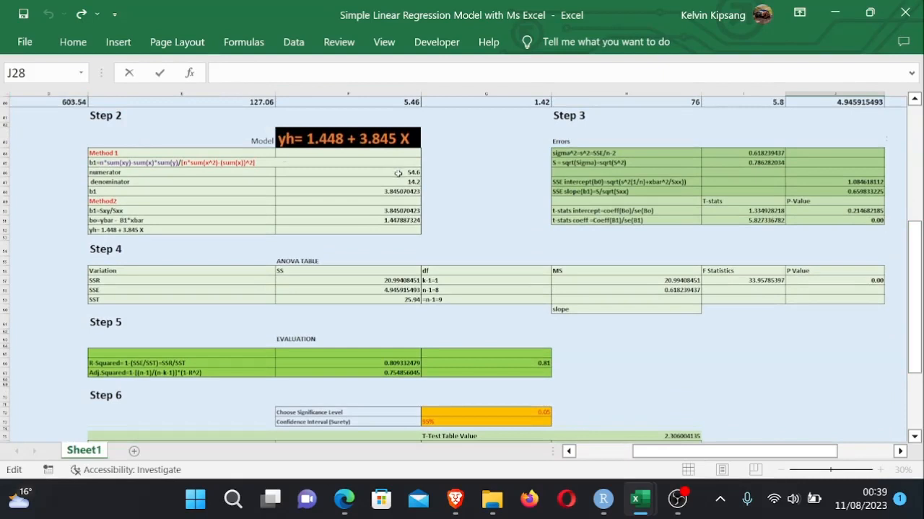
left_click_drag(674, 458, 619, 451)
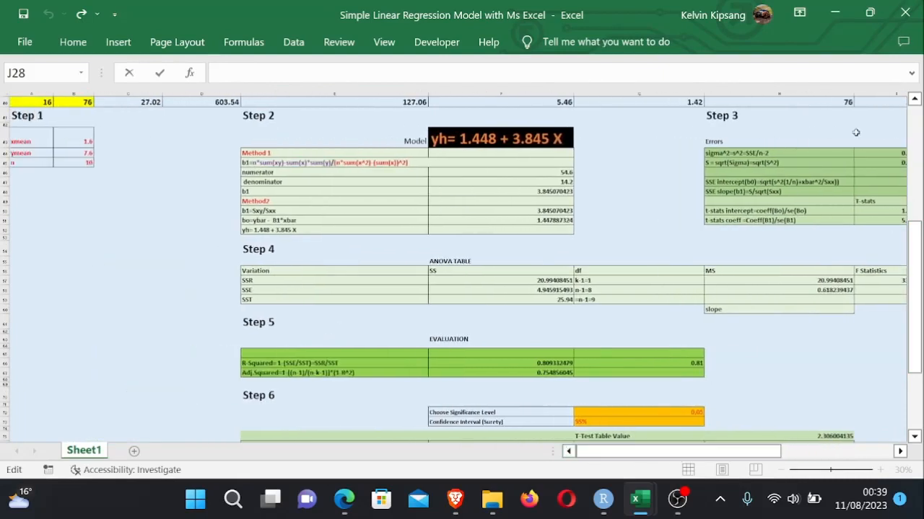
left_click_drag(913, 236, 918, 286)
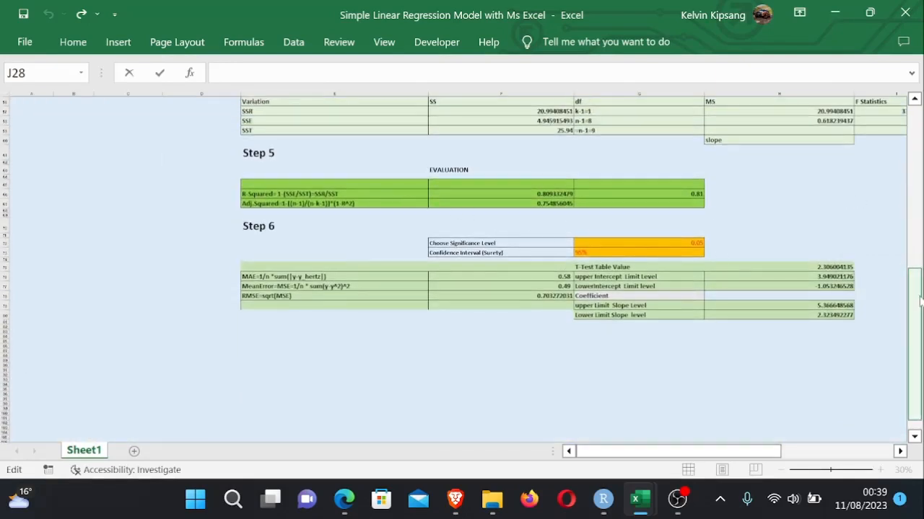
left_click_drag(734, 452, 807, 454)
left_click_drag(915, 351, 917, 337)
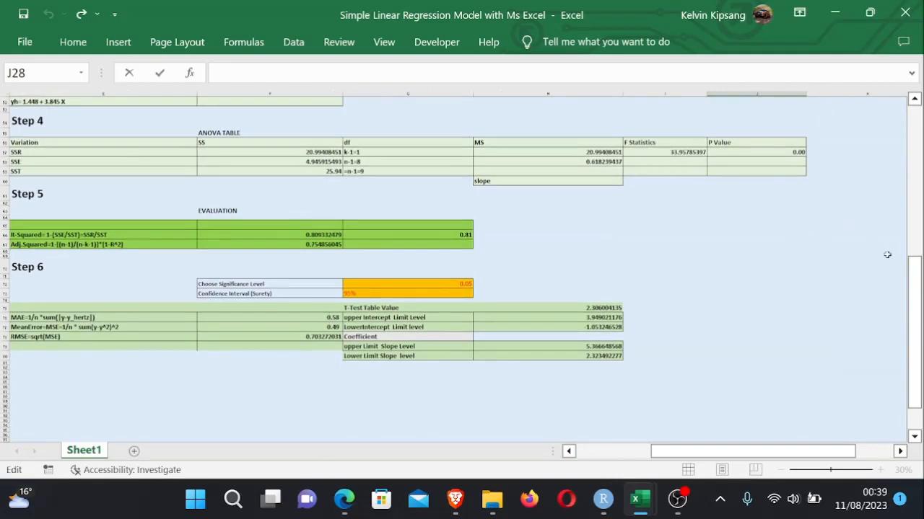
left_click_drag(913, 272, 917, 113)
left_click_drag(761, 451, 591, 426)
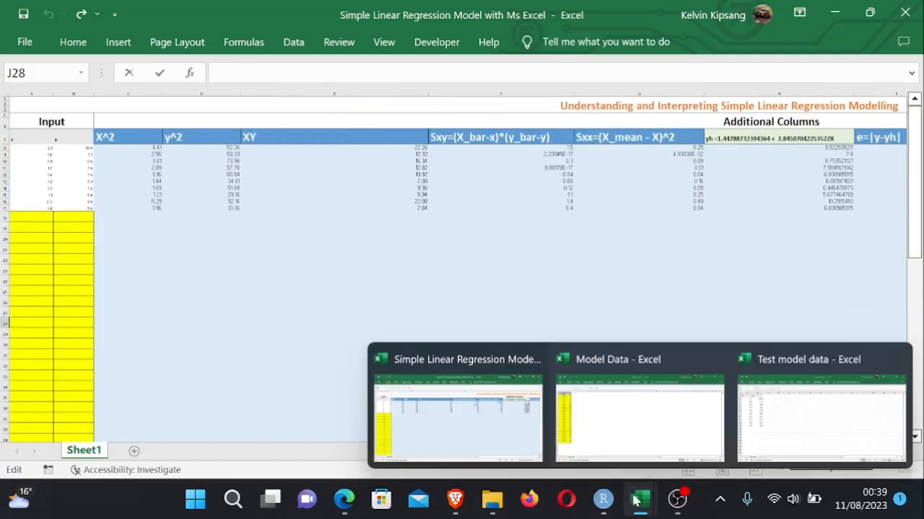
- Switch to the Model Data workbook and copy its TV and Sales data table
mouse_move(640, 499)
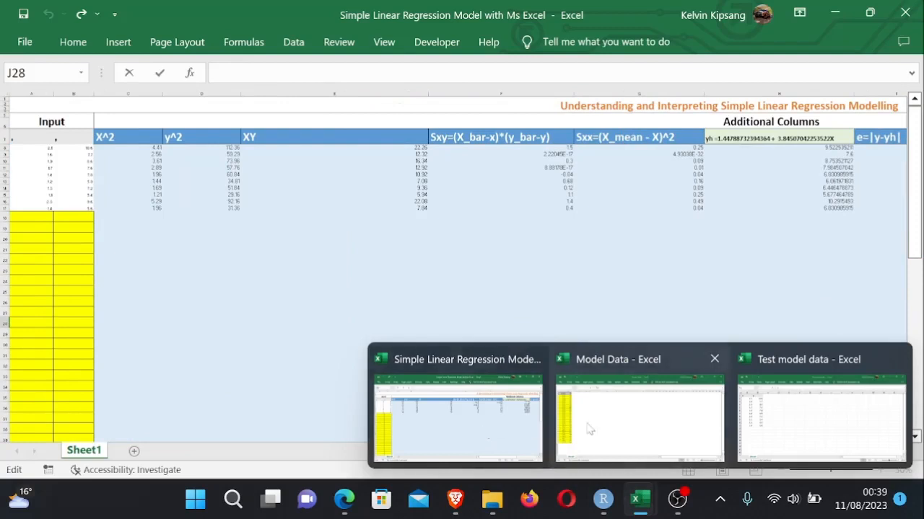
left_click(604, 428)
left_click_drag(252, 214, 64, 368)
left_click(397, 169)
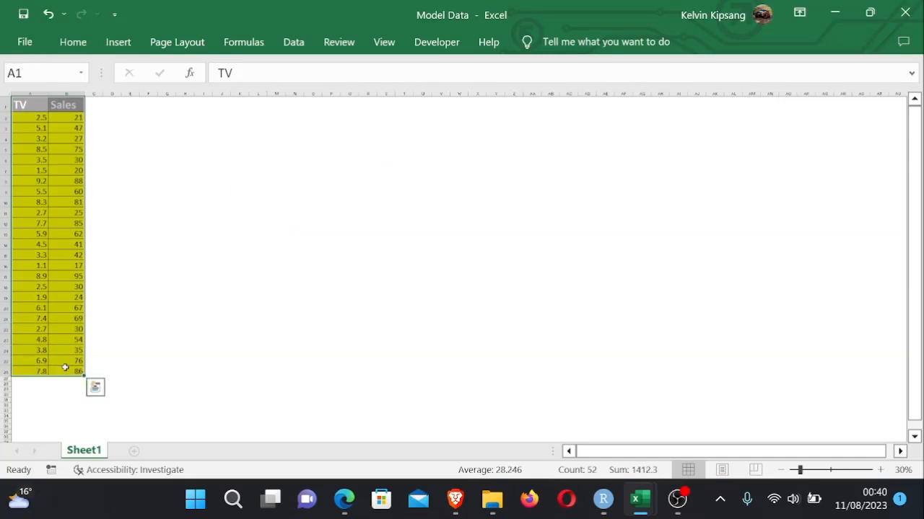
key("ctrl+c")
- Paste the copied TV and Sales data into the regression model's input columns starting at A7
mouse_move(667, 511)
mouse_move(640, 502)
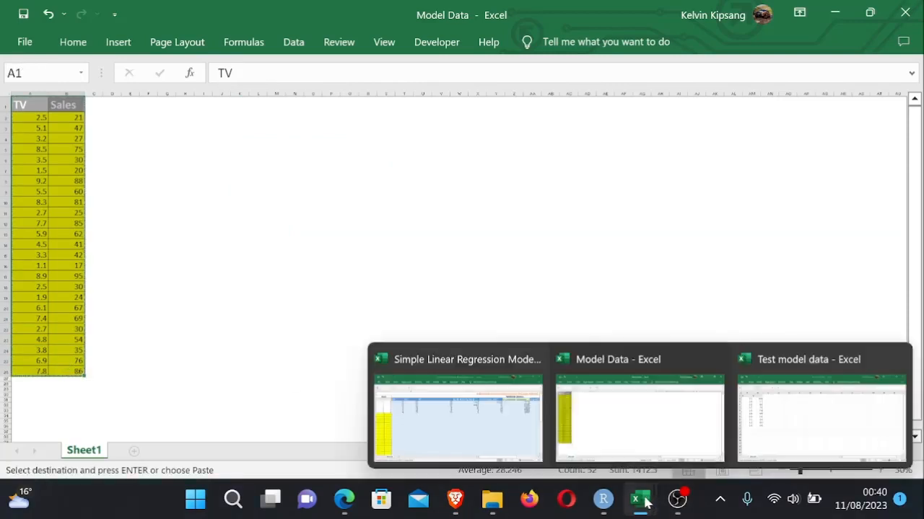
left_click(476, 441)
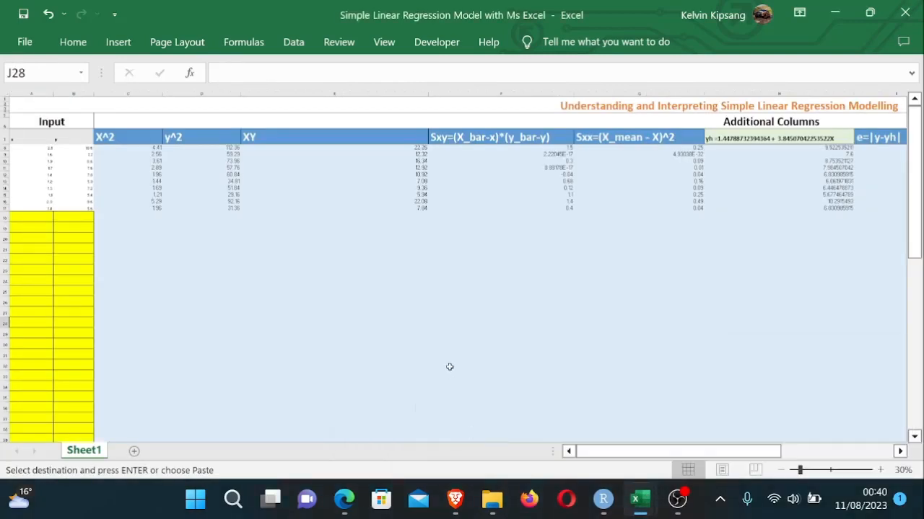
left_click(465, 355)
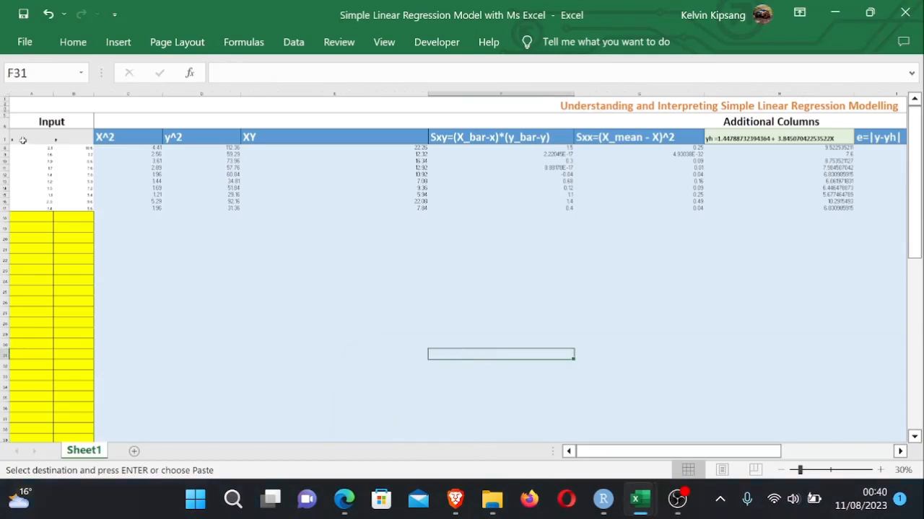
left_click_drag(21, 138, 85, 340)
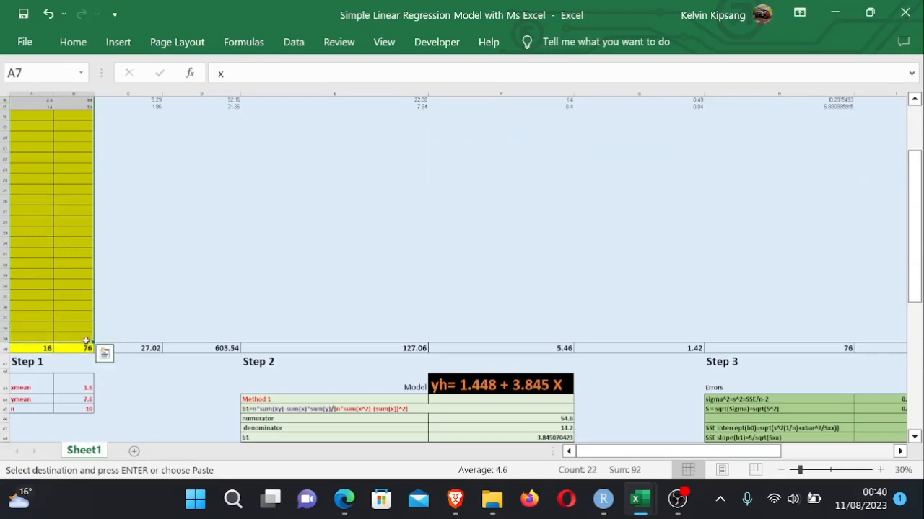
scroll(85, 339, "up", 5)
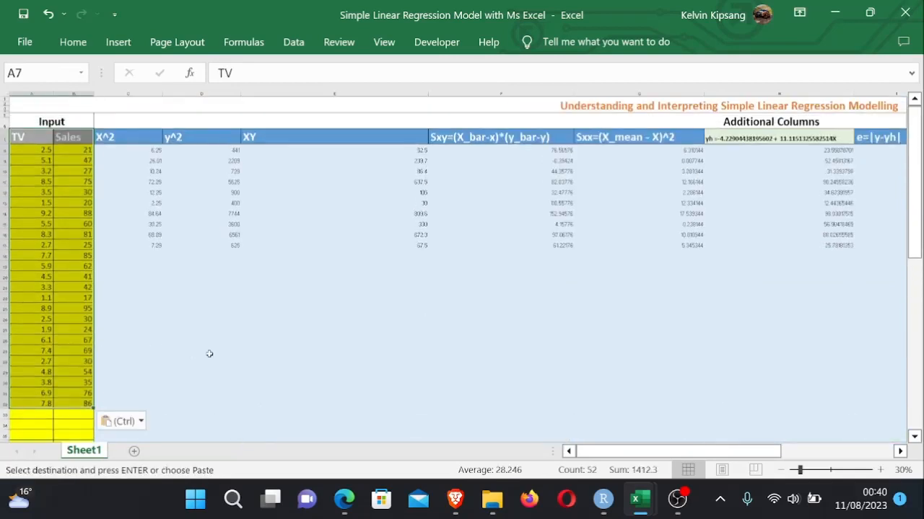
- Extend the additional-column formulas from row 8 down to row 33 to cover all the new observations
left_click(205, 351)
left_click(634, 309)
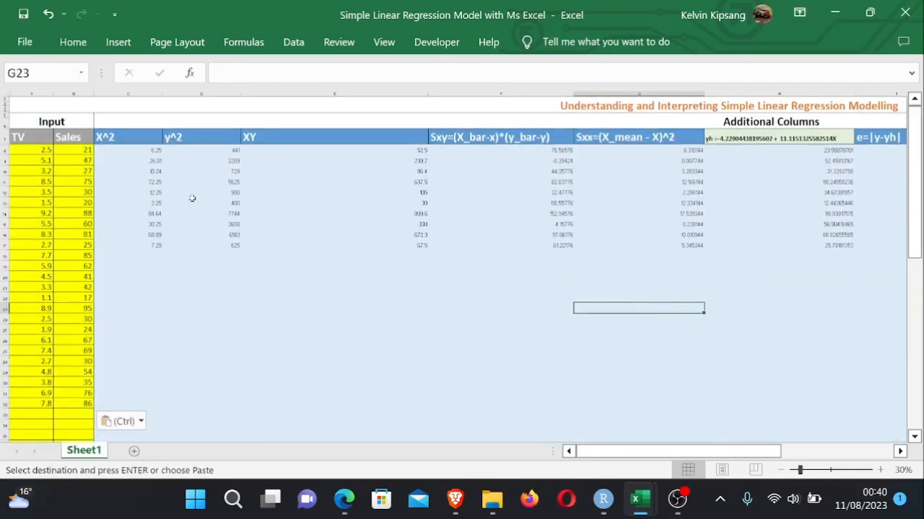
left_click_drag(139, 151, 691, 406)
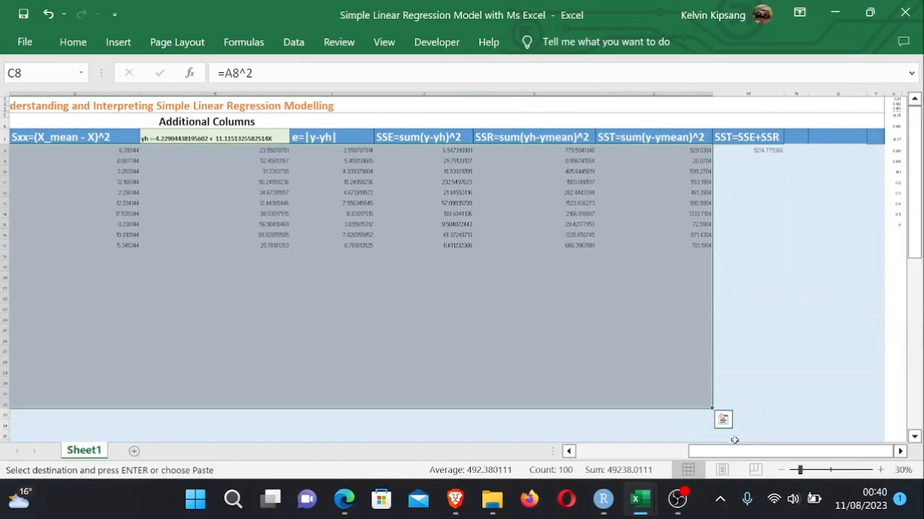
left_click_drag(743, 456, 605, 452)
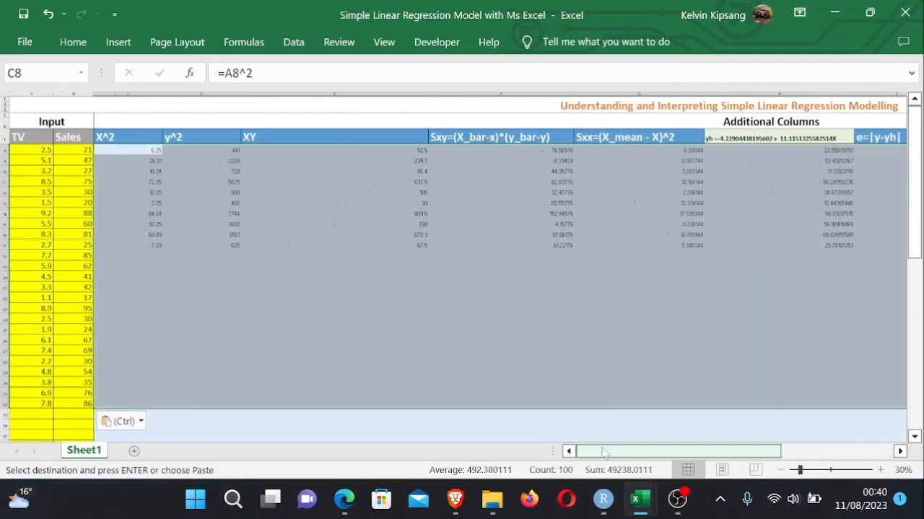
key("Return")
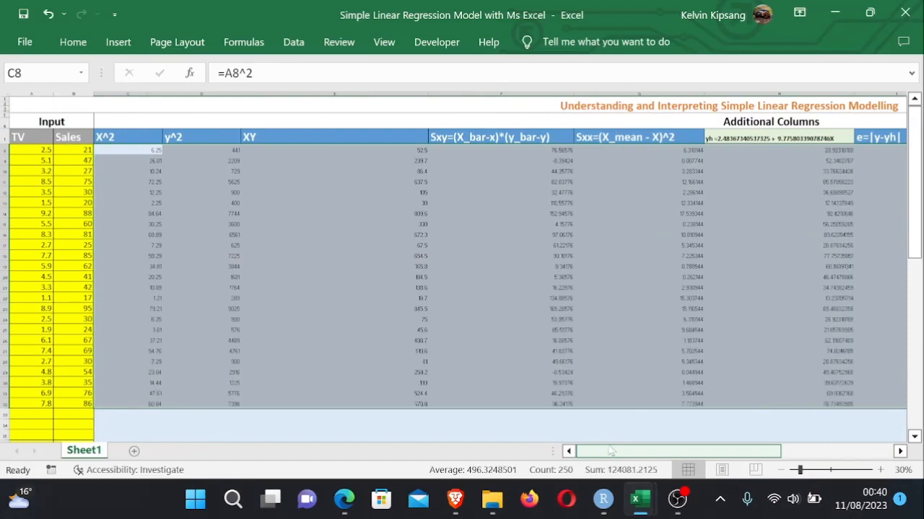
- Review the updated model equation, error and statistics results further down the sheet
left_click(613, 422)
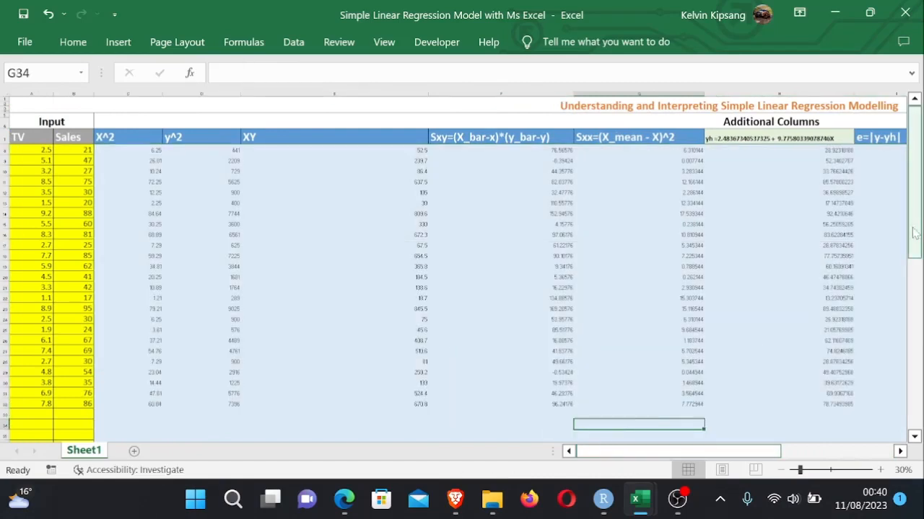
left_click_drag(915, 232, 914, 303)
scroll(655, 272, "down", 2, "ctrl")
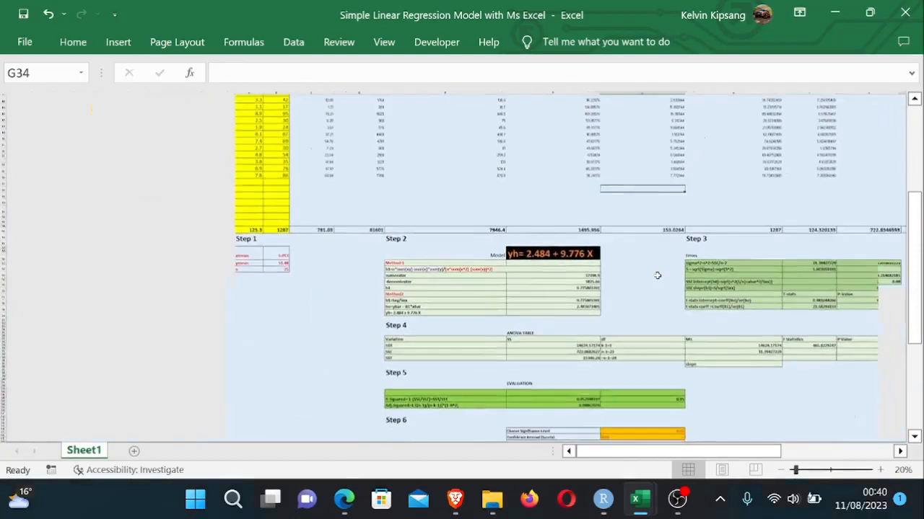
scroll(655, 271, "down", 1, "ctrl")
left_click_drag(915, 269, 895, 123)
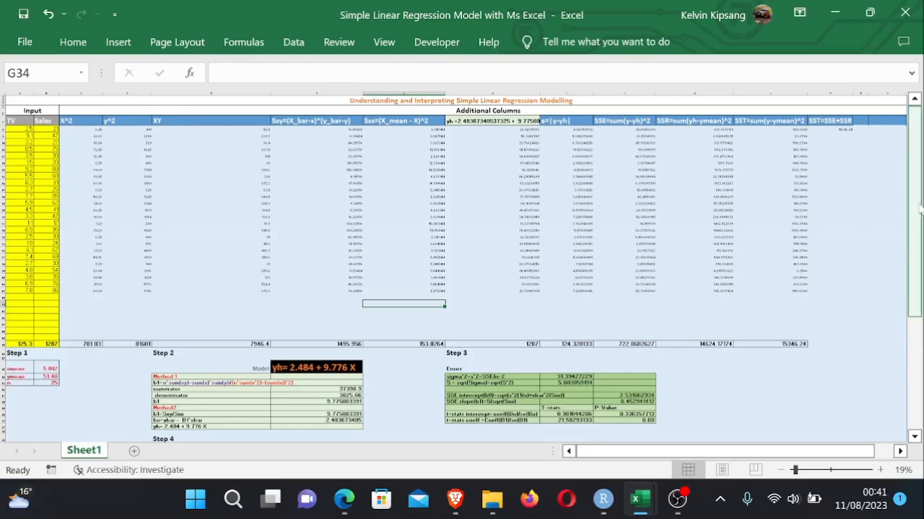
left_click_drag(915, 215, 911, 168)
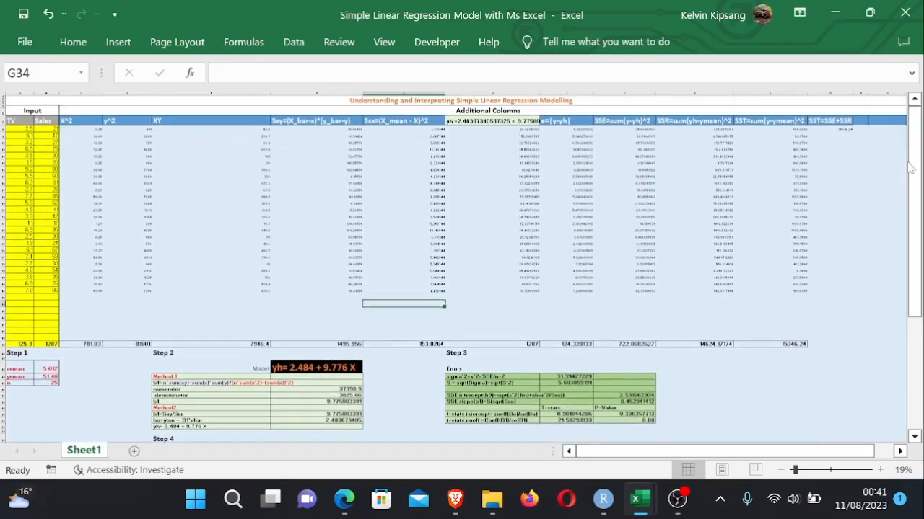